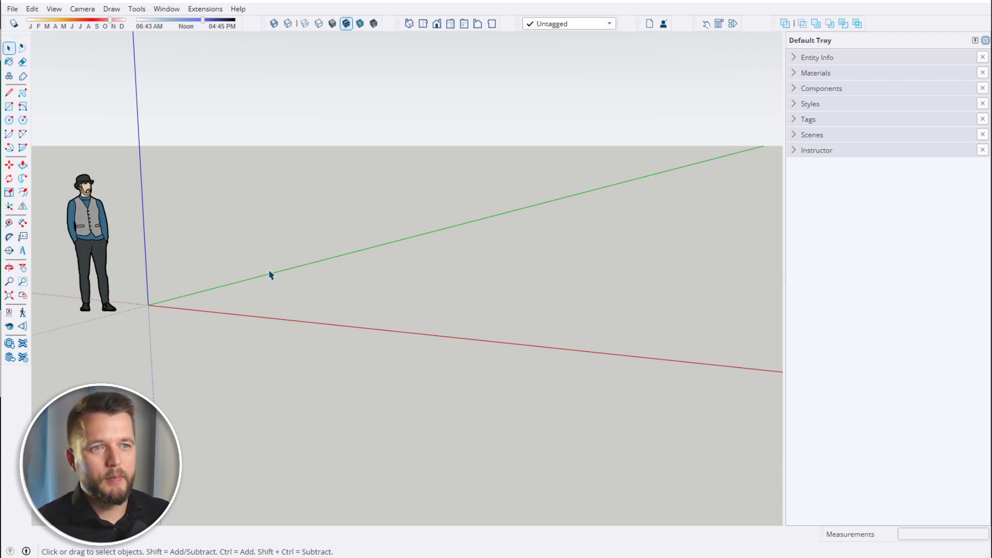
# Open 3D Warehouse and go to its home page to look over the featured content
pyautogui.click(167, 10)
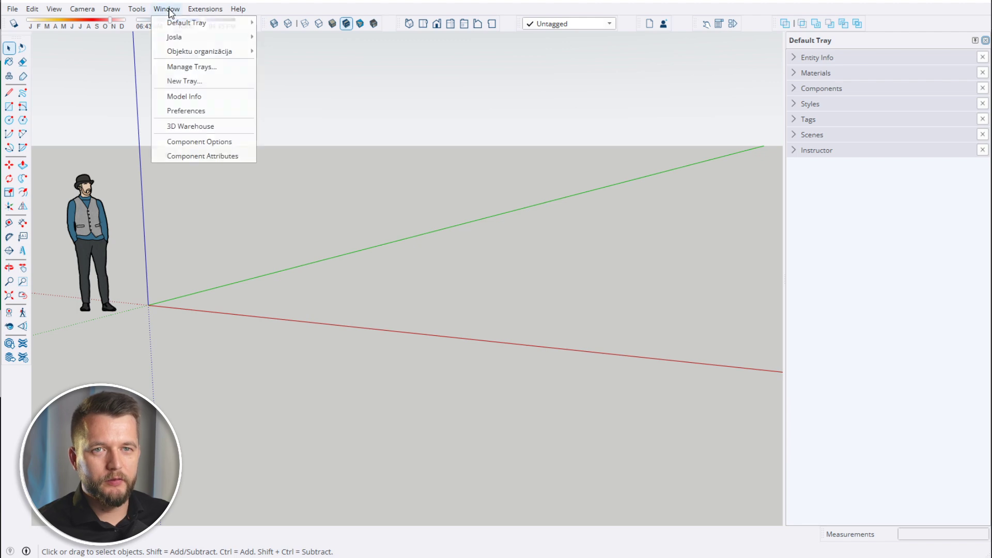
pyautogui.click(214, 127)
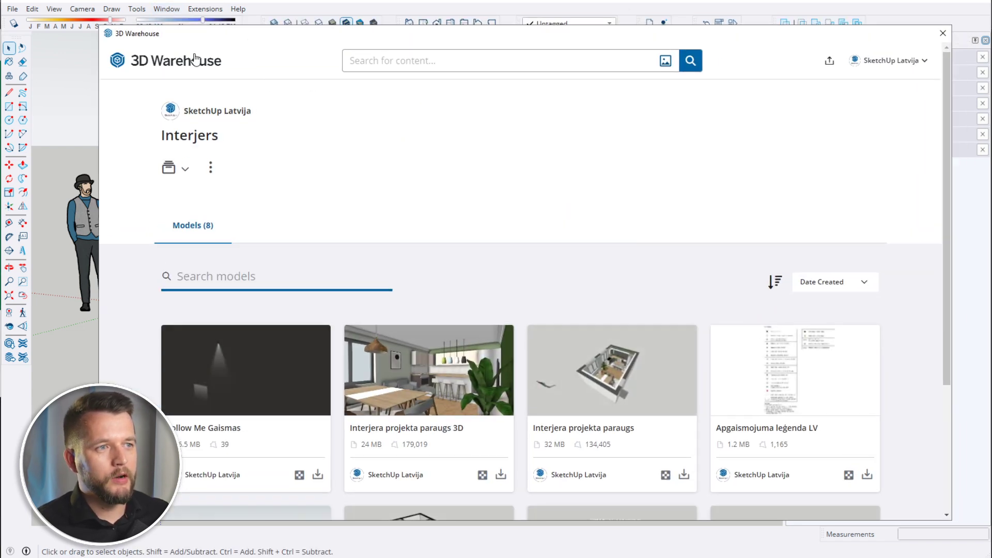
pyautogui.click(195, 60)
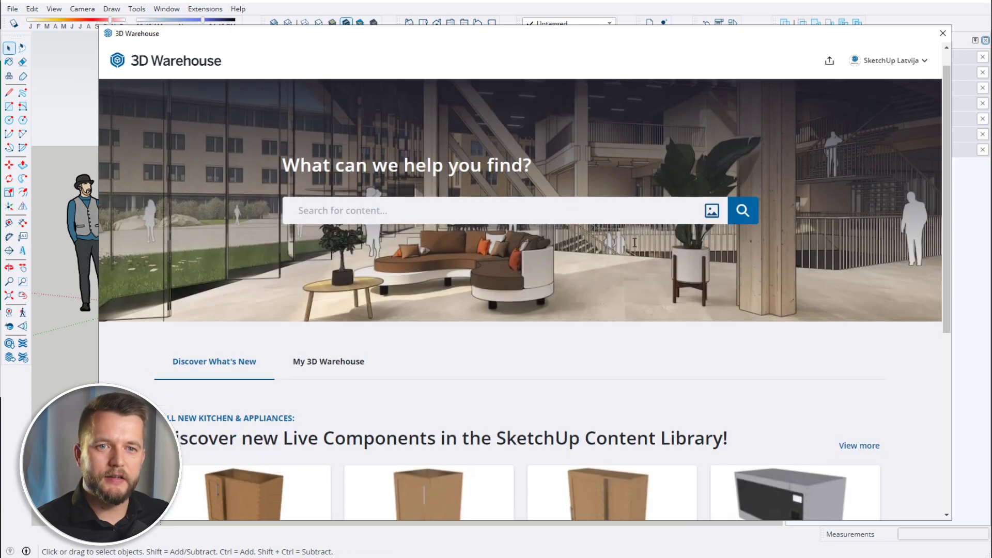
pyautogui.scroll(-5, 634, 242)
pyautogui.scroll(6, 638, 246)
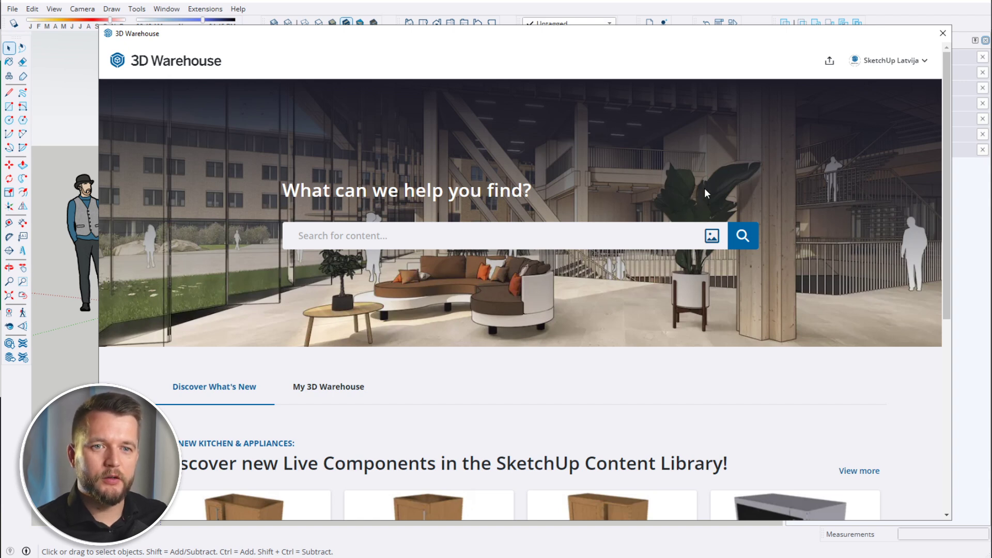
# Open the SketchUp Content Library from the account's SketchUp Libraries and make the 3D Warehouse window narrower
pyautogui.click(883, 68)
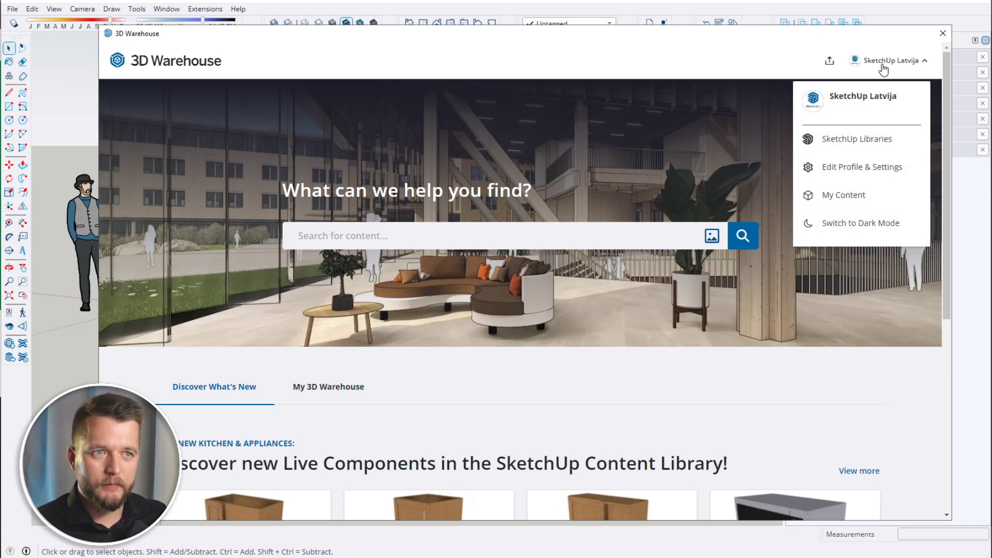
pyautogui.click(886, 149)
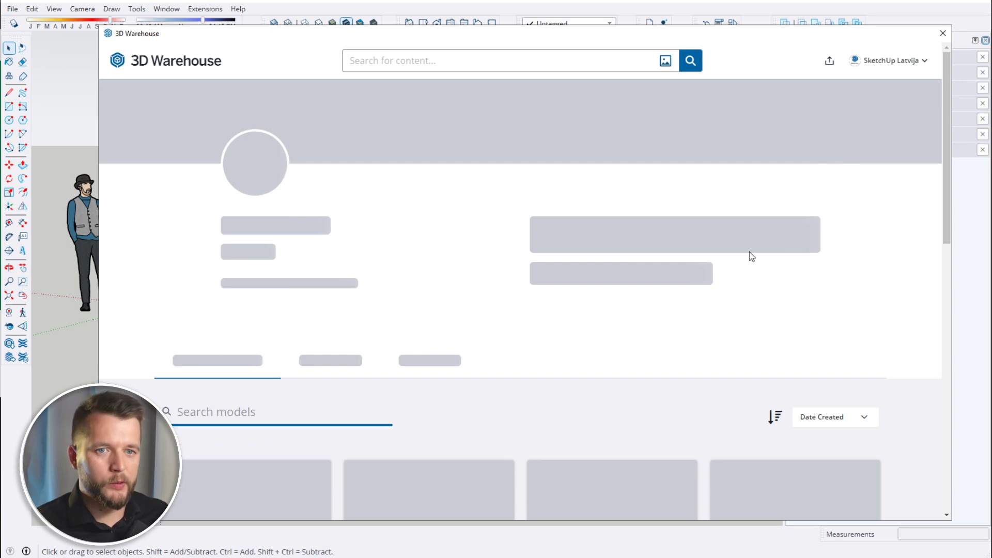
pyautogui.scroll(-5, 556, 349)
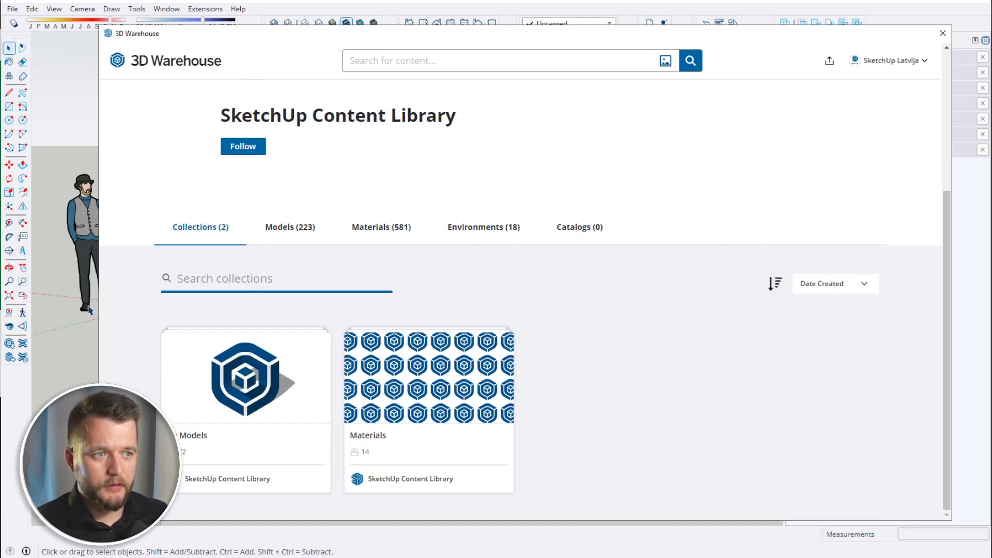
pyautogui.moveTo(98, 310); pyautogui.dragTo(171, 302)
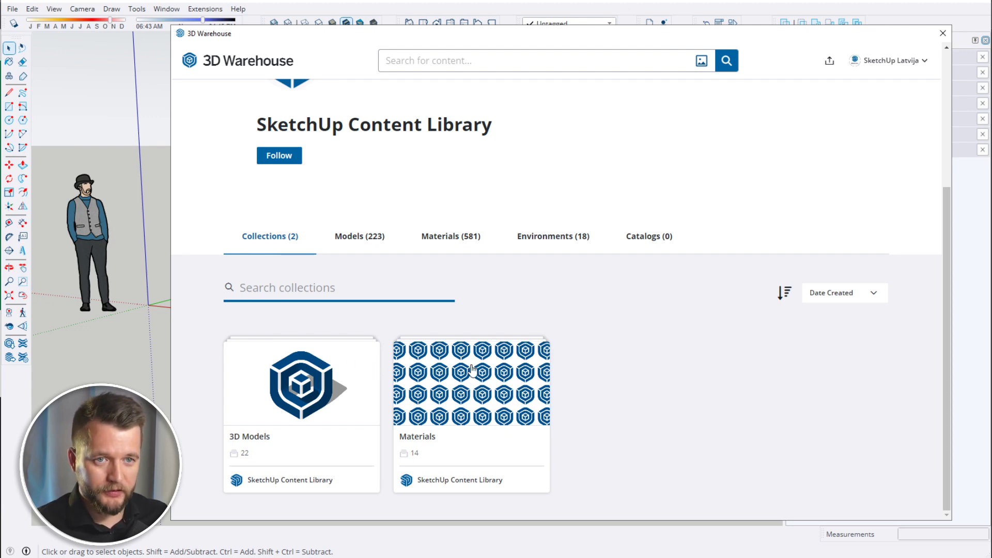
# Browse the library's 3D Models collections and open the Stairs, Escalators & Elevators collection
pyautogui.click(292, 371)
pyautogui.scroll(-5, 379, 305)
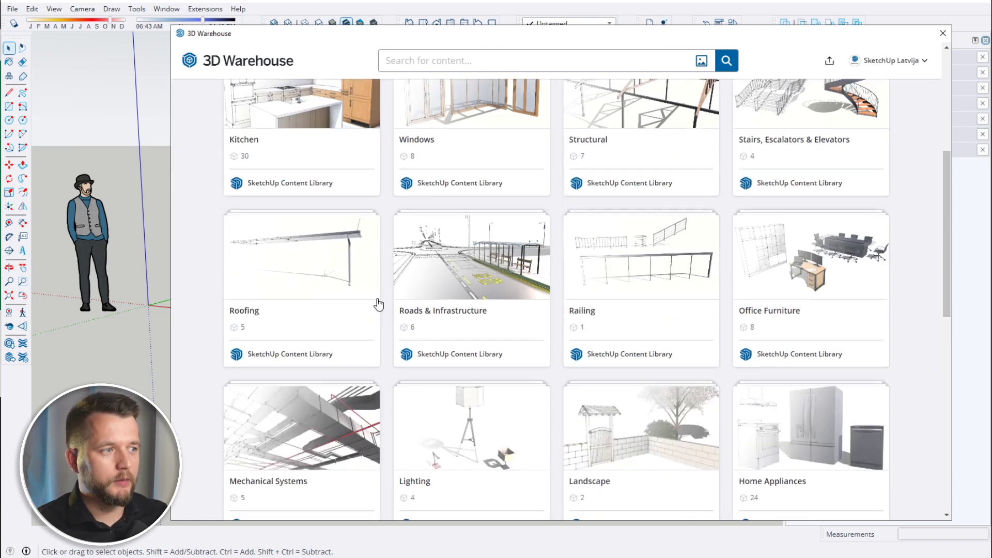
pyautogui.scroll(-4, 378, 304)
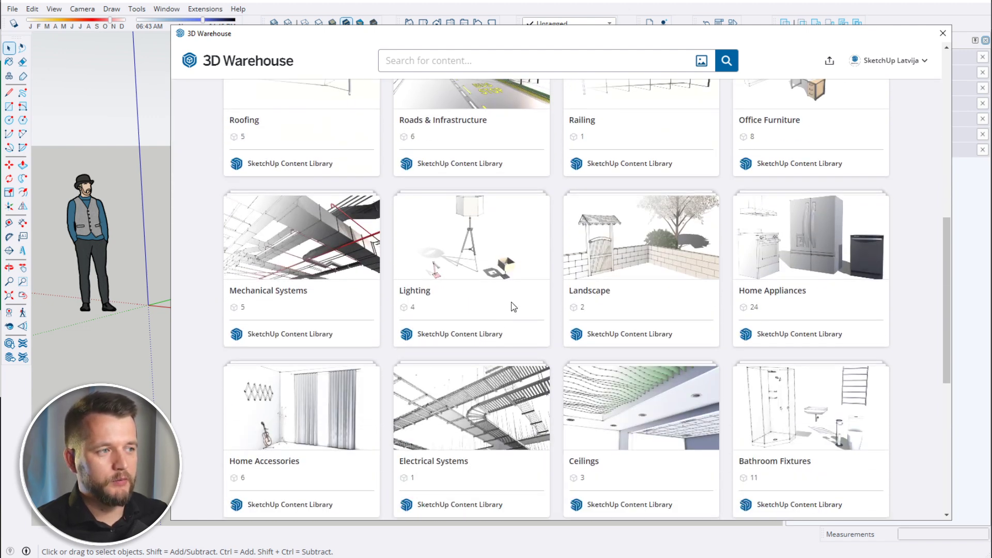
pyautogui.scroll(8, 574, 335)
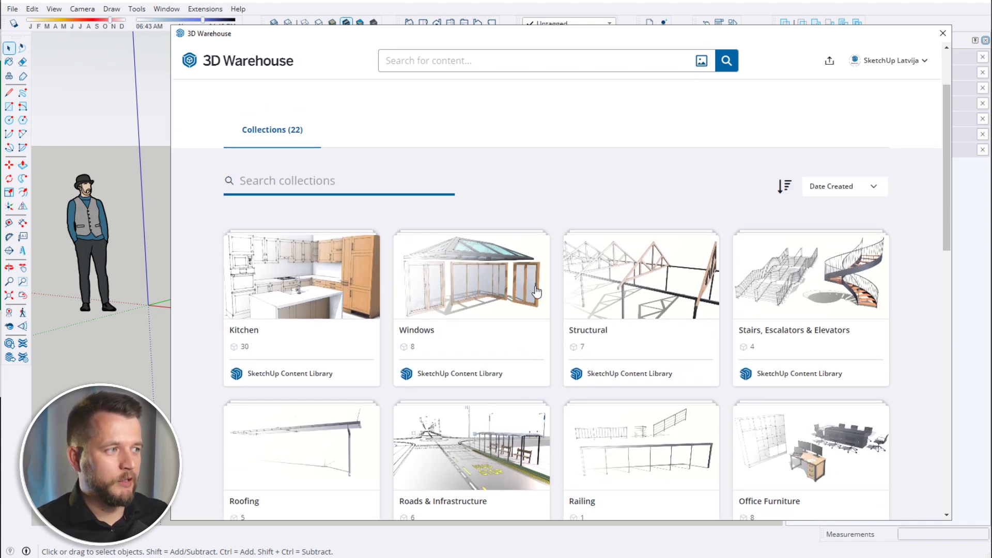
pyautogui.click(801, 276)
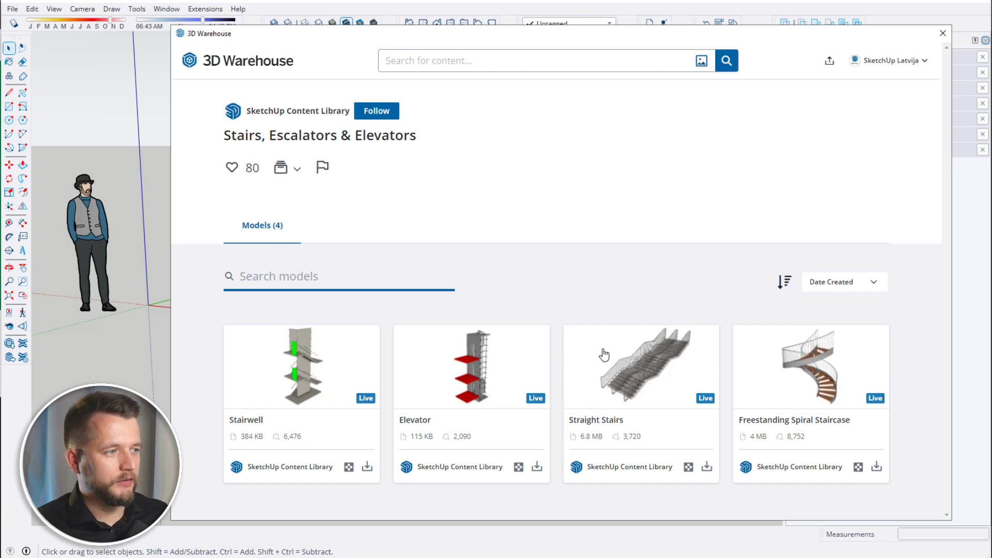
# Load the Straight Stairs live component directly into the model and place it on the red axis
pyautogui.click(707, 467)
pyautogui.click(528, 291)
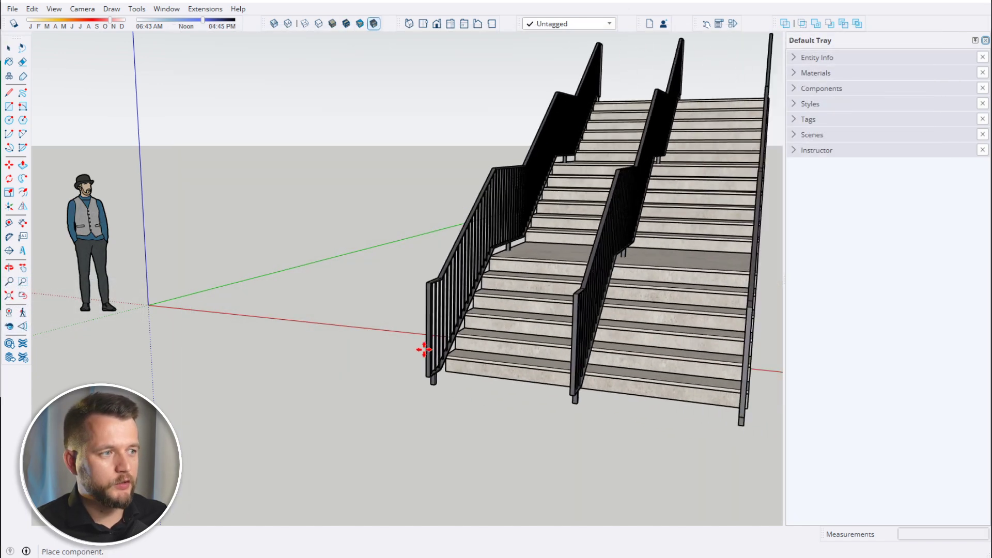
pyautogui.click(335, 328)
pyautogui.scroll(-5, 338, 327)
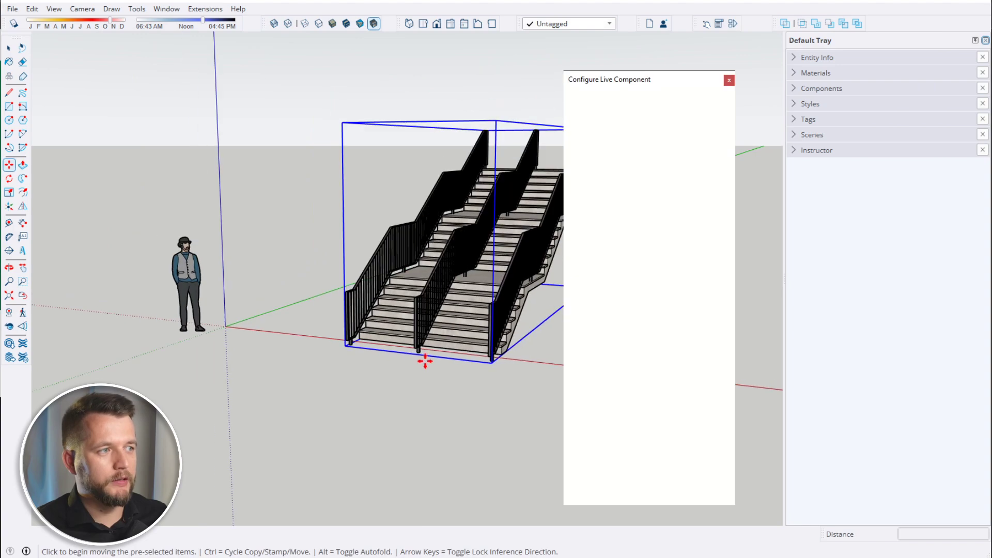
pyautogui.scroll(3, 475, 208)
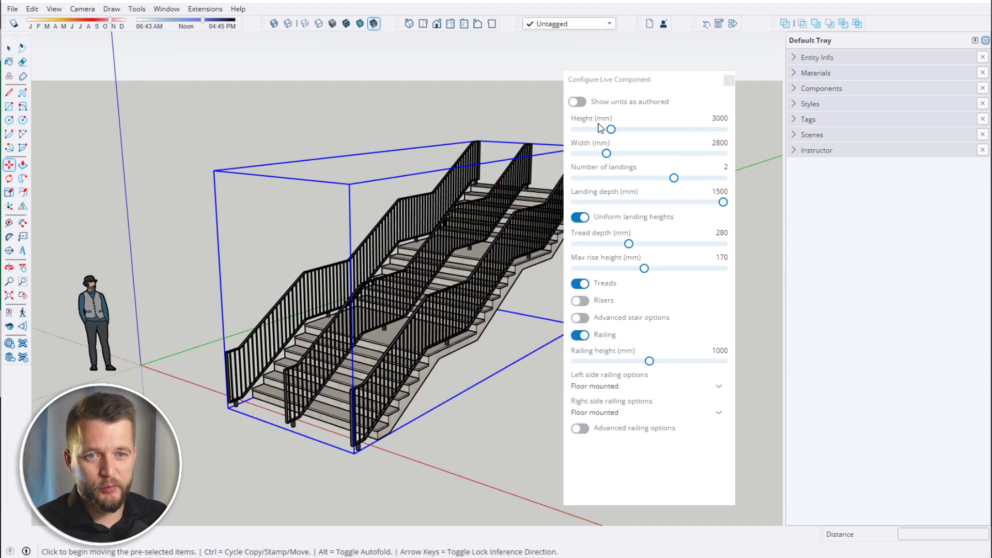
# Set the stairs' height to 1477.5 mm in the live component configuration, then close it and deselect the stairs
pyautogui.moveTo(610, 129); pyautogui.dragTo(585, 129)
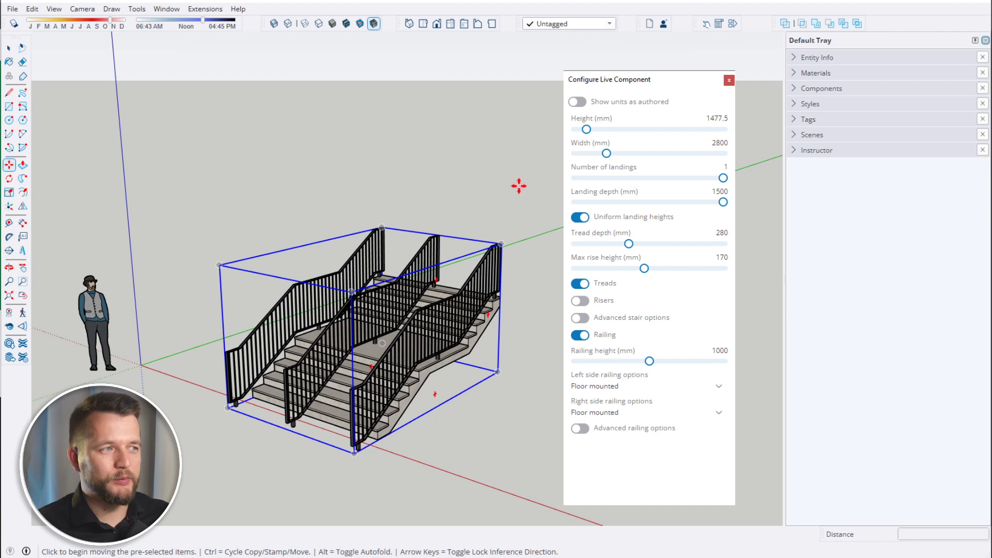
pyautogui.click(728, 81)
pyautogui.press('space')
pyautogui.scroll(-3, 501, 124)
pyautogui.click(575, 305)
pyautogui.moveTo(478, 268); pyautogui.dragTo(475, 293, button='middle')
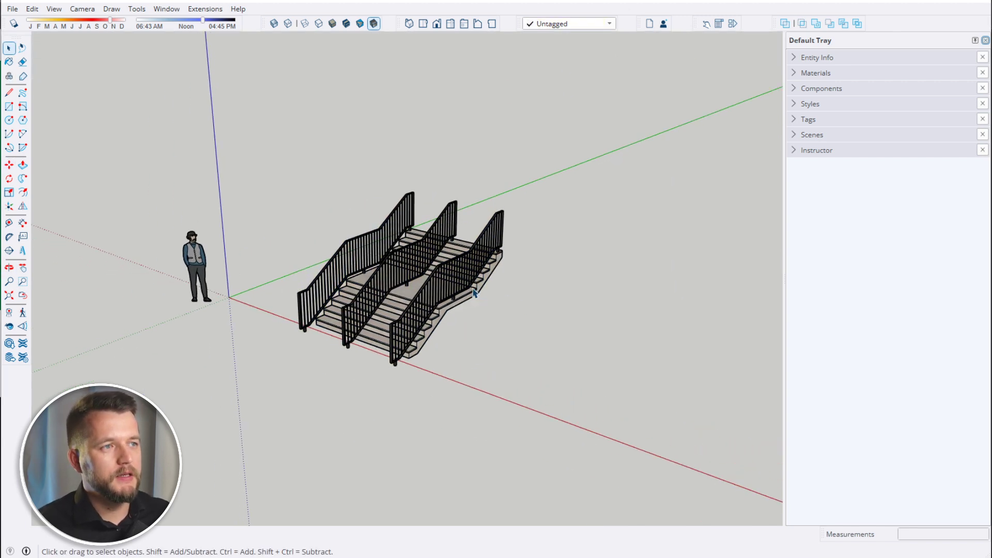
pyautogui.click(389, 260)
pyautogui.click(312, 174)
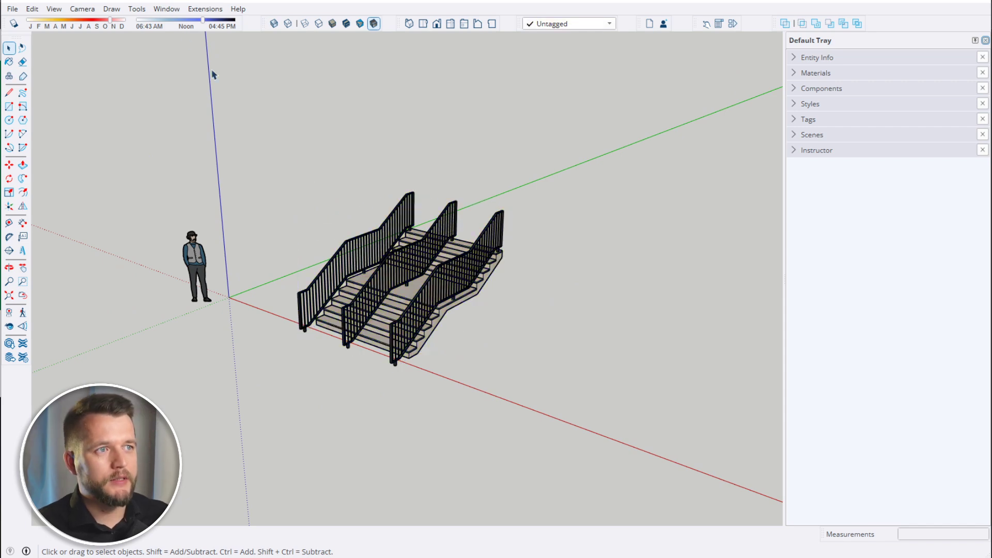
# Reopen 3D Warehouse and search from its home page for "door"
pyautogui.click(167, 12)
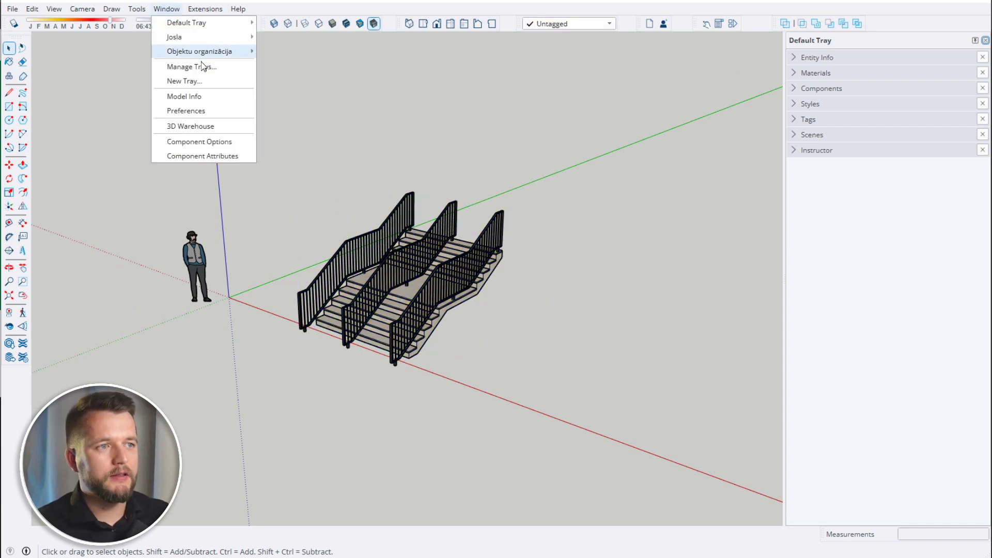
pyautogui.click(191, 127)
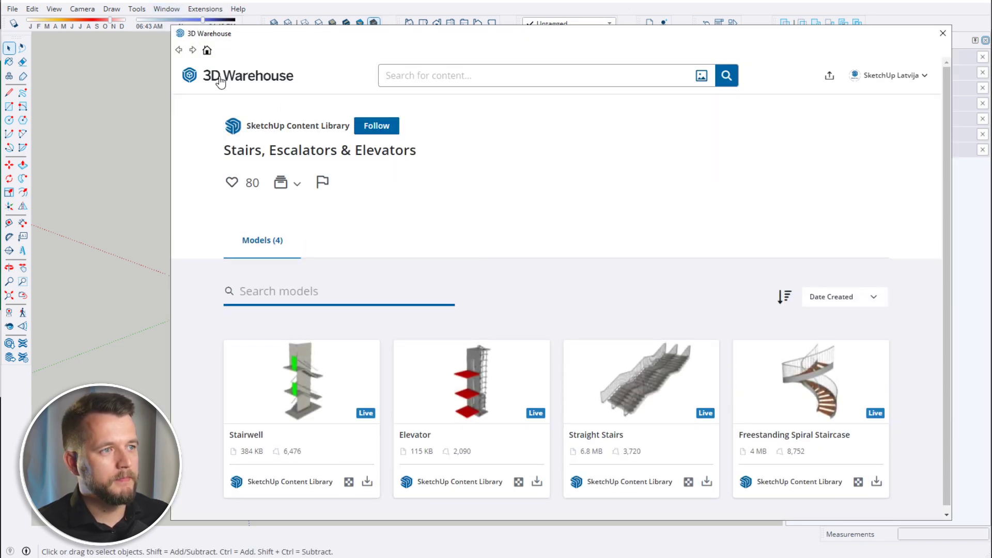
pyautogui.click(249, 80)
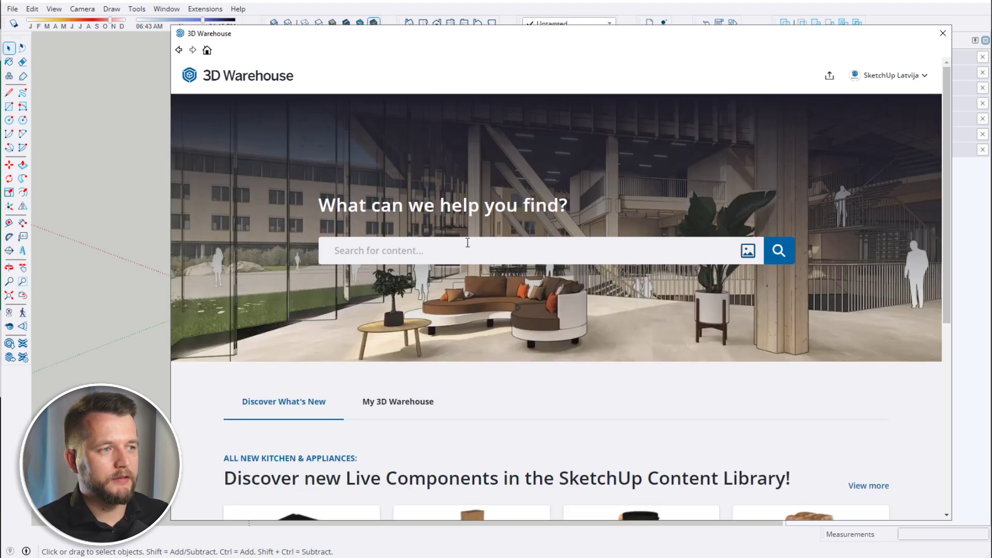
pyautogui.click(466, 239)
pyautogui.write('door')
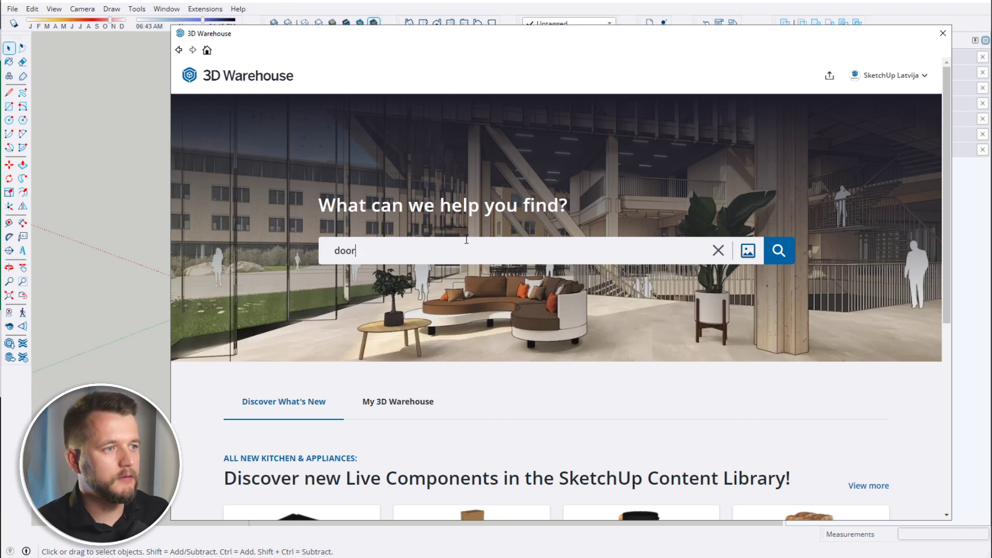
pyautogui.press('Return')
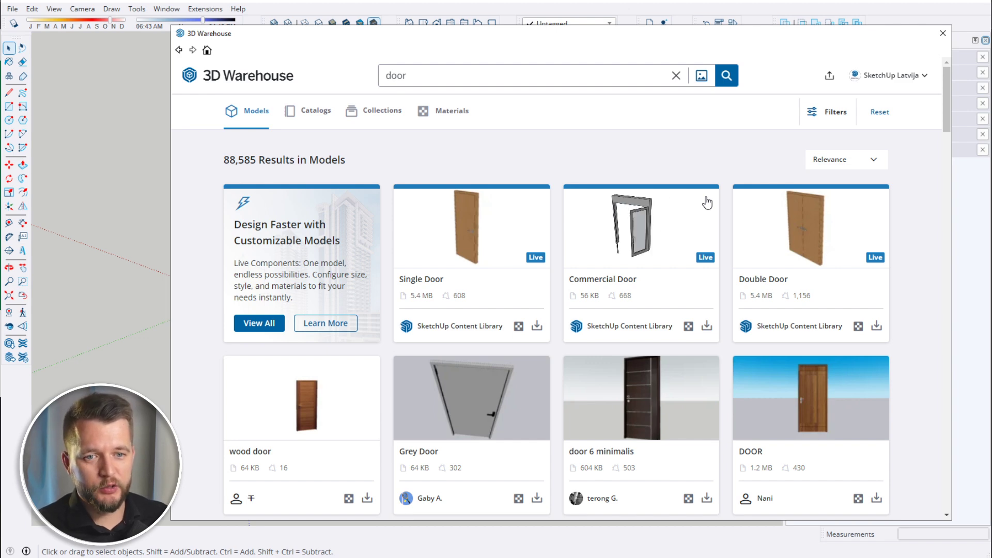
# Review the model filters and restrict the door results to Dynamic Component models
pyautogui.click(828, 116)
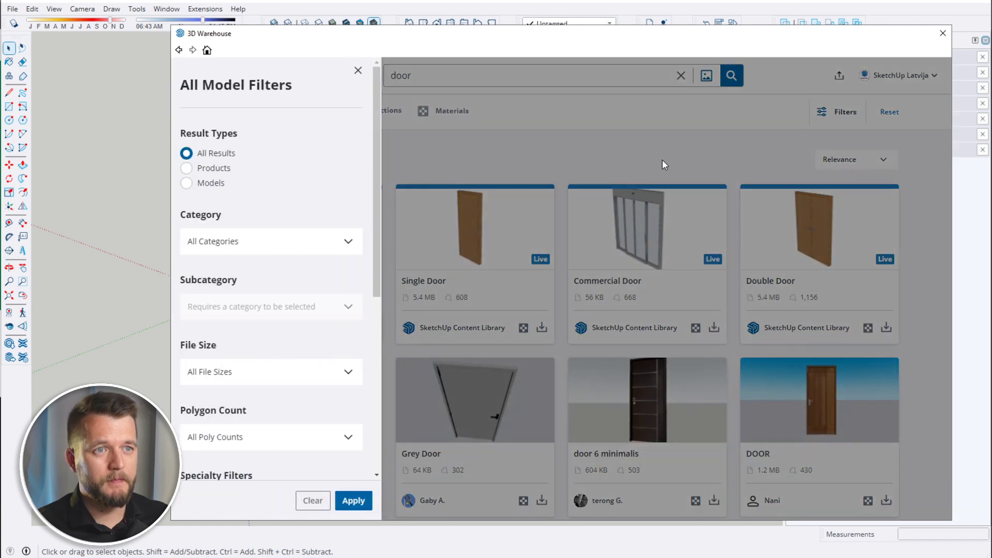
pyautogui.scroll(-3, 248, 172)
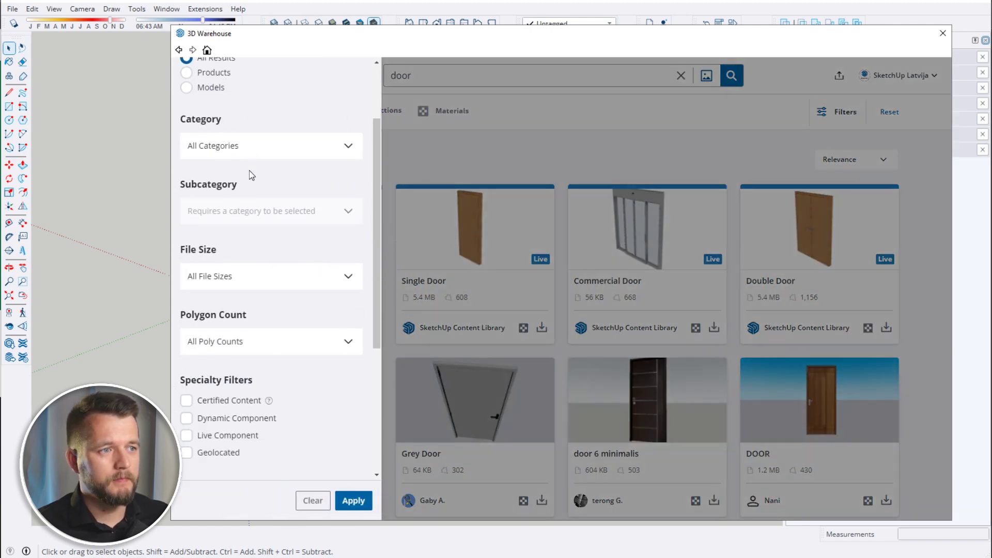
pyautogui.scroll(3, 194, 159)
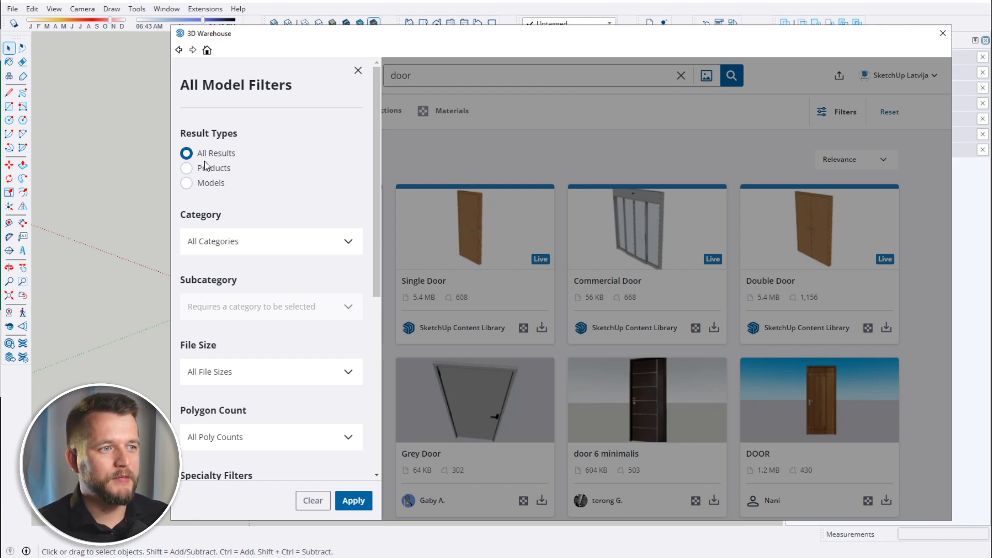
pyautogui.scroll(-5, 211, 175)
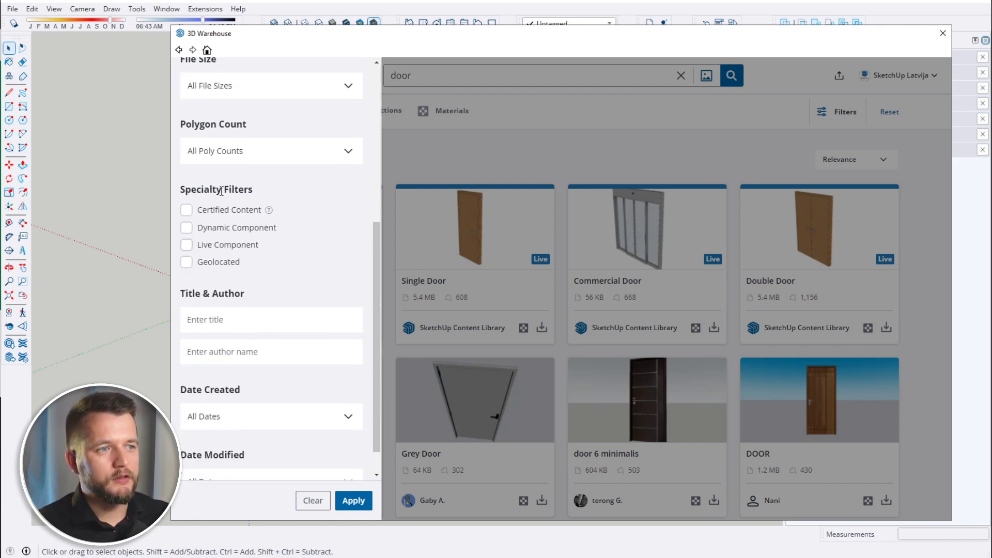
pyautogui.click(189, 230)
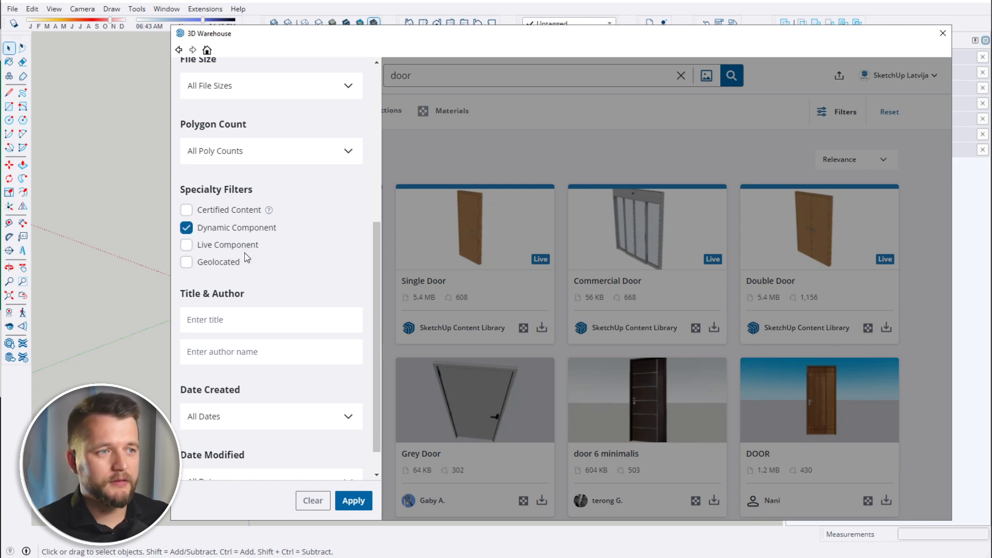
pyautogui.click(354, 501)
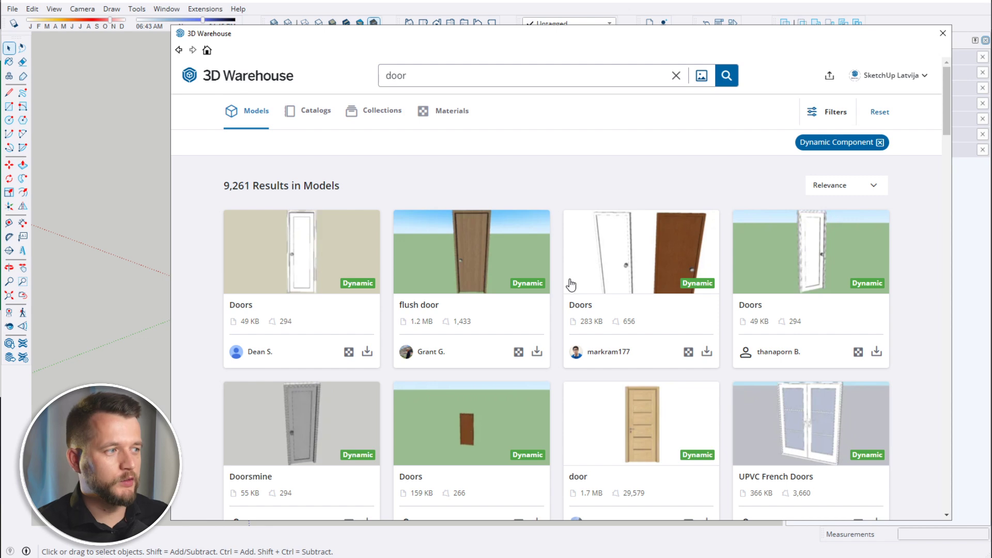
# Find the sliding glass door among the filtered results, load it directly into the model and place it beside the stairs
pyautogui.scroll(-5, 553, 268)
pyautogui.scroll(-3, 552, 243)
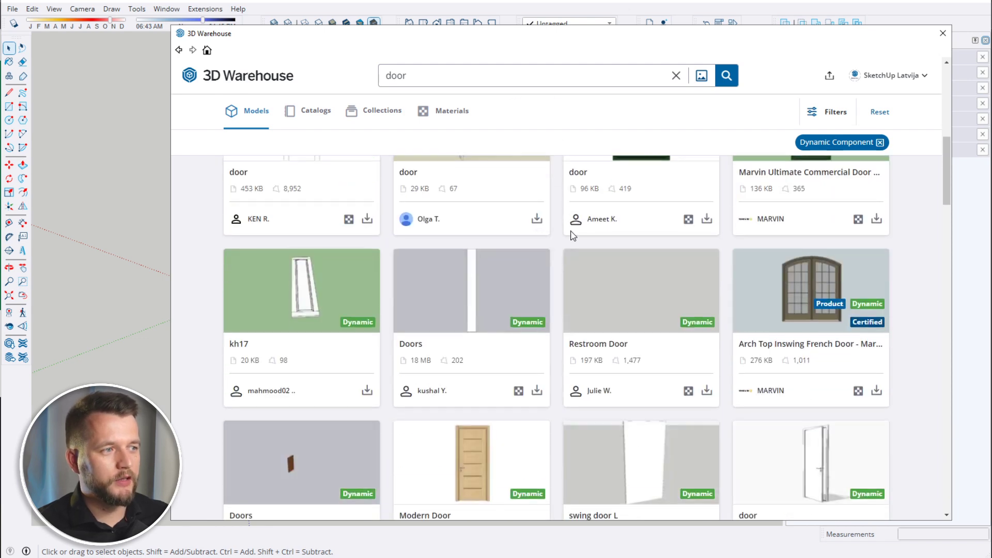
pyautogui.scroll(-2, 589, 258)
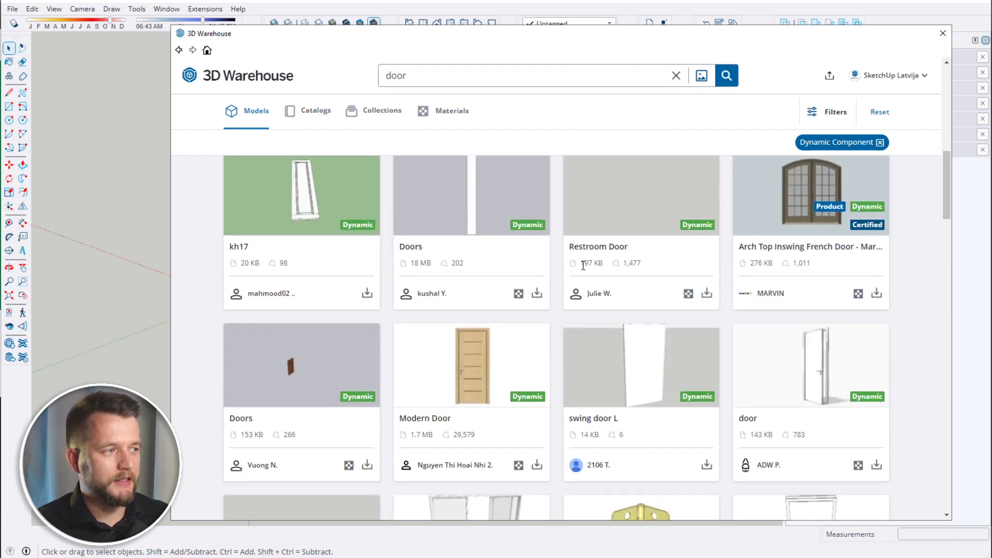
pyautogui.scroll(-2, 581, 269)
pyautogui.scroll(-2, 572, 271)
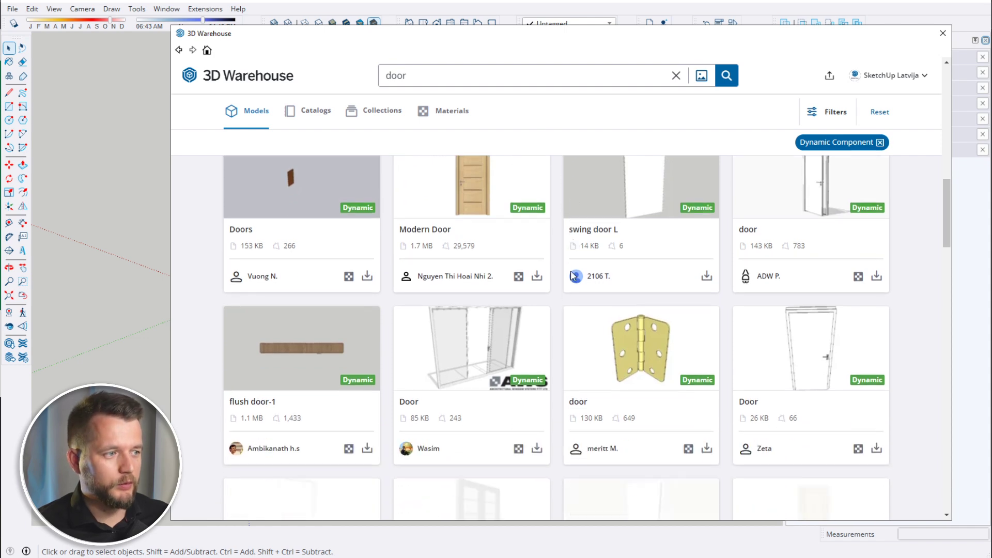
pyautogui.click(538, 453)
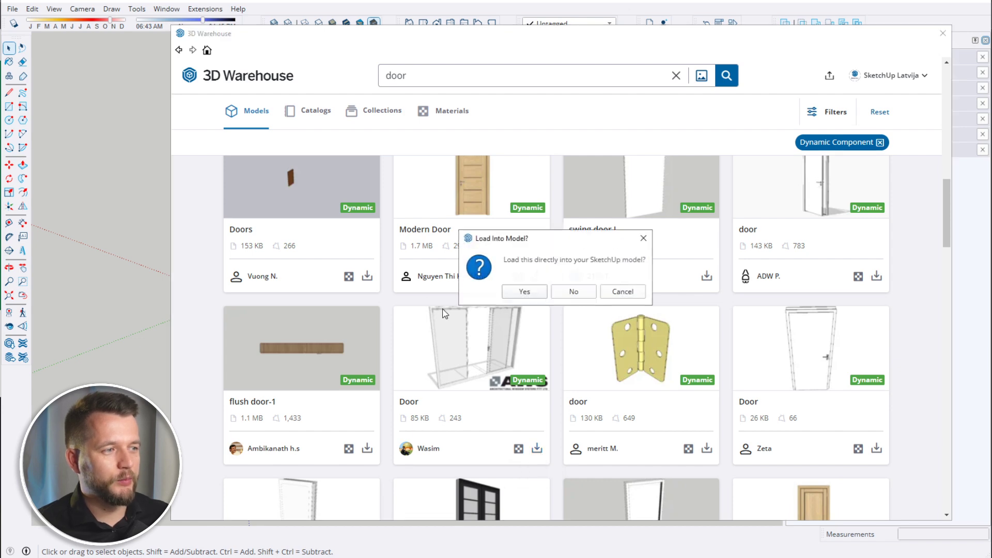
pyautogui.click(517, 293)
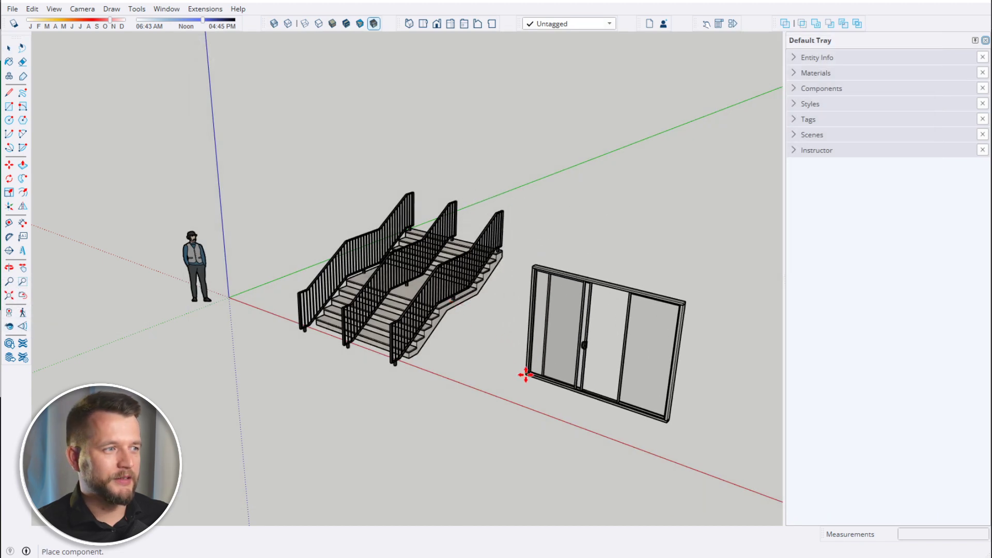
pyautogui.click(525, 374)
pyautogui.scroll(2, 603, 362)
pyautogui.keyDown('shift'); pyautogui.moveTo(602, 363); pyautogui.dragTo(454, 306, button='middle'); pyautogui.keyUp('shift')
pyautogui.press('space')
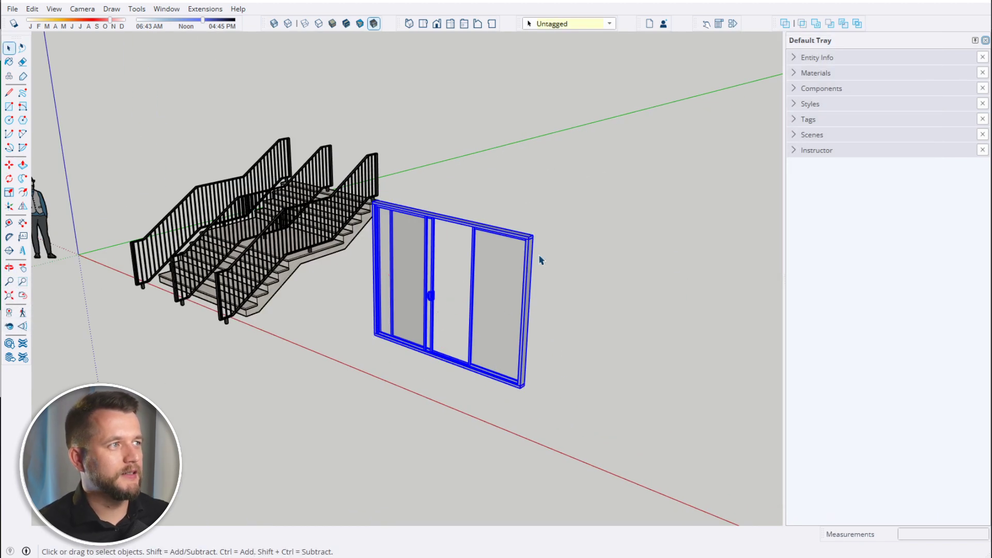
# Use the Interact tool on the sliding glass door to slide its movable panels
pyautogui.click(705, 24)
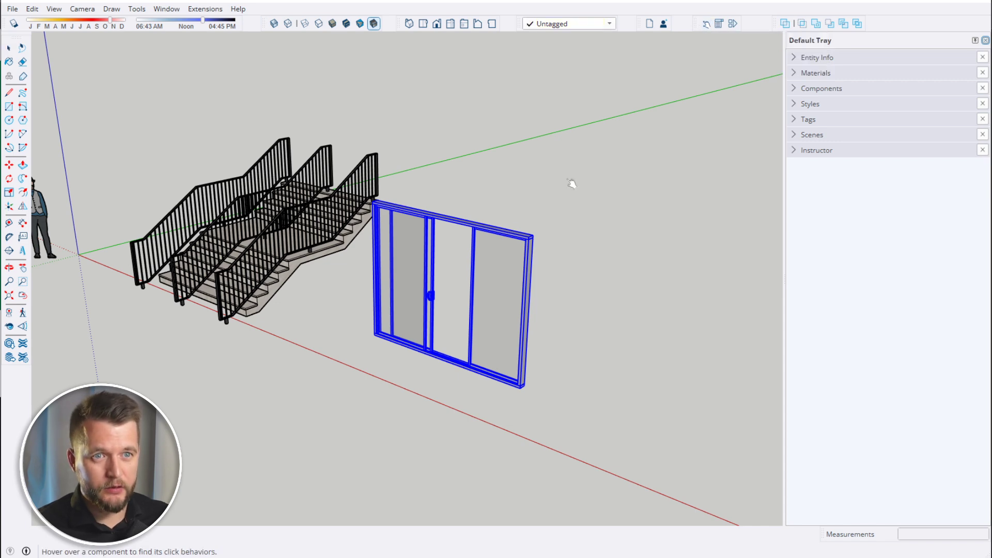
pyautogui.click(500, 284)
pyautogui.click(499, 308)
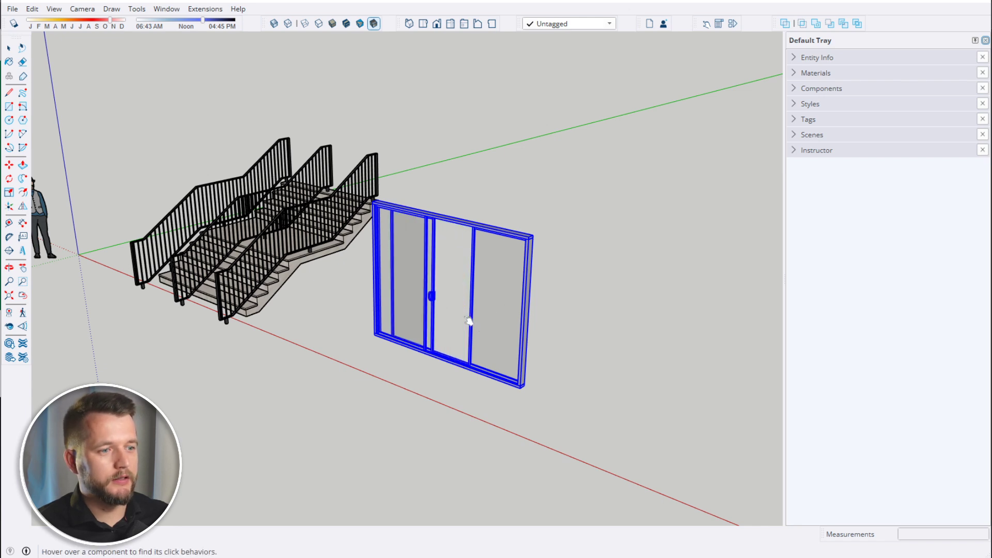
pyautogui.click(423, 294)
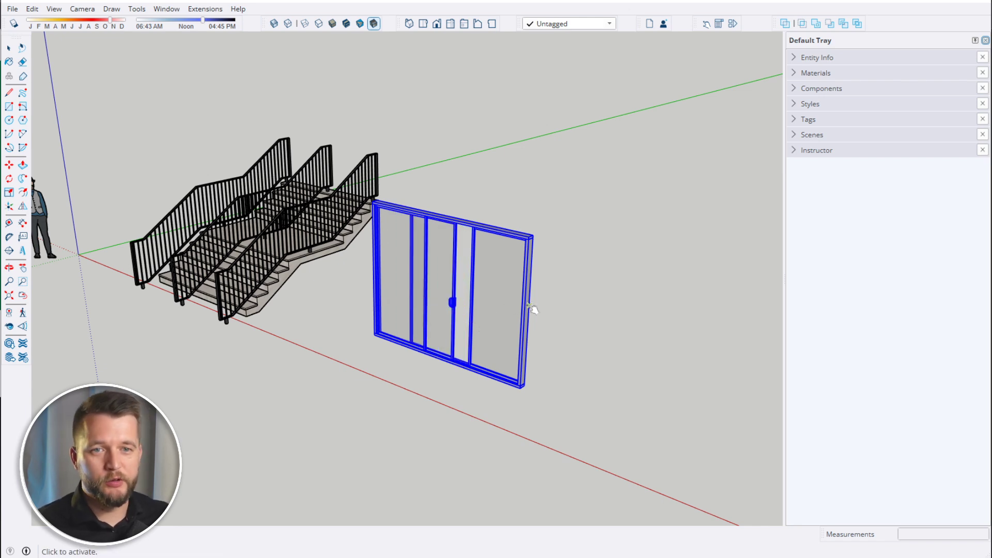
pyautogui.moveTo(336, 279); pyautogui.dragTo(377, 294, button='middle')
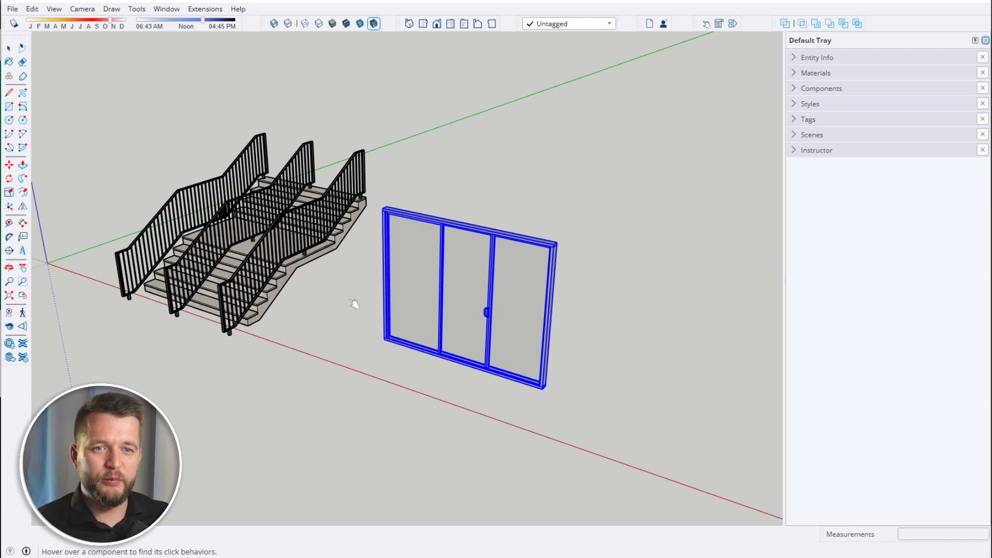
# Scale the sliding glass door wider along the red axis, finishing at a red scale factor of about 1.81
pyautogui.moveTo(414, 334); pyautogui.dragTo(520, 365, button='middle')
pyautogui.press('s')
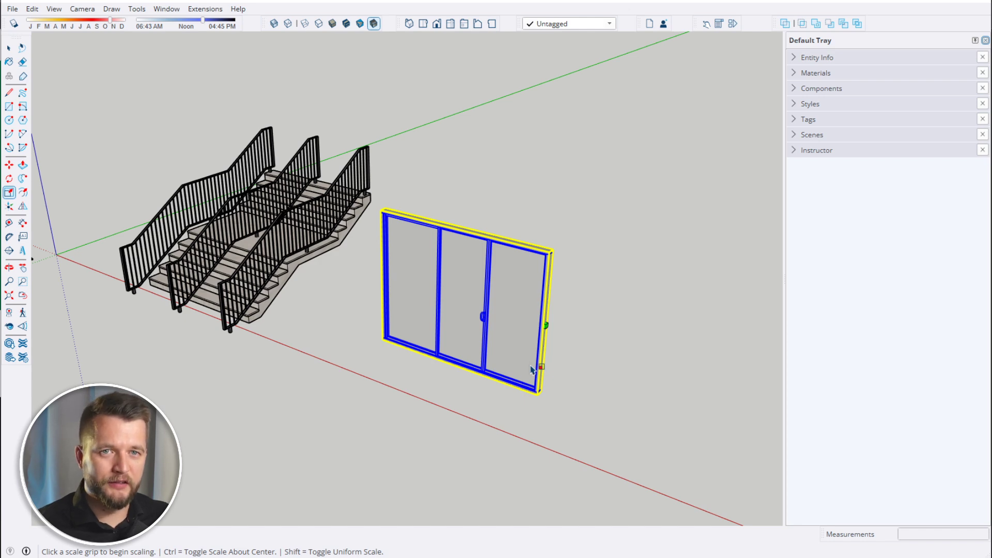
pyautogui.click(545, 324)
pyautogui.click(663, 362)
pyautogui.click(662, 360)
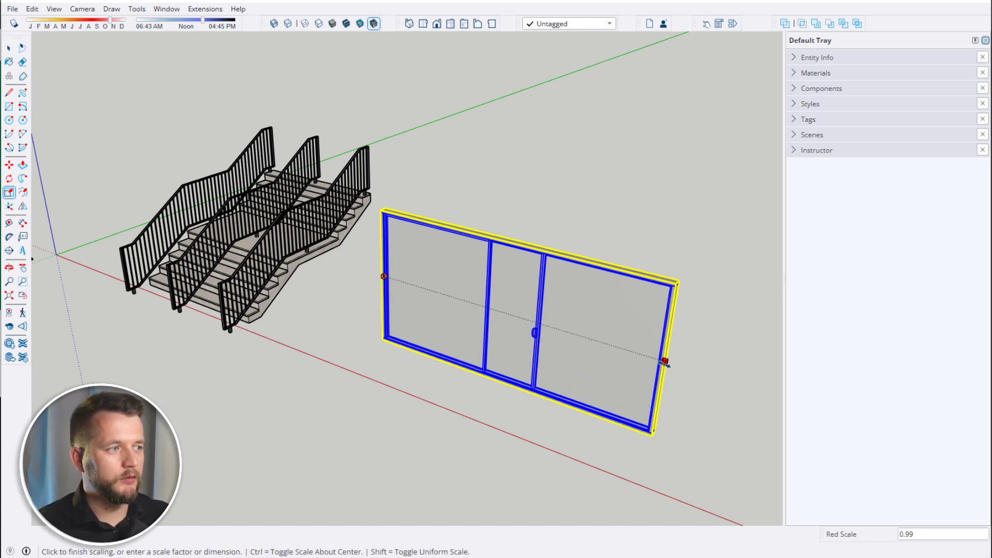
pyautogui.click(513, 317)
pyautogui.click(516, 316)
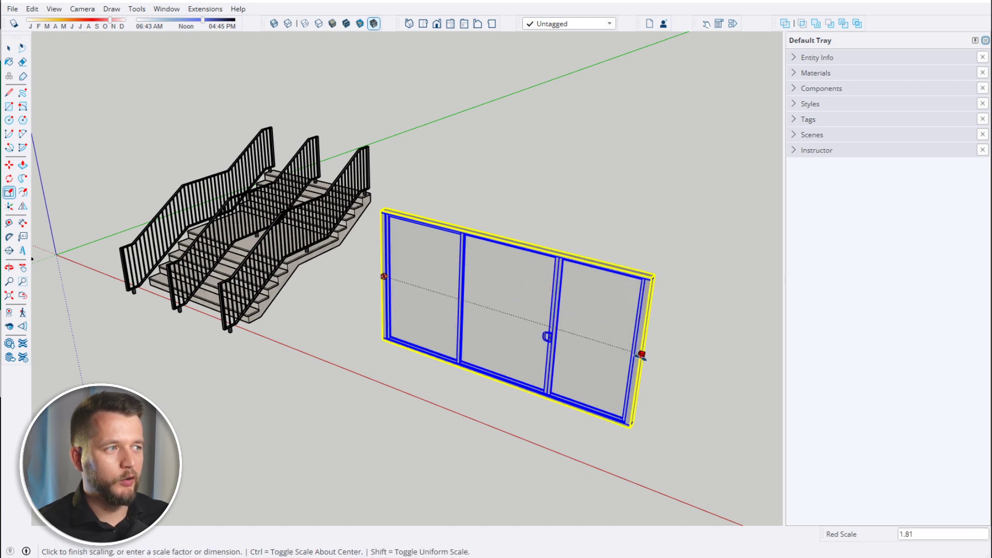
pyautogui.click(639, 357)
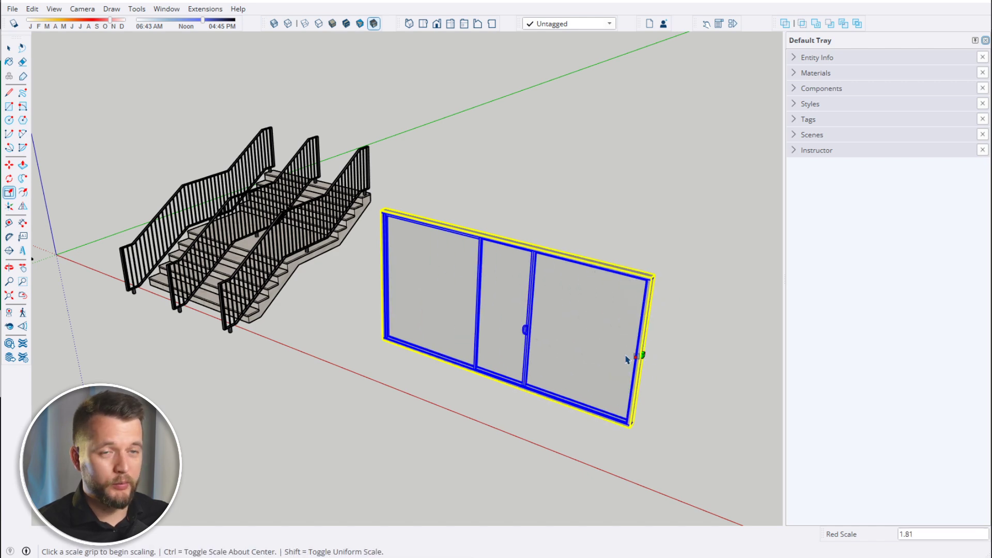
# Review the sliding door's Component Options for opening size, handle height and height, then close them without applying changes
pyautogui.click(718, 24)
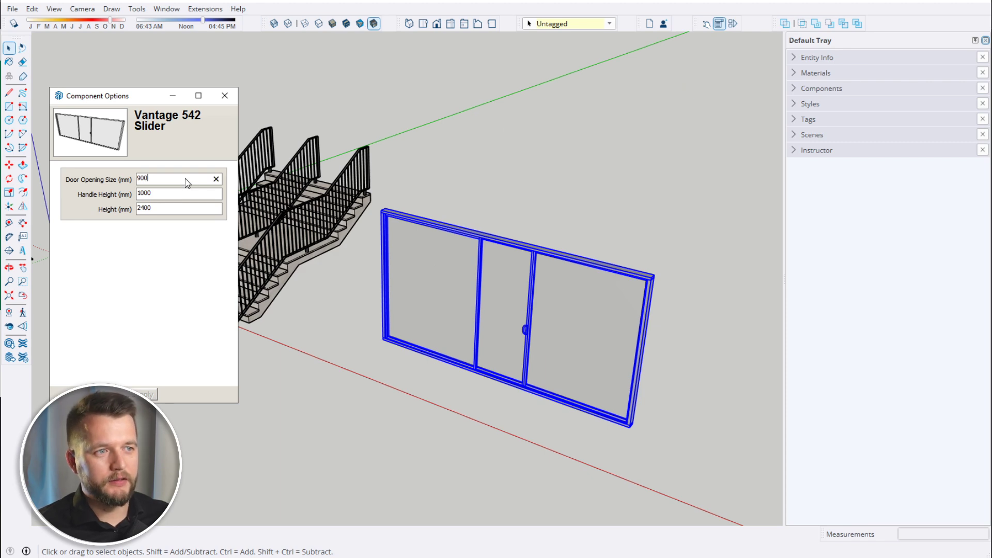
pyautogui.moveTo(185, 179); pyautogui.dragTo(113, 173)
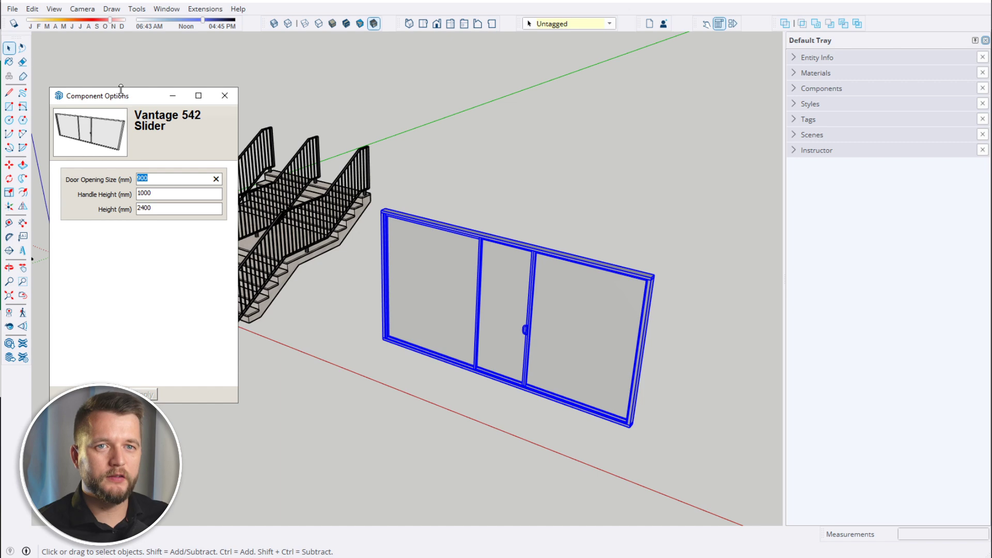
pyautogui.moveTo(123, 96); pyautogui.dragTo(289, 95)
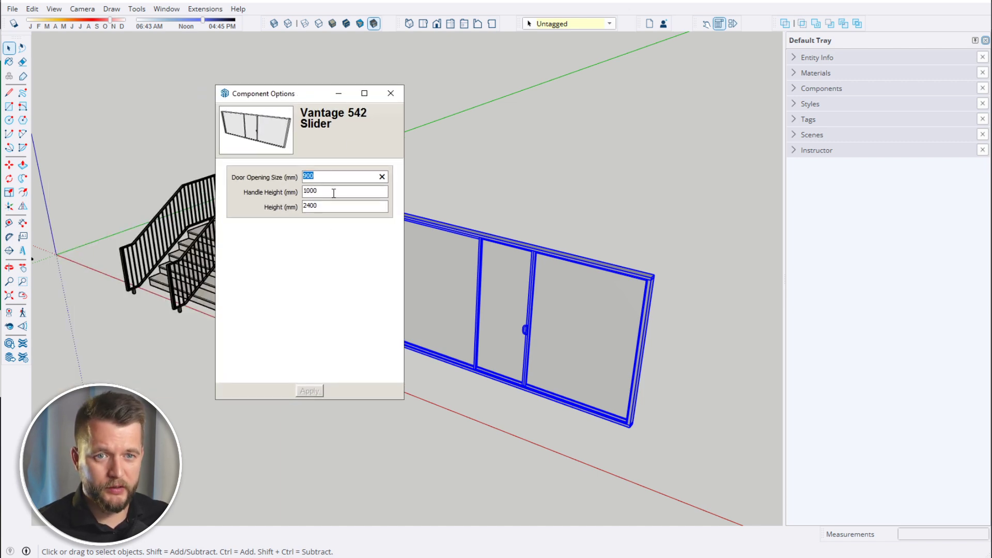
pyautogui.moveTo(284, 101); pyautogui.dragTo(669, 125)
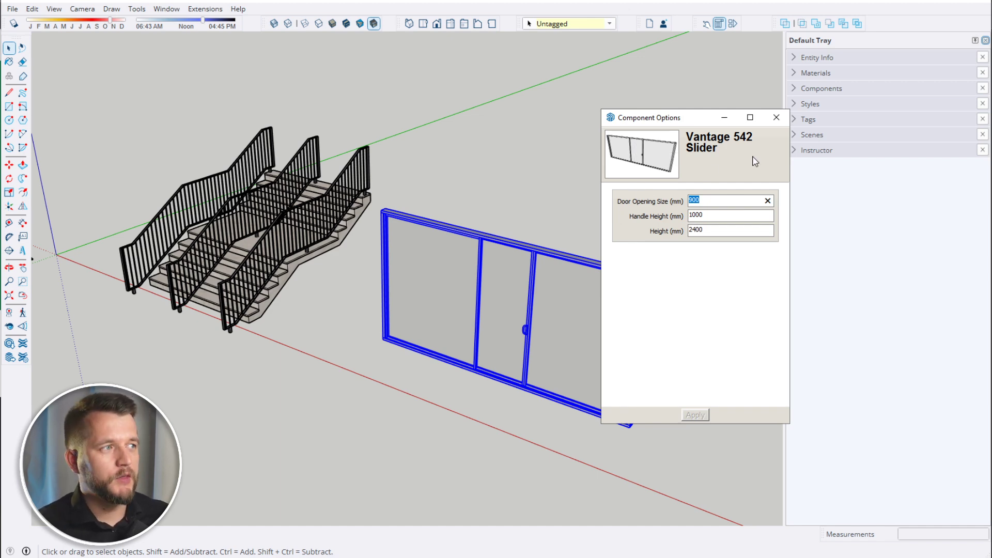
pyautogui.click(776, 117)
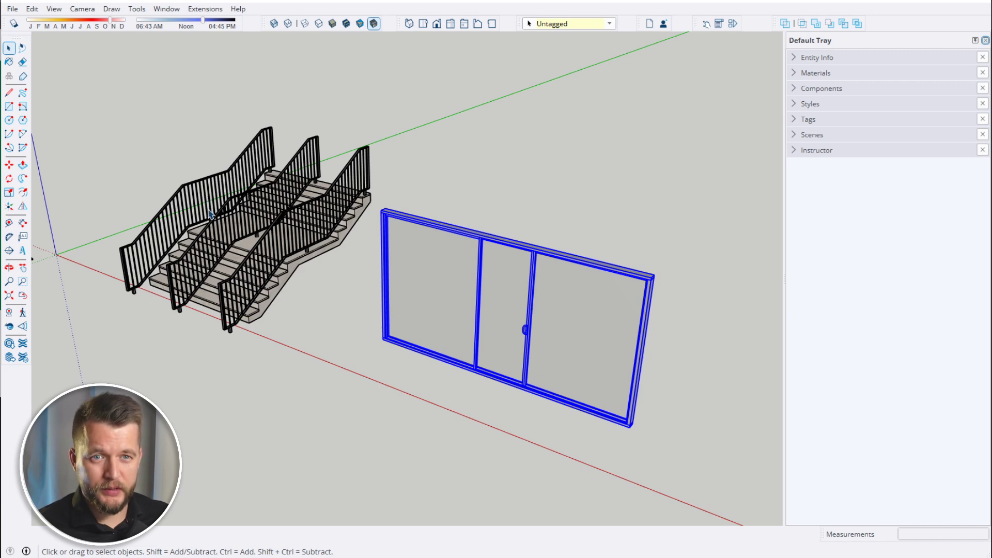
pyautogui.click(173, 218)
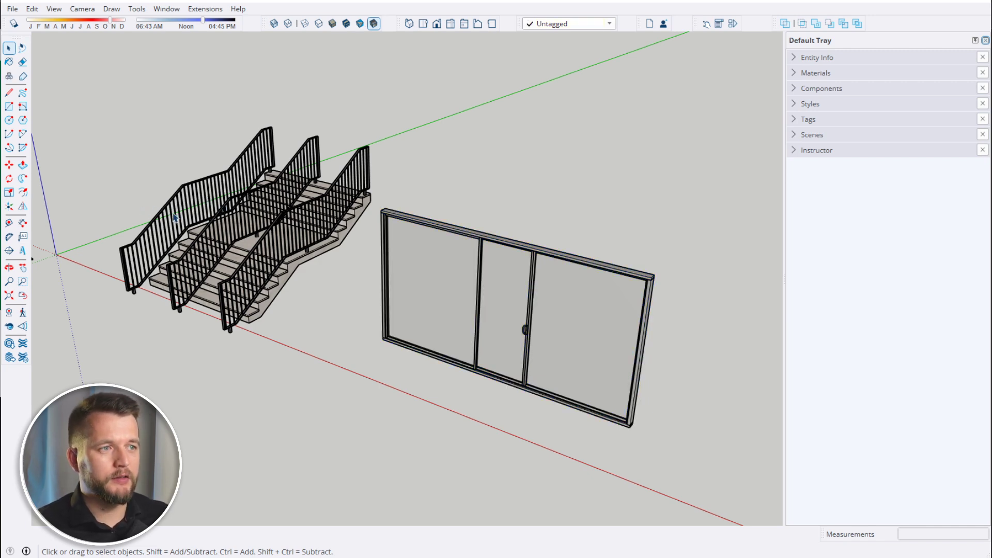
pyautogui.click(184, 221)
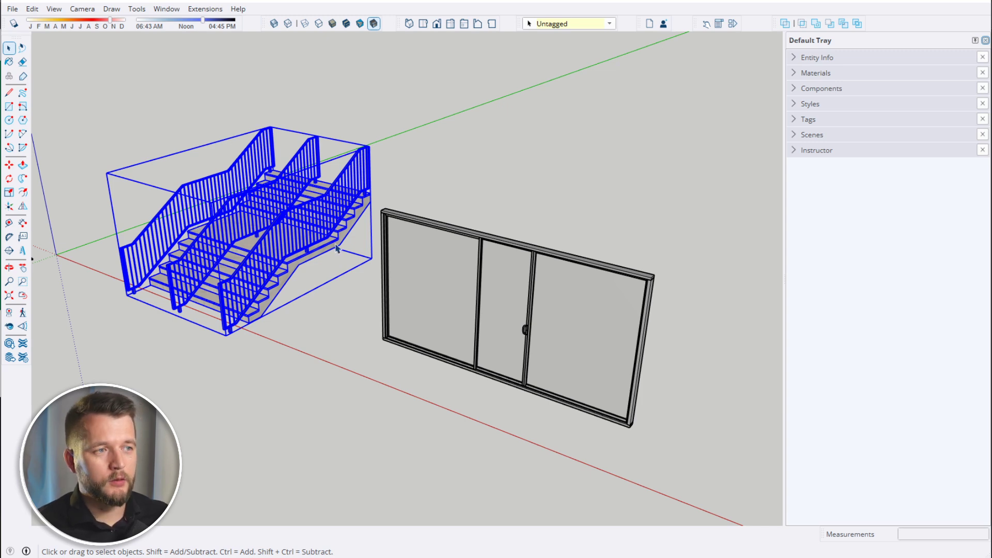
pyautogui.click(402, 162)
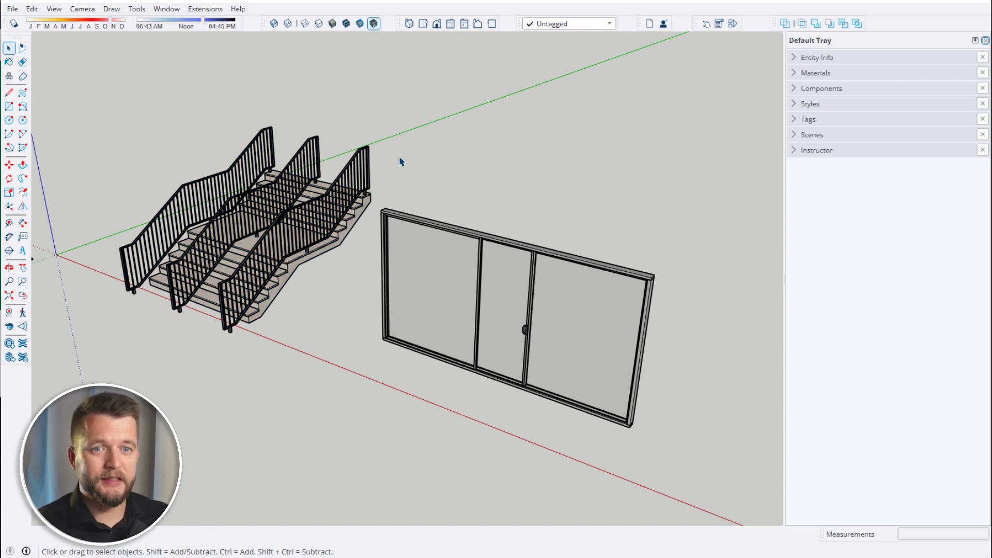
pyautogui.click(243, 185)
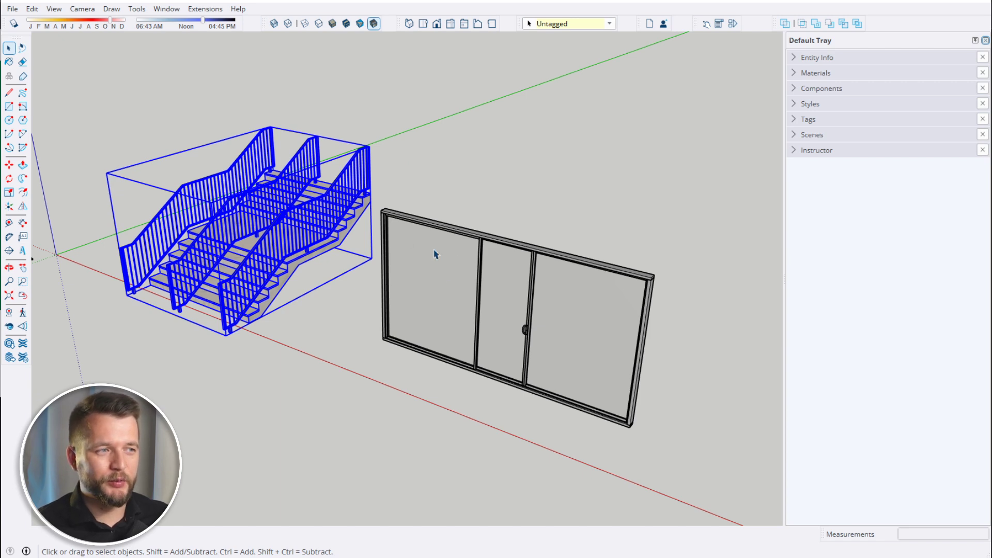
pyautogui.click(522, 298)
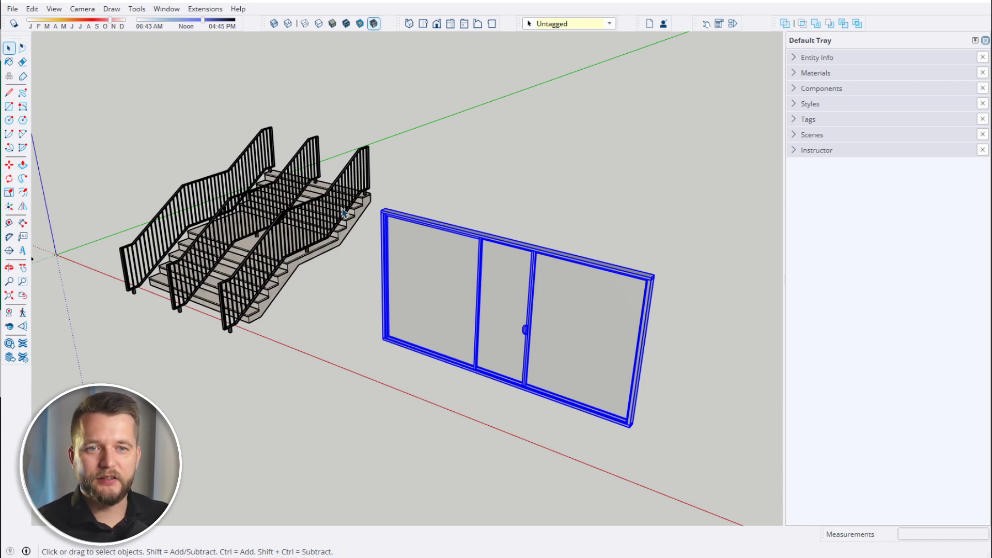
pyautogui.click(280, 226)
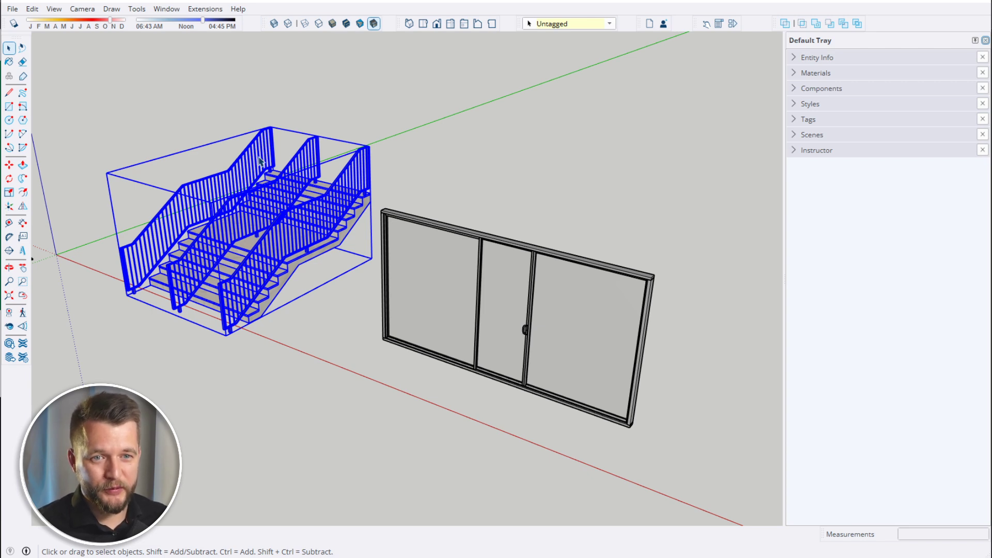
pyautogui.scroll(-3, 260, 161)
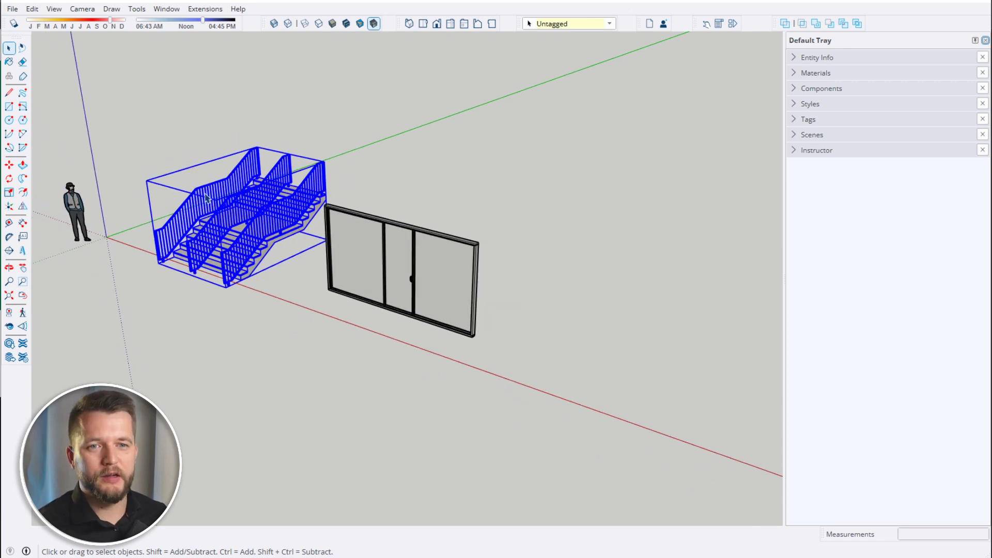
pyautogui.scroll(1, 237, 252)
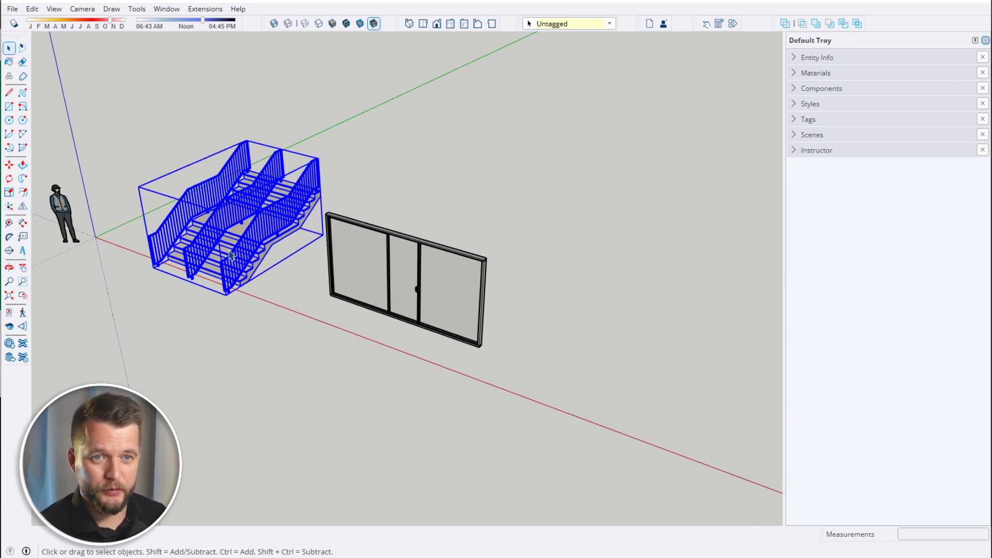
pyautogui.click(369, 157)
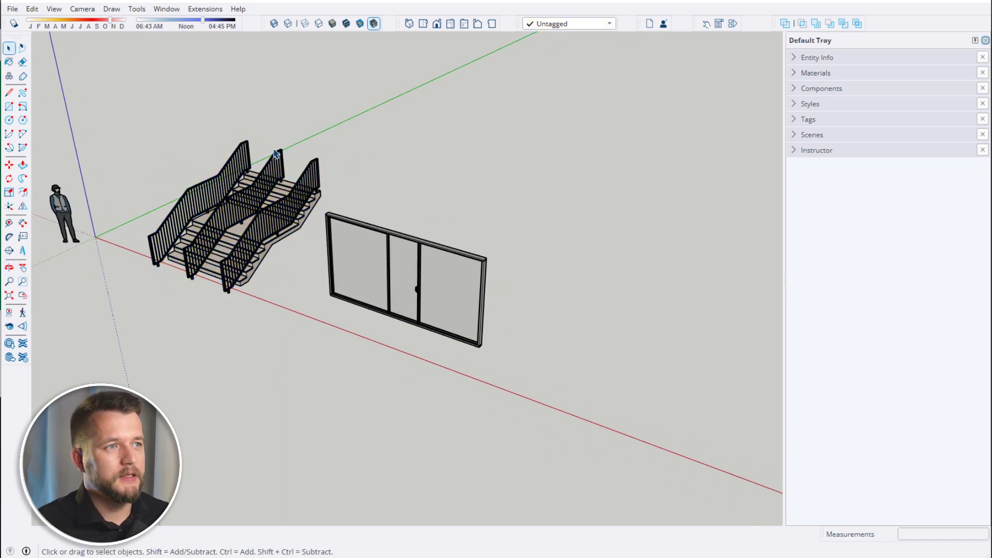
pyautogui.click(162, 10)
pyautogui.press('Escape')
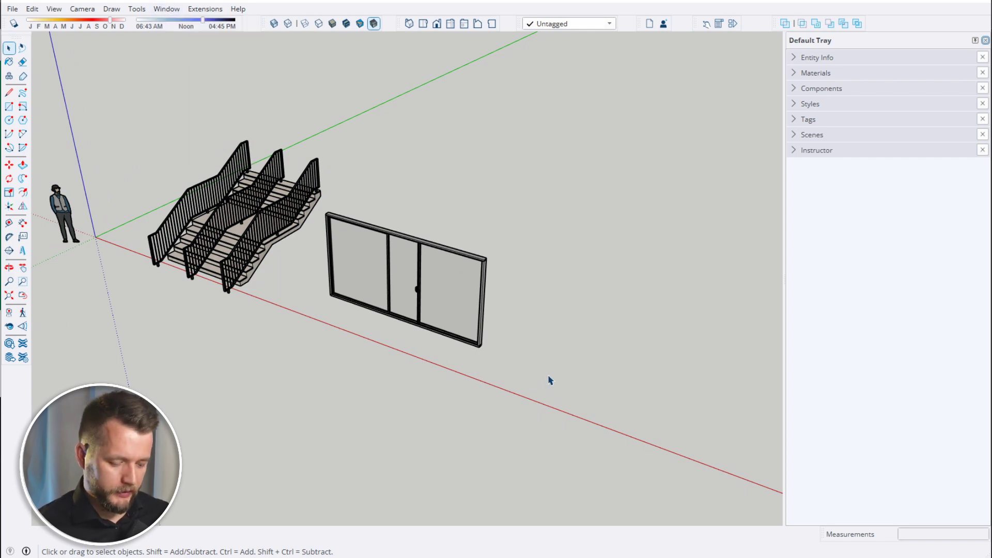
# Draw a freehand rectangle on the ground in front of the sliding door and select its face
pyautogui.press('r')
pyautogui.click(480, 382)
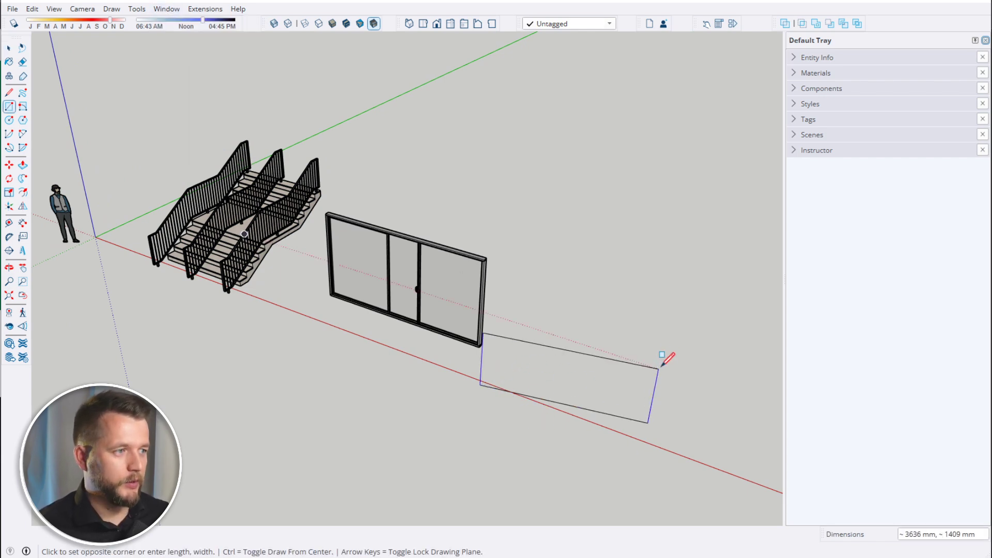
pyautogui.click(647, 393)
pyautogui.press('space')
pyautogui.scroll(5, 587, 421)
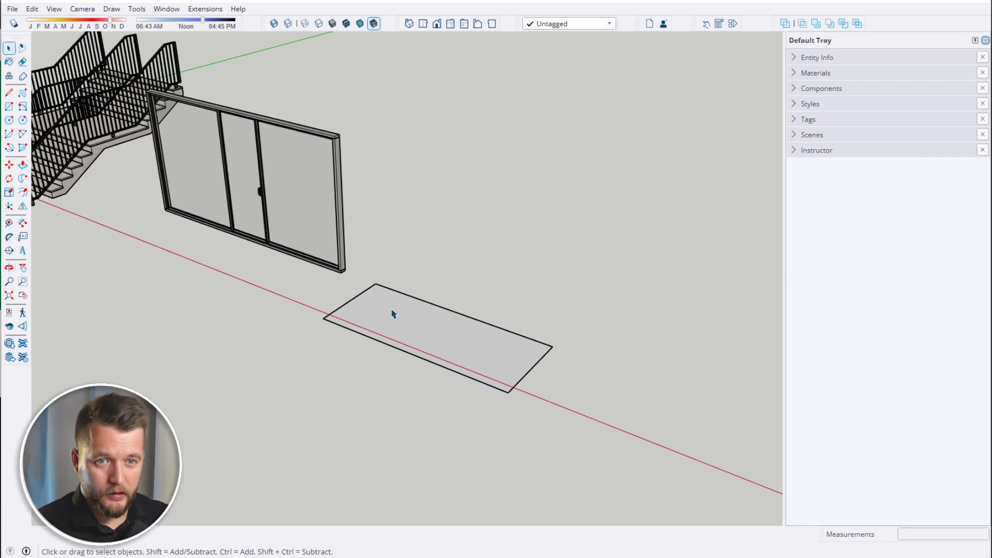
pyautogui.click(413, 327)
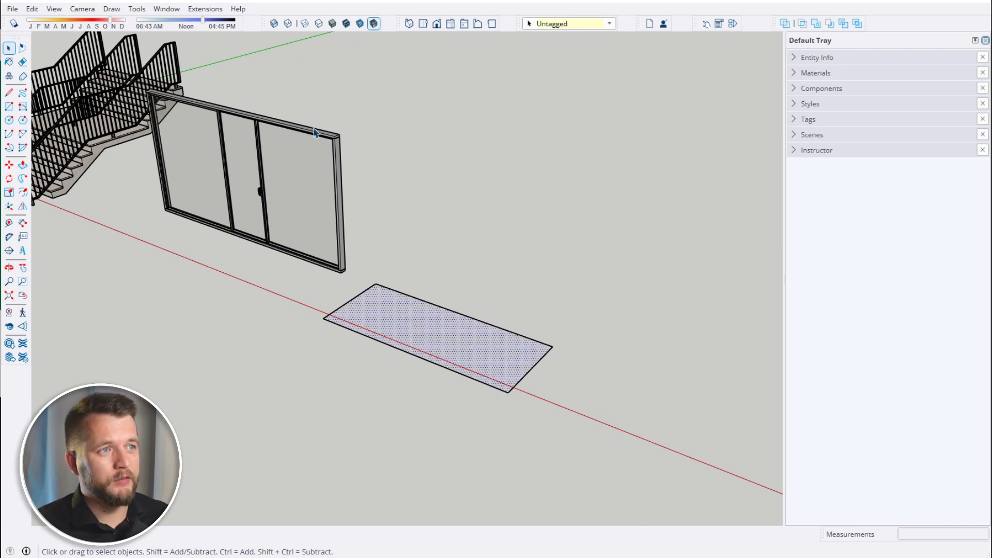
# Reopen 3D Warehouse, go to the SketchUp Libraries from the account options and open the Materials collection
pyautogui.click(166, 8)
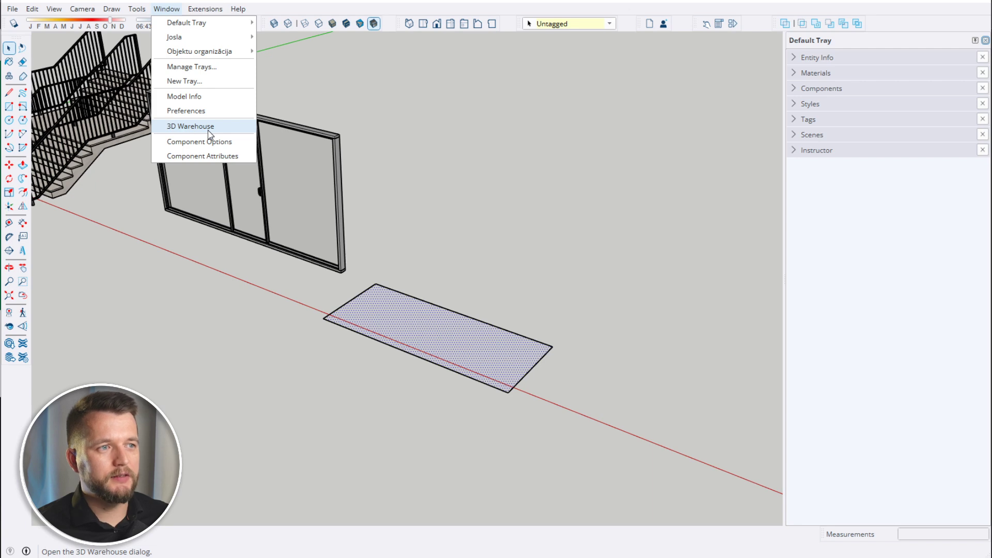
pyautogui.click(190, 126)
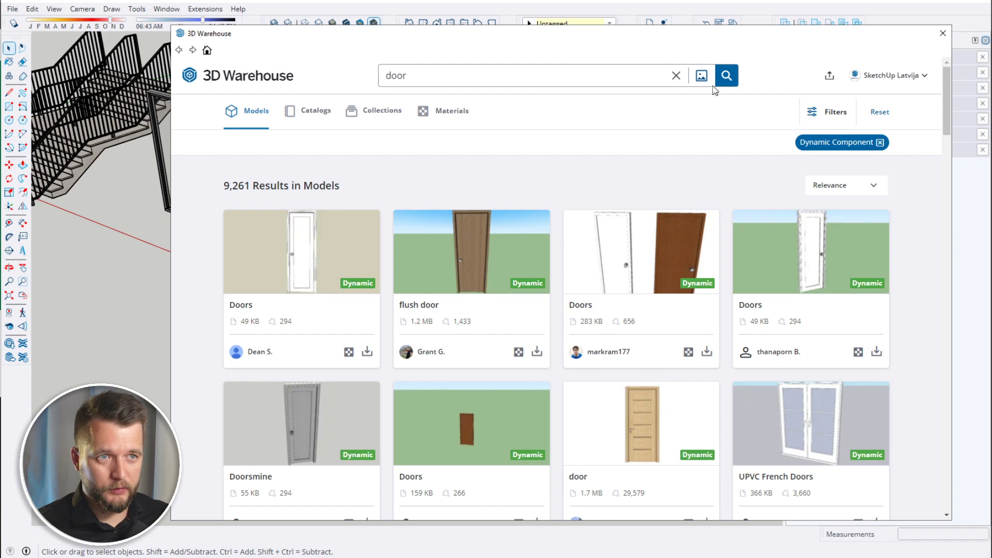
pyautogui.click(889, 82)
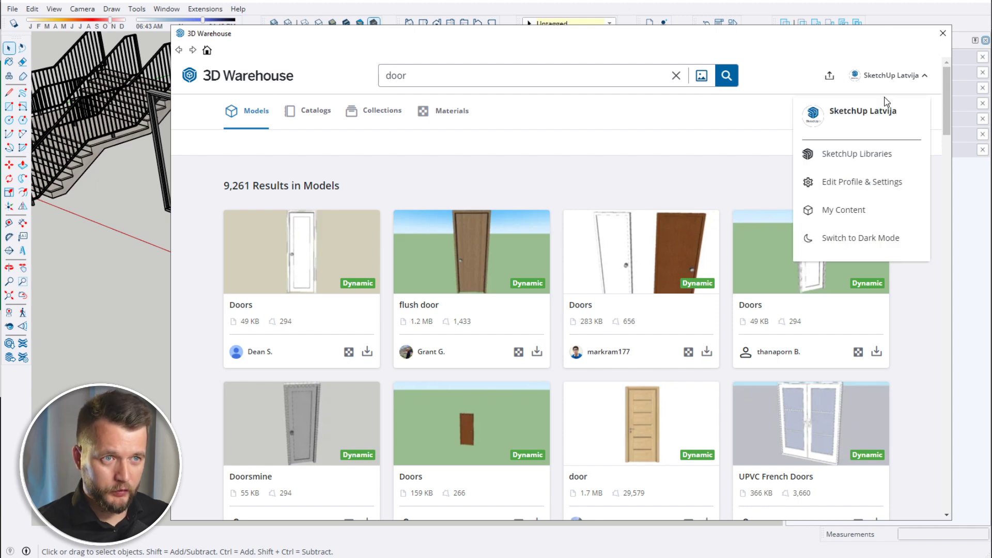
pyautogui.click(877, 167)
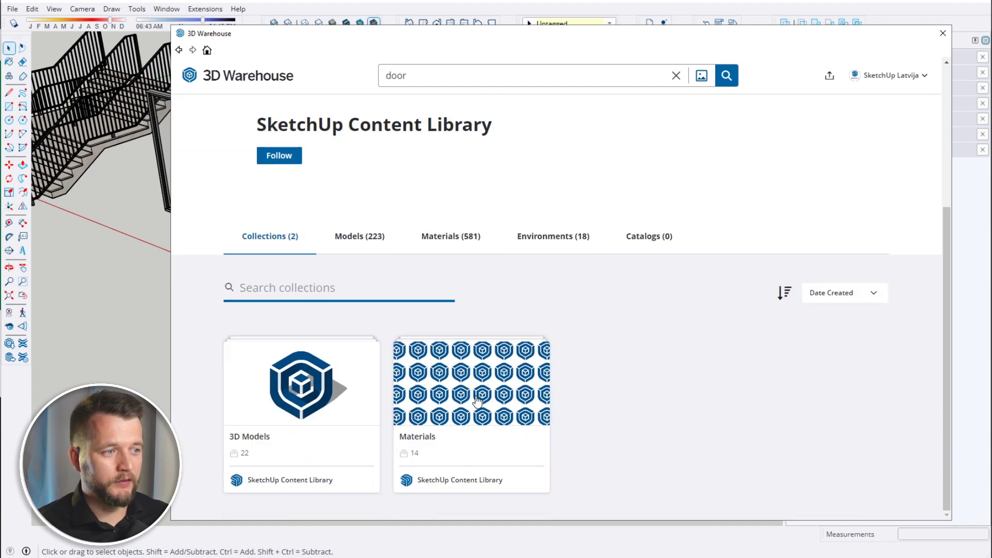
pyautogui.click(476, 400)
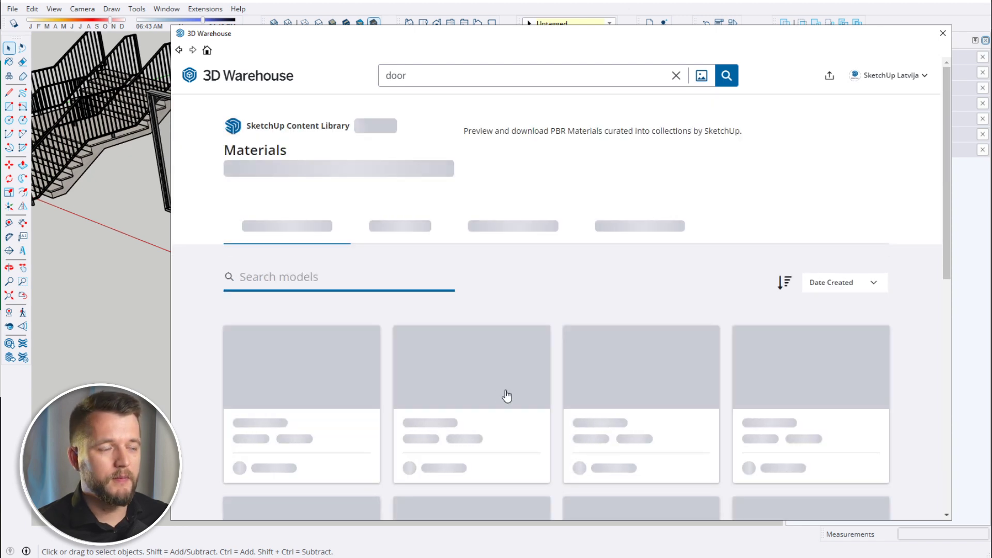
# Open the SketchUp Wood Collection and show its materials as flat images instead of cubes
pyautogui.scroll(-3, 435, 346)
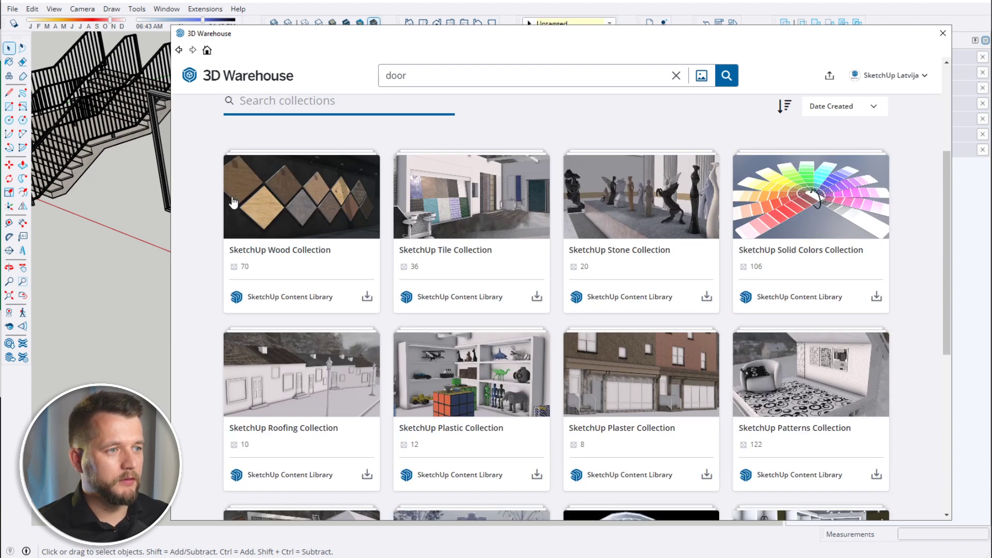
pyautogui.click(278, 204)
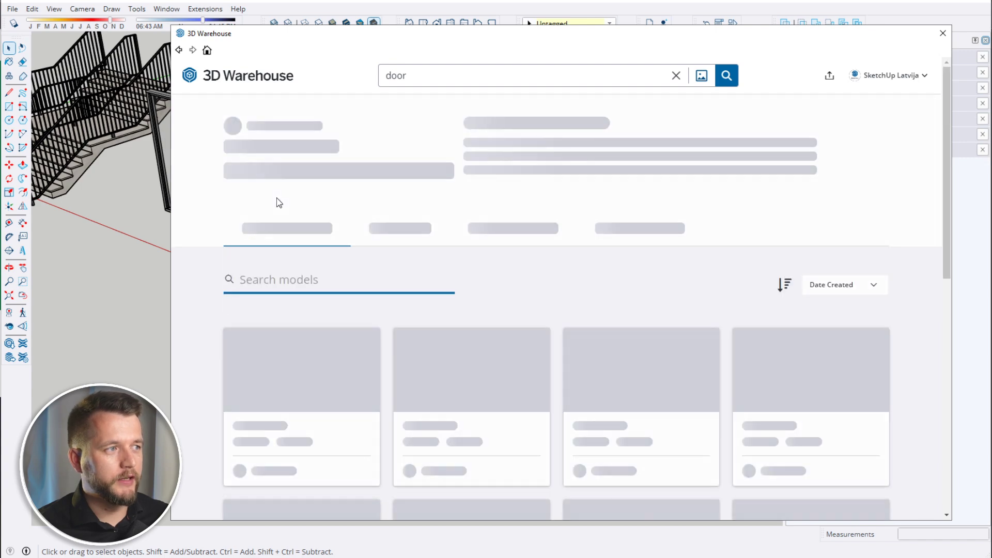
pyautogui.scroll(-3, 362, 169)
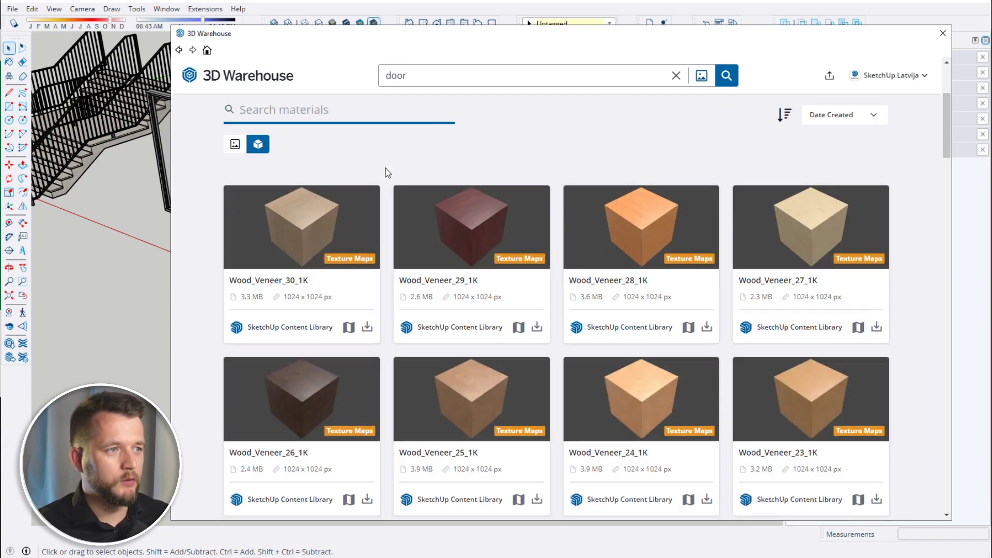
pyautogui.click(235, 144)
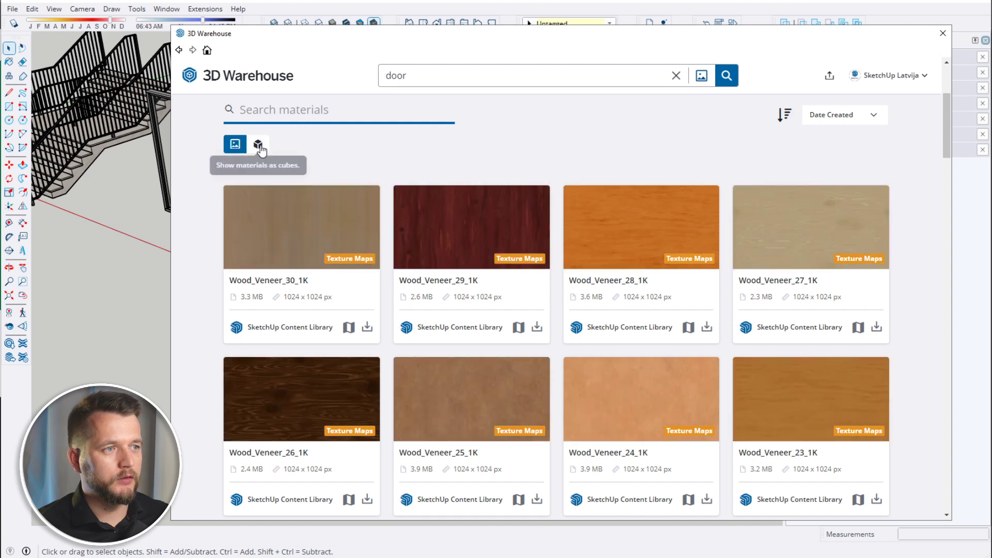
# Show the Wood Collection materials as cubes, browse the list and load Wood_Planks_05_1K into the model
pyautogui.click(258, 145)
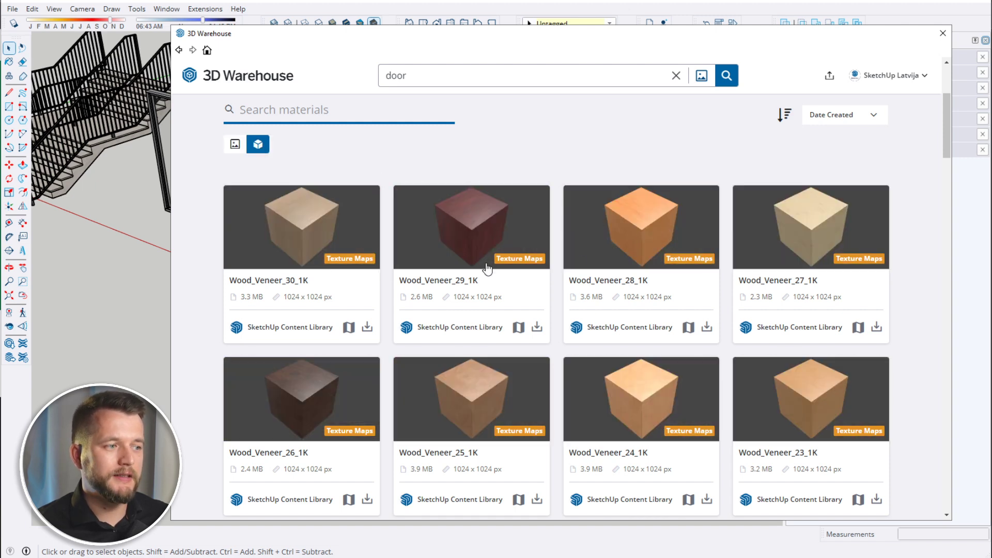
pyautogui.scroll(-2, 496, 268)
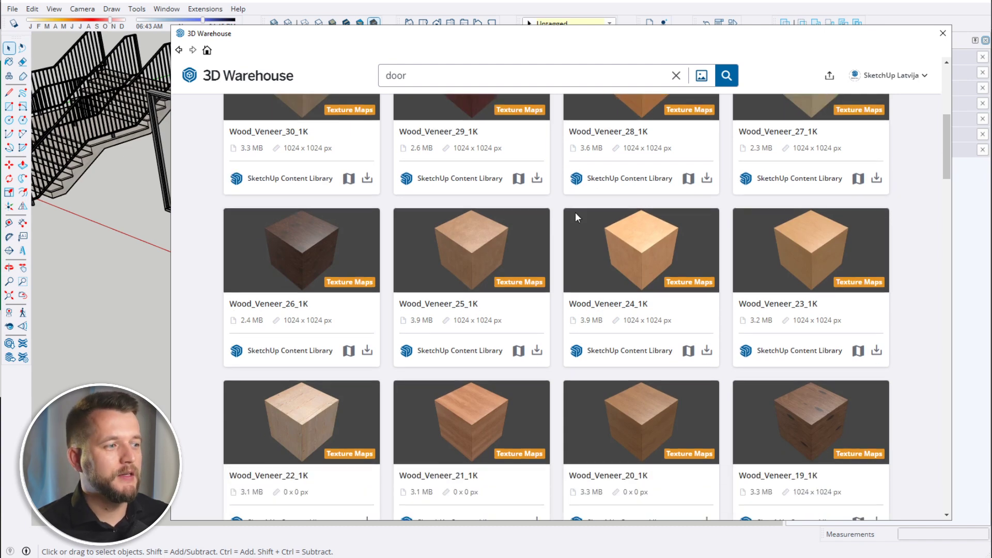
pyautogui.scroll(-6, 581, 223)
pyautogui.scroll(-4, 581, 228)
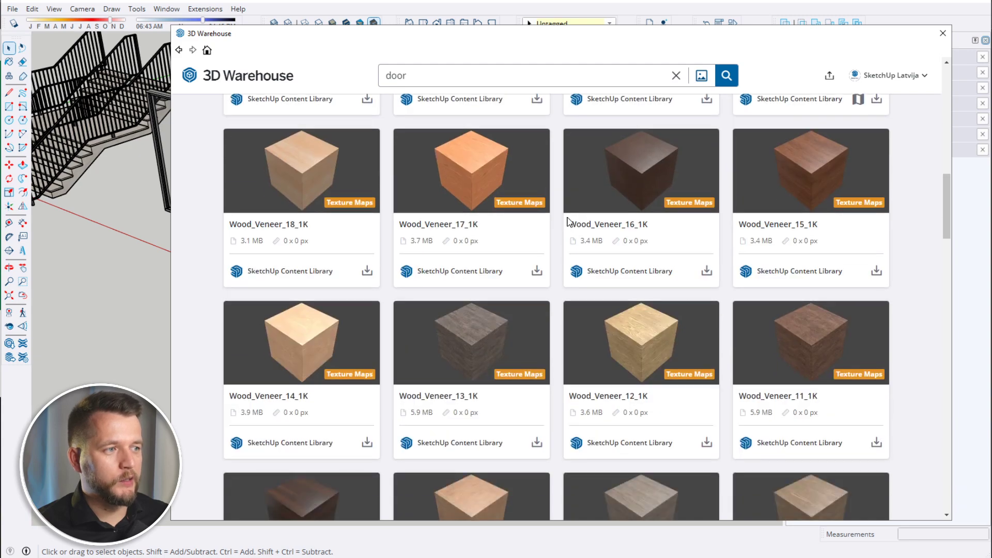
pyautogui.scroll(-4, 576, 224)
pyautogui.scroll(-4, 628, 261)
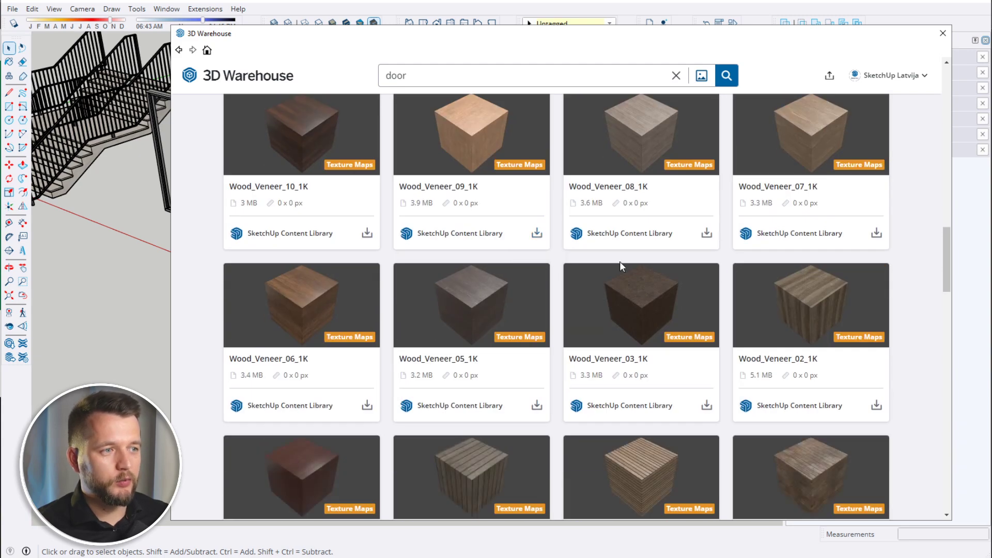
pyautogui.scroll(-2, 619, 261)
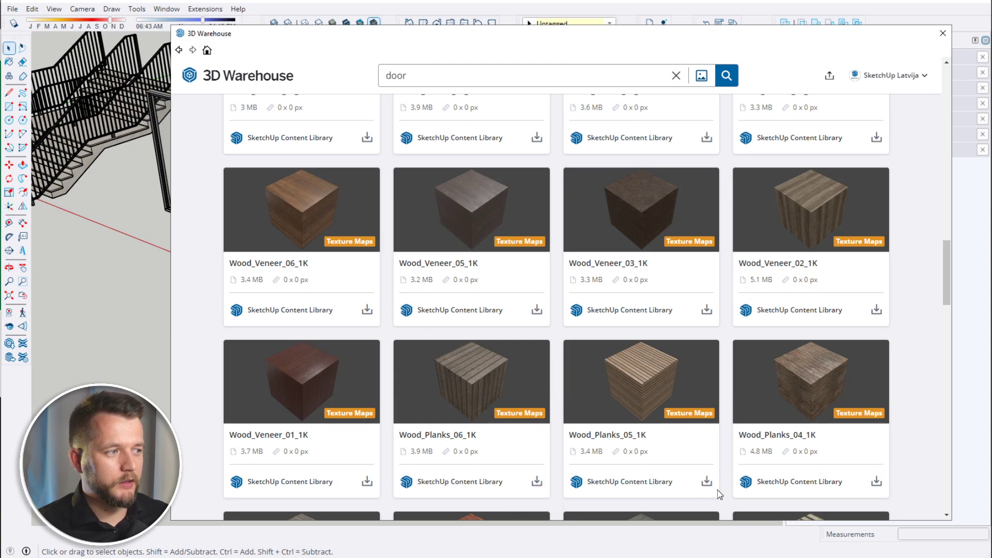
pyautogui.click(705, 481)
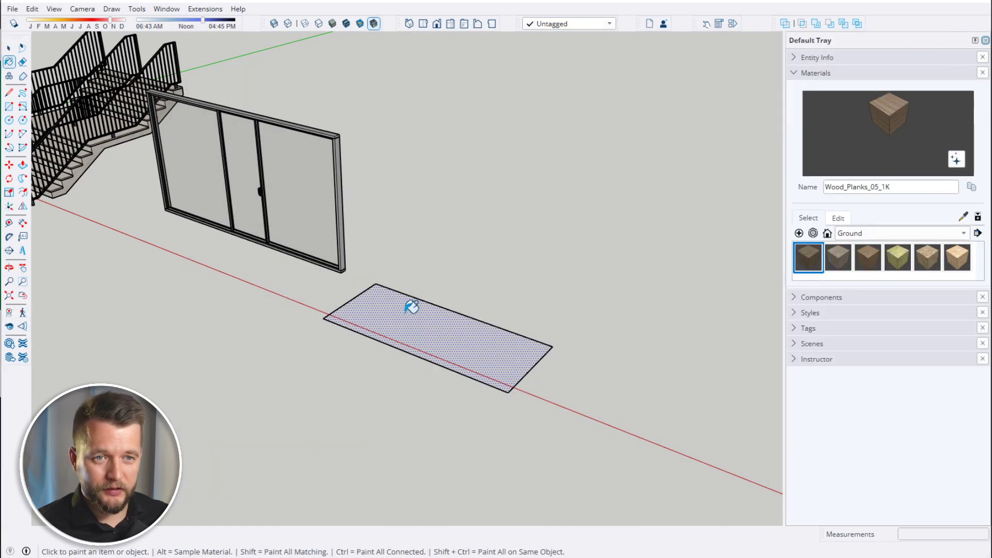
# Paint the ground rectangle with Wood_Planks_05_1K, inspect the texture up close and return to the Select tool
pyautogui.click(412, 307)
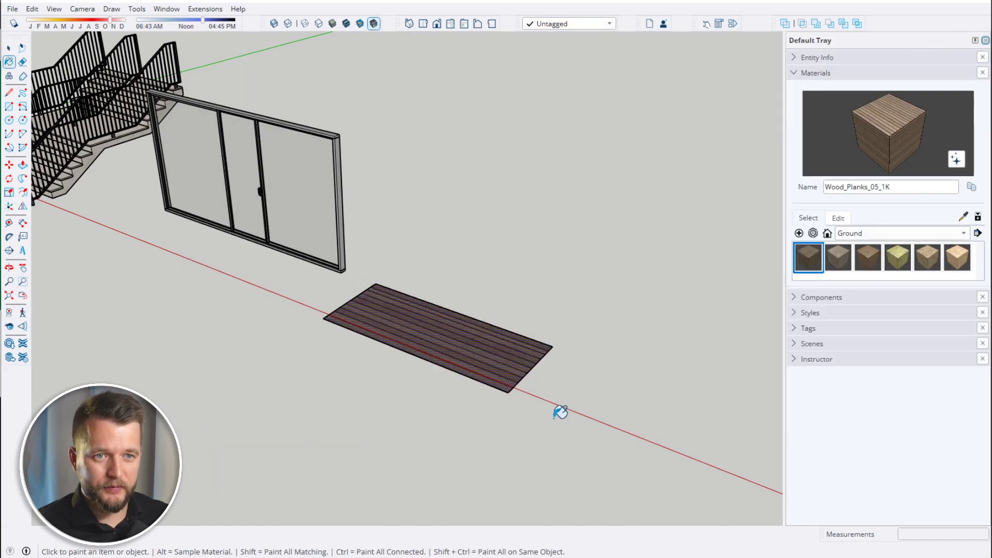
pyautogui.scroll(3, 526, 418)
pyautogui.moveTo(419, 293)
pyautogui.mouseDown(button='middle')
pyautogui.moveTo(432, 299)
pyautogui.moveTo(146, 327)
pyautogui.moveTo(532, 367)
pyautogui.moveTo(534, 212)
pyautogui.mouseUp(button='middle')
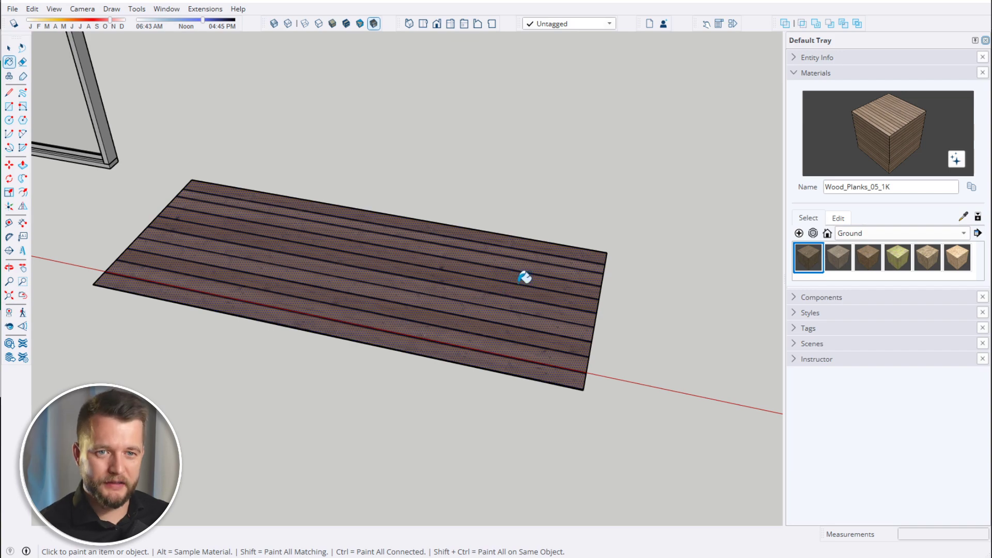
pyautogui.scroll(-5, 497, 272)
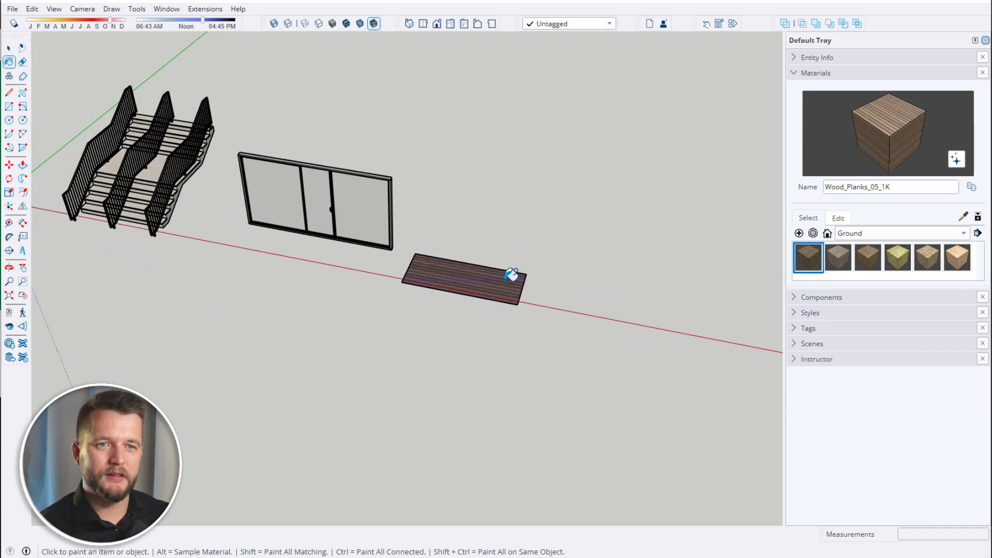
pyautogui.press('space')
pyautogui.moveTo(547, 248); pyautogui.dragTo(439, 285, button='middle')
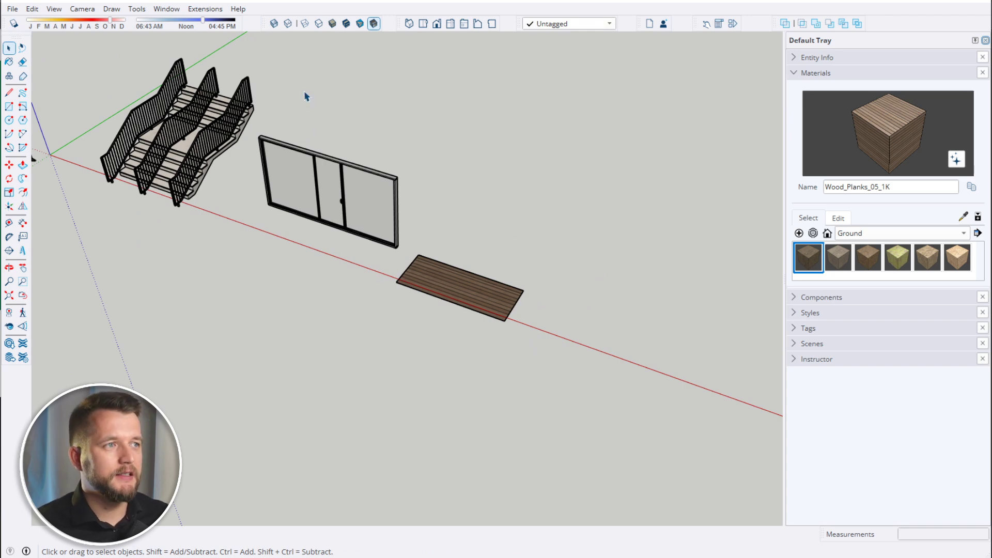
# Reopen 3D Warehouse and search all content for "wood"
pyautogui.click(160, 9)
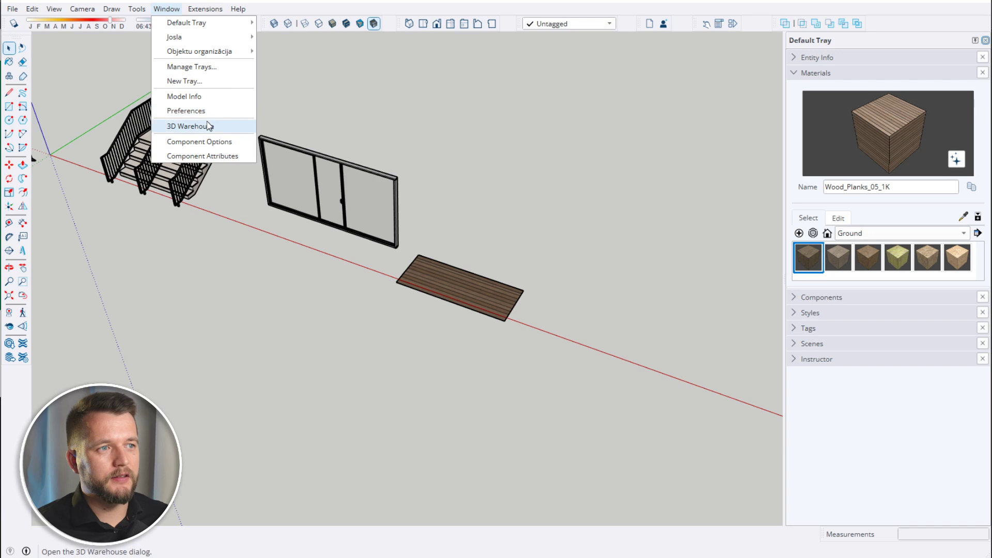
pyautogui.click(208, 126)
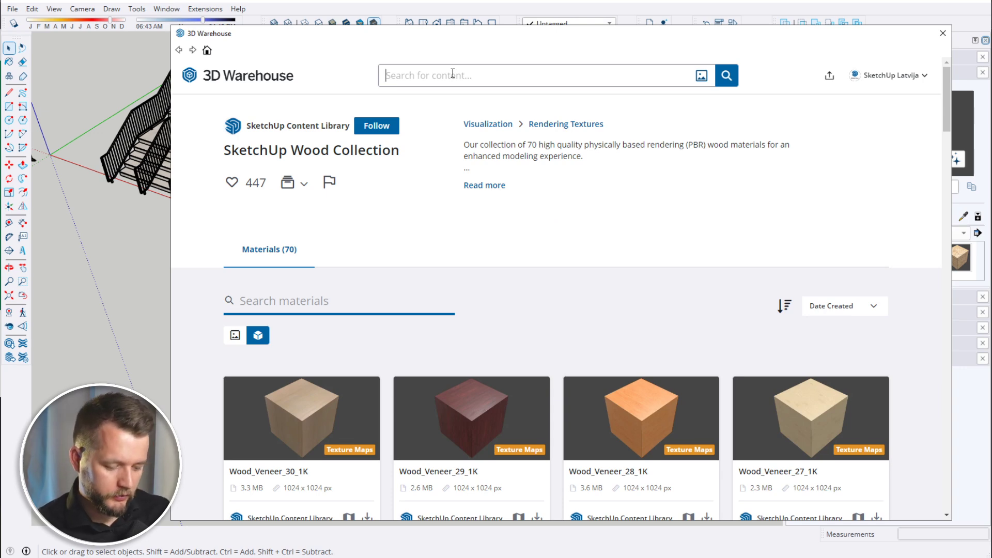
pyautogui.write('wood')
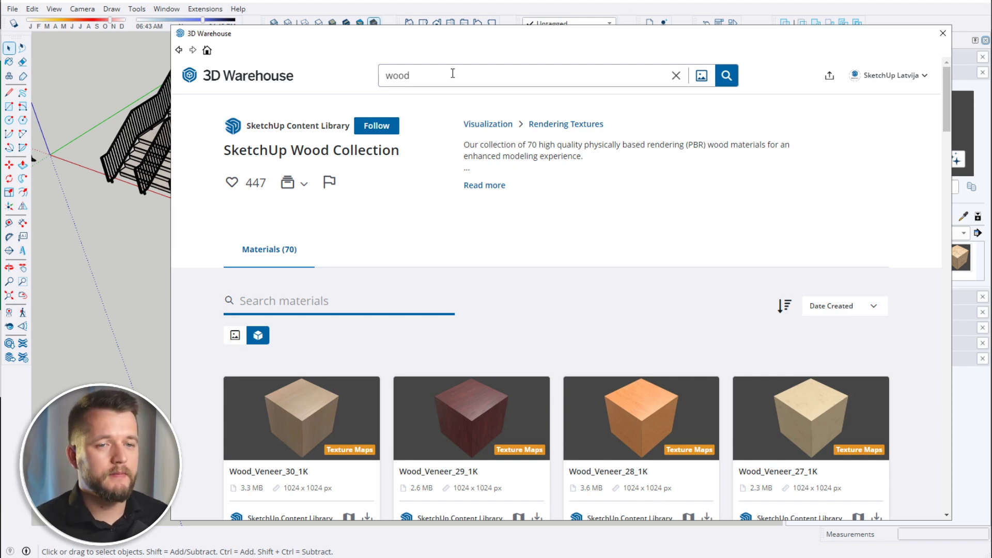
pyautogui.press('Return')
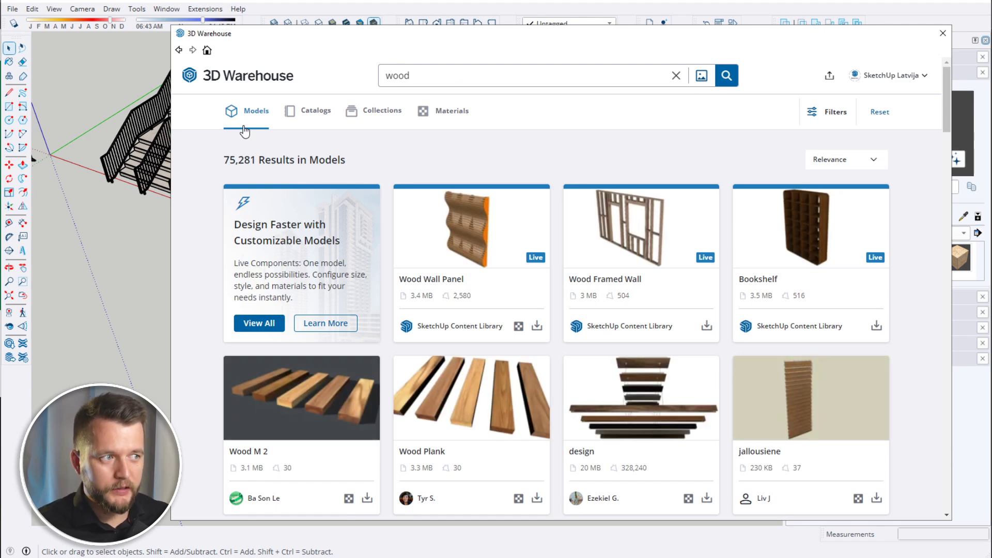
# Look through the wood search results in the Catalogs and Collections categories
pyautogui.click(314, 117)
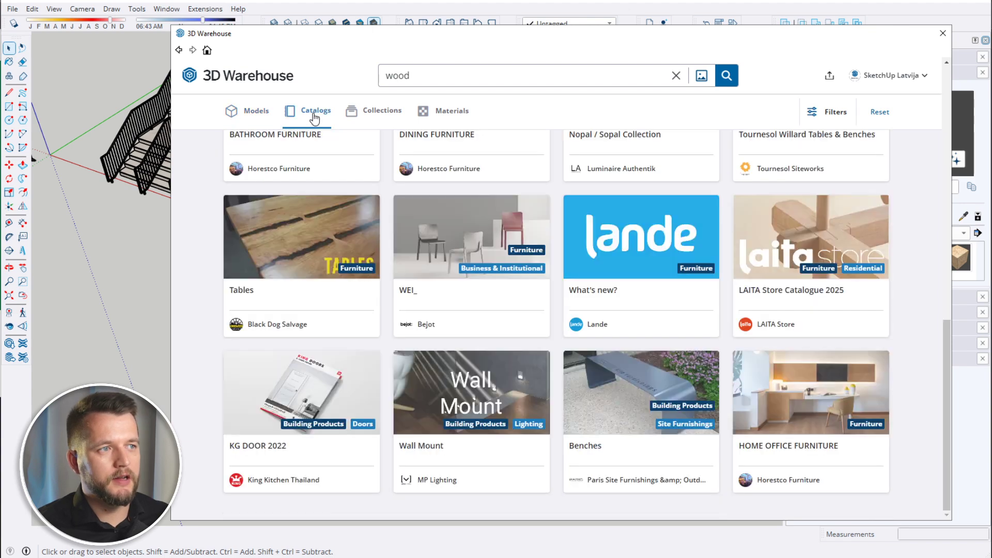
pyautogui.scroll(5, 486, 285)
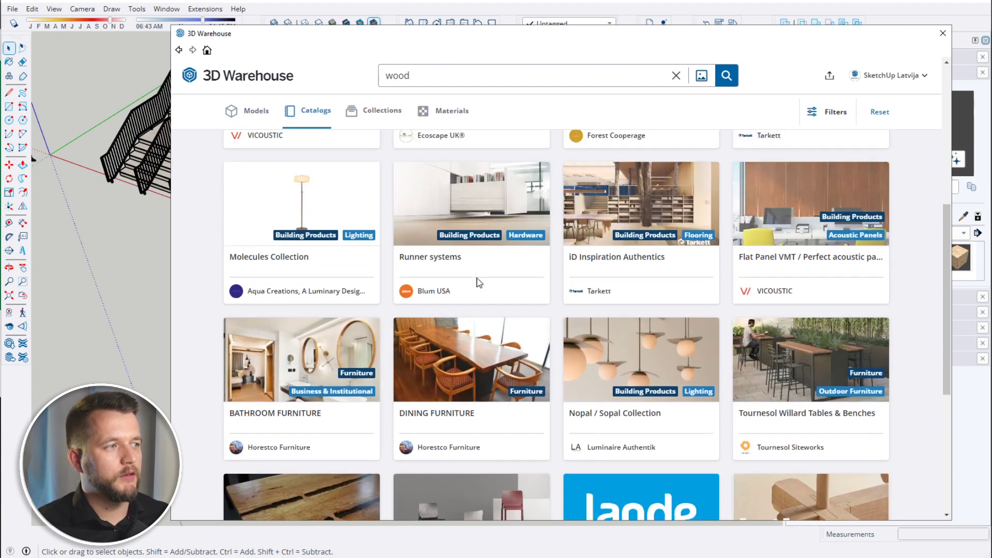
pyautogui.scroll(6, 480, 282)
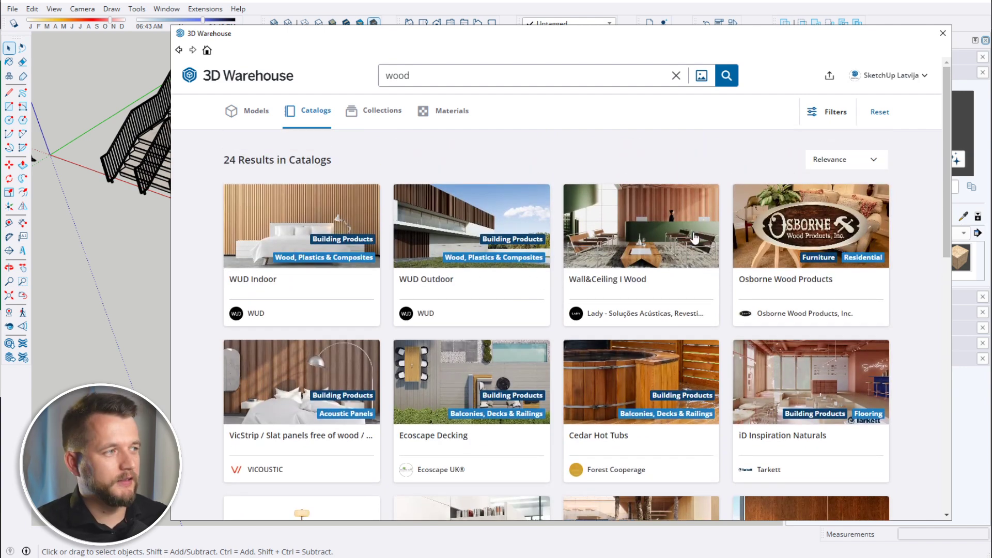
pyautogui.click(382, 113)
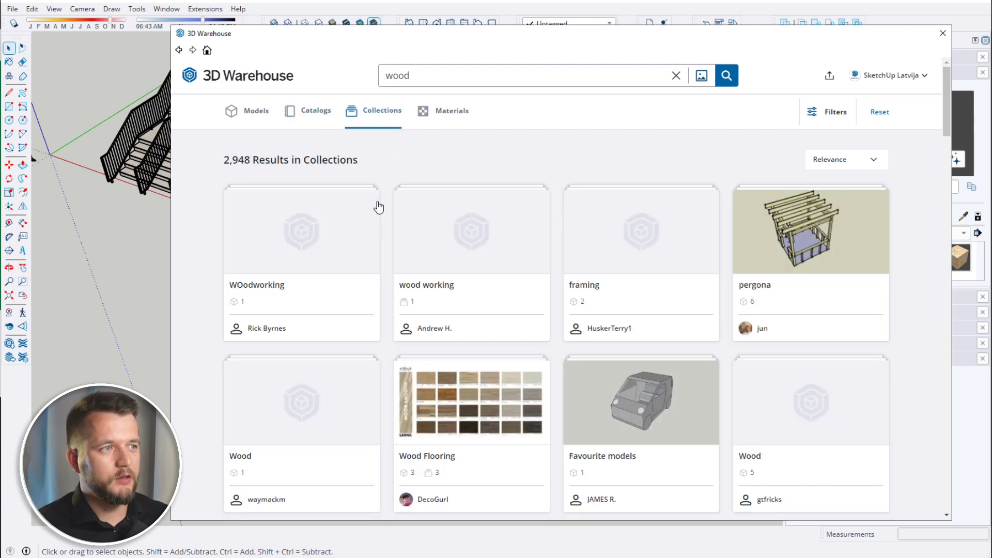
pyautogui.moveTo(222, 164); pyautogui.dragTo(253, 155)
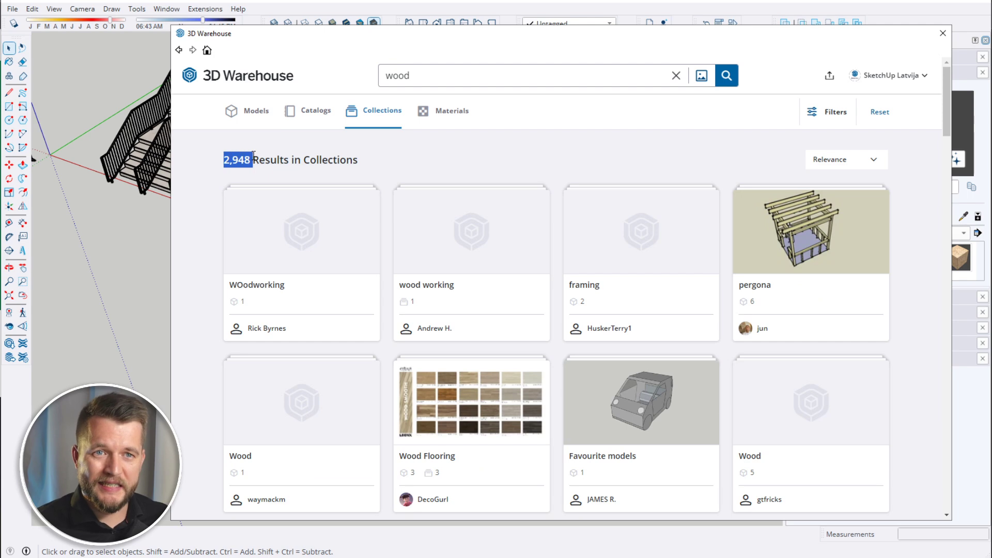
pyautogui.click(428, 169)
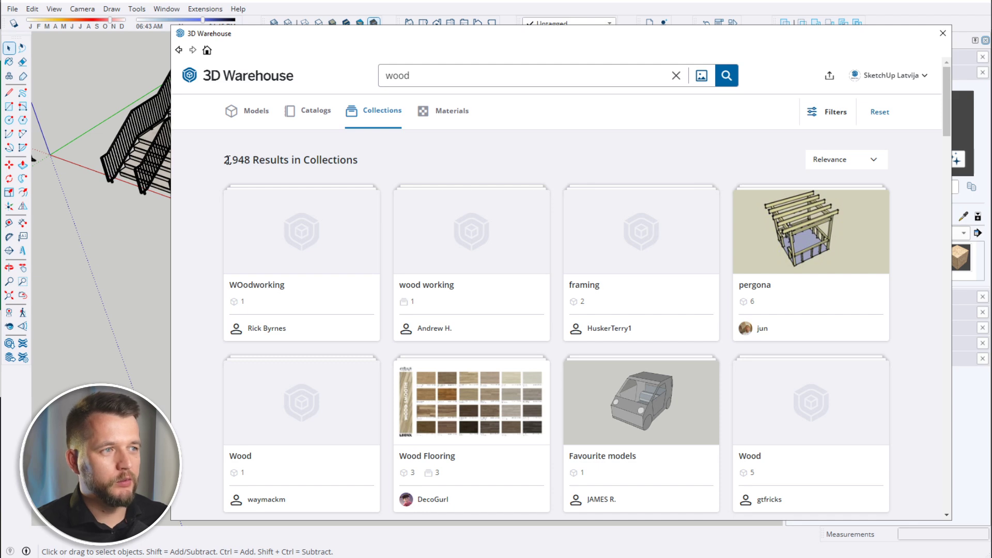
# Switch the wood results to Materials and apply the filter that shows extracted materials in the results
pyautogui.click(451, 118)
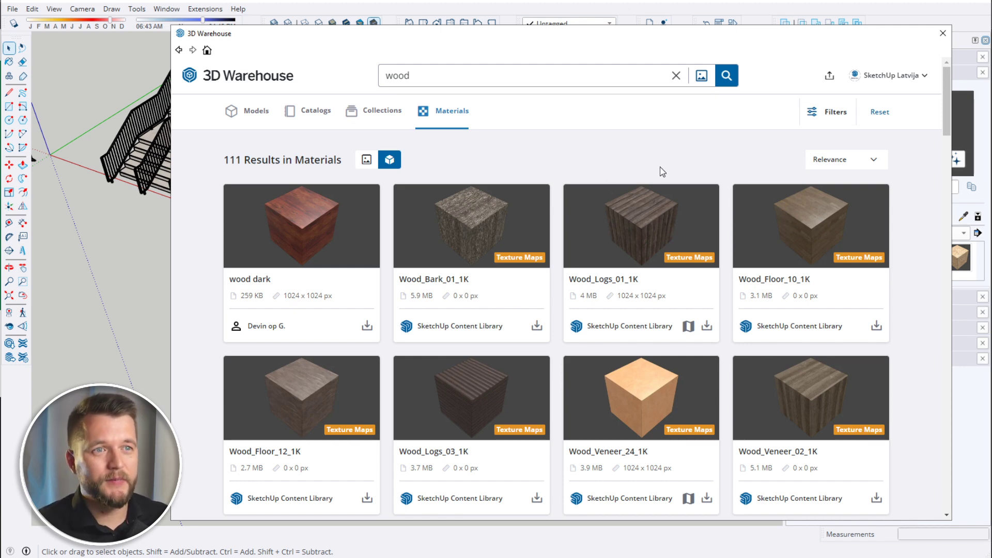
pyautogui.click(832, 121)
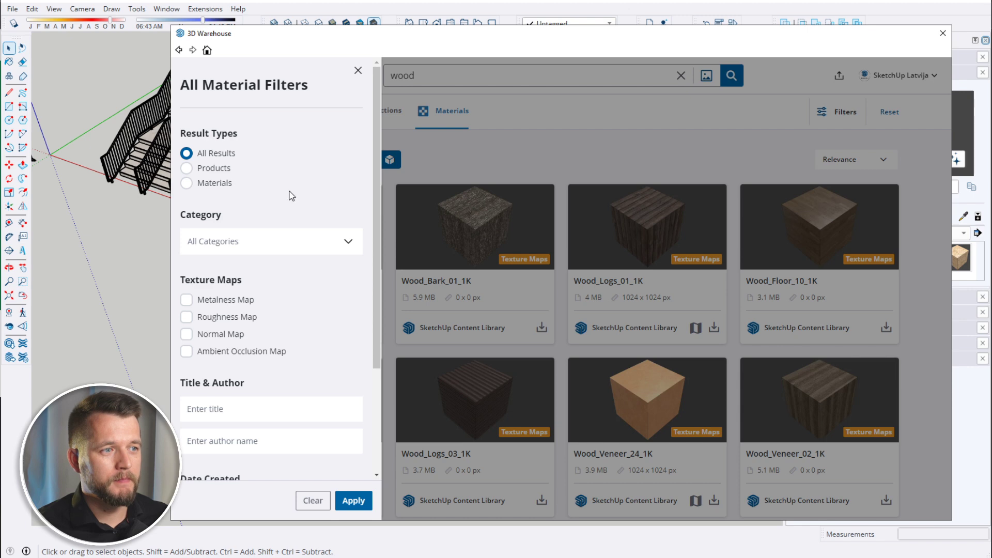
pyautogui.scroll(-3, 291, 192)
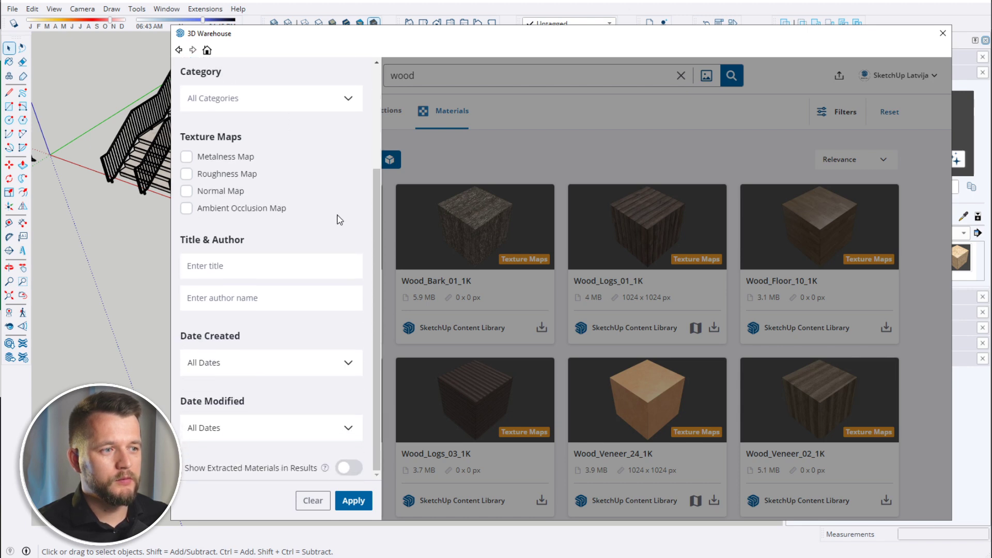
pyautogui.click(347, 468)
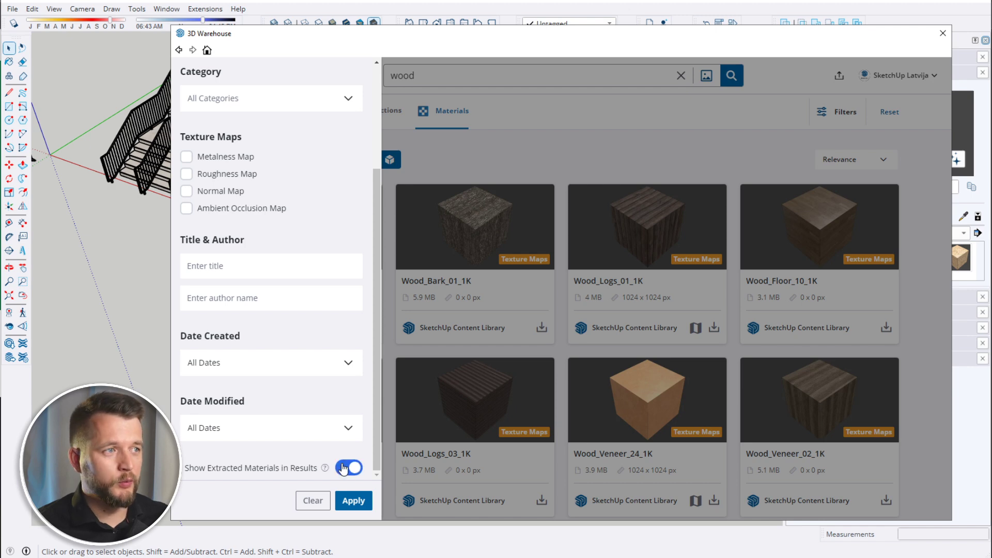
pyautogui.click(353, 500)
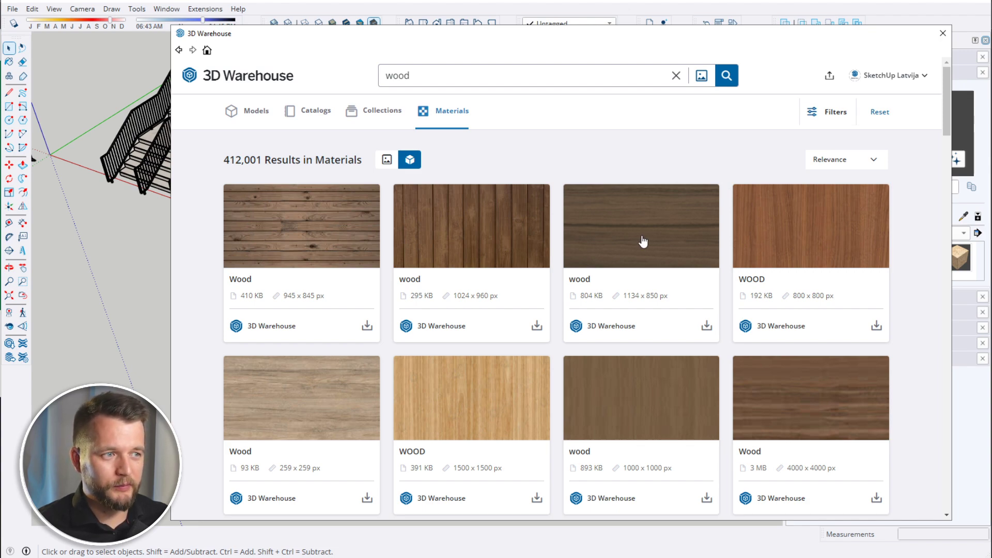
# Browse the wood materials, check the image resolutions and load the dark brown 4000 x 4000 px Wood material into the model
pyautogui.scroll(-12, 594, 227)
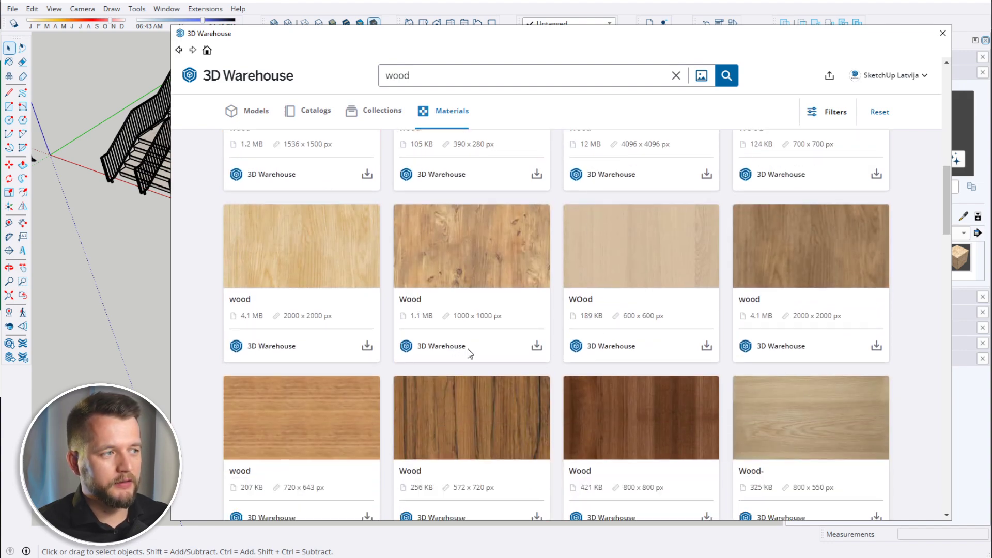
pyautogui.scroll(-10, 517, 356)
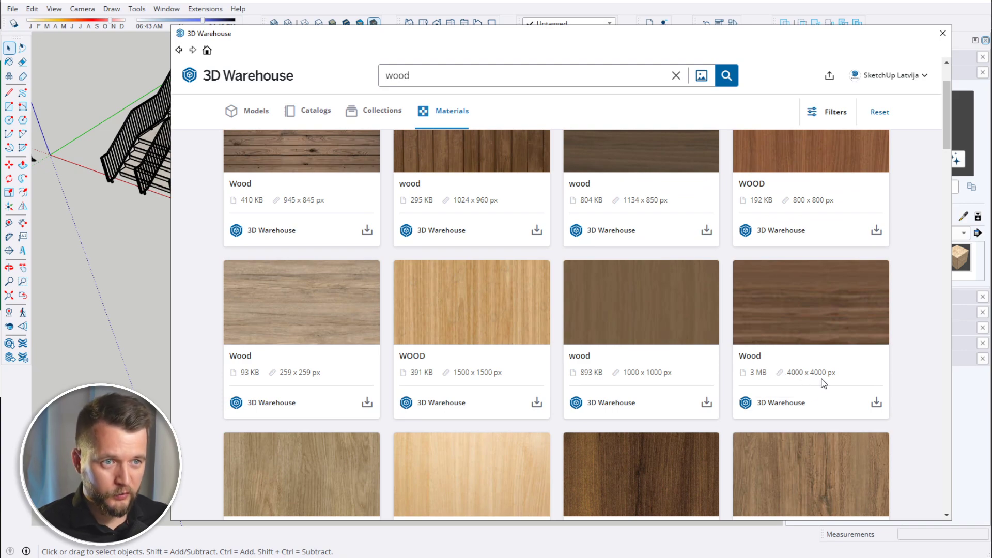
pyautogui.moveTo(795, 371); pyautogui.dragTo(838, 374)
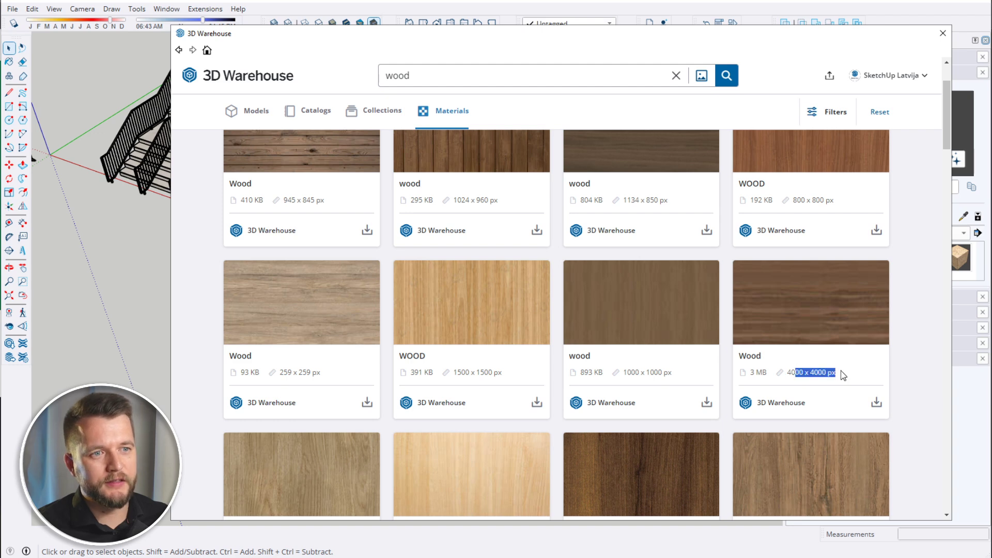
pyautogui.click(877, 404)
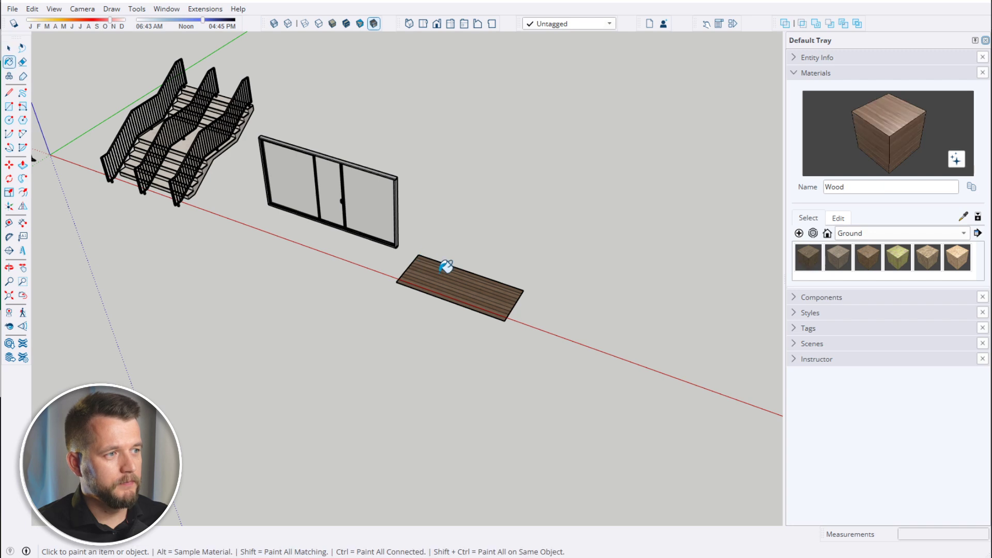
# Paint the ground rectangle with the loaded Wood material, inspect it up close and return to the Select tool
pyautogui.click(445, 266)
pyautogui.scroll(10, 491, 288)
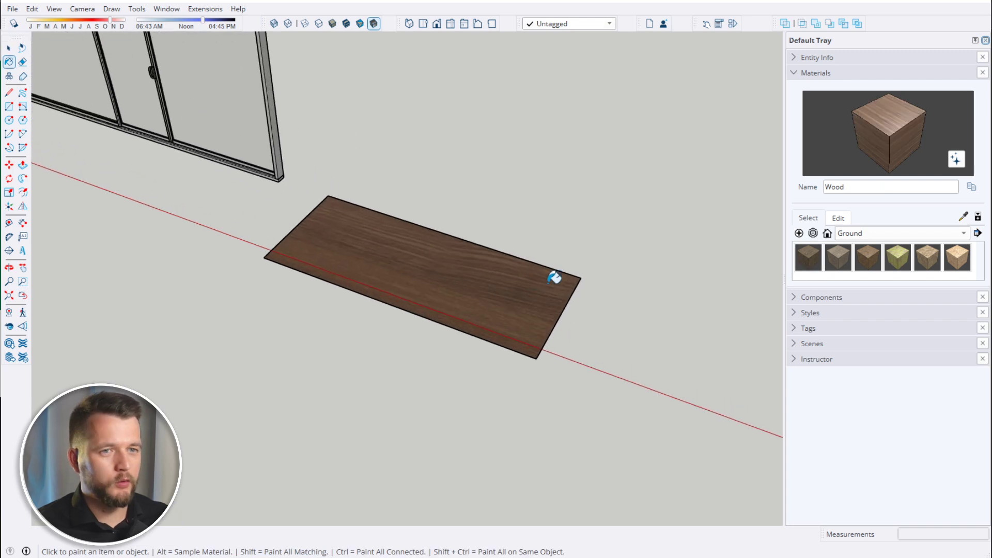
pyautogui.scroll(-3, 520, 306)
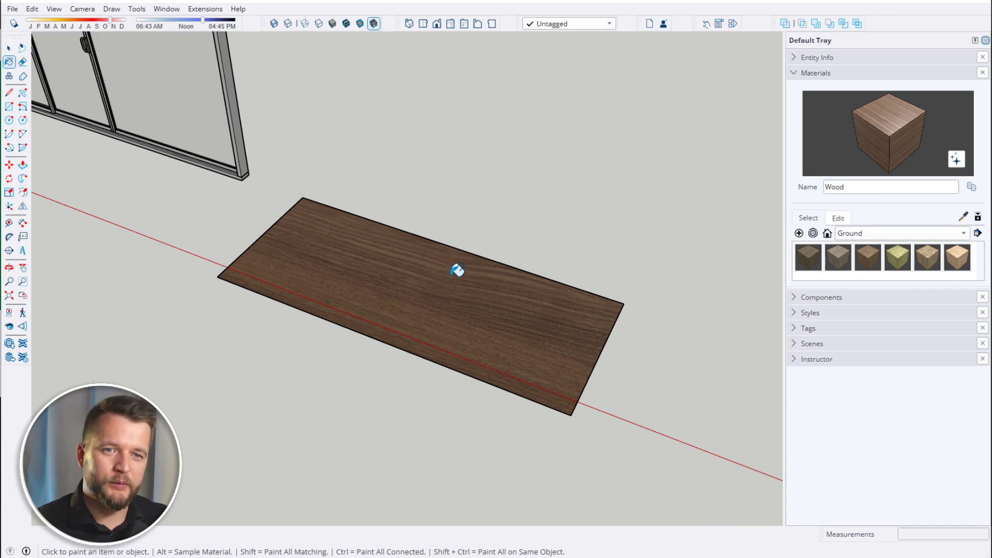
pyautogui.scroll(-6, 503, 324)
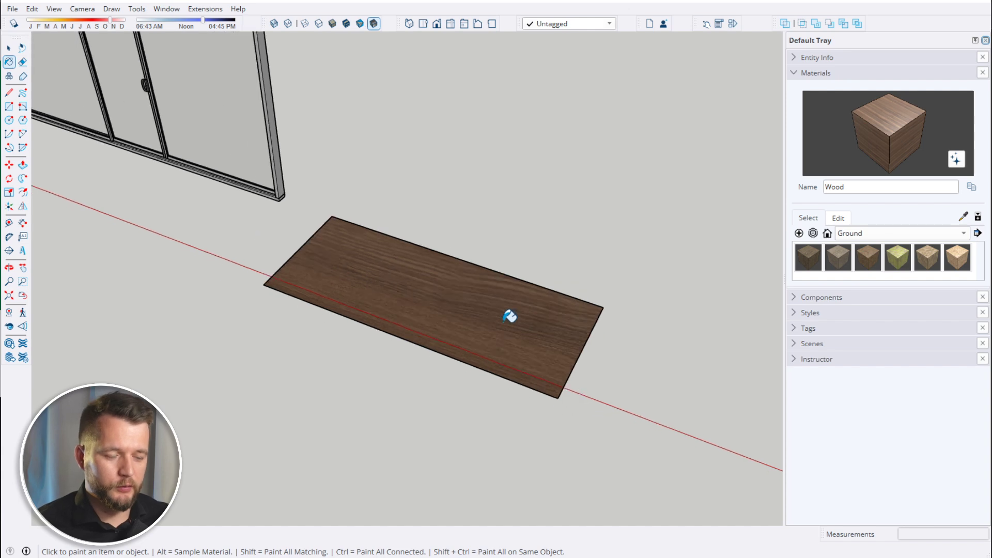
pyautogui.press('space')
pyautogui.moveTo(504, 327)
pyautogui.mouseDown(button='middle')
pyautogui.moveTo(500, 316)
pyautogui.moveTo(487, 325)
pyautogui.moveTo(441, 323)
pyautogui.moveTo(387, 259)
pyautogui.moveTo(406, 284)
pyautogui.moveTo(381, 308)
pyautogui.mouseUp(button='middle')
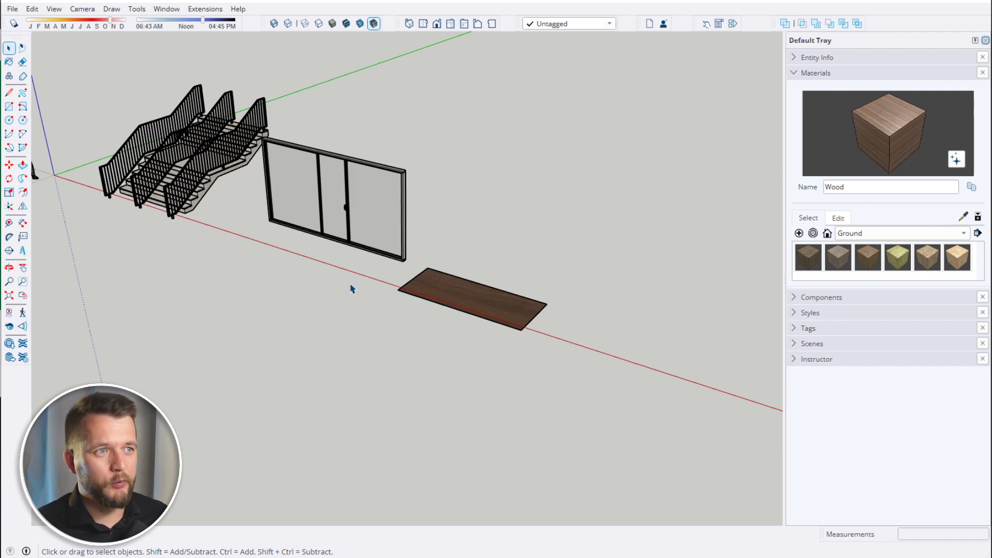
# Reopen 3D Warehouse and replace the wood search with a search for "door"
pyautogui.click(166, 9)
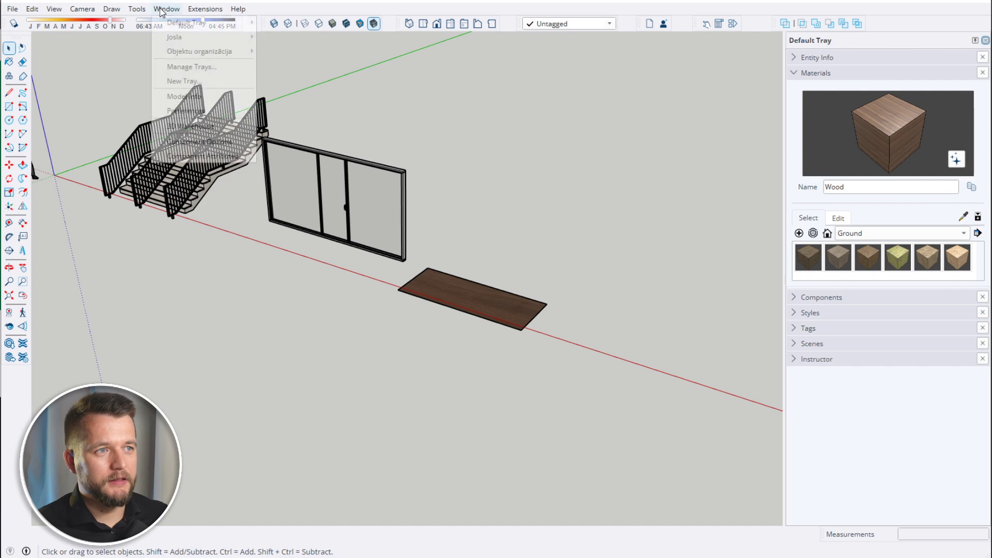
pyautogui.click(221, 126)
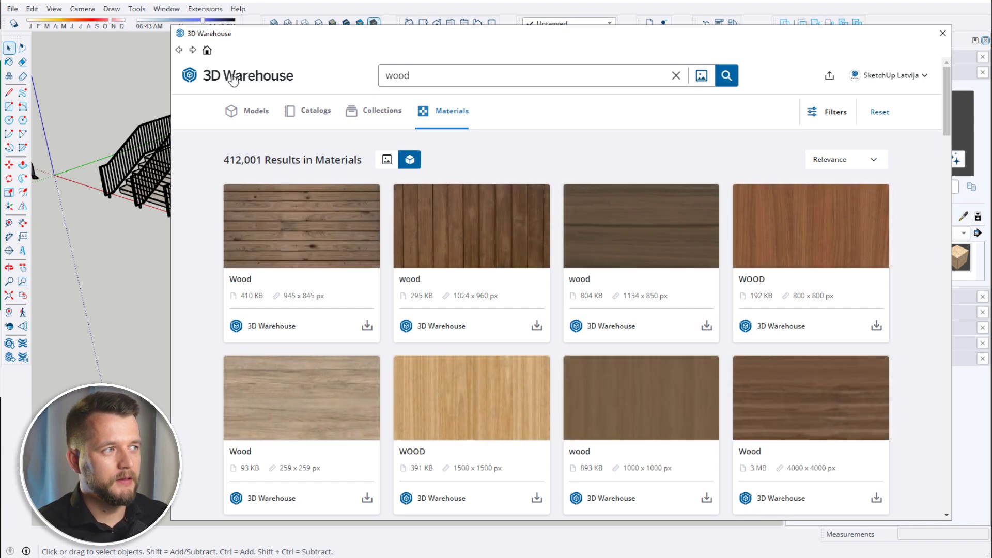
pyautogui.moveTo(414, 68); pyautogui.dragTo(78, 56)
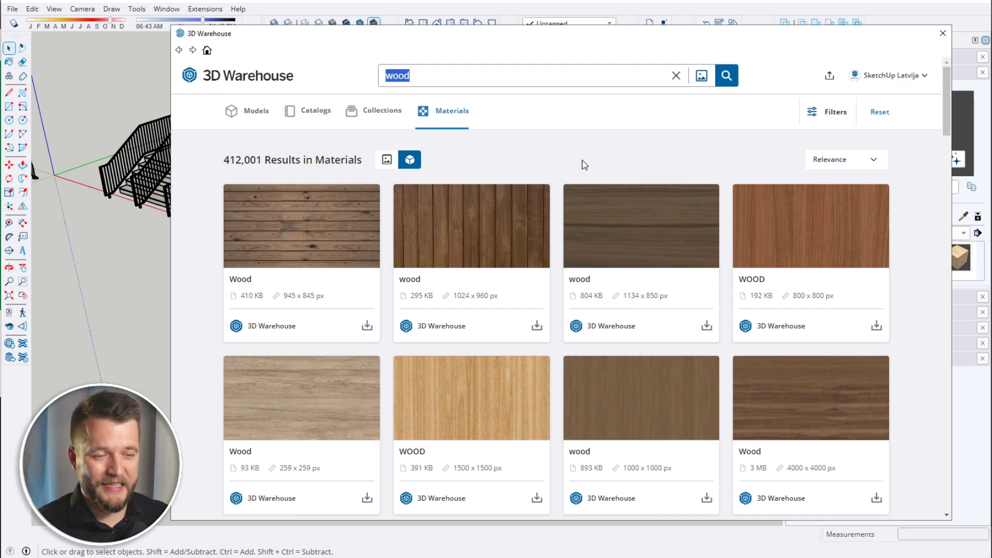
pyautogui.write('doo')
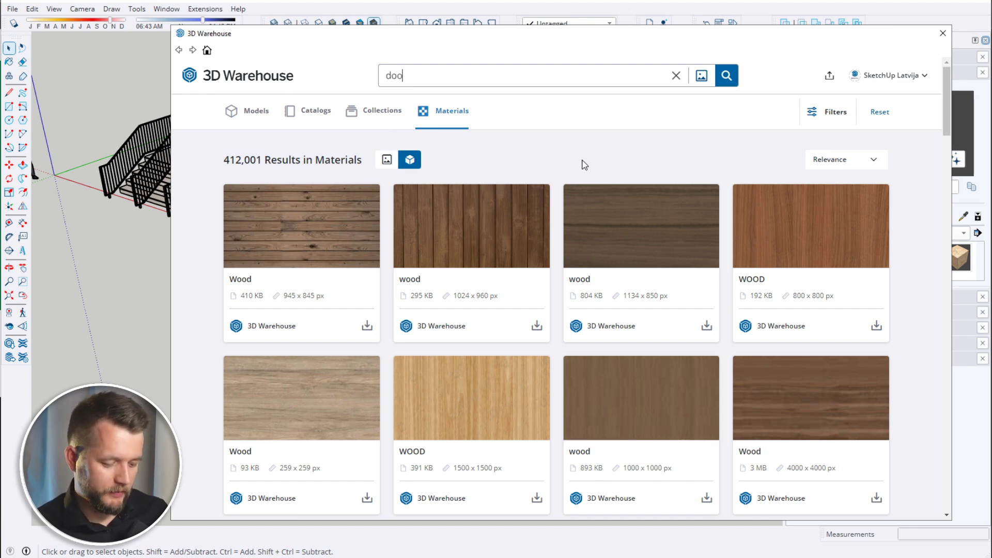
pyautogui.write('r')
pyautogui.press('Return')
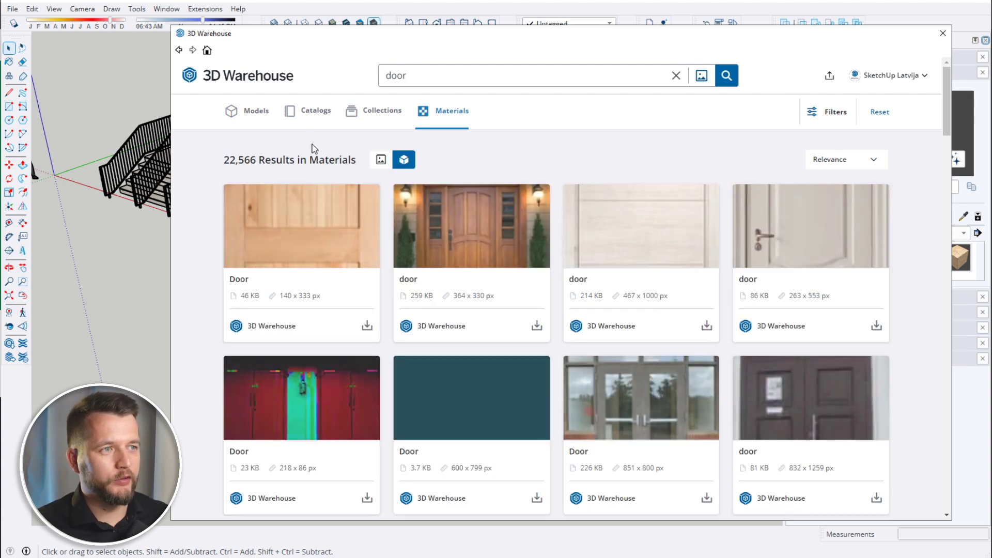
# Switch the door results to Models, open the Single Door live component and add it to the likes
pyautogui.click(267, 110)
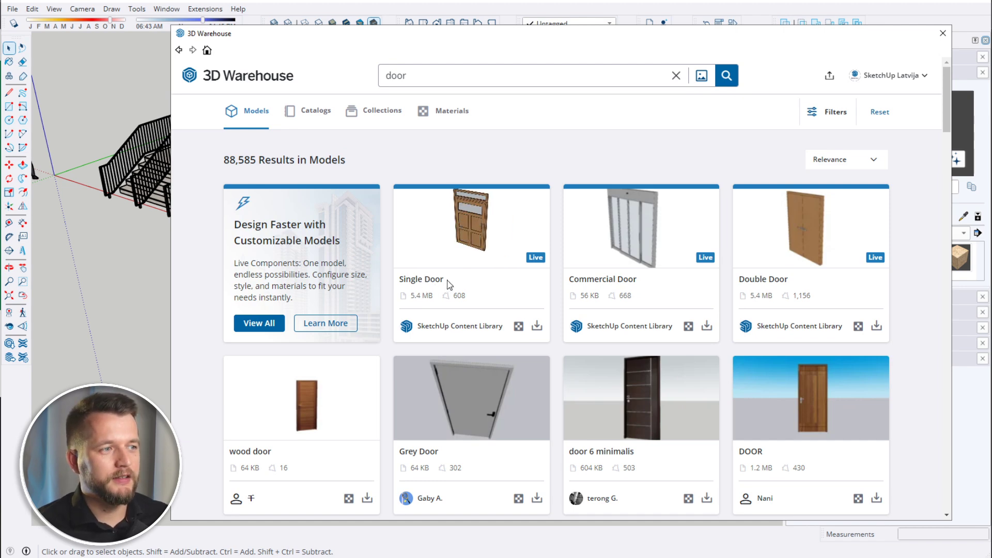
pyautogui.click(456, 241)
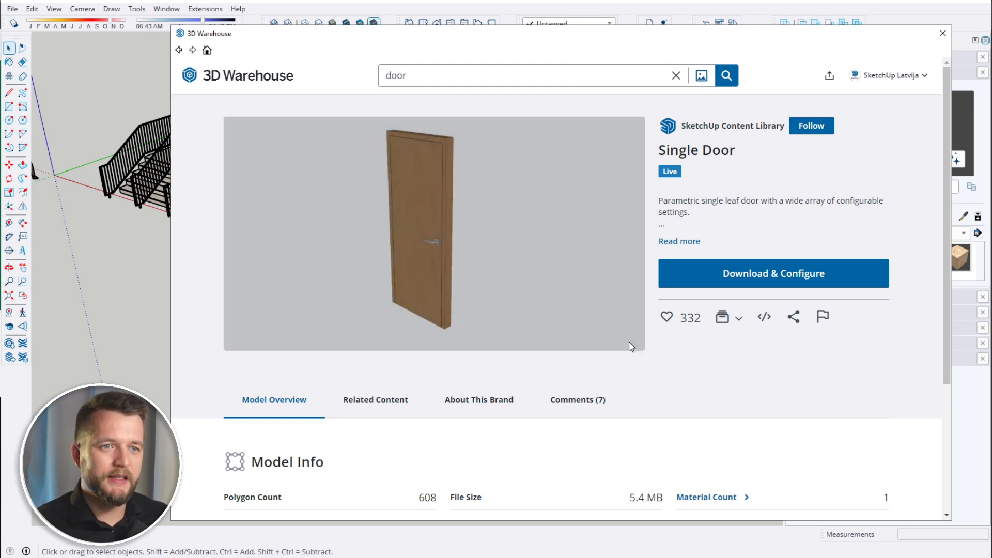
pyautogui.click(666, 320)
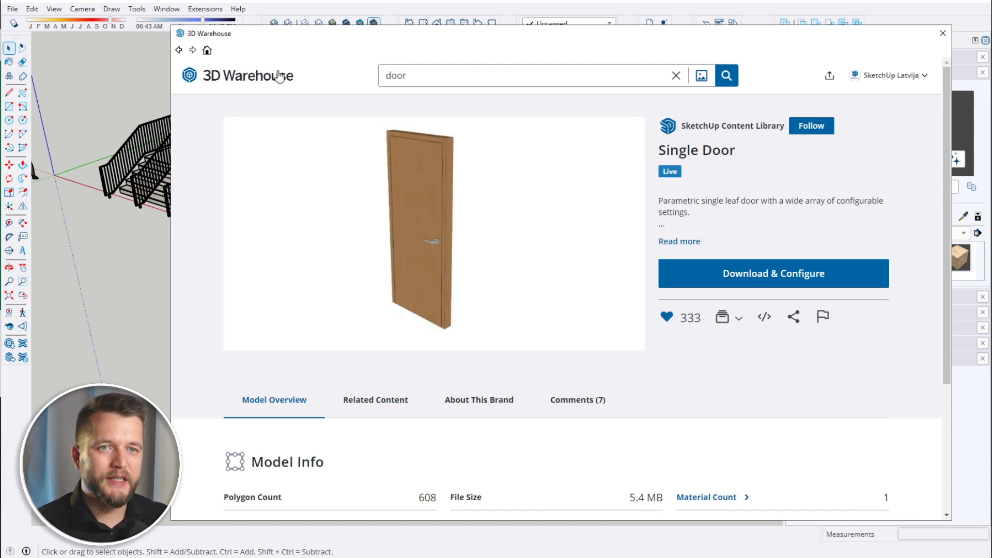
# Find the liked Single Door under My 3D Warehouse and load it directly into the SketchUp model
pyautogui.click(246, 77)
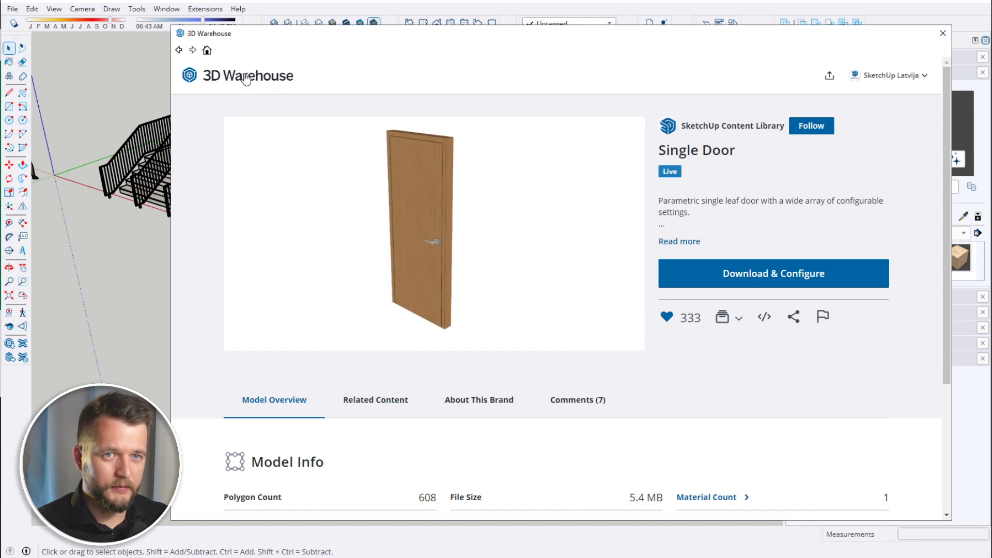
pyautogui.scroll(-2, 369, 158)
pyautogui.scroll(-5, 369, 159)
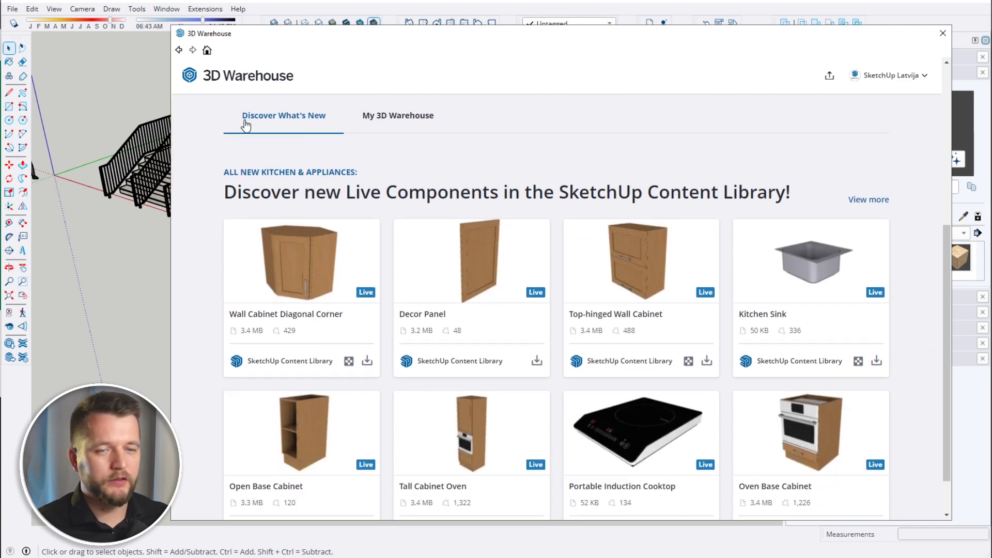
pyautogui.click(391, 127)
pyautogui.scroll(-4, 391, 127)
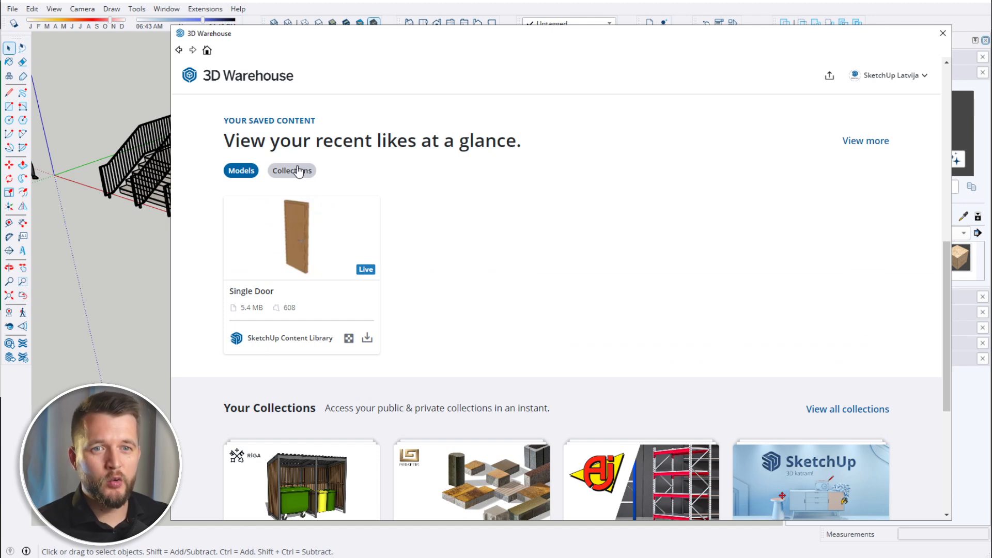
pyautogui.moveTo(316, 231)
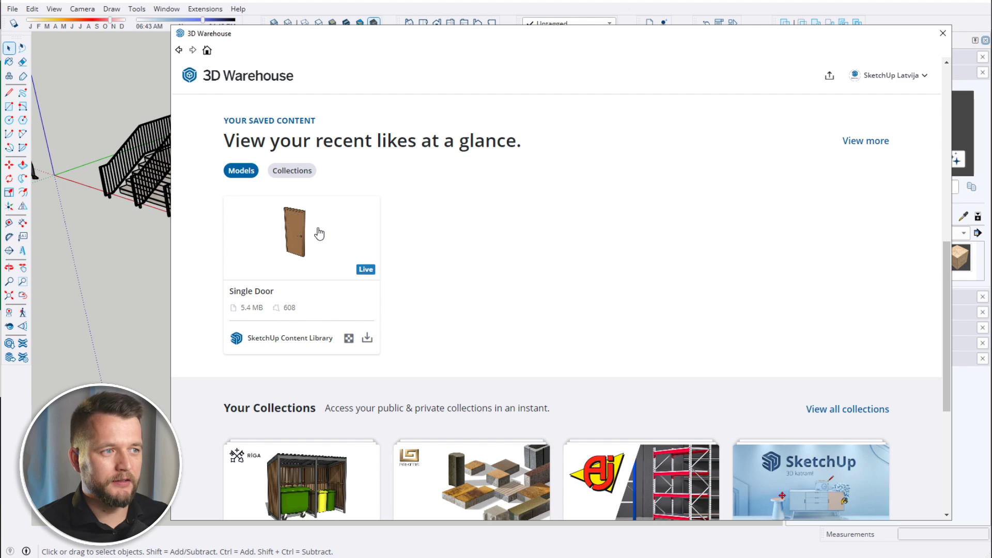
pyautogui.click(367, 338)
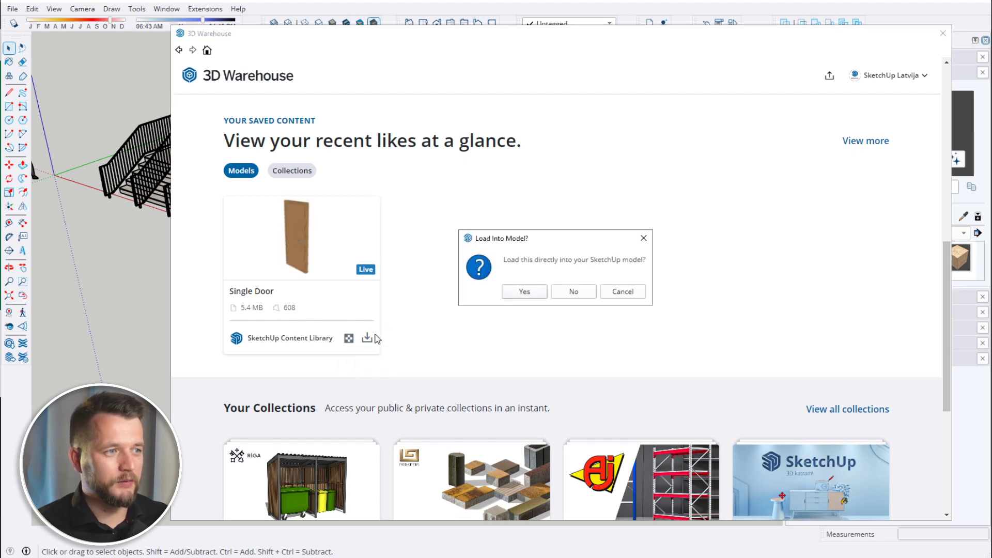
pyautogui.click(527, 290)
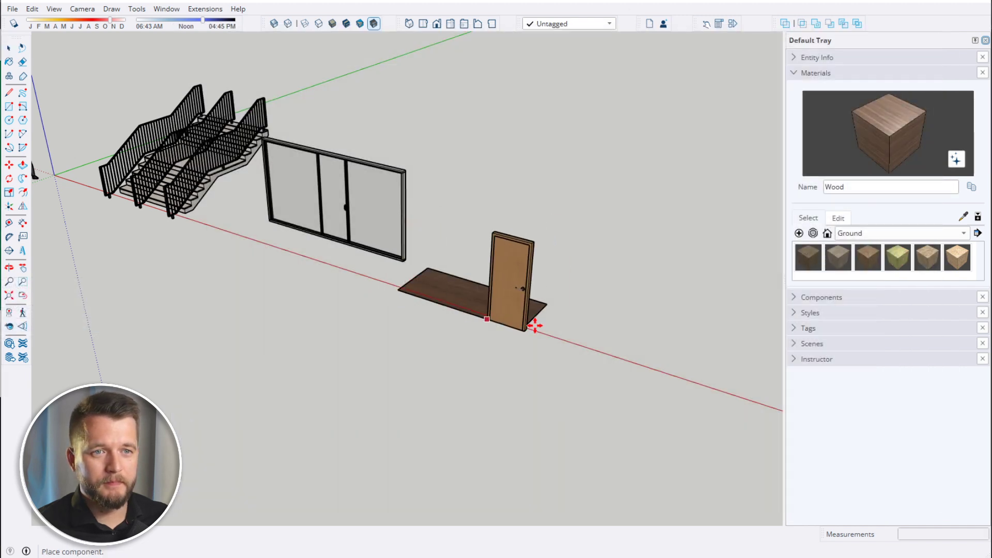
# Place the Single Door beside the wood-covered rectangle along the red axis and close its Live Component configuration
pyautogui.click(568, 330)
pyautogui.scroll(-3, 333, 280)
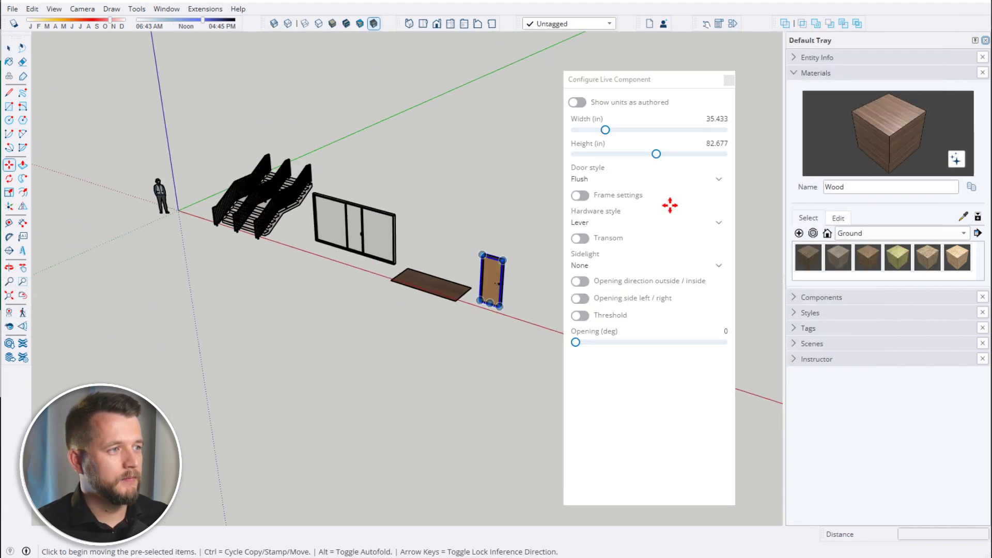
pyautogui.click(725, 81)
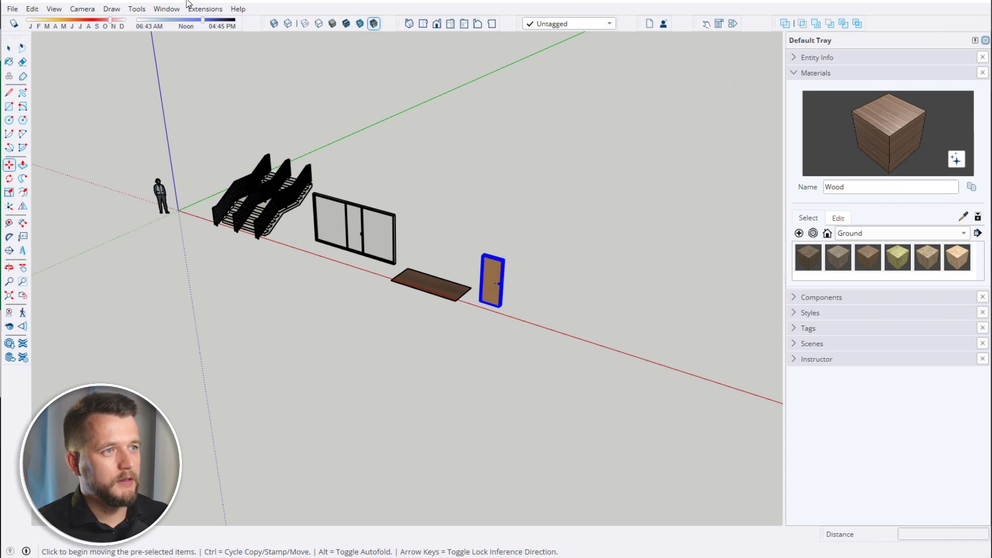
# Reopen 3D Warehouse and open the Single Door's page from the recently liked models in My 3D Warehouse
pyautogui.click(166, 9)
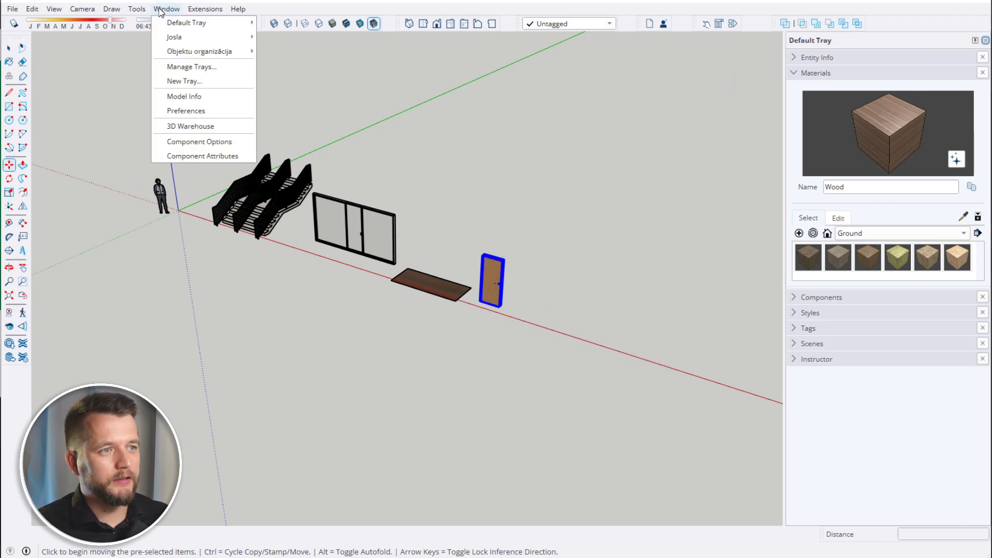
pyautogui.click(208, 126)
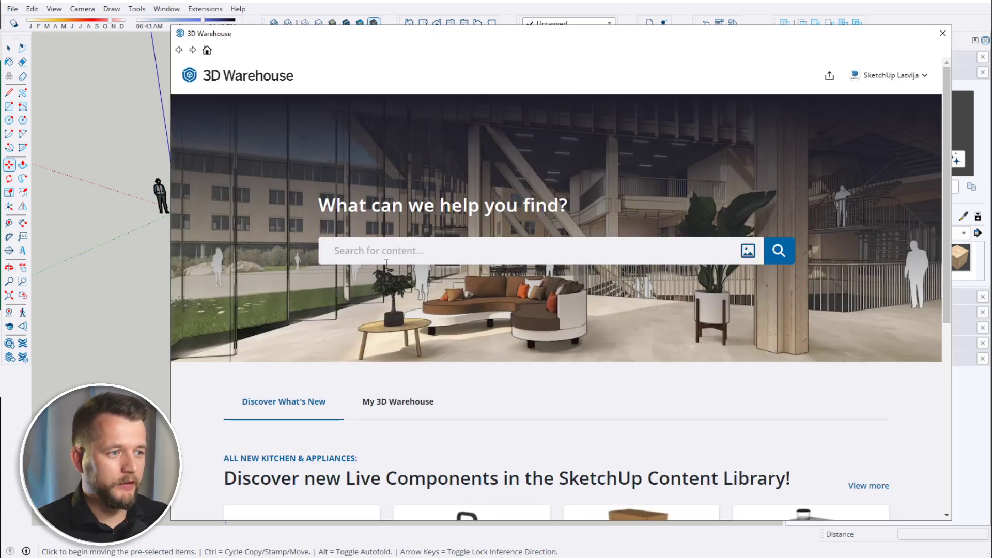
pyautogui.click(395, 401)
pyautogui.scroll(-5, 413, 279)
pyautogui.scroll(-3, 414, 279)
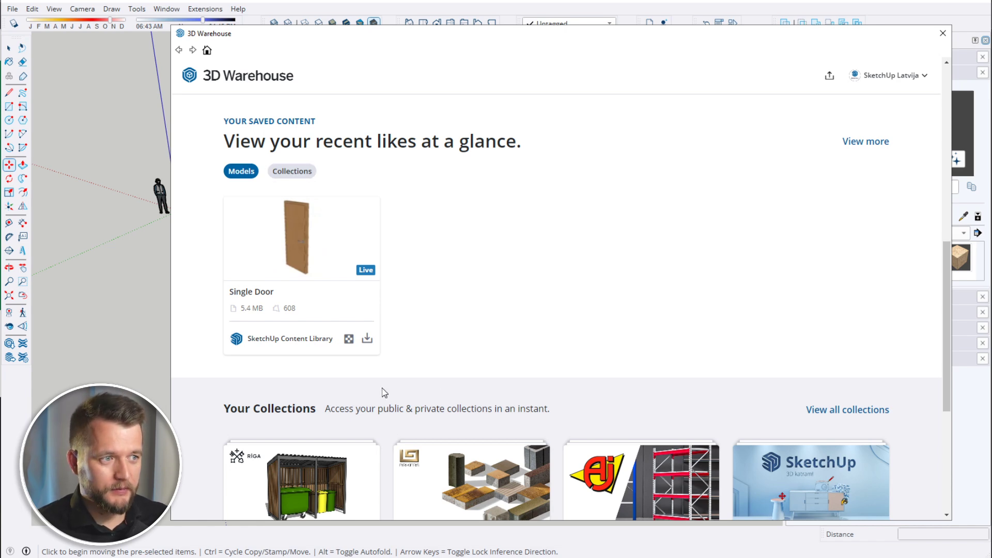
pyautogui.click(298, 233)
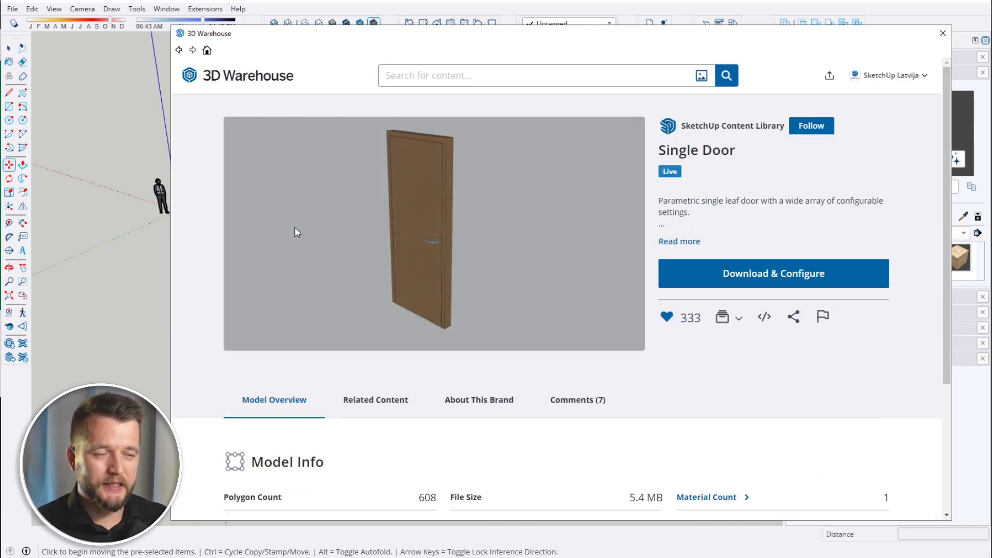
pyautogui.scroll(-2, 285, 222)
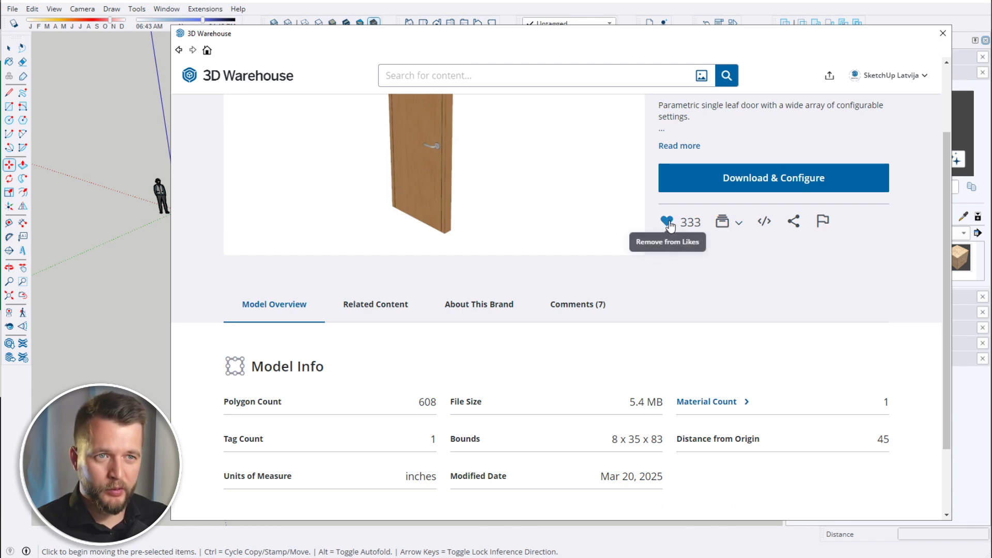
# Create a new private collection titled "Arhitektura" from the Single Door's page
pyautogui.click(727, 230)
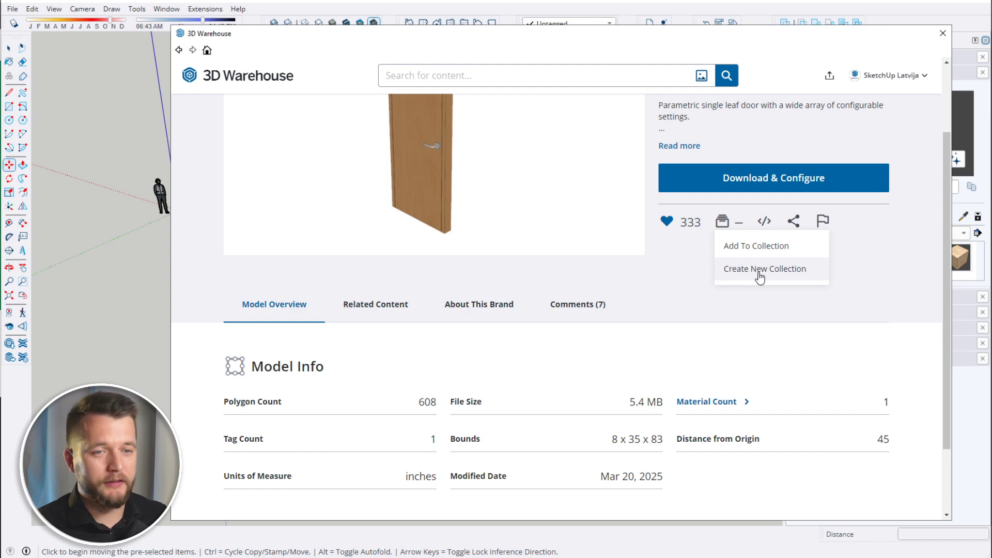
pyautogui.click(758, 278)
pyautogui.click(490, 266)
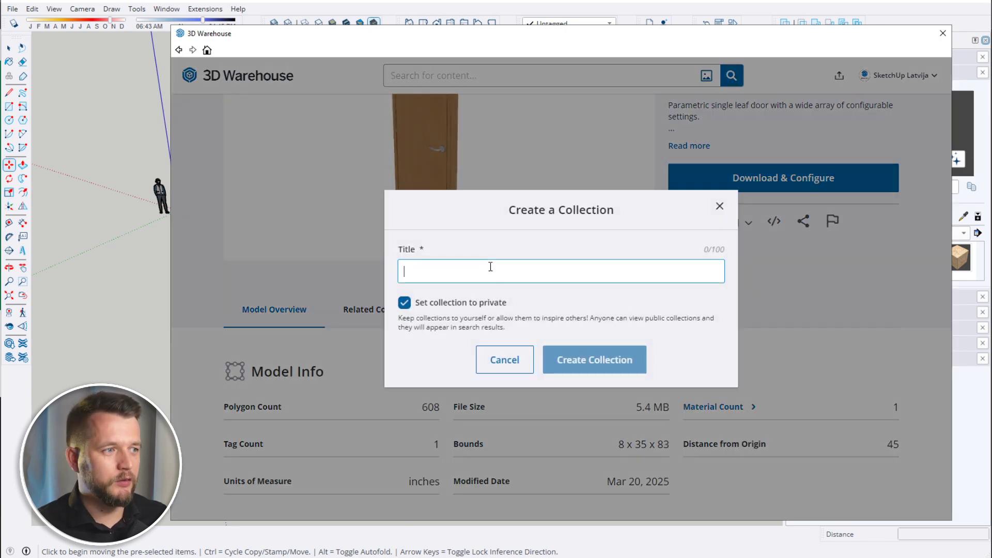
pyautogui.write('Arhitektura')
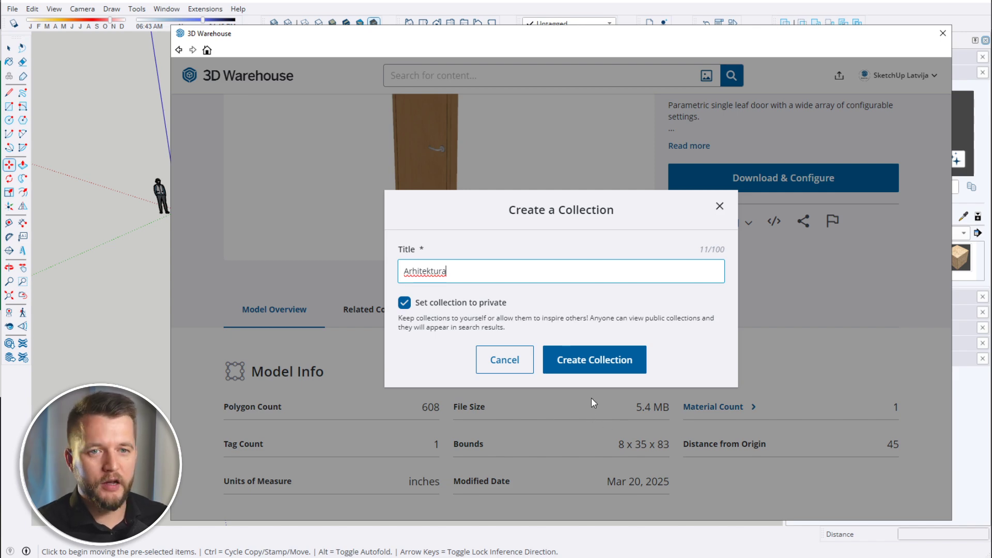
pyautogui.click(587, 370)
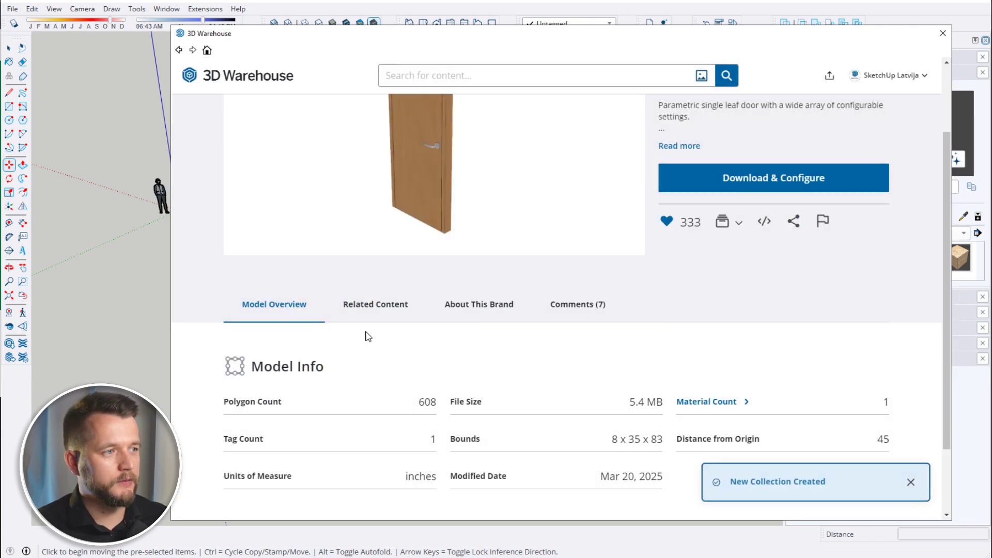
# Add the Single Door model to the Arhitektura collection
pyautogui.click(742, 228)
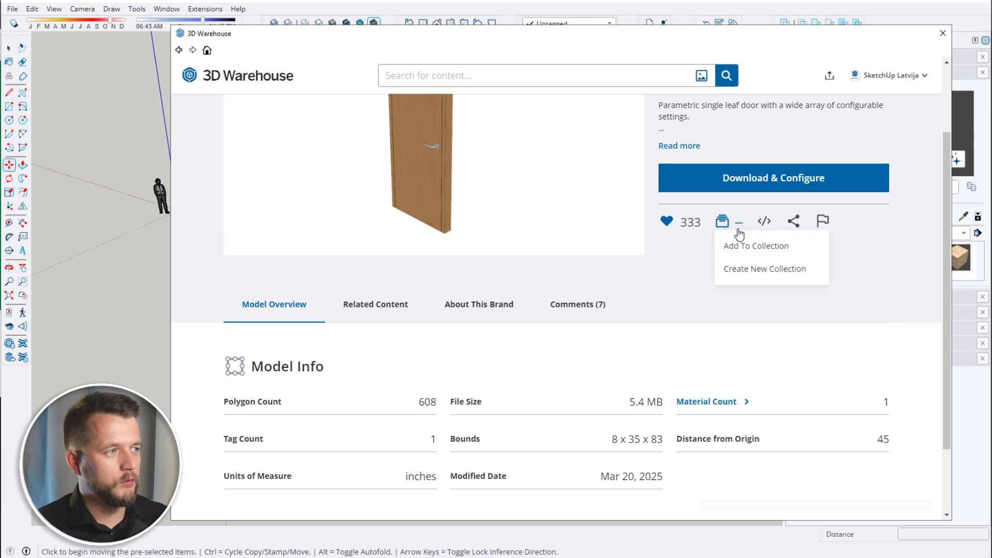
pyautogui.click(762, 252)
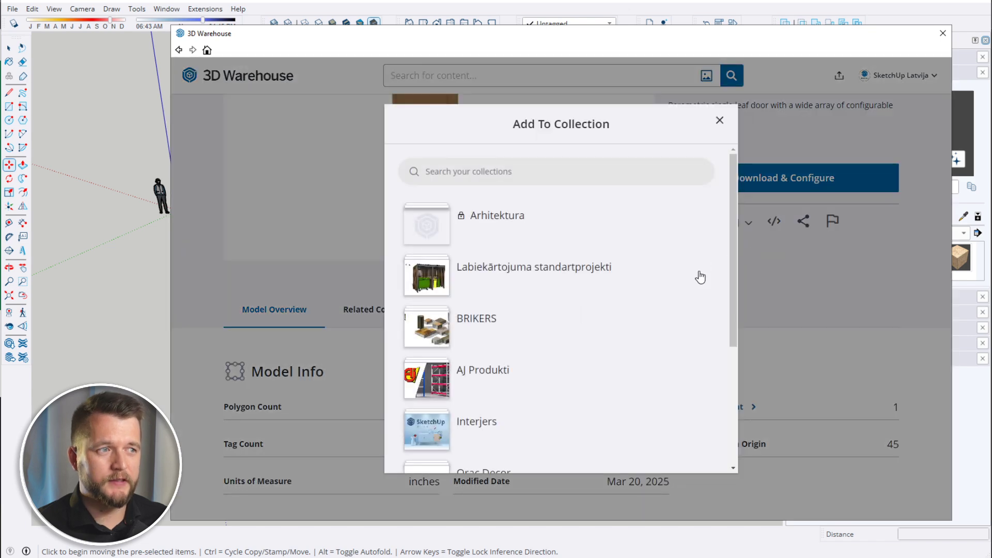
pyautogui.click(424, 224)
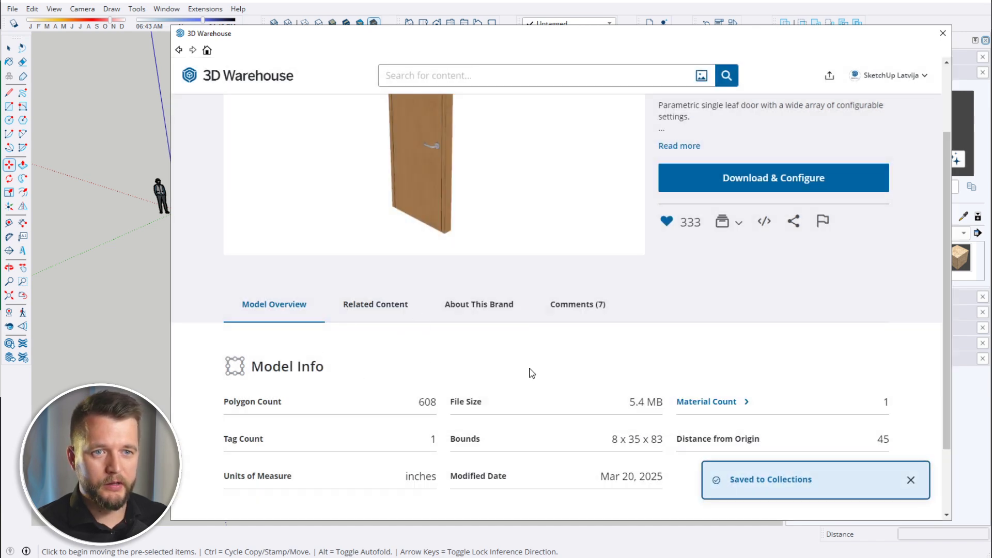
# Go to My Collections through My 3D Warehouse and open the Arhitektura collection to view its contents
pyautogui.scroll(2, 493, 383)
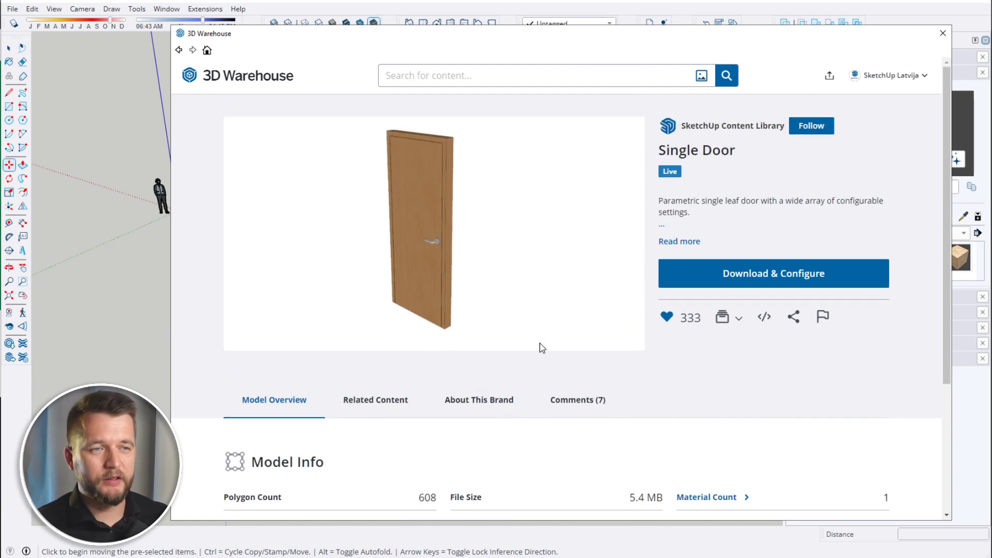
pyautogui.click(208, 74)
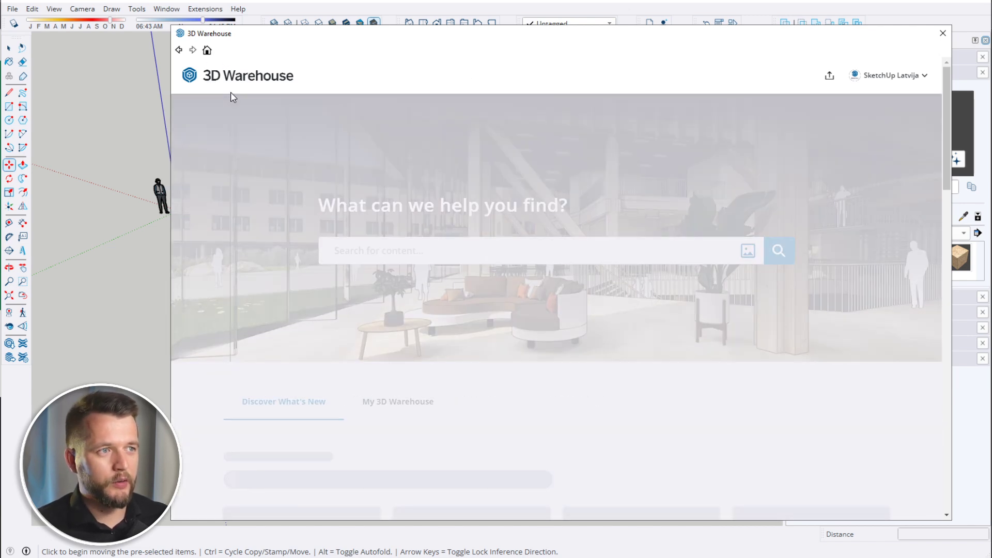
pyautogui.scroll(-3, 361, 115)
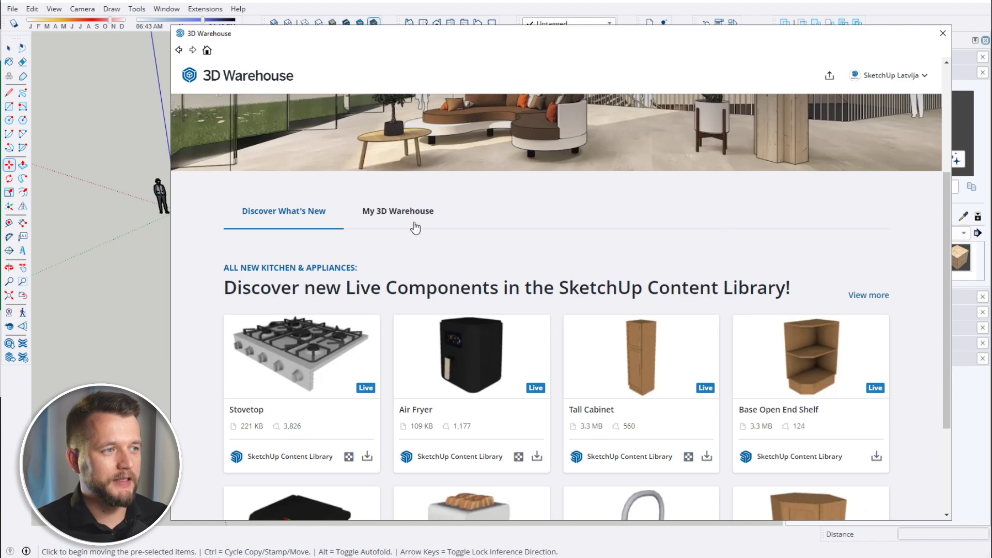
pyautogui.click(405, 212)
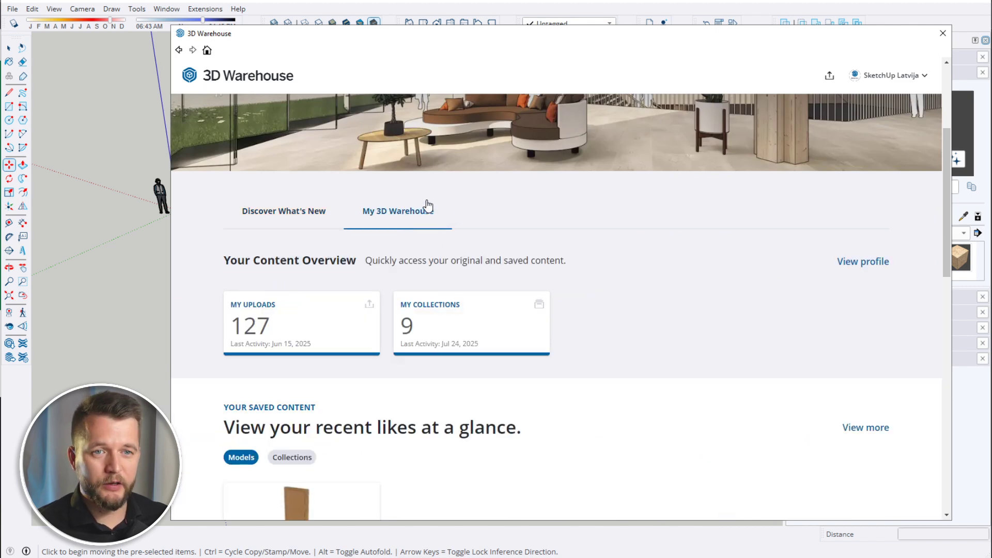
pyautogui.scroll(-2, 531, 215)
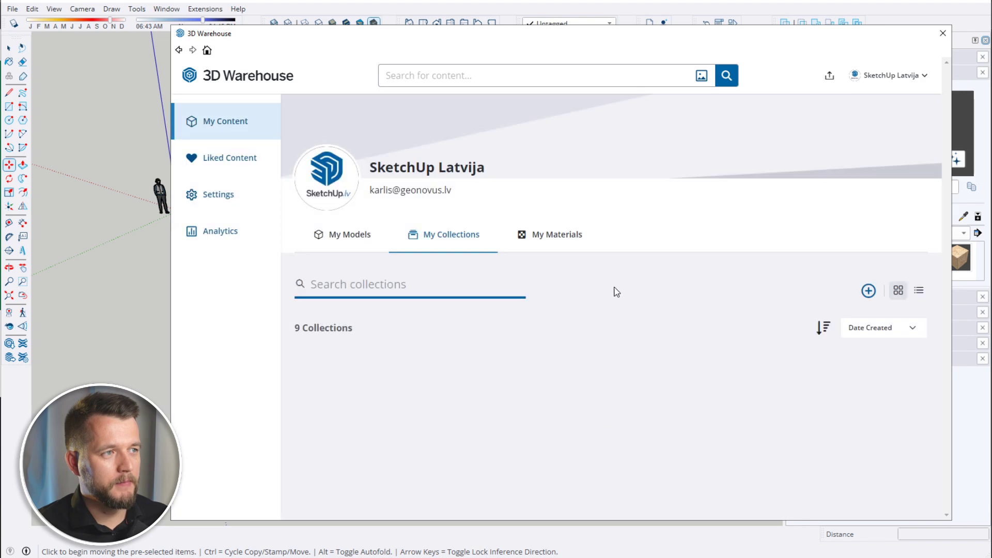
pyautogui.scroll(-3, 465, 211)
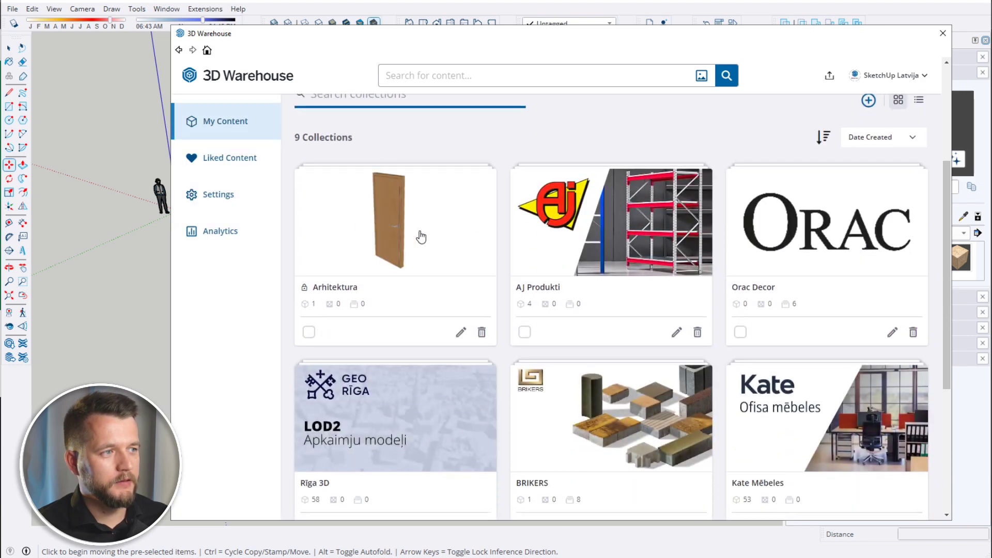
pyautogui.click(402, 212)
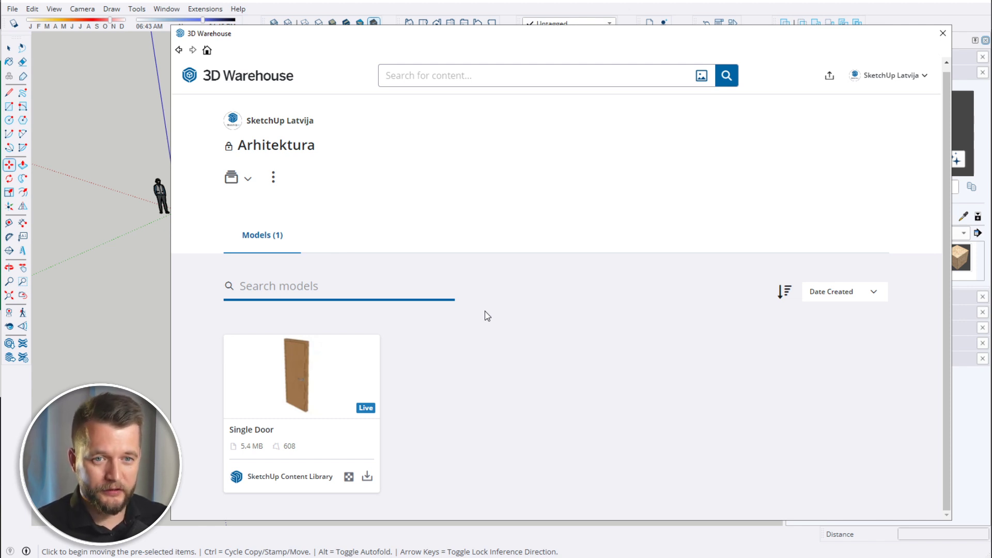
# Return to the 3D Warehouse home page, and switch to the browser to view Kate's Klusuma kabīne A-Telpa product page
pyautogui.click(247, 80)
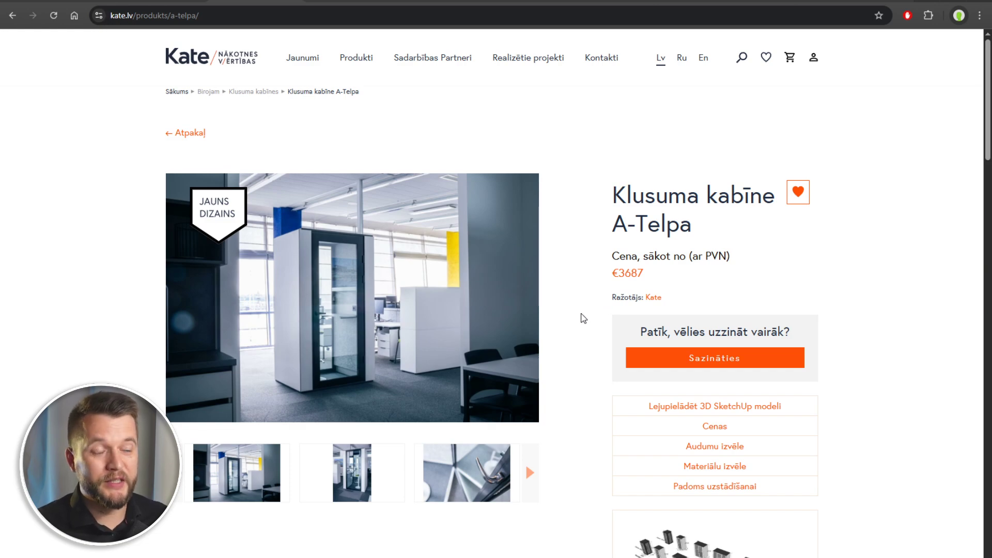
pyautogui.scroll(-2, 579, 325)
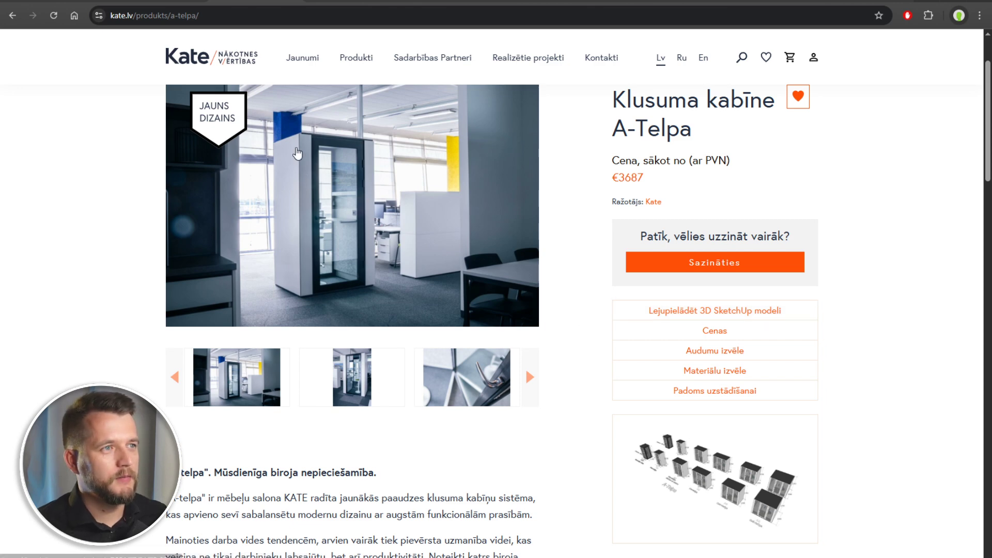
# Switch to the AJ Produkti page for the COMBO shelving and examine its product parameters, documents and 3D model section
pyautogui.click(326, 1)
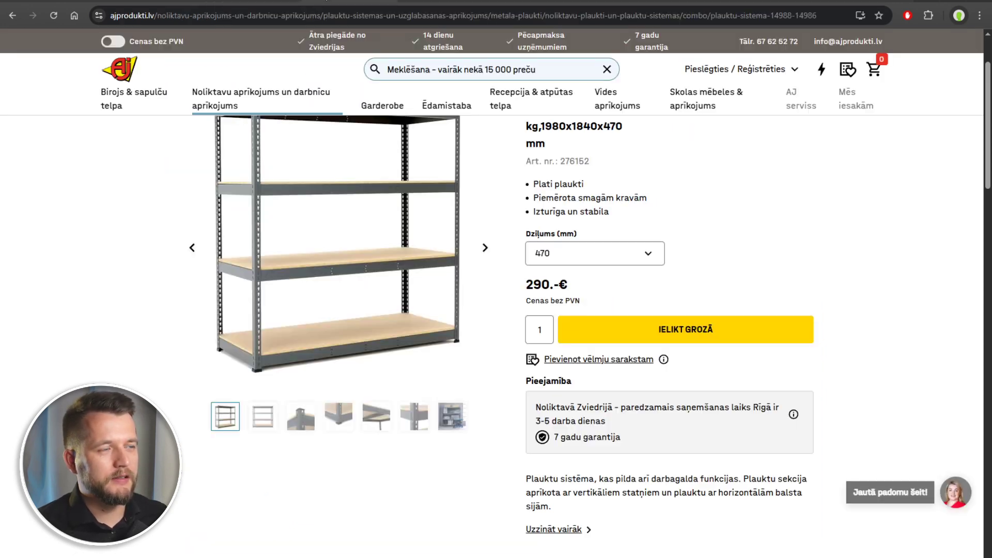
pyautogui.scroll(2, 541, 293)
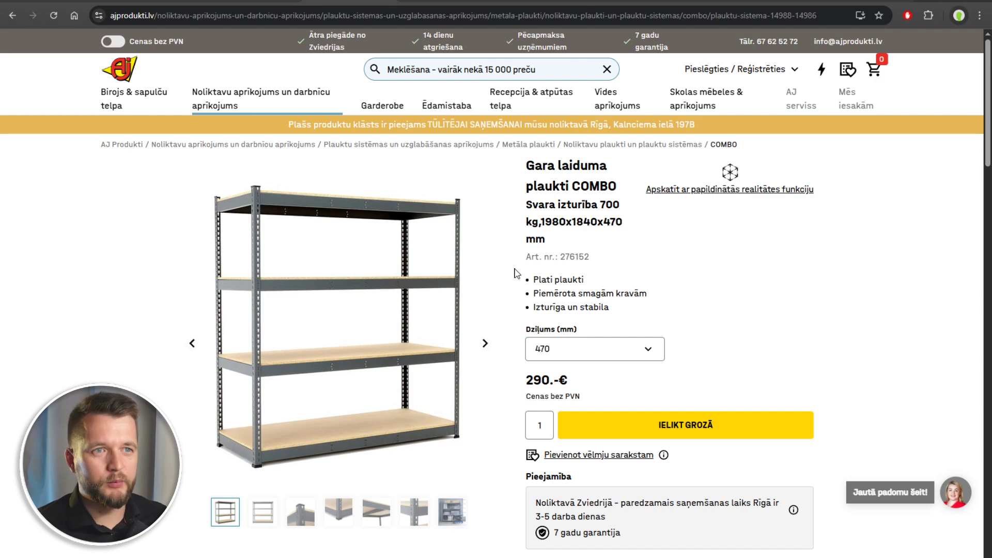
pyautogui.scroll(-12, 521, 277)
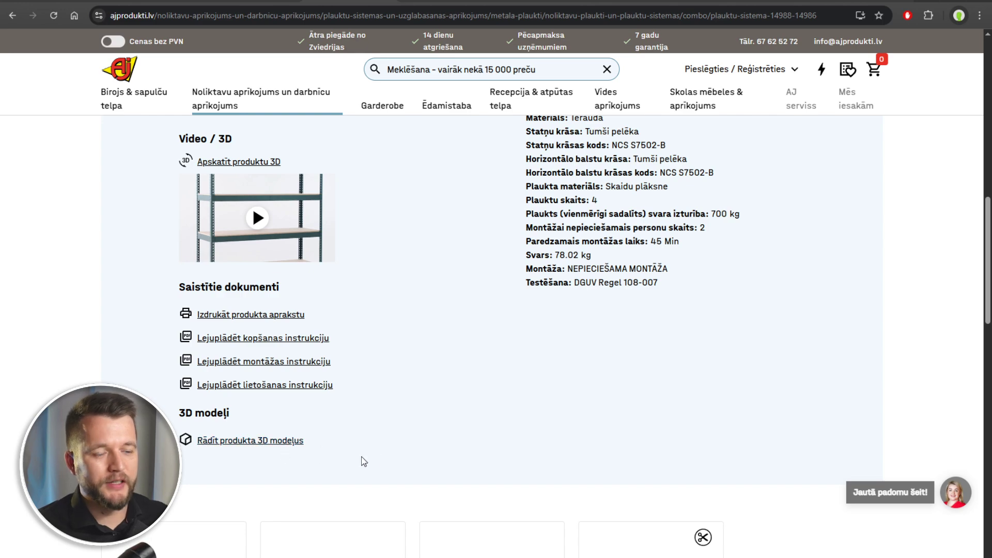
pyautogui.scroll(5, 539, 403)
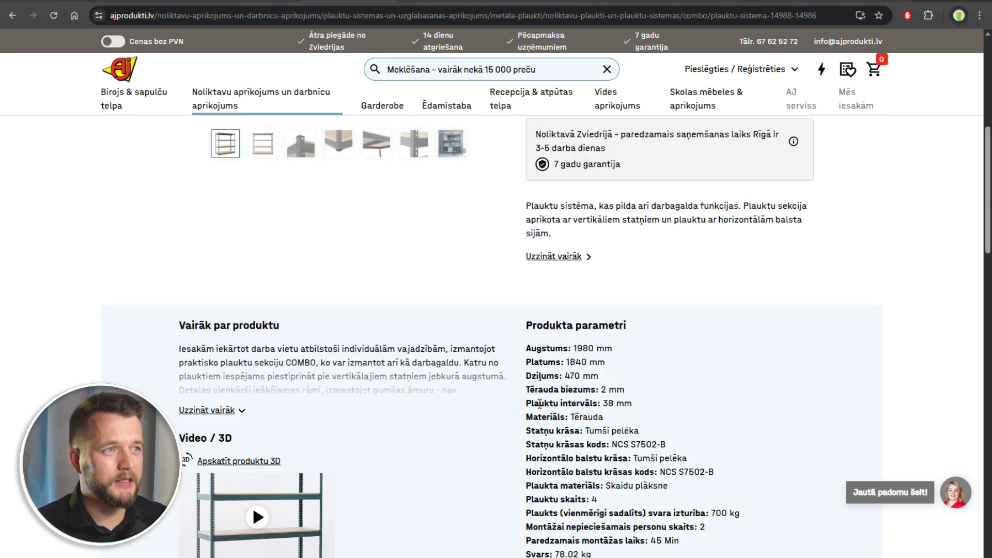
pyautogui.scroll(6, 514, 357)
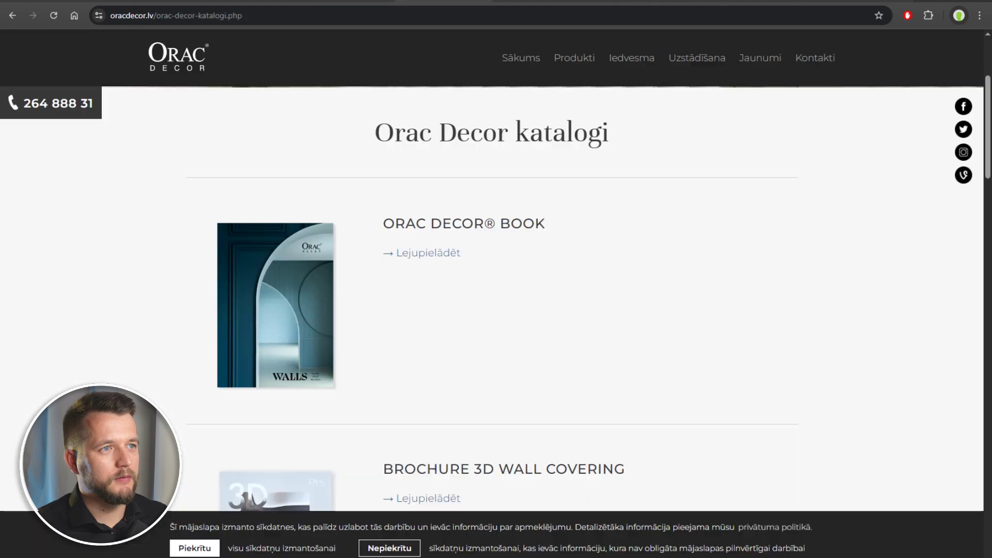
# Look through the Orac Decor catalogue page, the Brikers BIM models page and the AM Furnitūra page for the H3398 ST12 board
pyautogui.scroll(2, 594, 305)
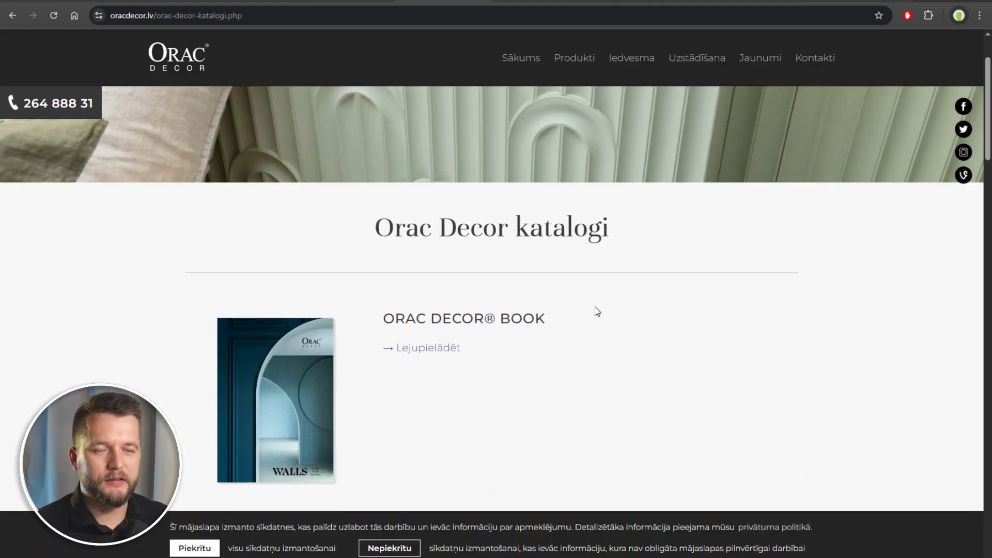
pyautogui.scroll(1, 584, 322)
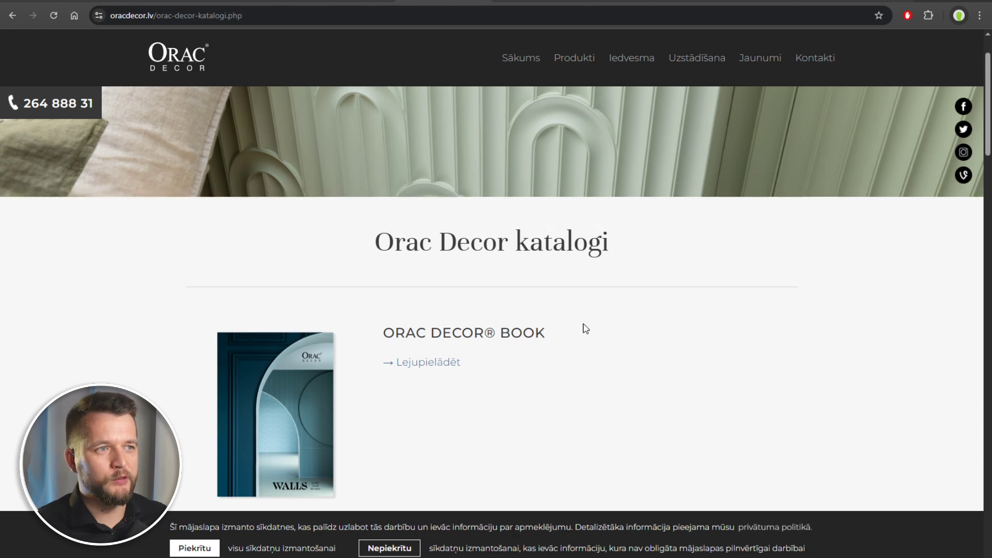
pyautogui.scroll(2, 584, 325)
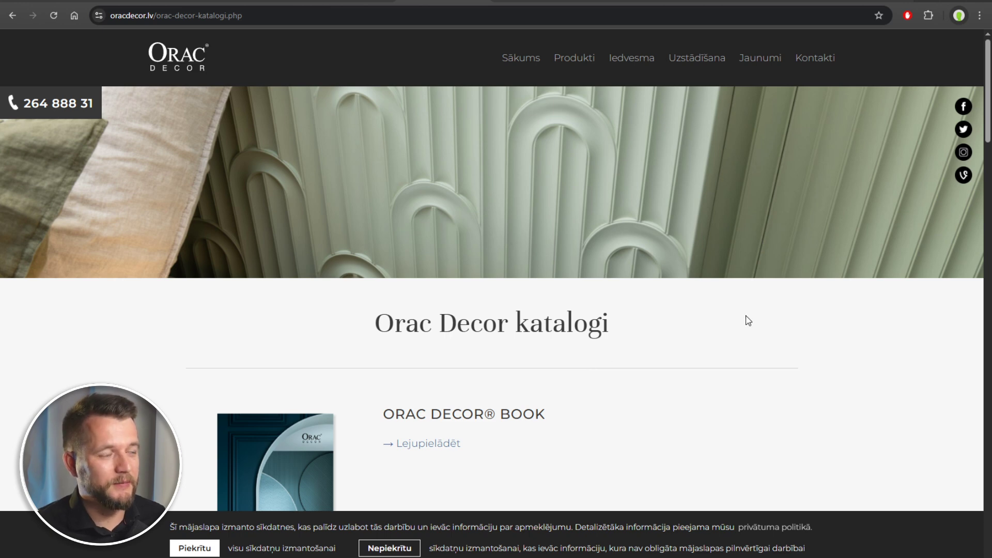
pyautogui.click(534, 2)
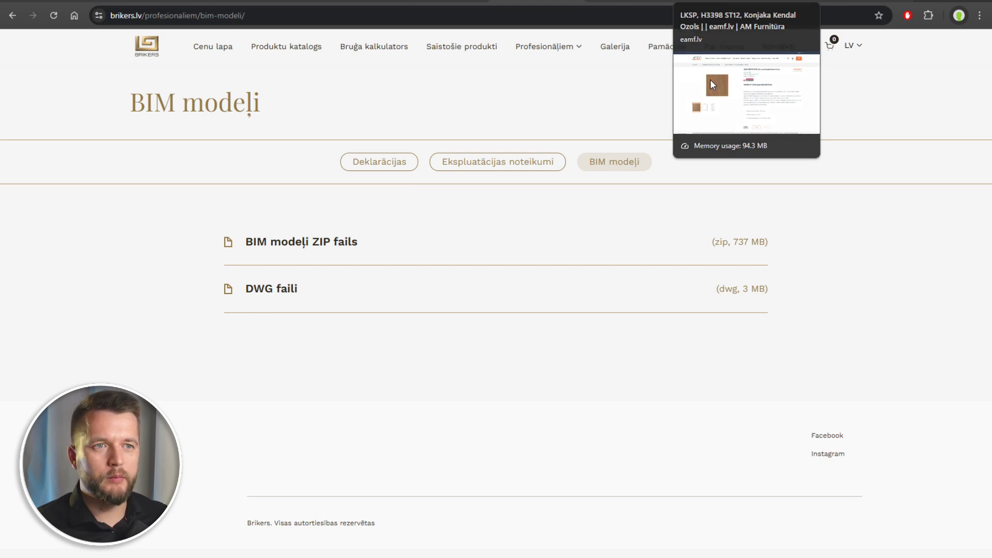
pyautogui.click(730, 2)
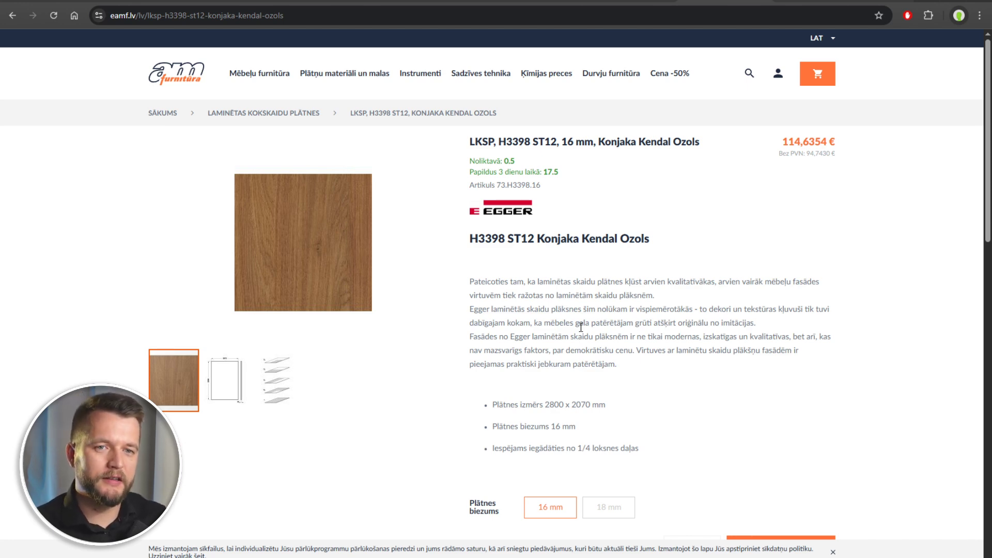
pyautogui.click(823, 1)
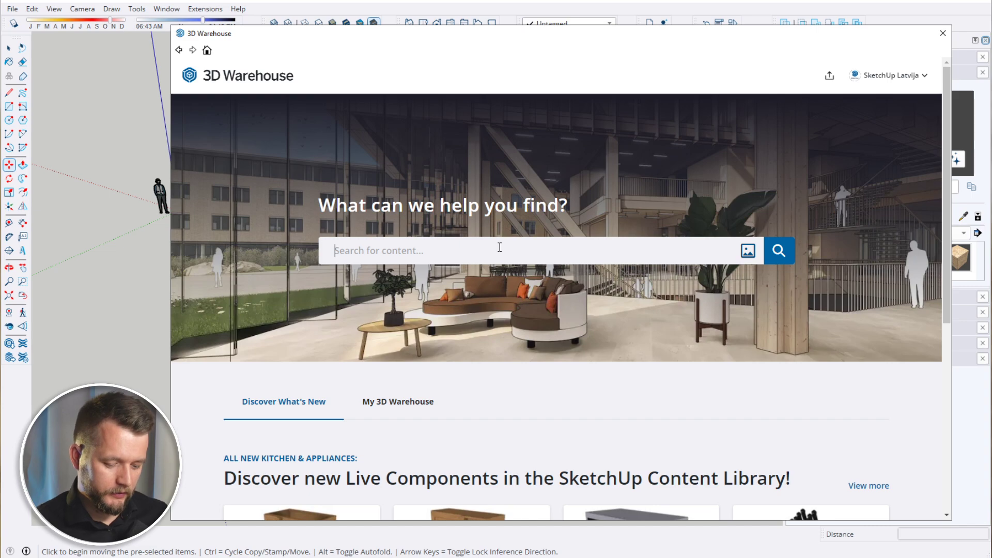
# Search 3D Warehouse for "sketchup latvija" and look through the matching collections
pyautogui.write('sketchu')
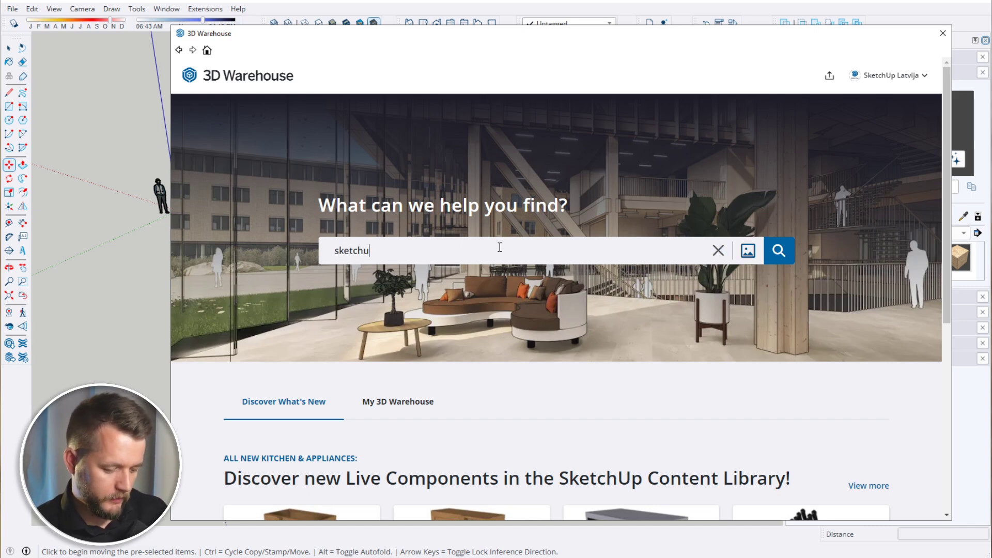
pyautogui.write('p latvija')
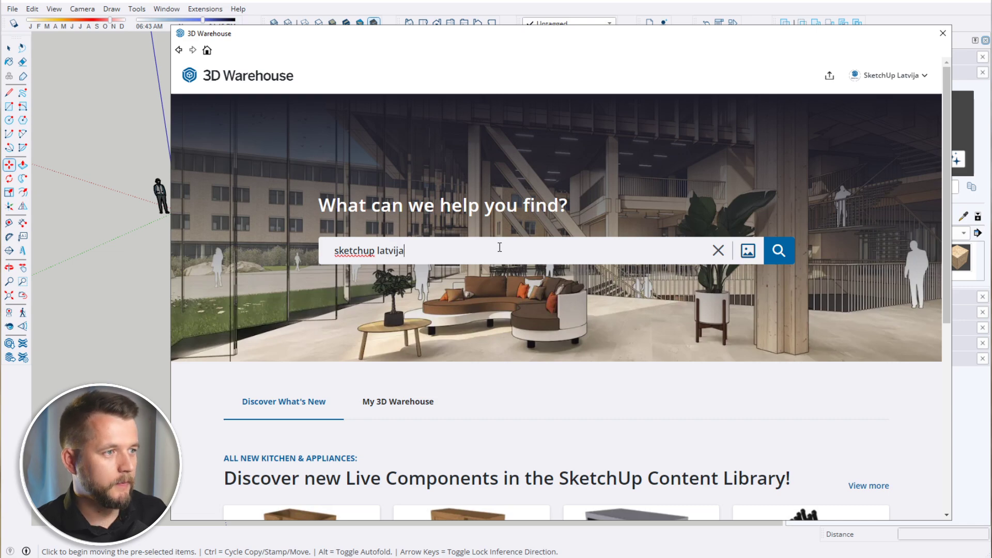
pyautogui.press('Return')
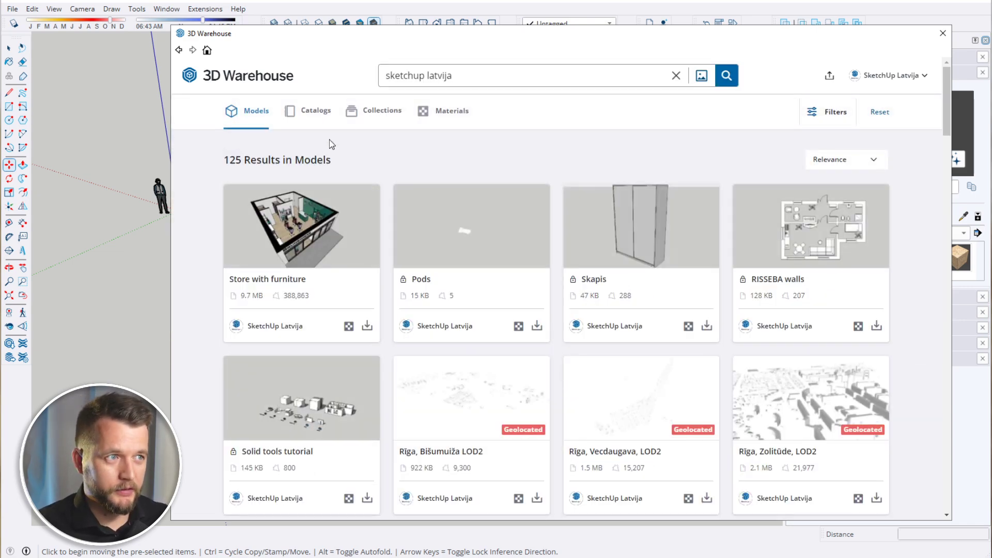
pyautogui.click(365, 120)
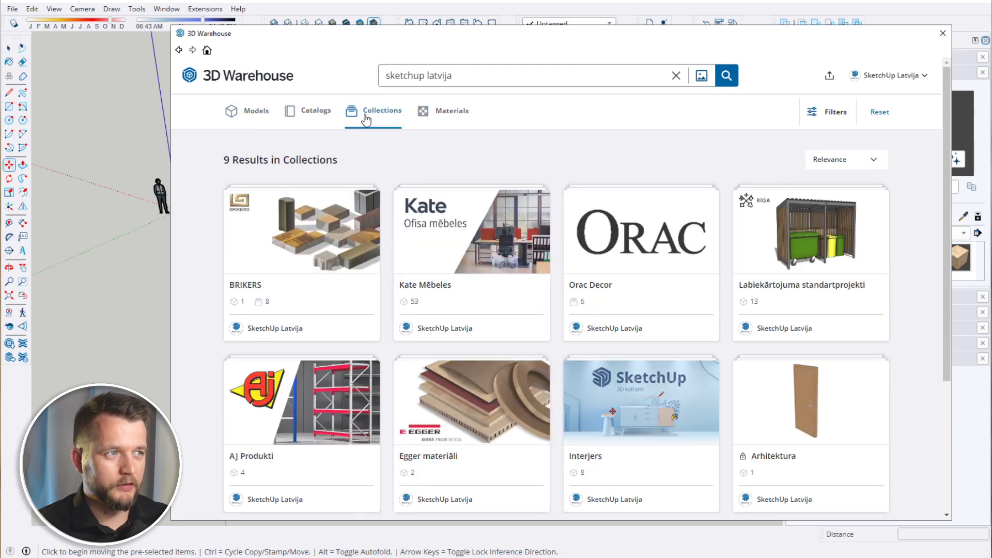
pyautogui.scroll(-2, 502, 281)
pyautogui.scroll(2, 502, 280)
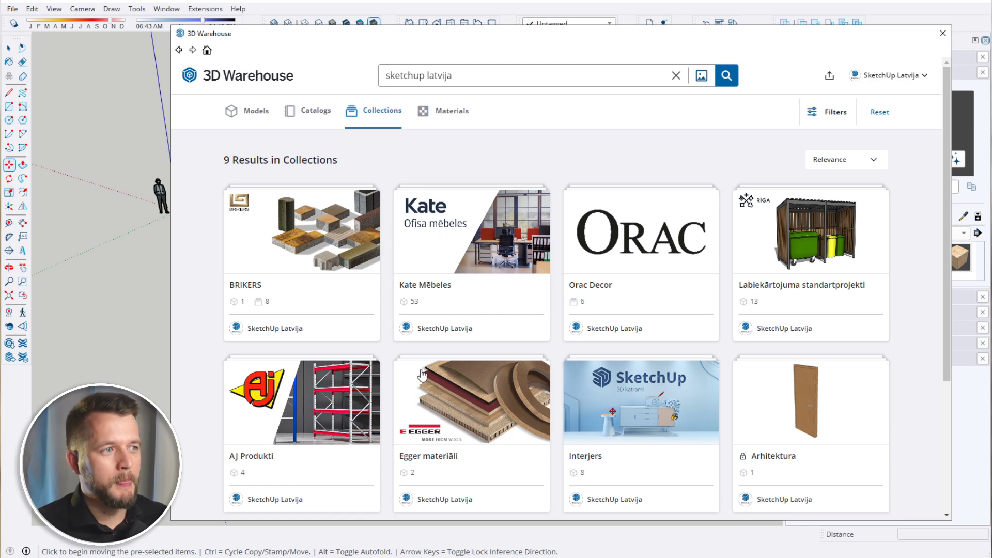
# Open the Kate Mēbeles collection and look through its furniture models
pyautogui.click(441, 244)
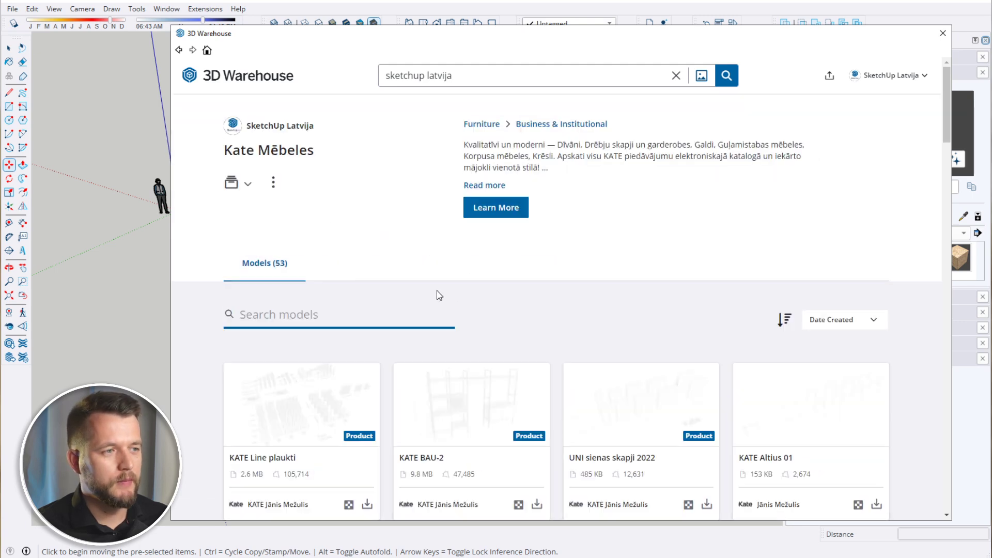
pyautogui.scroll(-2, 410, 243)
pyautogui.scroll(-2, 745, 306)
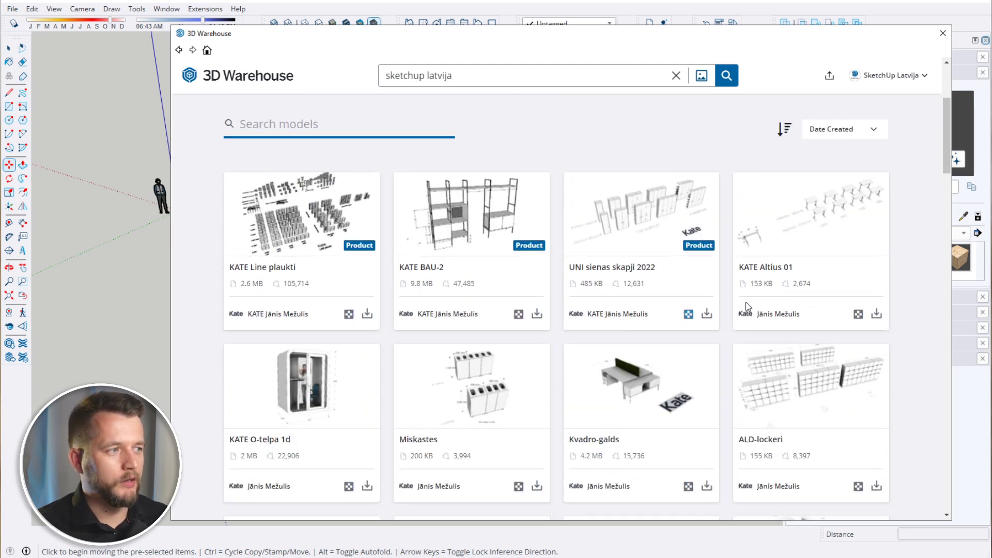
pyautogui.scroll(-4, 660, 316)
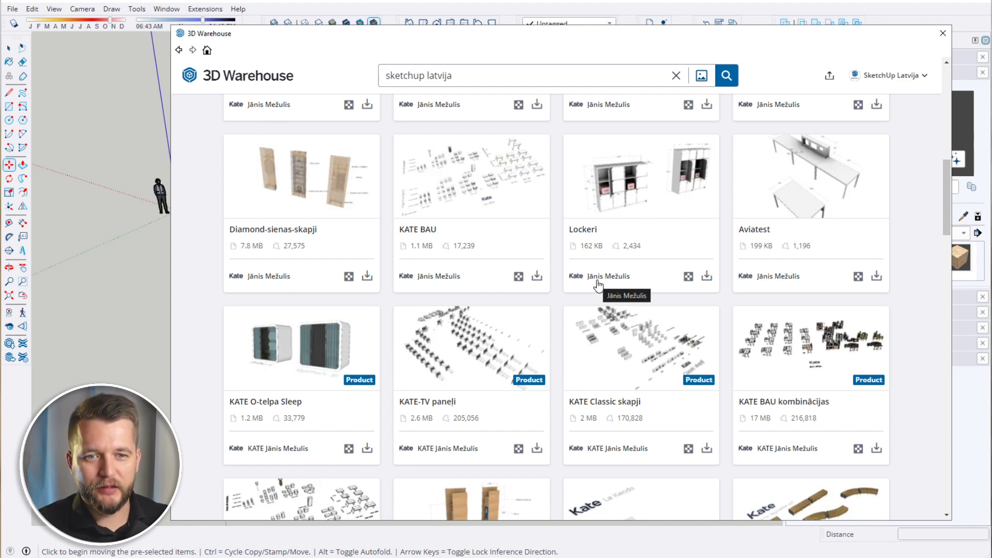
# Open the creator's profile from the KATE BAU model, check its collections and models, and return to the Kate Mēbeles collection
pyautogui.click(442, 278)
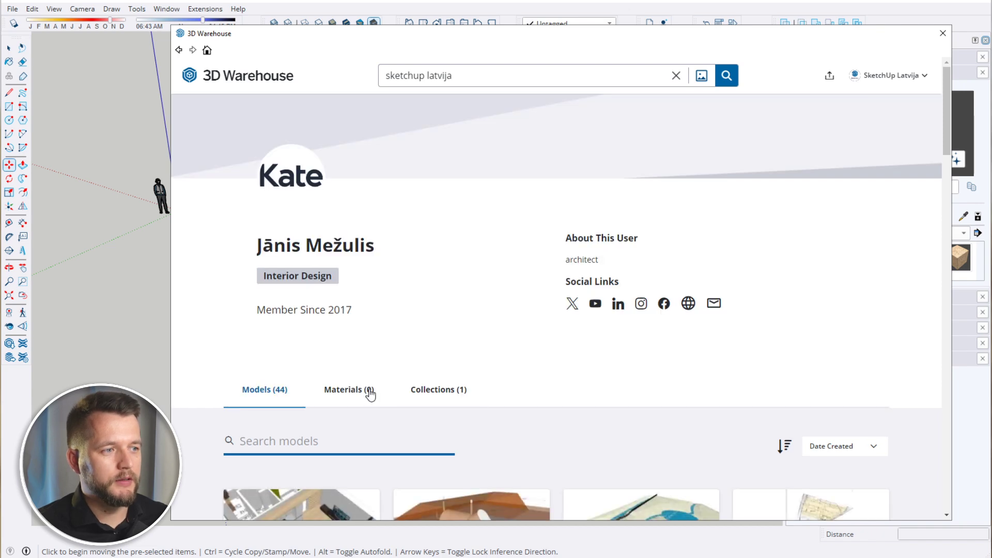
pyautogui.scroll(-3, 368, 393)
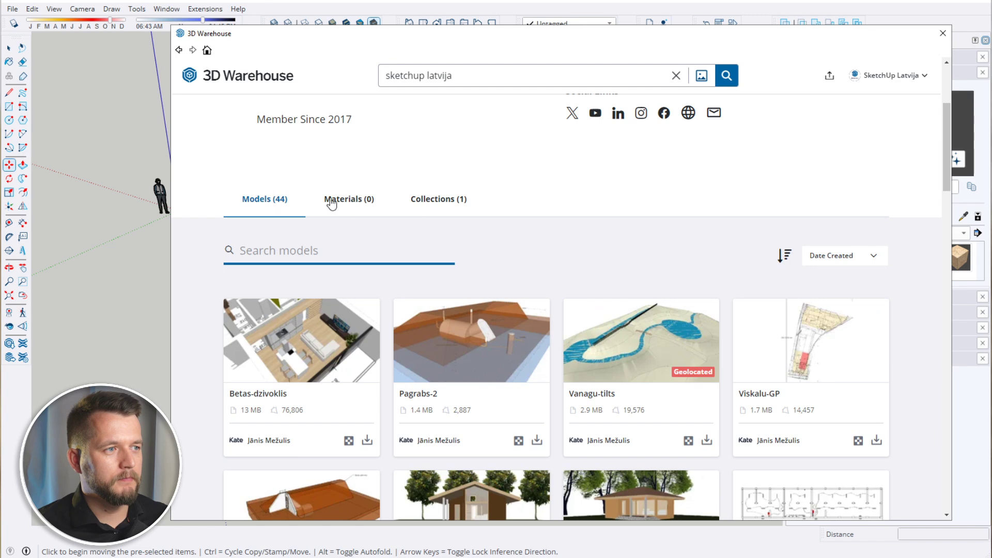
pyautogui.click(423, 200)
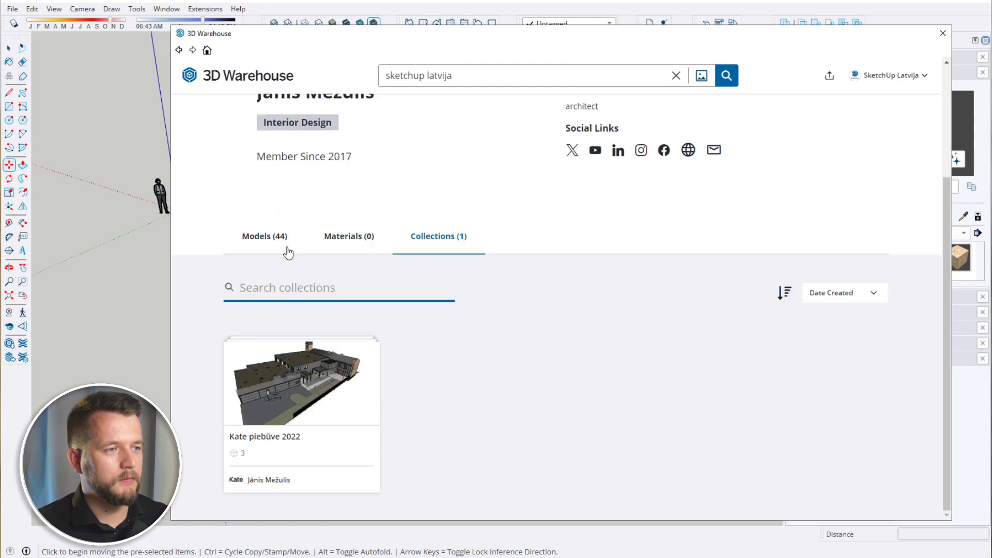
pyautogui.click(278, 233)
pyautogui.click(179, 51)
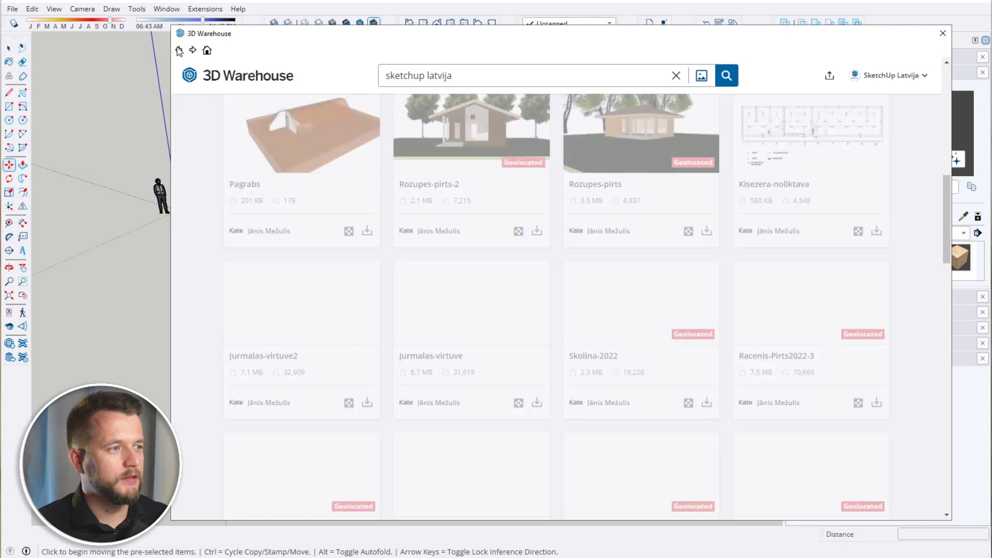
# Open the KATE brand profile from the KATE Classic skapji model and list the brand's collections
pyautogui.scroll(-5, 455, 361)
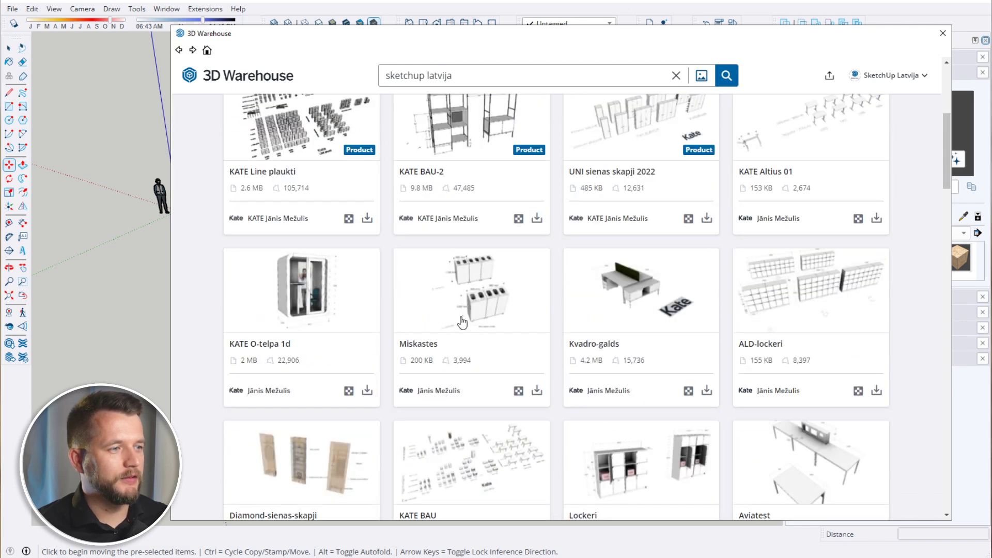
pyautogui.scroll(-5, 318, 391)
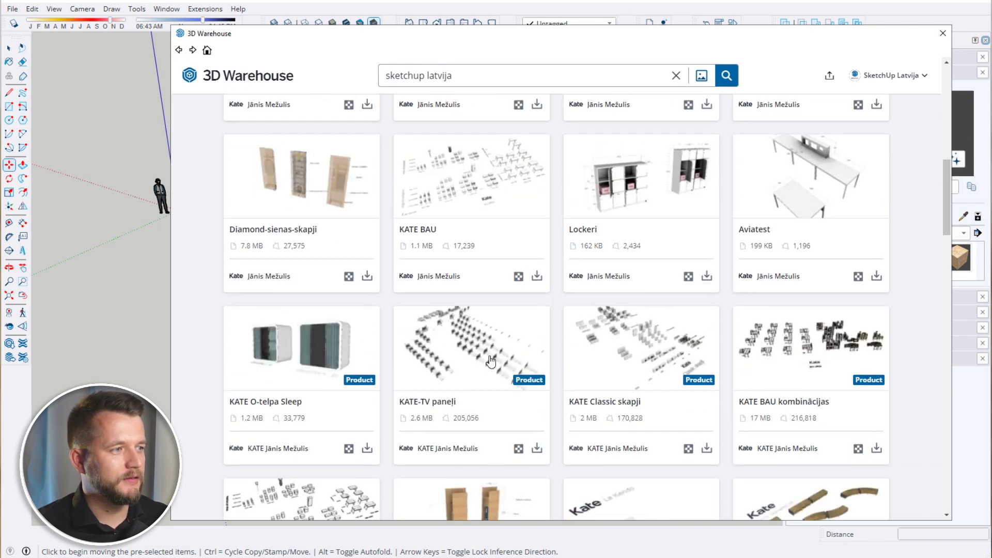
pyautogui.click(584, 449)
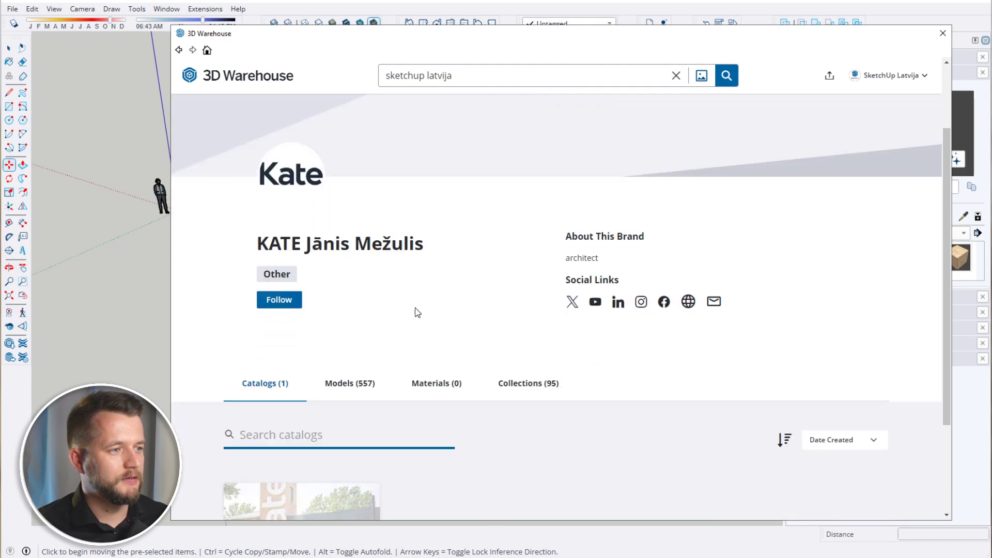
pyautogui.scroll(-2, 417, 313)
pyautogui.click(515, 252)
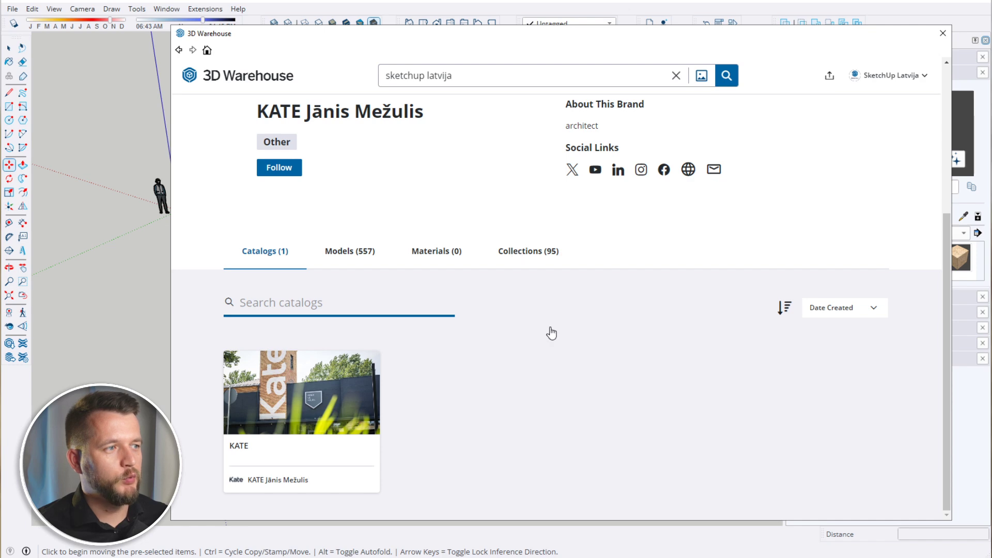
# Browse the KATE brand's collections to KATE Privātās telpas and open the KATE O-TELPA collection inside it
pyautogui.scroll(-6, 537, 282)
pyautogui.scroll(-6, 534, 279)
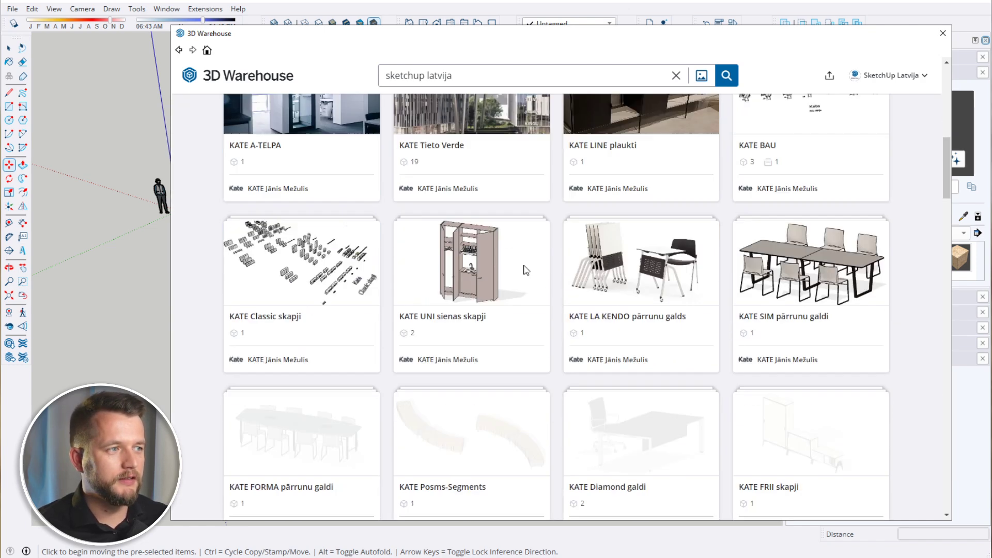
pyautogui.scroll(-2, 451, 261)
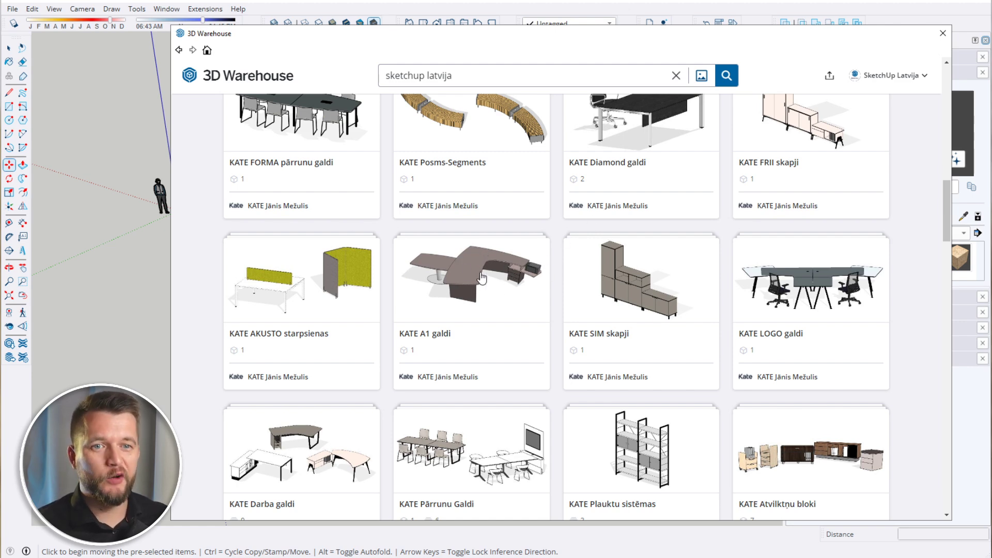
pyautogui.scroll(-6, 488, 278)
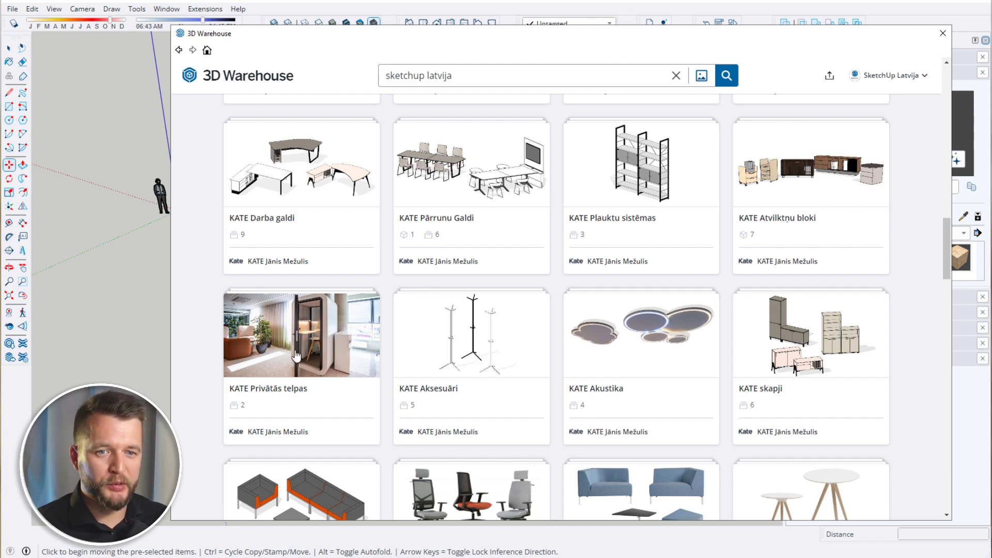
pyautogui.scroll(-2, 305, 349)
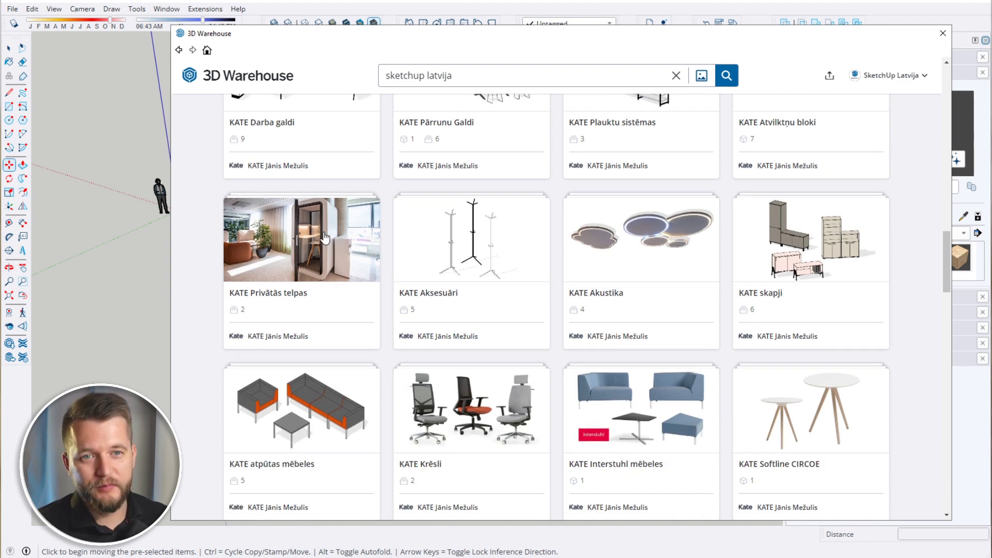
pyautogui.click(319, 274)
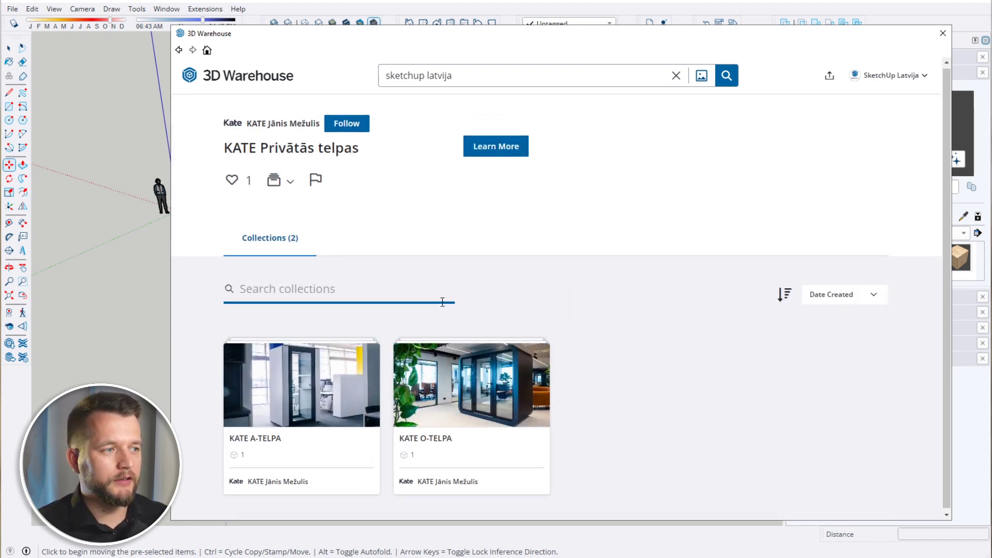
pyautogui.click(454, 388)
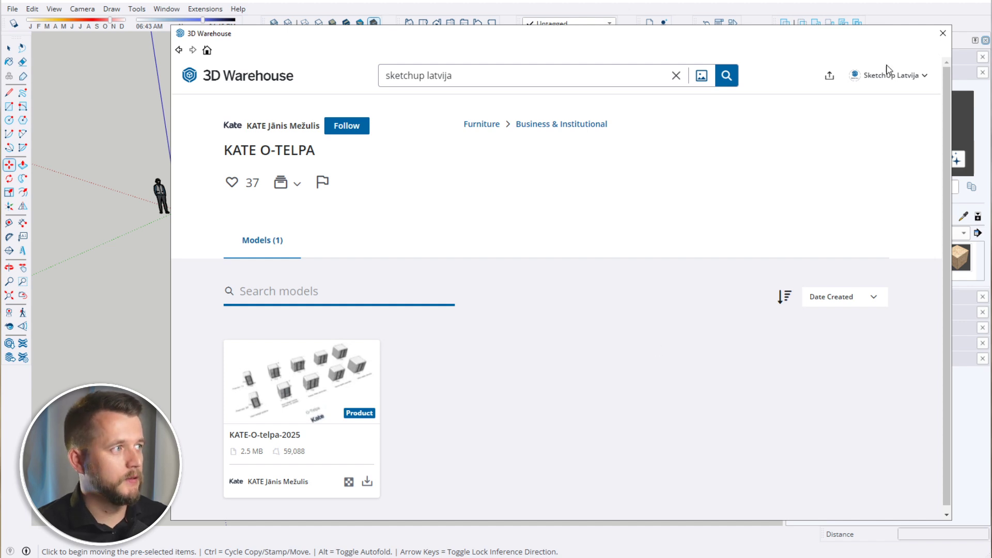
# List the account's own collections and open the AJ Produkti collection to view its shelving models
pyautogui.click(887, 72)
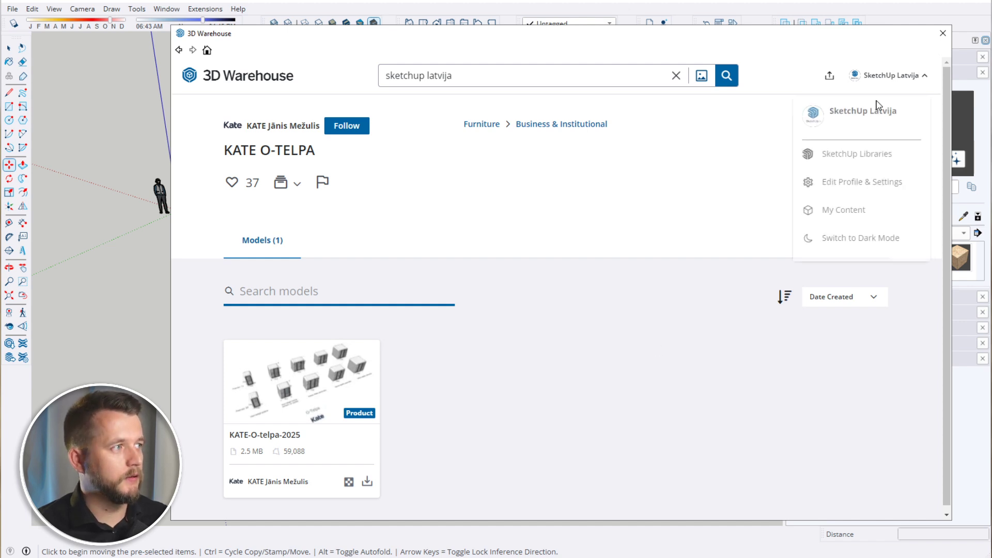
pyautogui.click(858, 210)
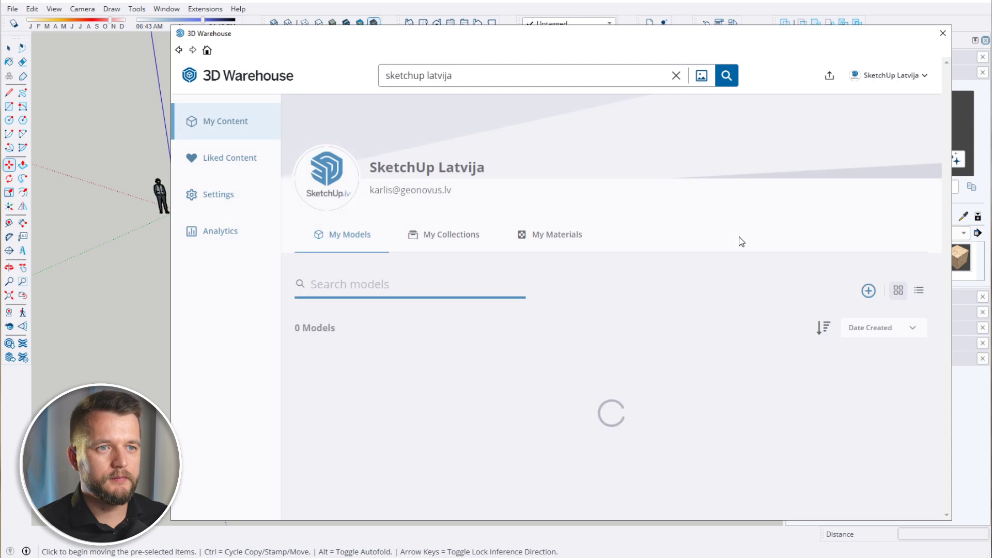
pyautogui.click(438, 236)
pyautogui.scroll(-5, 328, 265)
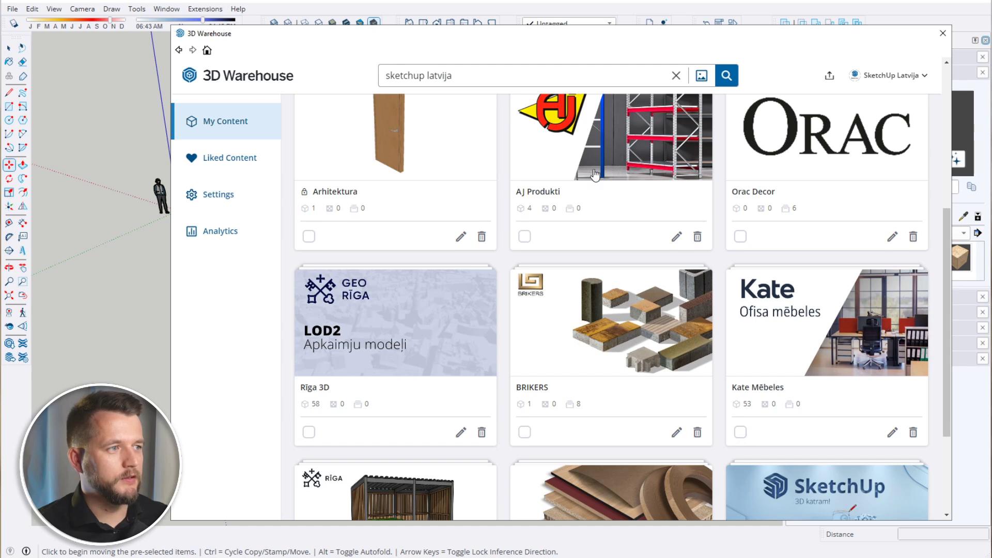
pyautogui.click(614, 166)
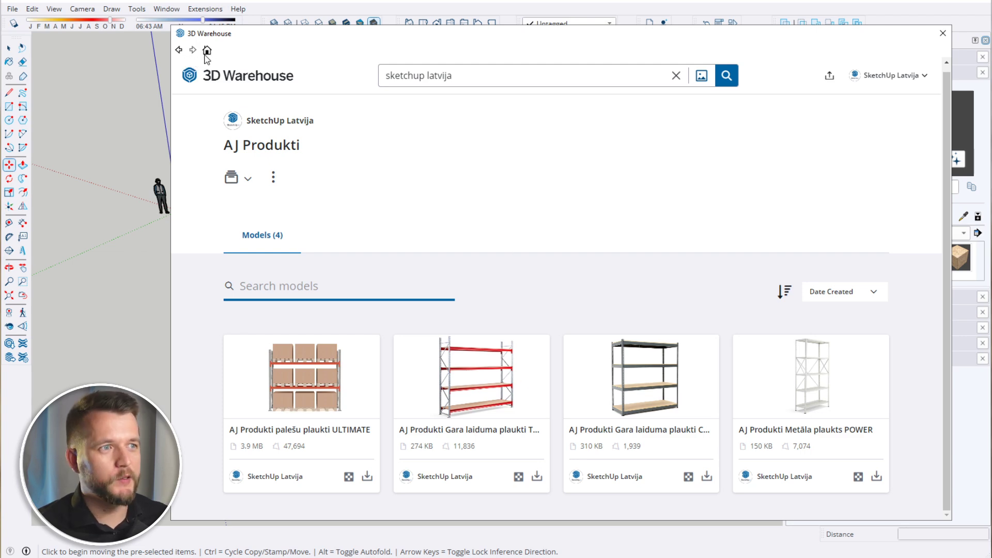
# Go back to the own collections, open Orac Decor, and look through the models in its Decorative Elements collection
pyautogui.click(180, 51)
pyautogui.scroll(-5, 416, 251)
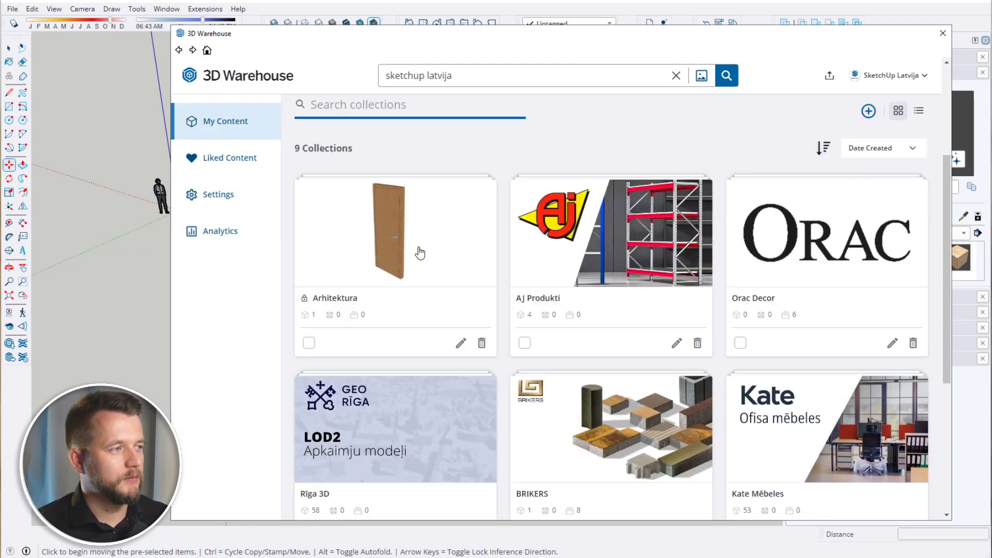
pyautogui.click(798, 146)
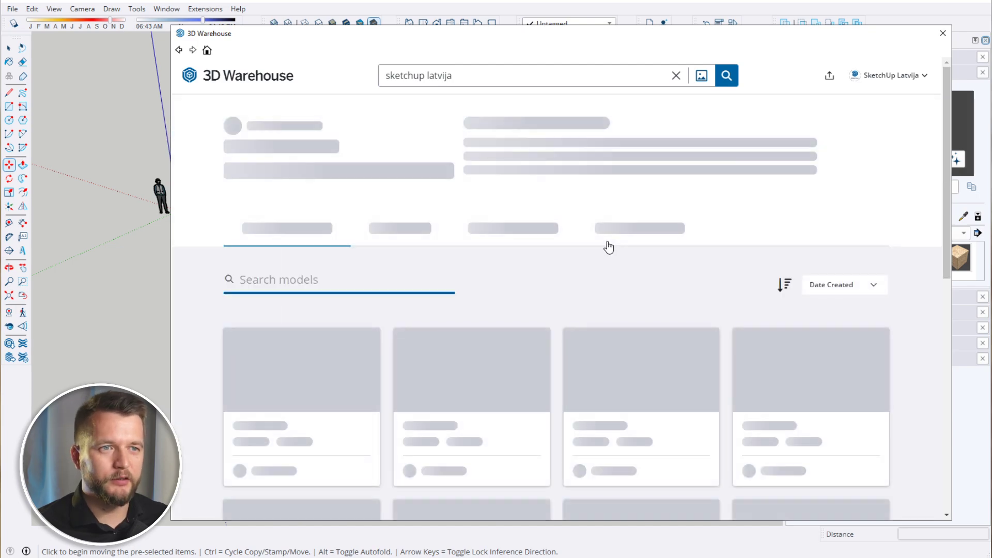
pyautogui.scroll(-2, 310, 235)
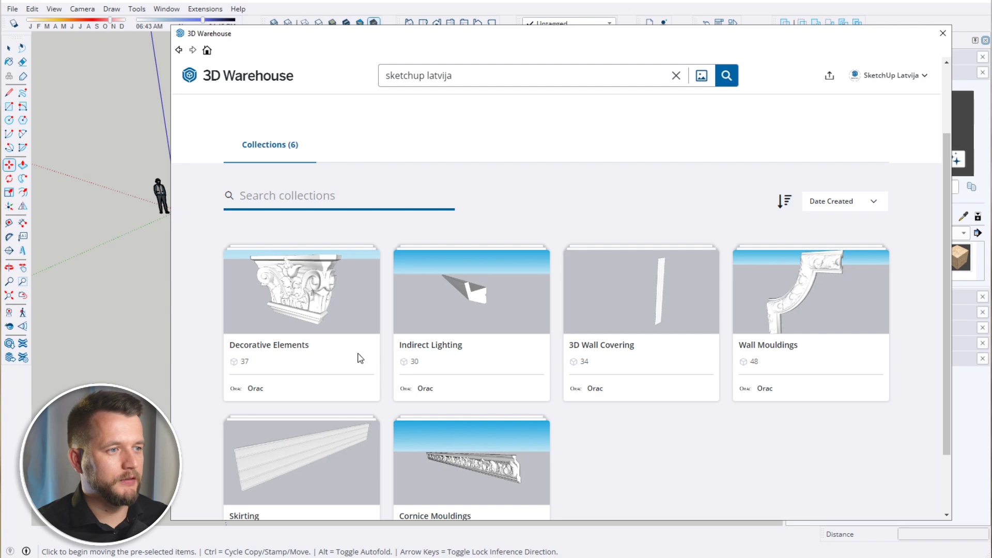
pyautogui.scroll(-2, 361, 336)
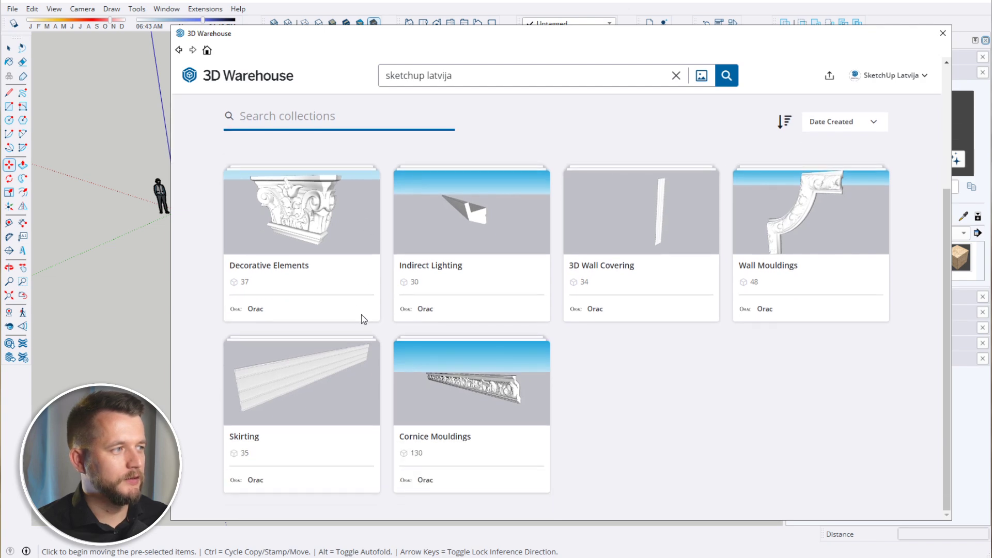
pyautogui.click(286, 241)
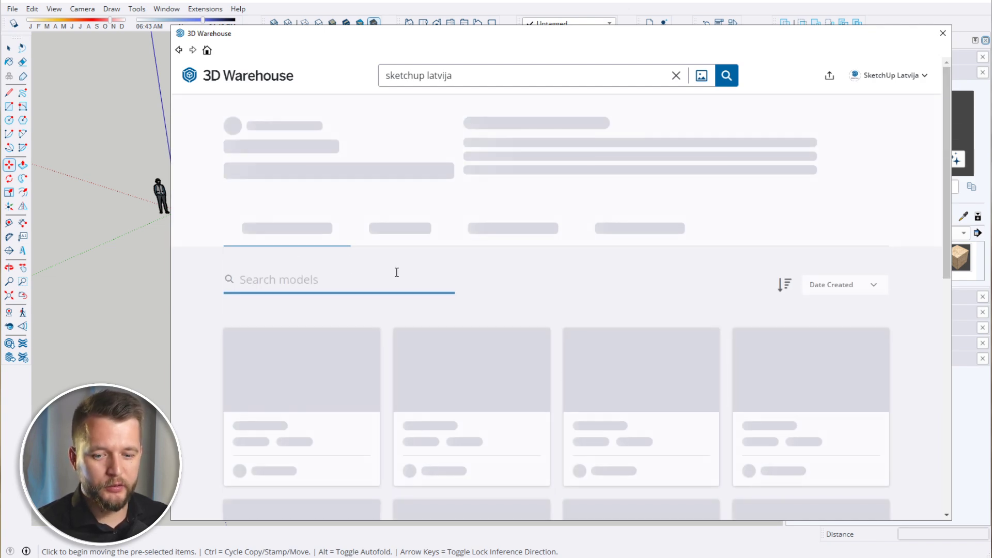
pyautogui.scroll(-3, 387, 249)
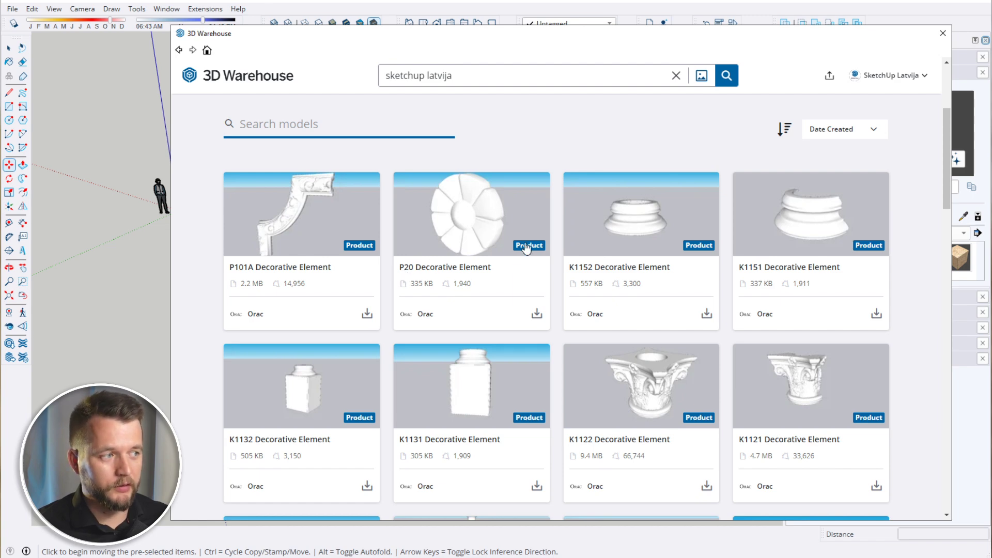
# Return to the own collections, open the BRIKERS collection and list the collections inside it
pyautogui.click(179, 50)
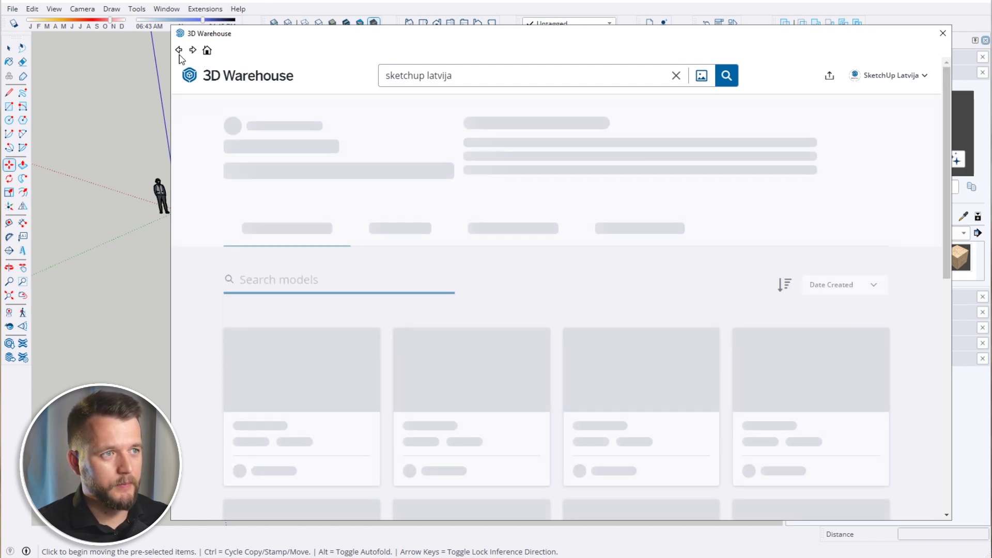
pyautogui.click(179, 51)
pyautogui.scroll(-7, 377, 205)
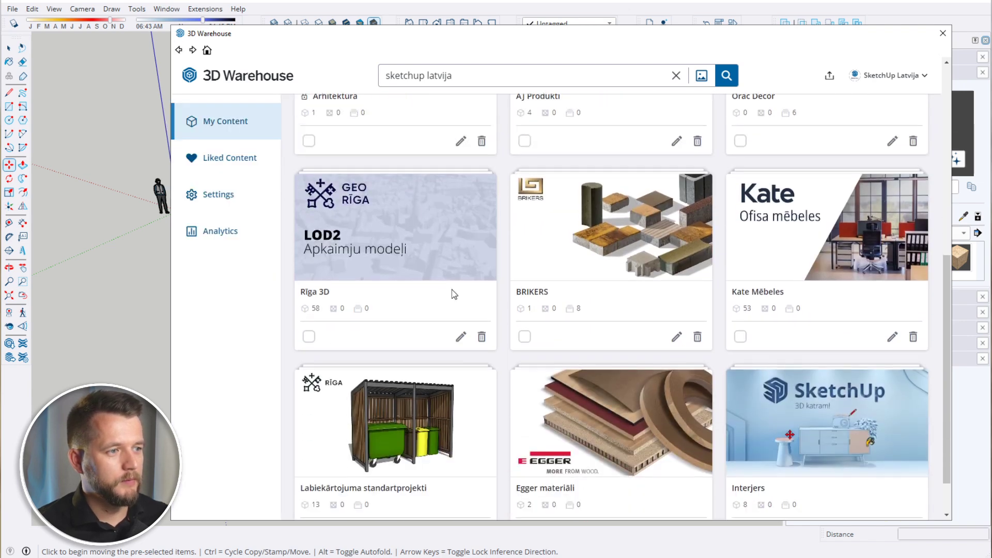
pyautogui.scroll(-1, 445, 284)
pyautogui.scroll(2, 568, 321)
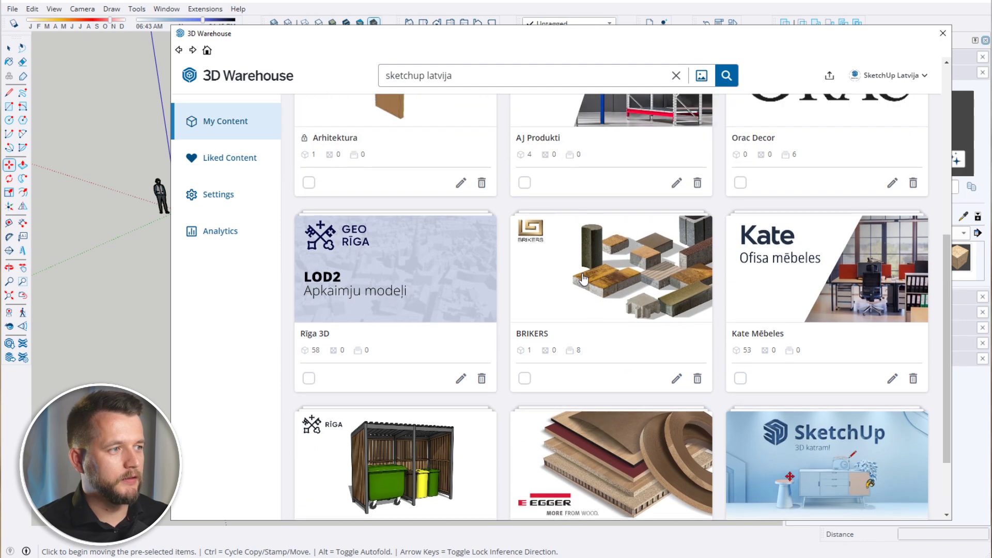
pyautogui.click(583, 271)
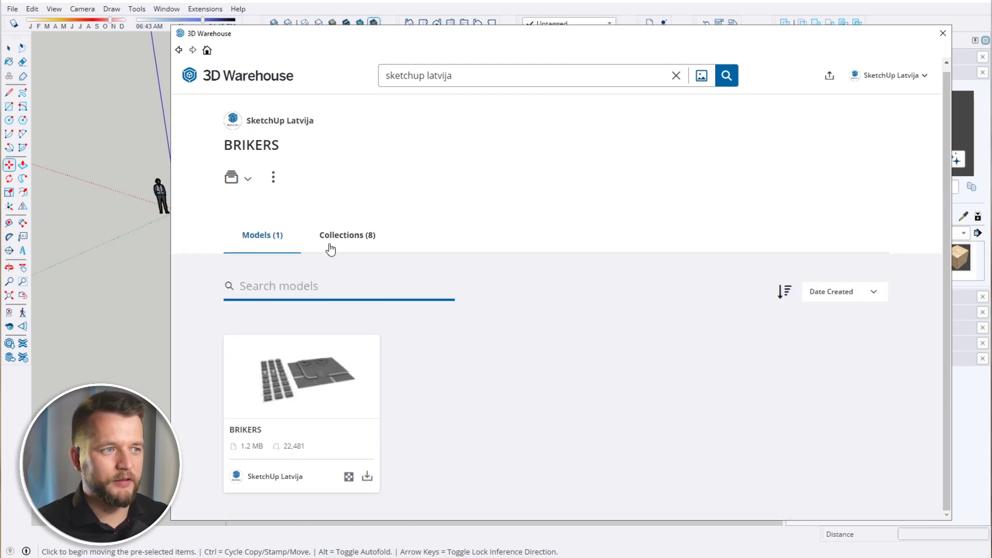
pyautogui.click(345, 236)
pyautogui.scroll(-3, 362, 247)
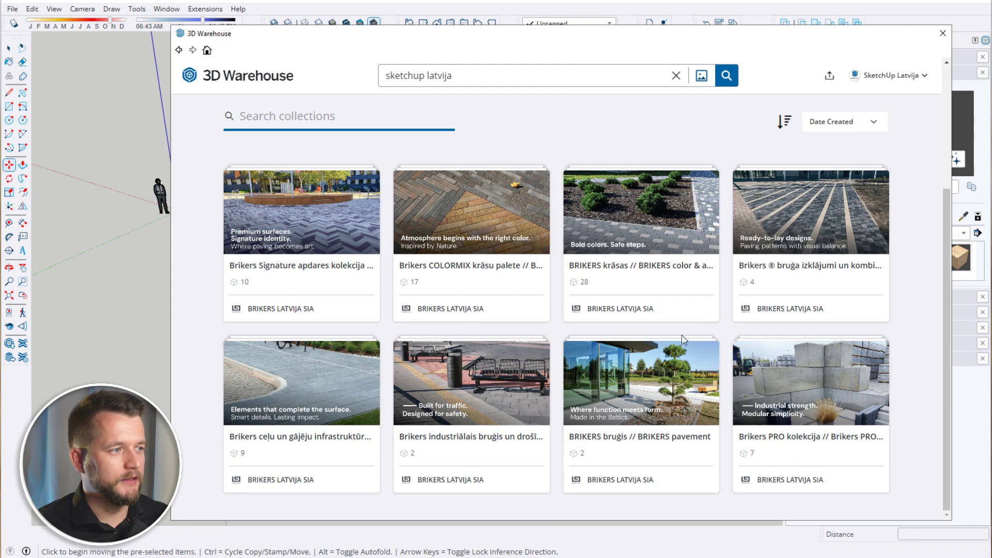
# Look through the paving models in the BRIKERS color & abrasive collection and open the BRIKERS LATVIJA SIA manufacturer profile
pyautogui.click(650, 202)
pyautogui.scroll(-2, 497, 297)
pyautogui.scroll(-2, 498, 297)
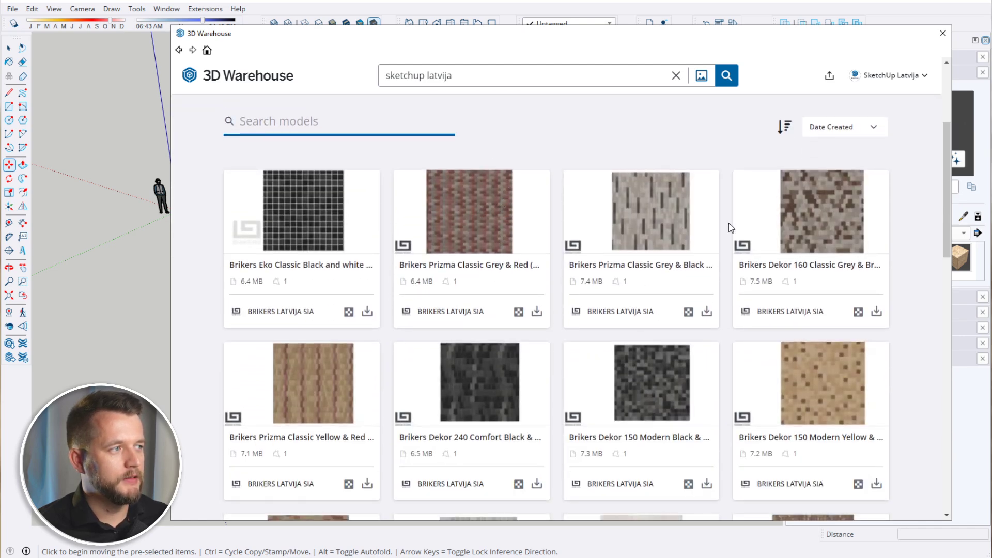
pyautogui.scroll(-8, 586, 215)
pyautogui.scroll(-3, 562, 216)
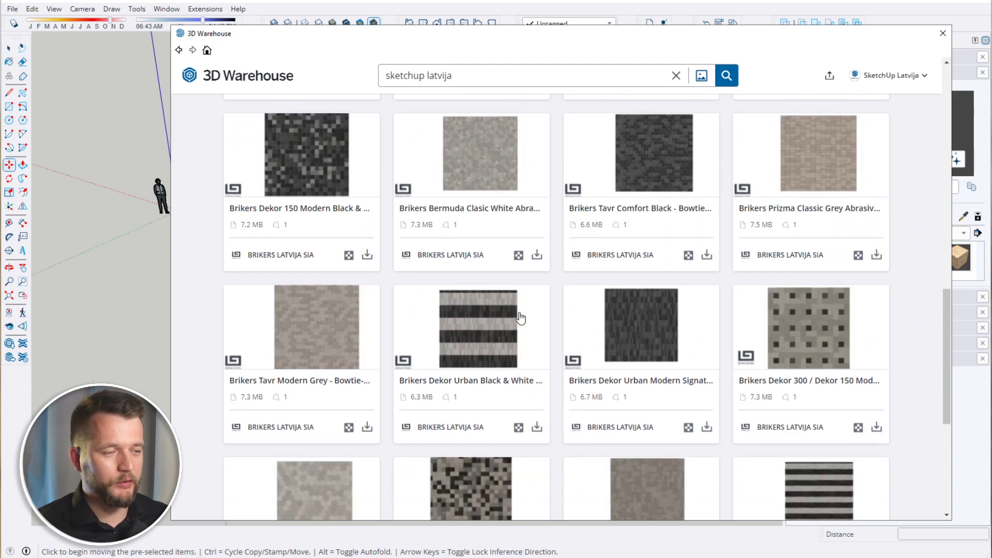
pyautogui.scroll(-5, 518, 305)
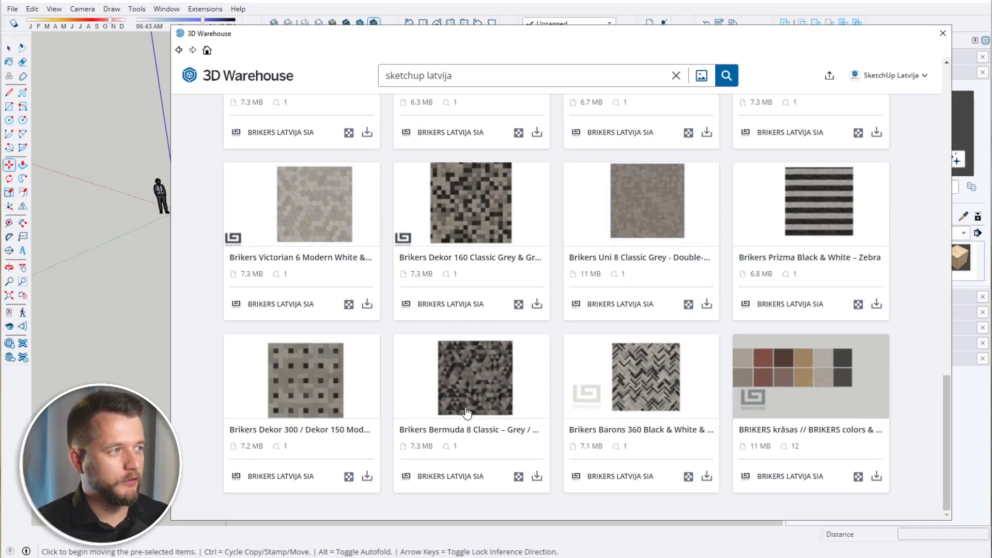
pyautogui.scroll(18, 465, 398)
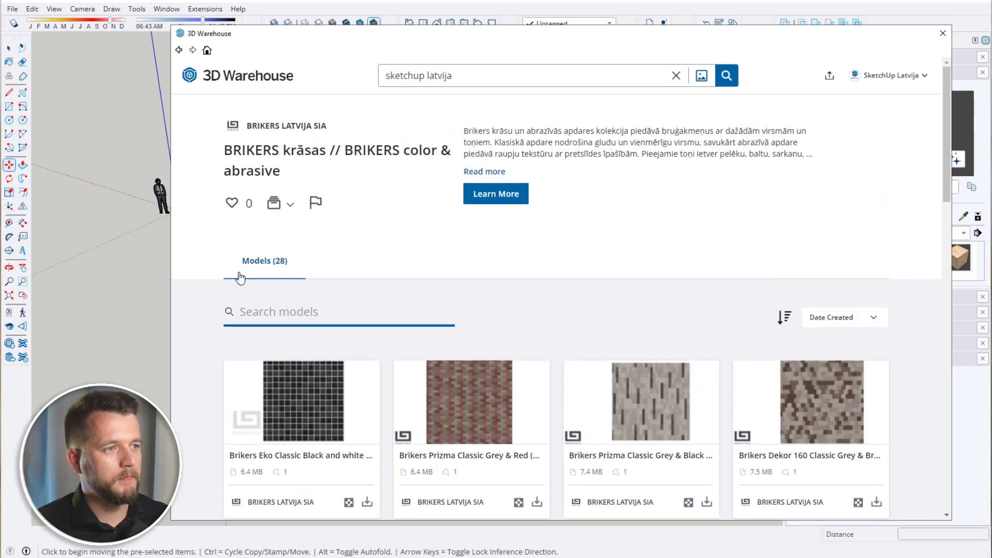
pyautogui.click(298, 129)
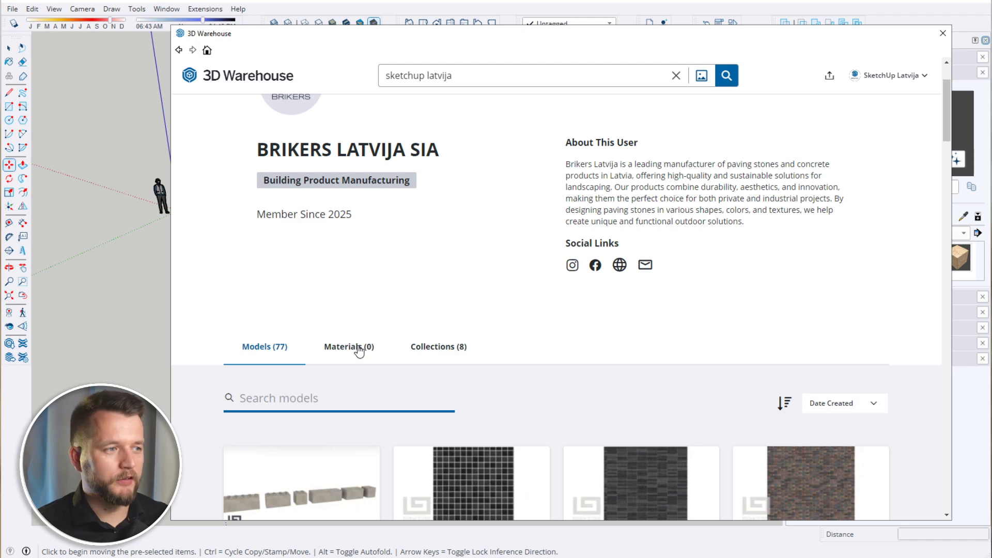
pyautogui.scroll(-2, 482, 350)
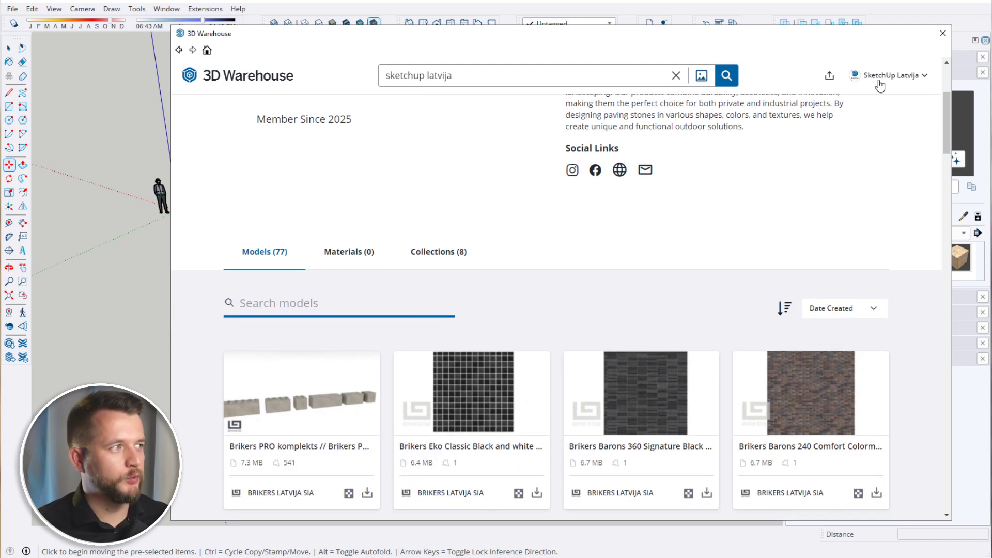
# Return to the account's own collections and view the waste container shelter models in the Labiekārtojuma standartprojekti collection
pyautogui.click(888, 78)
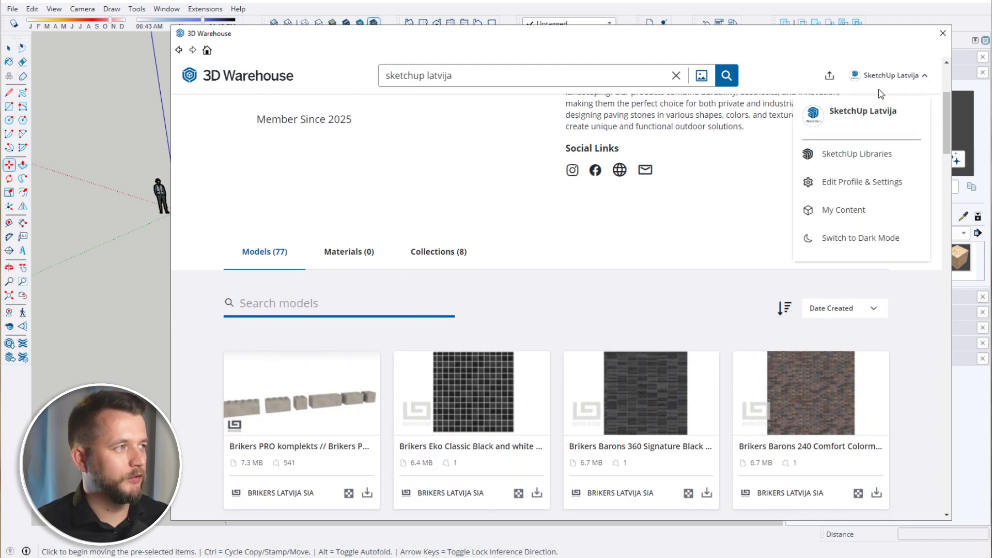
pyautogui.click(847, 209)
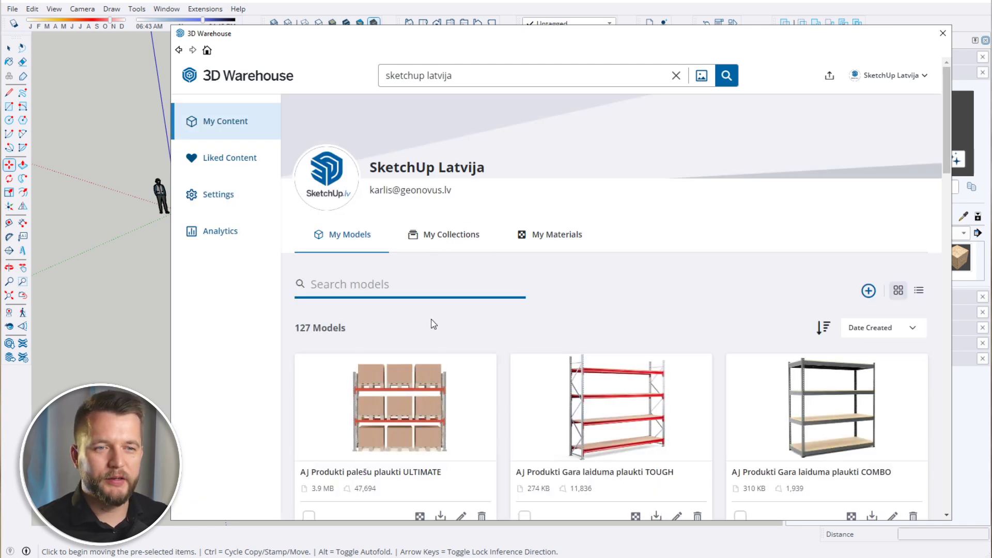
pyautogui.click(436, 237)
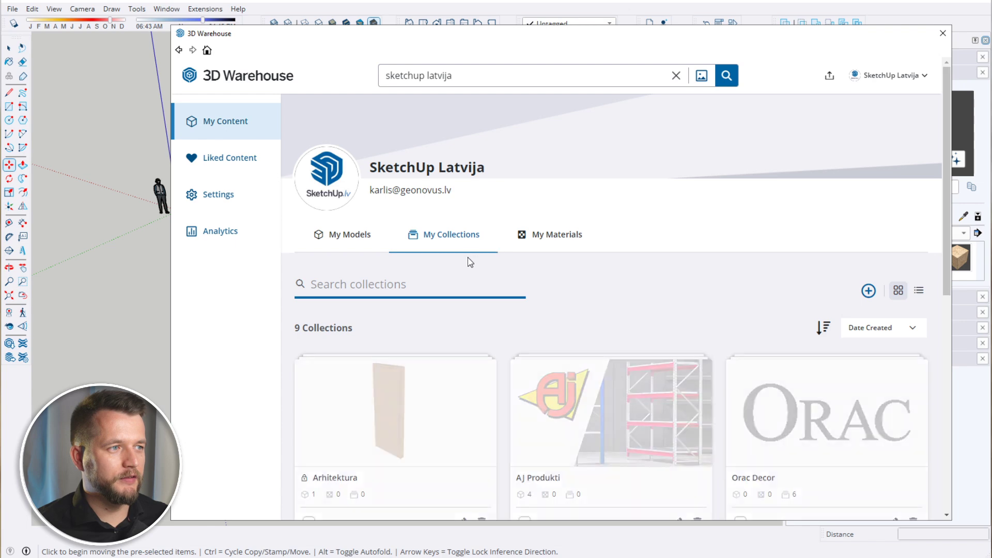
pyautogui.scroll(-5, 465, 263)
pyautogui.scroll(-2, 455, 274)
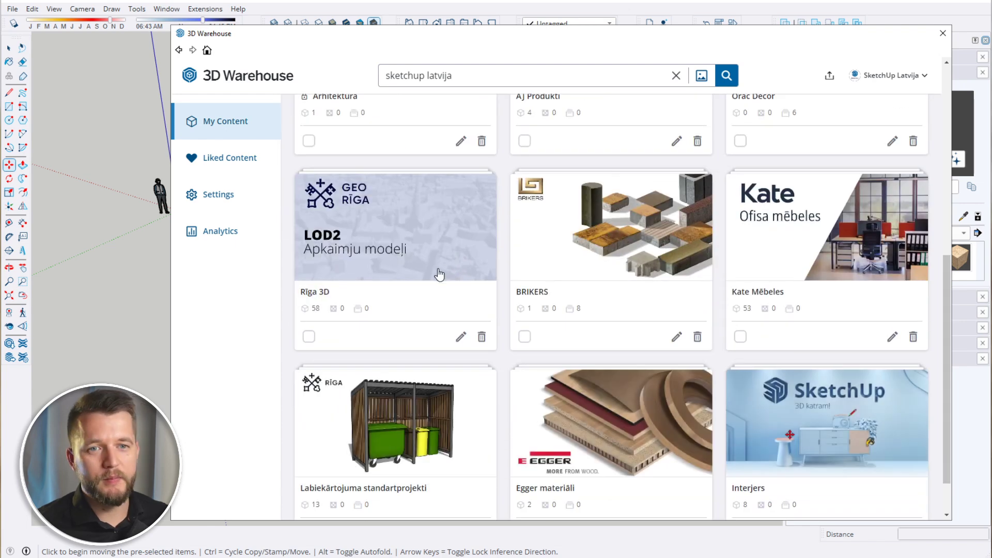
pyautogui.scroll(-1, 614, 298)
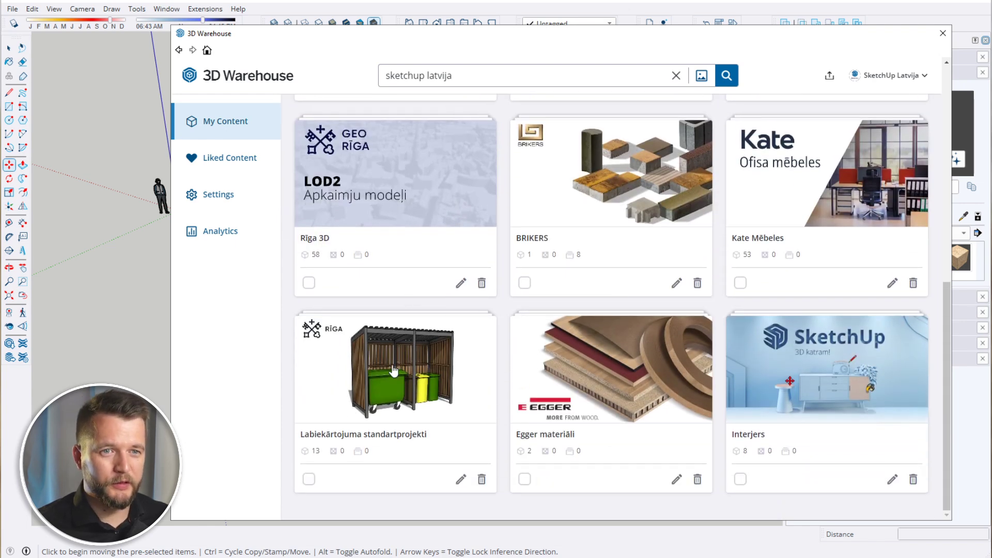
pyautogui.click(350, 368)
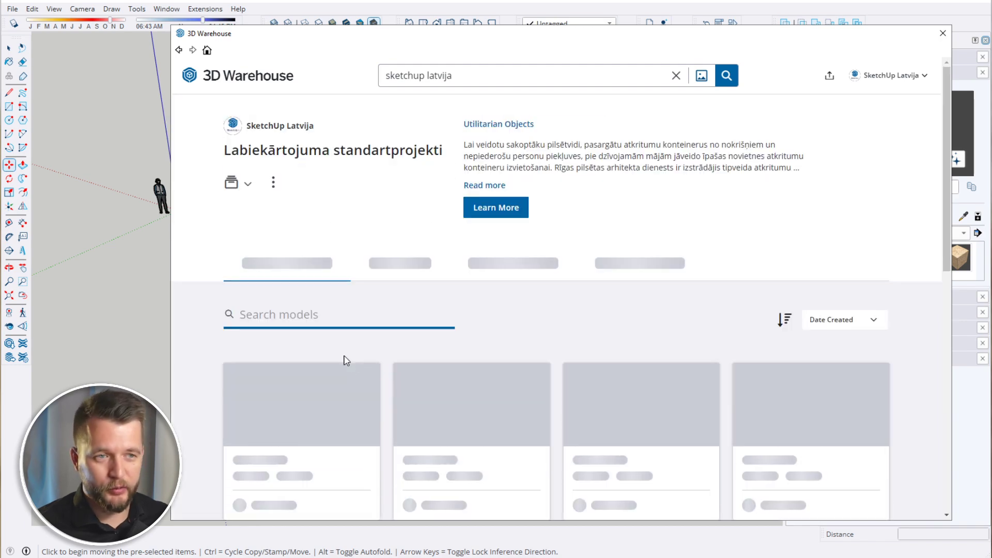
pyautogui.scroll(-3, 361, 354)
pyautogui.scroll(-2, 364, 347)
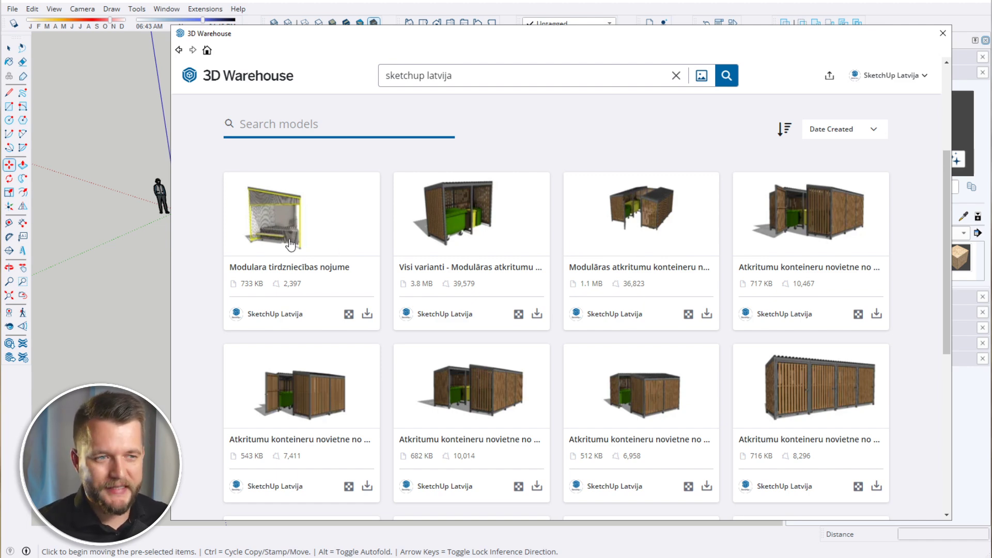
# Go back to the own collections, open the Interjers collection and look through its interior and furniture models
pyautogui.click(180, 50)
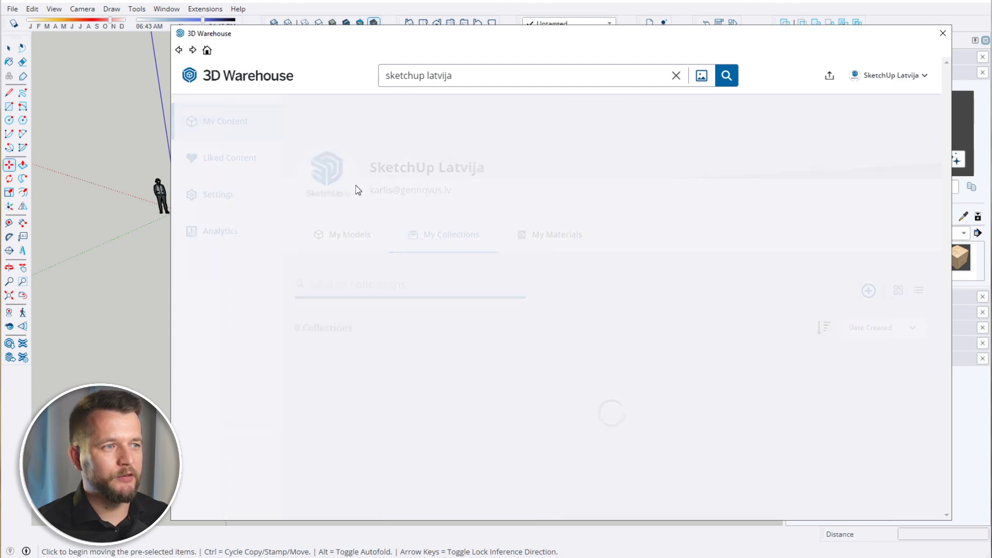
pyautogui.scroll(-8, 431, 273)
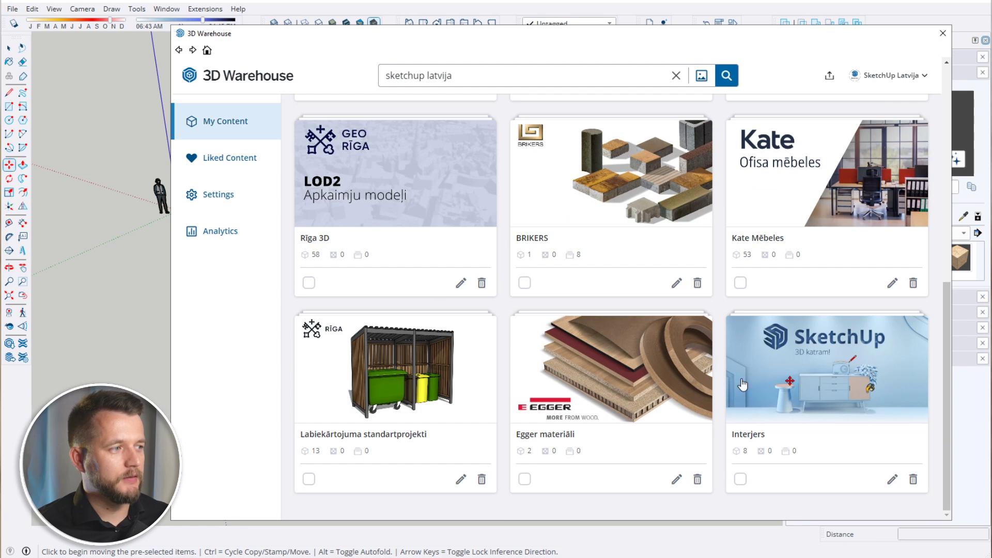
pyautogui.click(856, 376)
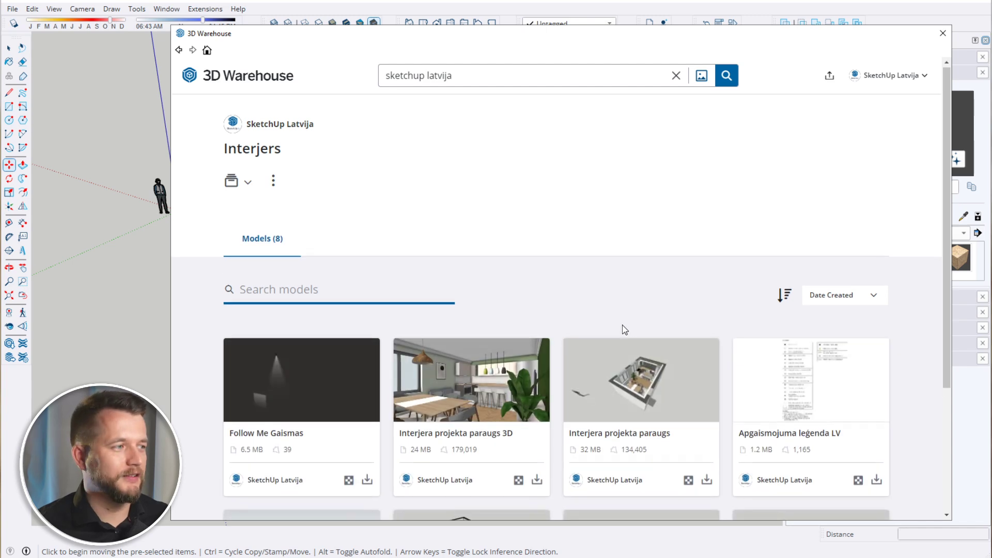
pyautogui.scroll(-3, 625, 329)
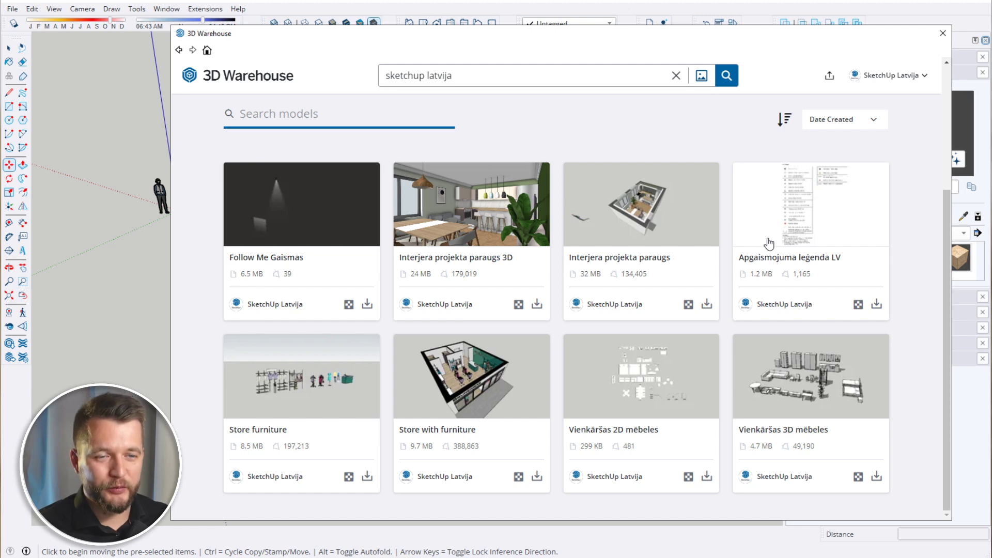
# Go back to the own collections and open the Rīga 3D collection of LOD2 neighbourhood models
pyautogui.click(179, 50)
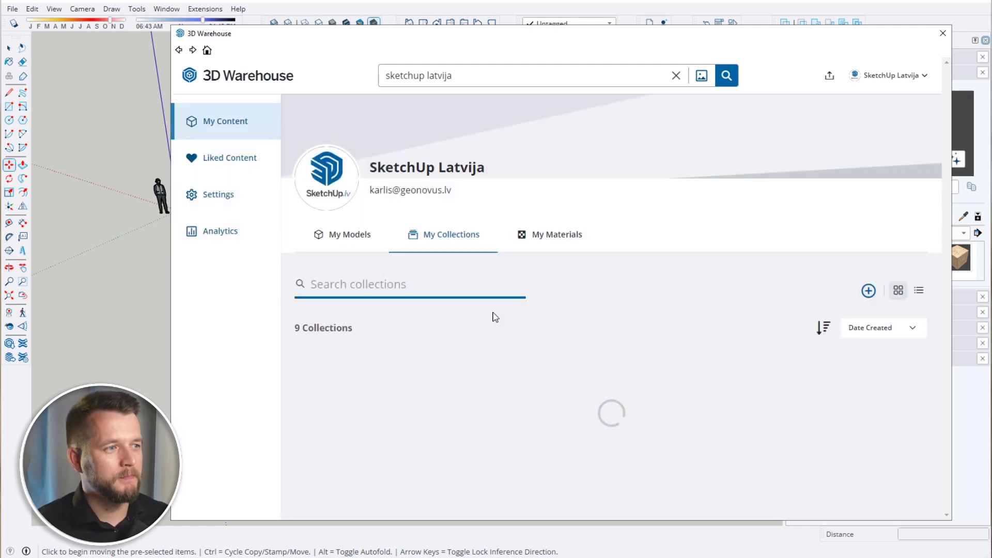
pyautogui.scroll(-2, 448, 253)
pyautogui.scroll(-4, 450, 256)
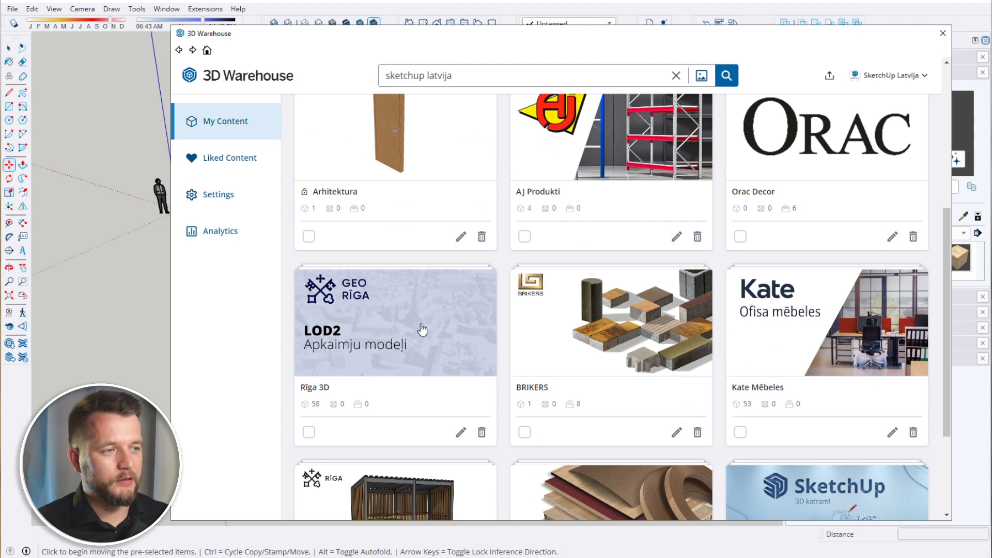
pyautogui.click(353, 330)
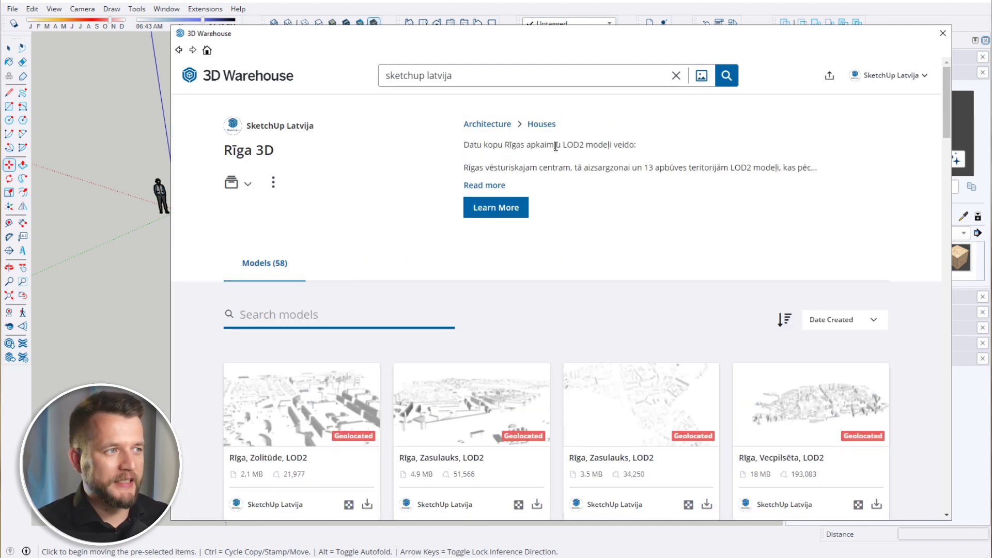
# Look through the LOD2 neighbourhood models in the Rīga 3D collection
pyautogui.scroll(-3, 565, 336)
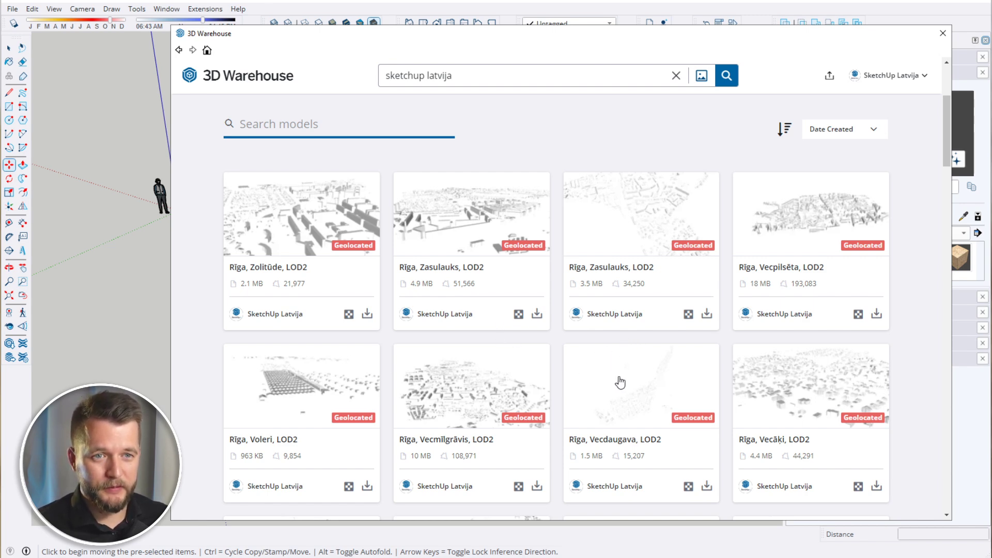
pyautogui.scroll(-5, 615, 379)
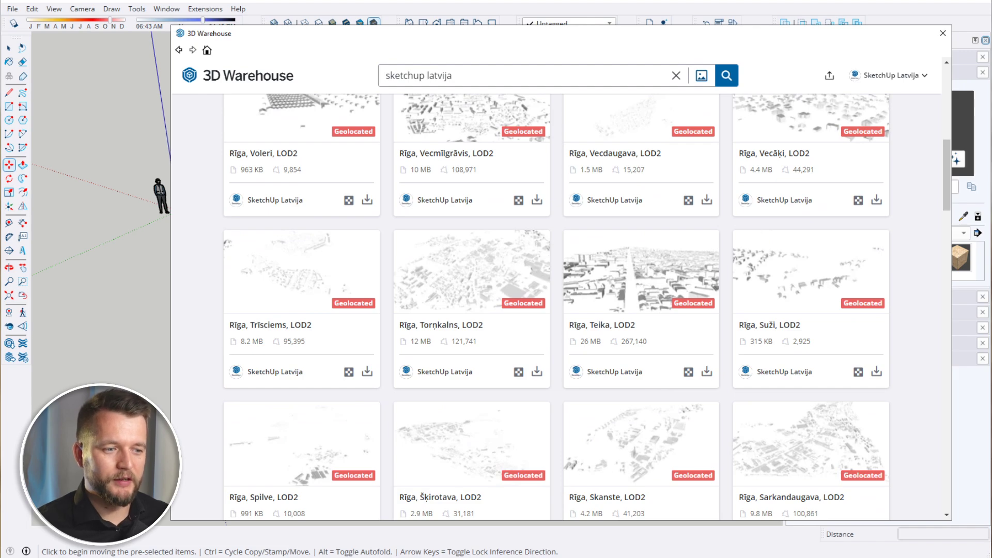
pyautogui.scroll(6, 550, 437)
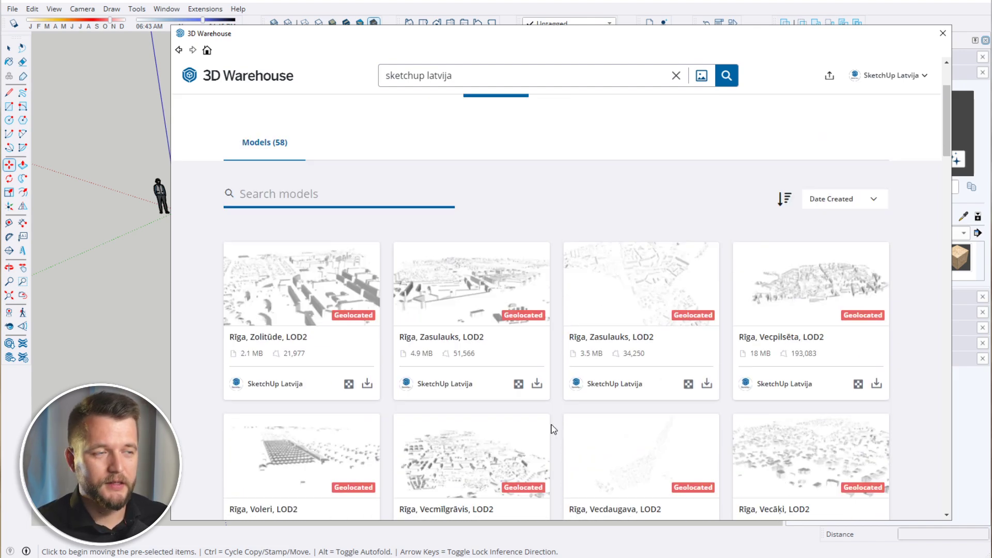
pyautogui.scroll(2, 274, 160)
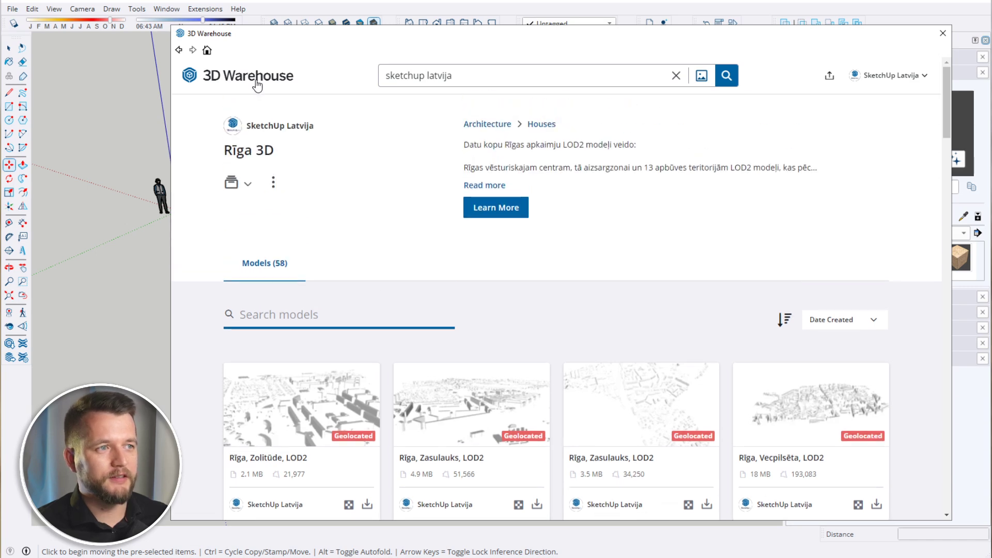
# Open the SketchUp Latvija profile and look over its collections
pyautogui.click(279, 126)
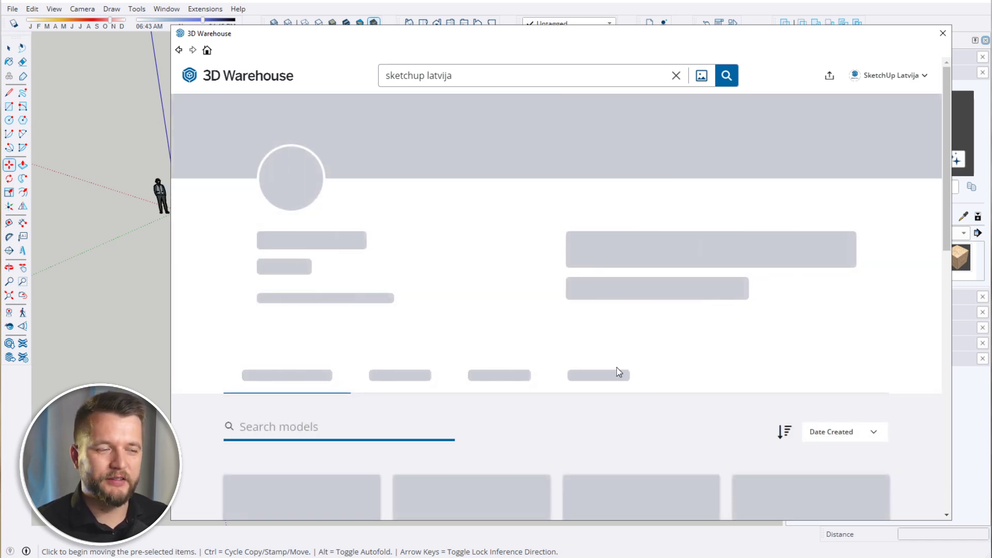
pyautogui.scroll(-3, 711, 348)
pyautogui.scroll(2, 399, 233)
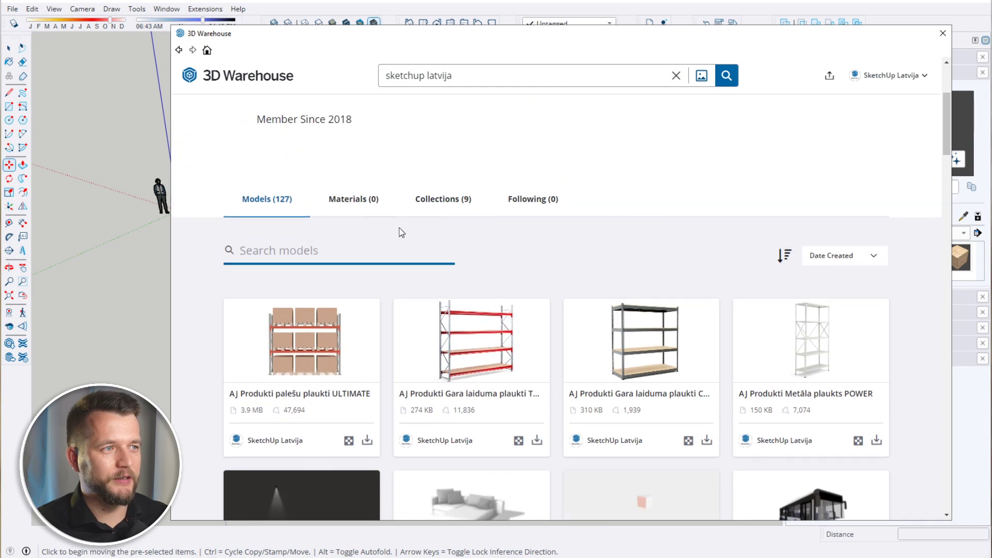
pyautogui.click(452, 198)
pyautogui.scroll(-3, 606, 343)
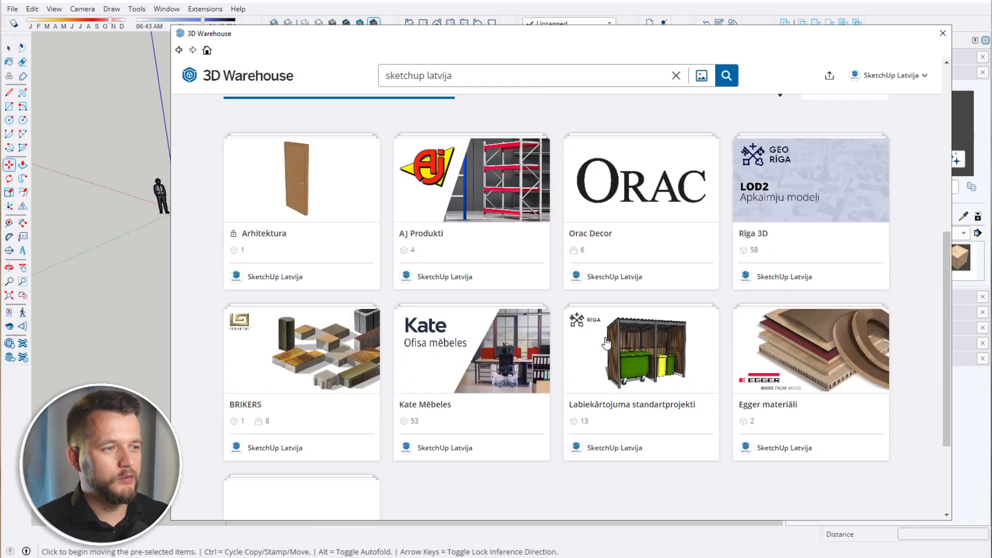
pyautogui.scroll(-2, 606, 343)
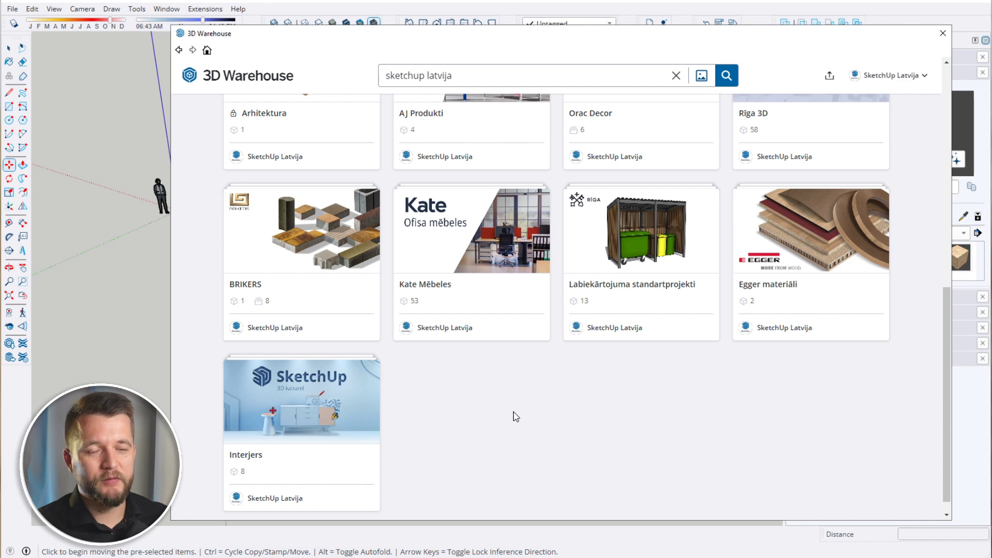
# Open the Brikers PRO sub-collection inside the BRIKERS collection and look through its concrete block models
pyautogui.click(310, 247)
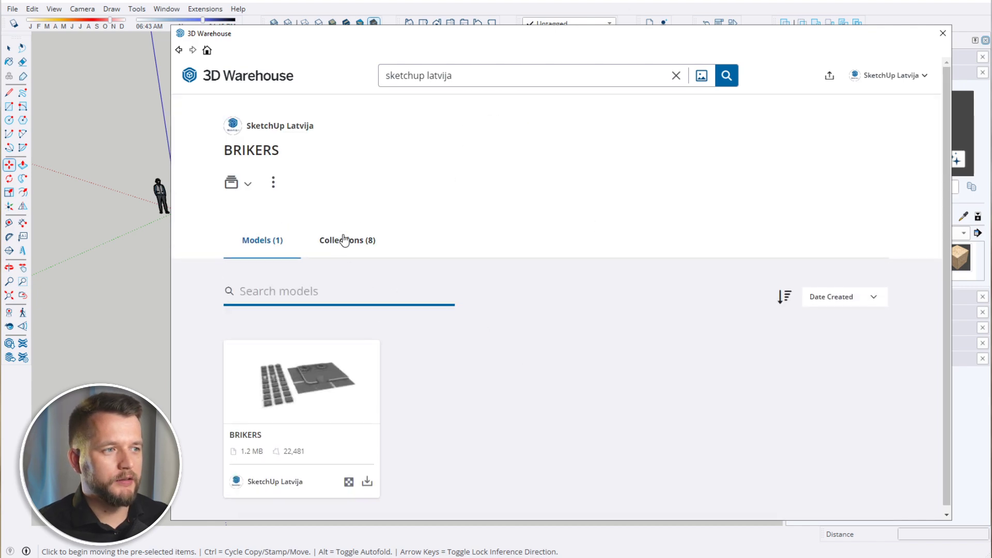
pyautogui.click(345, 239)
pyautogui.scroll(-3, 537, 297)
pyautogui.click(772, 362)
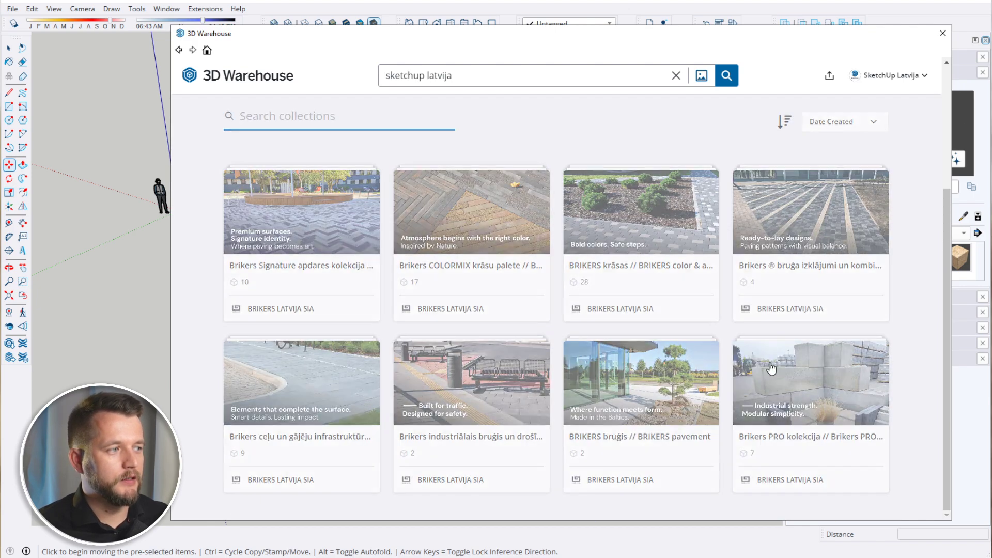
pyautogui.scroll(-2, 408, 294)
pyautogui.scroll(2, 351, 259)
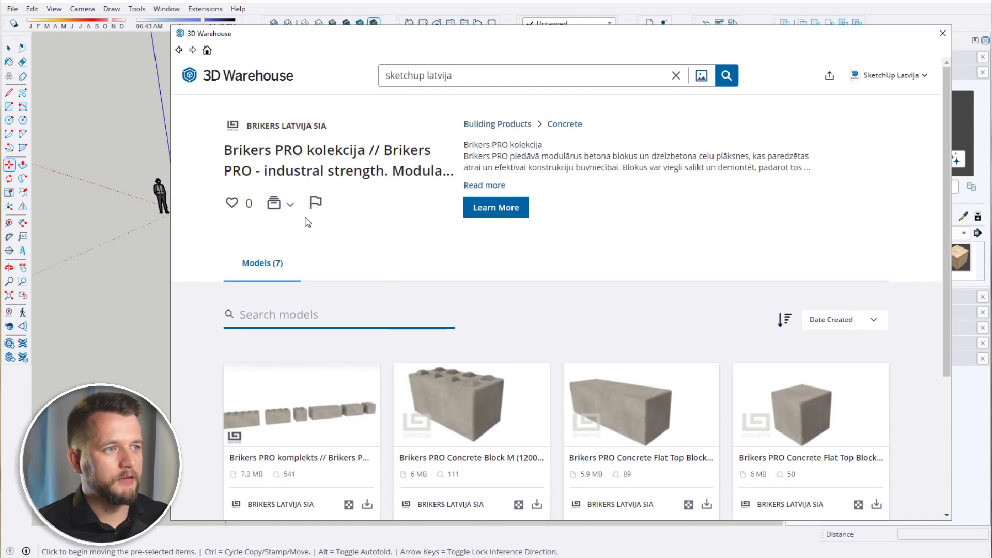
pyautogui.scroll(-4, 414, 289)
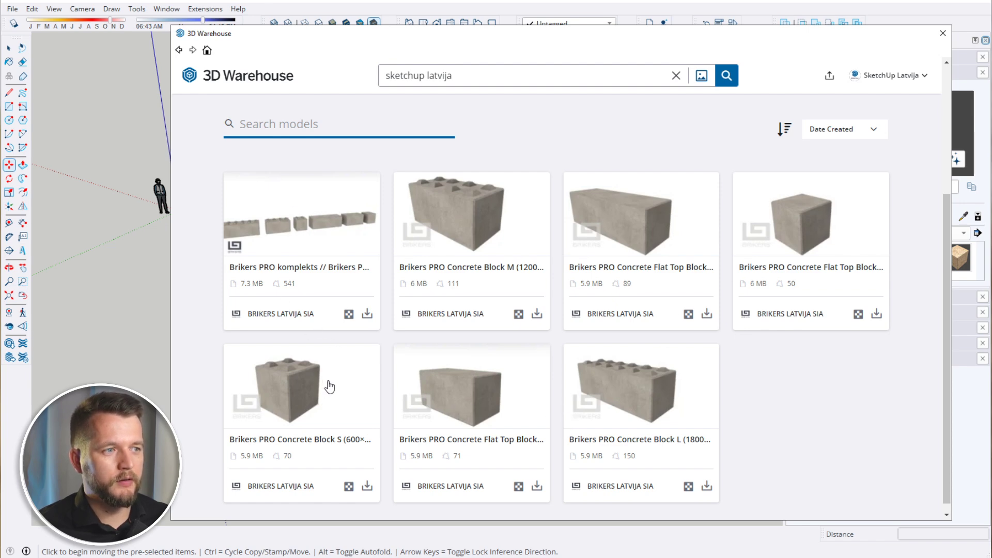
# Load the Brikers PRO komplekts block set directly into the SketchUp model and place it beyond the door
pyautogui.click(367, 318)
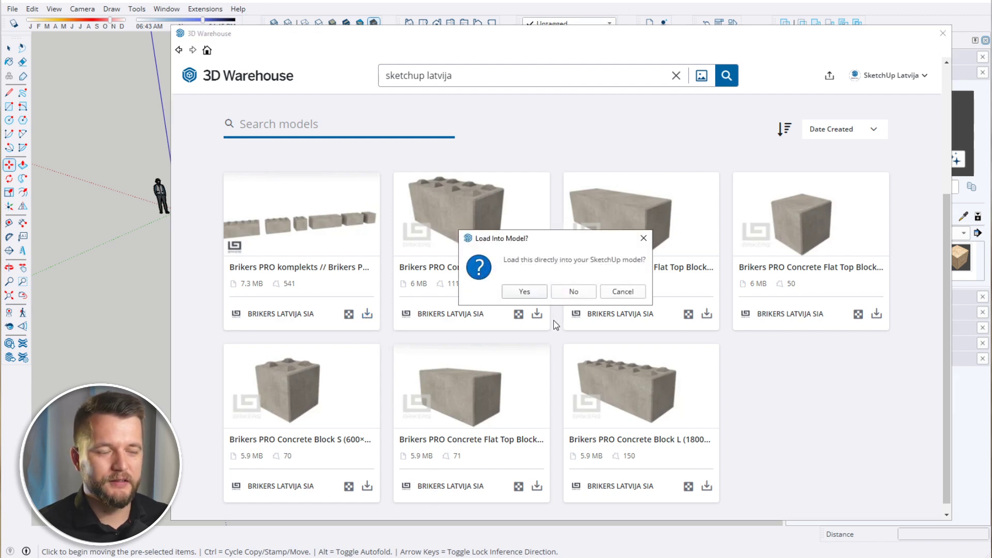
pyautogui.click(524, 292)
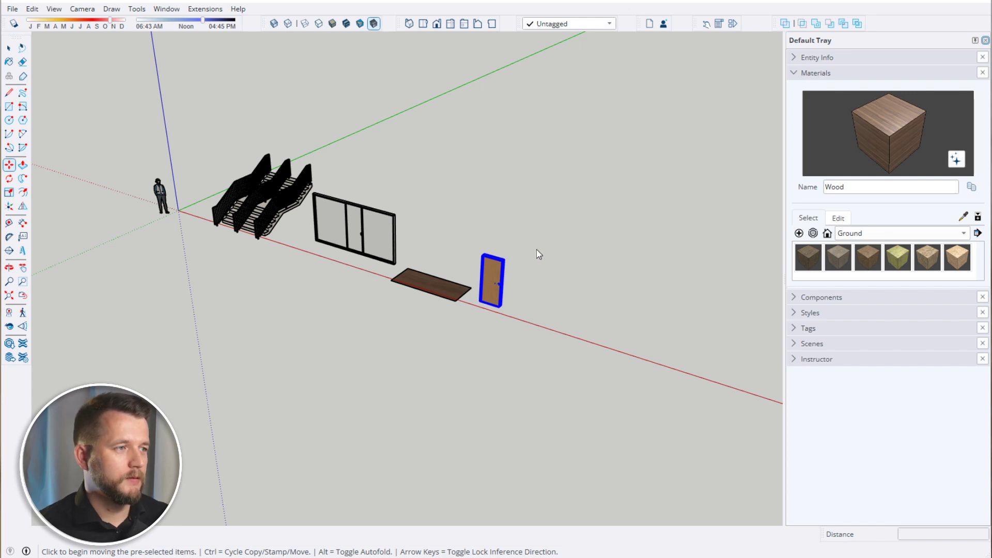
pyautogui.click(533, 261)
pyautogui.press('space')
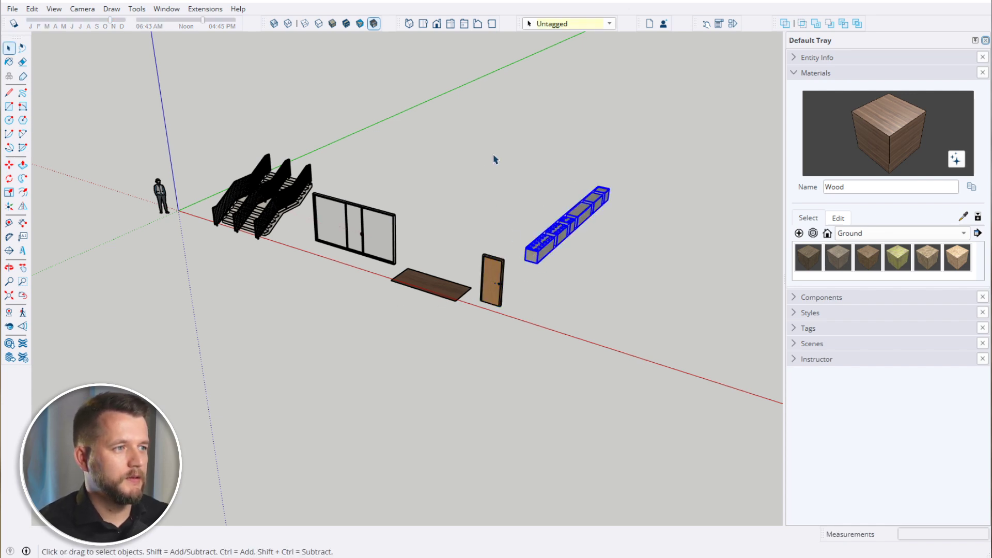
# Delete the stairs, window, wooden panel, door and scale figure, keeping only the concrete block set
pyautogui.moveTo(207, 338); pyautogui.dragTo(208, 338)
pyautogui.press('Delete')
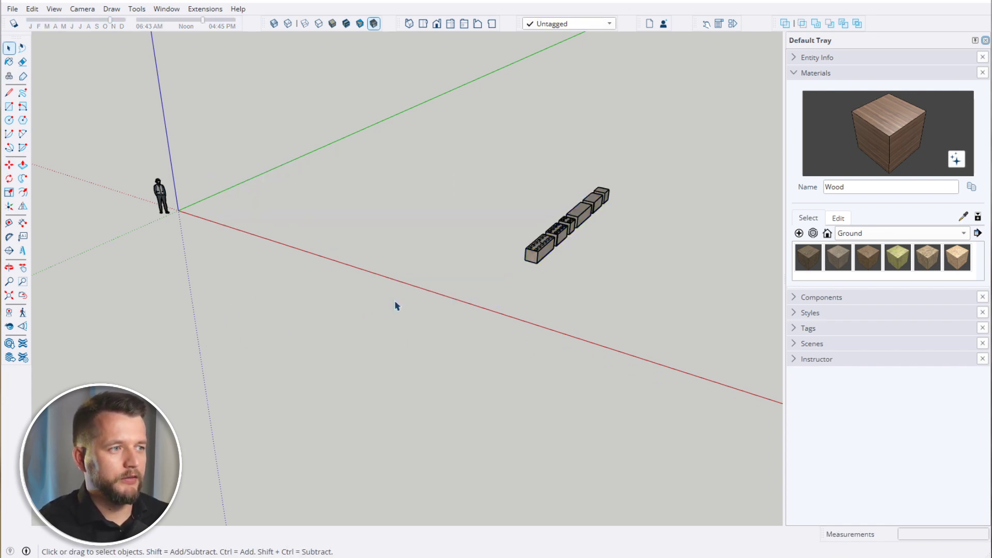
pyautogui.click(558, 234)
pyautogui.moveTo(258, 147); pyautogui.dragTo(111, 217)
pyautogui.press('Delete')
# Move the concrete block set next to the origin, alongside the green axis
pyautogui.click(550, 252)
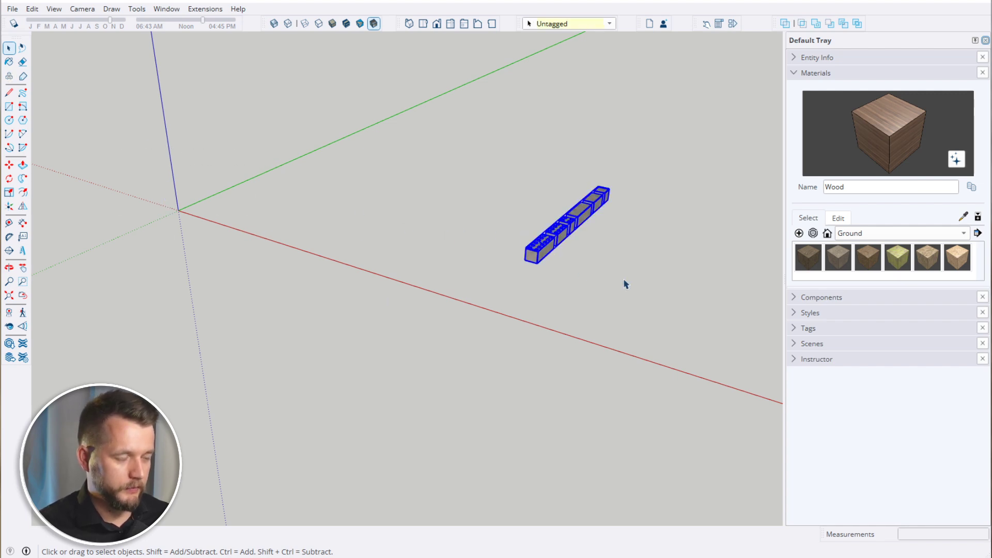
pyautogui.press('m')
pyautogui.click(648, 286)
pyautogui.click(274, 230)
pyautogui.press('space')
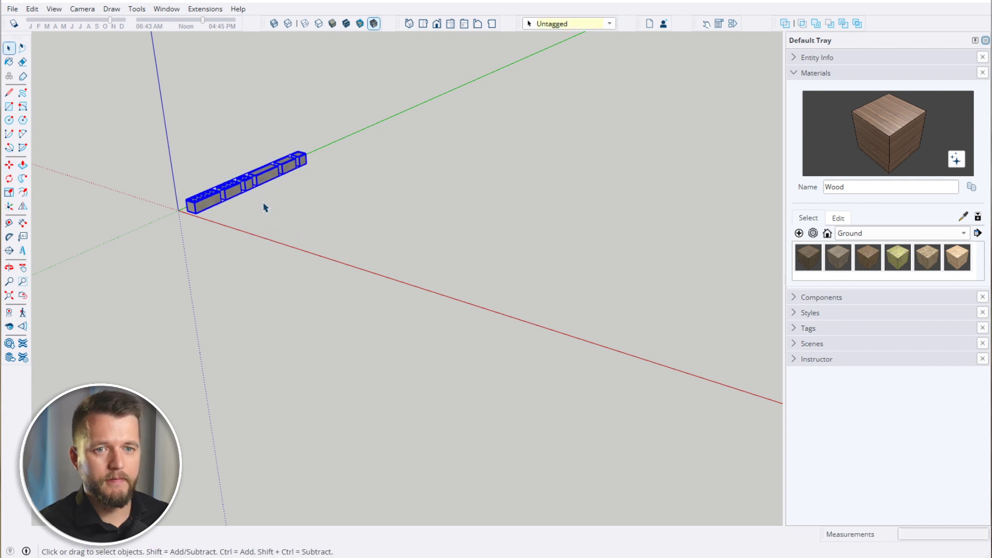
# Explode the concrete block set into its individual block components
pyautogui.scroll(4, 228, 186)
pyautogui.rightClick(253, 190)
pyautogui.click(287, 284)
pyautogui.scroll(4, 243, 232)
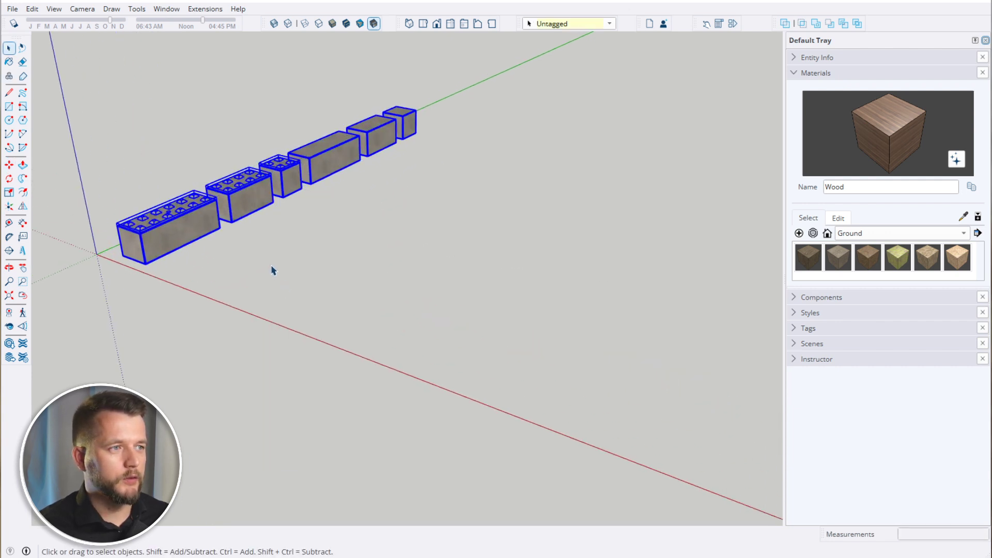
# Collapse the materials section and view the entity information of the exploded block components
pyautogui.click(824, 72)
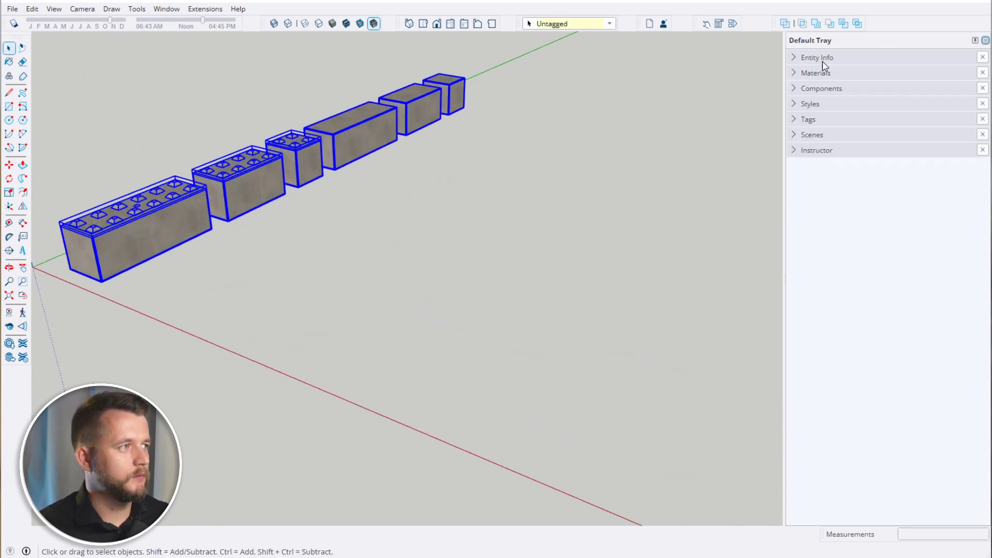
pyautogui.click(824, 59)
pyautogui.moveTo(398, 222); pyautogui.dragTo(547, 258, button='middle')
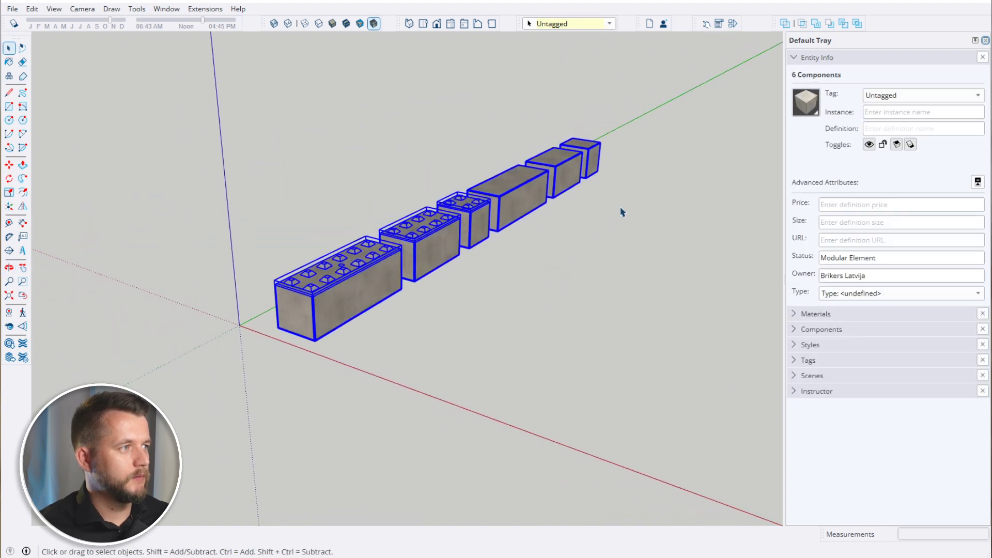
pyautogui.click(641, 127)
# Examine the Brikers PRO Concrete Block L component's geometry and entity information, and collapse the advanced attributes
pyautogui.doubleClick(341, 285)
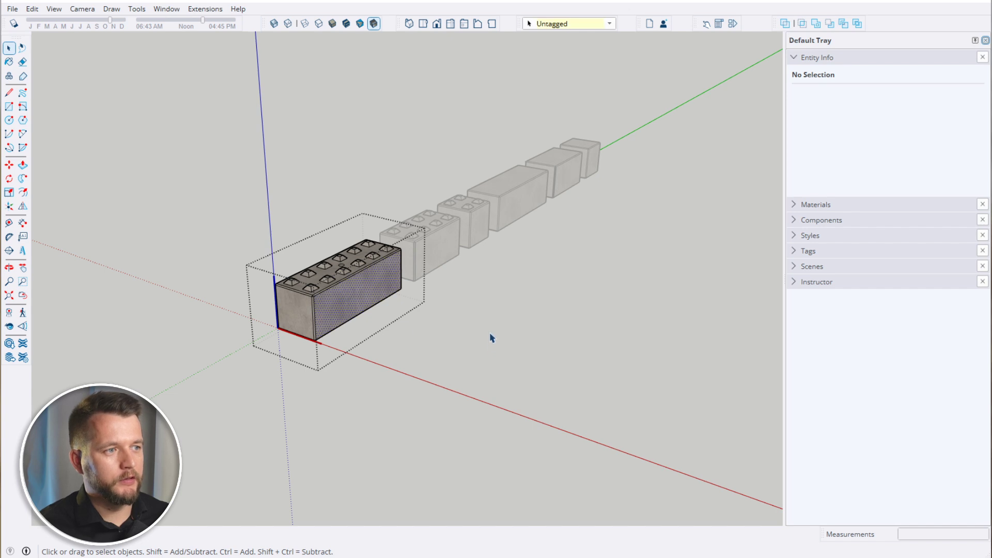
pyautogui.click(361, 298)
pyautogui.click(293, 372)
pyautogui.click(316, 280)
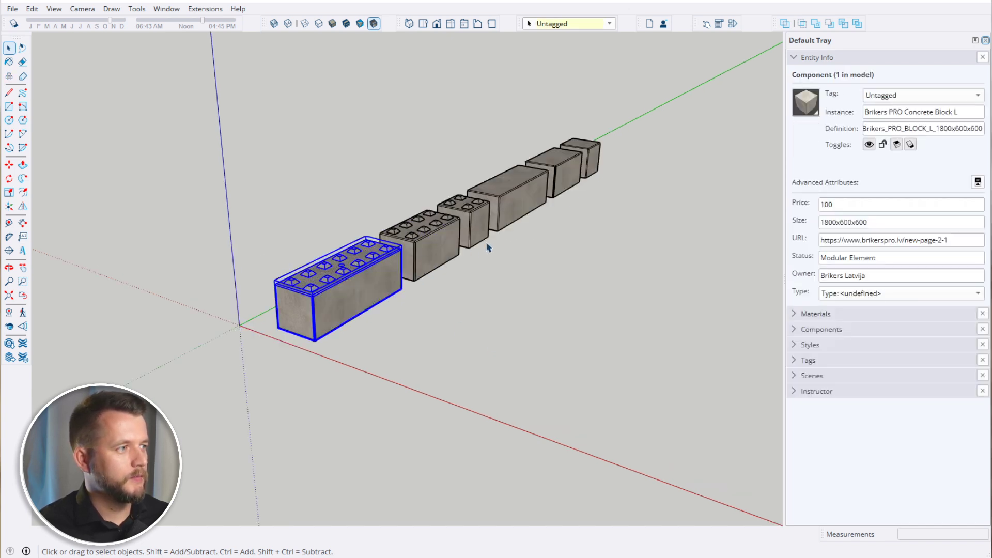
pyautogui.click(978, 181)
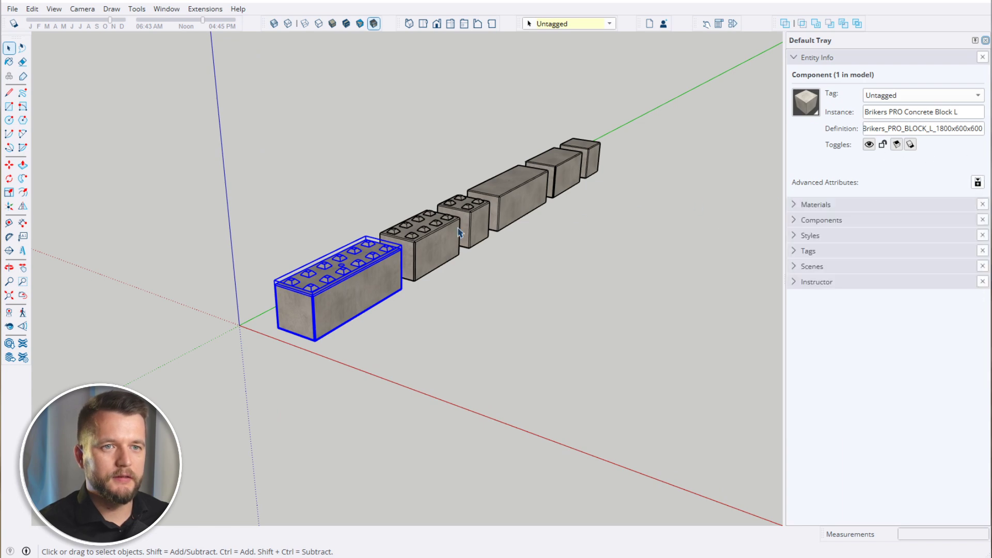
pyautogui.click(423, 252)
pyautogui.click(518, 341)
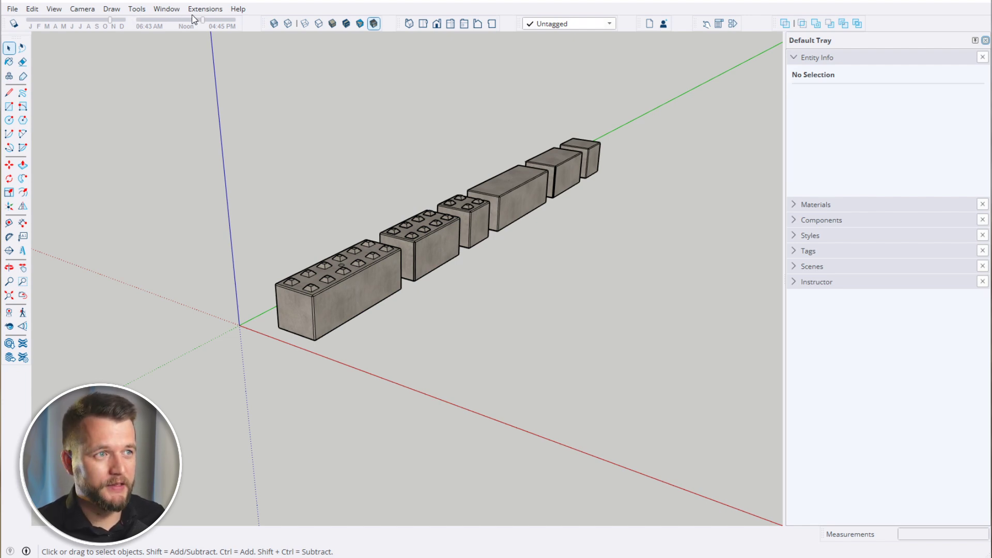
# Purge the unused items from the entire model through the Model Info statistics
pyautogui.click(166, 8)
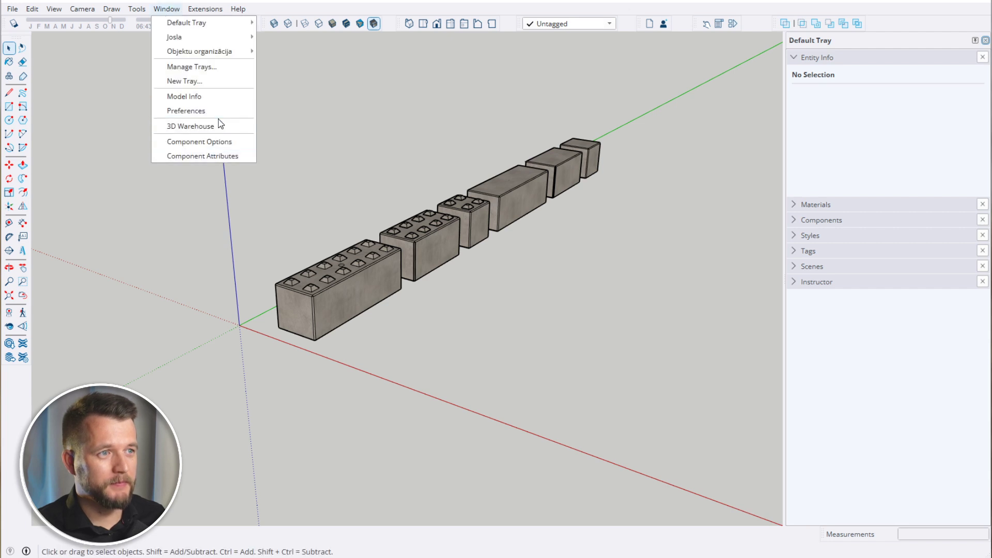
pyautogui.click(217, 96)
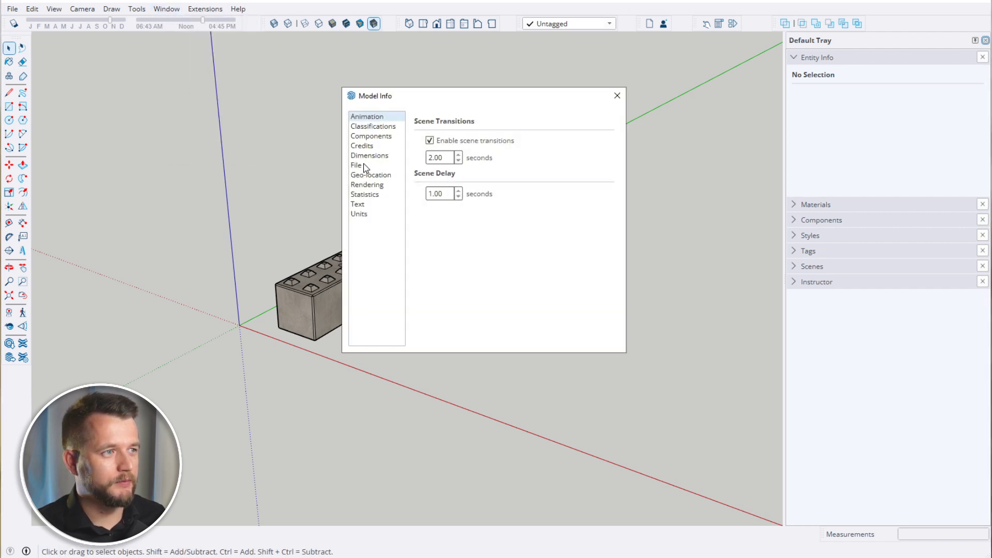
pyautogui.click(362, 195)
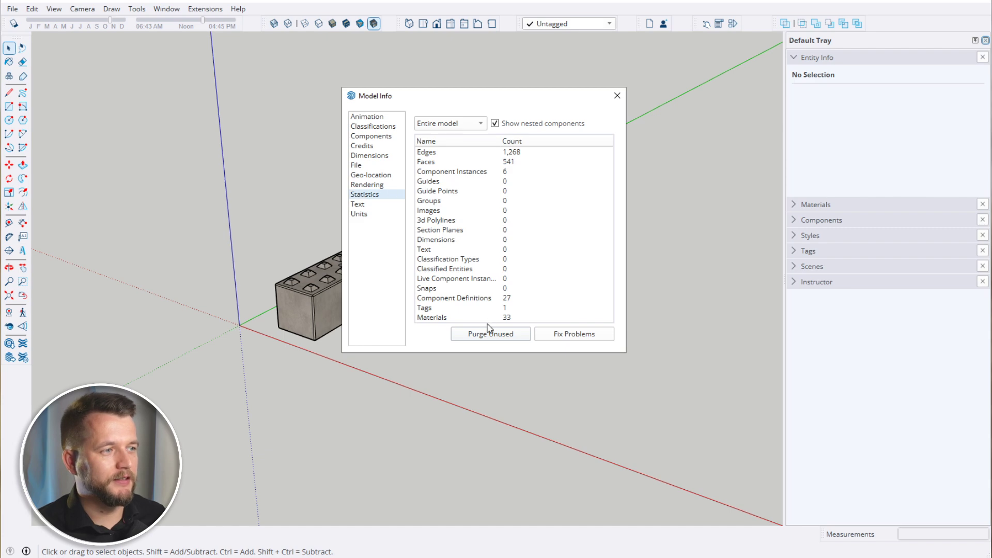
pyautogui.click(471, 335)
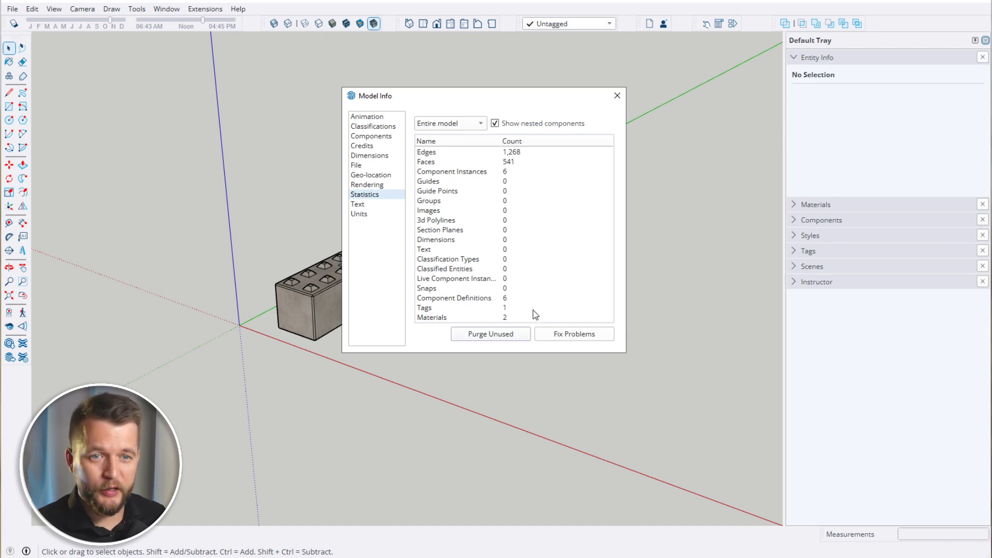
pyautogui.click(617, 96)
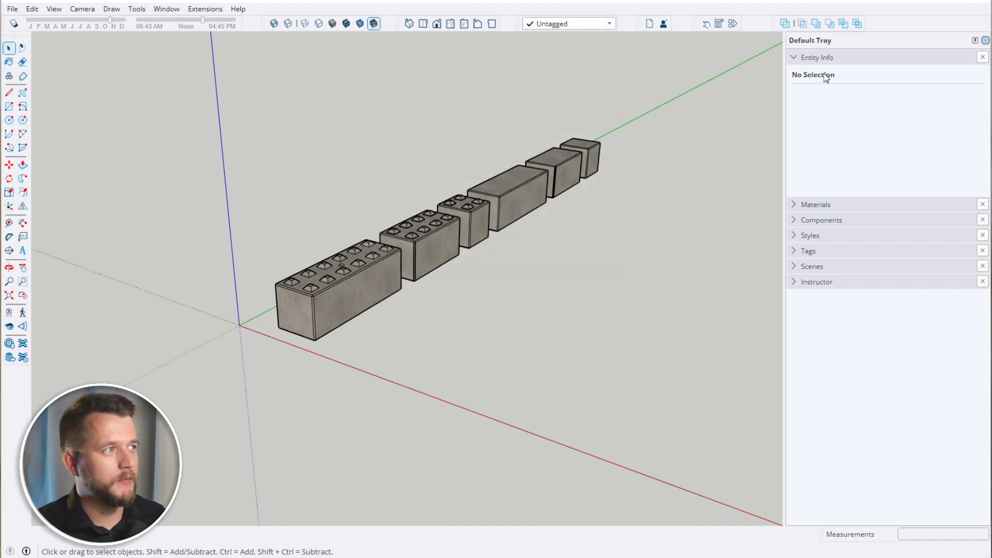
# Show the in-model components in an enlarged list and try placing the Brikers_PRO_BLOCK_FLAT_top_L_1800x600x600 block
pyautogui.click(842, 56)
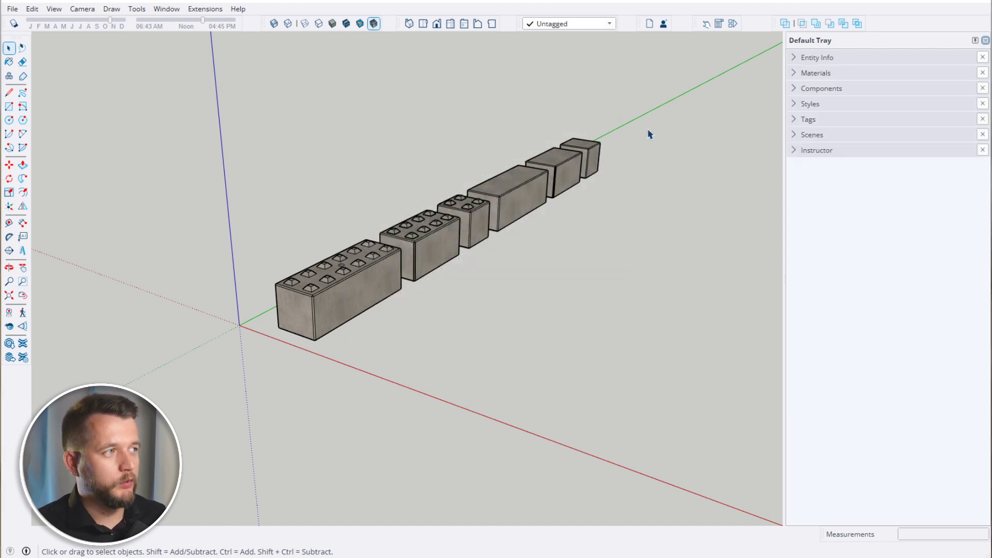
pyautogui.click(832, 89)
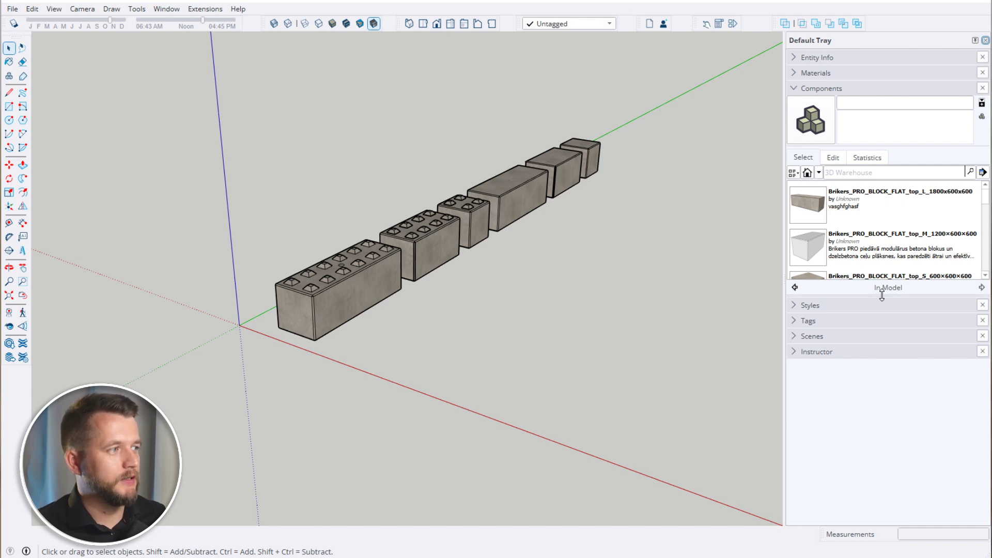
pyautogui.moveTo(881, 293); pyautogui.dragTo(861, 417)
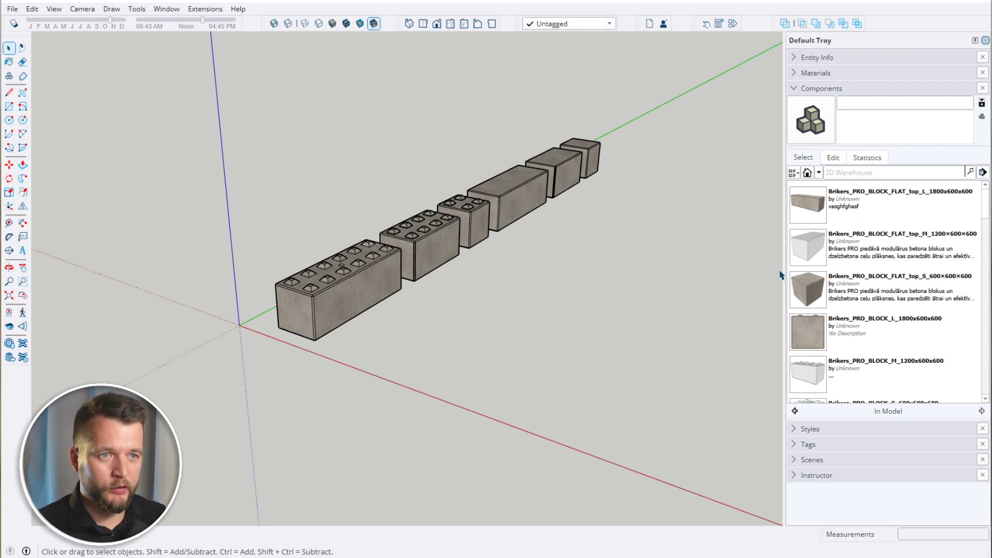
pyautogui.click(809, 205)
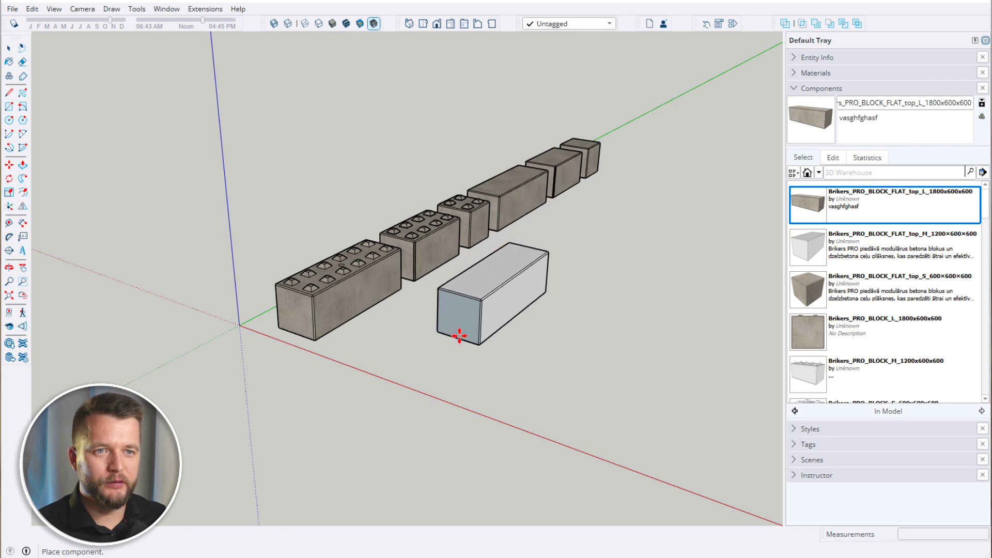
pyautogui.press('Escape')
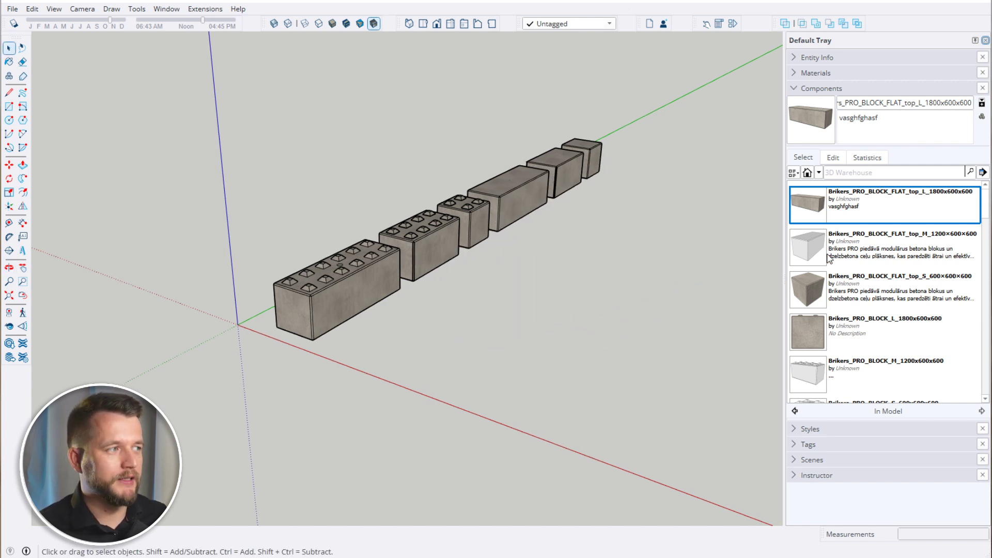
# Try placing the Brikers_PRO_BLOCK_FLAT_top_S_600×600×600 and Brikers_PRO_BLOCK_L_1800x600x600 components from the in-model list
pyautogui.click(809, 289)
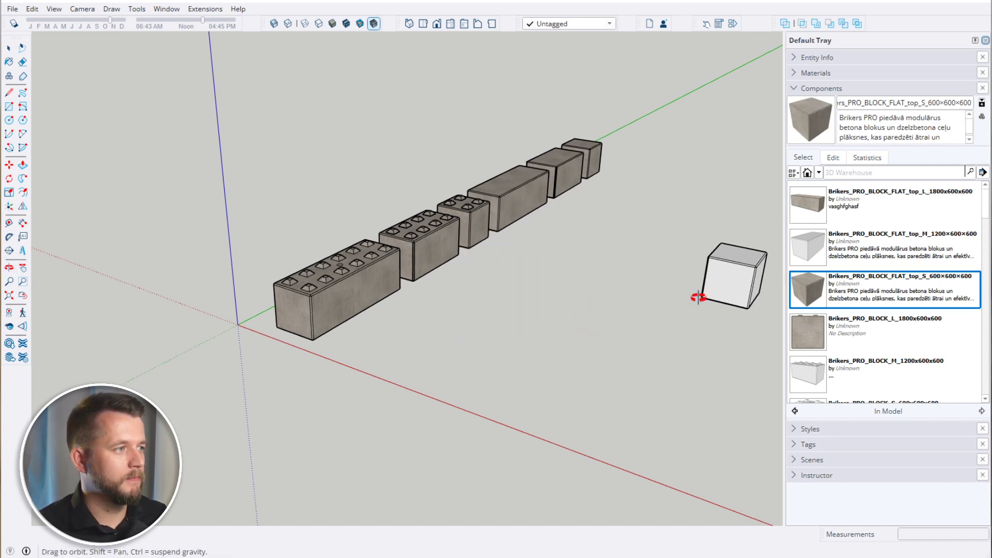
pyautogui.press('Escape')
pyautogui.click(790, 333)
pyautogui.press('Escape')
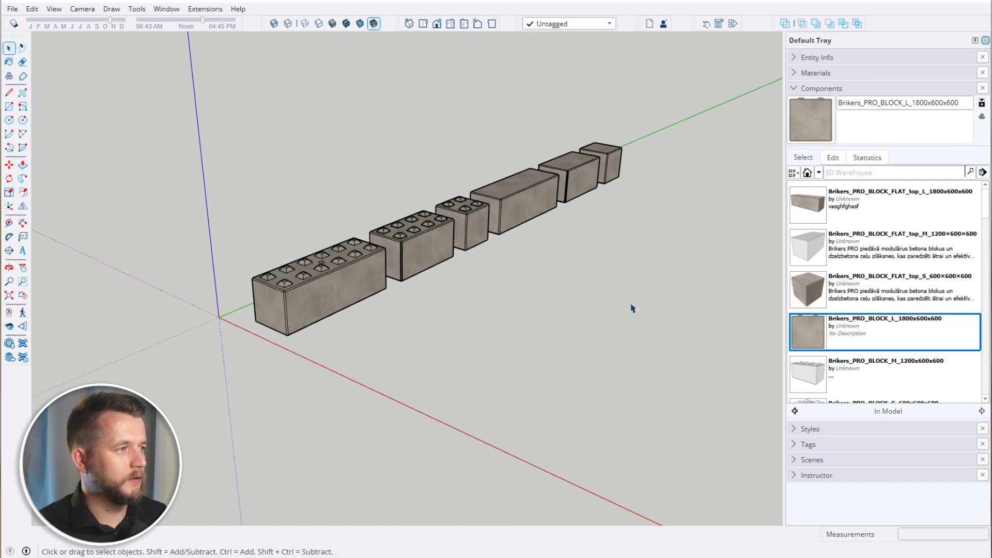
pyautogui.scroll(-1, 541, 292)
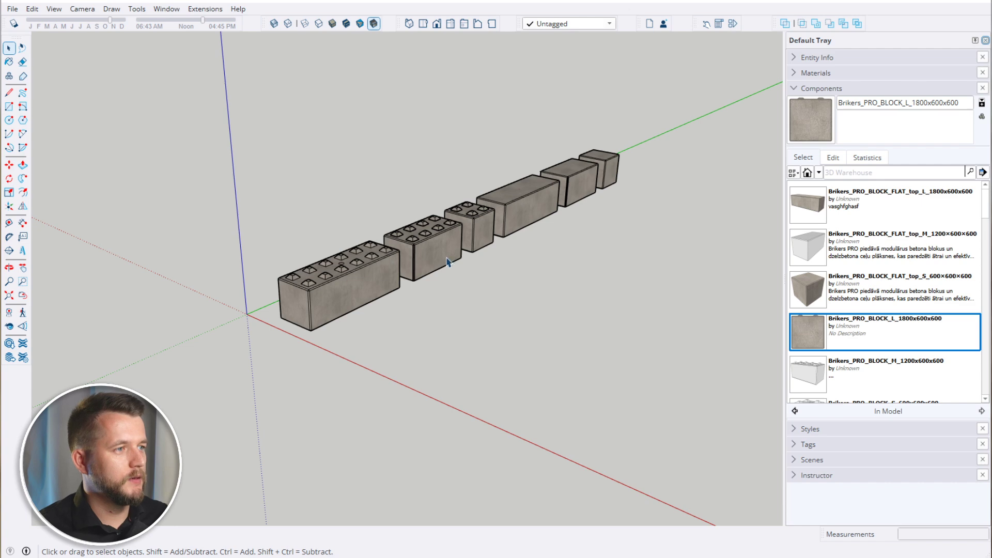
# Move the studded 1800 mm L block out of the row, beside the red axis, and collapse the Components section
pyautogui.click(364, 305)
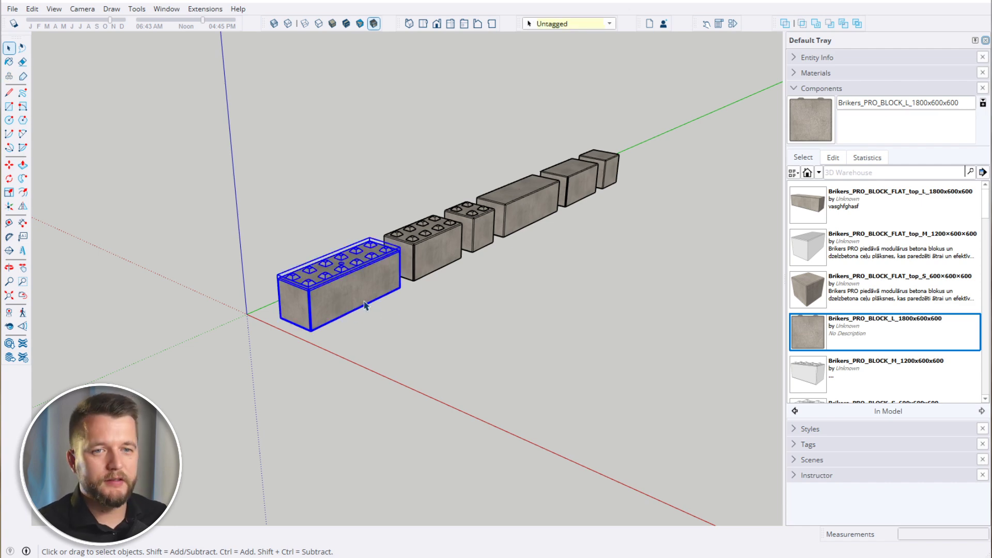
pyautogui.scroll(2, 361, 301)
pyautogui.moveTo(357, 293); pyautogui.dragTo(336, 266, button='middle')
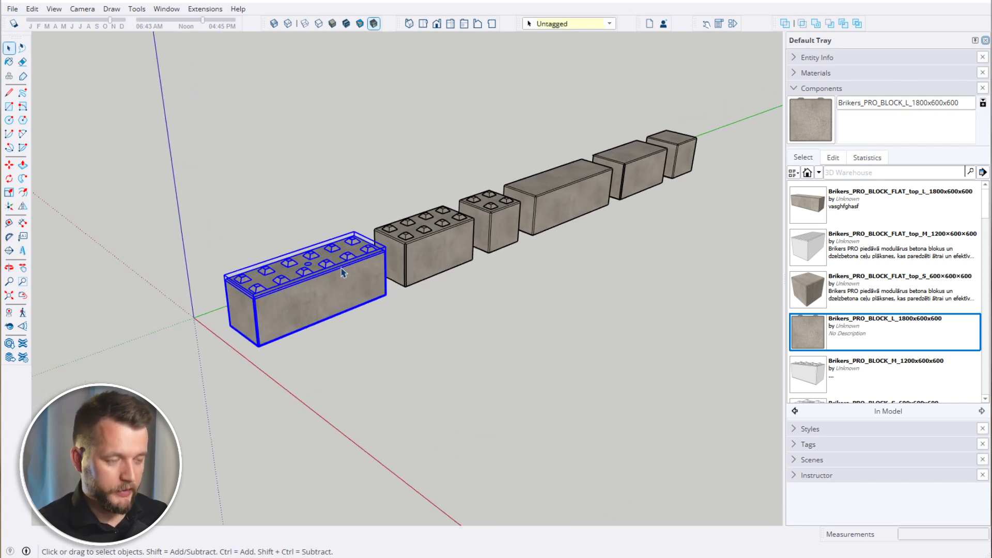
pyautogui.scroll(2, 331, 271)
pyautogui.press('m')
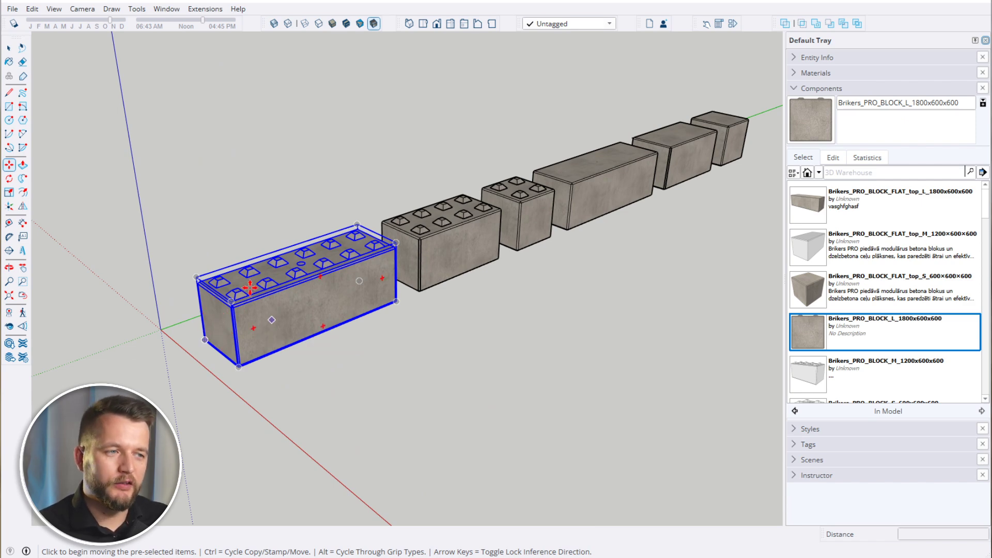
pyautogui.scroll(1, 212, 300)
pyautogui.scroll(2, 227, 315)
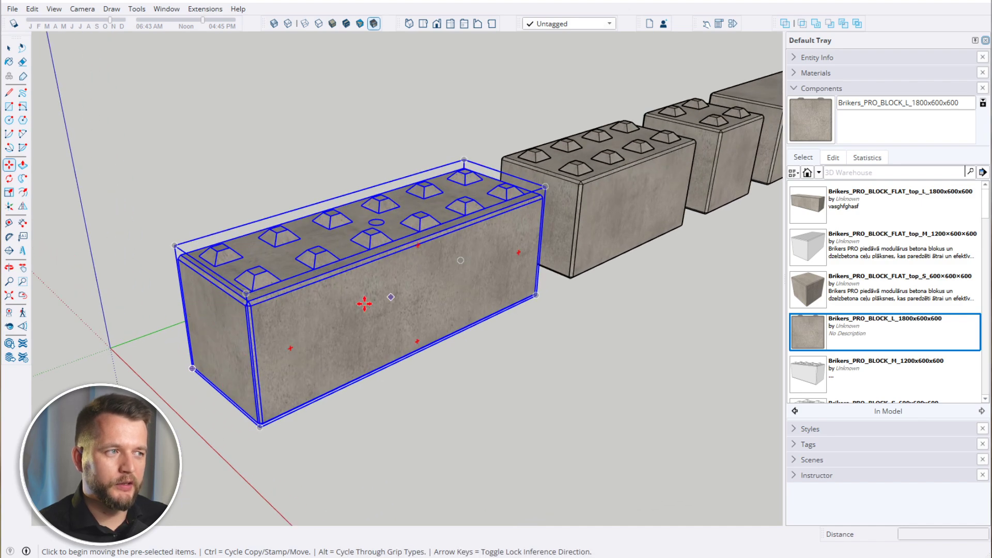
pyautogui.scroll(2, 230, 319)
pyautogui.scroll(5, 230, 319)
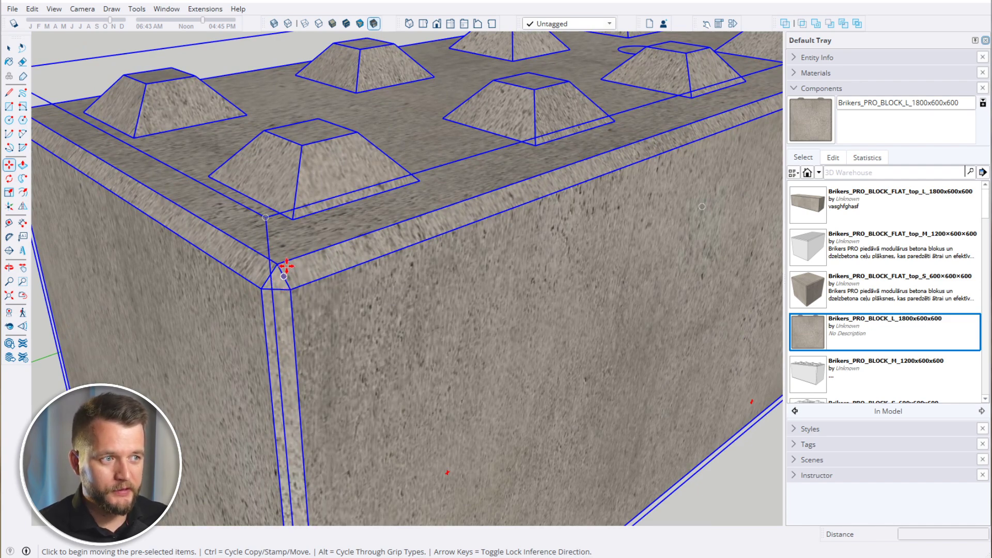
pyautogui.scroll(-6, 285, 269)
pyautogui.scroll(-8, 287, 262)
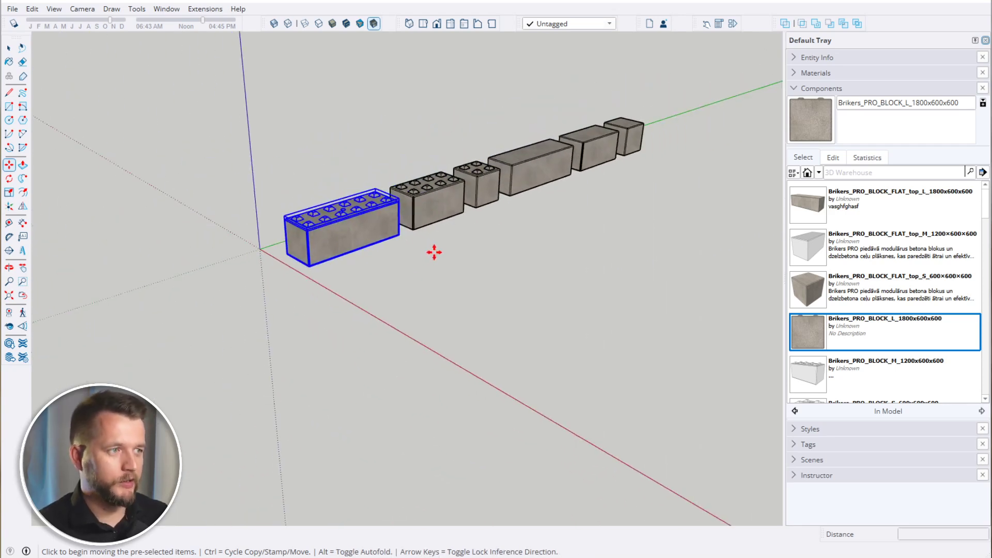
pyautogui.click(436, 250)
pyautogui.press('Escape')
pyautogui.scroll(10, 361, 317)
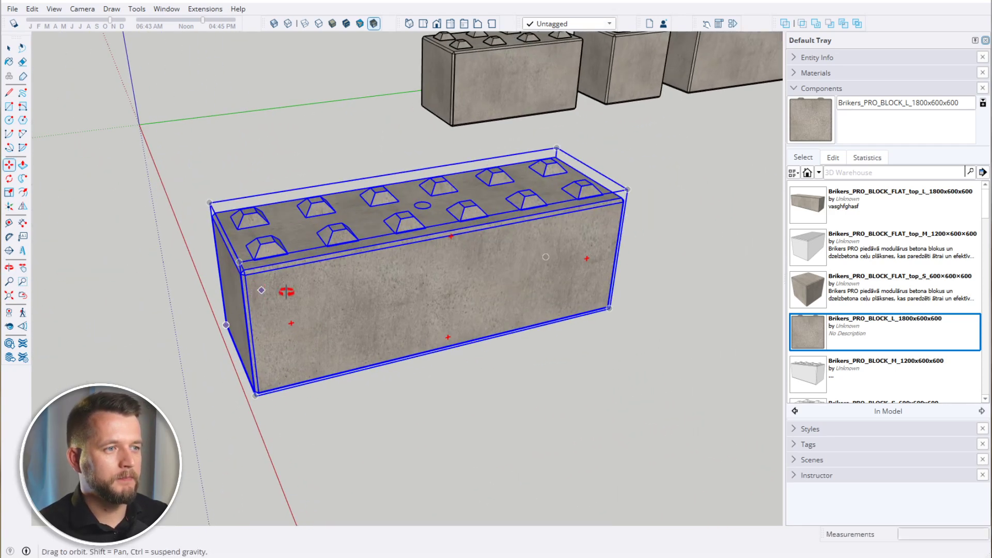
pyautogui.click(847, 91)
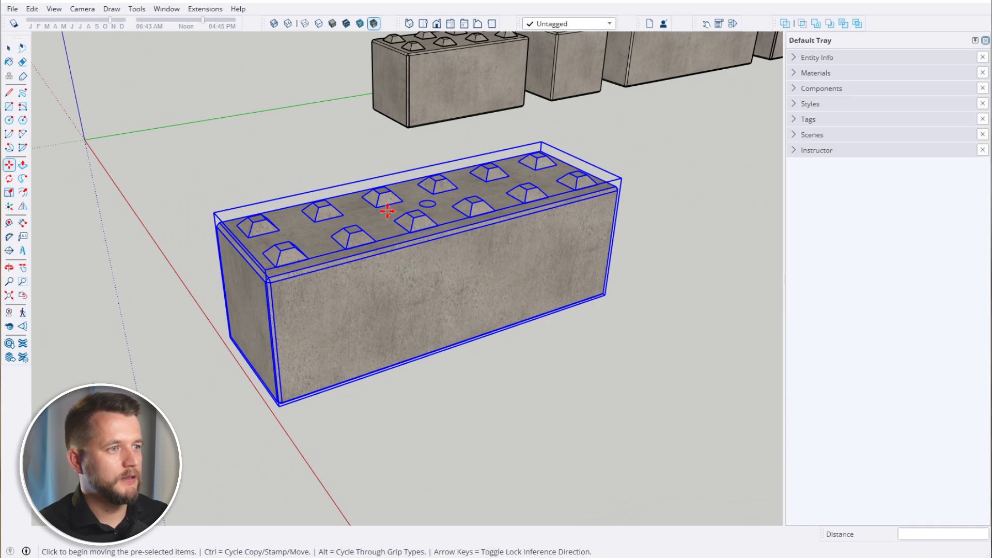
# Try copying the L block 1800 mm along the green direction, end to end with the original, and delete the copy
pyautogui.click(266, 267)
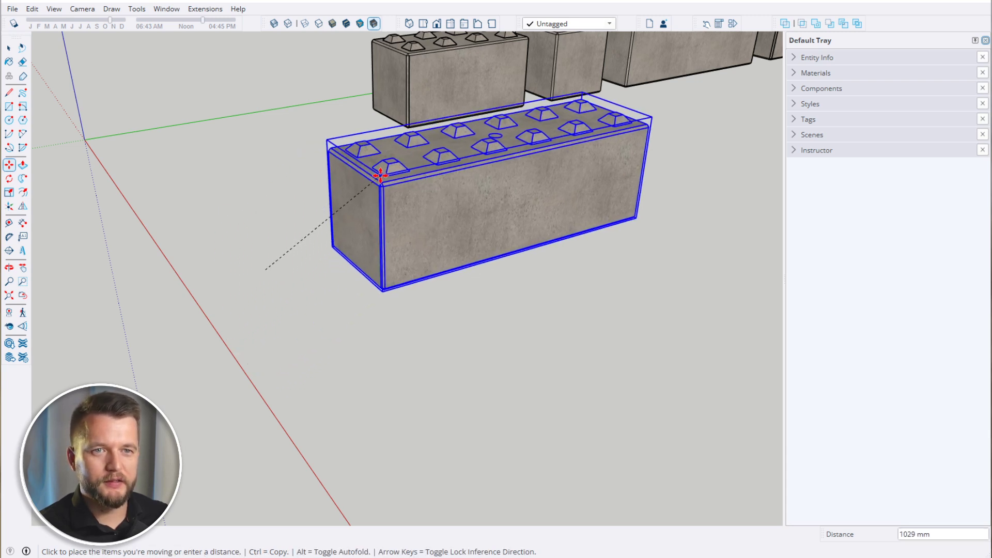
pyautogui.press('ctrl')
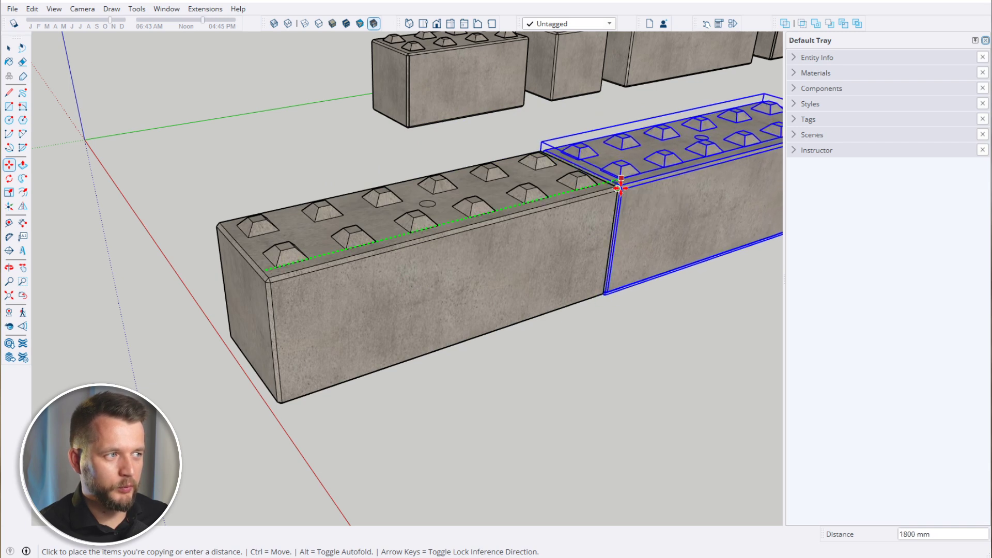
pyautogui.click(619, 187)
pyautogui.moveTo(630, 227); pyautogui.dragTo(485, 244, button='middle')
pyautogui.scroll(6, 486, 243)
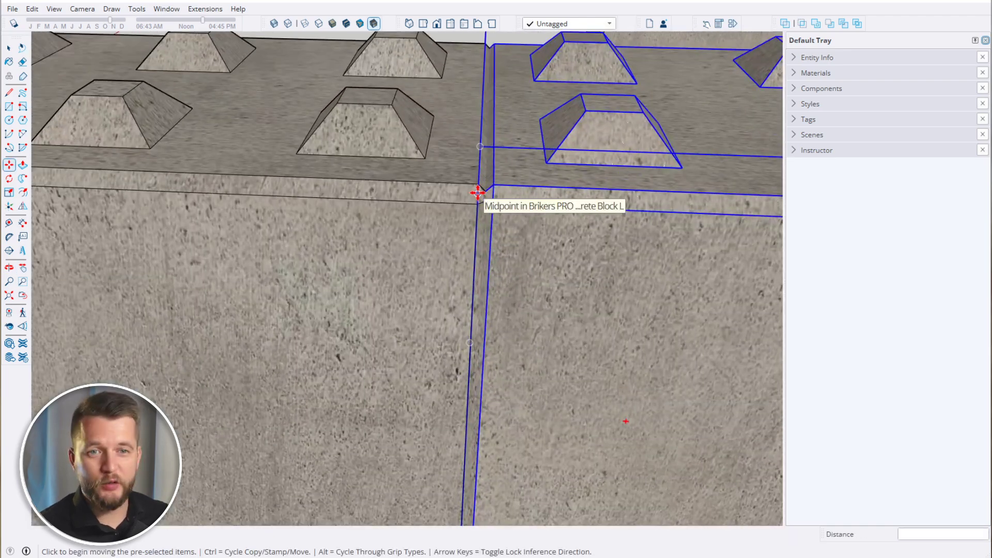
pyautogui.scroll(-5, 465, 207)
pyautogui.scroll(-6, 444, 244)
pyautogui.press('Delete')
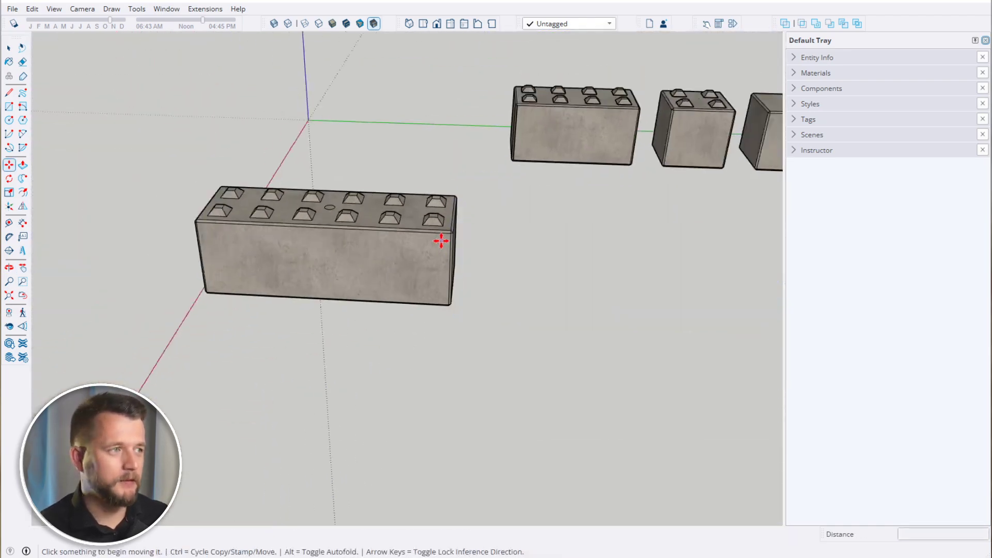
# Open the studded L block component for editing and group all of its geometry
pyautogui.moveTo(442, 243); pyautogui.dragTo(631, 296, button='middle')
pyautogui.scroll(-3, 631, 297)
pyautogui.press('space')
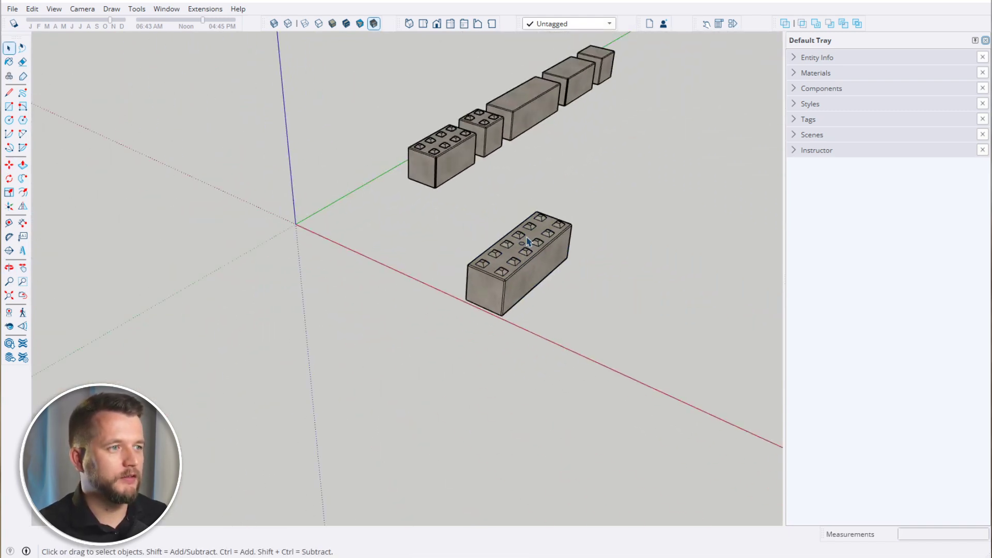
pyautogui.click(486, 268)
pyautogui.moveTo(485, 267); pyautogui.dragTo(572, 295, button='middle')
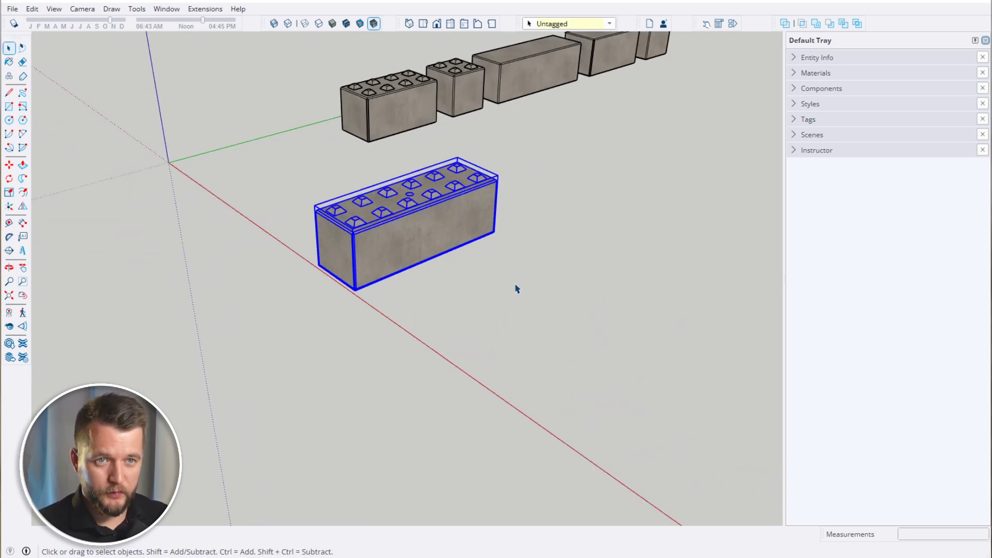
pyautogui.scroll(3, 388, 201)
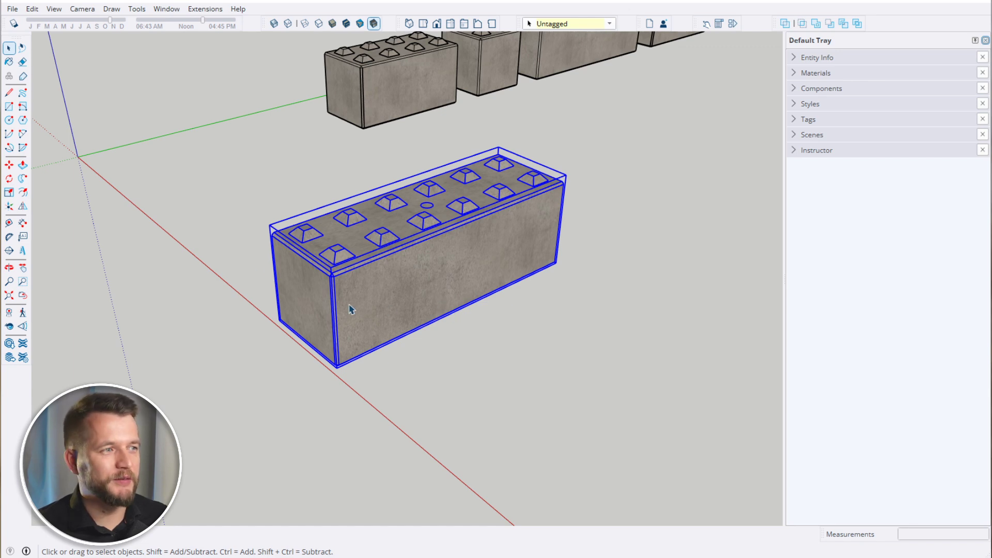
pyautogui.doubleClick(415, 236)
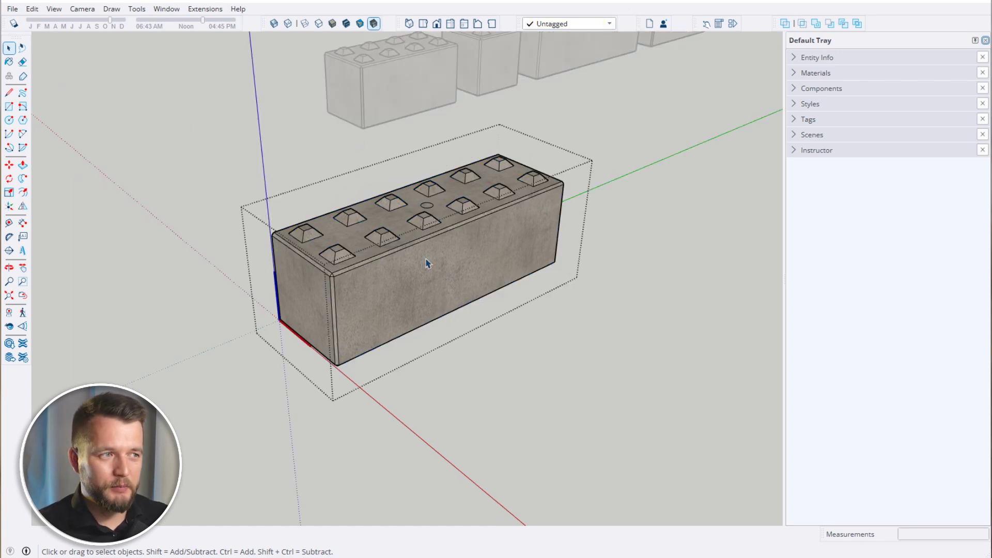
pyautogui.click(359, 278)
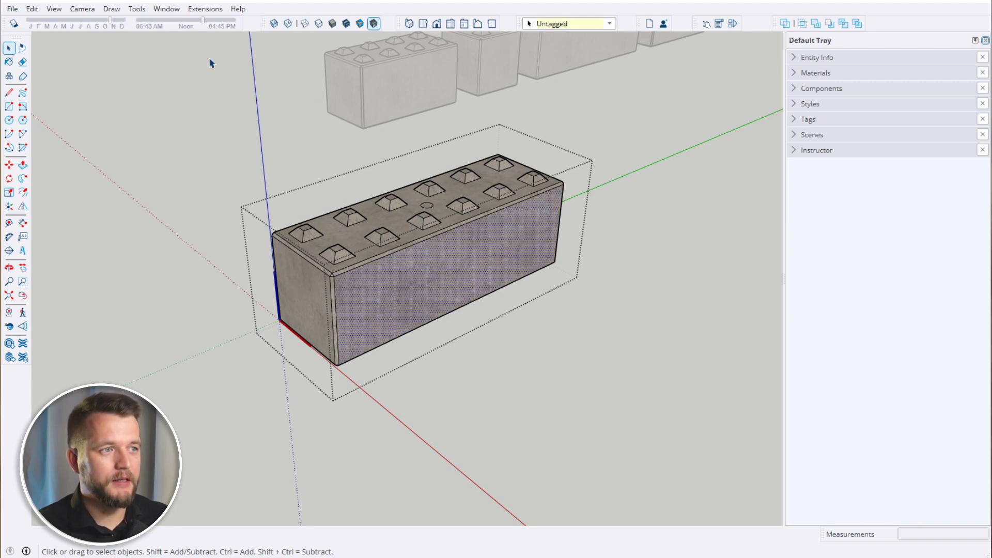
pyautogui.moveTo(199, 67); pyautogui.dragTo(675, 423)
pyautogui.moveTo(159, 76); pyautogui.dragTo(669, 409)
pyautogui.rightClick(431, 199)
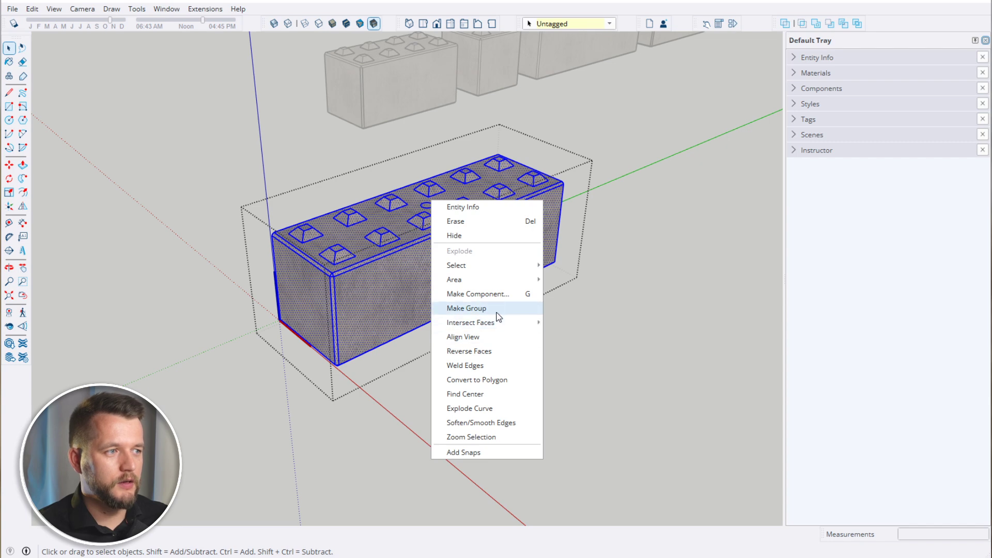
pyautogui.click(466, 308)
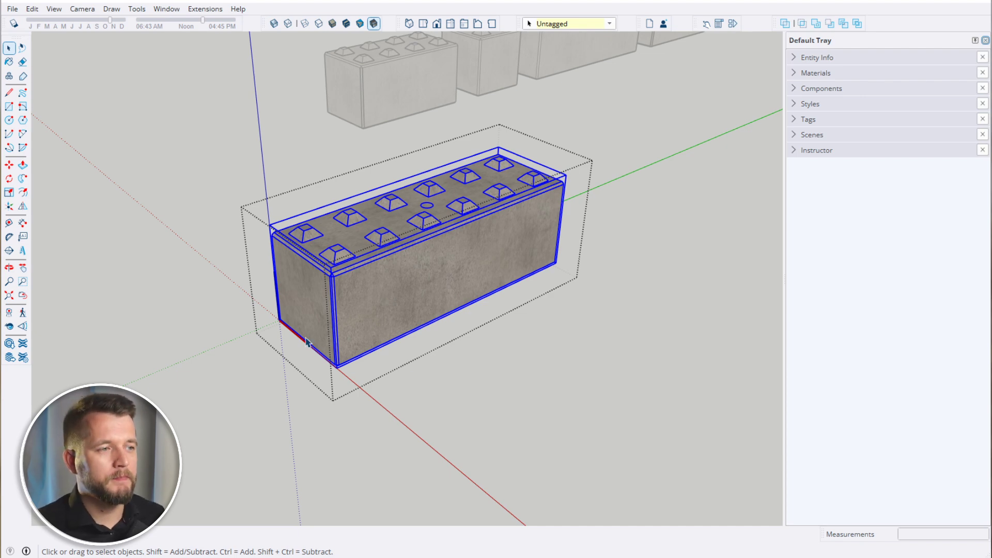
pyautogui.moveTo(306, 342); pyautogui.dragTo(566, 277, button='middle')
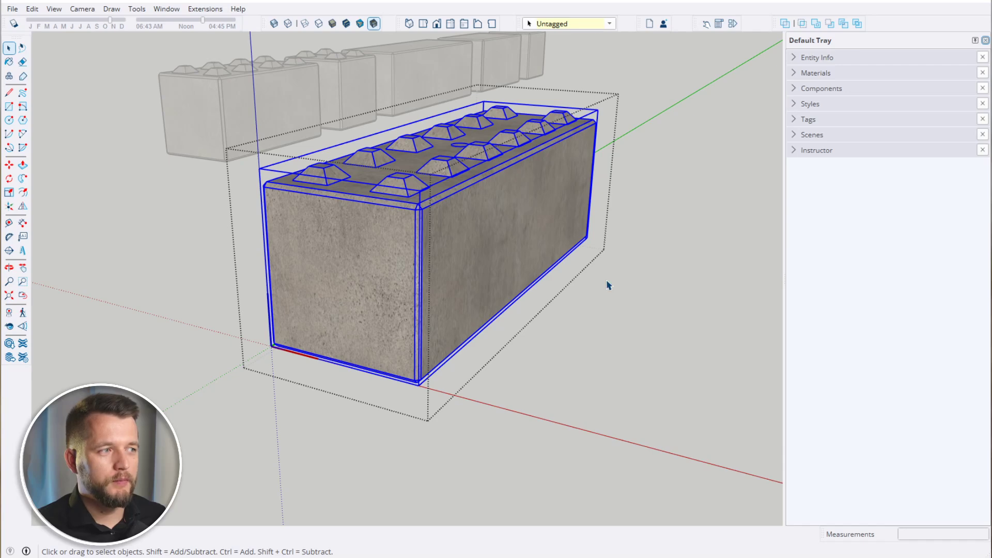
pyautogui.rightClick(640, 193)
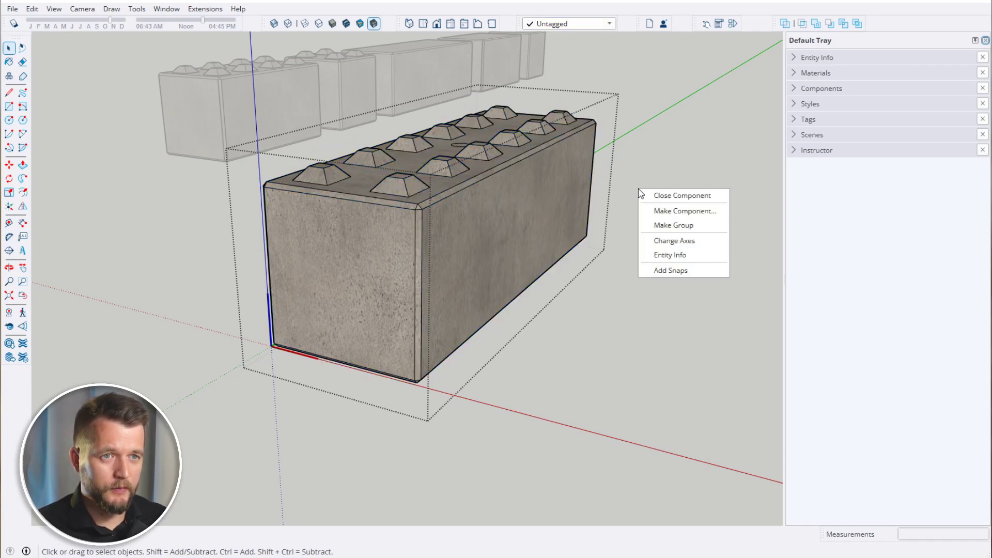
pyautogui.click(671, 270)
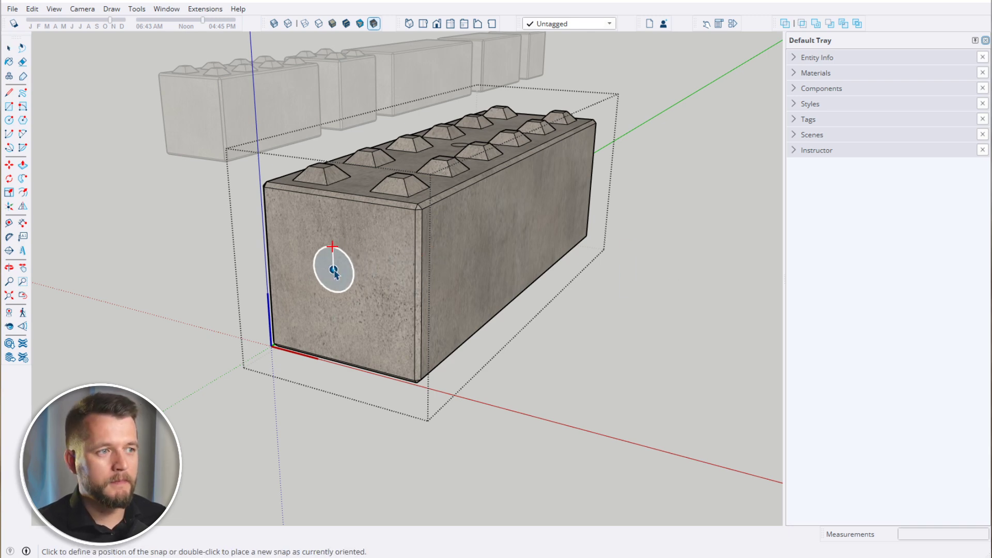
pyautogui.moveTo(361, 270); pyautogui.dragTo(411, 267, button='middle')
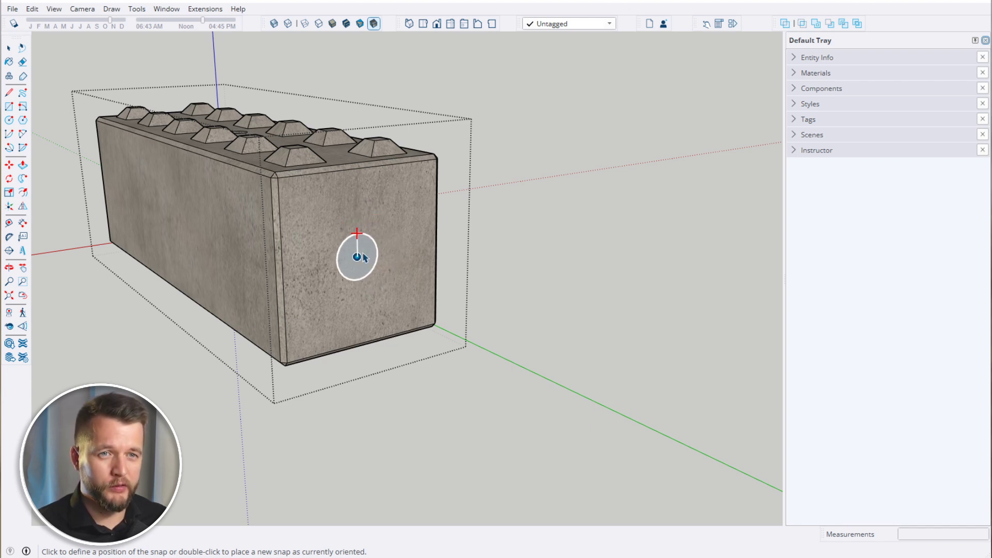
pyautogui.scroll(-2, 359, 253)
# Draw a diagonal guide line from corner to corner on both end faces of the L block
pyautogui.press('l')
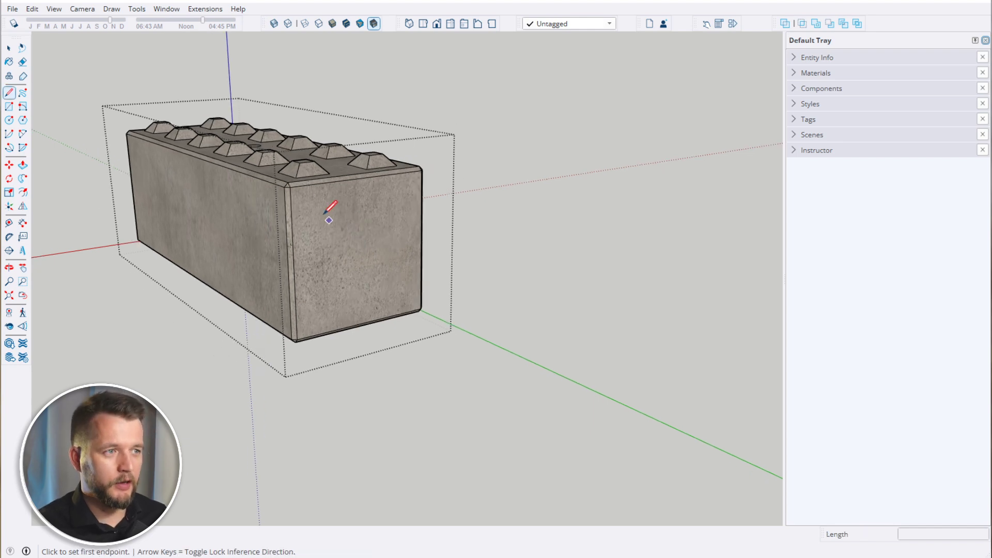
pyautogui.click(286, 183)
pyautogui.scroll(2, 420, 309)
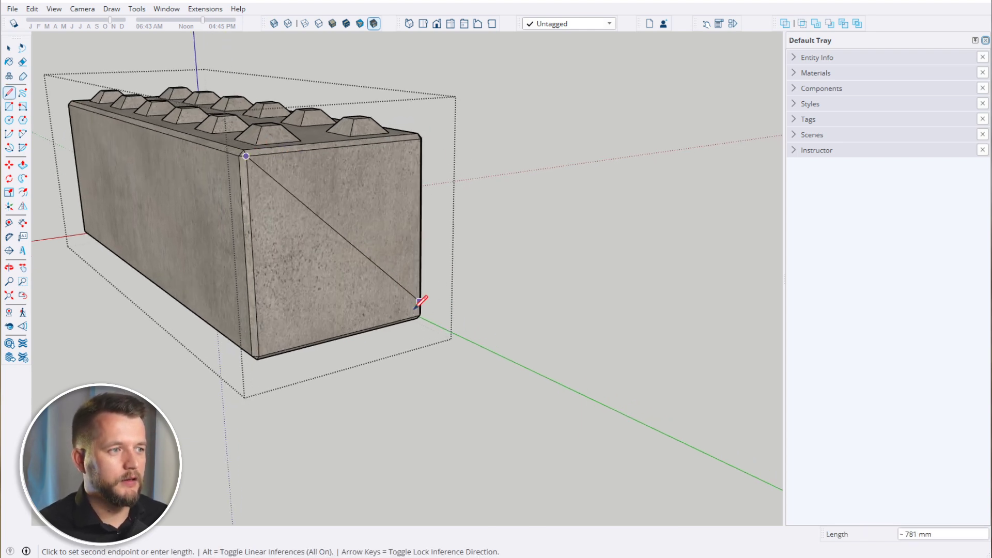
pyautogui.click(419, 314)
pyautogui.moveTo(207, 264); pyautogui.dragTo(365, 376, button='middle')
pyautogui.scroll(3, 333, 405)
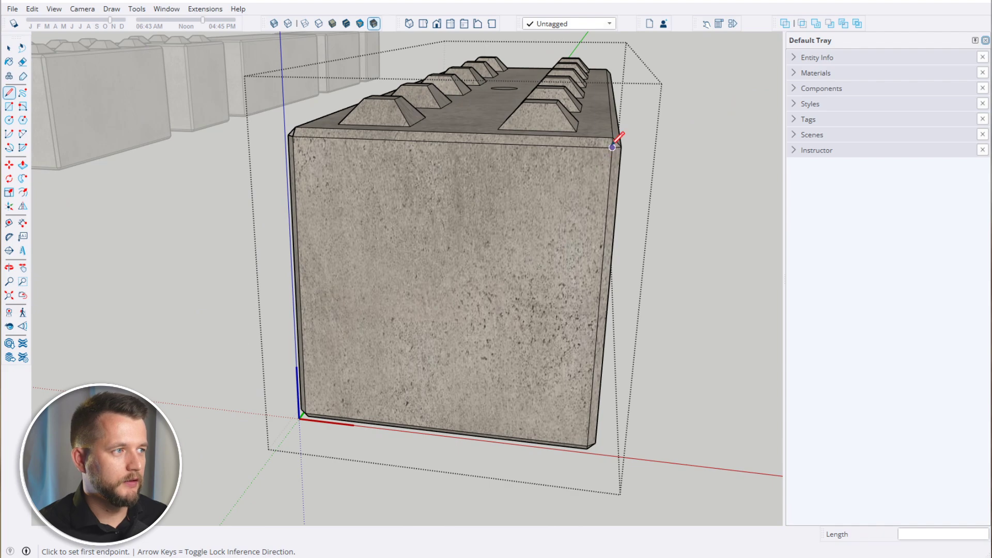
pyautogui.click(612, 147)
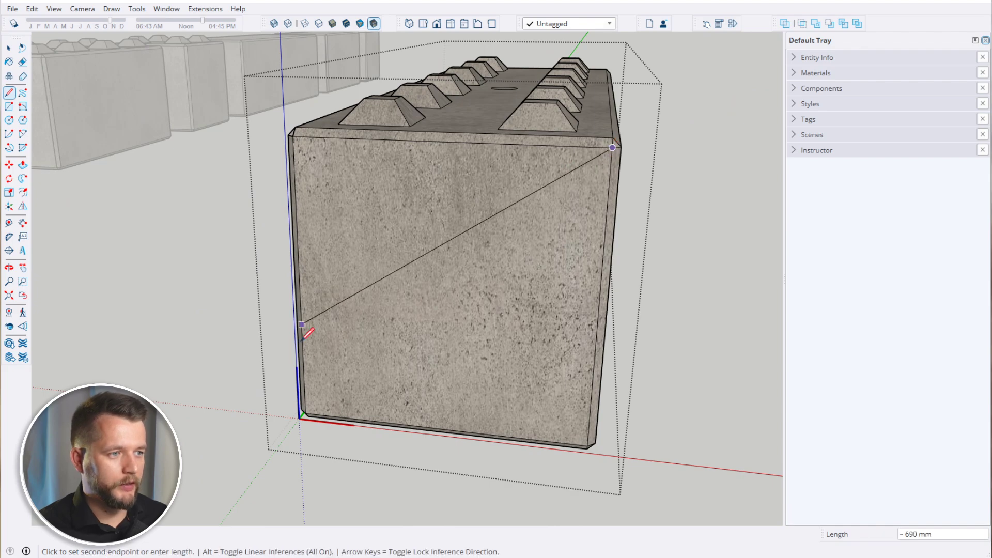
pyautogui.click(305, 413)
pyautogui.scroll(-3, 305, 413)
pyautogui.press('space')
# Add a snap at the midpoint of the diagonal line on each end face of the L block
pyautogui.rightClick(657, 213)
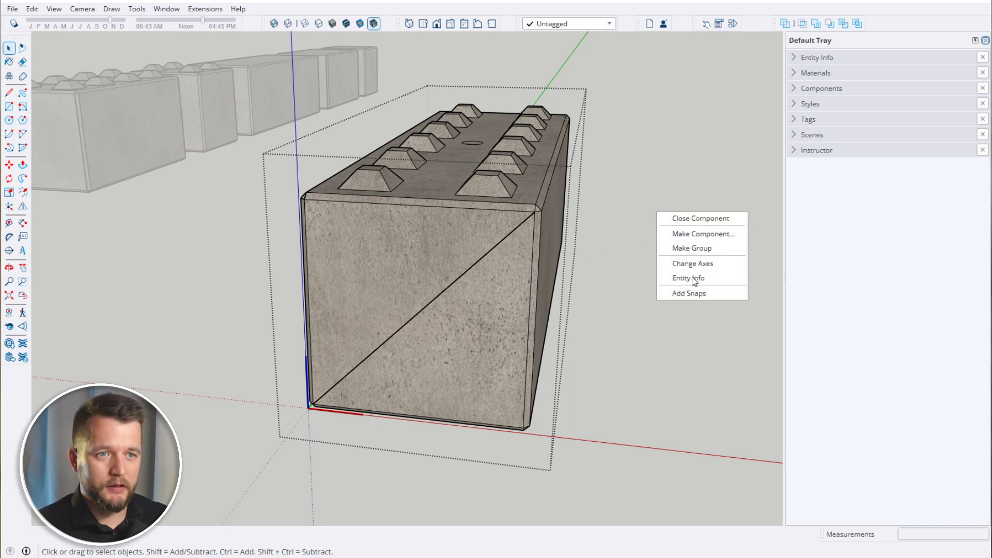
pyautogui.click(695, 294)
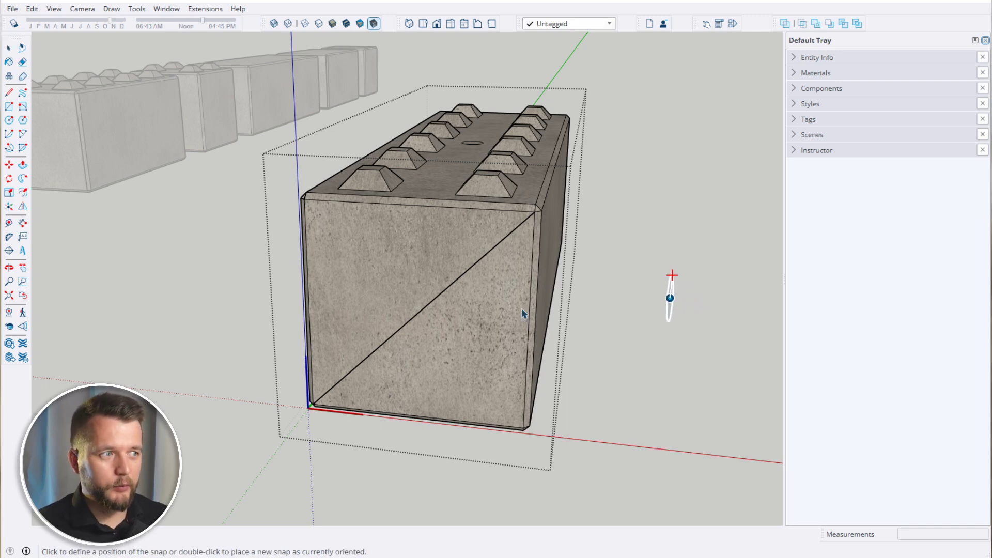
pyautogui.click(415, 315)
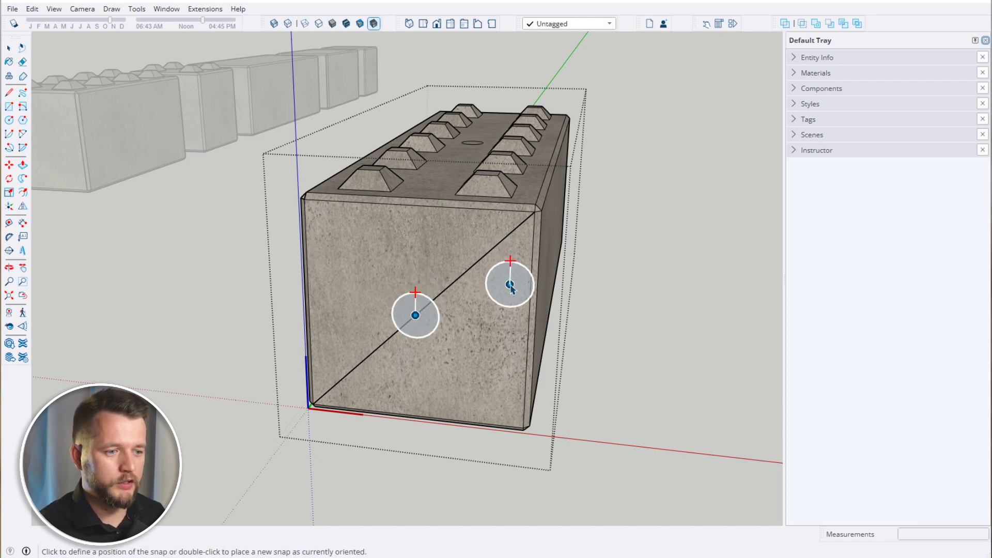
pyautogui.moveTo(506, 284); pyautogui.dragTo(248, 241, button='middle')
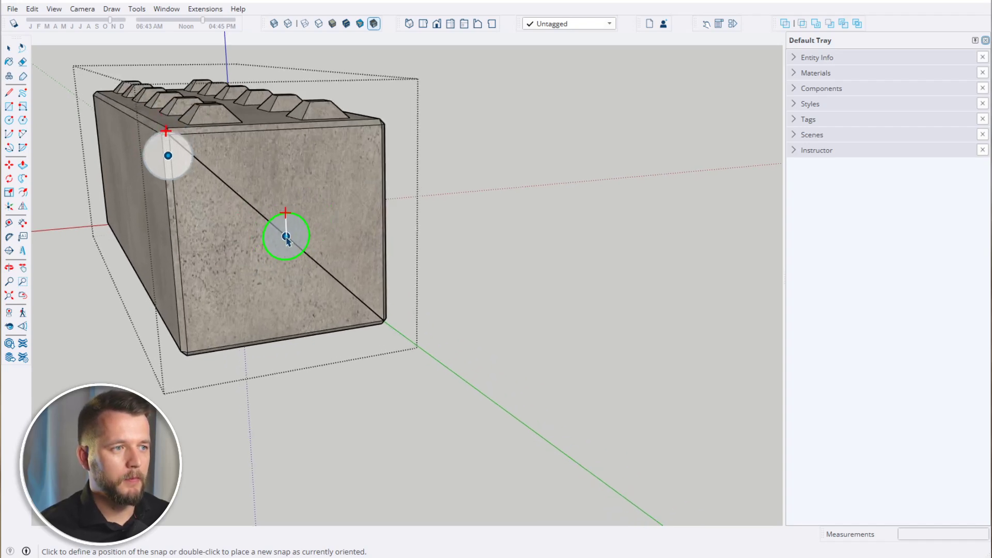
pyautogui.doubleClick(286, 238)
pyautogui.scroll(-2, 287, 240)
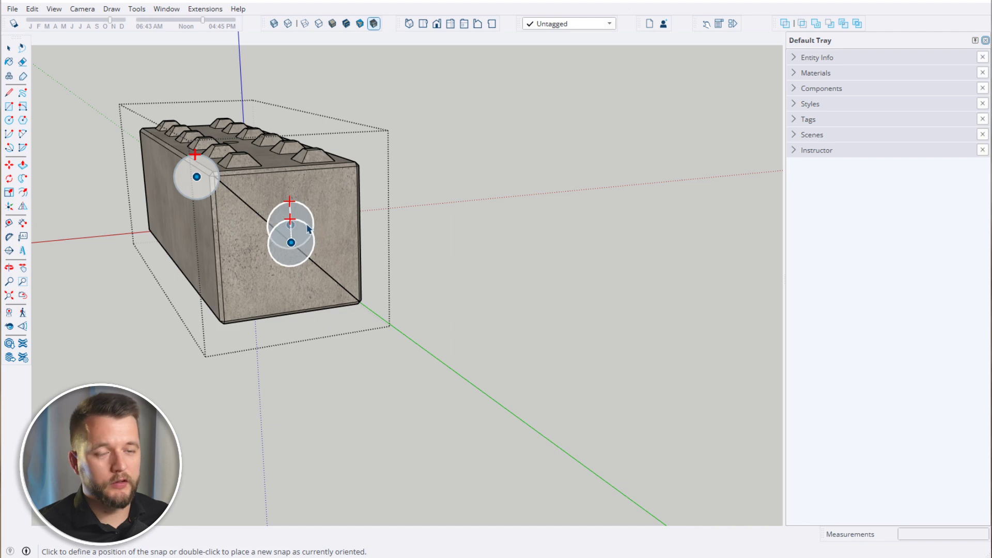
# Erase the diagonal guide lines from both end faces of the L block and close the component
pyautogui.scroll(2, 309, 231)
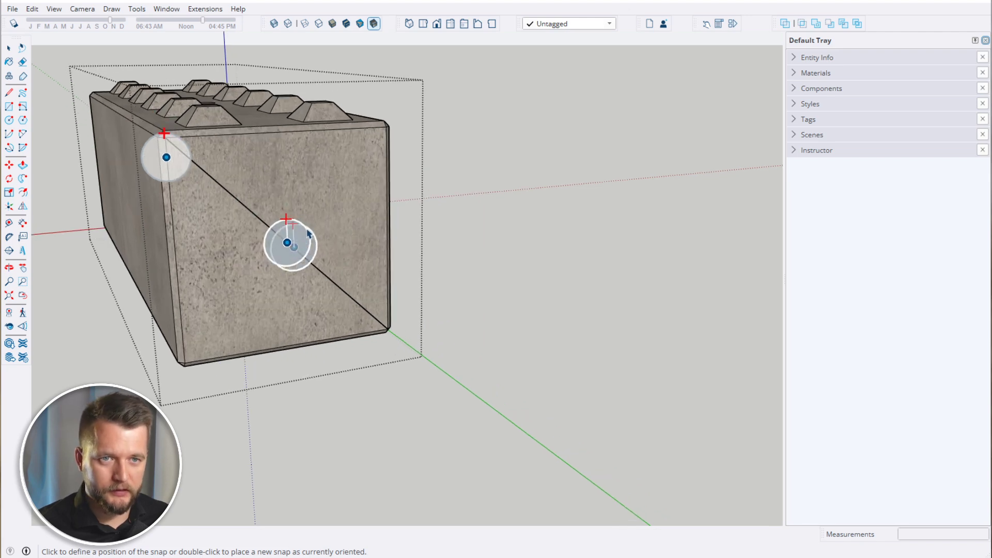
pyautogui.scroll(1, 308, 234)
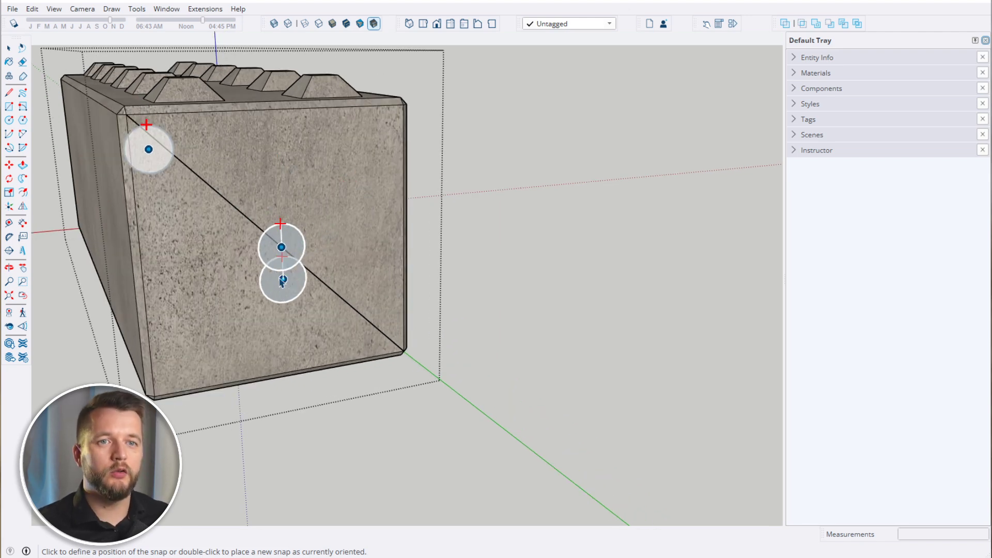
pyautogui.scroll(-3, 284, 269)
pyautogui.moveTo(288, 258); pyautogui.dragTo(319, 257, button='middle')
pyautogui.press('e')
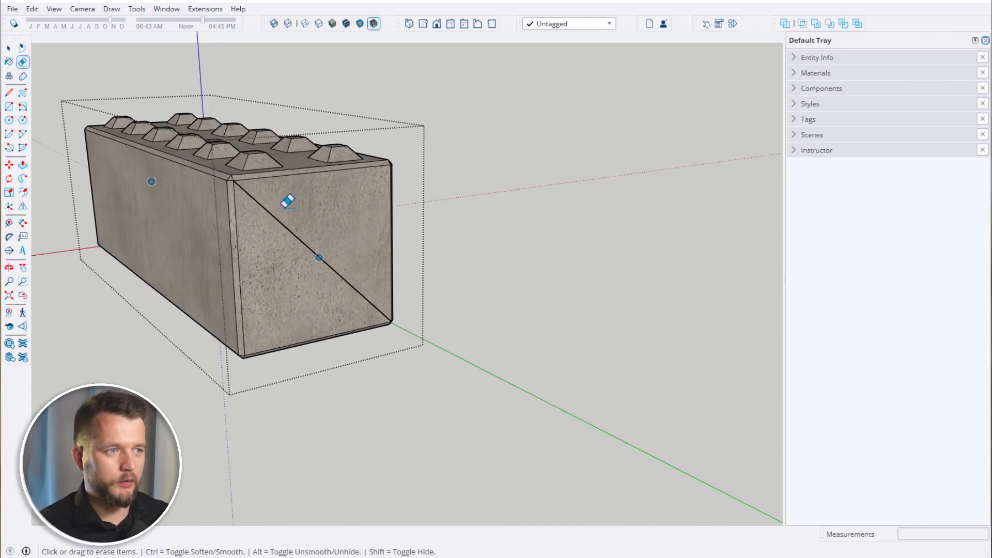
pyautogui.moveTo(288, 201)
pyautogui.mouseDown(button='middle')
pyautogui.moveTo(575, 231)
pyautogui.moveTo(405, 267)
pyautogui.moveTo(329, 259)
pyautogui.mouseUp(button='middle')
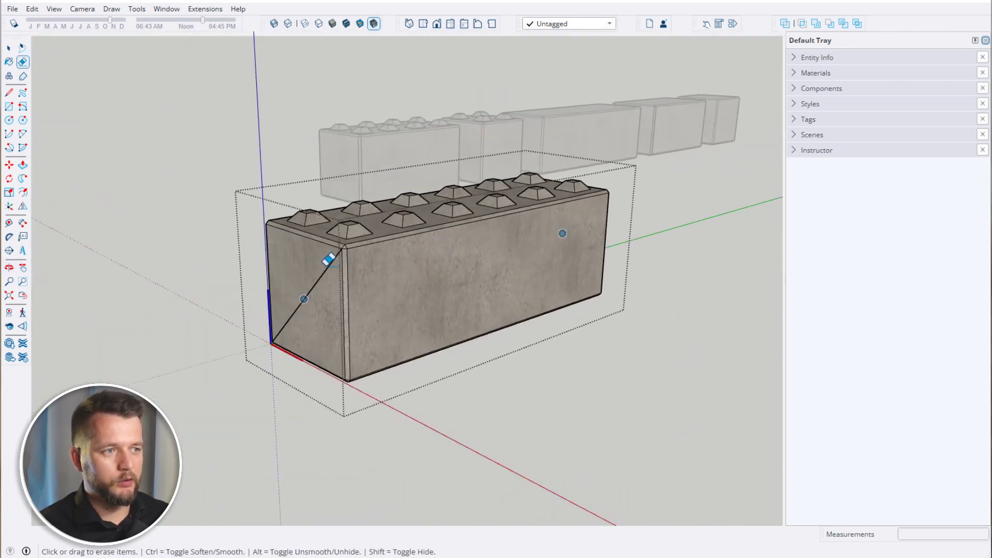
pyautogui.click(332, 262)
pyautogui.press('space')
pyautogui.scroll(-1, 290, 263)
pyautogui.moveTo(544, 267)
pyautogui.mouseDown(button='middle')
pyautogui.moveTo(308, 307)
pyautogui.moveTo(438, 313)
pyautogui.mouseUp(button='middle')
pyautogui.press('Escape')
pyautogui.scroll(-1, 337, 282)
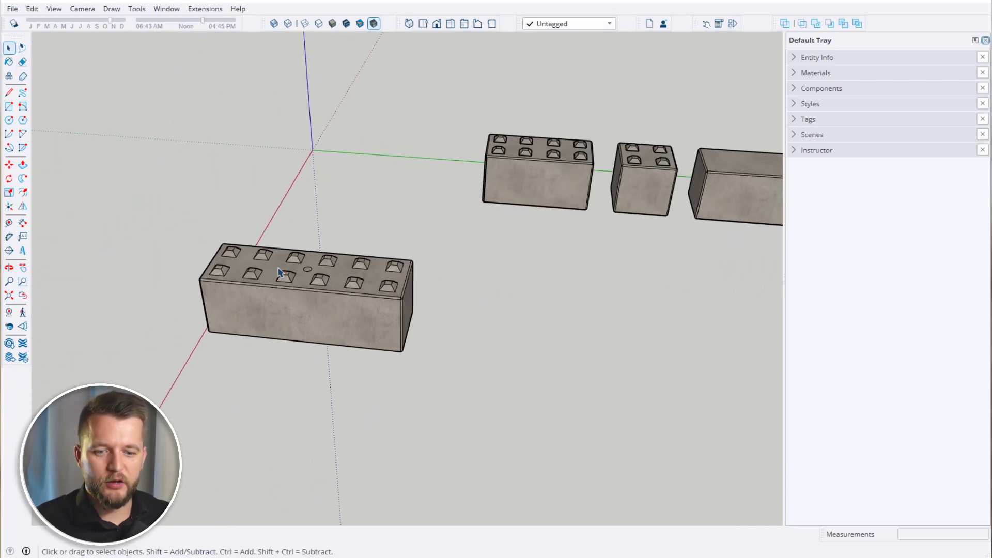
# Copy the L block 1800 mm along the green direction, attaching the copy's end snap to the original's opposite end snap
pyautogui.click(223, 264)
pyautogui.moveTo(230, 307); pyautogui.dragTo(310, 354, button='middle')
pyautogui.press('m')
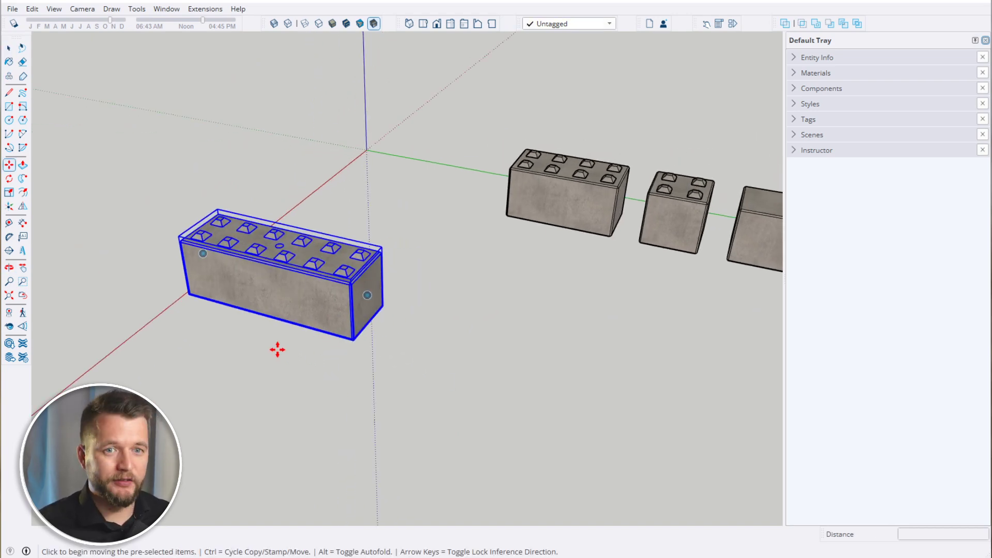
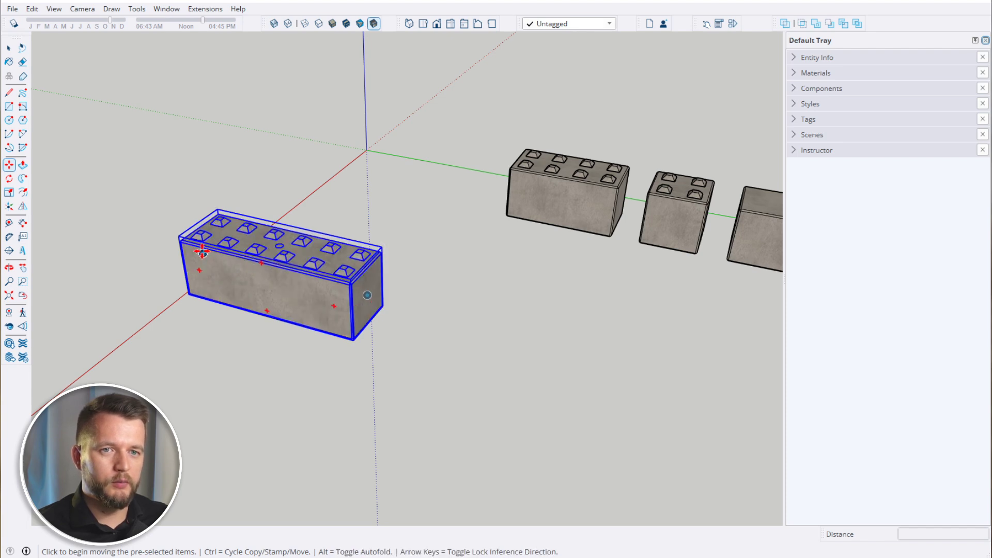
pyautogui.click(204, 253)
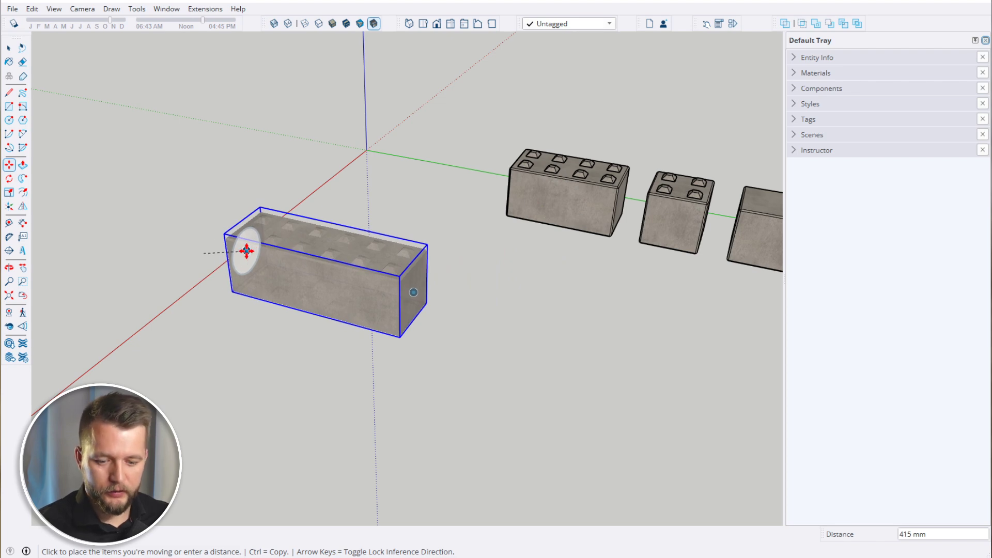
pyautogui.press('ctrl')
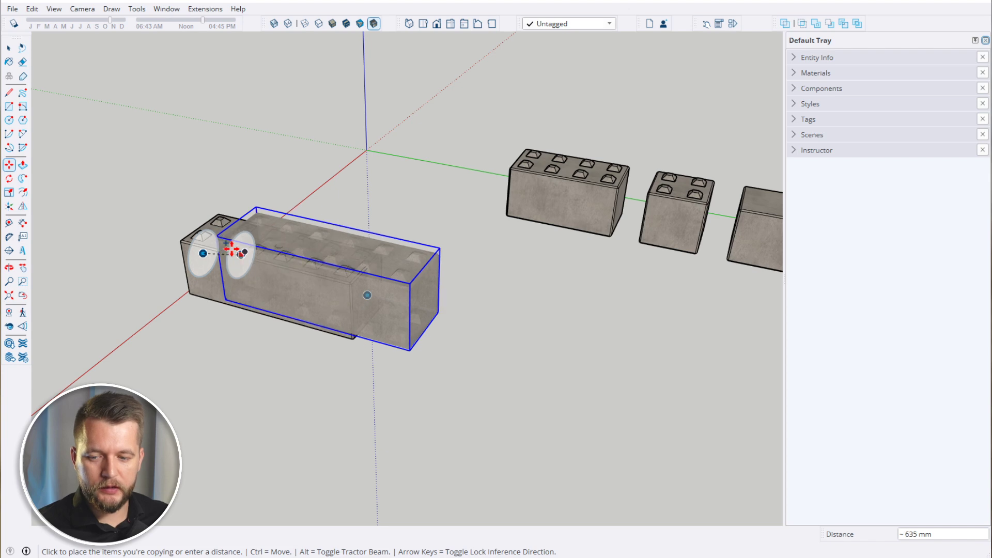
pyautogui.moveTo(465, 338); pyautogui.dragTo(454, 321, button='middle')
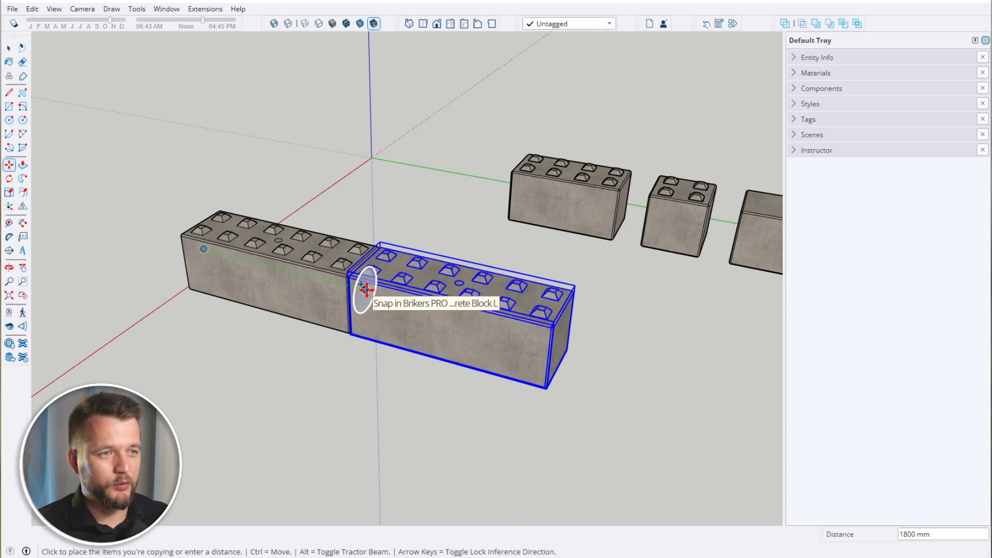
pyautogui.click(366, 290)
# Examine the joint between the two L blocks up close and switch the face style to shaded with textures
pyautogui.scroll(6, 348, 357)
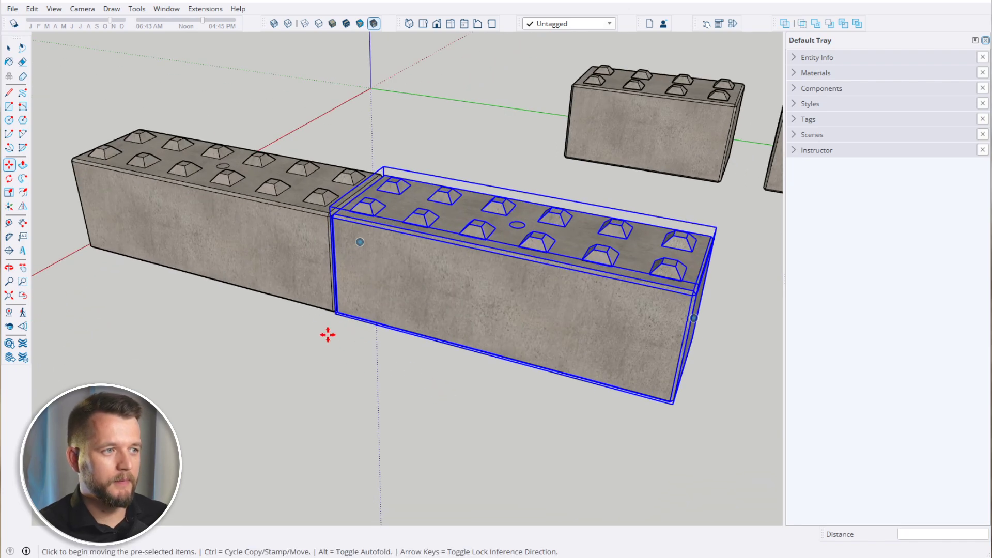
pyautogui.press('space')
pyautogui.scroll(10, 342, 211)
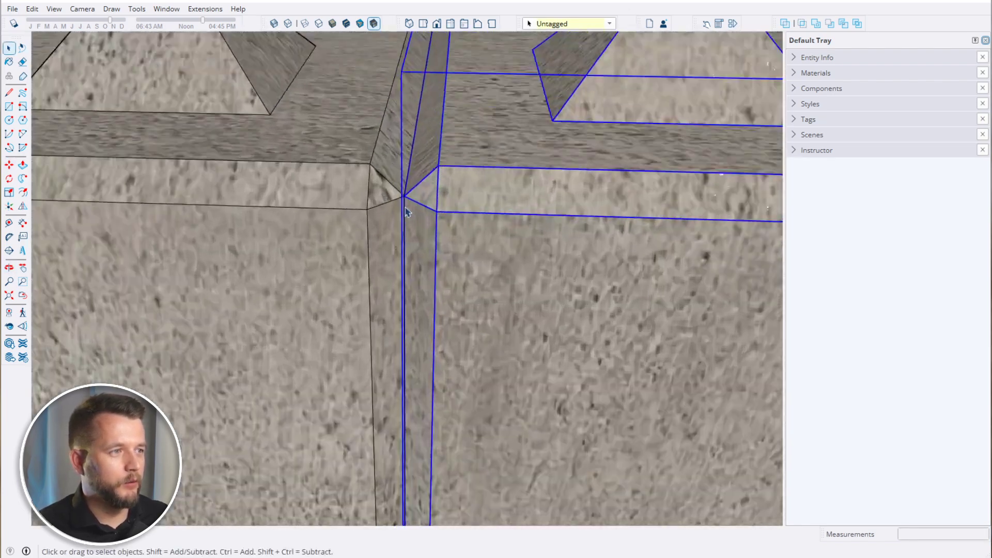
pyautogui.moveTo(406, 212); pyautogui.dragTo(495, 279, button='middle')
pyautogui.click(346, 23)
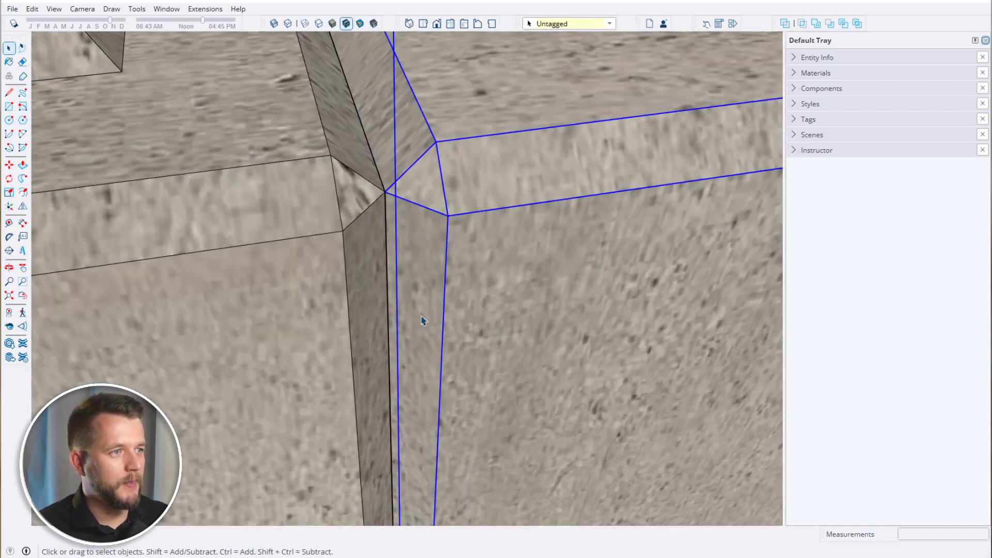
pyautogui.moveTo(362, 248); pyautogui.dragTo(374, 275, button='middle')
pyautogui.scroll(-15, 375, 275)
pyautogui.press('space')
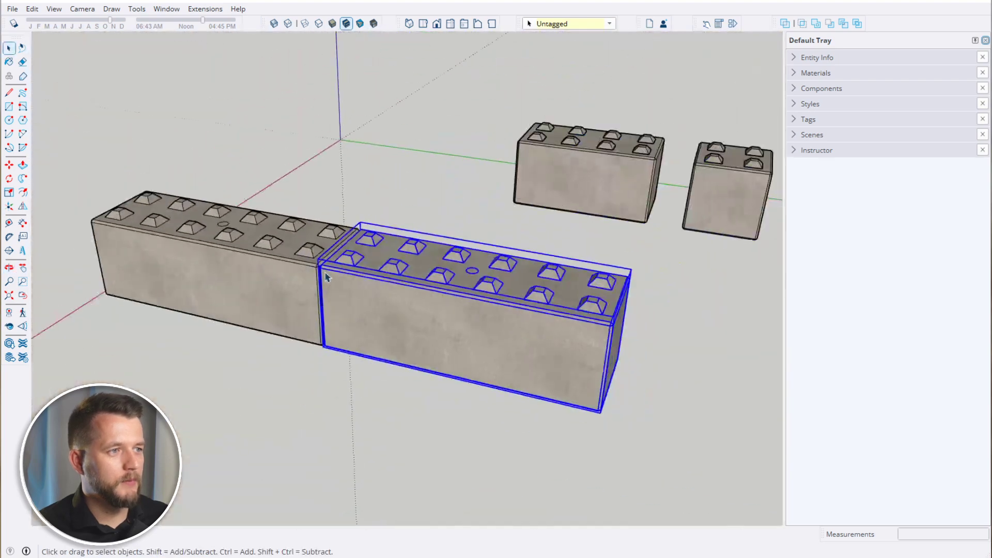
# Delete the copied L block, keeping only the original beside the row of other blocks
pyautogui.click(366, 378)
pyautogui.scroll(-5, 385, 321)
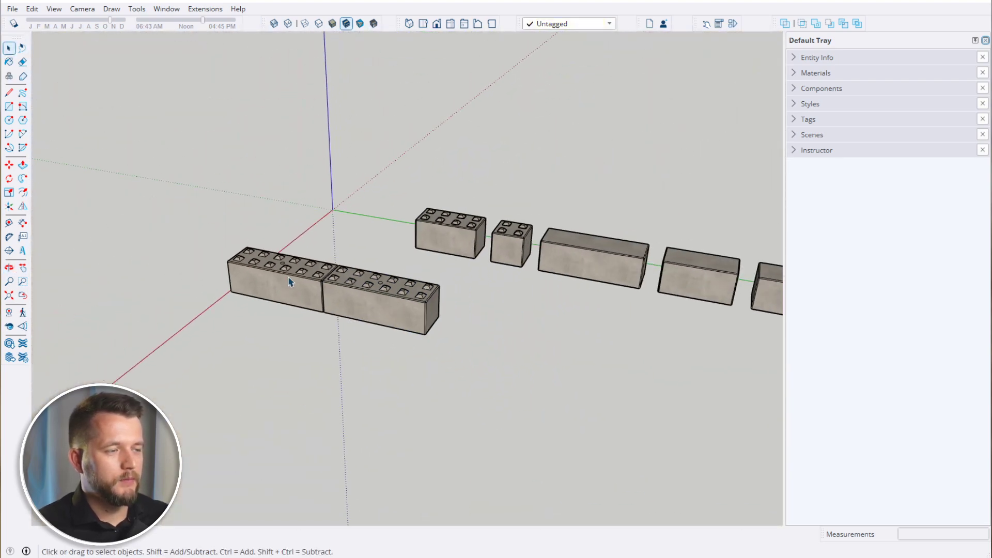
pyautogui.moveTo(291, 281); pyautogui.dragTo(451, 330, button='middle')
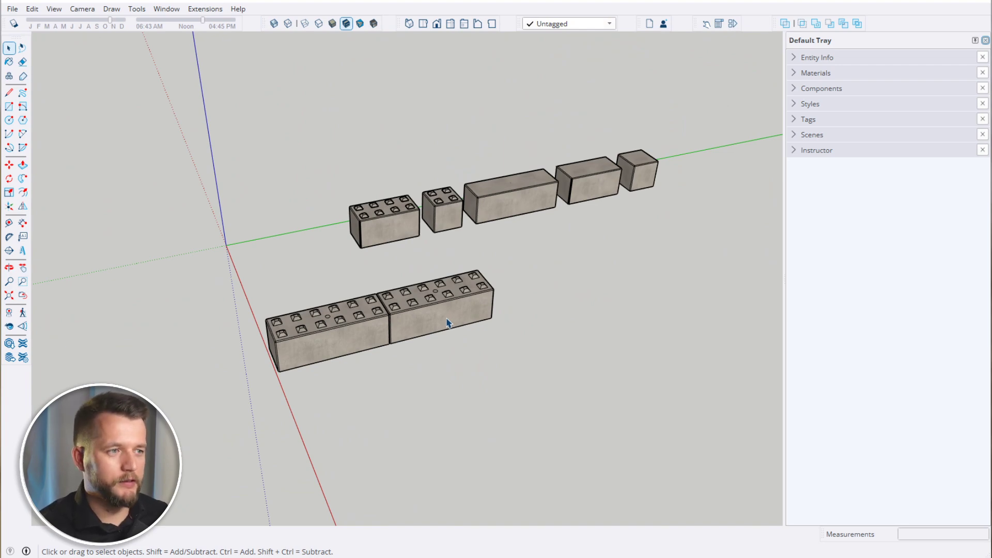
pyautogui.click(447, 323)
pyautogui.scroll(3, 257, 359)
pyautogui.press('Delete')
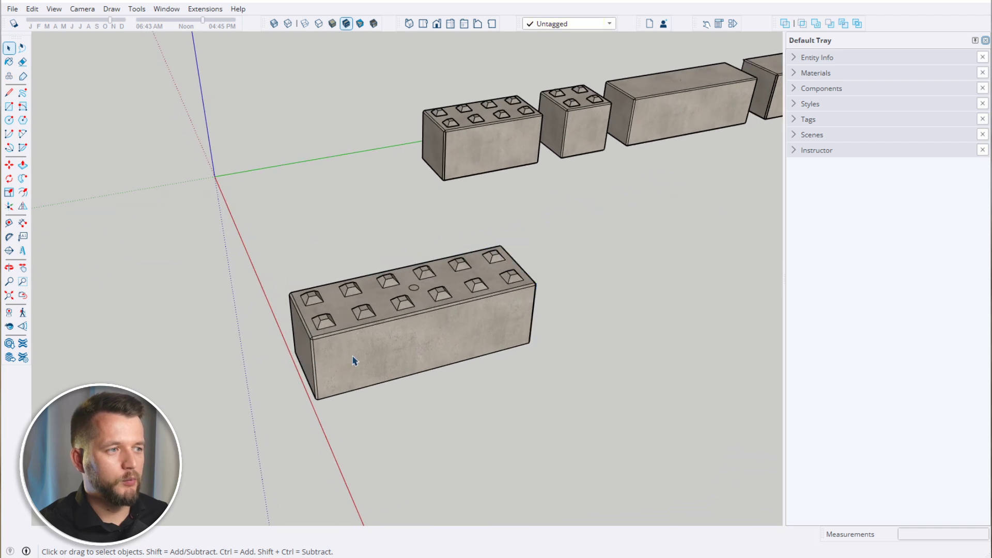
# Open the L block component for editing and draw a diagonal line of about 231 mm between the inner corners of the four end studs
pyautogui.moveTo(355, 359); pyautogui.dragTo(427, 338, button='middle')
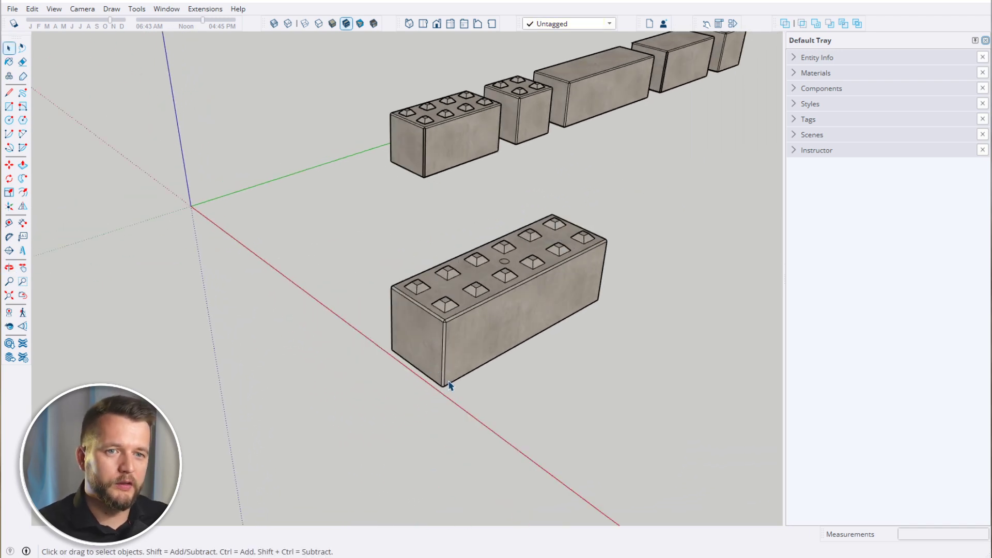
pyautogui.click(478, 306)
pyautogui.scroll(4, 456, 344)
pyautogui.moveTo(456, 343); pyautogui.dragTo(395, 364, button='middle')
pyautogui.moveTo(483, 329); pyautogui.dragTo(400, 362, button='middle')
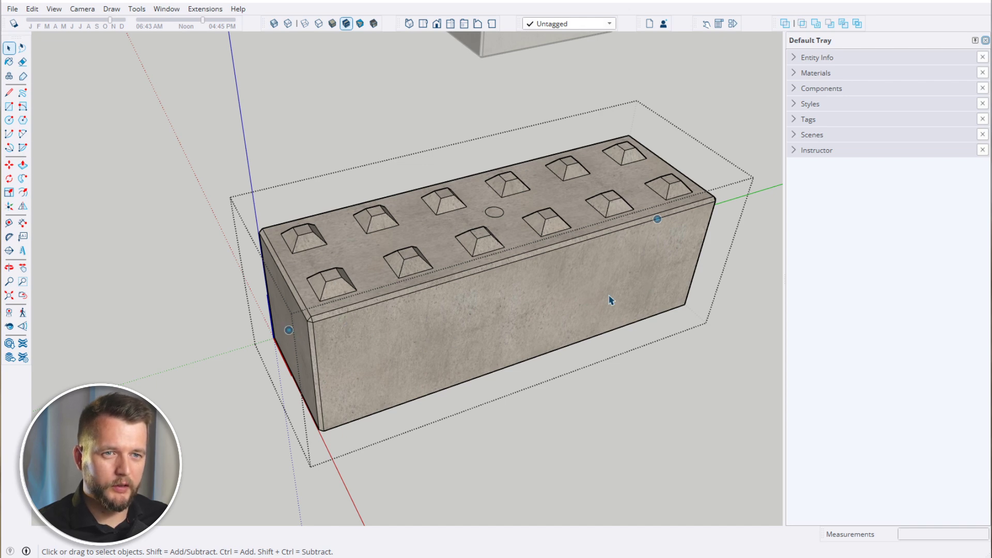
pyautogui.moveTo(415, 381); pyautogui.dragTo(405, 326, button='middle')
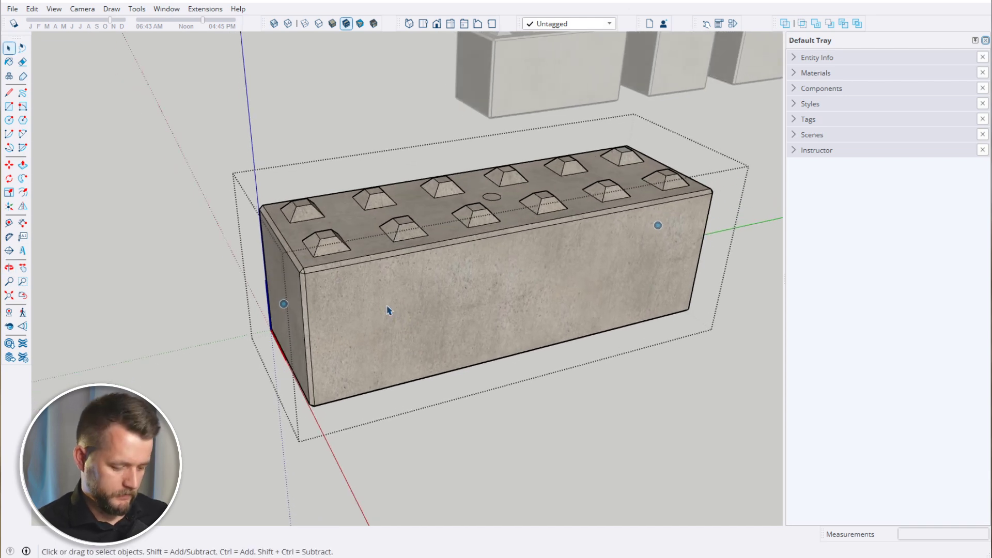
pyautogui.press('l')
pyautogui.scroll(3, 362, 299)
pyautogui.moveTo(361, 299); pyautogui.dragTo(326, 256, button='middle')
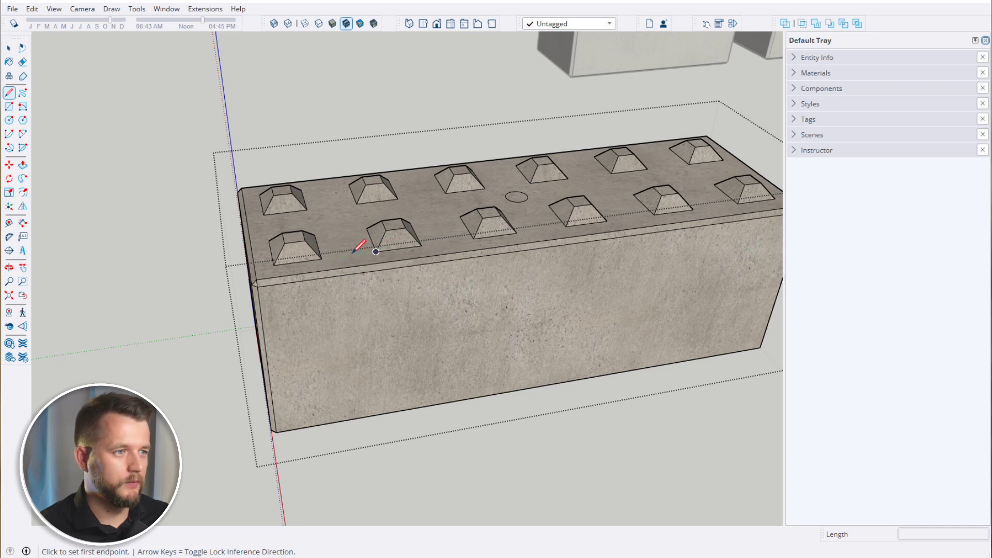
pyautogui.click(321, 258)
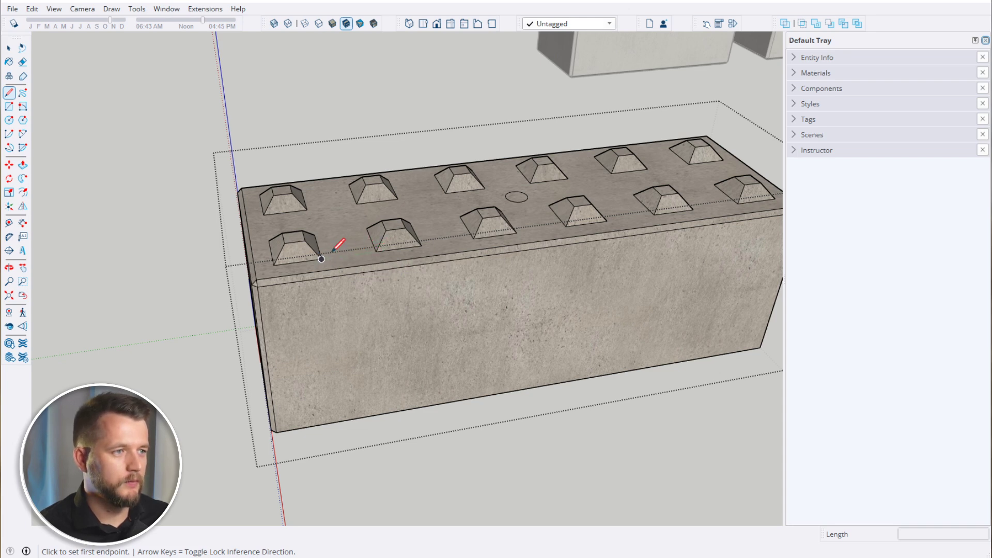
pyautogui.moveTo(332, 226); pyautogui.dragTo(297, 306, button='middle')
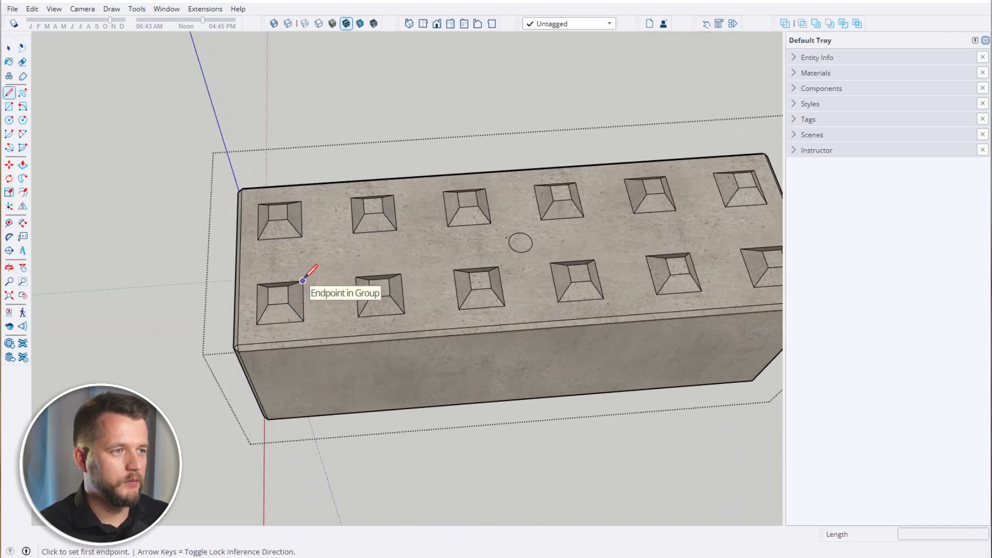
pyautogui.click(301, 237)
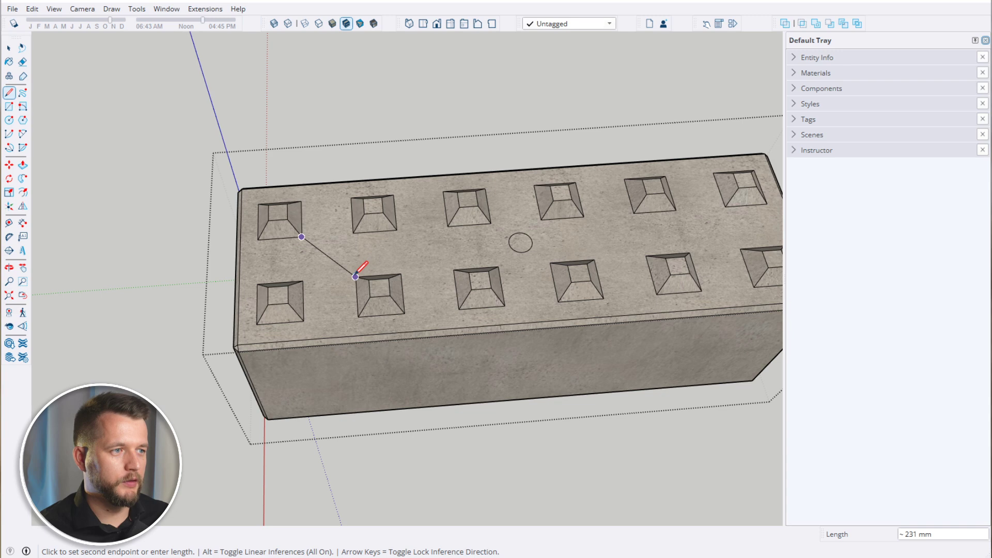
pyautogui.click(355, 276)
pyautogui.press('space')
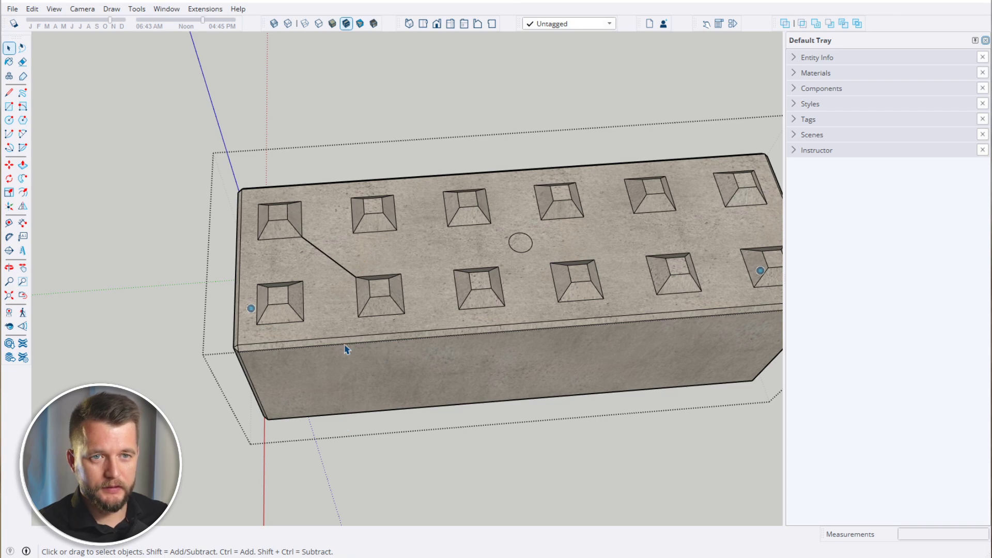
pyautogui.moveTo(359, 365)
pyautogui.mouseDown(button='middle')
pyautogui.moveTo(378, 417)
pyautogui.moveTo(446, 373)
pyautogui.mouseUp(button='middle')
pyautogui.scroll(2, 354, 332)
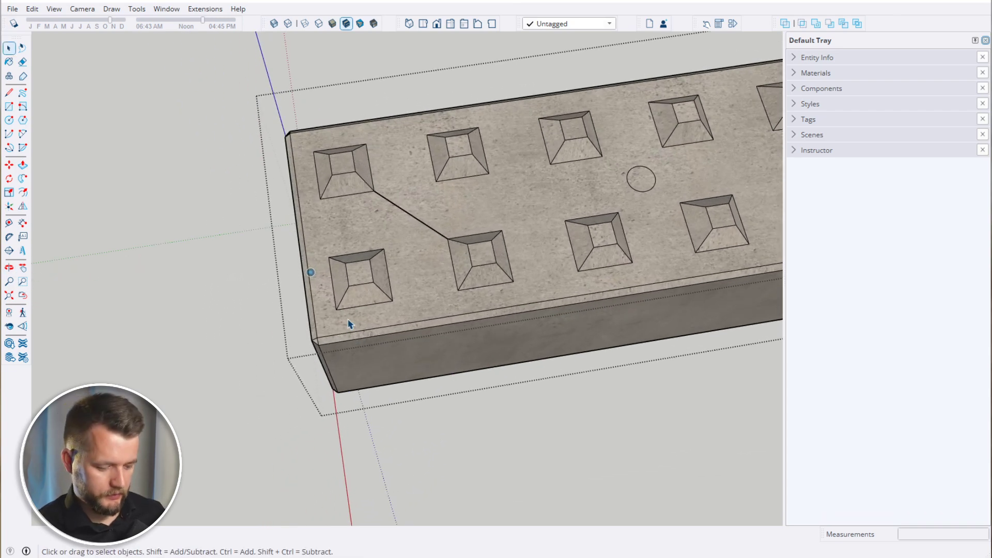
pyautogui.scroll(1, 349, 324)
pyautogui.press('l')
pyautogui.click(330, 306)
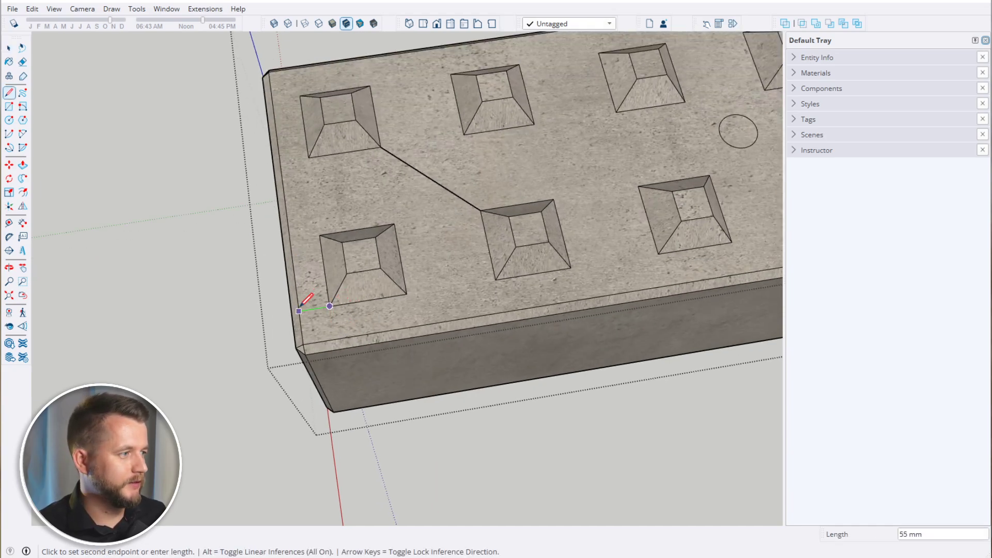
pyautogui.moveTo(305, 309); pyautogui.dragTo(362, 290, button='middle')
pyautogui.press('space')
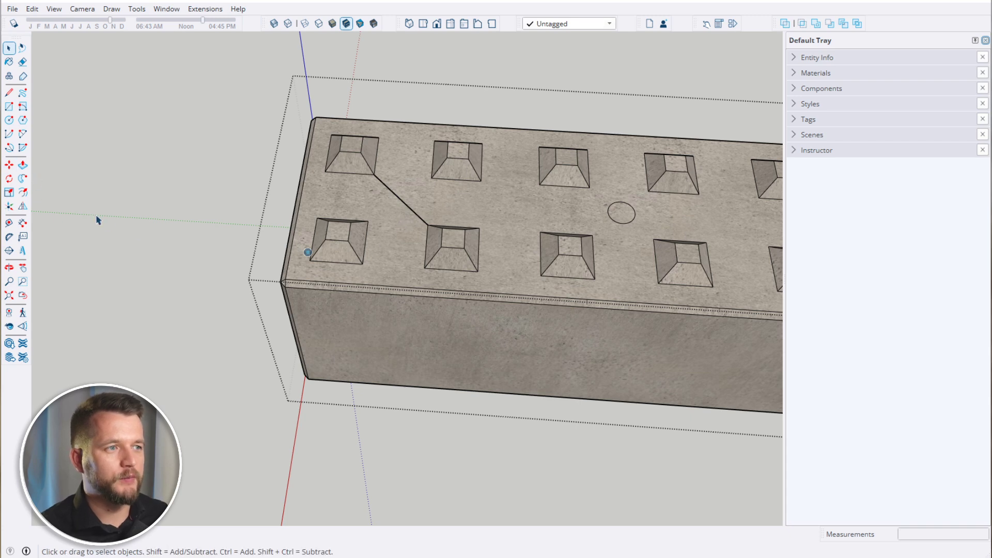
# Make a copy of the L block's end snap rotated 90° about the diagonal line's midpoint, placing it at the long side
pyautogui.moveTo(347, 320); pyautogui.dragTo(379, 212, button='middle')
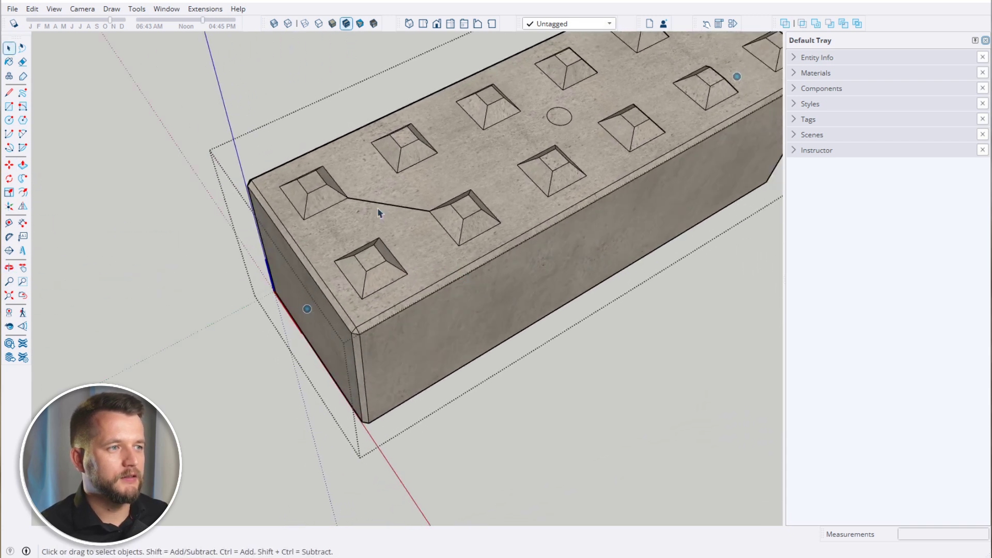
pyautogui.moveTo(439, 359); pyautogui.dragTo(386, 350, button='middle')
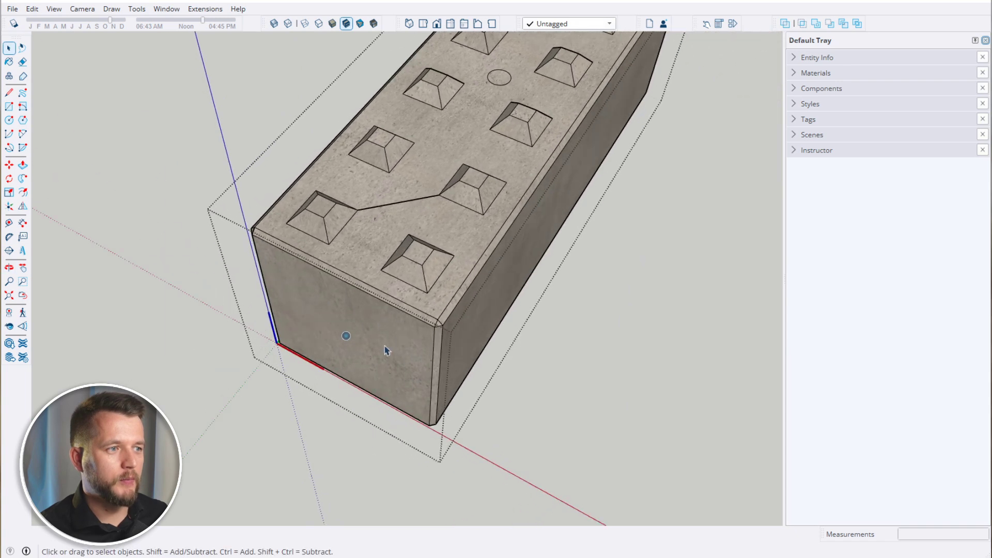
pyautogui.click(346, 337)
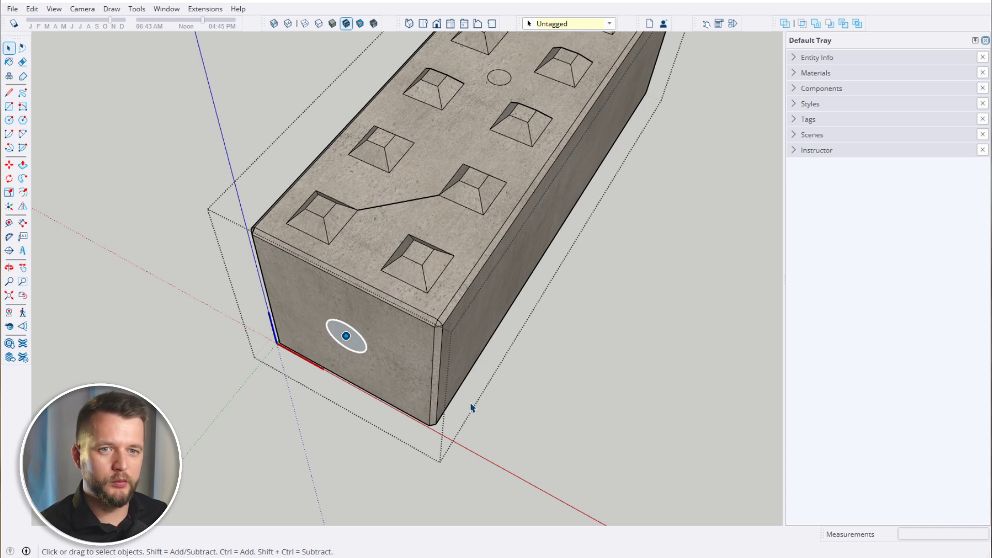
pyautogui.moveTo(471, 408); pyautogui.dragTo(314, 398, button='middle')
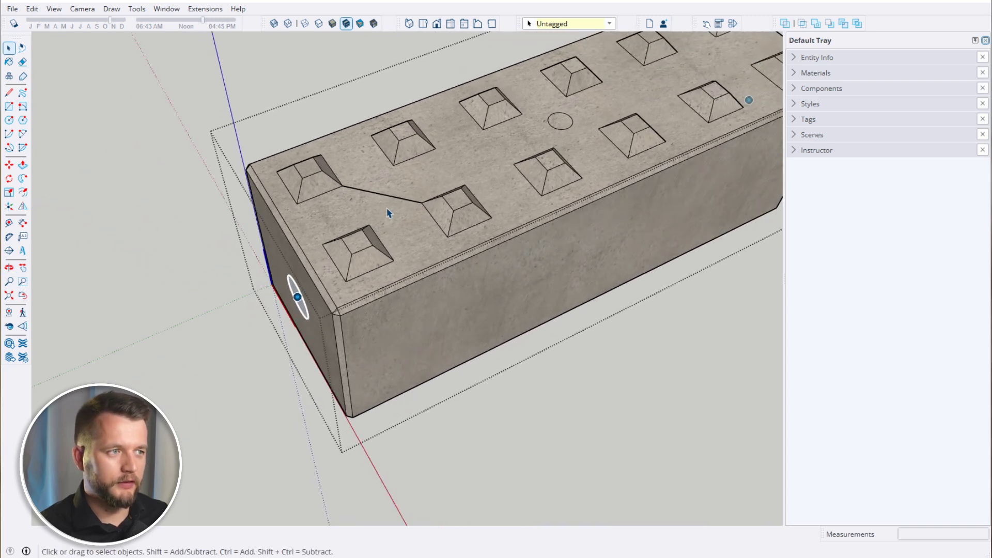
pyautogui.press('q')
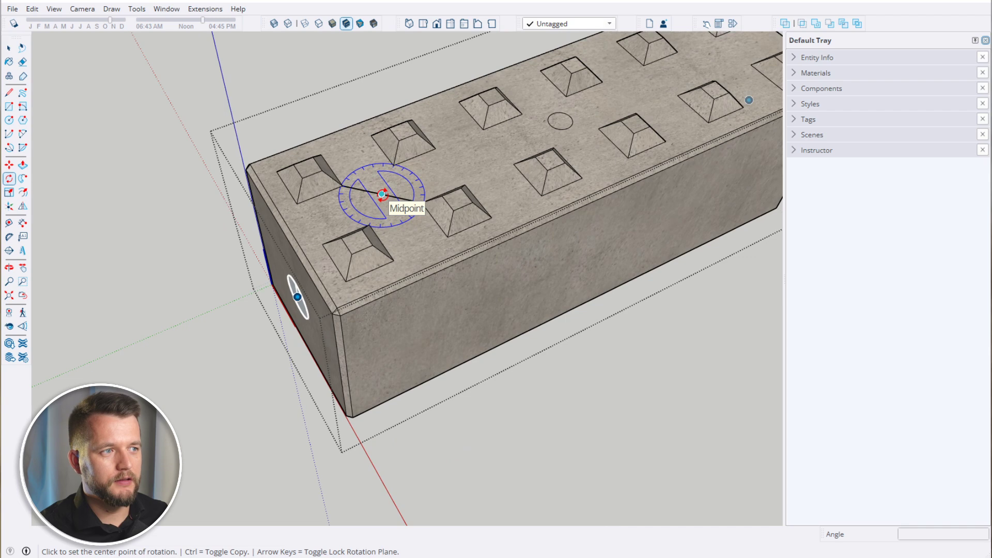
pyautogui.click(381, 194)
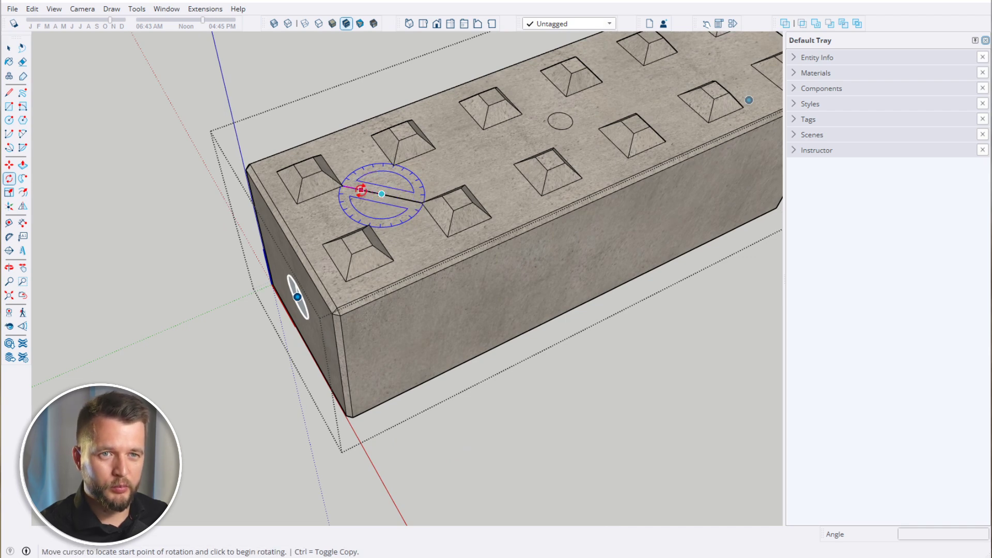
pyautogui.click(361, 190)
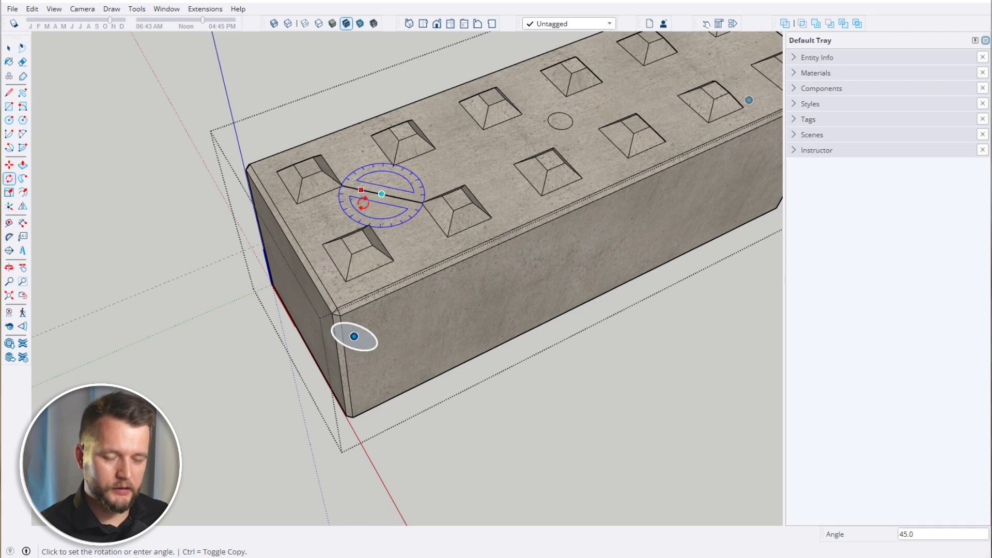
pyautogui.press('ctrl')
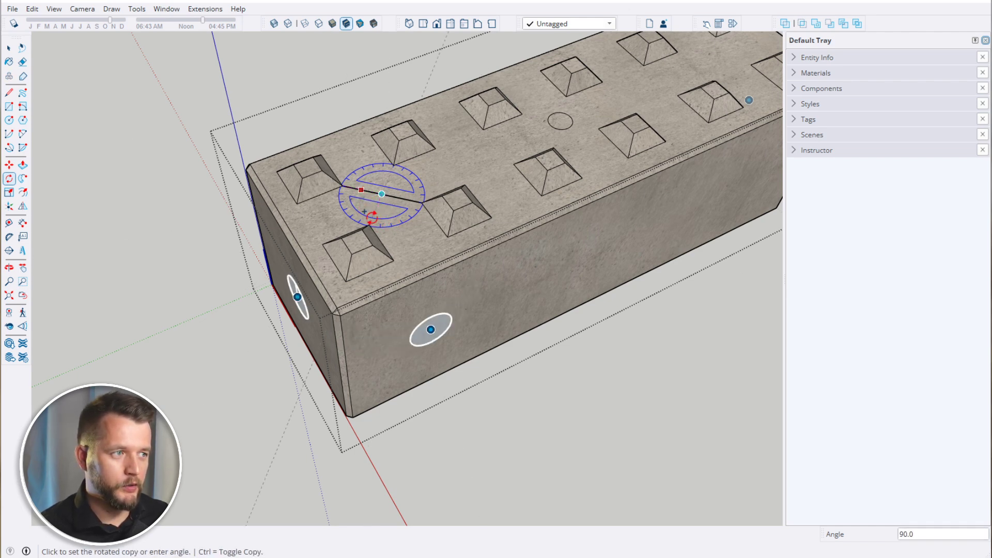
pyautogui.click(373, 219)
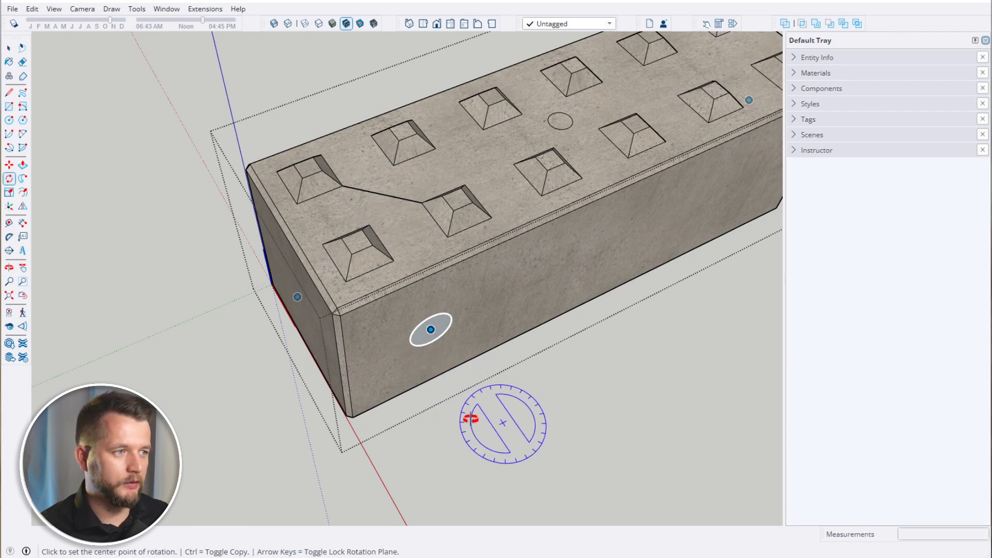
# Rotate the copied snap 180° about the diagonal line's midpoint to the block's opposite long side
pyautogui.moveTo(472, 413); pyautogui.dragTo(649, 365, button='middle')
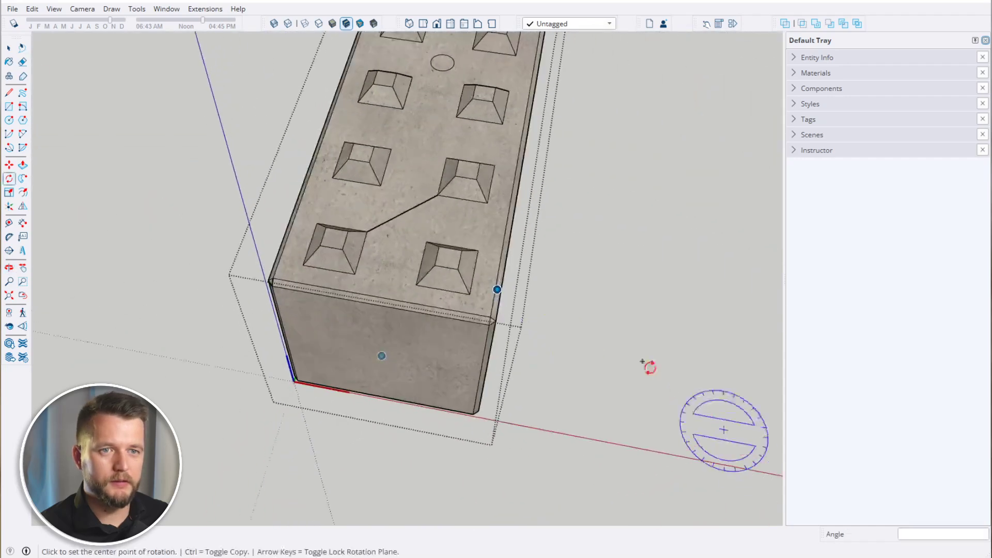
pyautogui.click(403, 212)
pyautogui.click(392, 250)
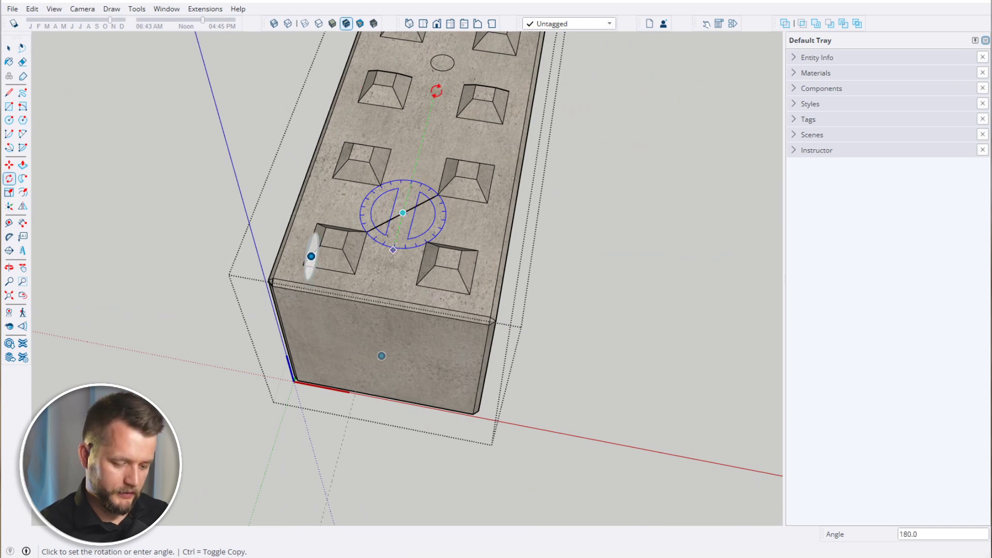
pyautogui.click(311, 256)
# Move the rotated snap onto the face of the block's long side nearest the green axis
pyautogui.moveTo(311, 256); pyautogui.dragTo(130, 302, button='middle')
pyautogui.press('space')
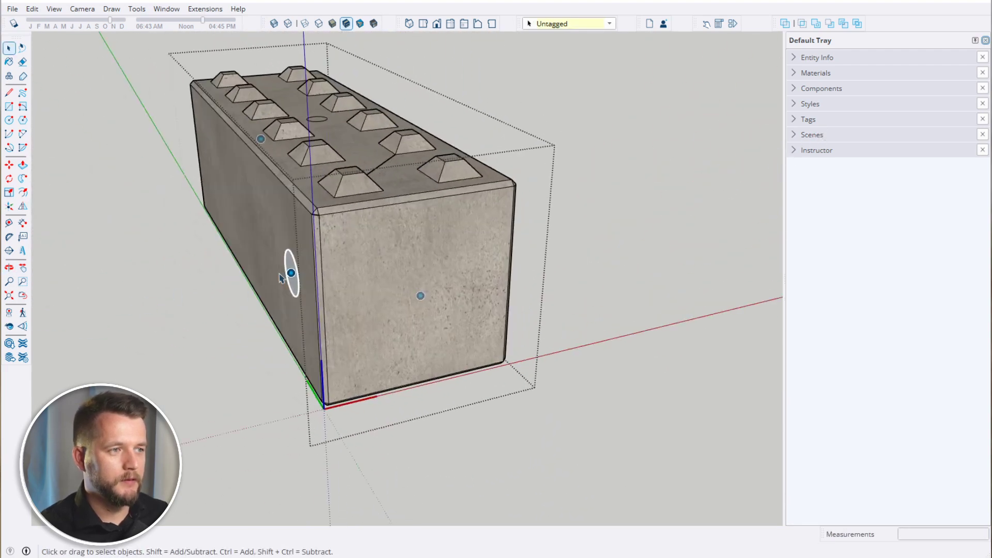
pyautogui.moveTo(230, 269); pyautogui.dragTo(281, 401, button='middle')
pyautogui.press('m')
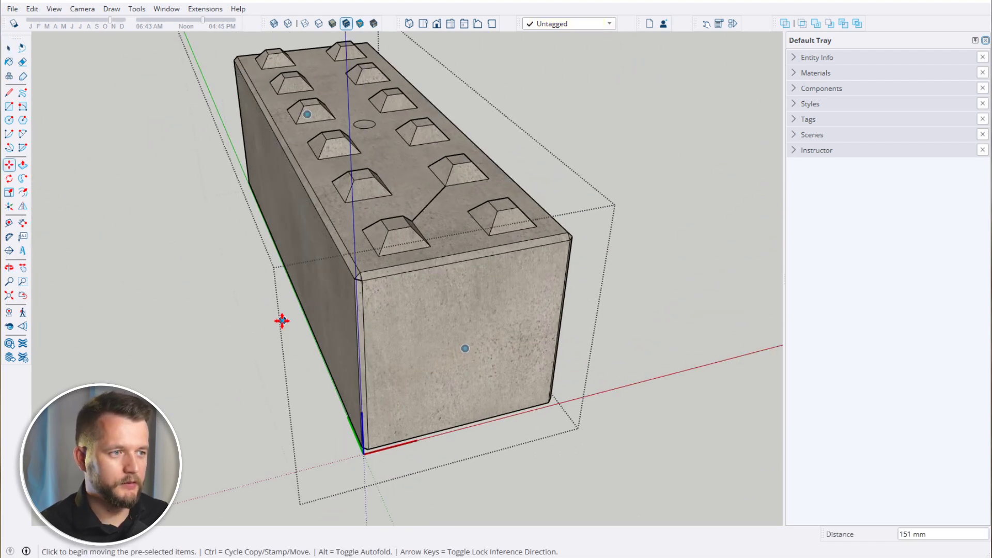
pyautogui.click(273, 323)
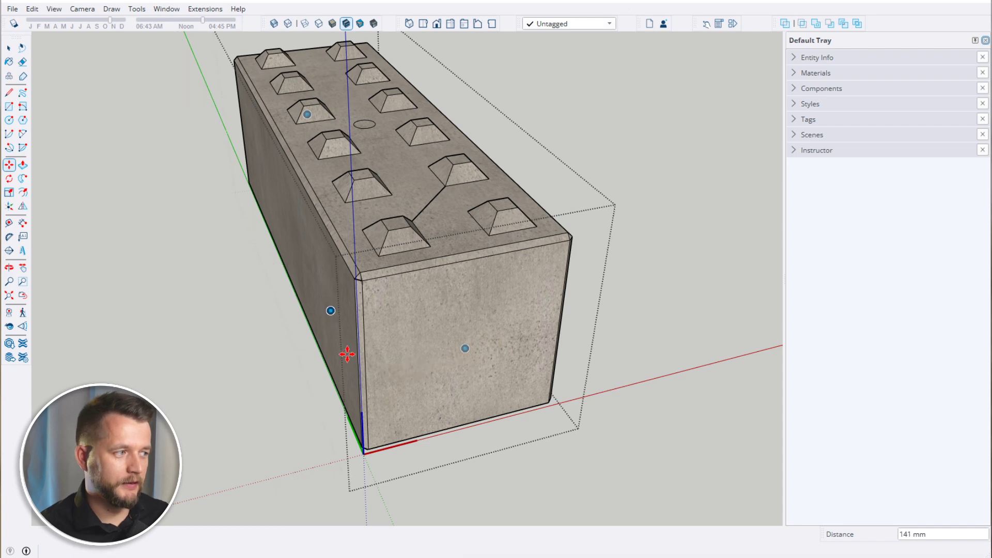
pyautogui.press('space')
# Make another rotated copy of the end snap about the diagonal line's midpoint, towards the long side that still has no snap
pyautogui.moveTo(639, 350); pyautogui.dragTo(392, 291, button='middle')
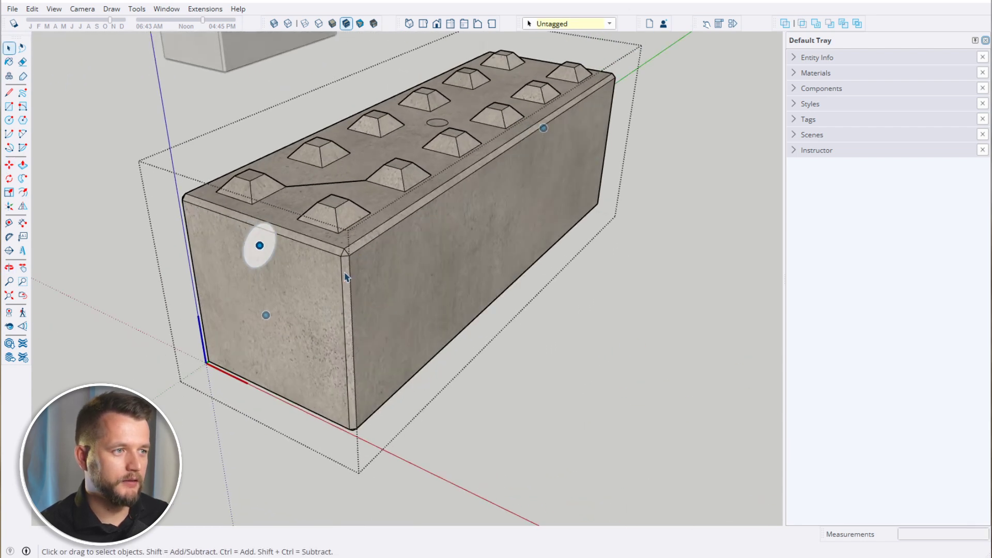
pyautogui.click(324, 308)
pyautogui.moveTo(426, 248); pyautogui.dragTo(686, 268, button='middle')
pyautogui.moveTo(415, 335); pyautogui.dragTo(418, 363, button='middle')
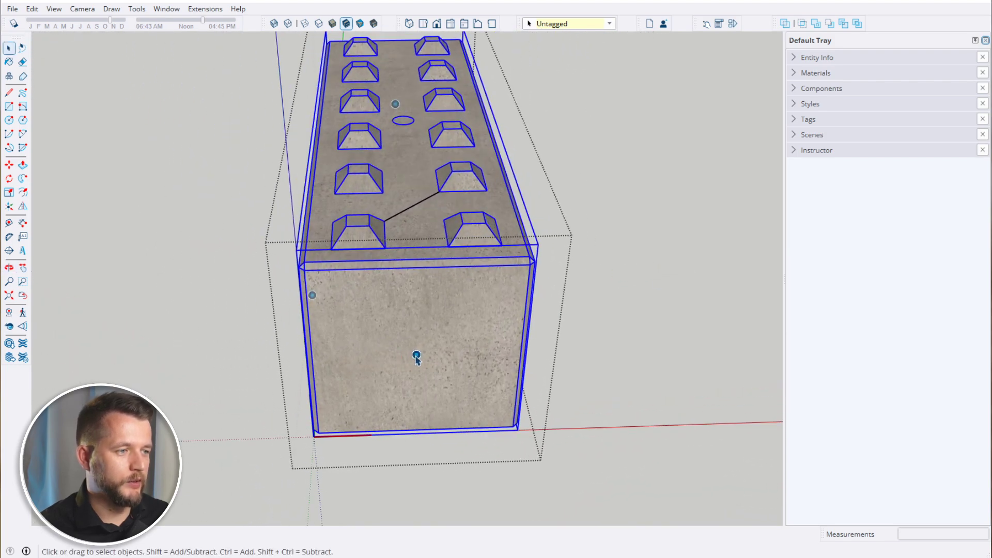
pyautogui.moveTo(486, 339); pyautogui.dragTo(414, 307, button='middle')
pyautogui.hotkey('ctrl', 't')
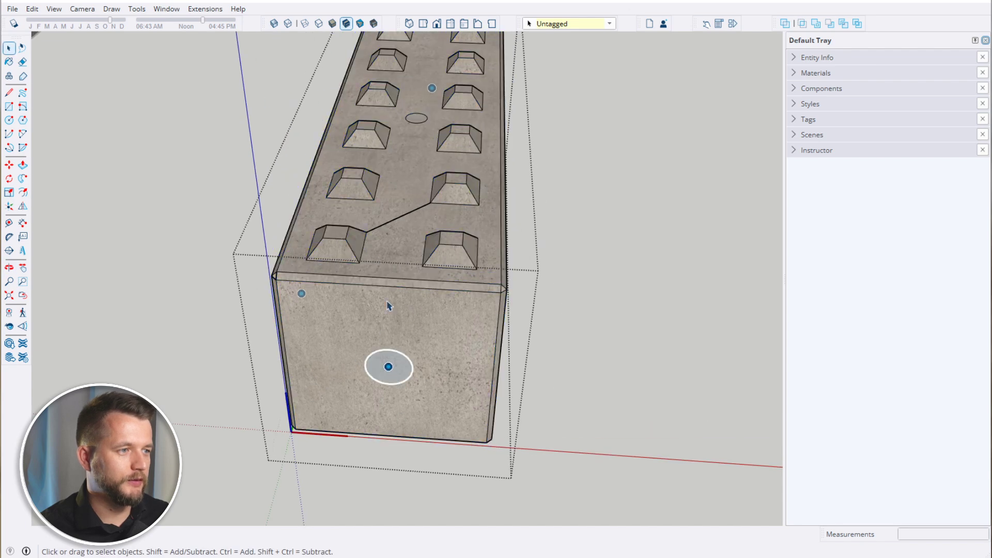
pyautogui.press('q')
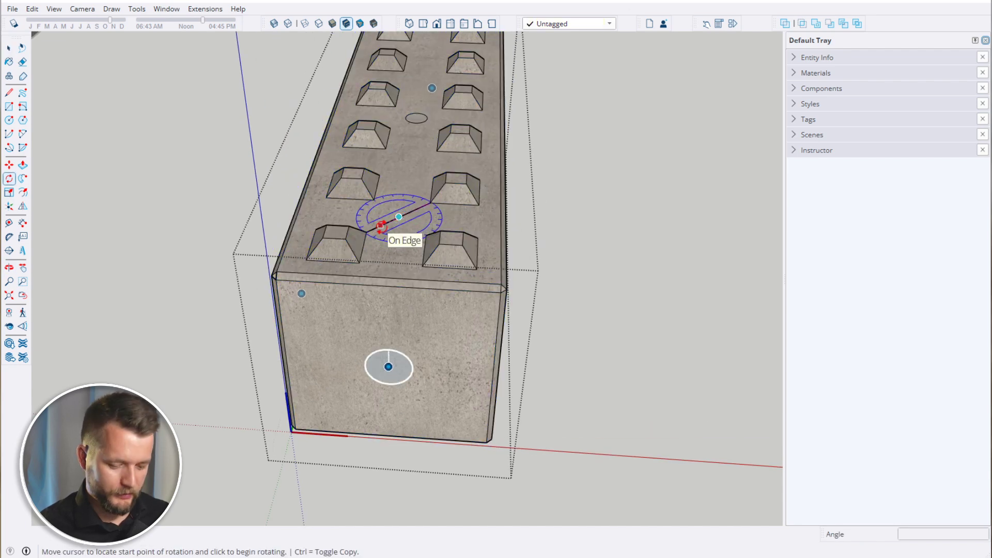
pyautogui.click(381, 226)
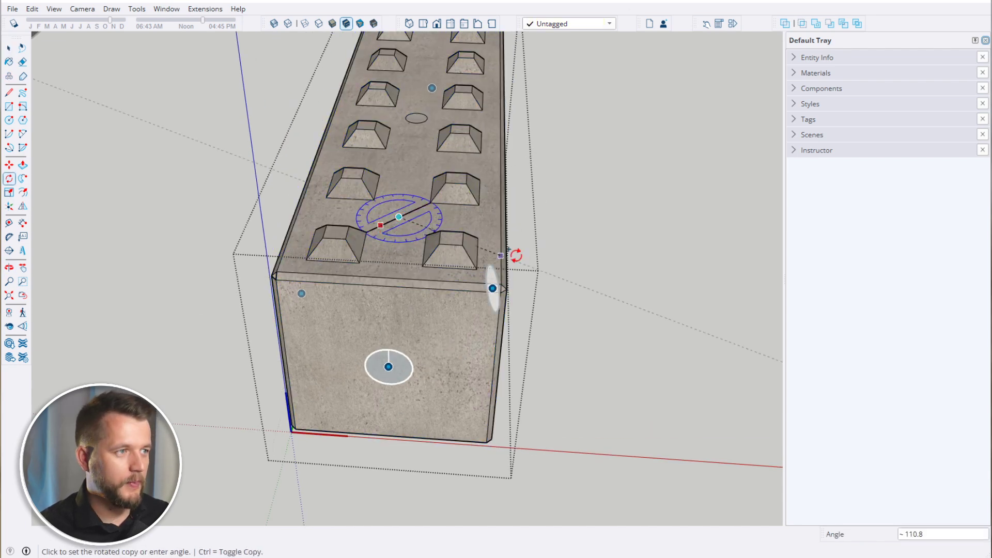
pyautogui.click(553, 293)
pyautogui.moveTo(553, 293); pyautogui.dragTo(564, 336, button='middle')
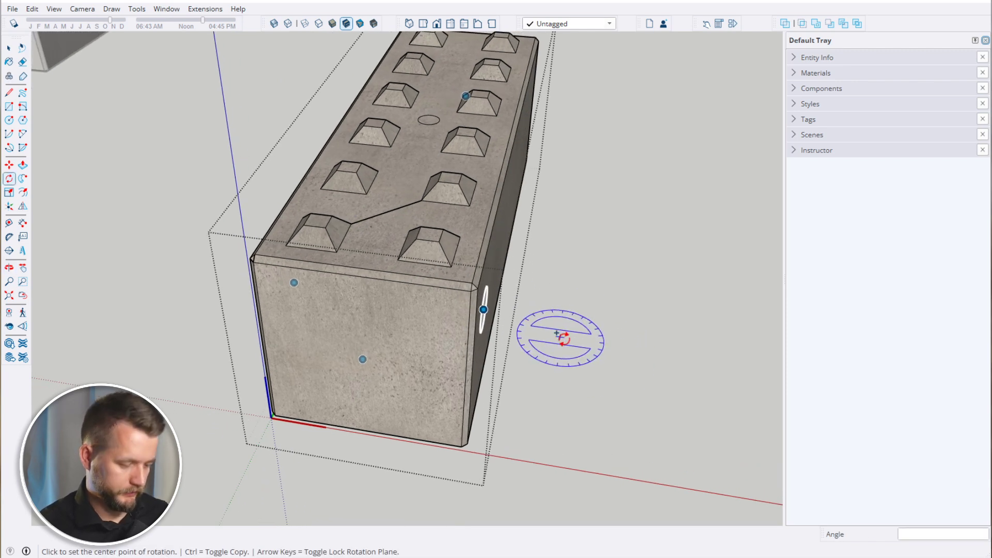
# Move the second rotated snap along the red direction onto the face of its long side
pyautogui.press('m')
pyautogui.click(591, 350)
pyautogui.click(660, 366)
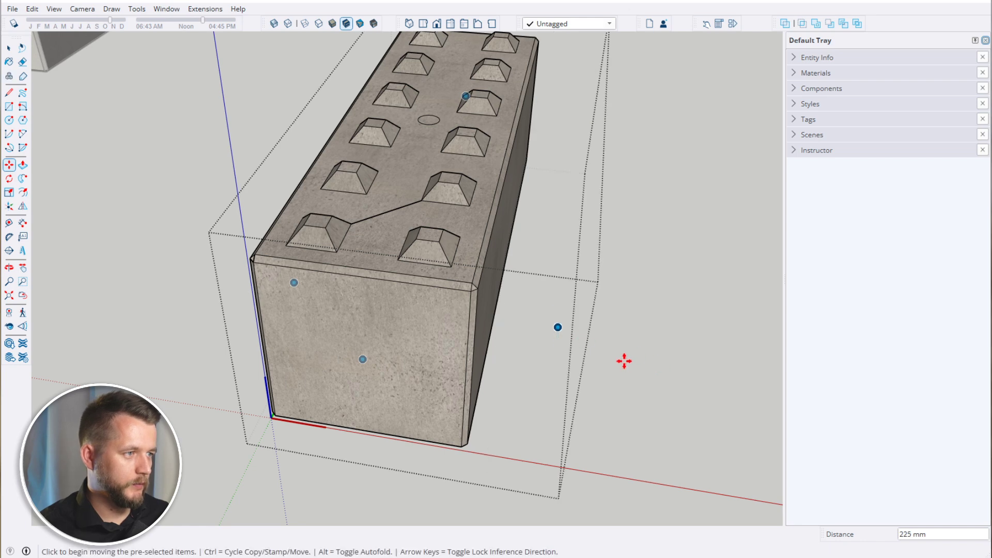
pyautogui.hotkey('ctrl', 'z')
pyautogui.click(482, 308)
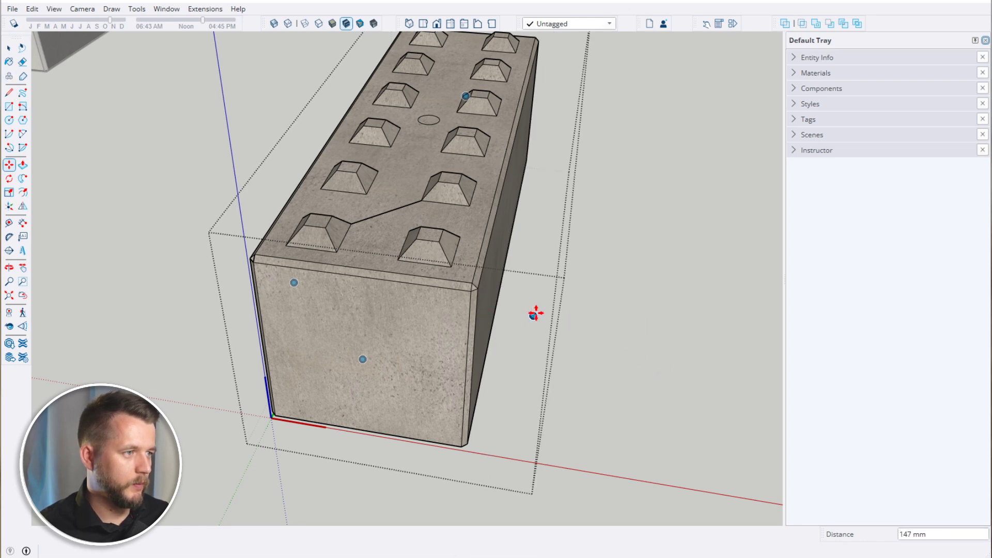
pyautogui.press('Escape')
pyautogui.moveTo(535, 312); pyautogui.dragTo(502, 324, button='middle')
pyautogui.click(493, 332)
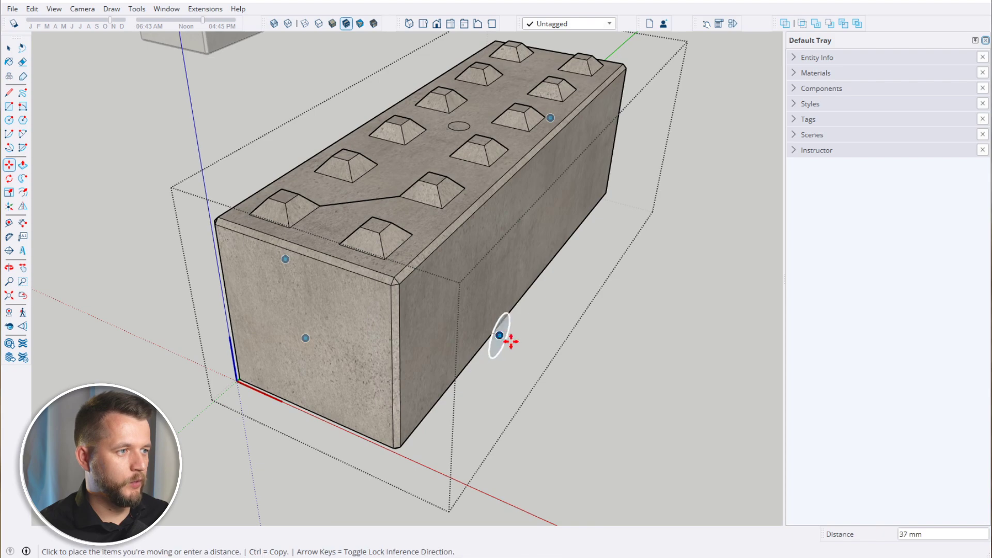
pyautogui.click(465, 295)
pyautogui.scroll(-1, 431, 381)
pyautogui.press('space')
# Copy both long-side snaps along the green direction to the block's far end, with an additional pair midway
pyautogui.moveTo(413, 385); pyautogui.dragTo(261, 235, button='middle')
pyautogui.moveTo(339, 261); pyautogui.dragTo(319, 232, button='middle')
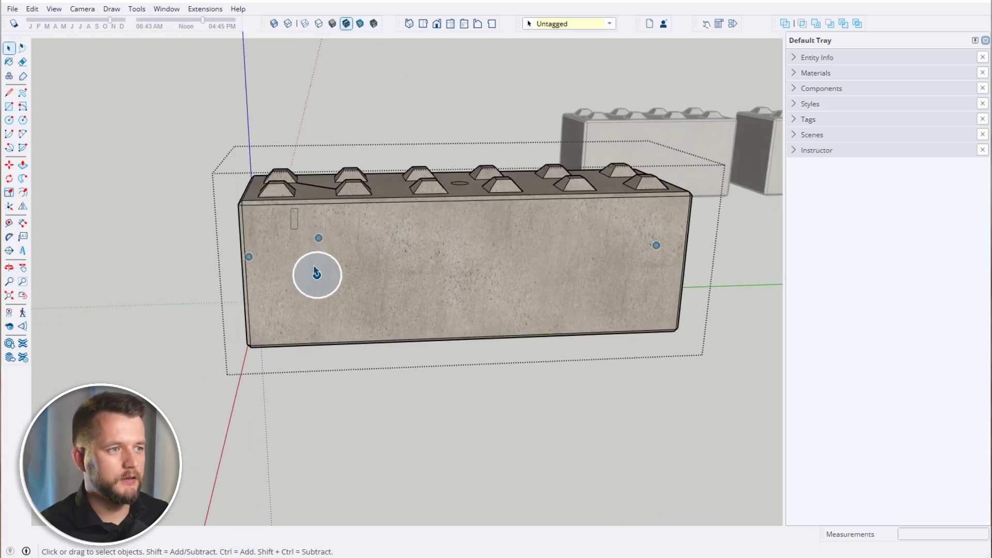
pyautogui.moveTo(377, 284); pyautogui.dragTo(328, 304, button='middle')
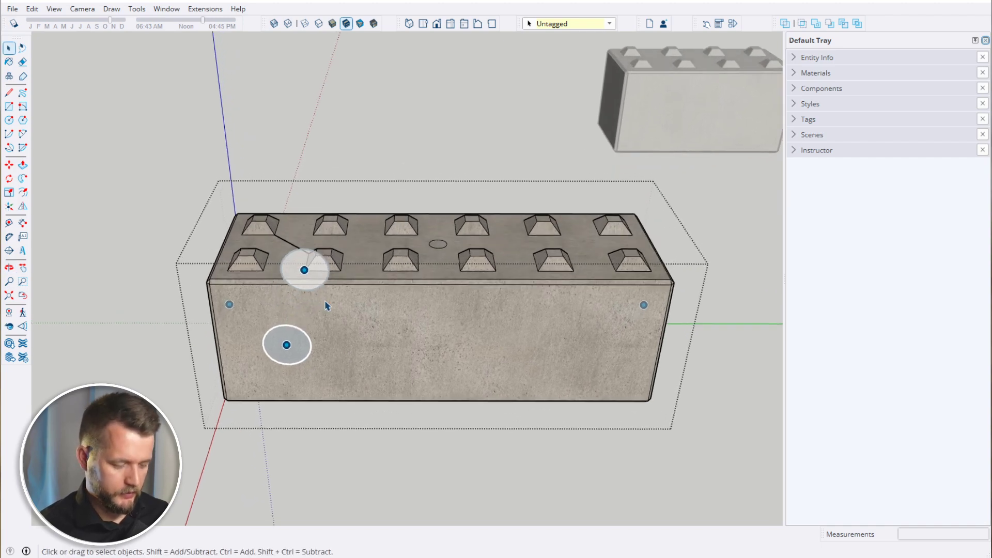
pyautogui.press('m')
pyautogui.scroll(3, 329, 299)
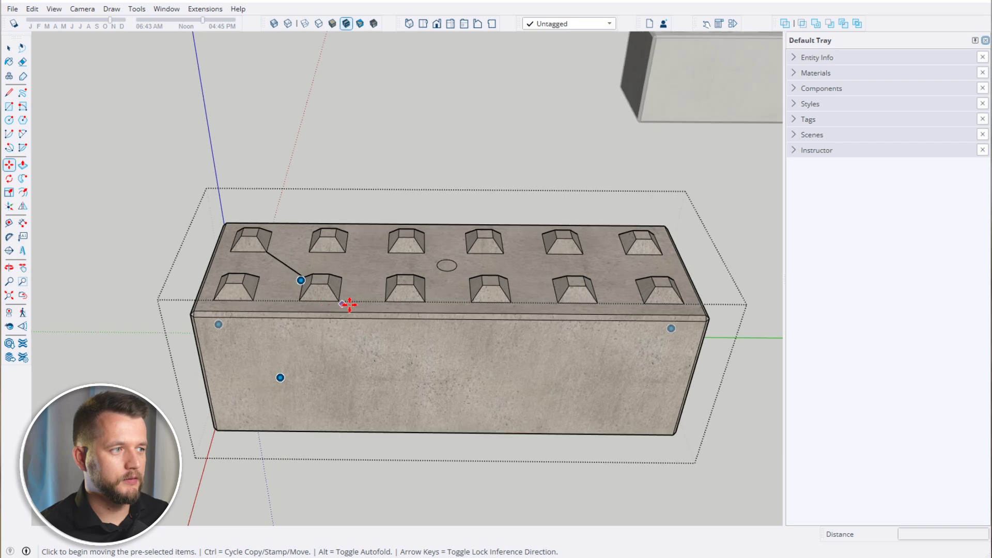
pyautogui.click(340, 301)
pyautogui.press('ctrl')
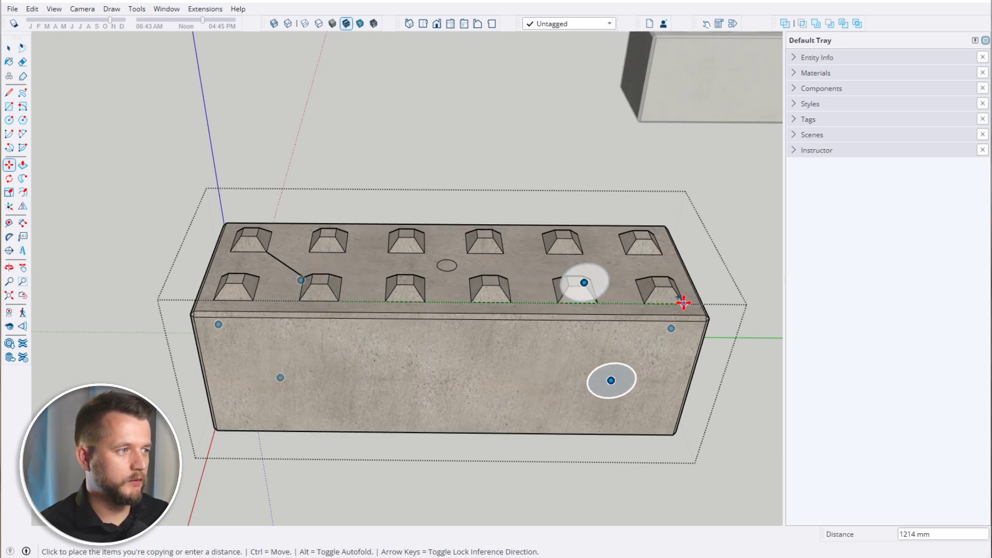
pyautogui.click(683, 304)
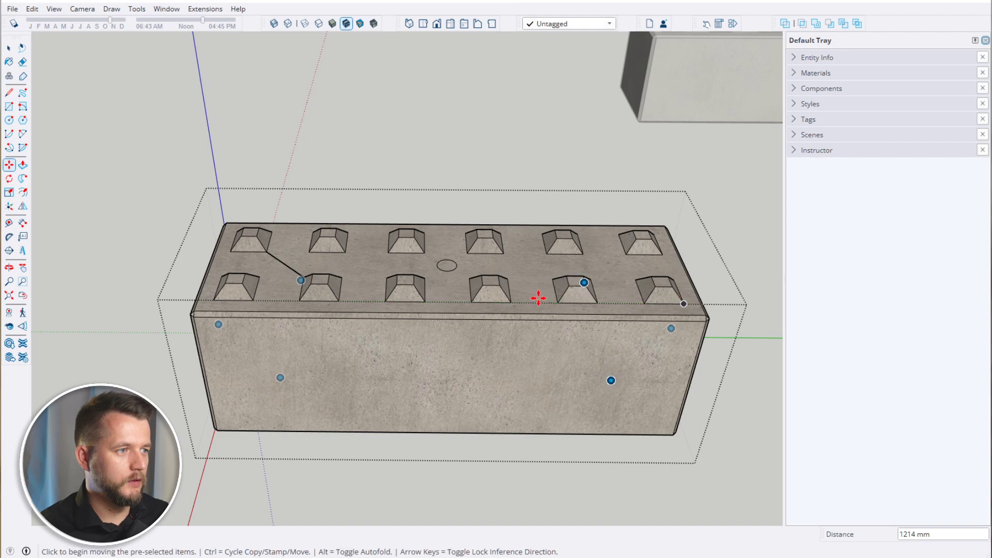
pyautogui.click(683, 303)
# Erase the diagonal helper line between the studs and close the L block component
pyautogui.moveTo(310, 356)
pyautogui.mouseDown(button='middle')
pyautogui.moveTo(270, 376)
pyautogui.moveTo(343, 261)
pyautogui.moveTo(281, 267)
pyautogui.moveTo(273, 357)
pyautogui.moveTo(321, 303)
pyautogui.moveTo(347, 314)
pyautogui.moveTo(332, 288)
pyautogui.mouseUp(button='middle')
pyautogui.press('e')
pyautogui.moveTo(332, 288); pyautogui.dragTo(316, 305)
pyautogui.moveTo(316, 305)
pyautogui.mouseDown(button='middle')
pyautogui.moveTo(308, 330)
pyautogui.moveTo(551, 330)
pyautogui.mouseUp(button='middle')
pyautogui.keyDown('shift'); pyautogui.moveTo(607, 358); pyautogui.dragTo(412, 308, button='middle'); pyautogui.keyUp('shift')
pyautogui.scroll(-1, 412, 307)
pyautogui.press('space')
pyautogui.click(478, 349)
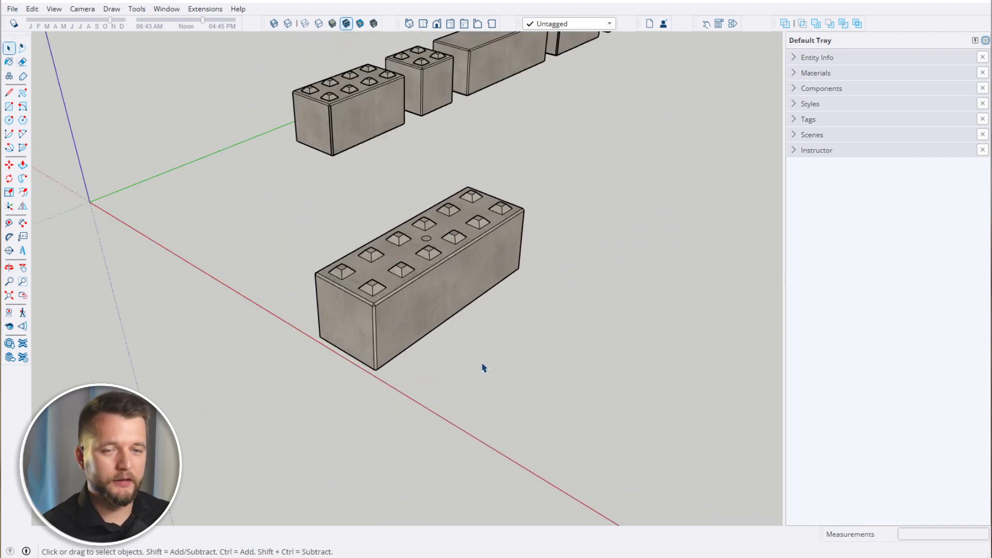
# Copy the L block by its end snap and attach it perpendicular to the original's middle long-side snap
pyautogui.click(439, 312)
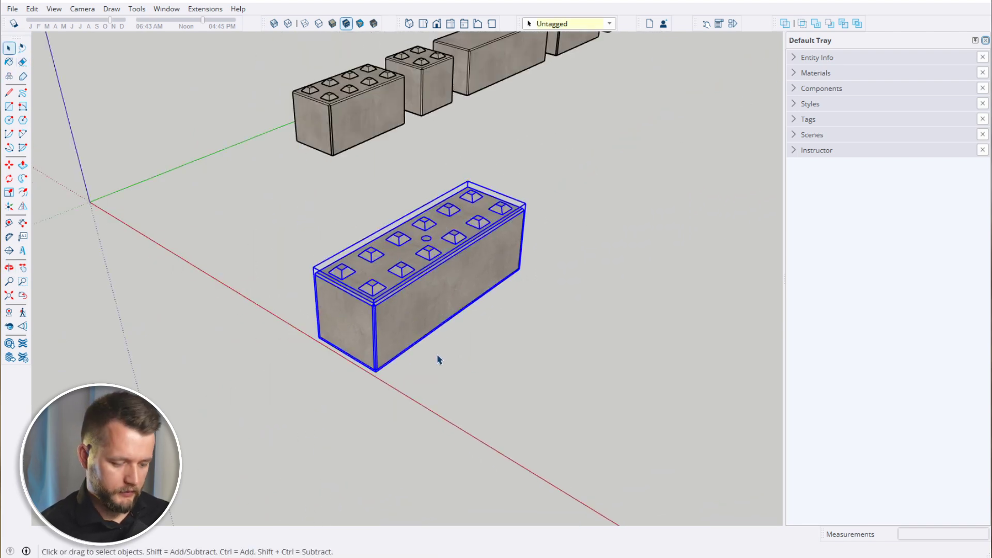
pyautogui.press('m')
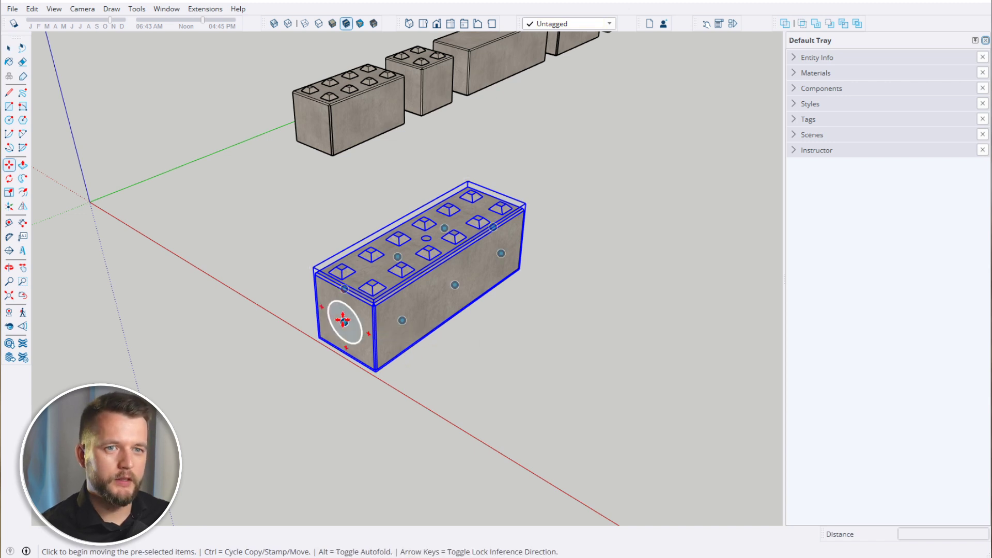
pyautogui.click(344, 322)
pyautogui.press('ctrl')
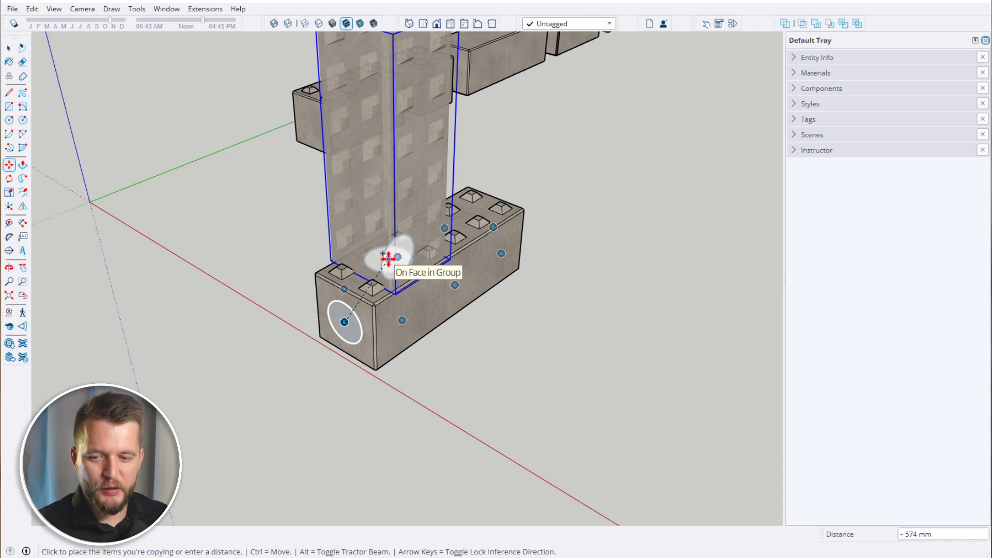
pyautogui.click(455, 287)
pyautogui.press('space')
pyautogui.click(425, 382)
# Examine the perpendicular joint between the two L blocks up close
pyautogui.scroll(7, 444, 263)
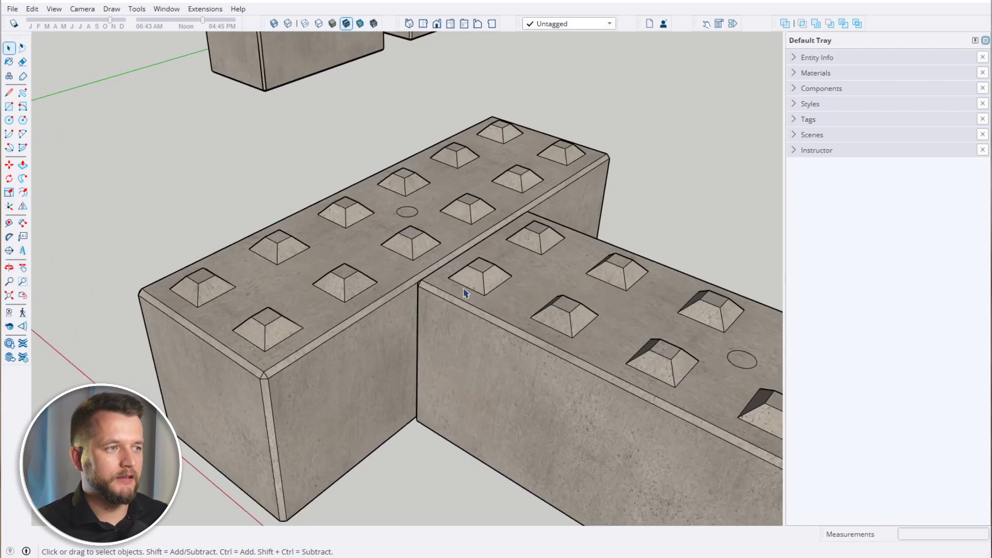
pyautogui.moveTo(464, 291)
pyautogui.mouseDown(button='middle')
pyautogui.moveTo(581, 334)
pyautogui.moveTo(641, 300)
pyautogui.mouseUp(button='middle')
pyautogui.scroll(3, 558, 237)
pyautogui.moveTo(556, 237)
pyautogui.mouseDown(button='middle')
pyautogui.moveTo(527, 234)
pyautogui.moveTo(491, 193)
pyautogui.mouseUp(button='middle')
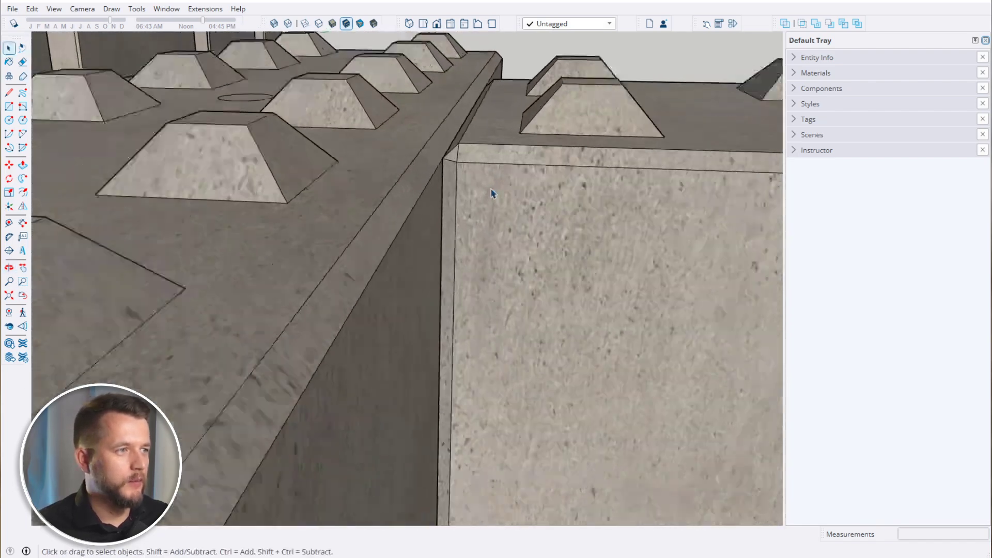
pyautogui.scroll(-2, 403, 204)
pyautogui.scroll(-6, 408, 228)
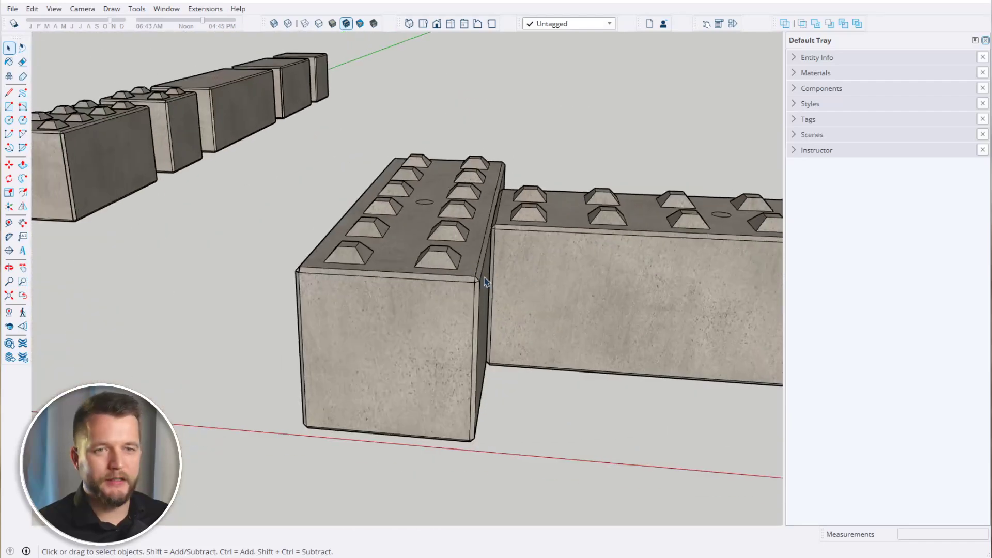
# Undo the perpendicular copy of the L block and open the remaining L block component for editing
pyautogui.moveTo(478, 266)
pyautogui.mouseDown(button='middle')
pyautogui.moveTo(472, 295)
pyautogui.moveTo(386, 323)
pyautogui.mouseUp(button='middle')
pyautogui.scroll(-4, 387, 324)
pyautogui.hotkey('ctrl', 'z')
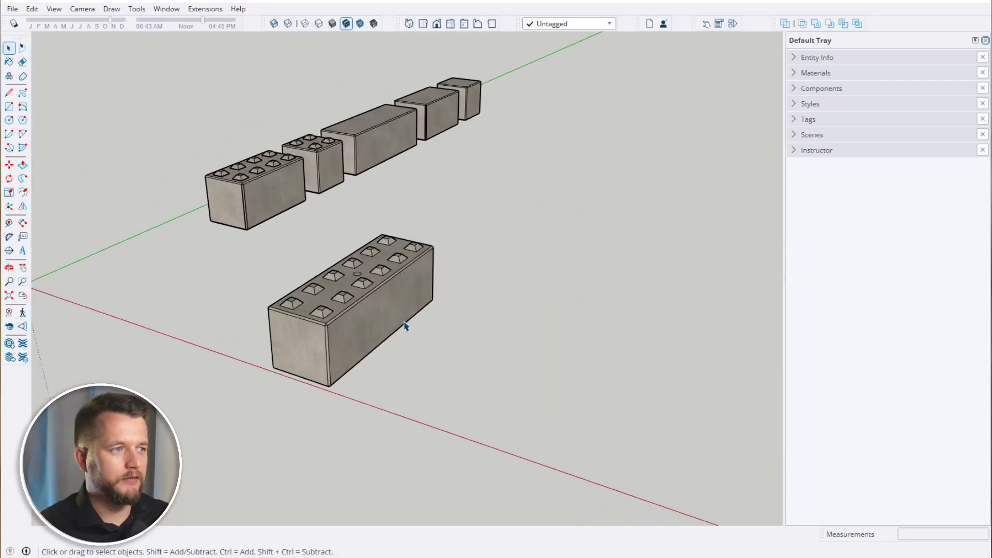
pyautogui.click(365, 336)
pyautogui.scroll(5, 345, 327)
pyautogui.moveTo(350, 336); pyautogui.dragTo(313, 346, button='middle')
pyautogui.doubleClick(313, 347)
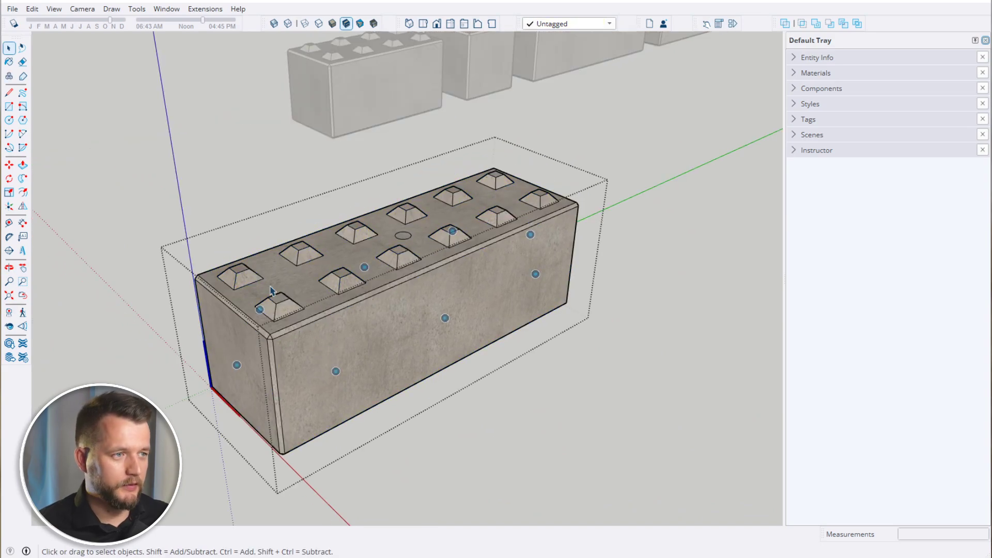
# Draw a diagonal helper line on the block's top between the facing base corners of the first two stud pairs
pyautogui.moveTo(314, 300); pyautogui.dragTo(239, 405, button='middle')
pyautogui.scroll(5, 243, 316)
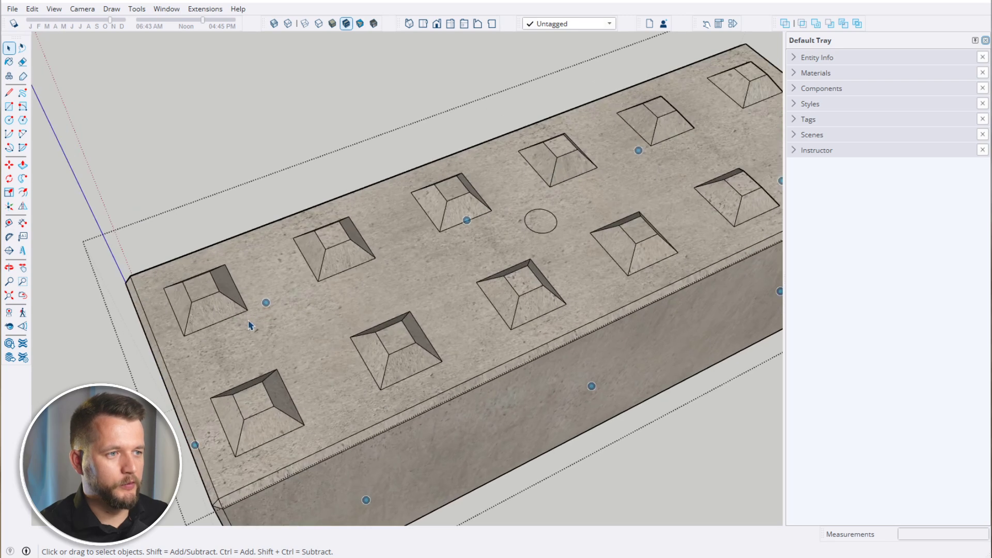
pyautogui.press('l')
pyautogui.click(247, 310)
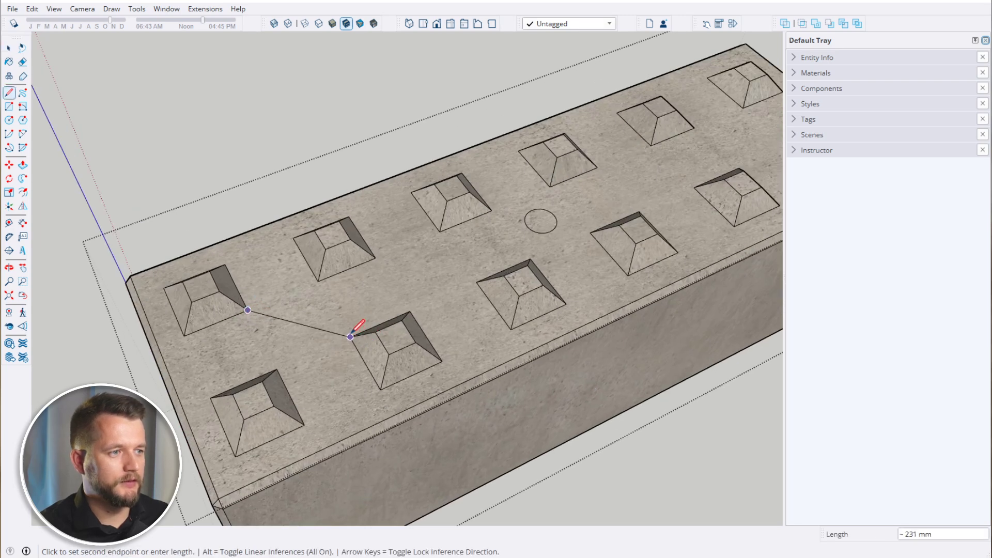
pyautogui.click(350, 337)
pyautogui.press('space')
pyautogui.scroll(-4, 342, 330)
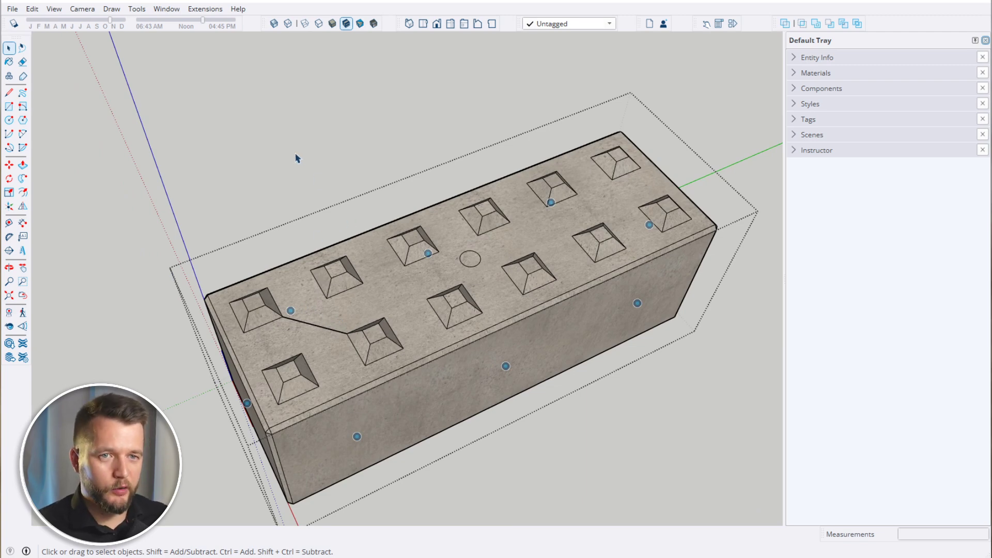
pyautogui.rightClick(297, 157)
pyautogui.click(330, 235)
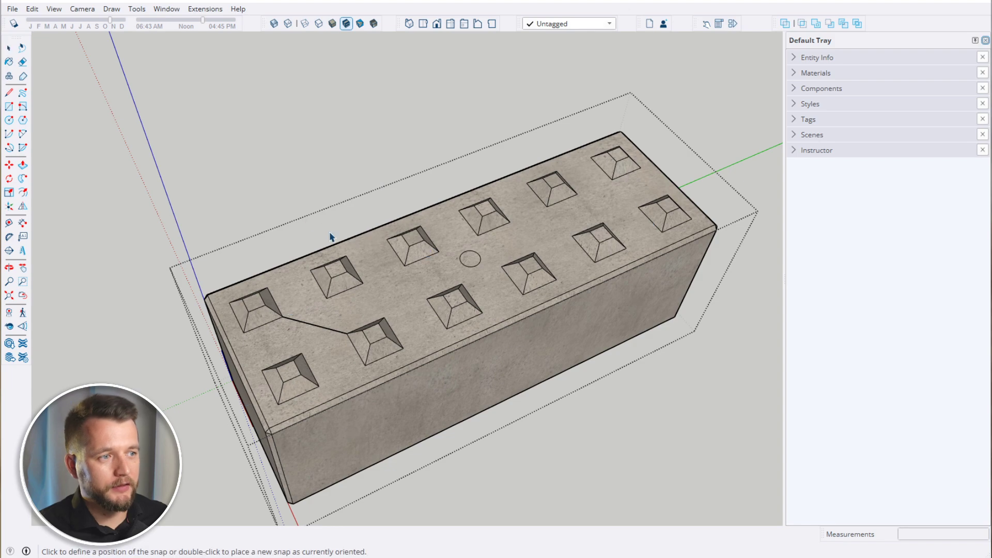
pyautogui.scroll(2, 319, 347)
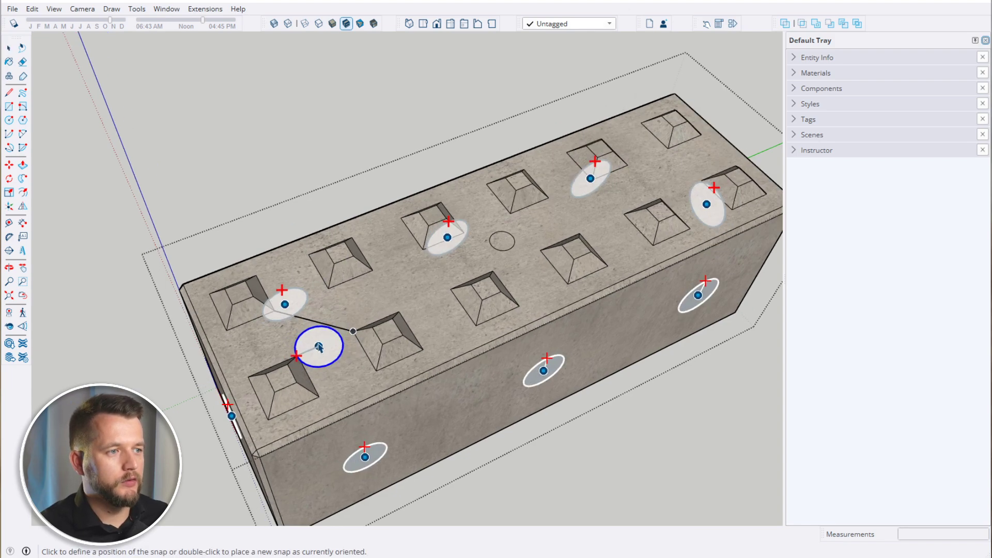
pyautogui.scroll(1, 319, 347)
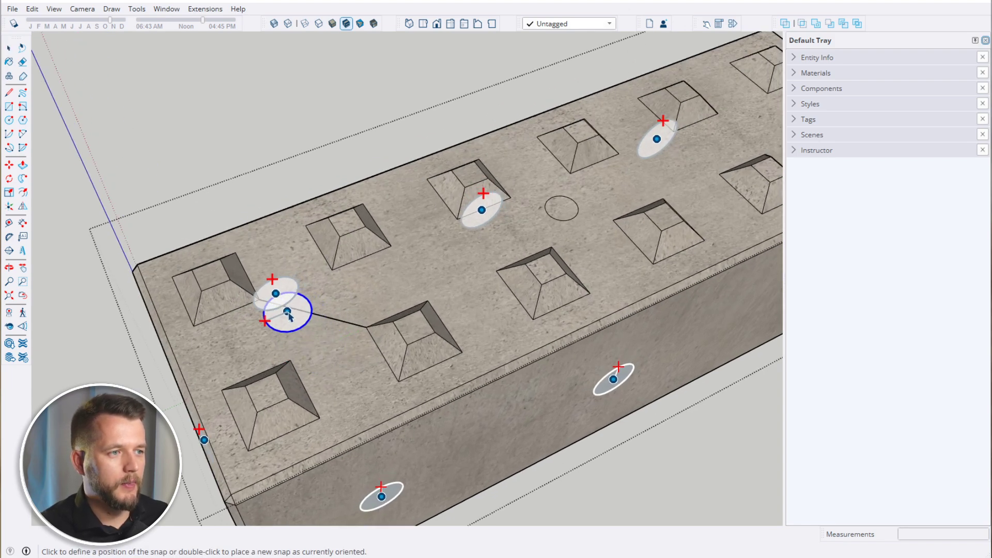
pyautogui.moveTo(288, 312); pyautogui.dragTo(436, 355, button='middle')
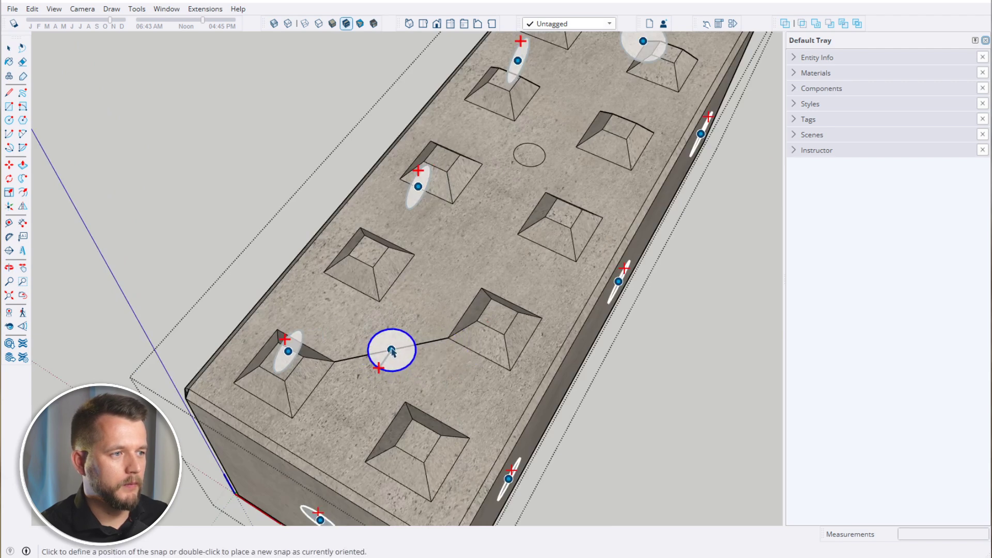
pyautogui.click(392, 350)
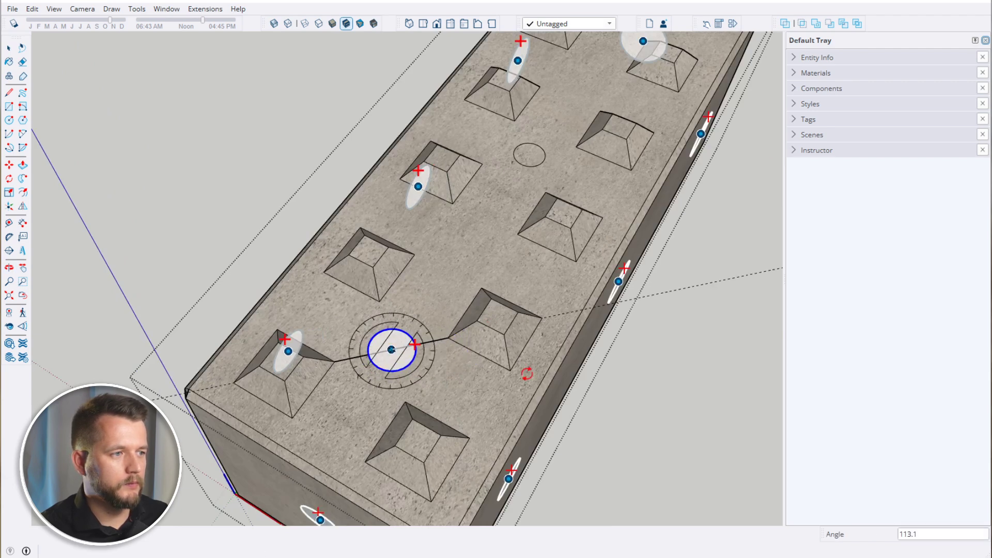
pyautogui.press('space')
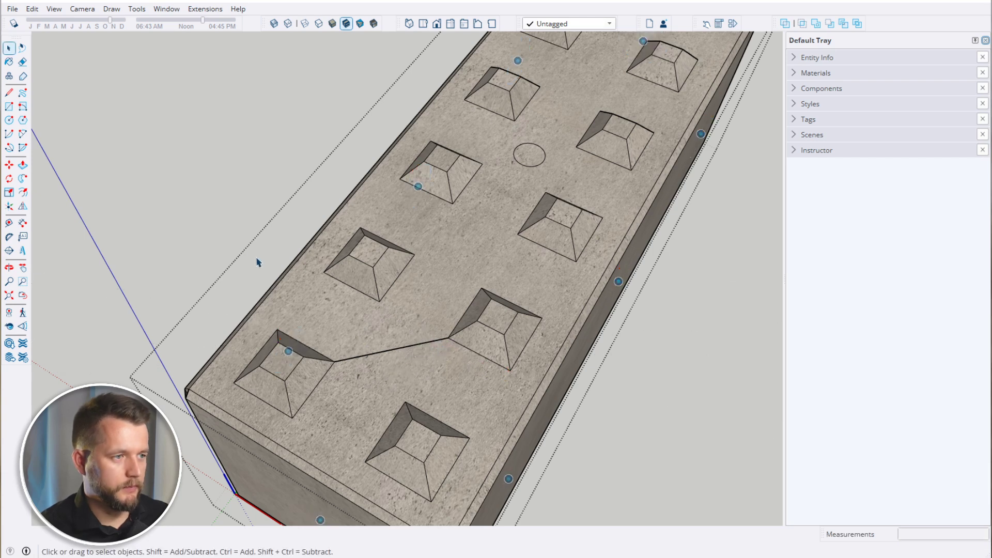
# Place a snap in its default orientation at the midpoint of the diagonal helper line on the block's top
pyautogui.rightClick(237, 243)
pyautogui.click(265, 324)
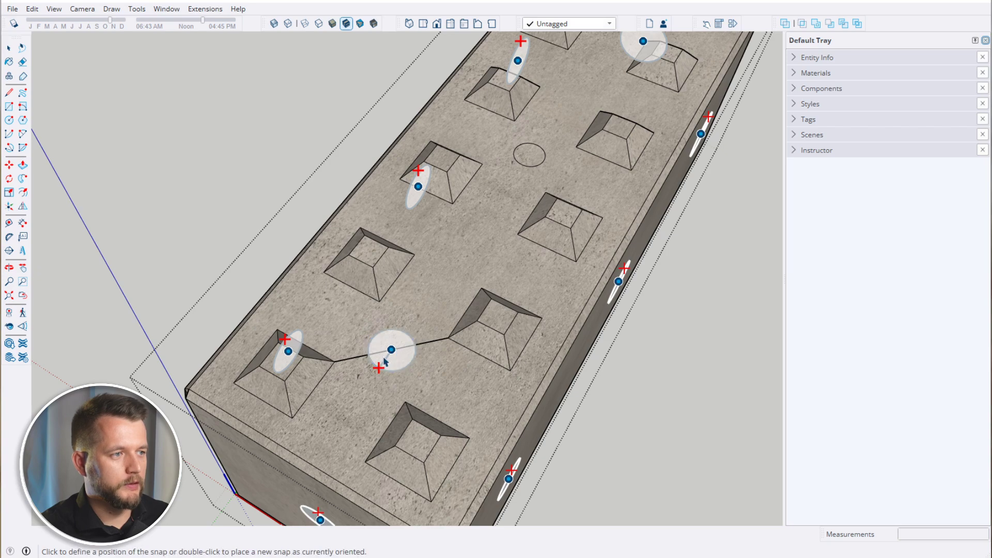
pyautogui.scroll(-5, 385, 362)
pyautogui.moveTo(443, 387); pyautogui.dragTo(349, 365, button='middle')
# Copy the top snap along the green direction to the block's central hole, and copy it again towards the far end
pyautogui.press('m')
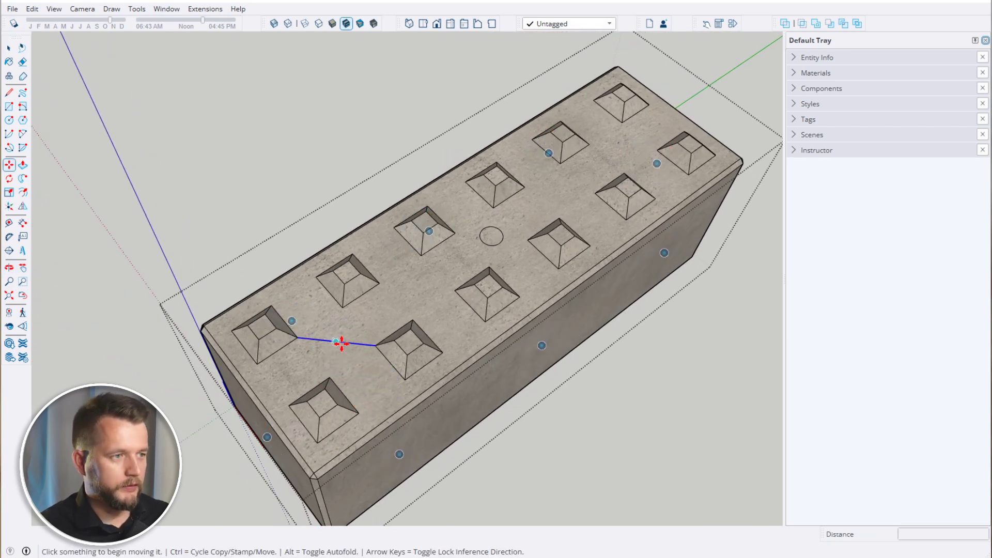
pyautogui.press('space')
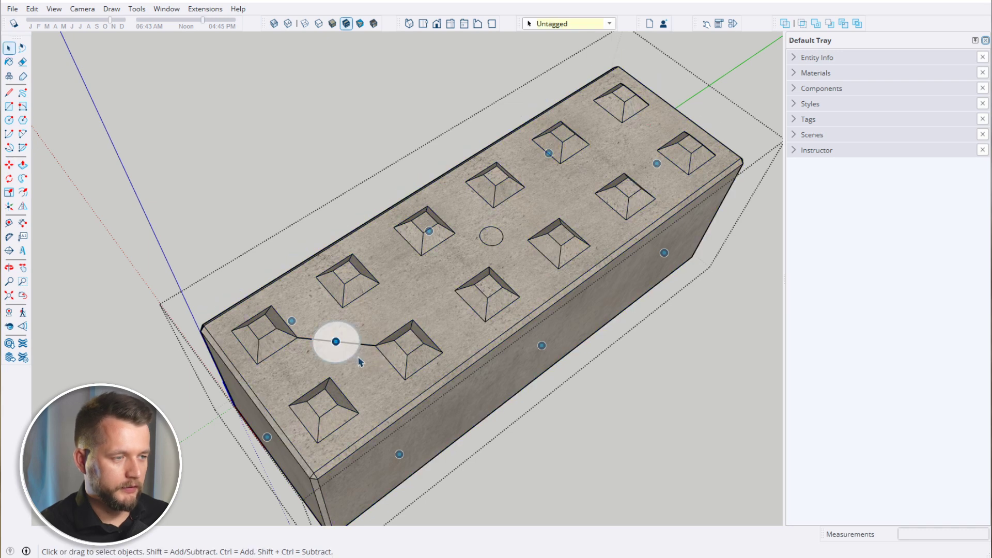
pyautogui.scroll(-2, 360, 361)
pyautogui.press('m')
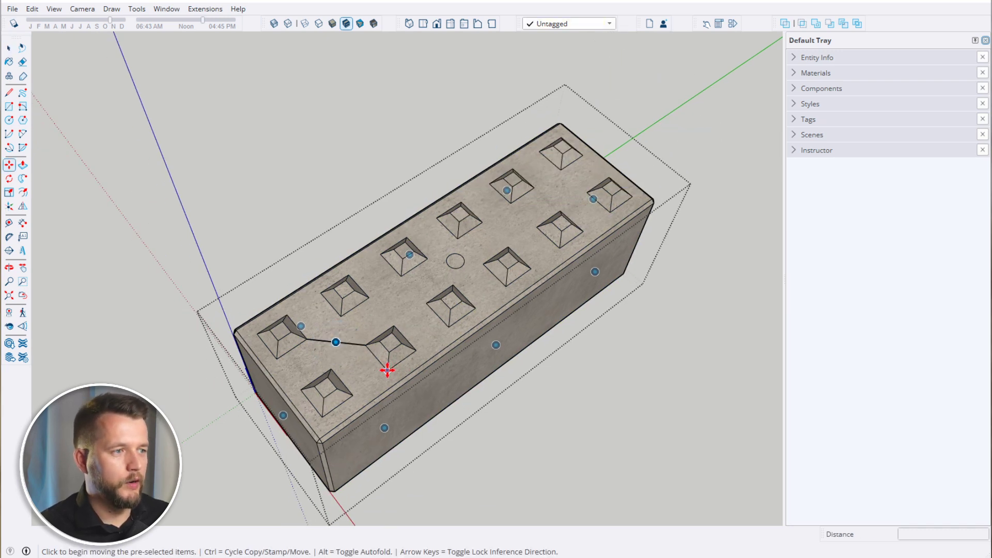
pyautogui.click(388, 370)
pyautogui.press('ctrl')
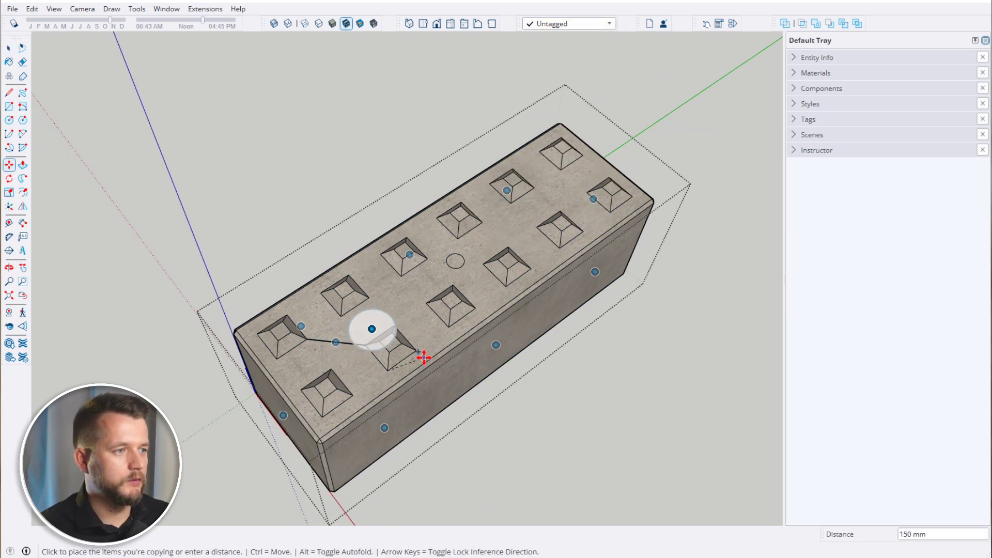
pyautogui.click(508, 287)
pyautogui.click(506, 286)
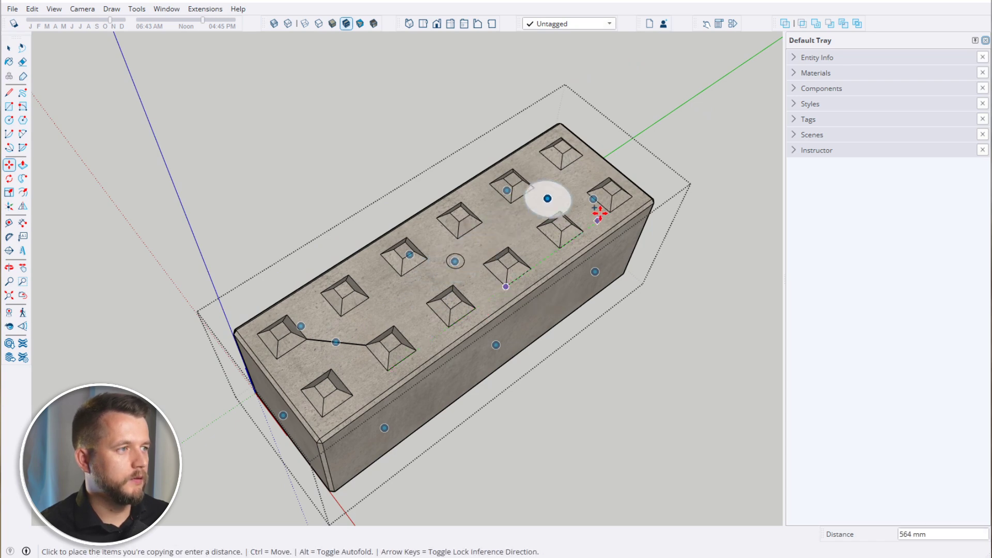
pyautogui.click(613, 209)
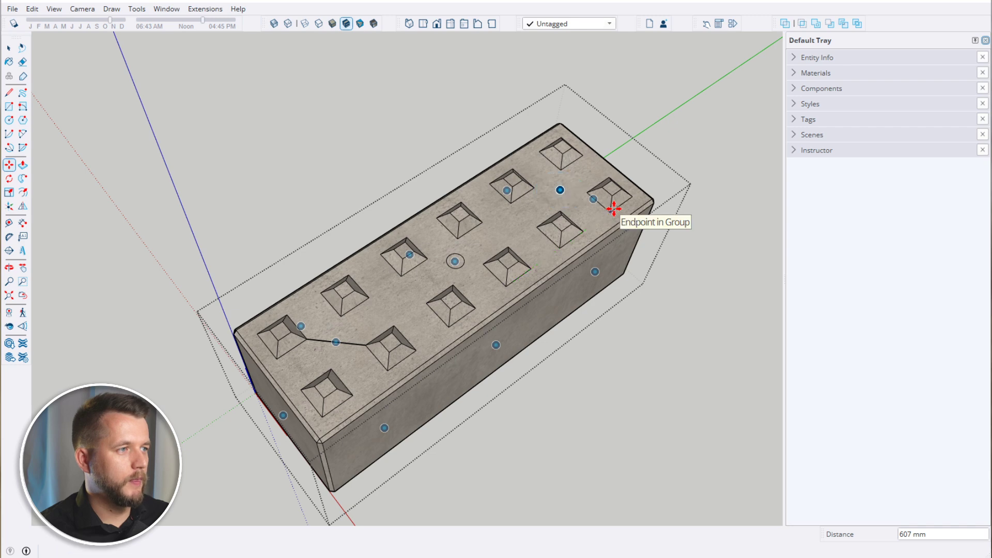
# Erase the diagonal helper line between the studs on the block's top
pyautogui.moveTo(372, 389); pyautogui.dragTo(493, 250, button='middle')
pyautogui.press('e')
pyautogui.scroll(2, 377, 303)
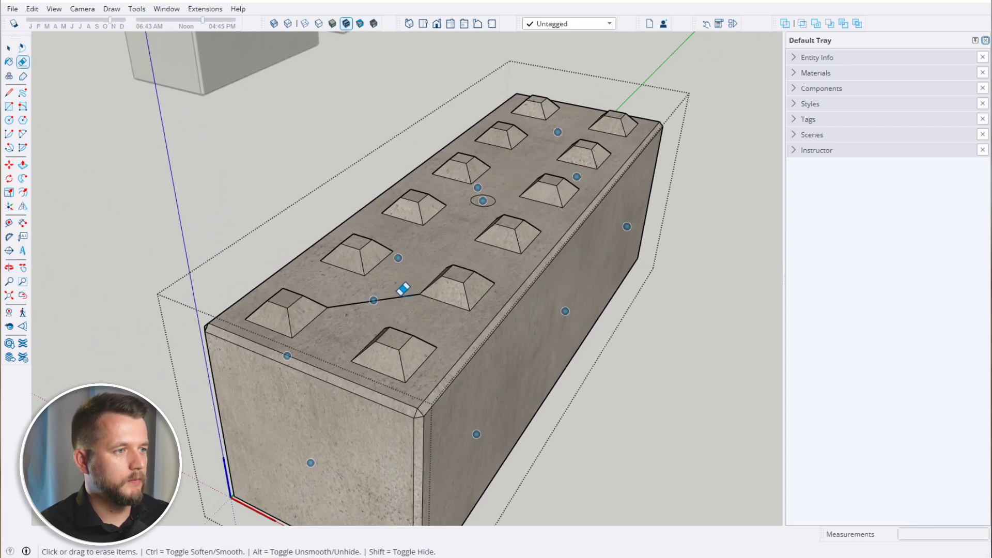
pyautogui.scroll(-3, 401, 300)
pyautogui.moveTo(402, 300)
pyautogui.mouseDown(button='middle')
pyautogui.moveTo(492, 232)
pyautogui.moveTo(513, 173)
pyautogui.moveTo(461, 172)
pyautogui.mouseUp(button='middle')
# Copy the three top snaps 600 mm straight down to the block's underside
pyautogui.press('space')
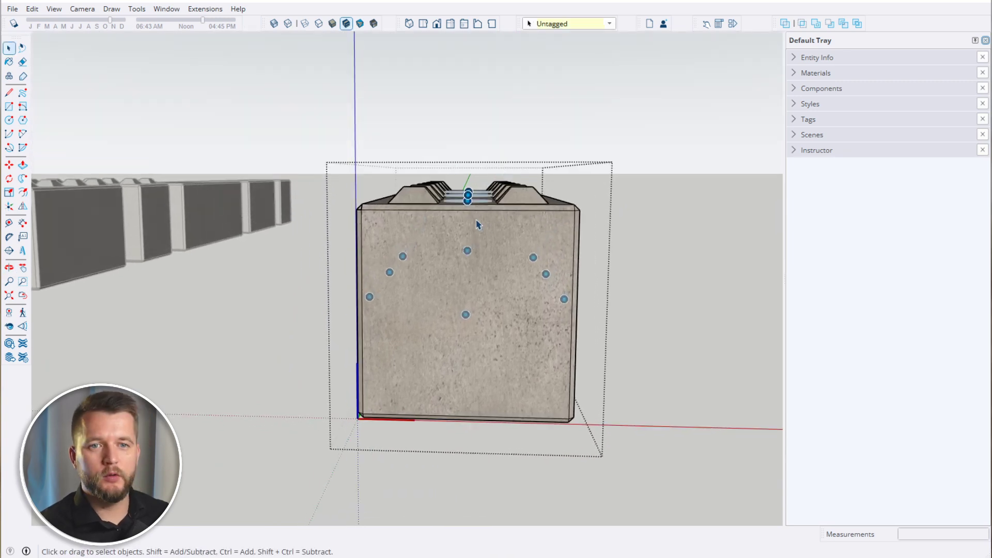
pyautogui.moveTo(477, 224); pyautogui.dragTo(463, 250, button='middle')
pyautogui.press('m')
pyautogui.click(452, 202)
pyautogui.press('ctrl')
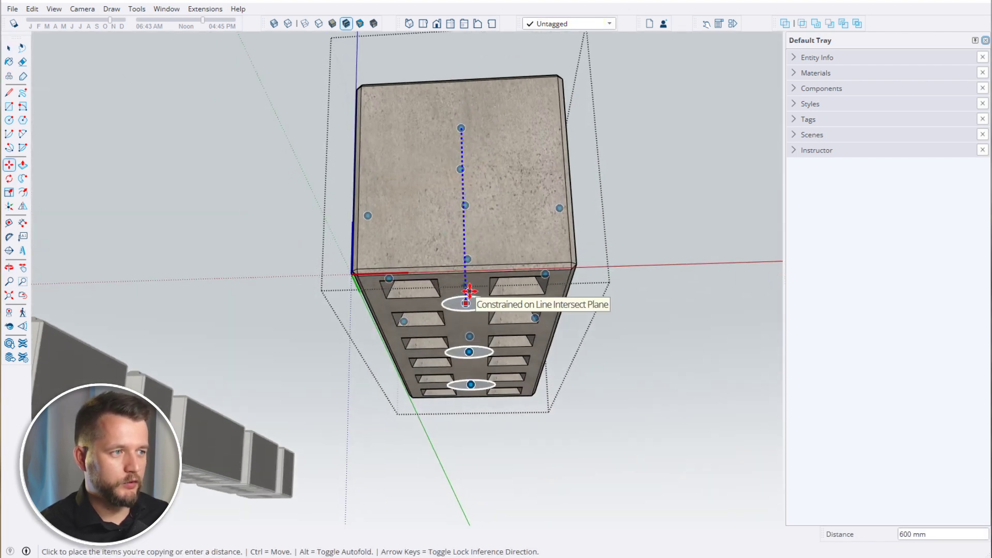
# Copy the three selected snap points from the block's top face 600 mm straight down to its underside
pyautogui.click(468, 292)
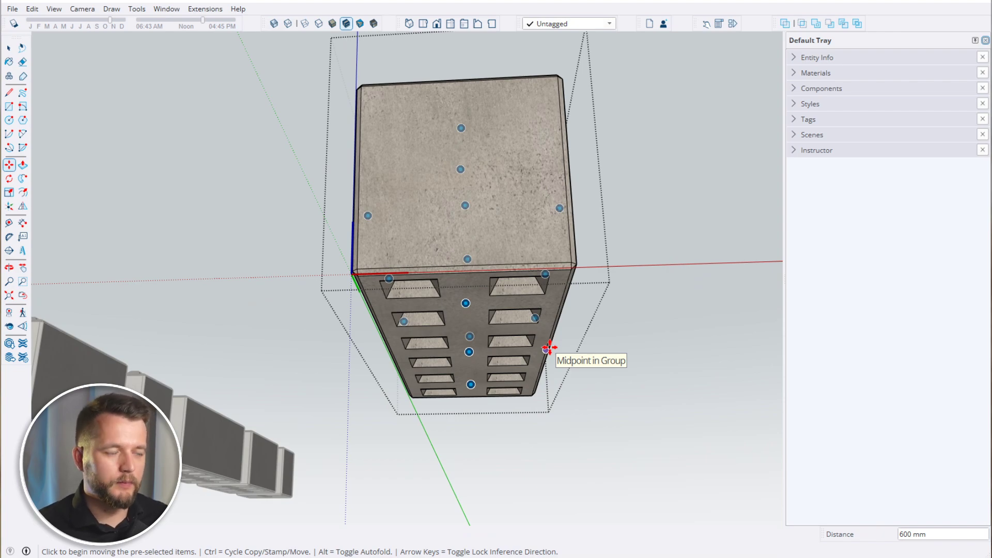
pyautogui.moveTo(548, 348); pyautogui.dragTo(423, 403, button='middle')
pyautogui.press('space')
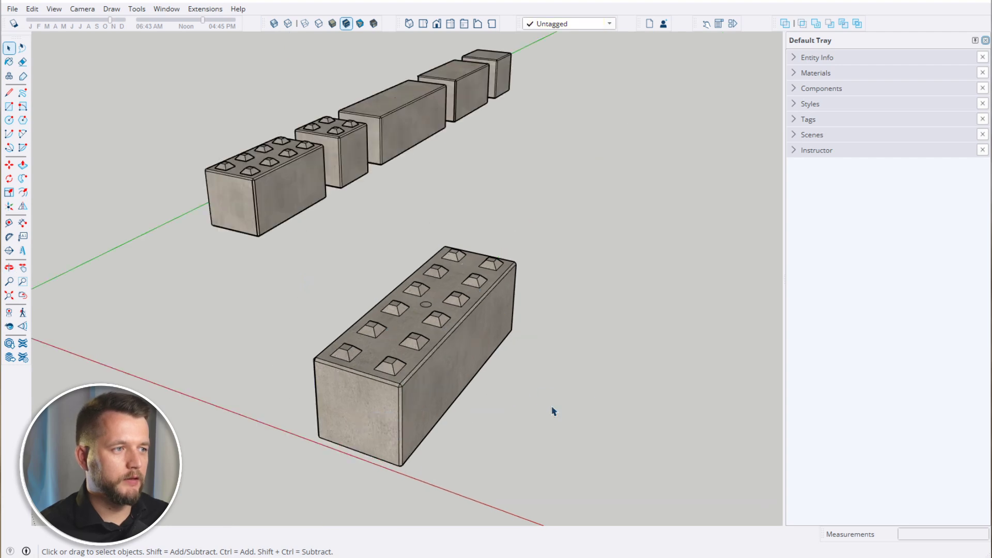
# Try to stack a copy of the long studded block on the original by joining a bottom snap to a top snap
pyautogui.moveTo(490, 410); pyautogui.dragTo(464, 415, button='middle')
pyautogui.press('m')
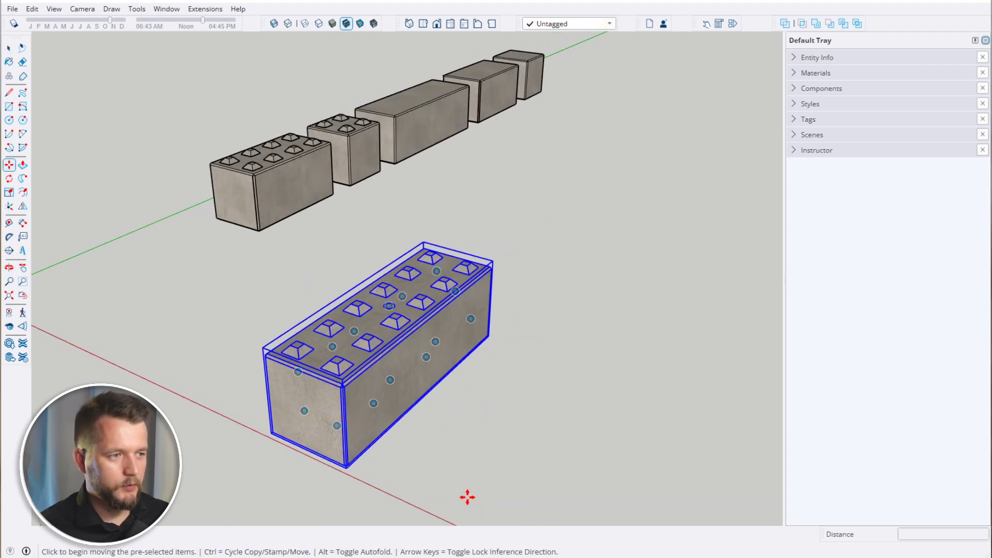
pyautogui.moveTo(467, 497); pyautogui.dragTo(348, 483, button='middle')
pyautogui.scroll(2, 352, 457)
pyautogui.moveTo(356, 434)
pyautogui.keyDown('shift'); pyautogui.mouseDown(button='middle')
pyautogui.moveTo(527, 430)
pyautogui.moveTo(431, 452)
pyautogui.moveTo(299, 414)
pyautogui.mouseUp(button='middle'); pyautogui.keyUp('shift')
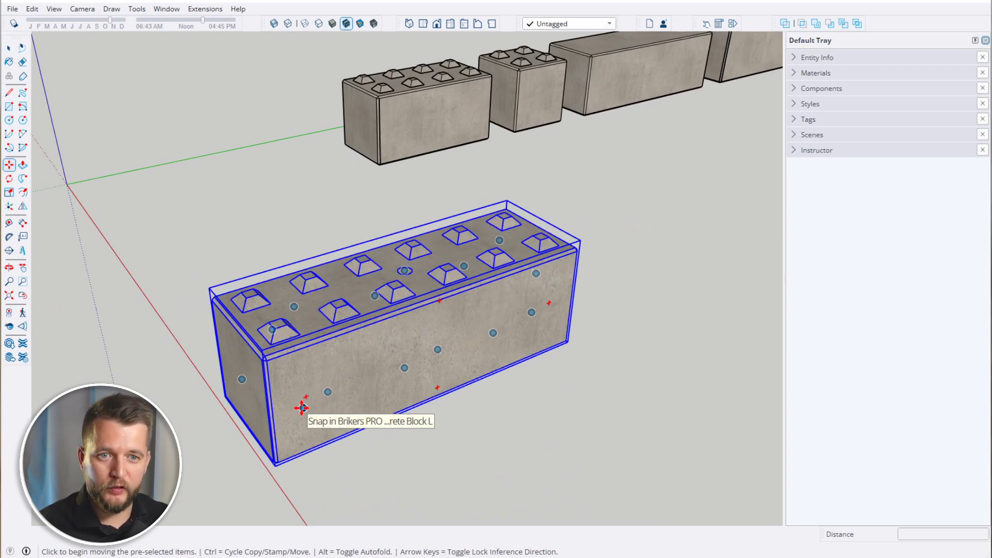
pyautogui.click(302, 408)
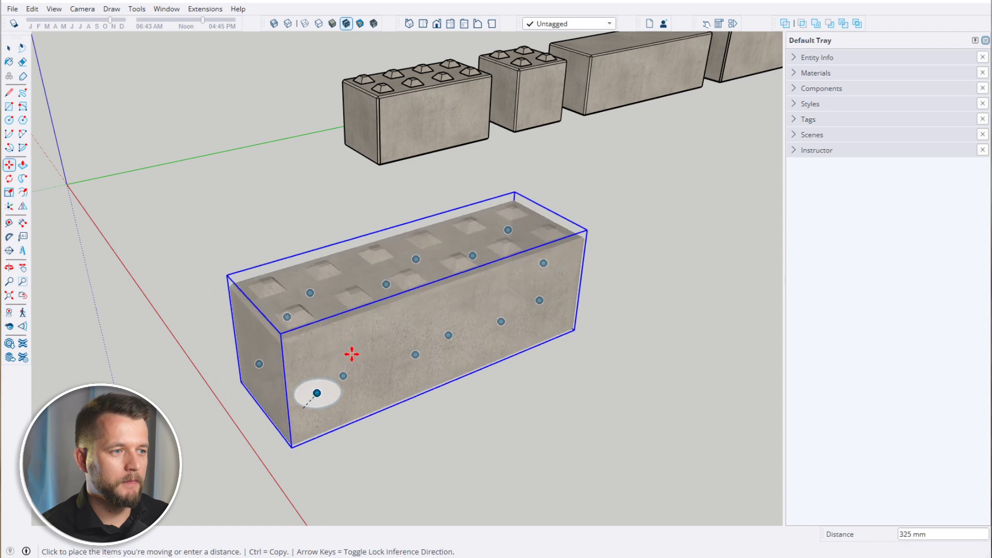
pyautogui.press('ctrl')
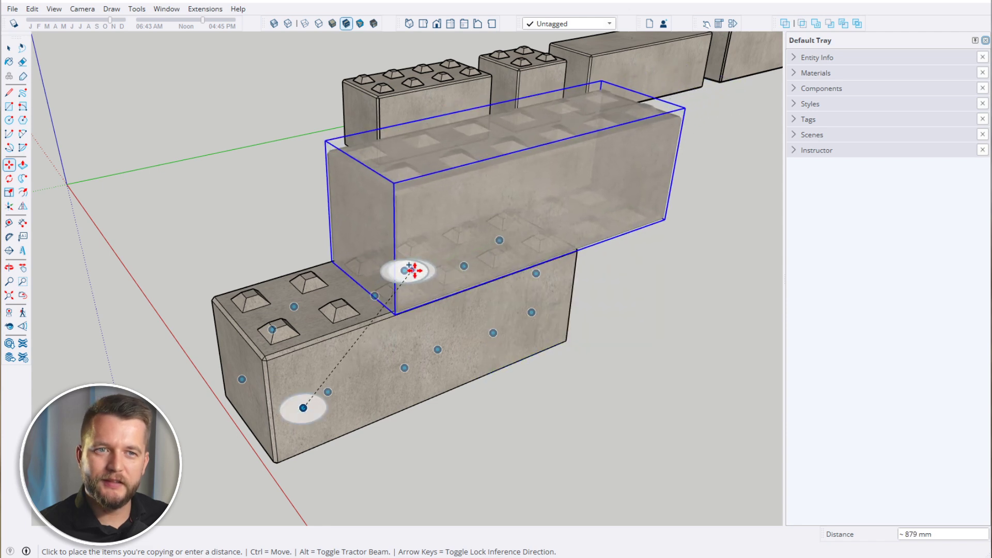
pyautogui.press('space')
# Flip the three snap points on the long studded block's underside
pyautogui.moveTo(405, 268); pyautogui.dragTo(428, 215, button='middle')
pyautogui.moveTo(610, 238); pyautogui.dragTo(679, 188, button='middle')
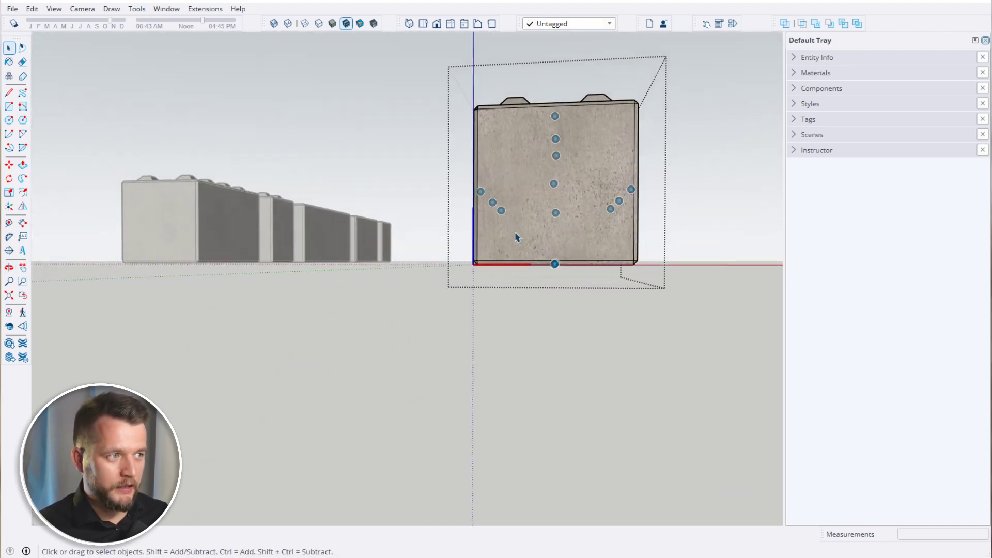
pyautogui.moveTo(594, 352); pyautogui.dragTo(491, 327, button='middle')
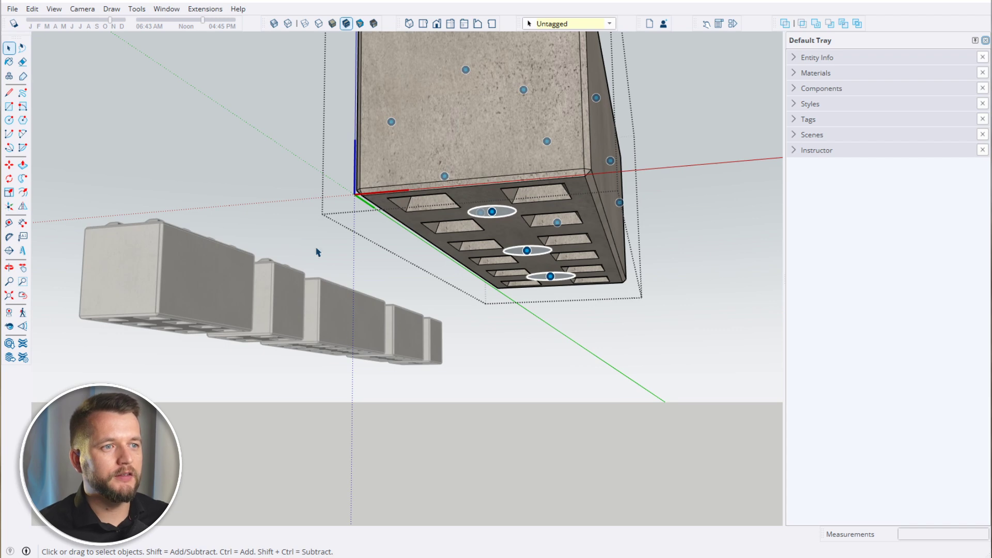
pyautogui.click(23, 206)
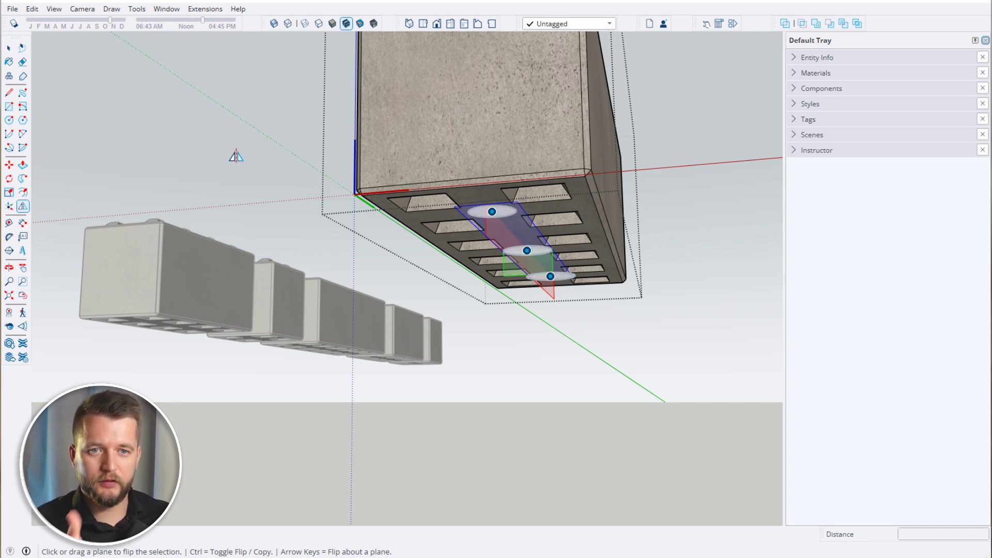
pyautogui.moveTo(567, 353); pyautogui.dragTo(522, 346, button='middle')
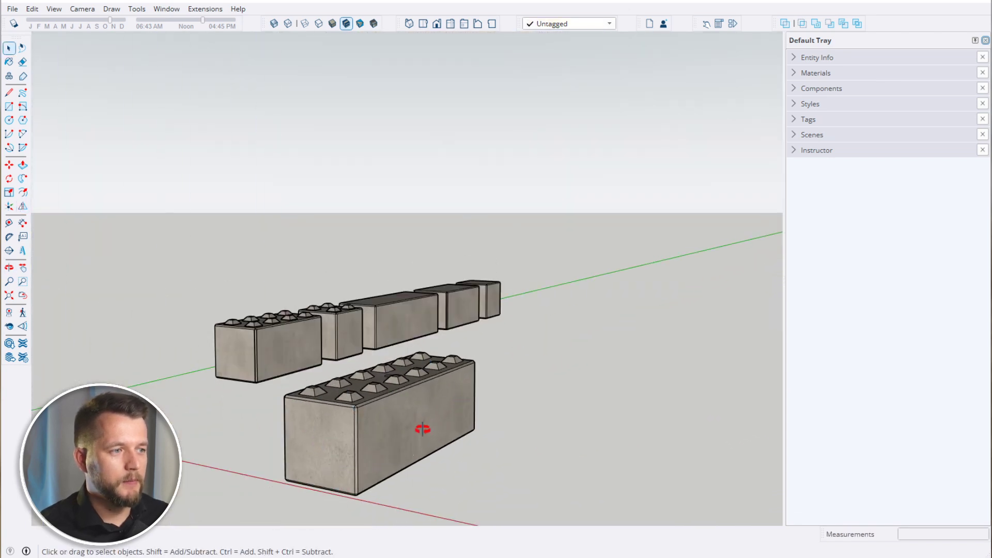
# Stack an offset copy of the long studded block on the original by snapping its bottom snap point to a top one
pyautogui.moveTo(422, 429); pyautogui.dragTo(403, 402, button='middle')
pyautogui.click(439, 381)
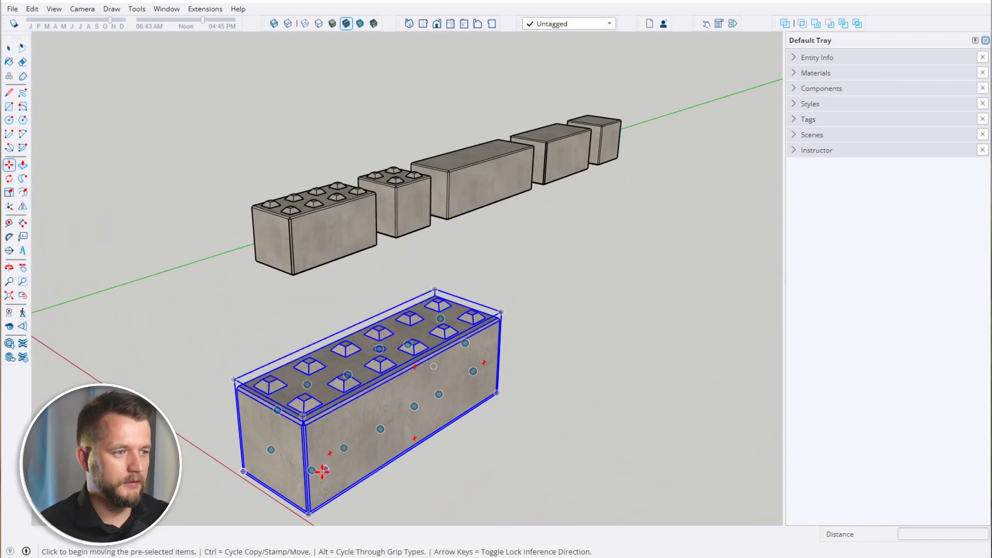
pyautogui.press('ctrl')
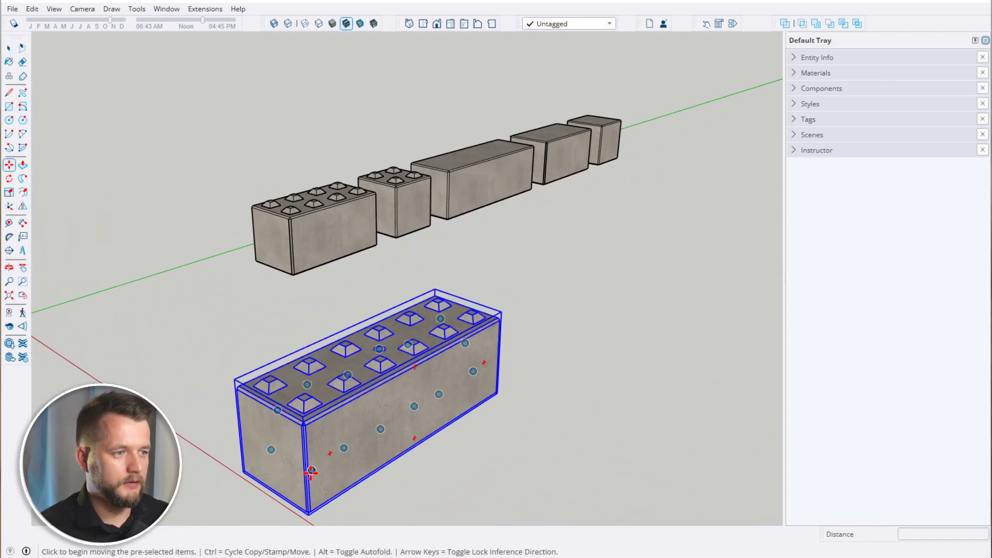
pyautogui.click(311, 470)
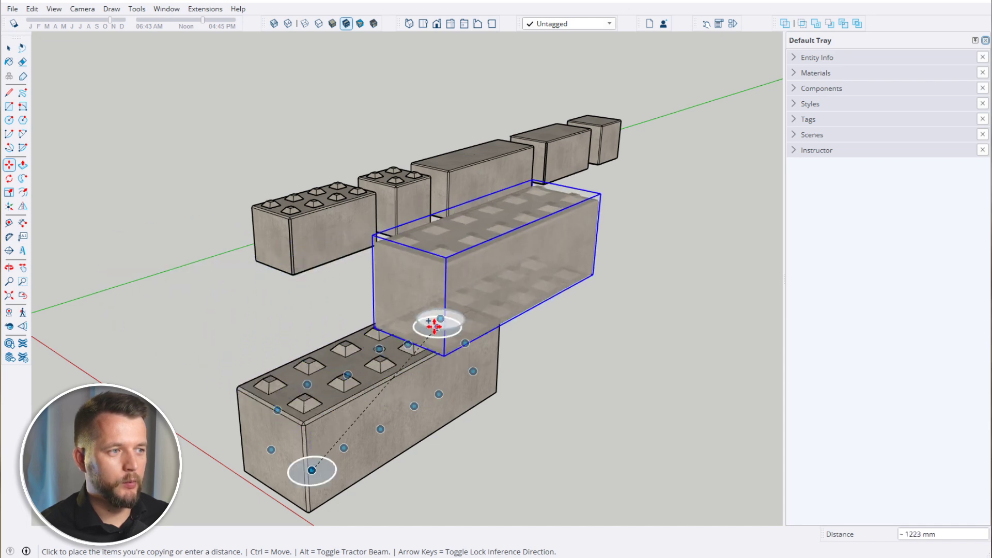
pyautogui.click(440, 319)
pyautogui.moveTo(325, 405); pyautogui.dragTo(385, 375, button='middle')
pyautogui.scroll(-3, 464, 353)
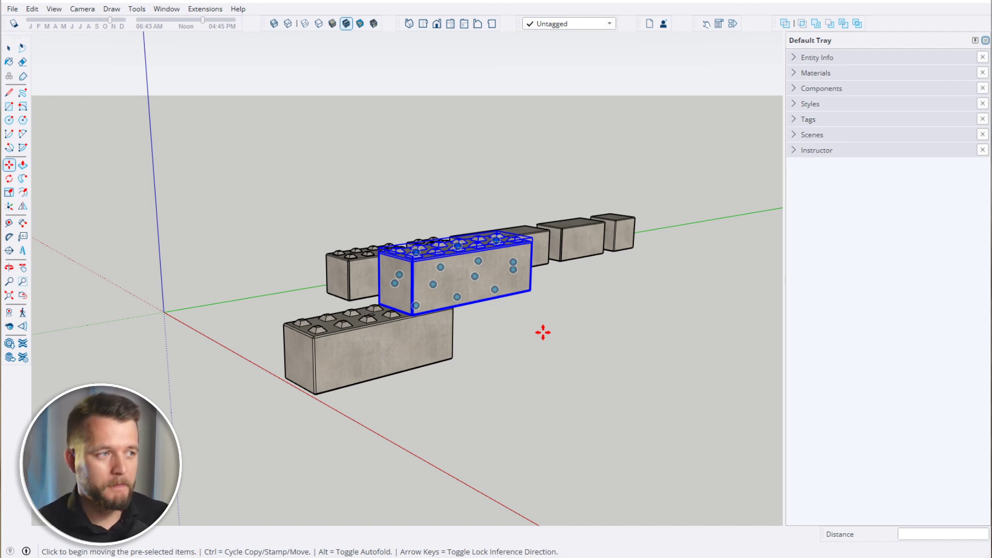
# Delete the stacked copy of the long studded block
pyautogui.moveTo(405, 368); pyautogui.dragTo(443, 398, button='middle')
pyautogui.scroll(-2, 452, 310)
pyautogui.press('space')
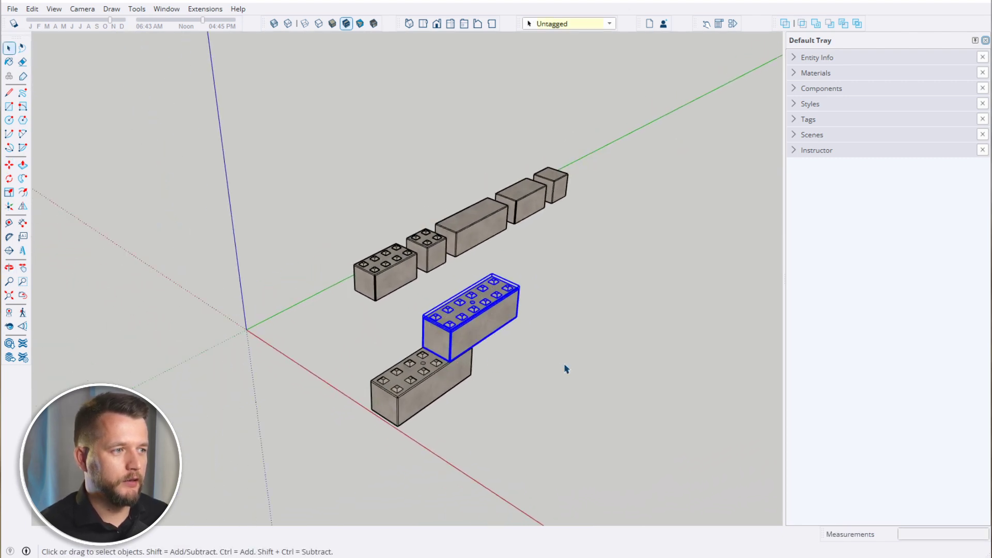
pyautogui.press('Delete')
# Move the remaining long studded block about 1950 mm across the ground, clear of the red axis
pyautogui.moveTo(534, 370); pyautogui.dragTo(437, 406, button='middle')
pyautogui.click(424, 392)
pyautogui.press('m')
pyautogui.click(412, 426)
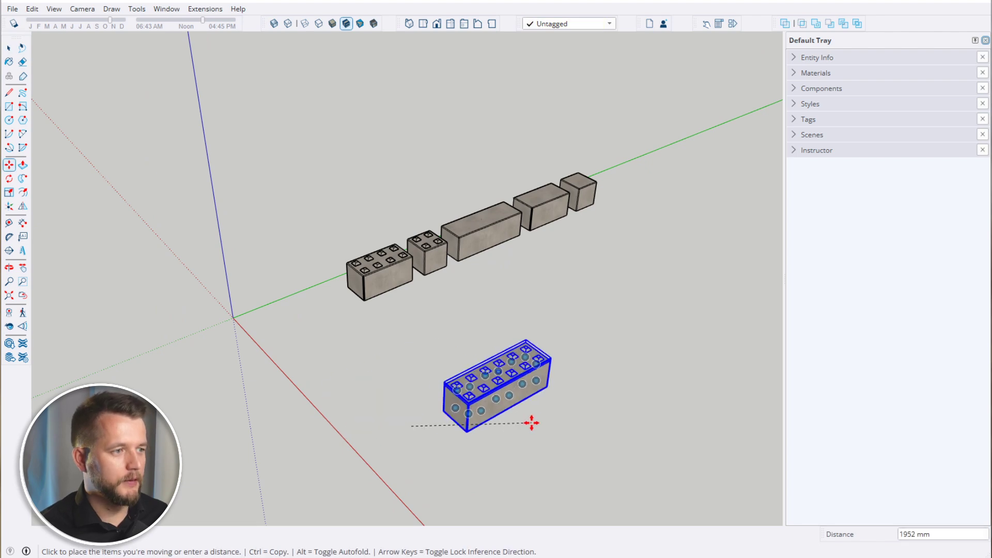
pyautogui.click(531, 422)
pyautogui.press('space')
# Draw a rectangle with a 12 m side on the ground beyond the long studded block
pyautogui.scroll(-2, 531, 422)
pyautogui.moveTo(532, 422); pyautogui.dragTo(425, 370, button='middle')
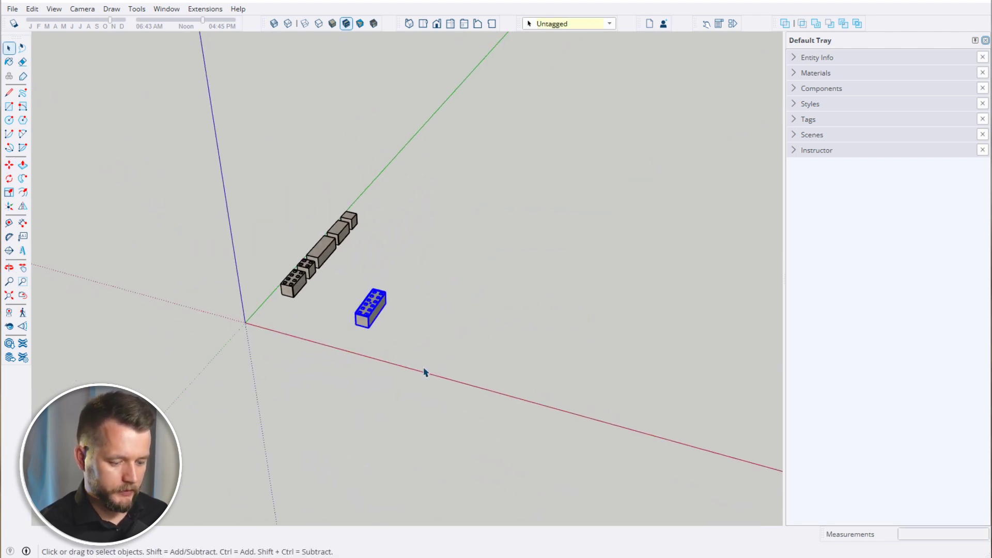
pyautogui.press('r')
pyautogui.click(437, 347)
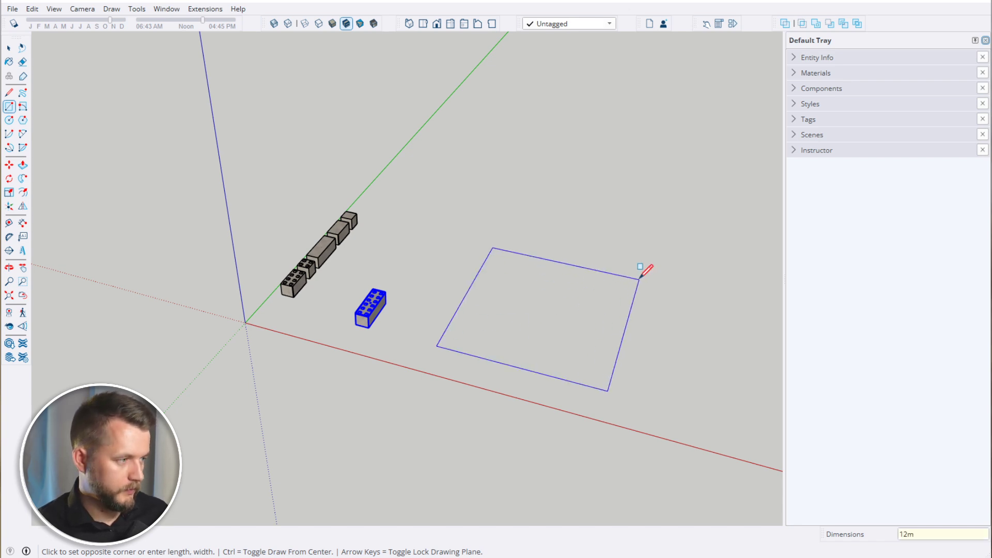
pyautogui.press('Return')
pyautogui.press('space')
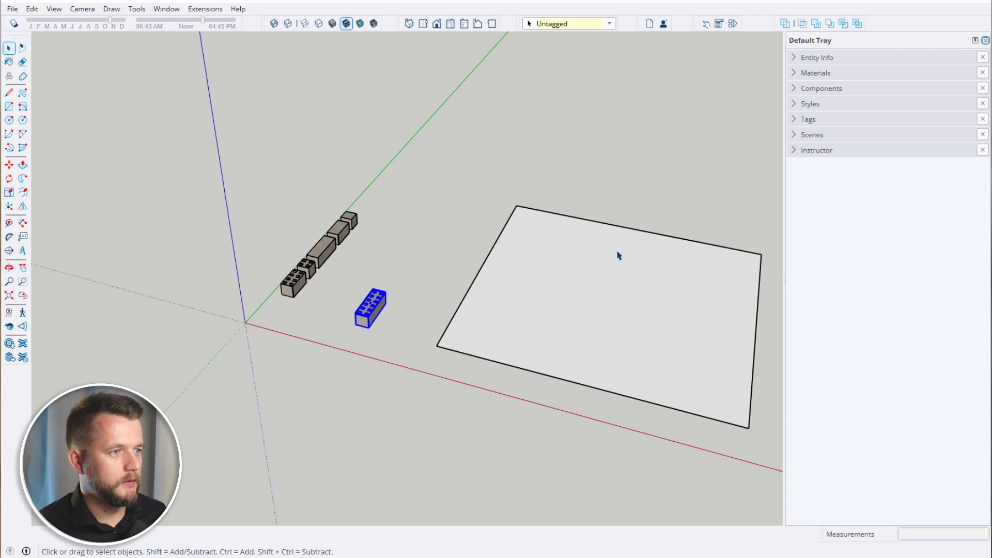
# Make a group from the rectangle's face and its edges
pyautogui.doubleClick(597, 235)
pyautogui.rightClick(595, 231)
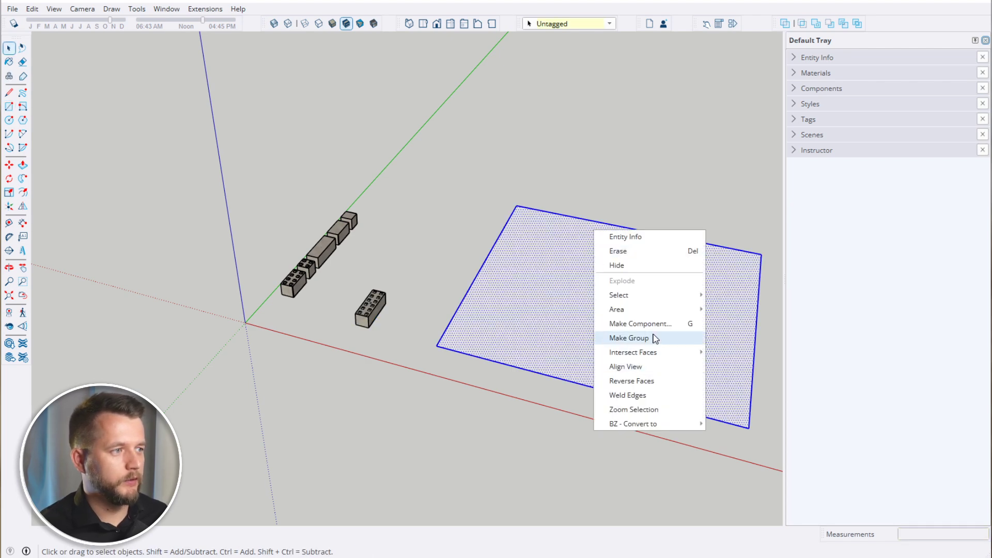
pyautogui.click(654, 342)
pyautogui.click(527, 388)
# Move the long studded block across the ground closer to the grouped rectangle
pyautogui.scroll(2, 413, 330)
pyautogui.click(341, 308)
pyautogui.scroll(2, 344, 308)
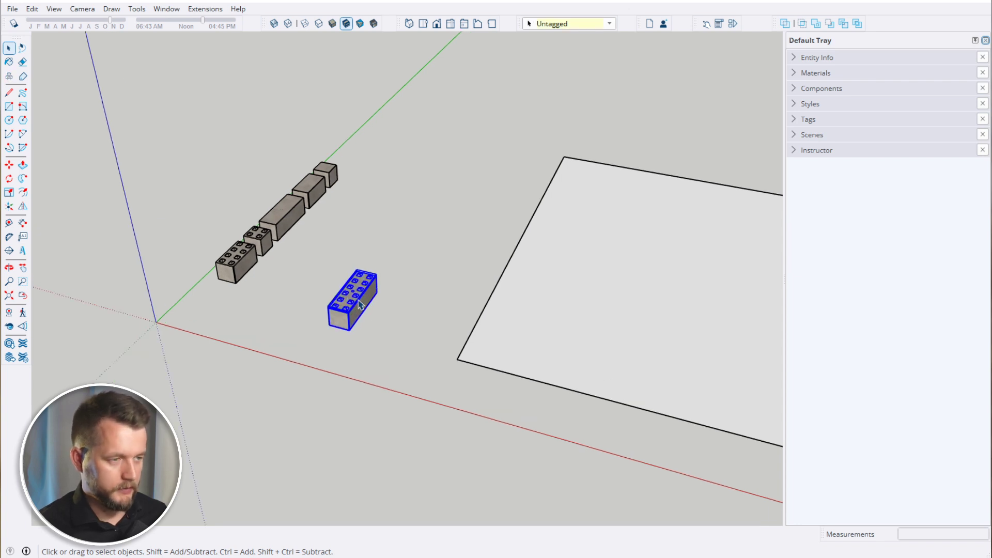
pyautogui.press('m')
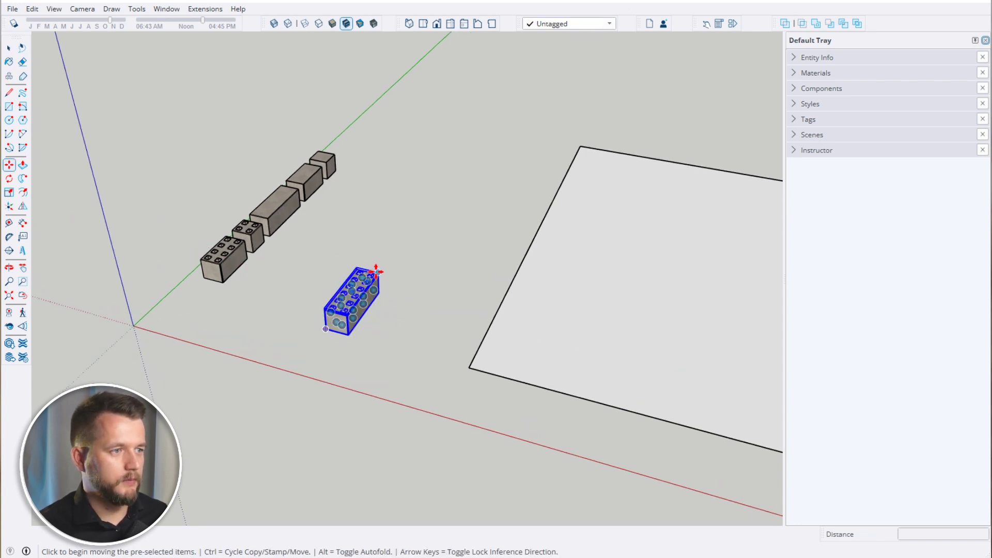
pyautogui.click(382, 311)
pyautogui.click(429, 289)
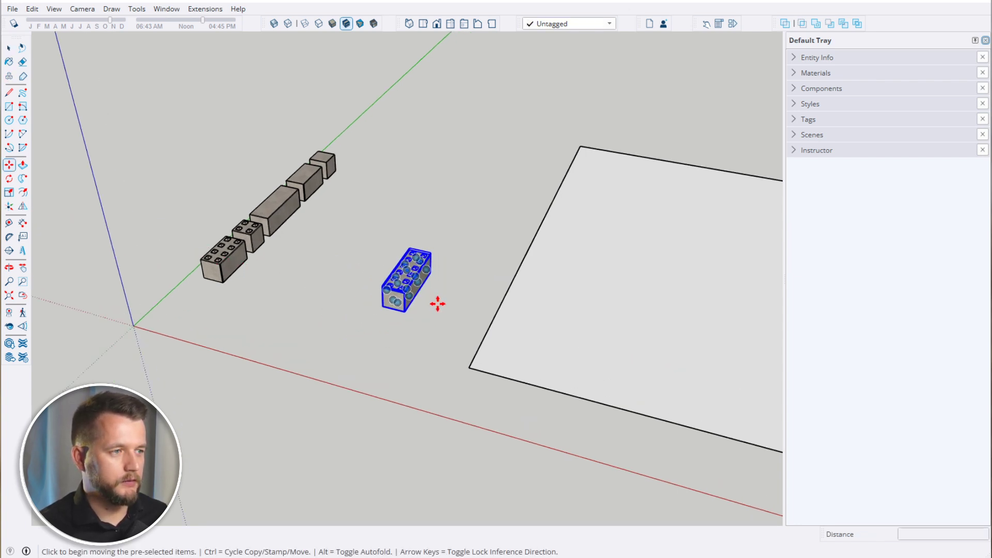
# Copy the long studded block about 2830 mm toward the red axis and rotate the copy 90°
pyautogui.press('ctrl')
pyautogui.click(438, 303)
pyautogui.click(350, 354)
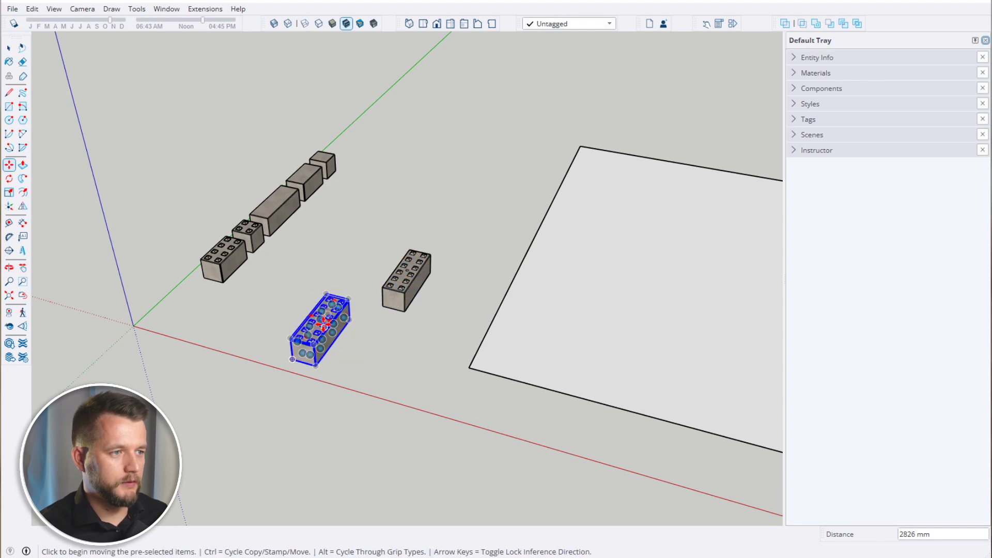
pyautogui.scroll(4, 327, 320)
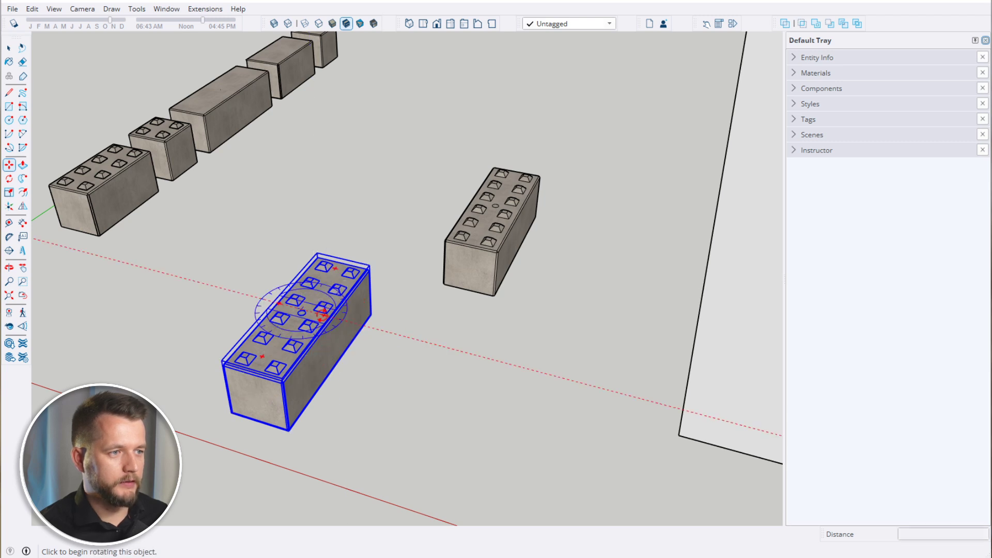
pyautogui.click(317, 308)
pyautogui.click(246, 378)
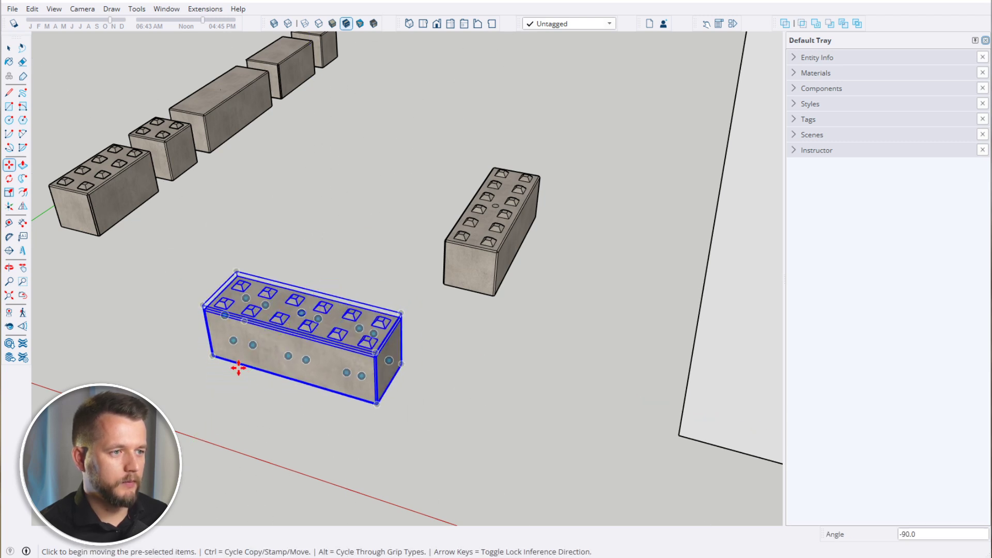
# Move the rotated block by its bottom corner onto the rectangle's nearest corner
pyautogui.scroll(3, 186, 370)
pyautogui.click(217, 355)
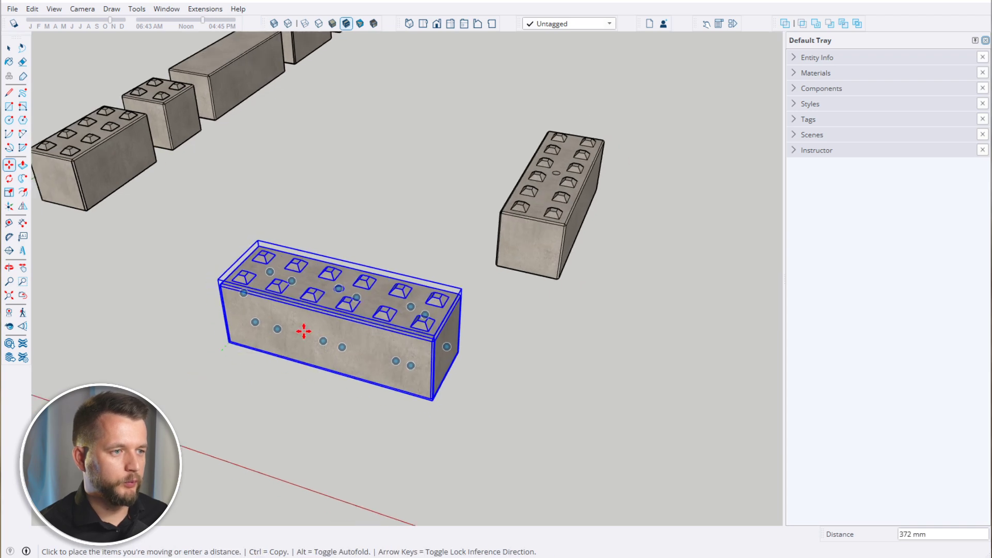
pyautogui.scroll(-3, 306, 330)
pyautogui.click(657, 419)
# Copy the corner block 11400 mm along the rectangle's edge to the adjacent corner
pyautogui.moveTo(657, 419); pyautogui.dragTo(397, 350, button='middle')
pyautogui.scroll(2, 247, 305)
pyautogui.scroll(1, 248, 305)
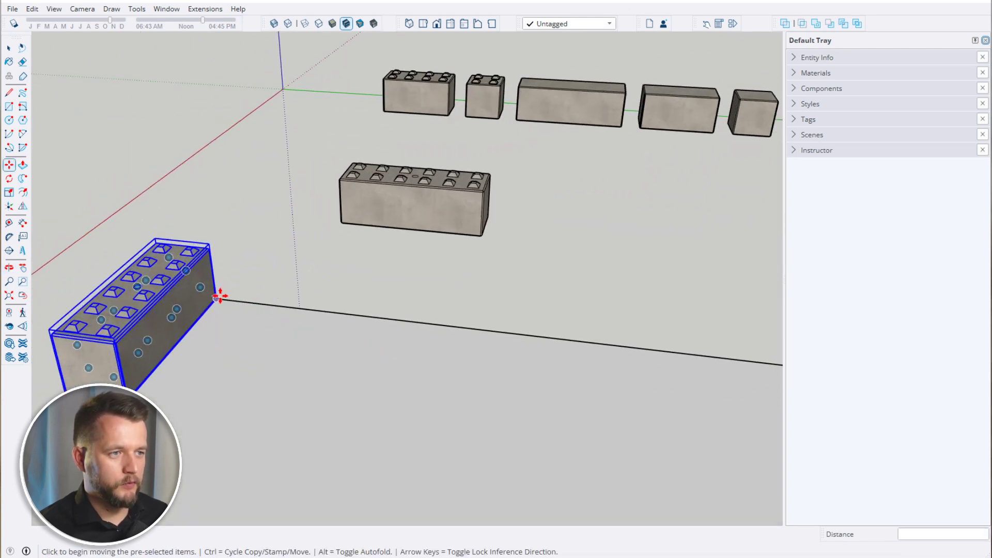
pyautogui.click(217, 297)
pyautogui.press('ctrl')
pyautogui.scroll(-4, 239, 272)
pyautogui.moveTo(549, 308); pyautogui.dragTo(571, 321, button='middle')
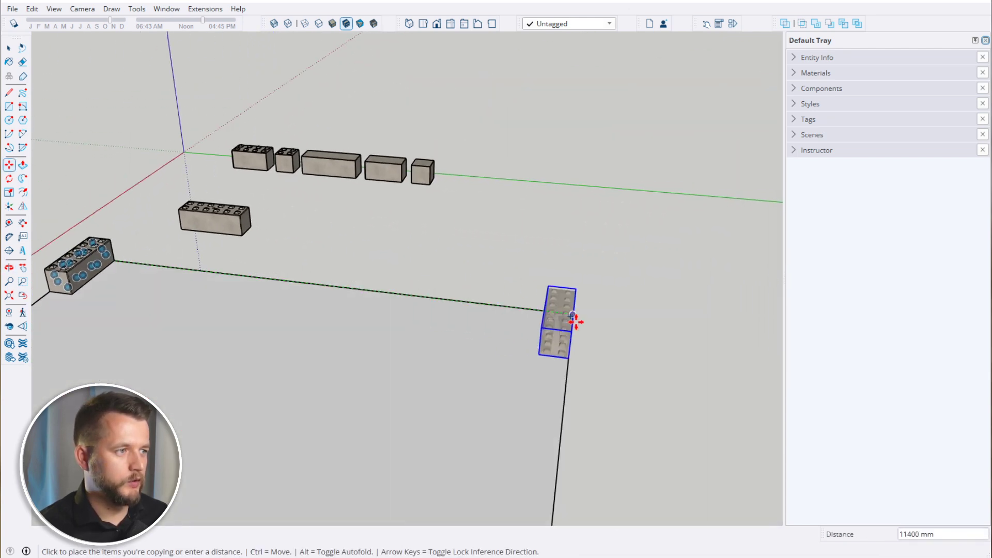
pyautogui.click(565, 310)
# Move the unrotated long block onto the rectangle's edge, snapping its end to the side of the first corner block
pyautogui.press('space')
pyautogui.click(230, 226)
pyautogui.keyDown('shift'); pyautogui.moveTo(231, 226); pyautogui.dragTo(375, 247, button='middle'); pyautogui.keyUp('shift')
pyautogui.scroll(4, 347, 251)
pyautogui.press('m')
pyautogui.scroll(3, 301, 196)
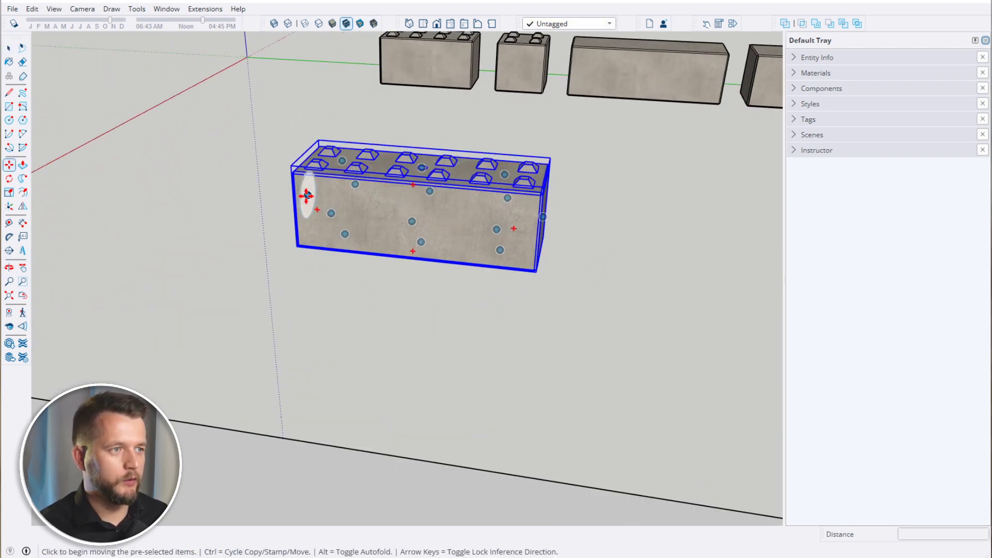
pyautogui.click(307, 195)
pyautogui.scroll(-3, 308, 195)
pyautogui.keyDown('shift'); pyautogui.moveTo(248, 294); pyautogui.dragTo(384, 285, button='middle'); pyautogui.keyUp('shift')
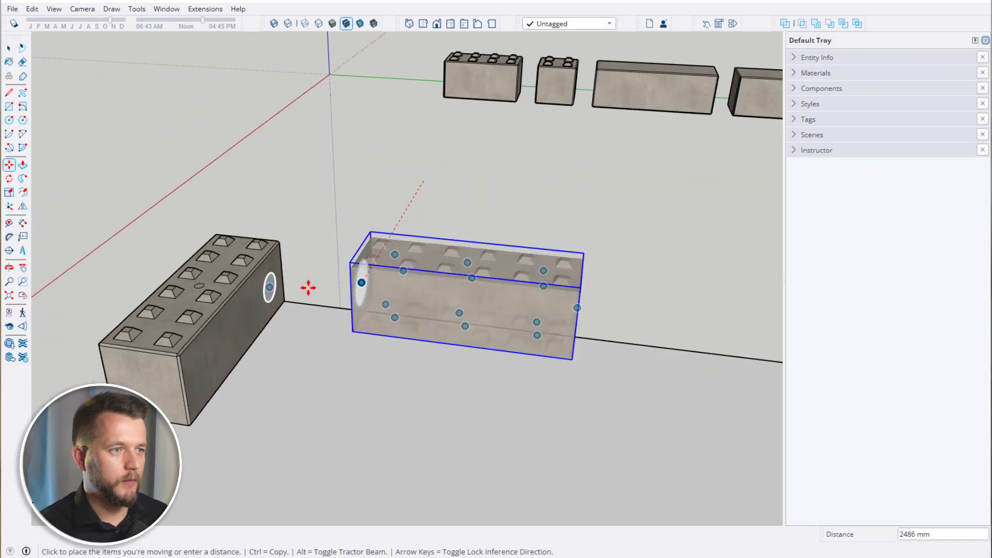
pyautogui.click(267, 290)
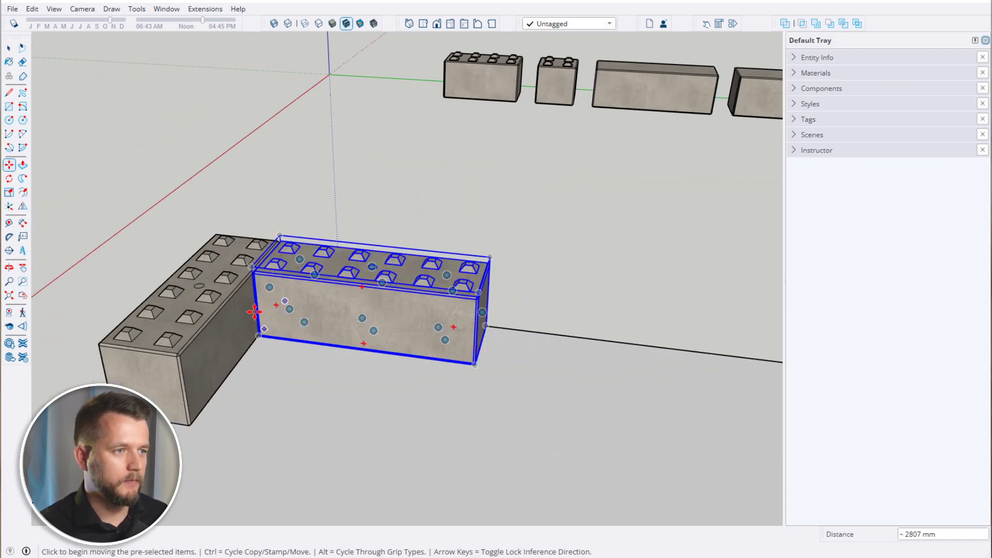
# Copy the attached long block 1800 mm along the rectangle's edge, snapping it end to end with the original
pyautogui.scroll(5, 255, 310)
pyautogui.moveTo(255, 250); pyautogui.dragTo(248, 210, button='middle')
pyautogui.scroll(-3, 241, 247)
pyautogui.click(284, 245)
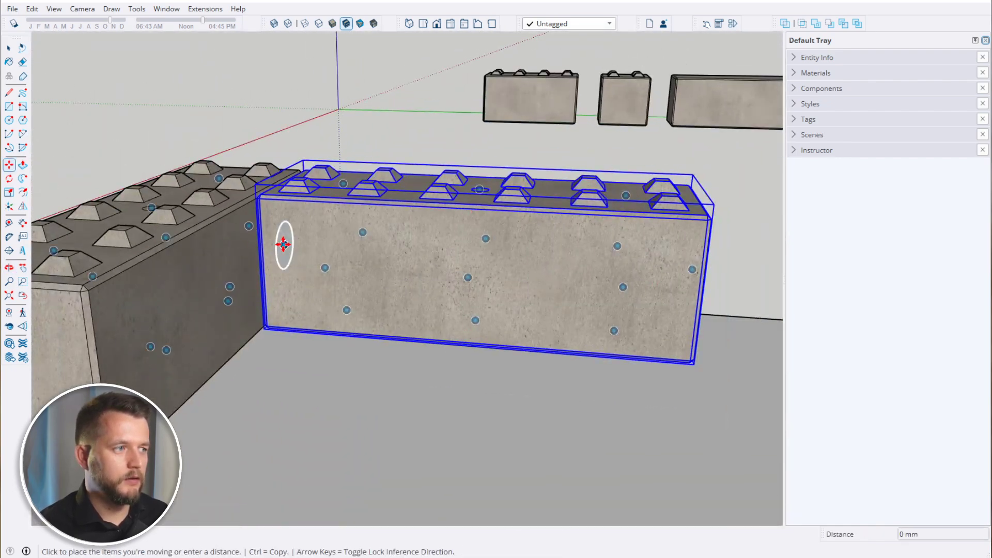
pyautogui.scroll(-4, 284, 245)
pyautogui.press('ctrl')
pyautogui.moveTo(552, 272); pyautogui.dragTo(513, 259, button='middle')
pyautogui.click(513, 259)
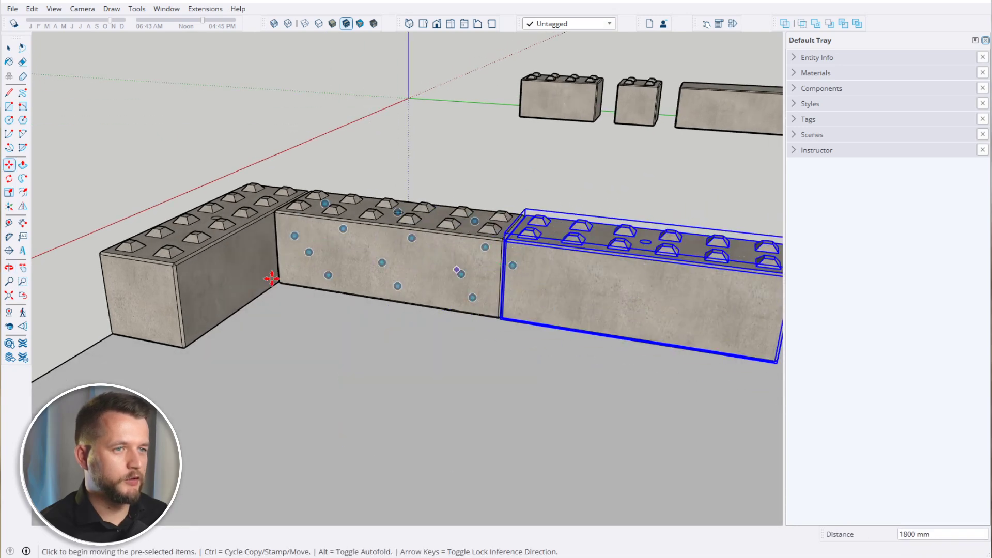
pyautogui.scroll(-5, 270, 277)
pyautogui.scroll(-2, 410, 292)
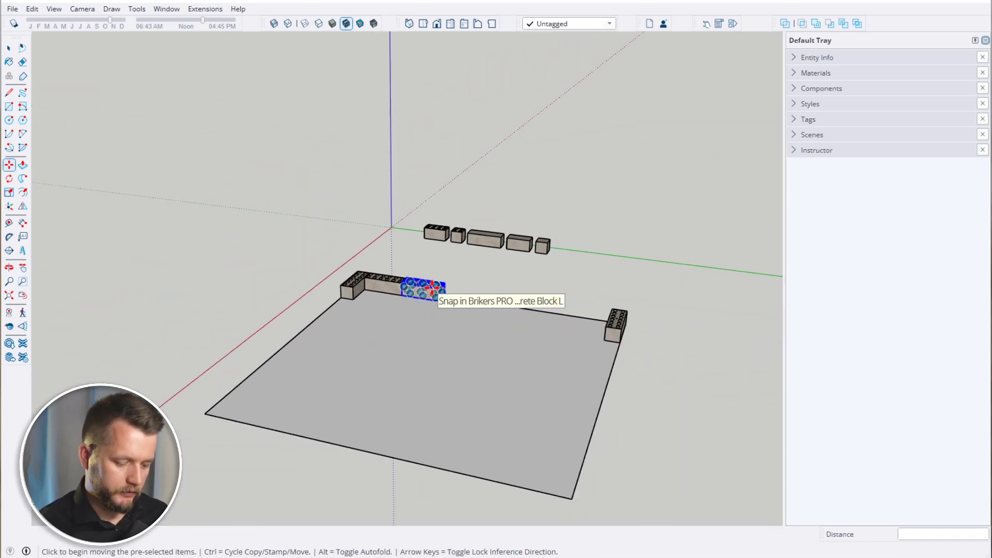
# Array the long block copy 5x along the rectangle's edge to fill the run between the two corner blocks
pyautogui.write('5x')
pyautogui.press('Return')
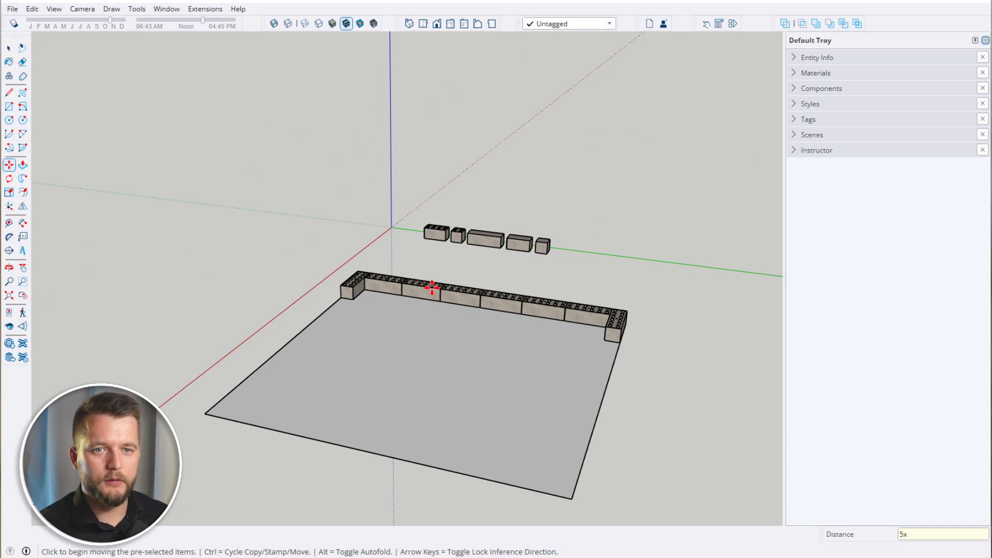
pyautogui.press('space')
# Copy the long block beside the corner block 600 mm straight up to start the second course
pyautogui.moveTo(560, 281); pyautogui.dragTo(488, 286, button='middle')
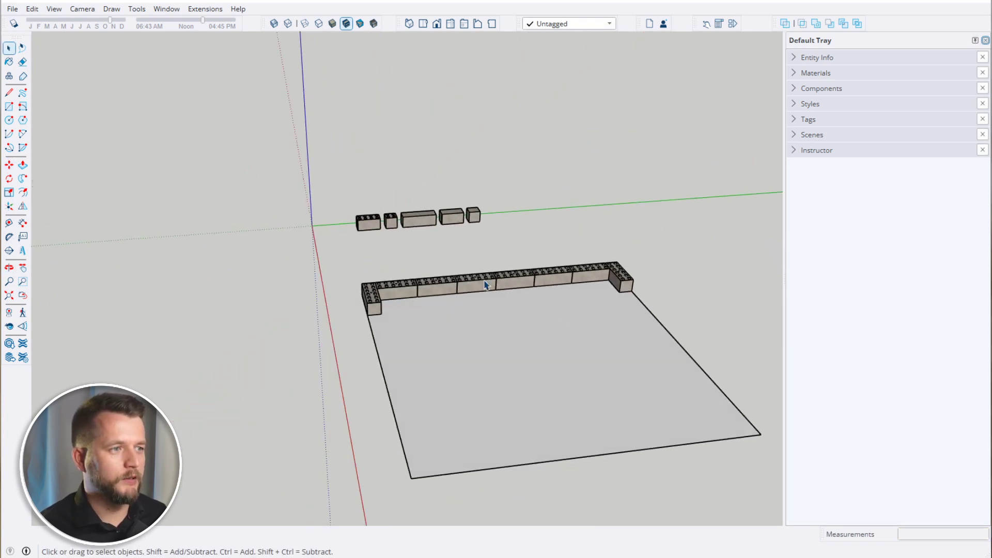
pyautogui.scroll(3, 383, 306)
pyautogui.scroll(2, 383, 306)
pyautogui.click(398, 292)
pyautogui.moveTo(398, 292); pyautogui.dragTo(437, 330, button='middle')
pyautogui.press('m')
pyautogui.scroll(3, 497, 222)
pyautogui.moveTo(591, 222); pyautogui.dragTo(515, 239, button='middle')
pyautogui.scroll(2, 536, 230)
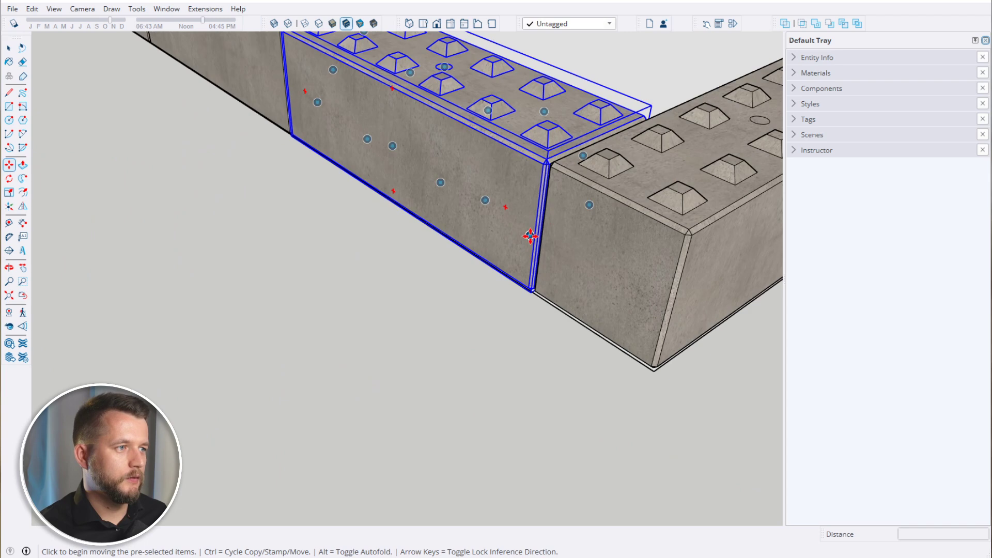
pyautogui.click(530, 236)
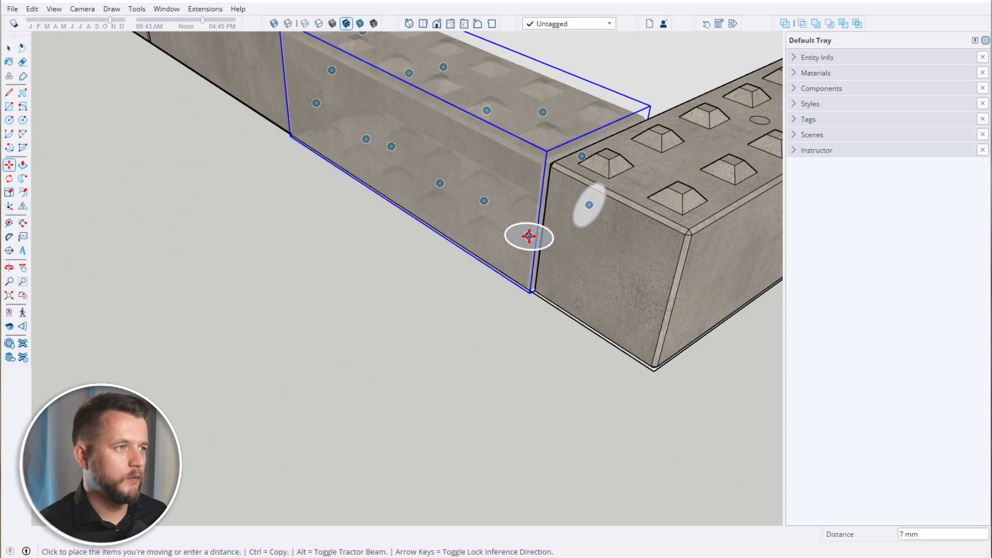
pyautogui.press('ctrl')
pyautogui.scroll(-3, 530, 236)
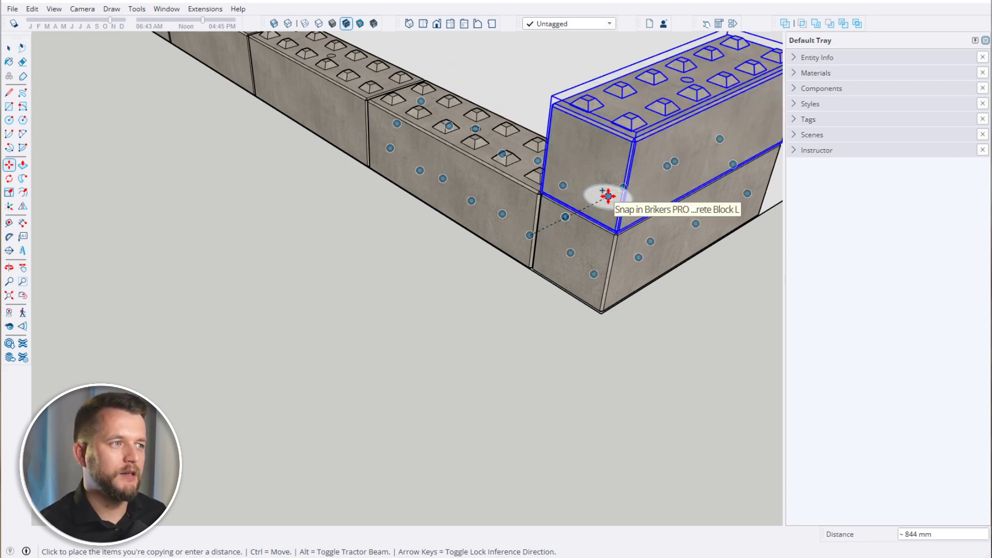
pyautogui.click(540, 162)
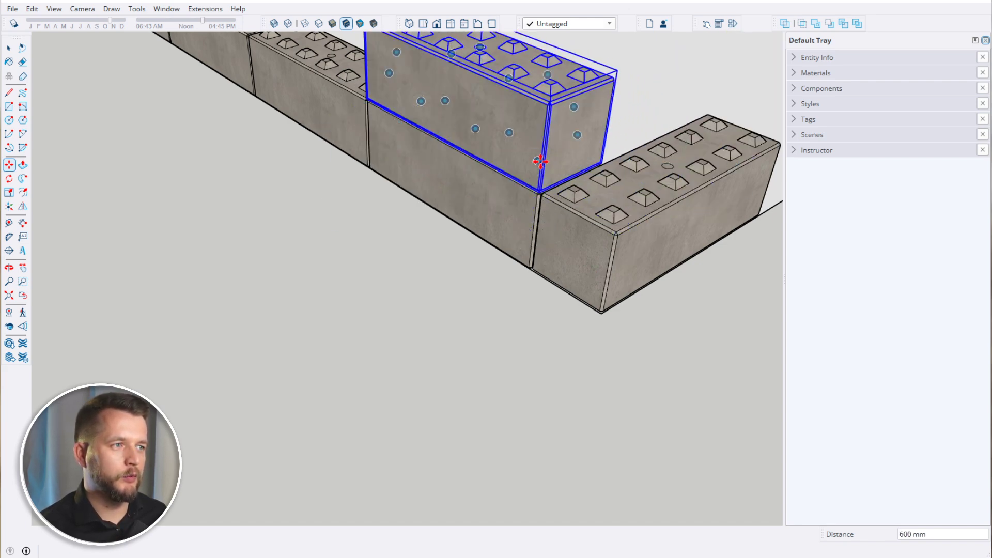
# Move the second-course block along the wall so its end sits flush over the outer side of the corner block
pyautogui.moveTo(539, 161); pyautogui.dragTo(509, 210, button='middle')
pyautogui.scroll(5, 558, 208)
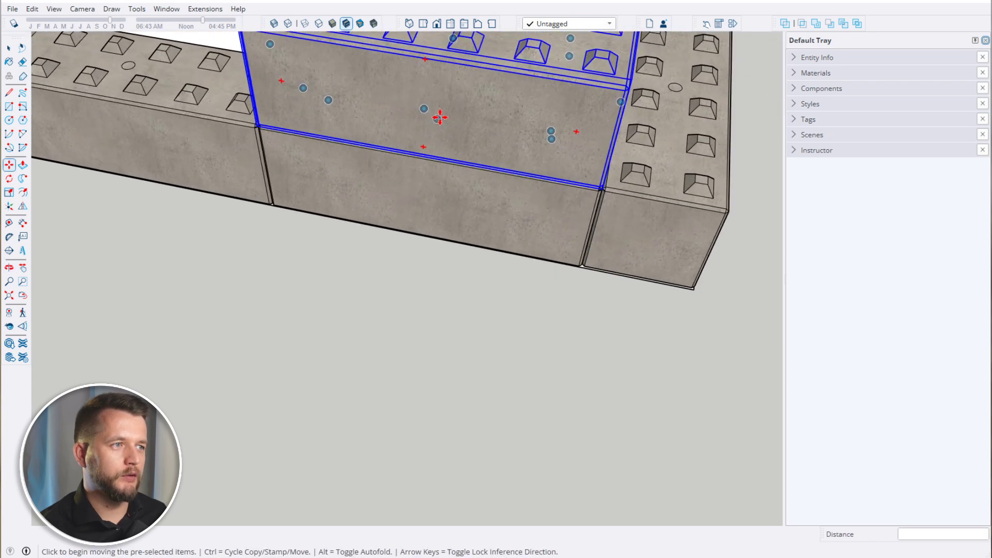
pyautogui.click(437, 120)
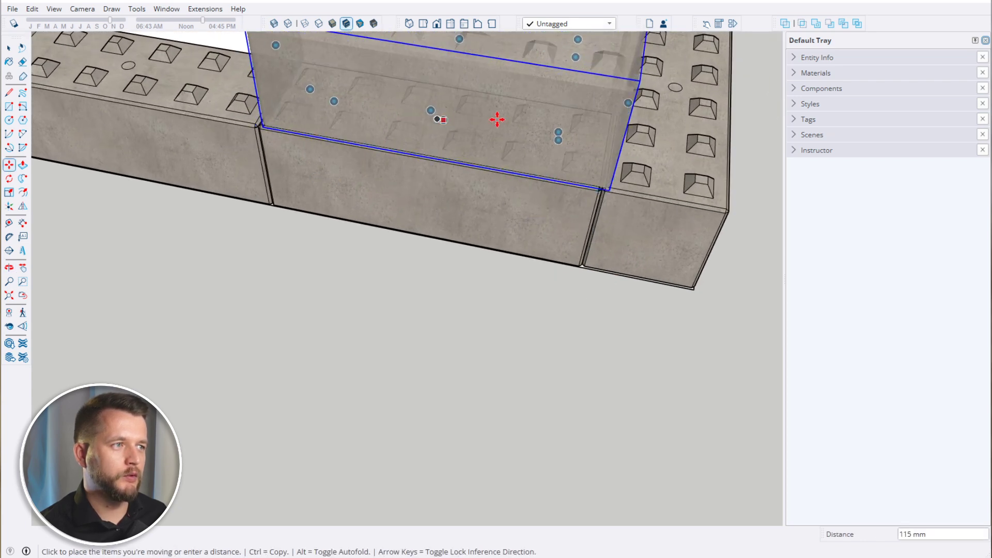
pyautogui.click(551, 137)
pyautogui.moveTo(532, 306); pyautogui.dragTo(385, 148, button='middle')
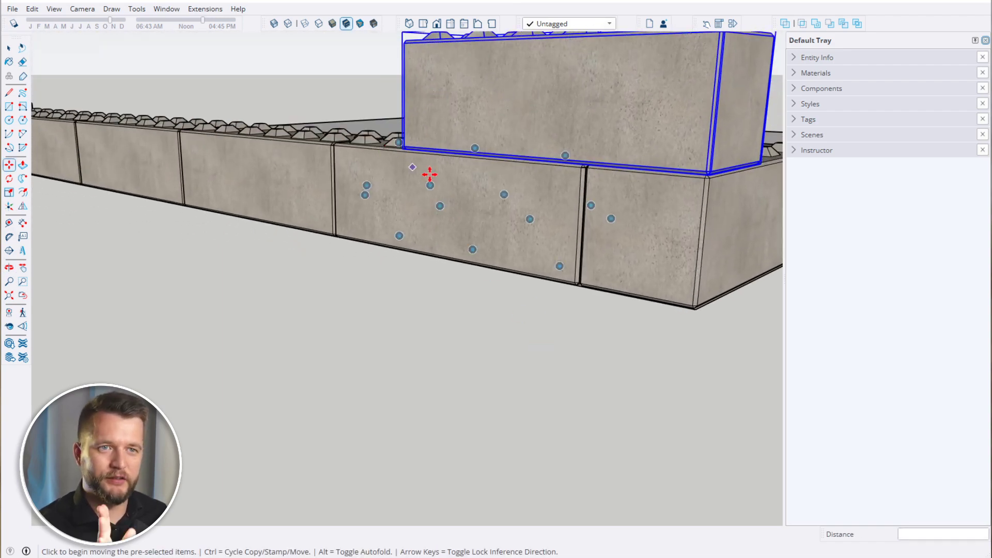
# Copy the second-course block end to end along the wall and repeat the copy to make a row of three
pyautogui.moveTo(429, 173); pyautogui.dragTo(631, 281, button='middle')
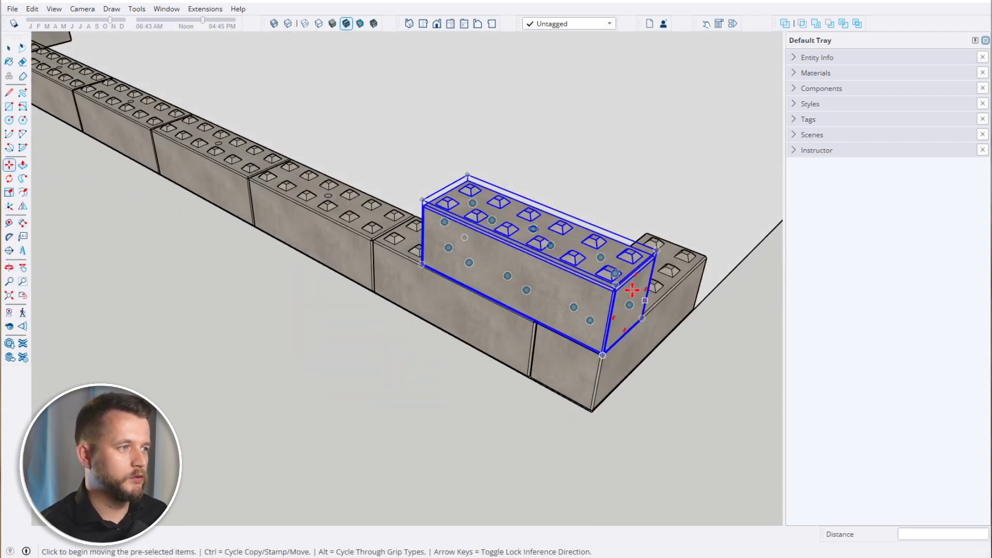
pyautogui.click(630, 304)
pyautogui.press('ctrl')
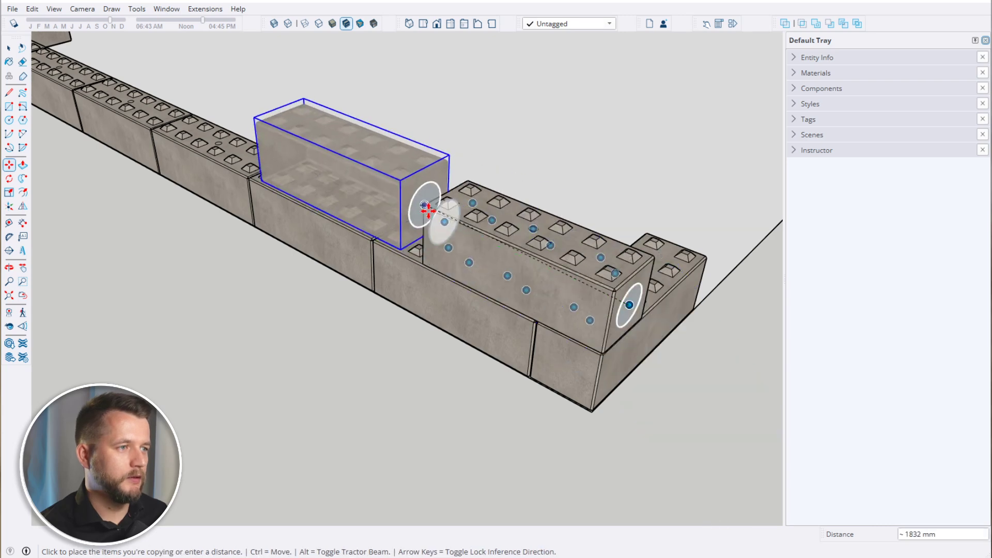
pyautogui.click(442, 221)
pyautogui.scroll(-5, 442, 343)
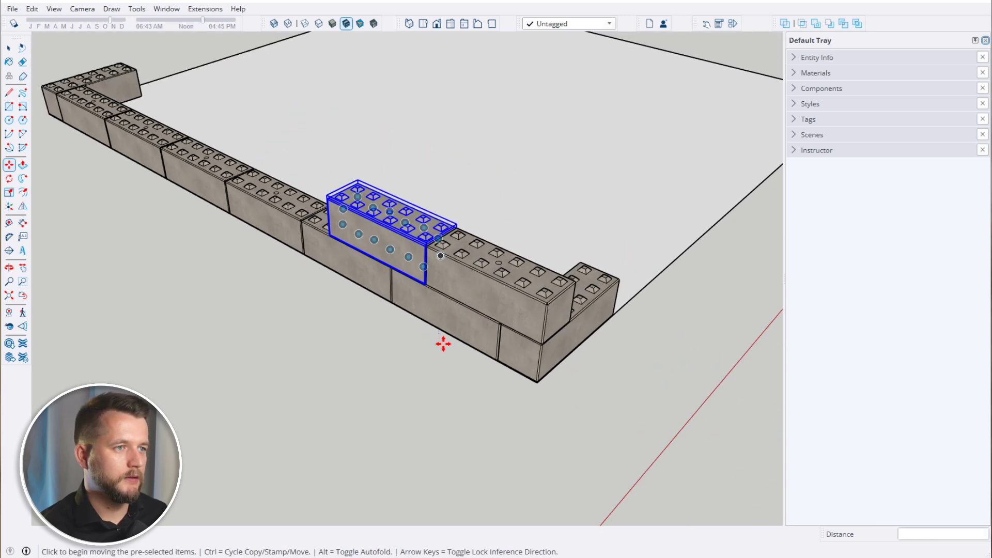
pyautogui.press('Return')
pyautogui.press('space')
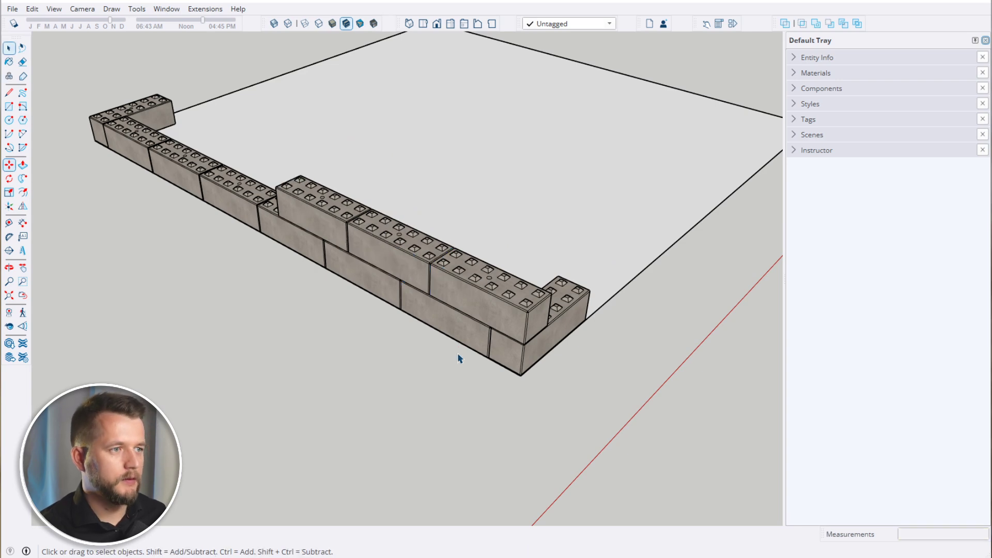
# Copy the three second-course blocks together along the wall, snapping them flush over the opposite corner block
pyautogui.moveTo(457, 353); pyautogui.dragTo(340, 292, button='middle')
pyautogui.click(333, 242)
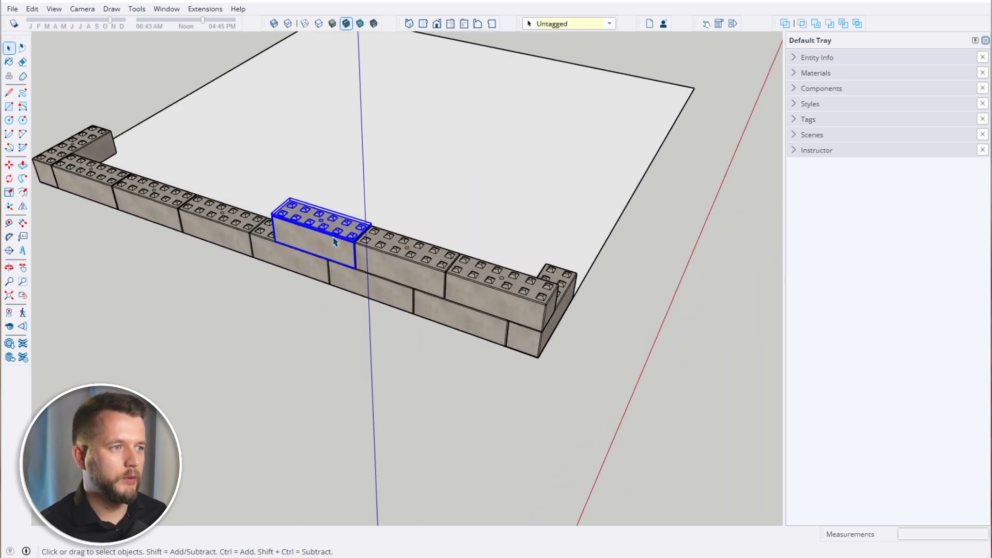
pyautogui.keyDown('shift'); pyautogui.click(408, 255); pyautogui.keyUp('shift')
pyautogui.keyDown('shift'); pyautogui.click(501, 292); pyautogui.keyUp('shift')
pyautogui.moveTo(266, 284); pyautogui.dragTo(599, 261, button='middle')
pyautogui.press('m')
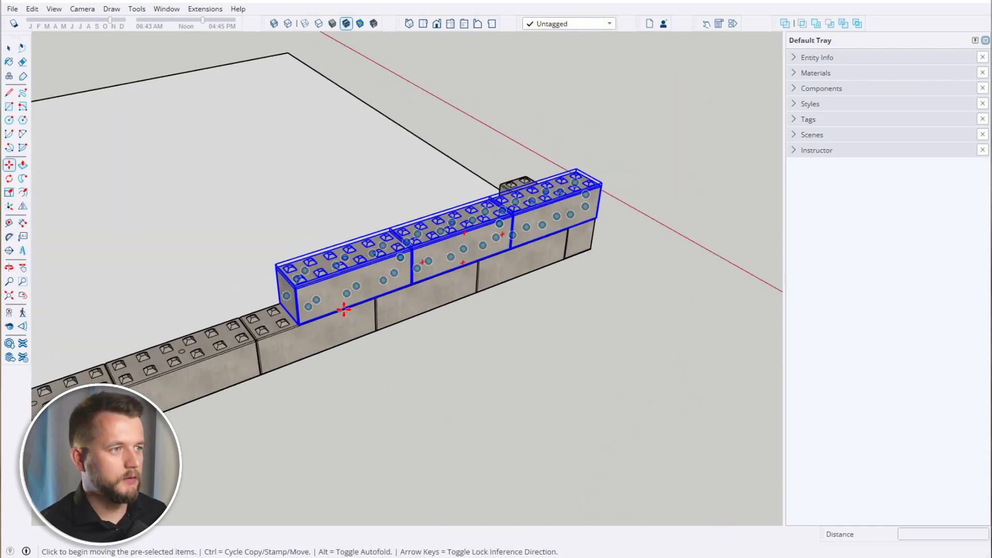
pyautogui.scroll(8, 516, 233)
pyautogui.press('ctrl')
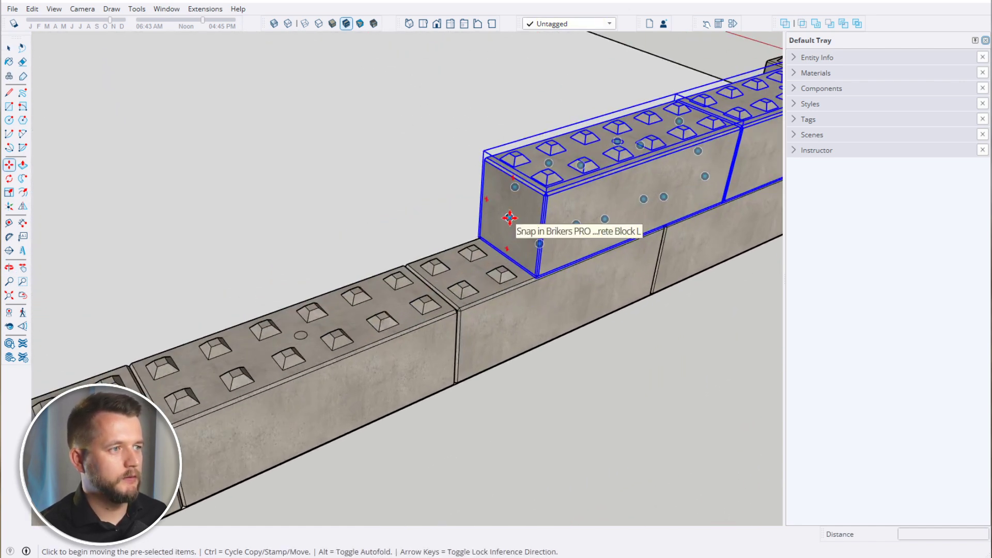
pyautogui.click(509, 218)
pyautogui.scroll(-2, 508, 219)
pyautogui.scroll(-5, 505, 220)
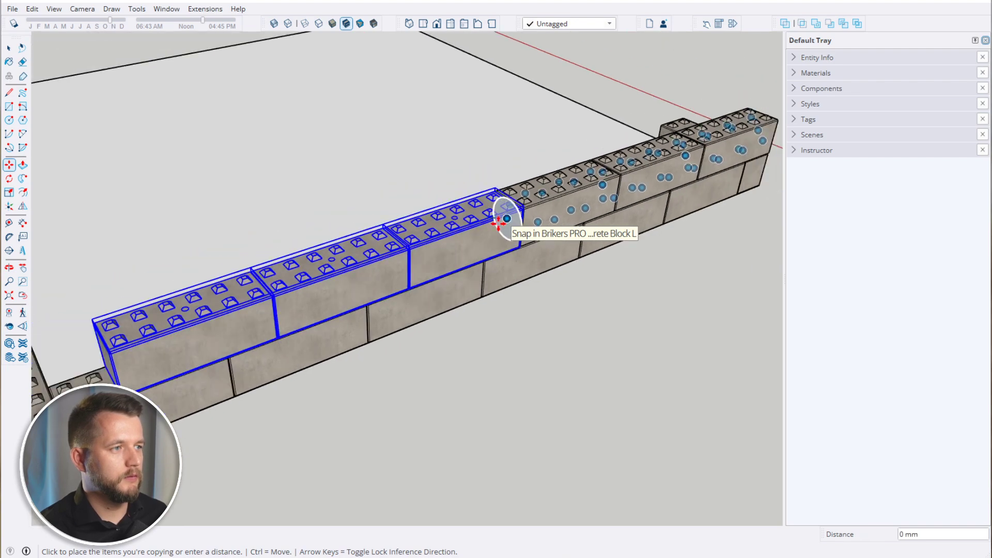
pyautogui.scroll(-3, 361, 251)
pyautogui.keyDown('shift'); pyautogui.moveTo(289, 272); pyautogui.dragTo(388, 253, button='middle'); pyautogui.keyUp('shift')
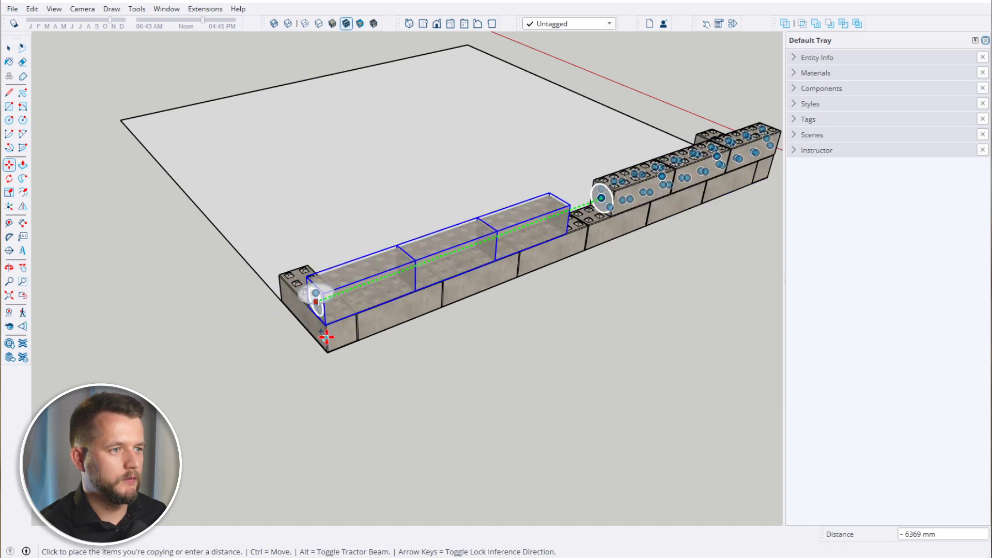
pyautogui.click(316, 295)
pyautogui.scroll(3, 321, 327)
pyautogui.press('space')
pyautogui.scroll(-5, 324, 331)
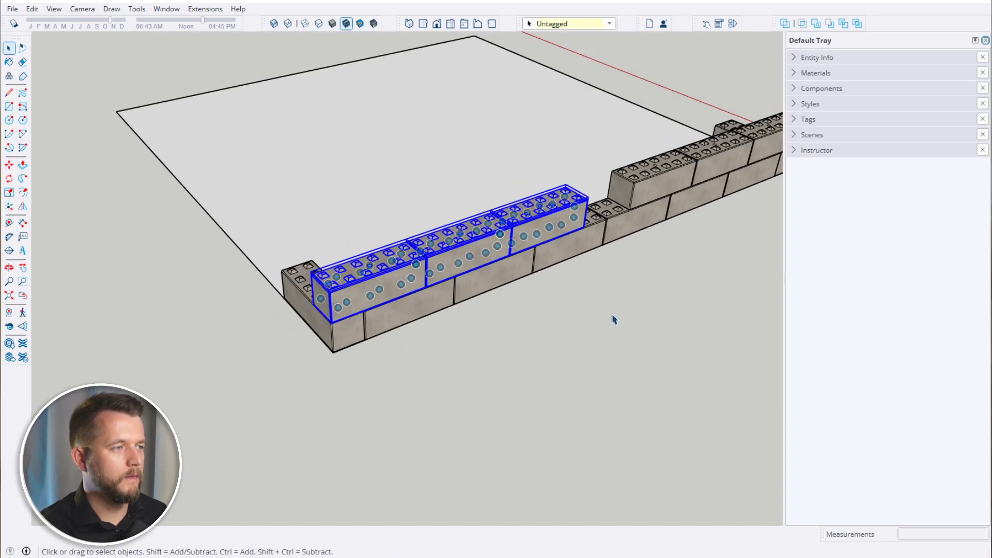
# Move the eight-stud block from the sample row by its bottom corner into the gap in the second course
pyautogui.moveTo(613, 317); pyautogui.dragTo(334, 372, button='middle')
pyautogui.click(428, 387)
pyautogui.moveTo(428, 387); pyautogui.dragTo(434, 258, button='middle')
pyautogui.moveTo(433, 258); pyautogui.dragTo(320, 309, button='middle')
pyautogui.scroll(5, 388, 289)
pyautogui.click(346, 268)
pyautogui.scroll(4, 339, 276)
pyautogui.scroll(3, 340, 280)
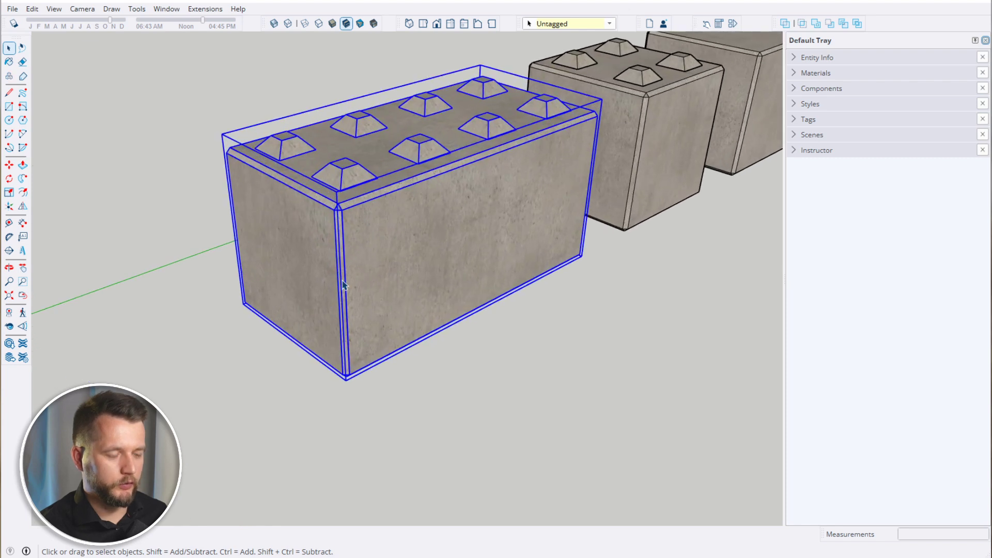
pyautogui.press('m')
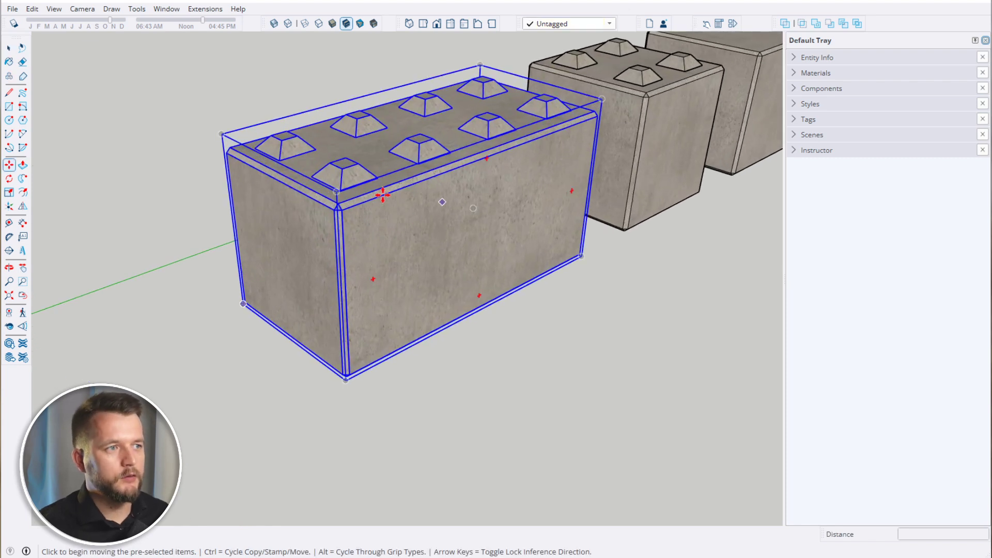
pyautogui.click(347, 386)
pyautogui.scroll(-6, 330, 383)
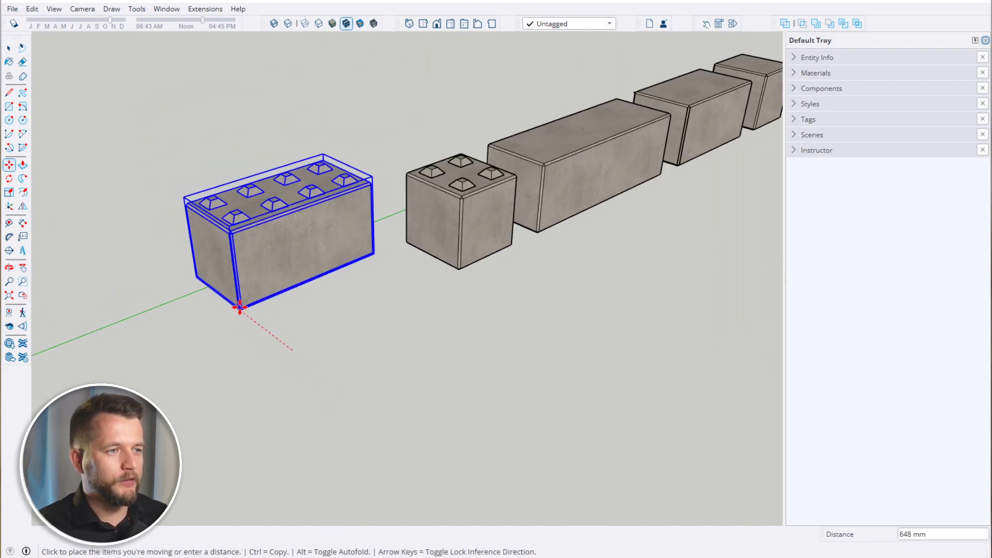
pyautogui.scroll(-3, 231, 274)
pyautogui.scroll(10, 445, 310)
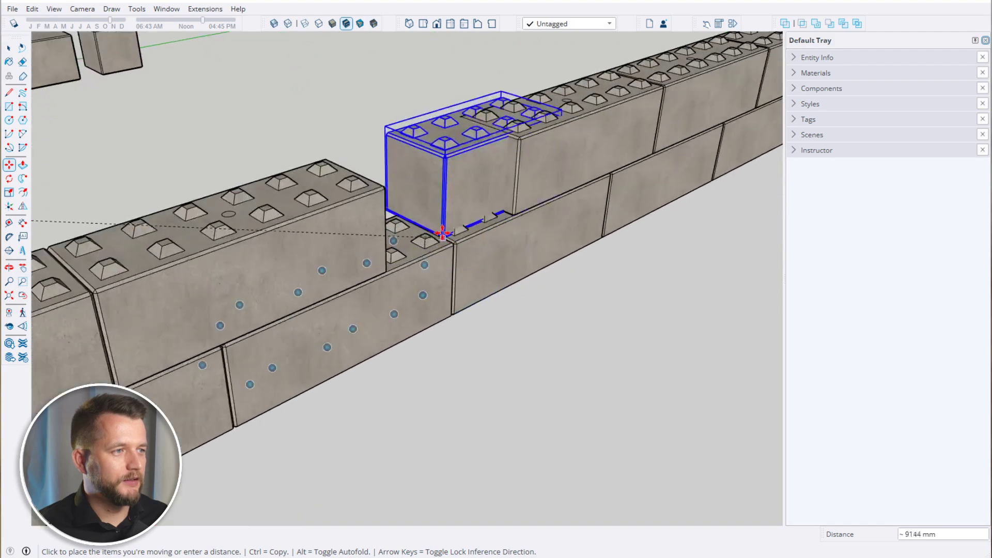
pyautogui.click(391, 270)
# Slide the eight-stud block about 84 mm along the wall, and about 5 mm more, against the neighbouring long block
pyautogui.scroll(8, 391, 270)
pyautogui.moveTo(400, 259); pyautogui.dragTo(338, 179, button='middle')
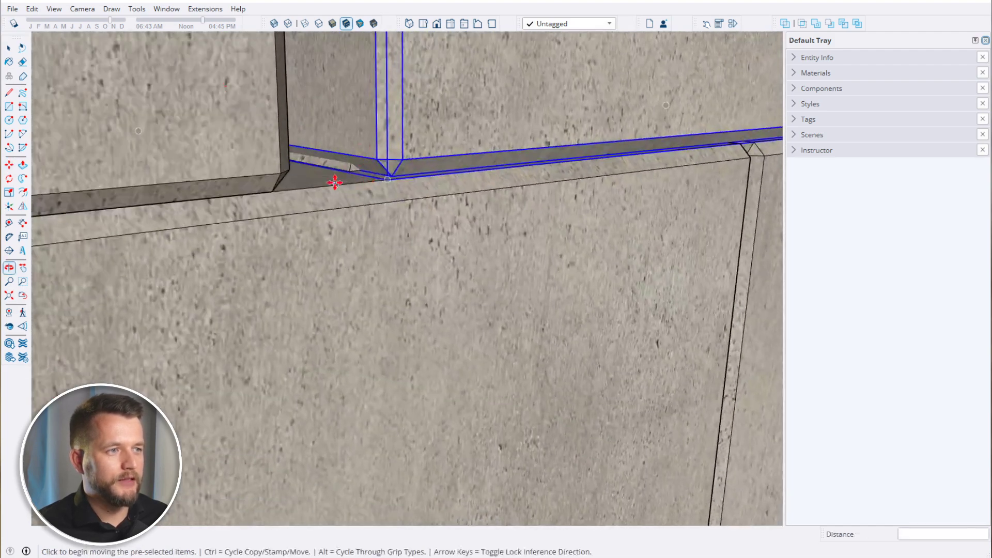
pyautogui.scroll(3, 347, 179)
pyautogui.click(419, 181)
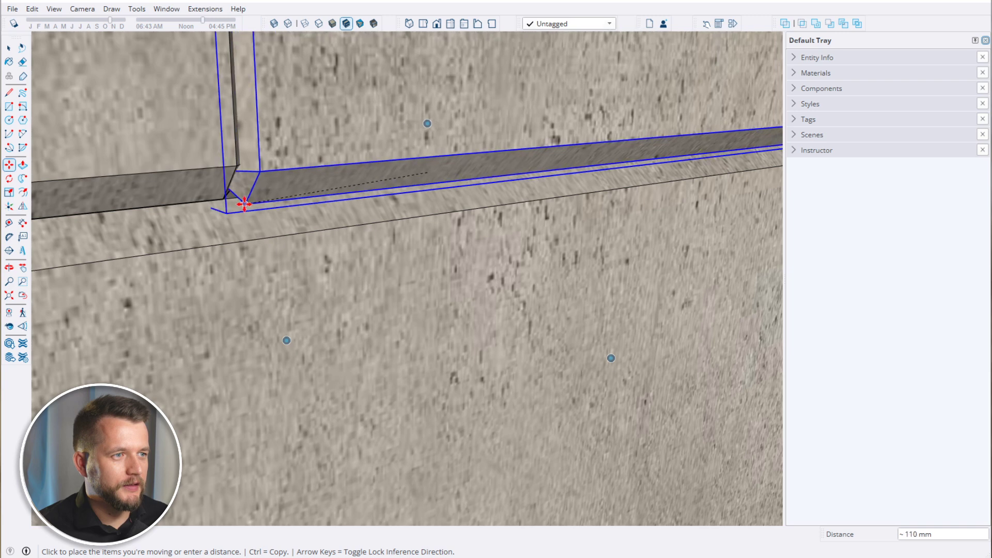
pyautogui.moveTo(266, 195); pyautogui.dragTo(305, 189, button='middle')
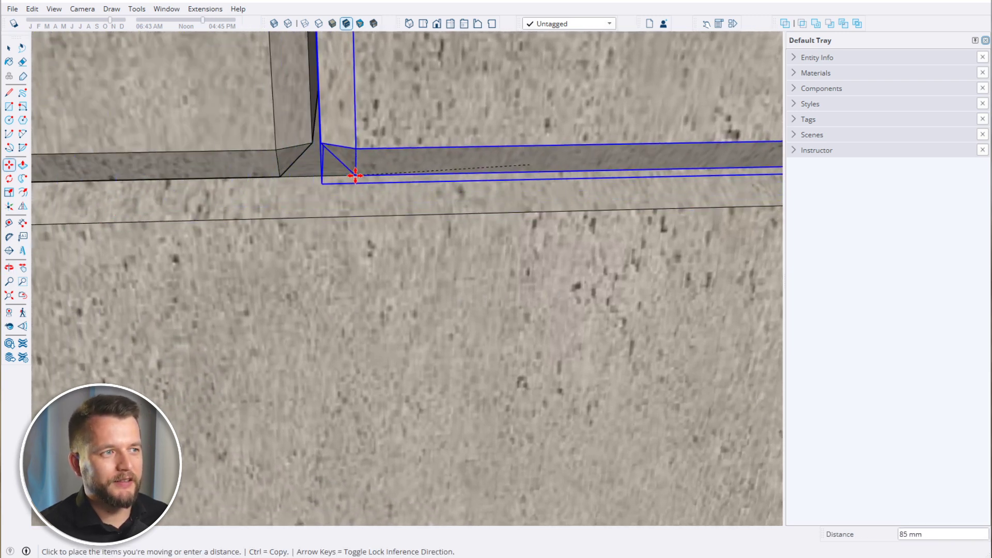
pyautogui.click(360, 174)
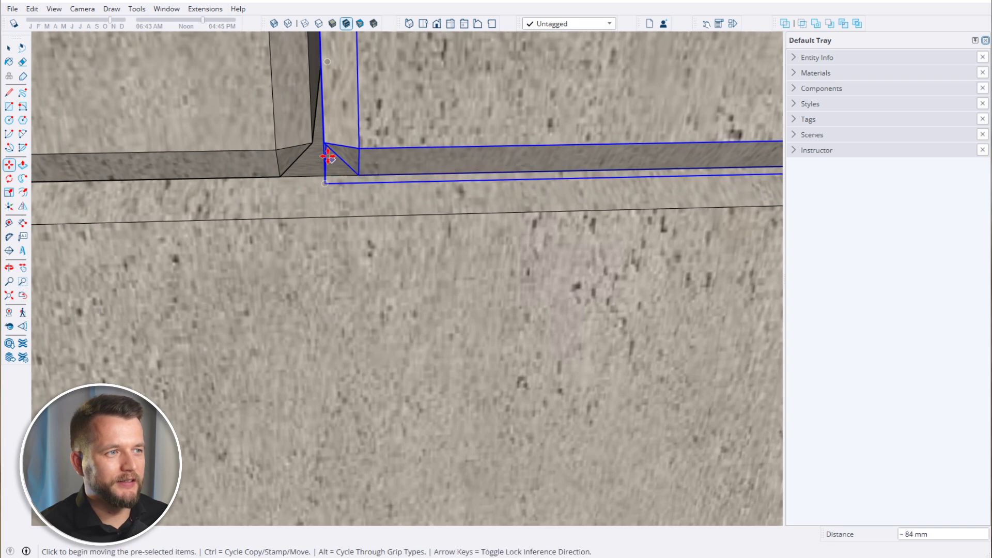
pyautogui.click(325, 148)
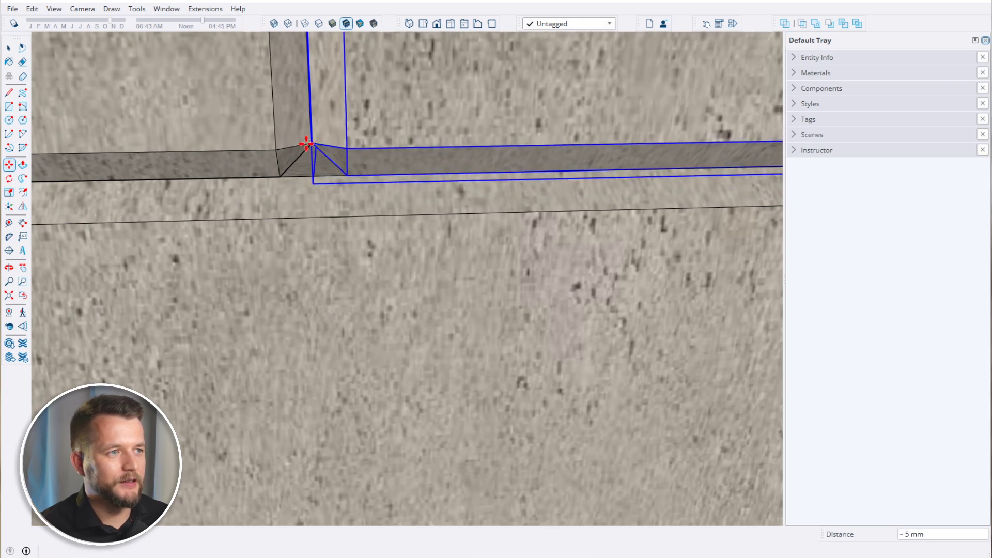
pyautogui.press('Escape')
pyautogui.moveTo(308, 148); pyautogui.dragTo(450, 239, button='middle')
pyautogui.scroll(-10, 450, 239)
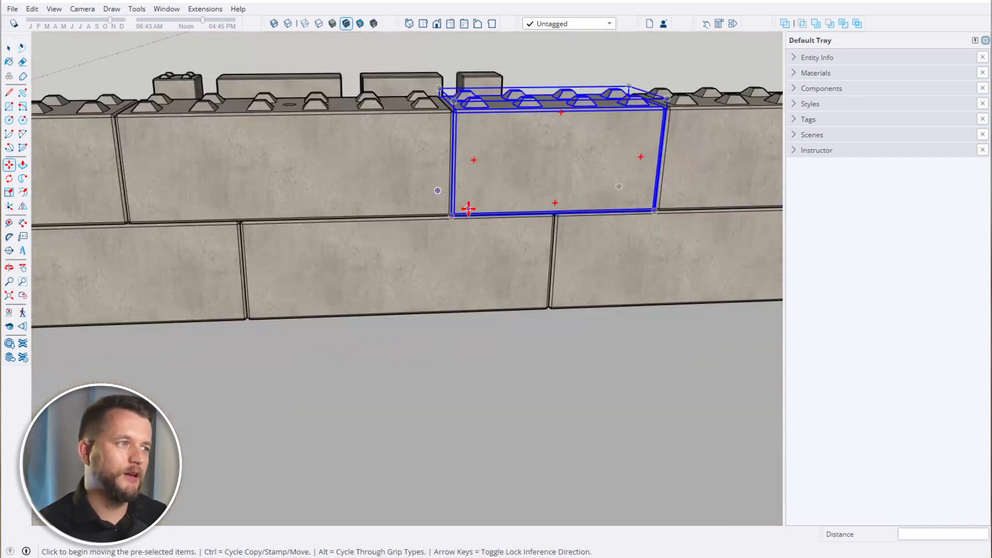
pyautogui.moveTo(481, 180); pyautogui.dragTo(591, 294, button='middle')
pyautogui.scroll(-3, 589, 294)
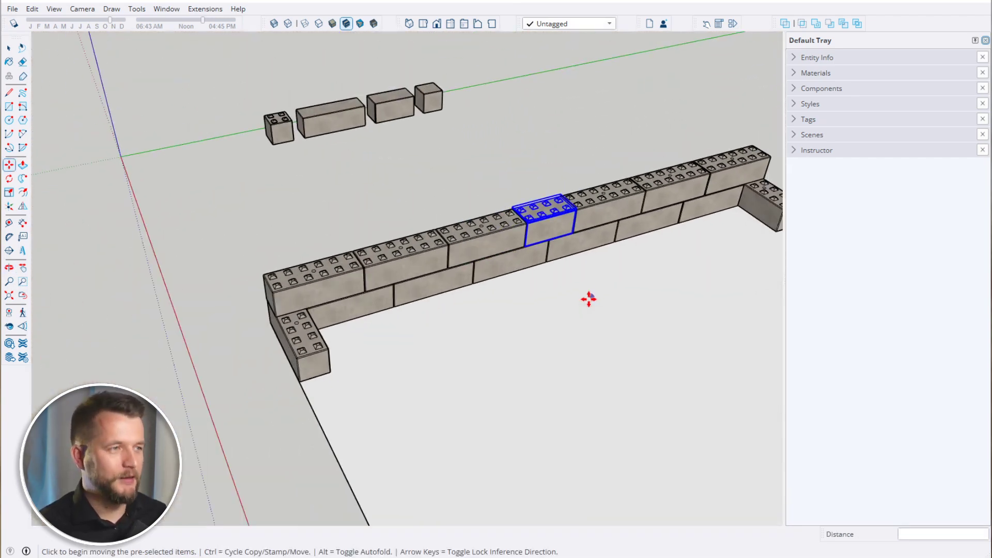
# Move the eight-stud block out of the wall onto the end corner block and rotate it perpendicular to the wall
pyautogui.scroll(3, 586, 294)
pyautogui.click(580, 266)
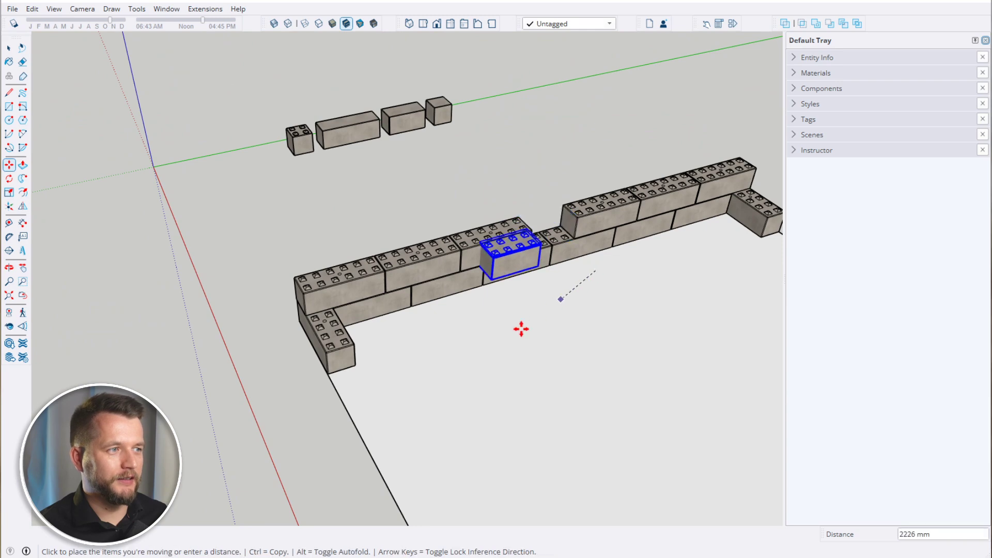
pyautogui.click(409, 380)
pyautogui.scroll(5, 351, 305)
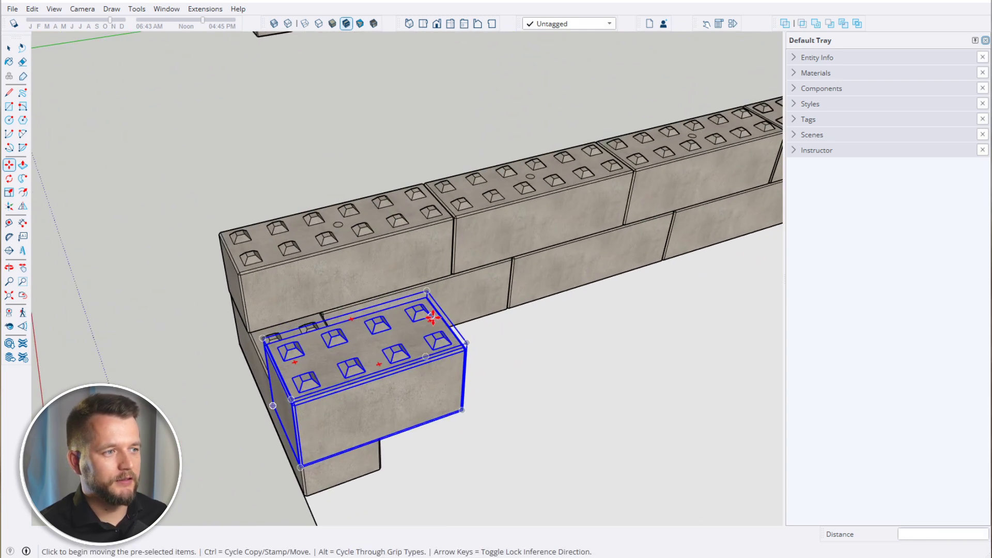
pyautogui.click(432, 318)
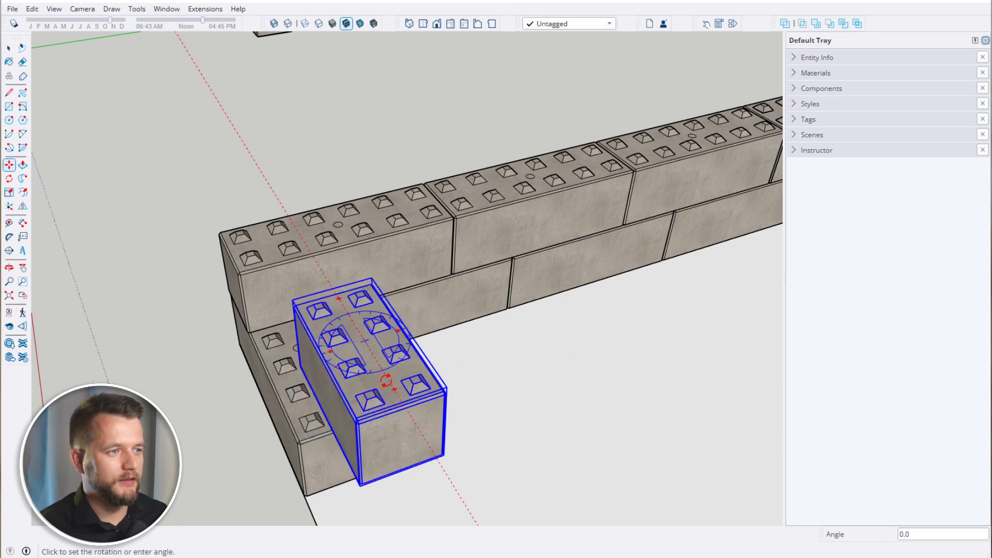
pyautogui.click(360, 397)
# Move the rotated eight-stud block about 506 mm against the side of the second-course end block
pyautogui.moveTo(360, 397); pyautogui.dragTo(580, 372, button='middle')
pyautogui.scroll(8, 522, 306)
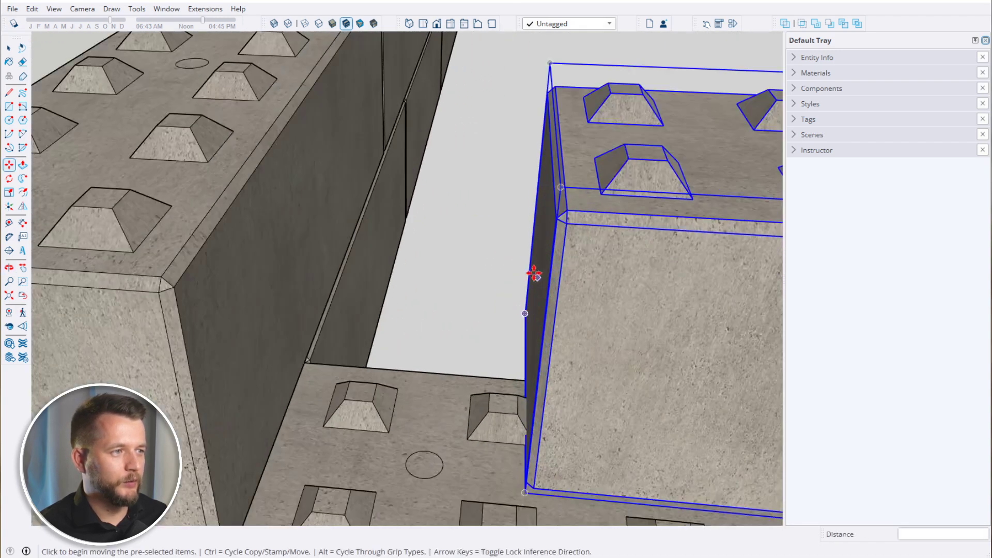
pyautogui.click(533, 273)
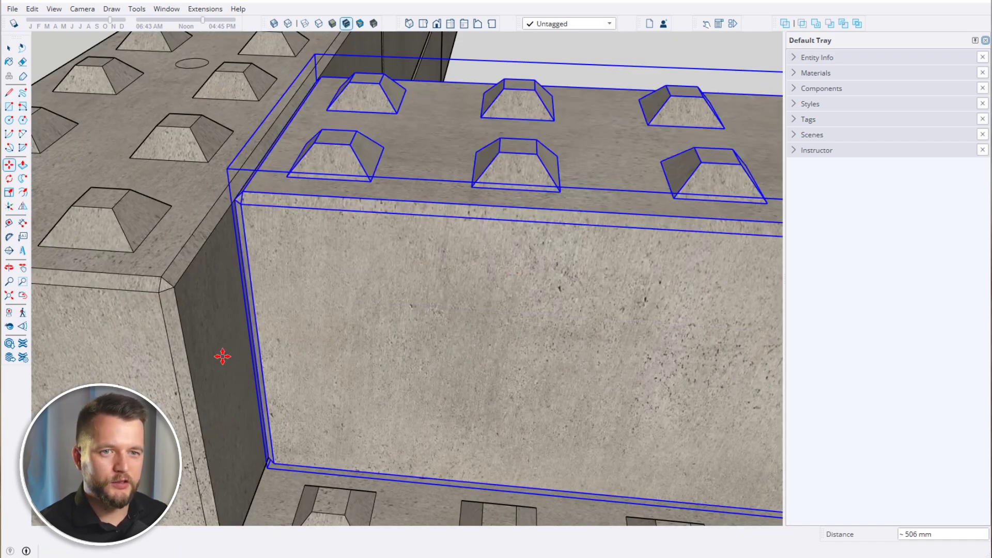
# Place the rotated eight-stud block beside the second-course end block and shift it about 258 mm flush with the corner block below
pyautogui.click(224, 354)
pyautogui.scroll(-3, 232, 307)
pyautogui.scroll(-3, 231, 307)
pyautogui.moveTo(469, 343); pyautogui.dragTo(358, 221, button='middle')
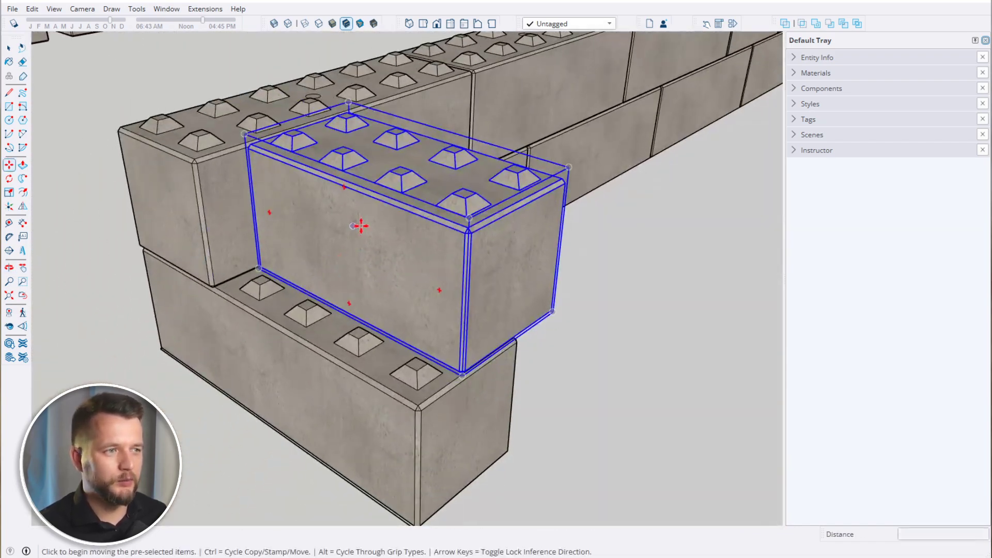
pyautogui.click(358, 222)
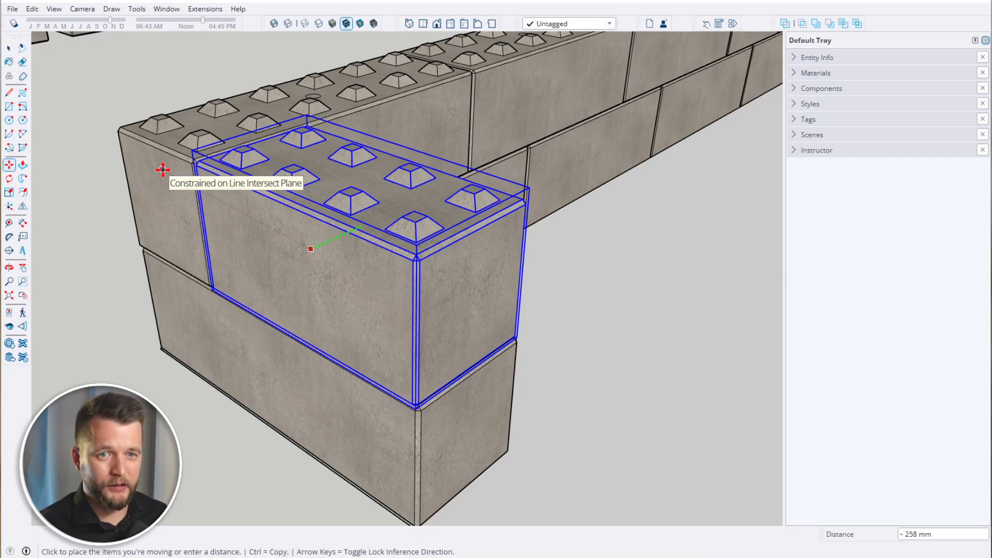
pyautogui.click(163, 170)
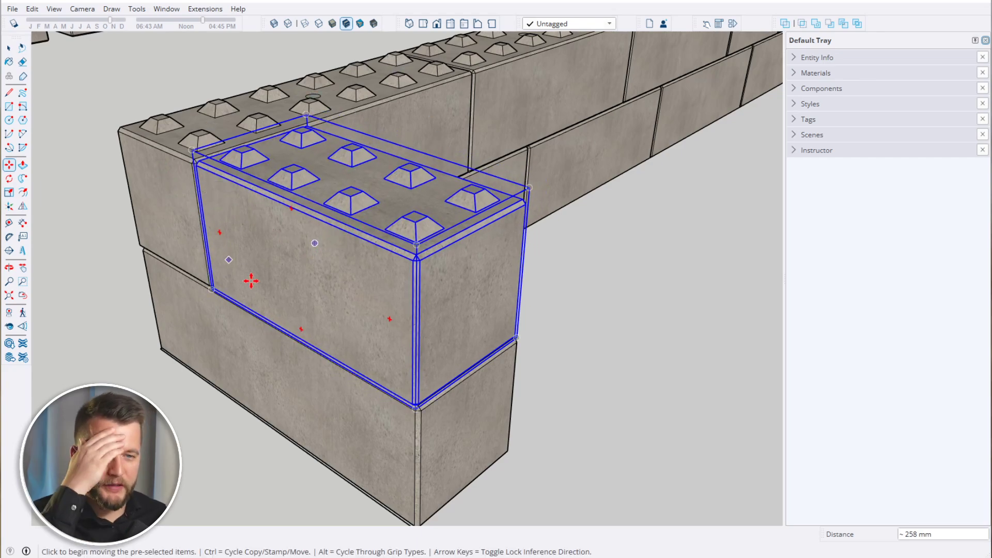
# Copy the second-course corner block 11400 mm along the green axis onto the corner block at the wall's other end
pyautogui.scroll(-5, 290, 296)
pyautogui.moveTo(270, 339); pyautogui.dragTo(100, 354, button='middle')
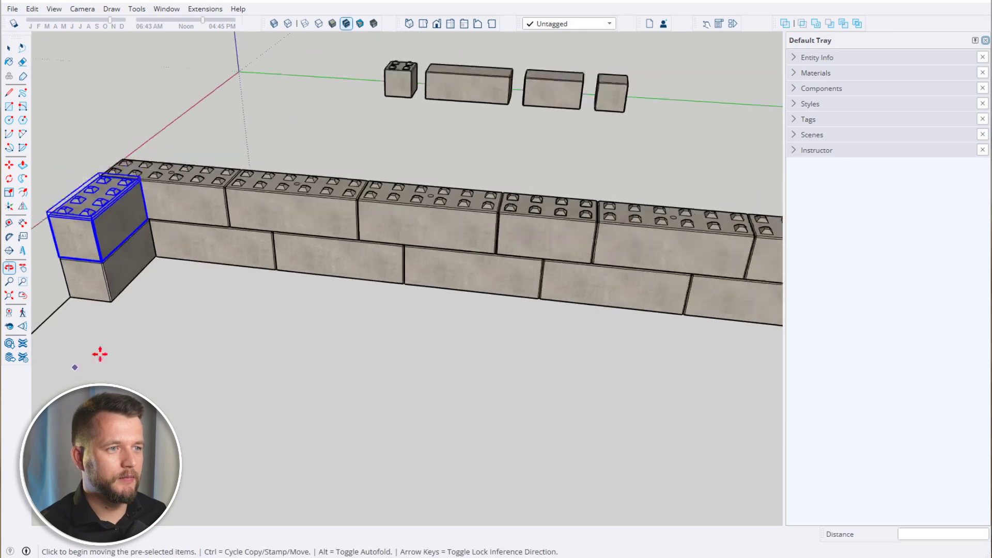
pyautogui.scroll(3, 149, 269)
pyautogui.click(109, 272)
pyautogui.scroll(-3, 155, 281)
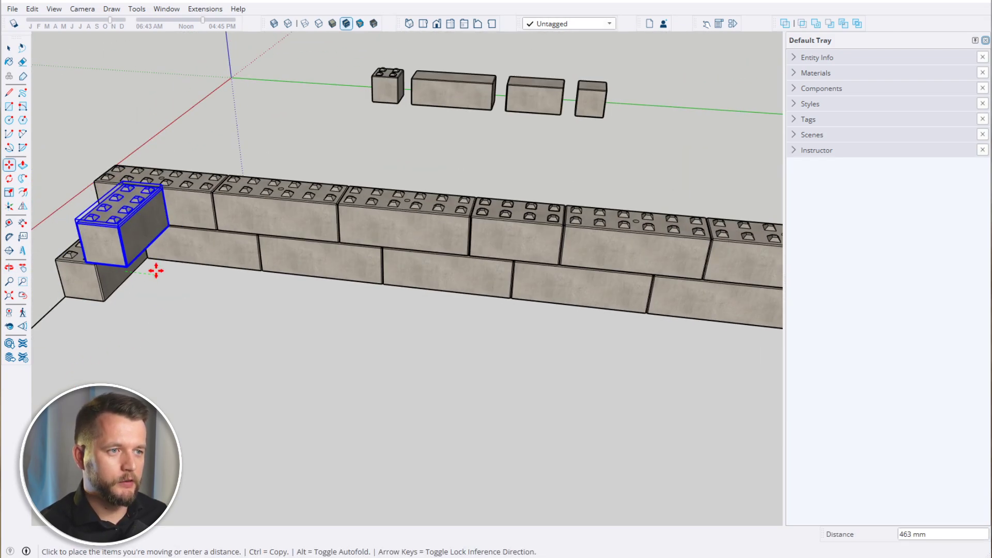
pyautogui.press('ctrl')
pyautogui.scroll(-3, 173, 283)
pyautogui.moveTo(173, 283); pyautogui.dragTo(336, 288, button='middle')
pyautogui.scroll(3, 320, 270)
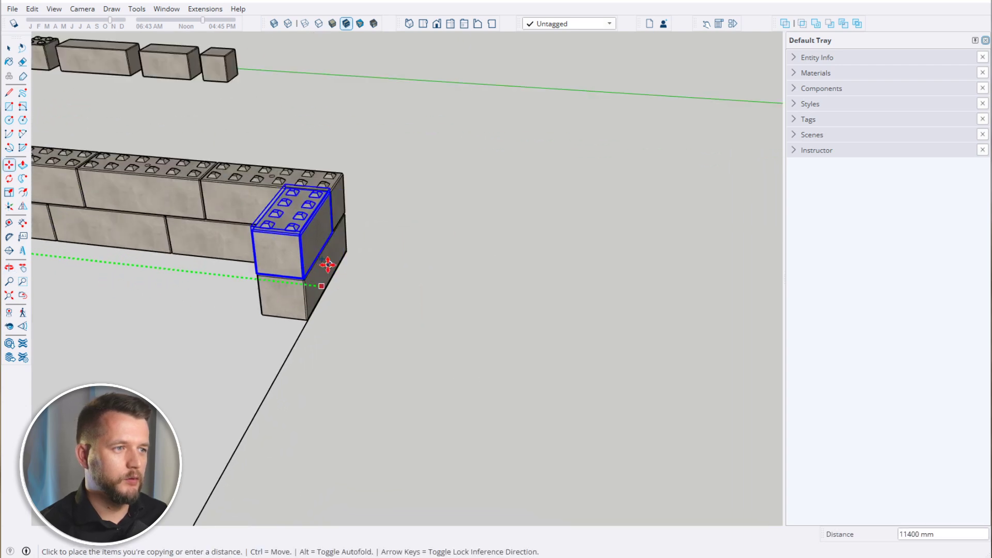
pyautogui.click(319, 276)
pyautogui.scroll(-3, 319, 276)
pyautogui.moveTo(447, 310); pyautogui.dragTo(507, 328, button='middle')
pyautogui.press('space')
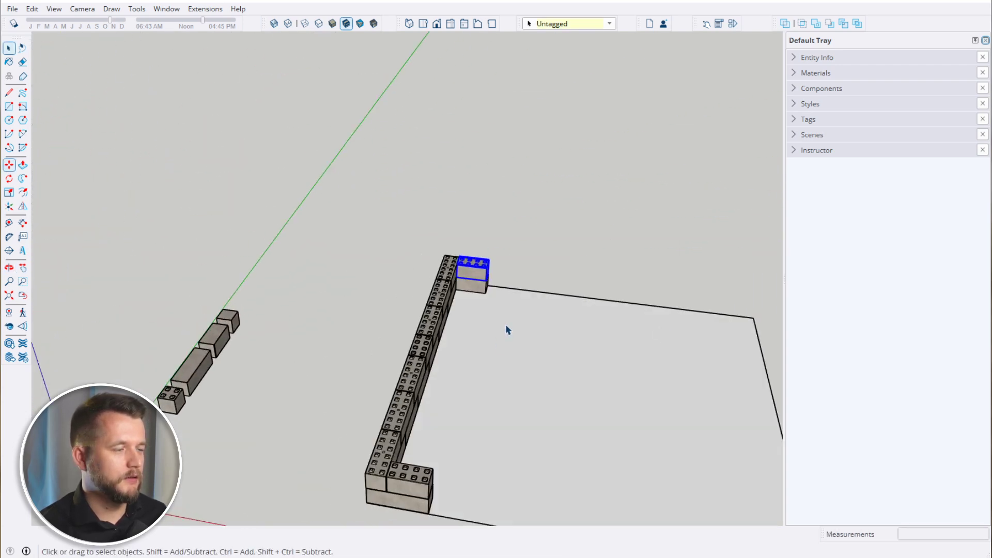
# Copy the whole two-course wall with both corner returns 1200 mm straight up onto the existing courses
pyautogui.scroll(1, 507, 327)
pyautogui.moveTo(414, 99); pyautogui.dragTo(609, 439)
pyautogui.scroll(6, 513, 332)
pyautogui.press('m')
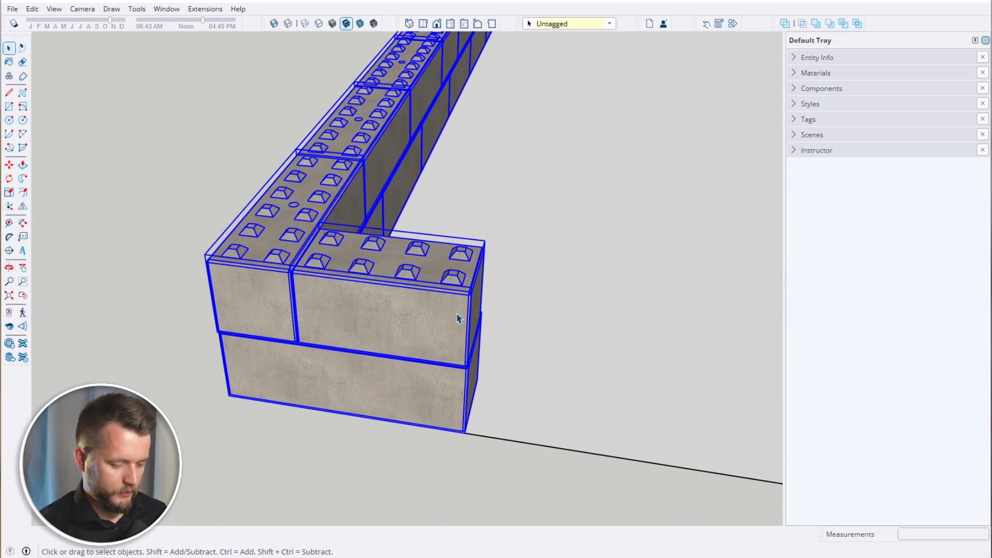
pyautogui.moveTo(458, 316); pyautogui.dragTo(496, 381, button='middle')
pyautogui.scroll(-5, 496, 381)
pyautogui.press('ctrl')
pyautogui.click(496, 380)
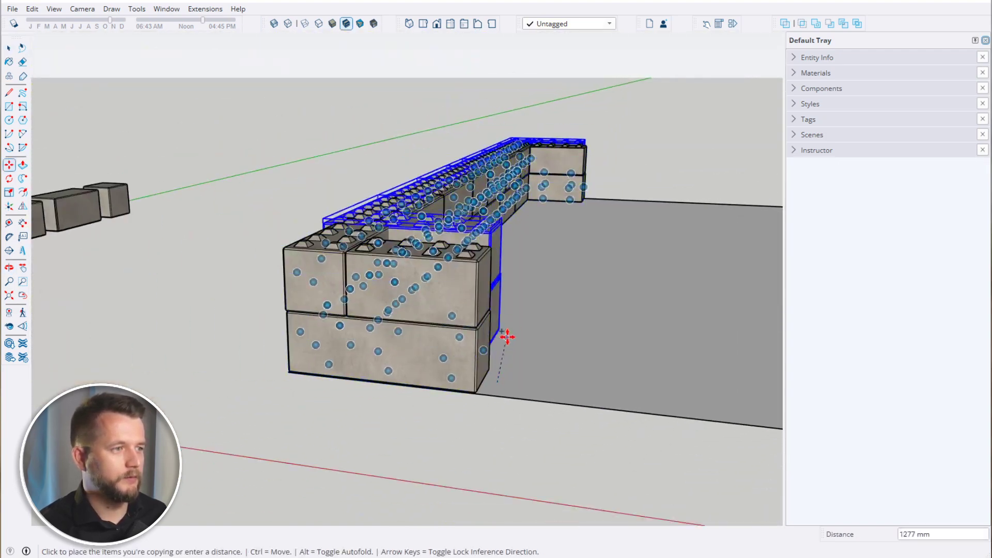
pyautogui.scroll(5, 505, 336)
pyautogui.moveTo(500, 260); pyautogui.dragTo(407, 233, button='middle')
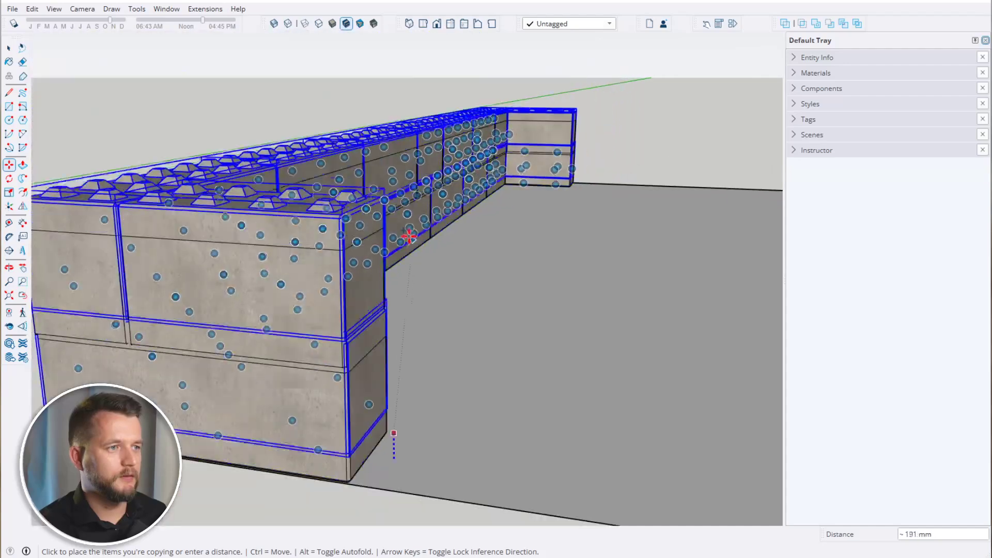
pyautogui.scroll(5, 408, 233)
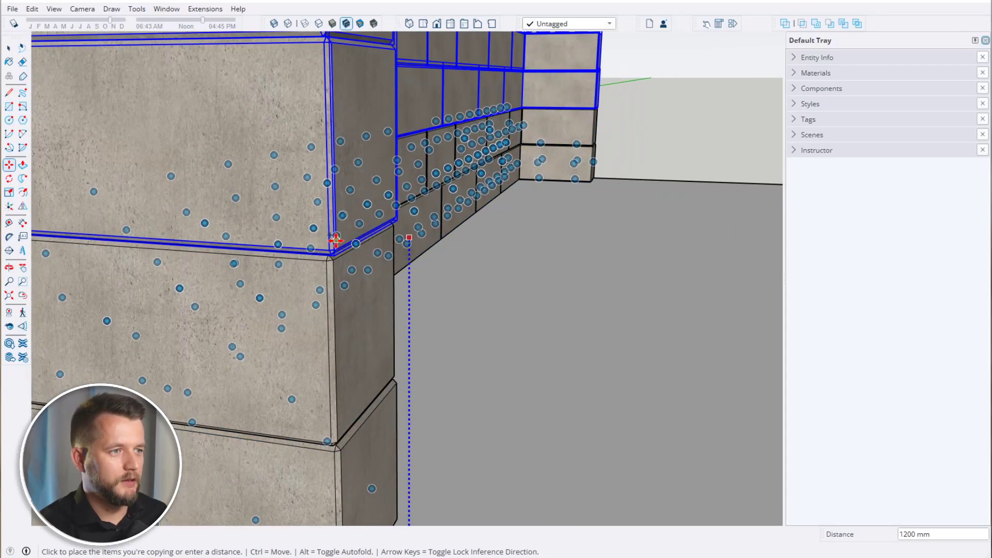
pyautogui.click(328, 253)
# Repeat the upward copy of the two wall courses as a 3x array
pyautogui.scroll(-5, 355, 281)
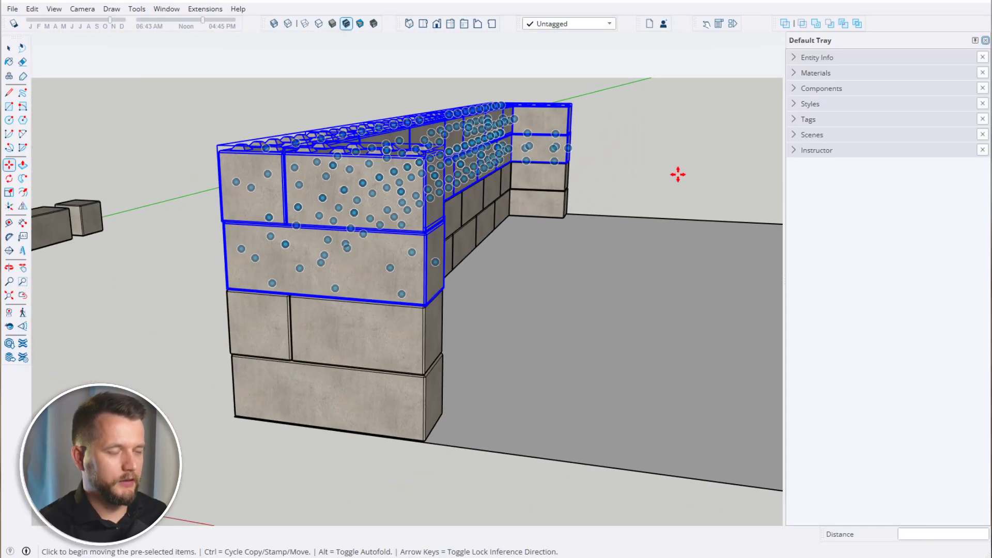
pyautogui.press('Return')
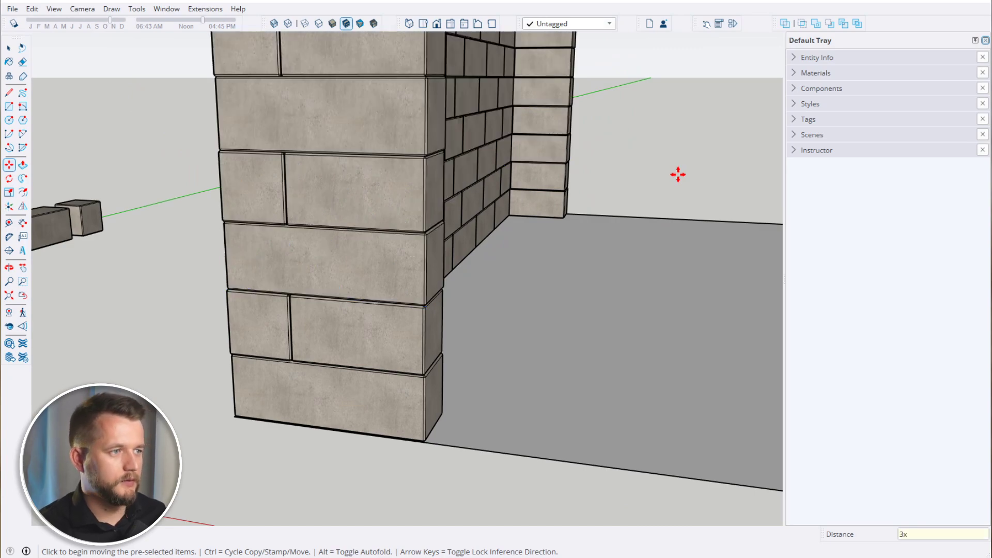
pyautogui.scroll(-5, 438, 288)
pyautogui.moveTo(438, 288); pyautogui.dragTo(522, 228, button='middle')
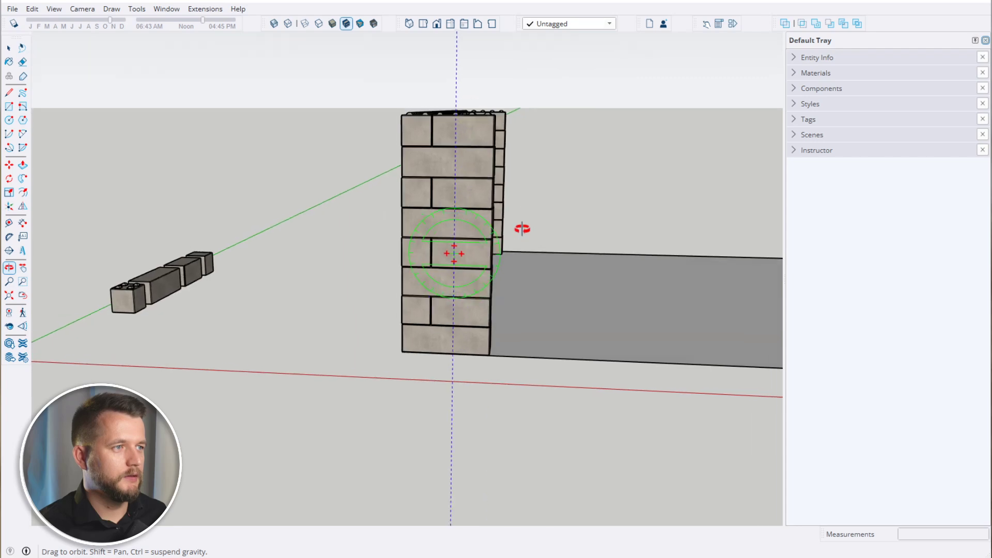
# Mirror a copy of the full-height wall across the red-axis flip plane, offset about 5104 mm, onto the opposite side of the base
pyautogui.scroll(-3, 434, 223)
pyautogui.press('space')
pyautogui.moveTo(383, 90); pyautogui.dragTo(544, 387)
pyautogui.moveTo(586, 342); pyautogui.dragTo(95, 233, button='middle')
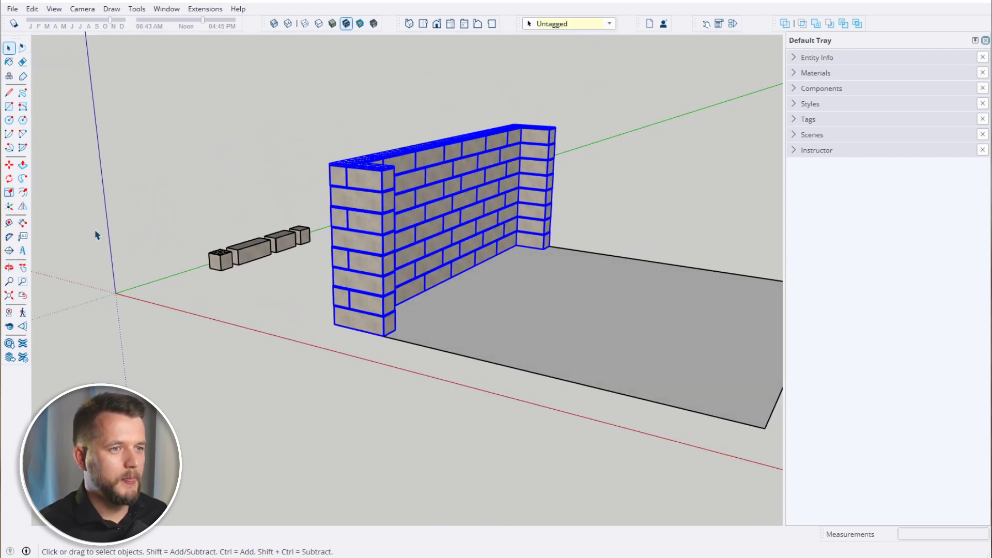
pyautogui.click(23, 206)
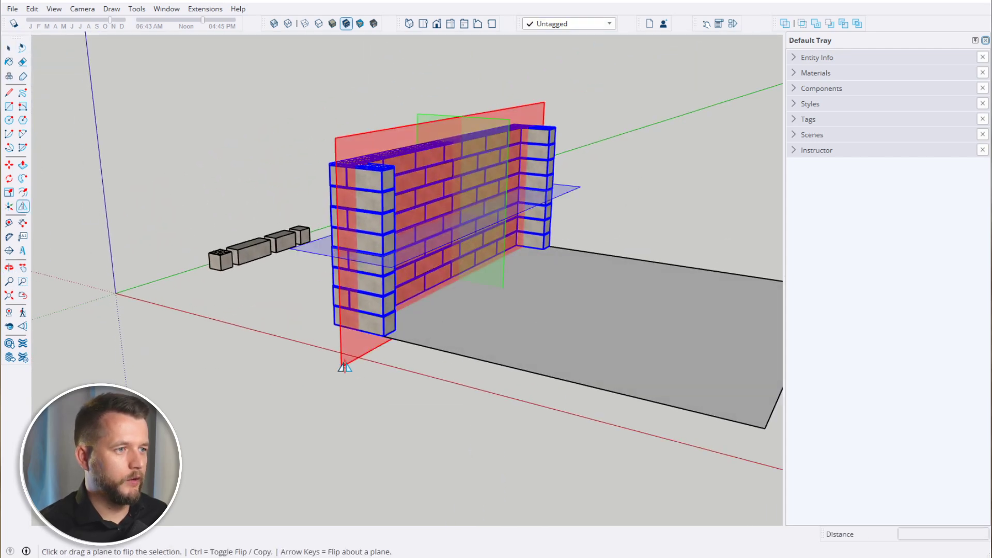
pyautogui.moveTo(344, 361); pyautogui.dragTo(513, 371)
pyautogui.press('ctrl')
pyautogui.scroll(-3, 465, 387)
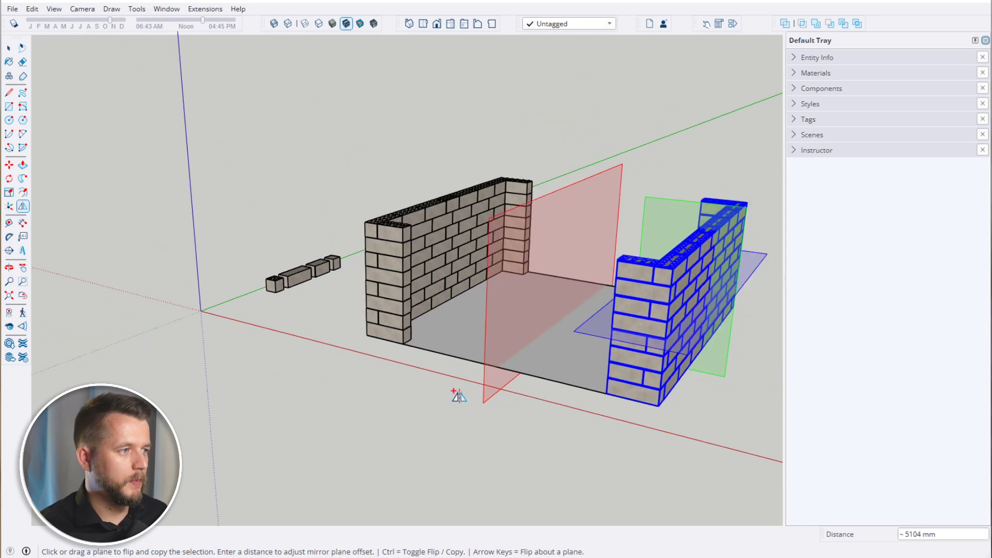
pyautogui.press('space')
pyautogui.moveTo(514, 327); pyautogui.dragTo(471, 359, button='middle')
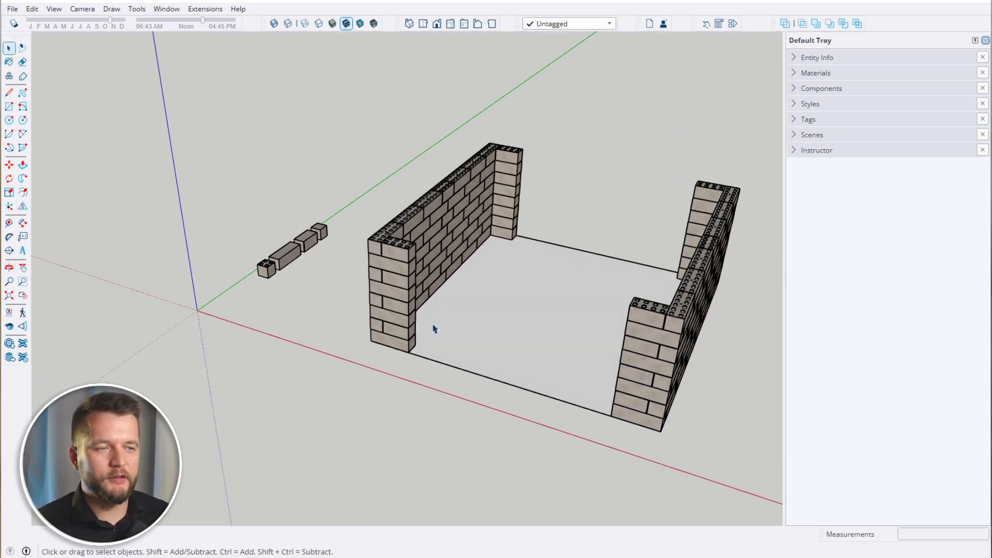
pyautogui.moveTo(420, 331); pyautogui.dragTo(550, 329, button='middle')
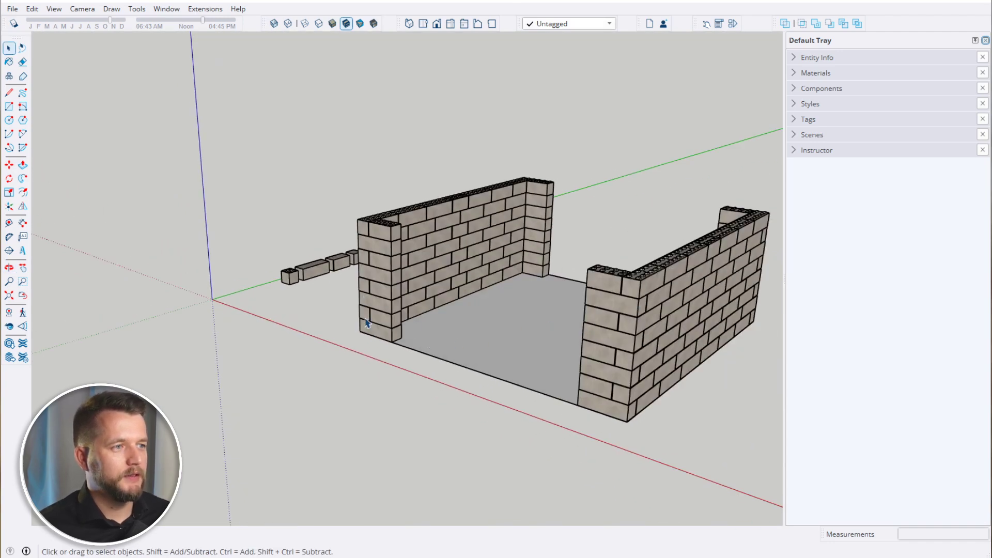
pyautogui.moveTo(368, 324); pyautogui.dragTo(300, 245, button='middle')
pyautogui.moveTo(298, 244); pyautogui.dragTo(194, 346)
pyautogui.click(324, 370)
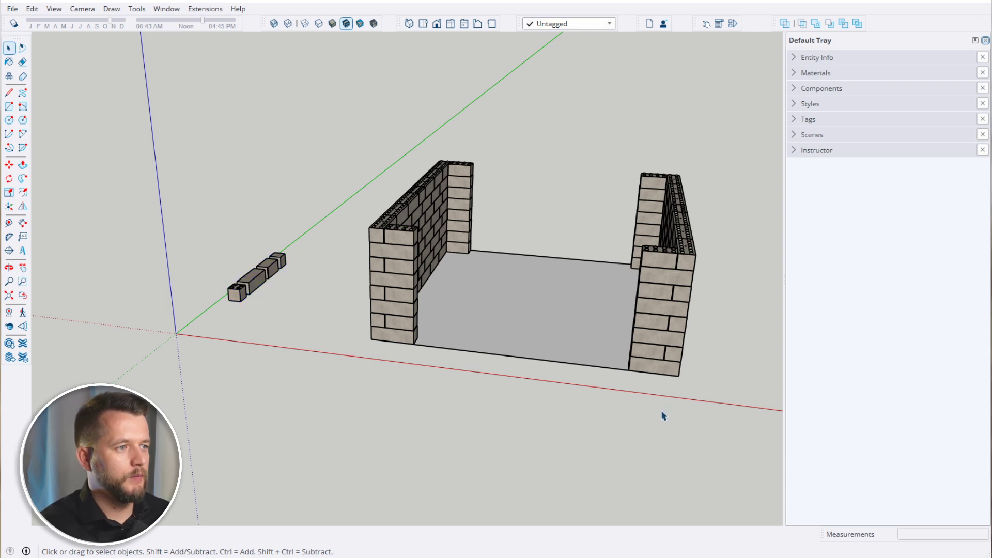
pyautogui.moveTo(660, 411); pyautogui.dragTo(520, 337, button='middle')
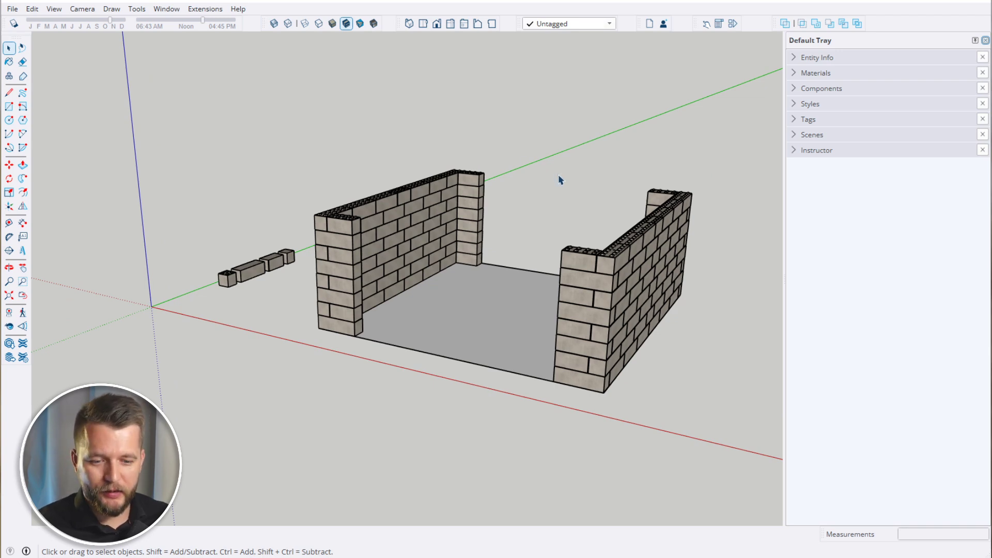
# Check the entity info and instance count of the top-course M block and the neighbouring L block on the mirrored wall's corner
pyautogui.click(826, 58)
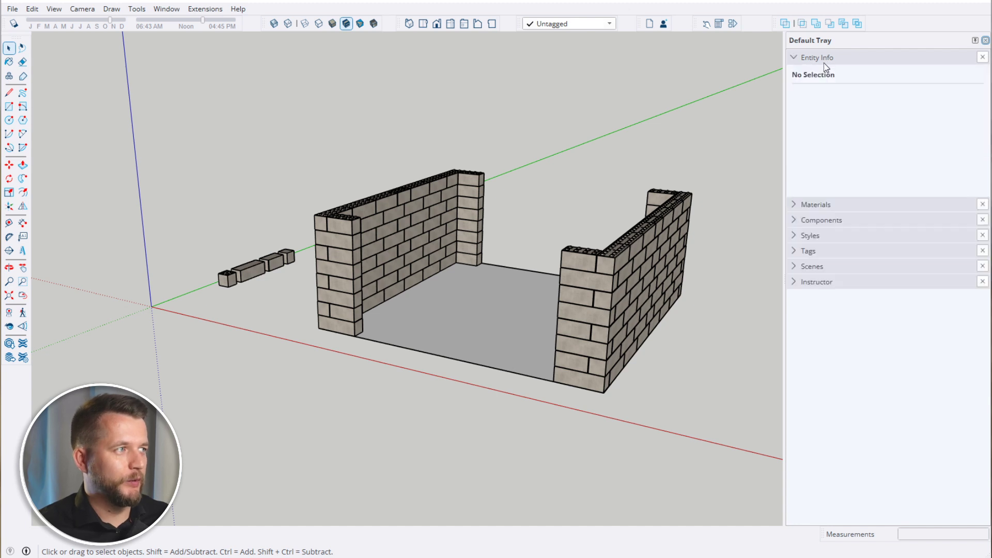
pyautogui.click(582, 265)
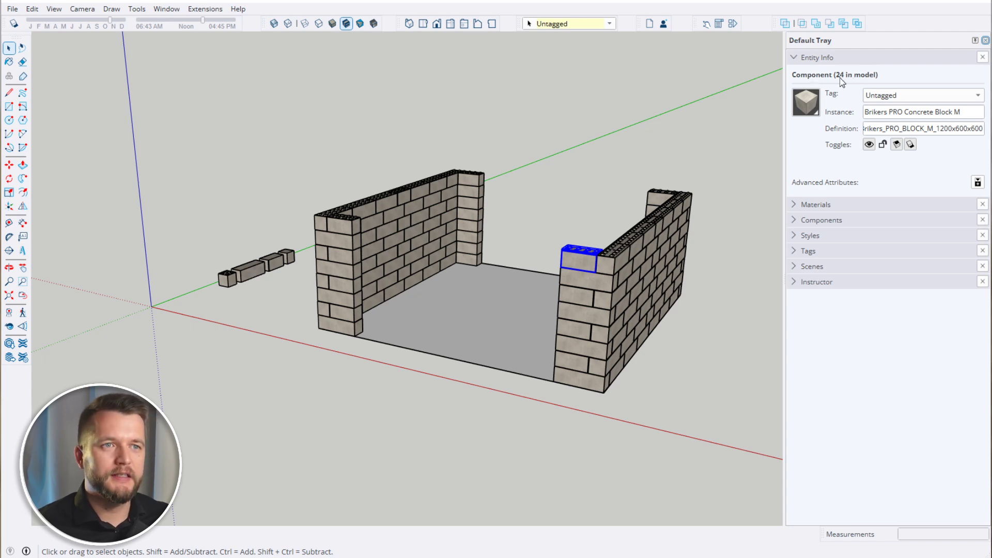
pyautogui.click(616, 256)
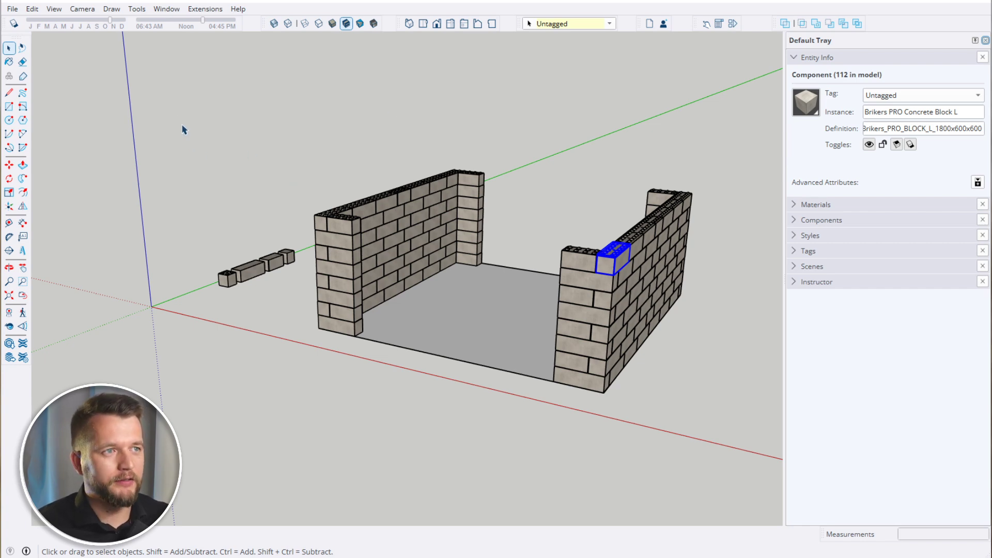
# Open the model statistics and limit the list to only components
pyautogui.click(167, 9)
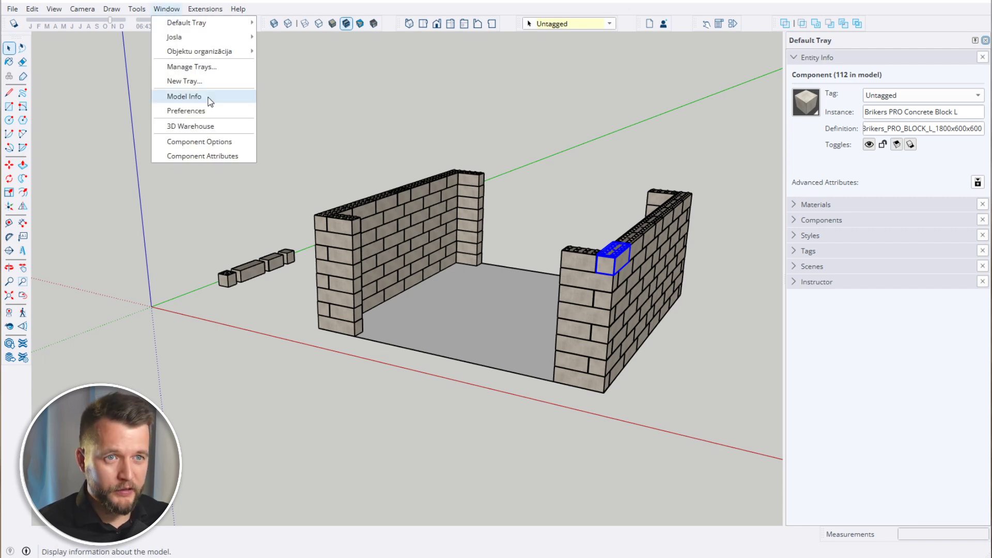
pyautogui.click(184, 97)
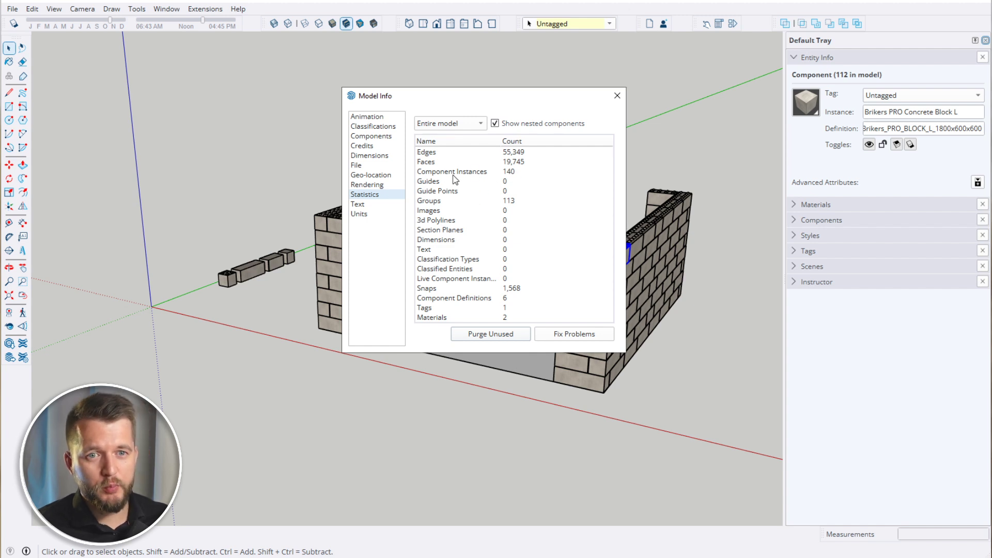
pyautogui.click(452, 125)
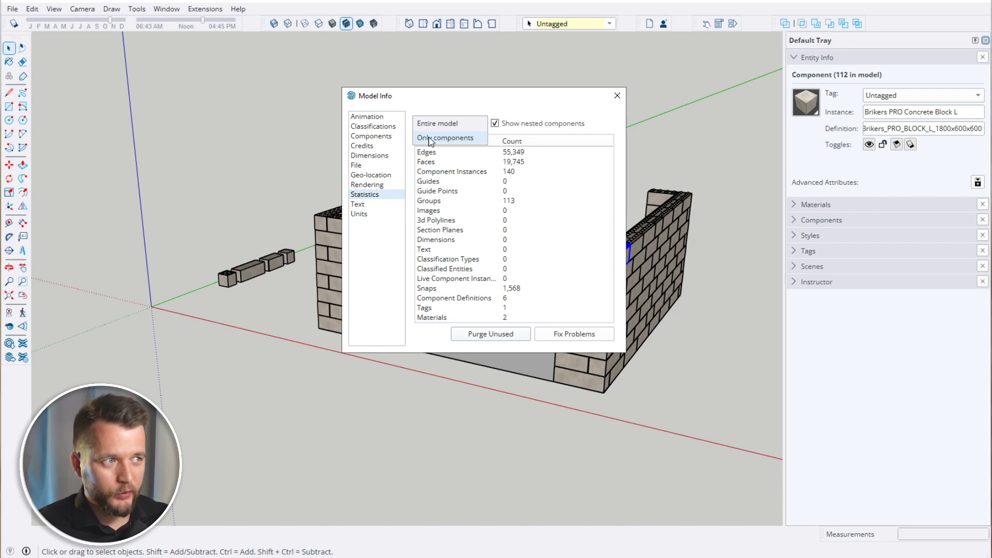
pyautogui.click(430, 138)
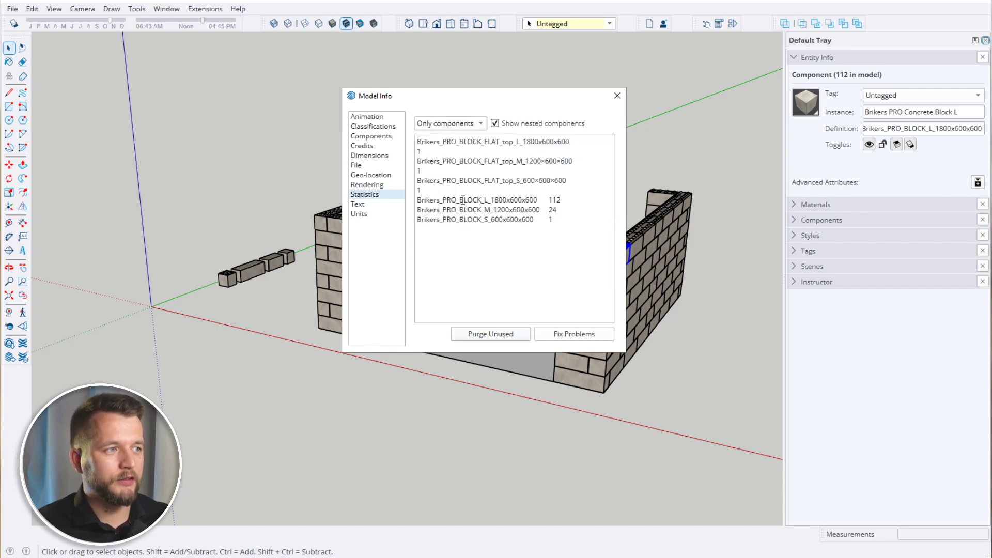
# Widen and reposition the model information window, examine the quantities of the L, M and S blocks, and close it
pyautogui.moveTo(544, 194); pyautogui.dragTo(568, 198)
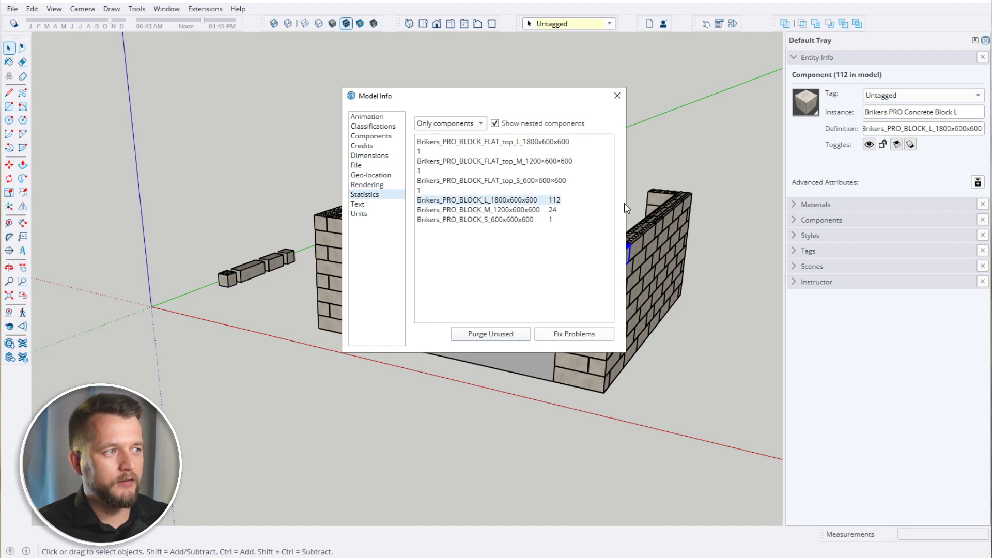
pyautogui.moveTo(633, 203); pyautogui.dragTo(761, 205)
pyautogui.moveTo(559, 182); pyautogui.dragTo(466, 182)
pyautogui.moveTo(581, 190); pyautogui.dragTo(399, 173)
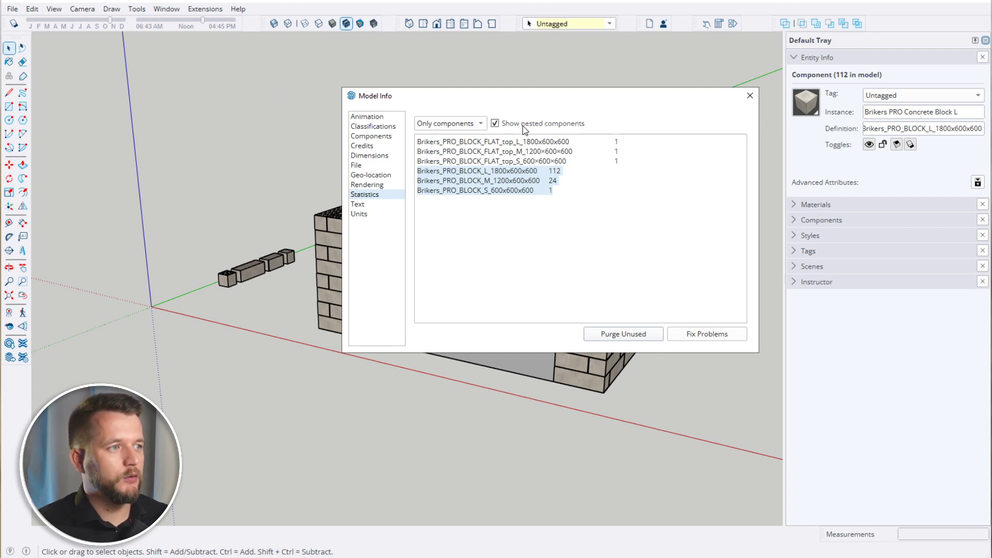
pyautogui.moveTo(552, 99); pyautogui.dragTo(391, 89)
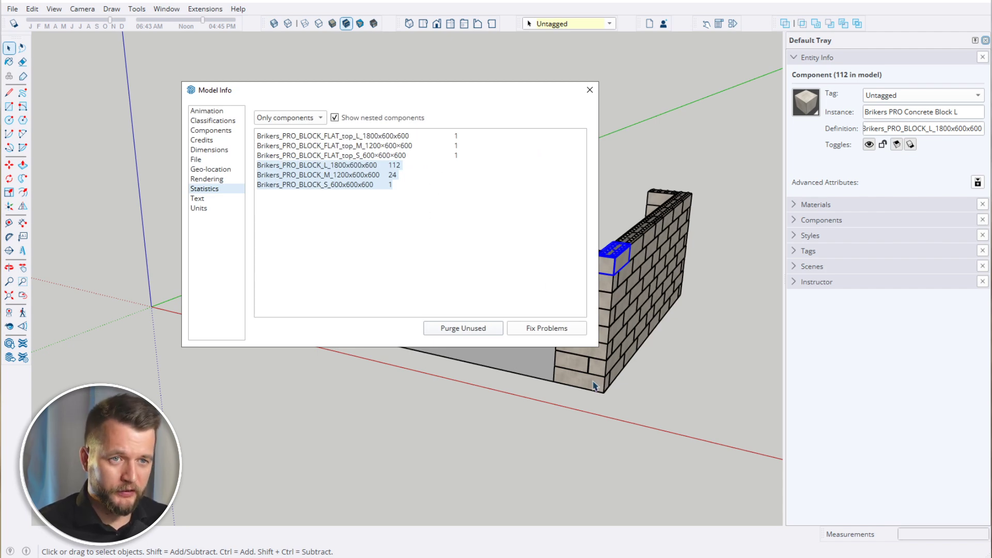
pyautogui.click(351, 169)
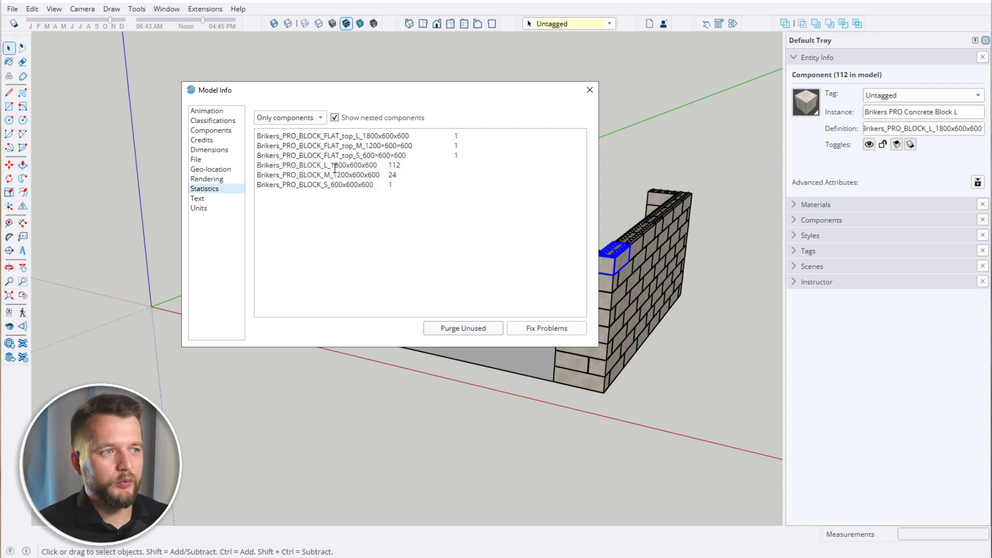
pyautogui.moveTo(330, 165); pyautogui.dragTo(376, 182)
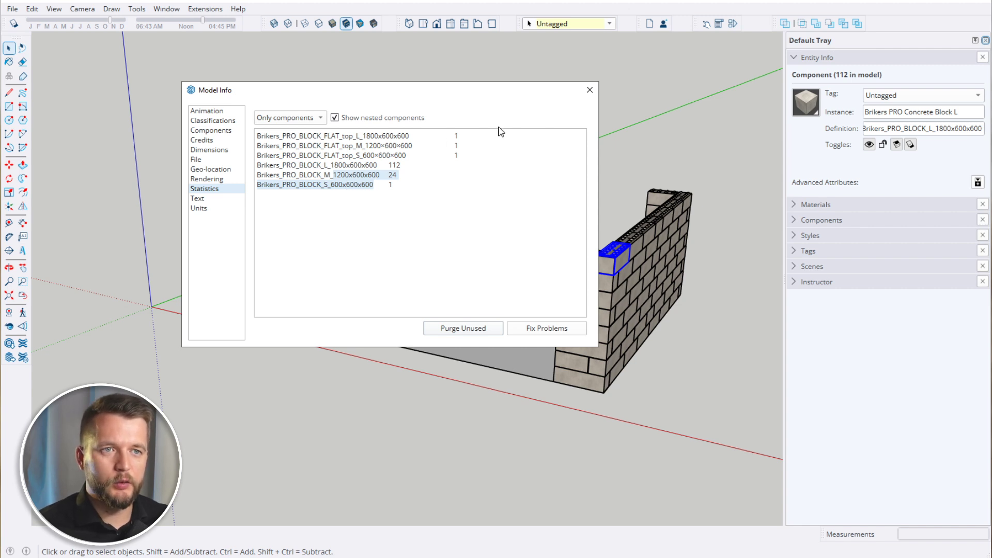
pyautogui.click(589, 90)
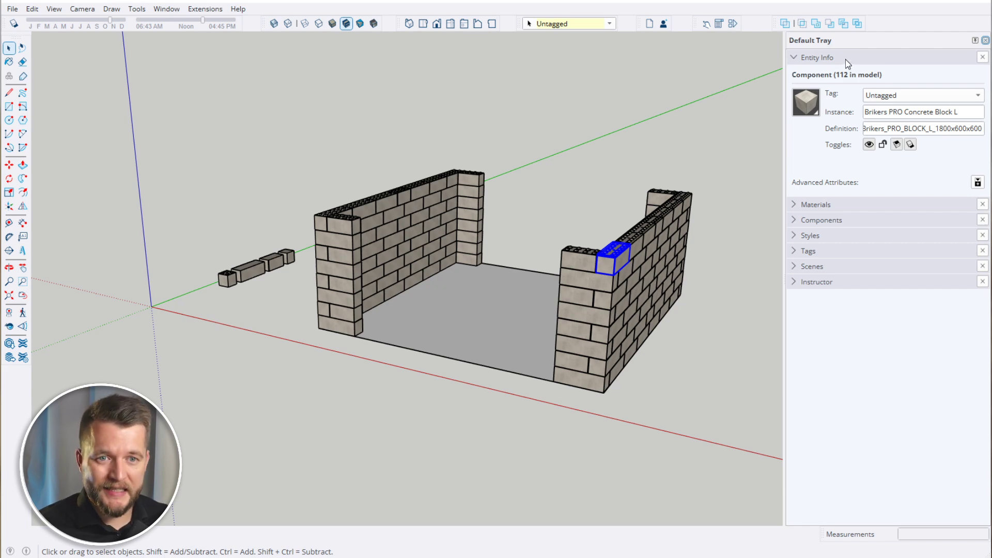
# Show the advanced attributes of the selected L block
pyautogui.click(977, 183)
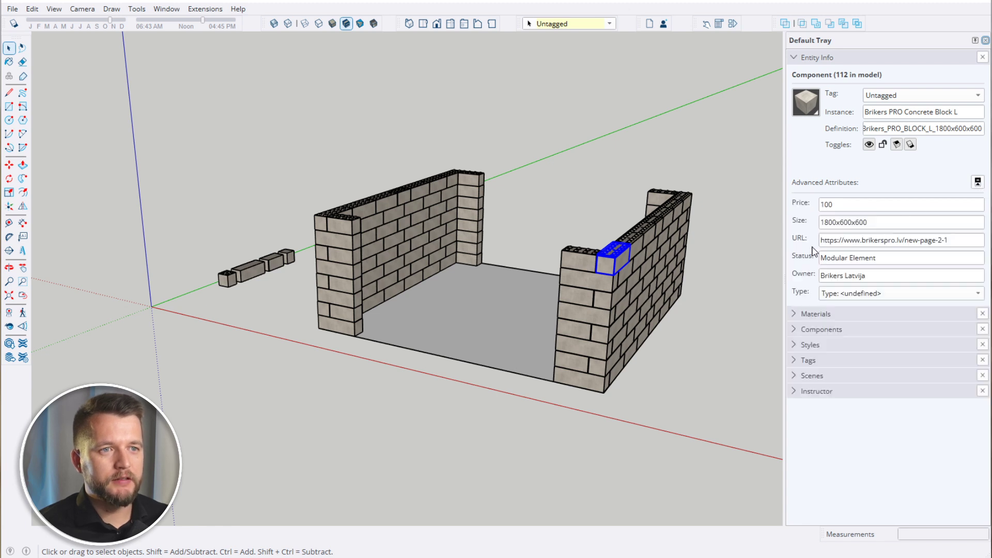
# Compare the advanced attributes of the M and L corner blocks, including the L block's URL, status and owner
pyautogui.click(578, 261)
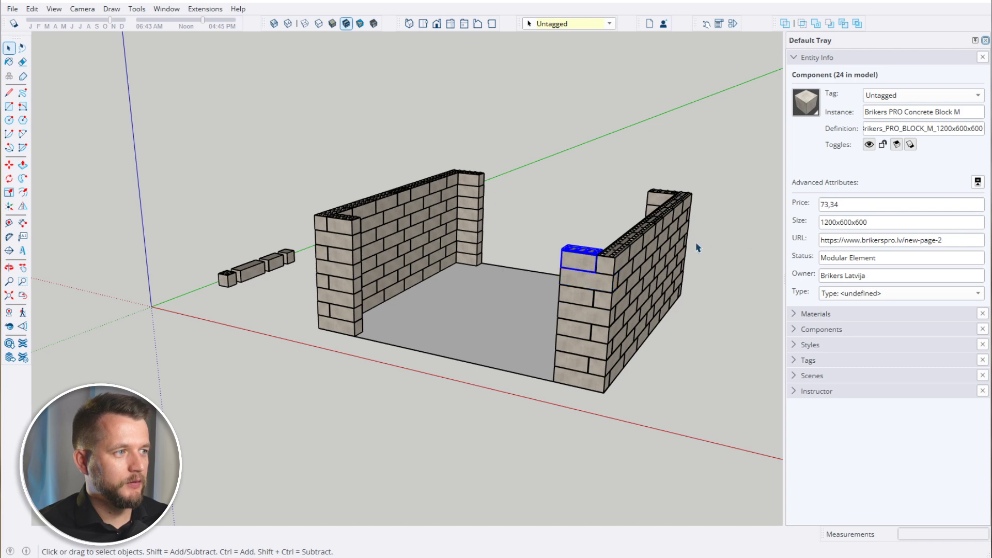
pyautogui.click(614, 261)
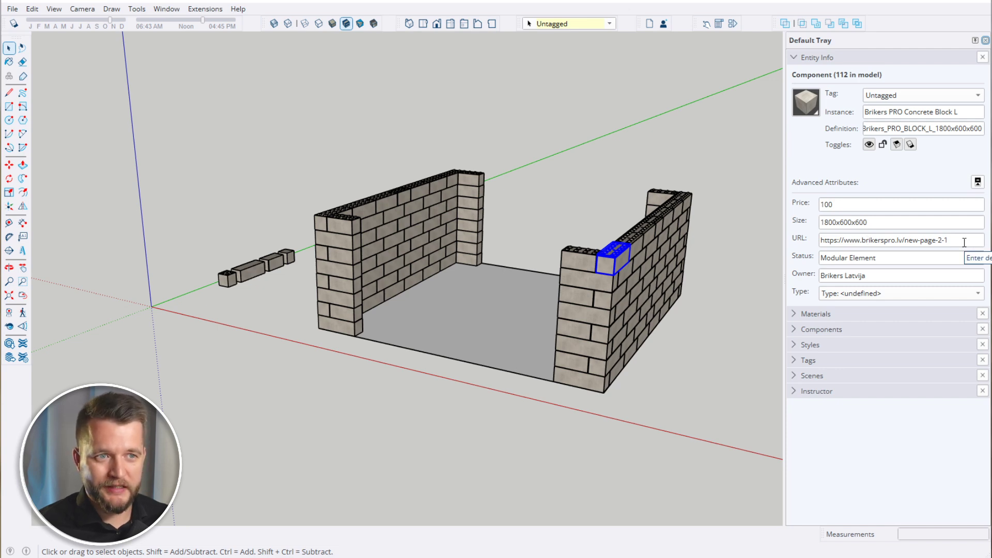
pyautogui.moveTo(964, 243); pyautogui.dragTo(749, 236)
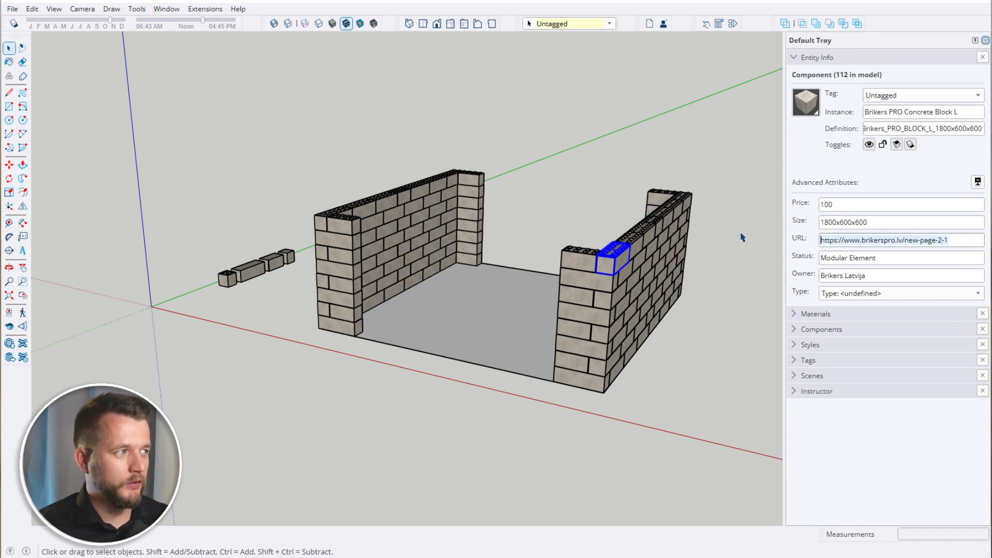
pyautogui.click(882, 258)
pyautogui.click(860, 275)
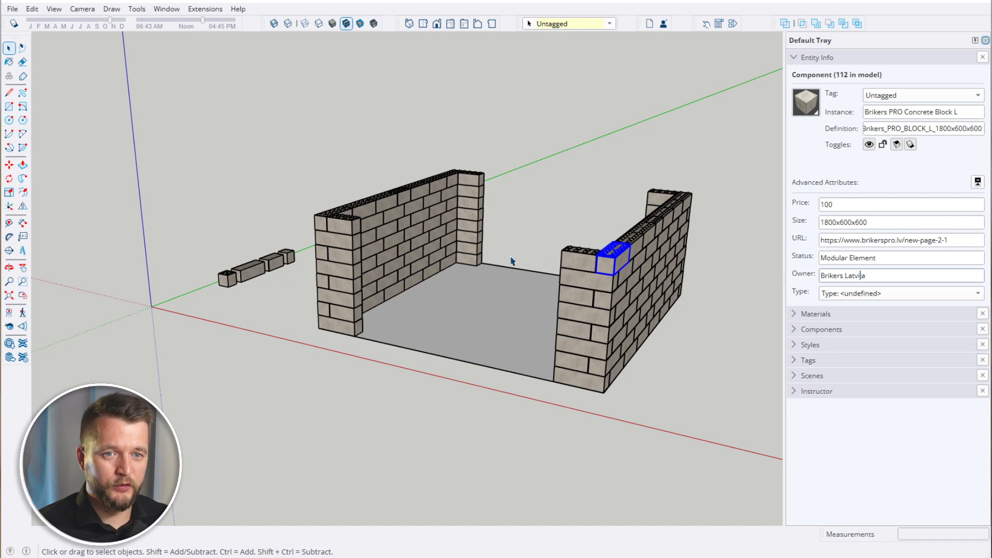
# Save the model to the Desktop under the file name bloki
pyautogui.scroll(-1, 439, 240)
pyautogui.moveTo(439, 240); pyautogui.dragTo(463, 209, button='middle')
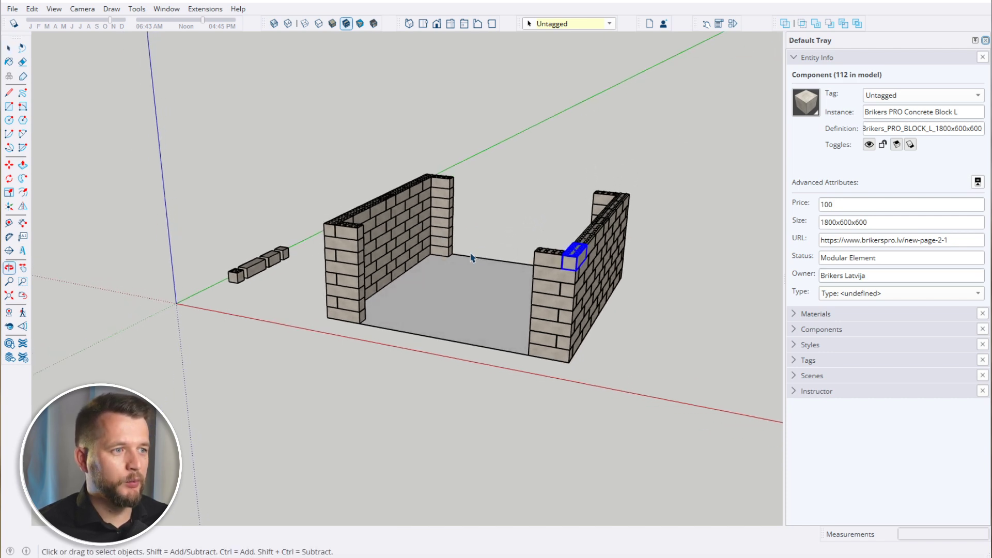
pyautogui.click(5, 9)
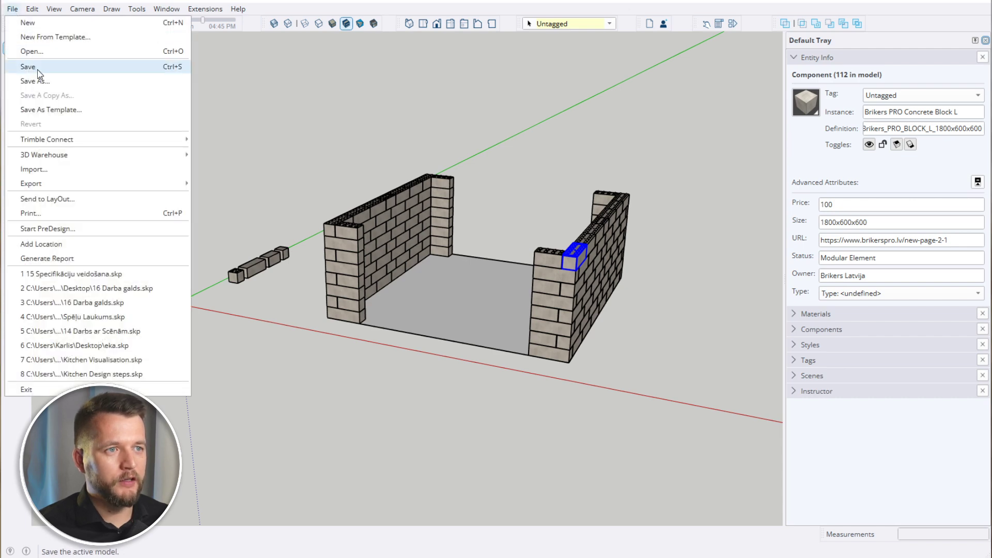
pyautogui.click(39, 82)
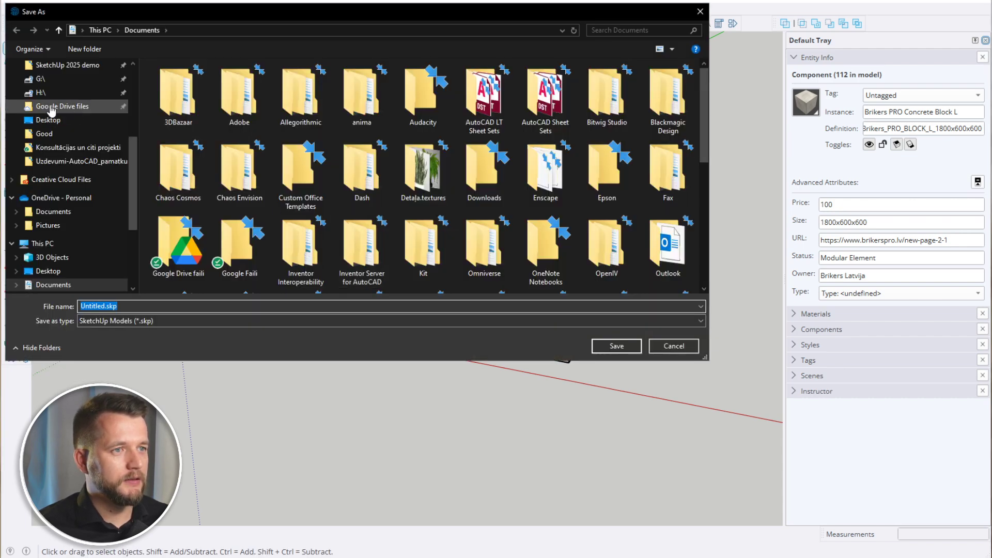
pyautogui.click(48, 120)
pyautogui.click(305, 307)
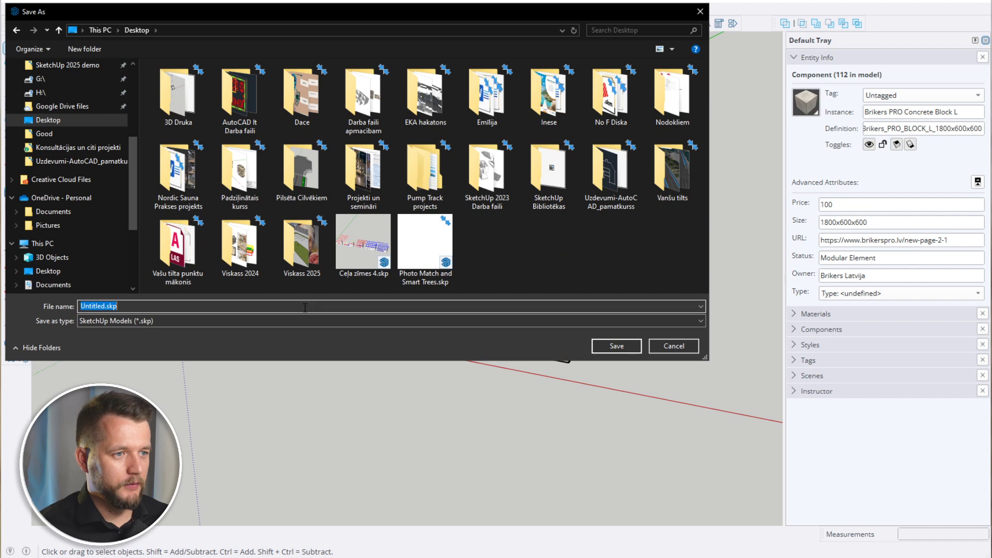
pyautogui.write('bloki')
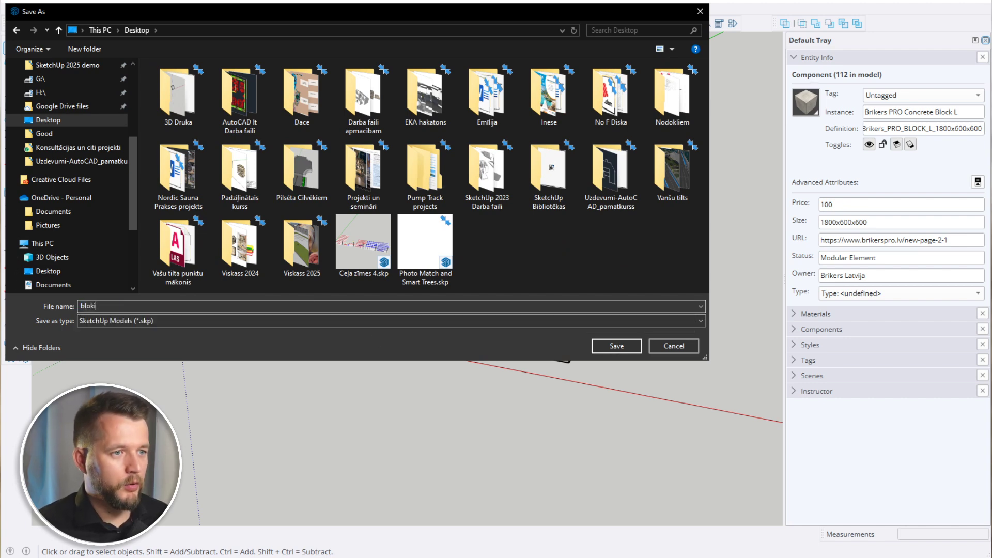
pyautogui.click(616, 346)
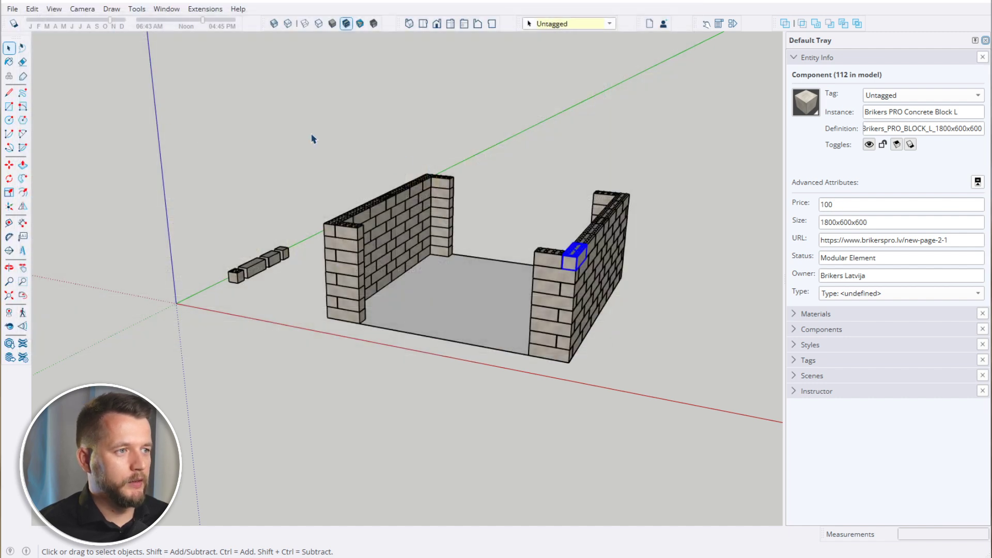
# Select all blocks of both walls without the base and open the Component Quantities Report template for editing
pyautogui.moveTo(307, 138); pyautogui.dragTo(671, 395)
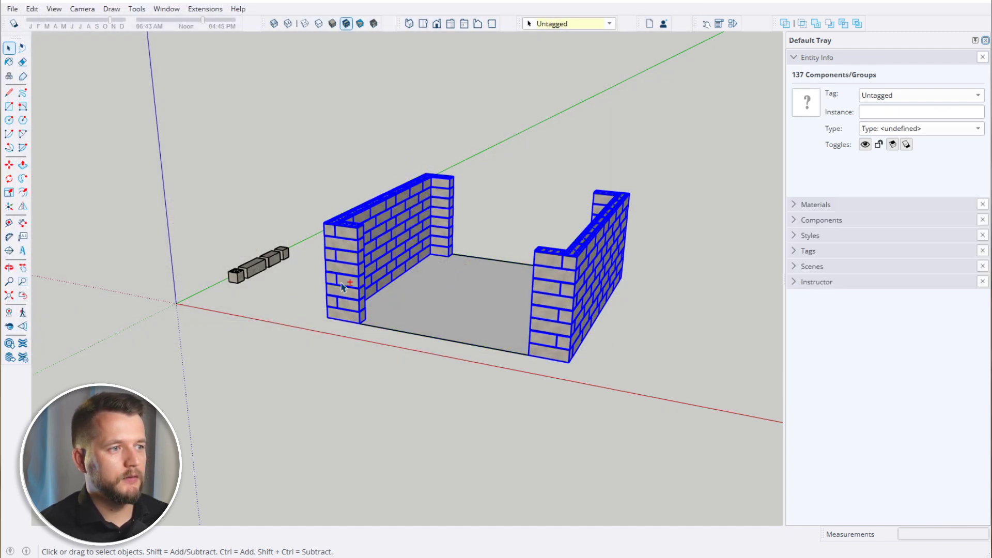
pyautogui.click(12, 8)
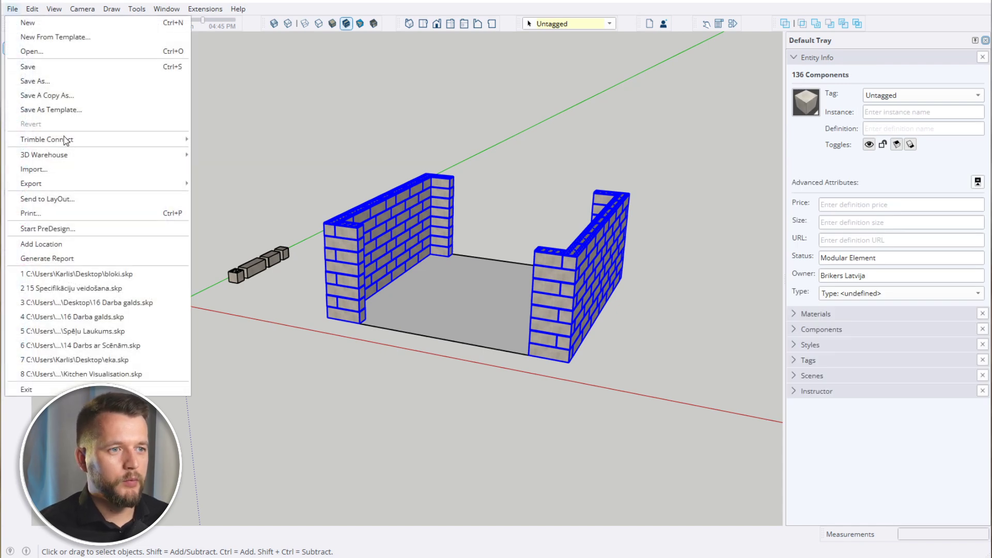
pyautogui.click(123, 261)
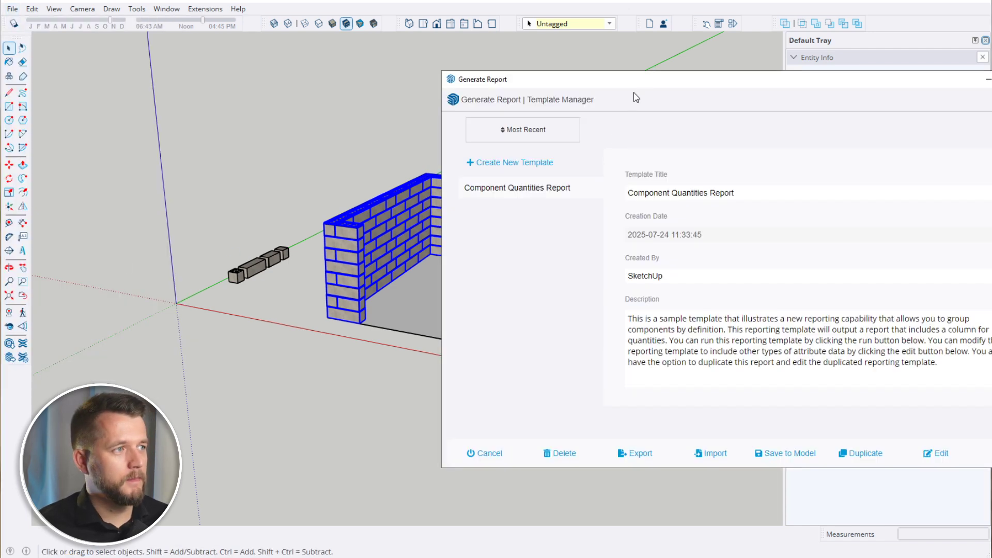
pyautogui.moveTo(640, 81); pyautogui.dragTo(344, 36)
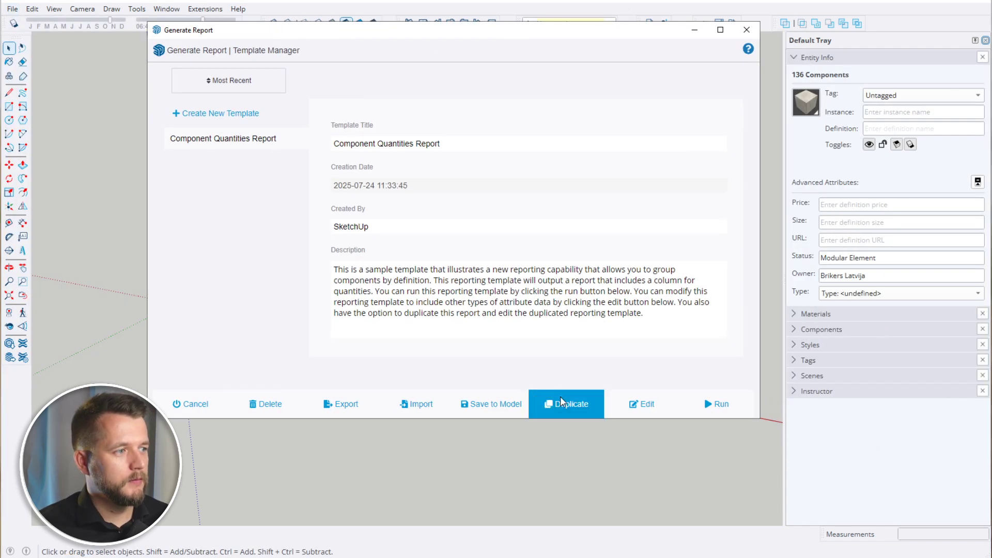
pyautogui.click(639, 408)
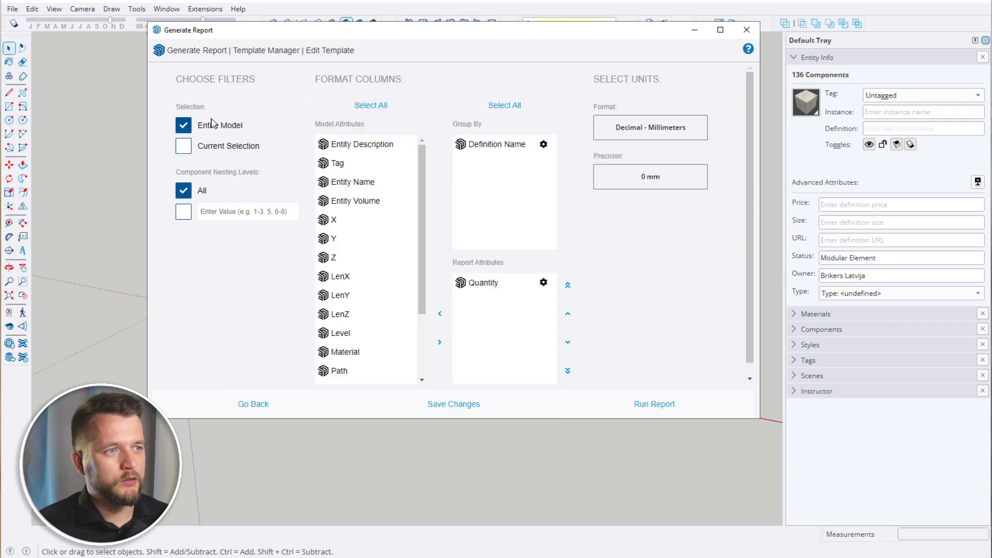
# Limit the report template to the current selection and add Price and URL to its report attributes
pyautogui.click(200, 149)
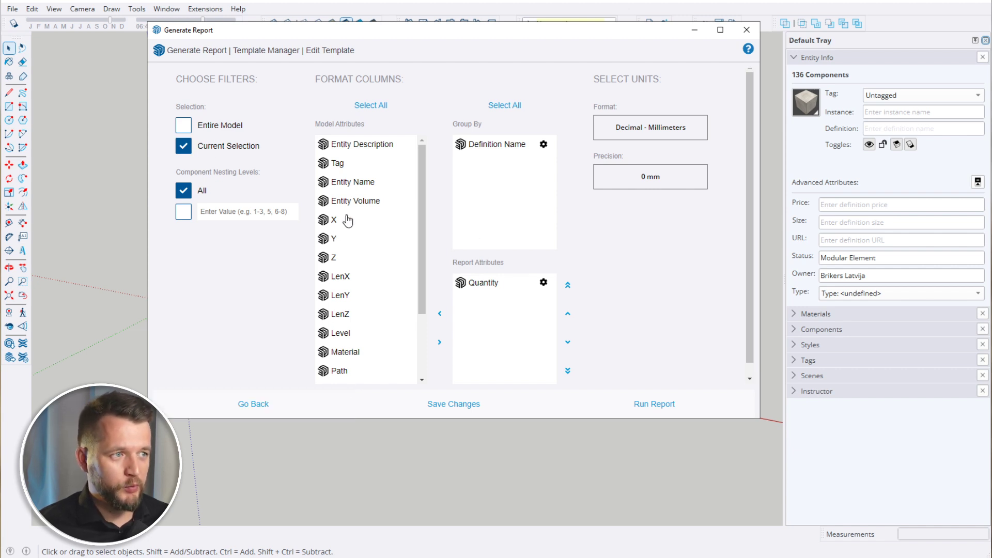
pyautogui.moveTo(421, 261); pyautogui.dragTo(420, 303)
pyautogui.click(339, 325)
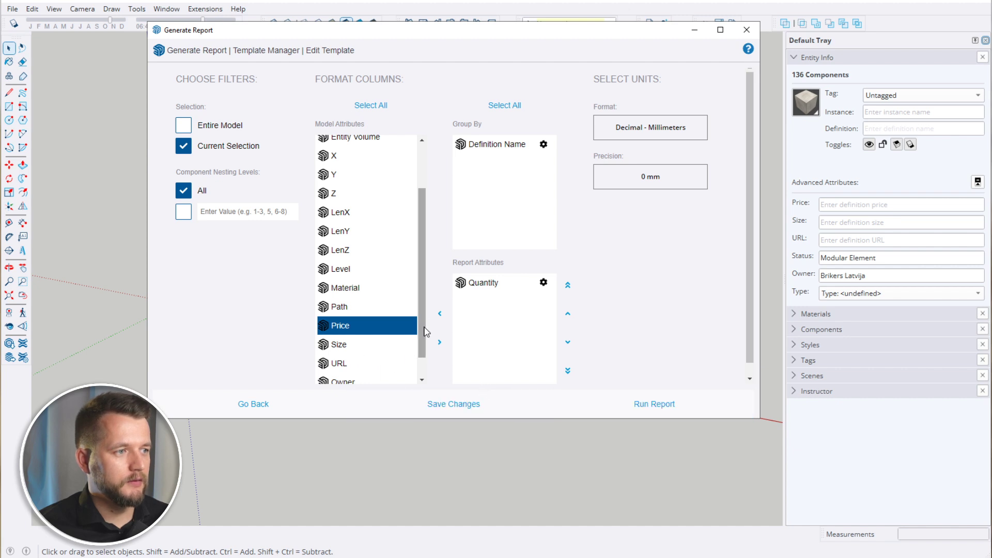
pyautogui.click(439, 342)
pyautogui.click(347, 344)
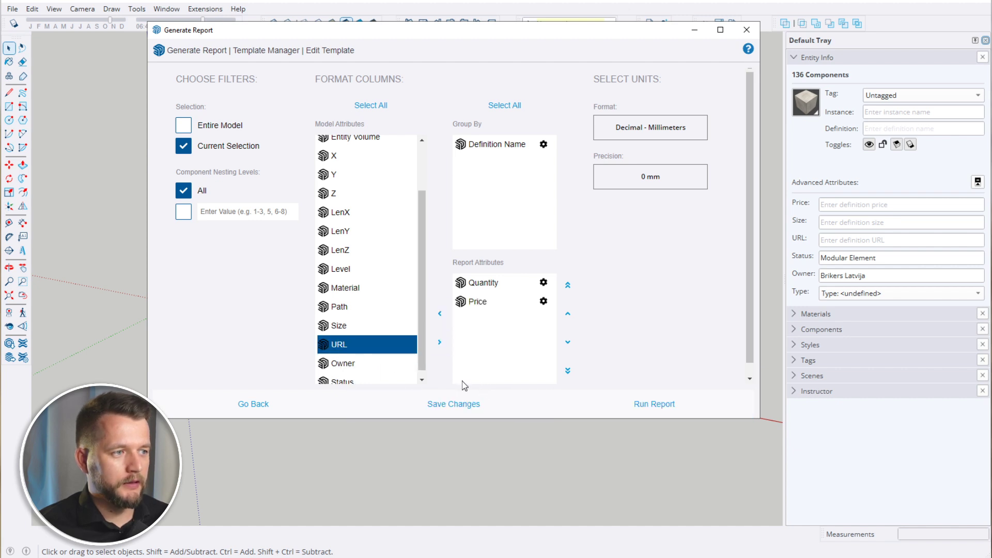
pyautogui.click(439, 342)
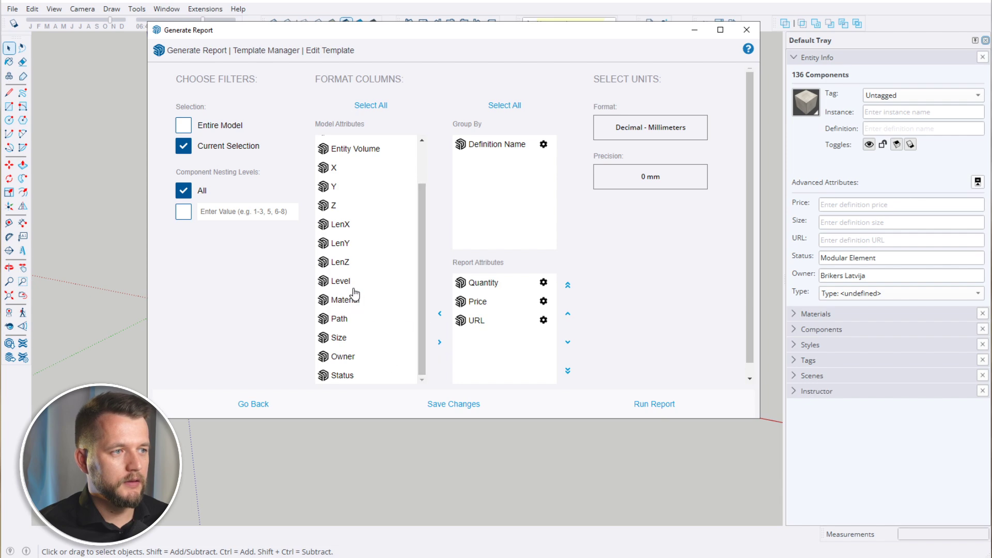
# Add LenX, LenY and LenZ to the report attributes, save the template changes and run the report
pyautogui.click(350, 225)
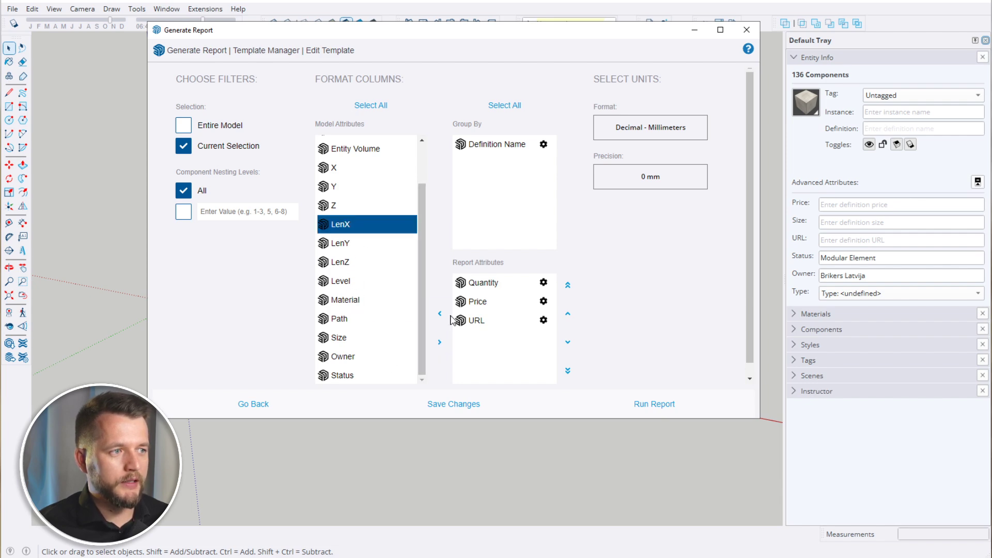
pyautogui.click(439, 342)
pyautogui.click(358, 246)
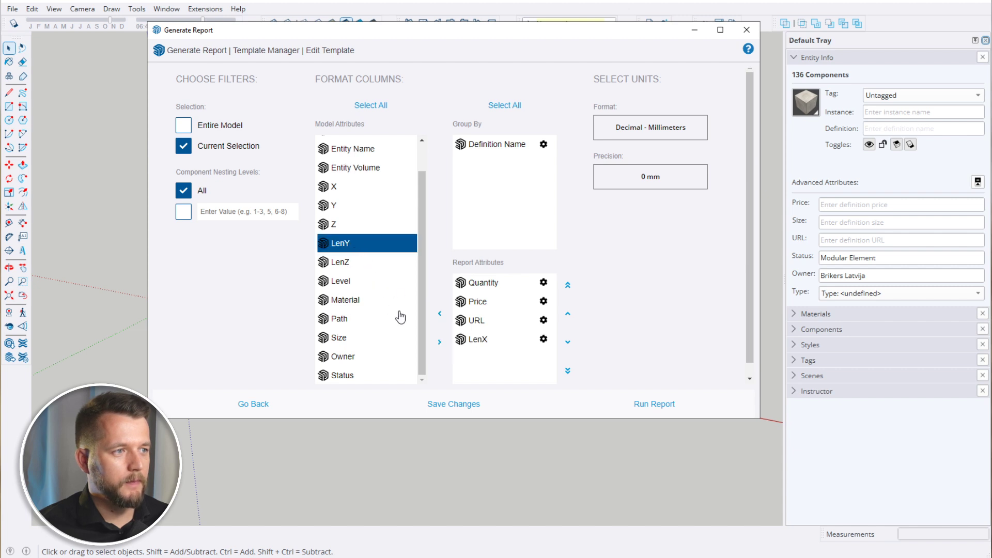
pyautogui.click(439, 342)
pyautogui.click(352, 264)
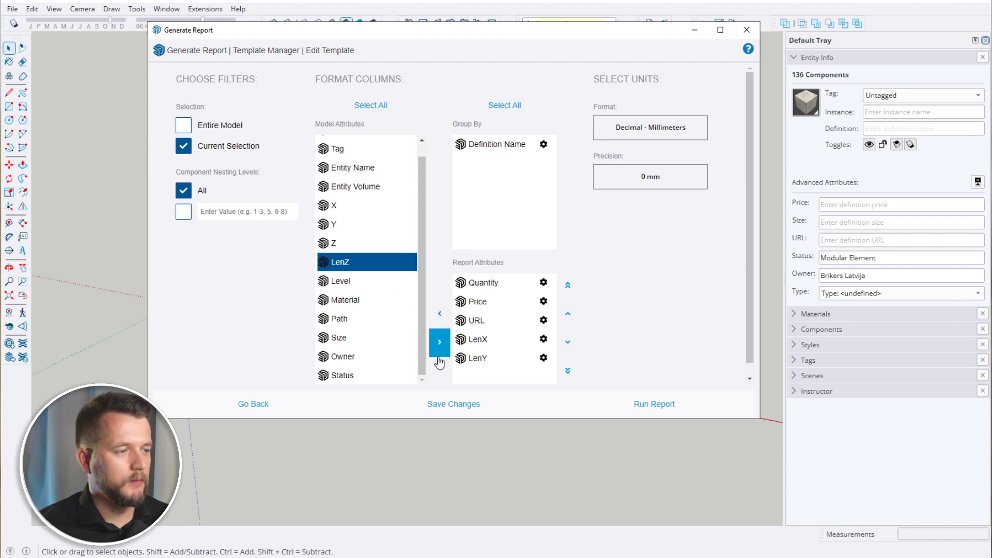
pyautogui.click(439, 356)
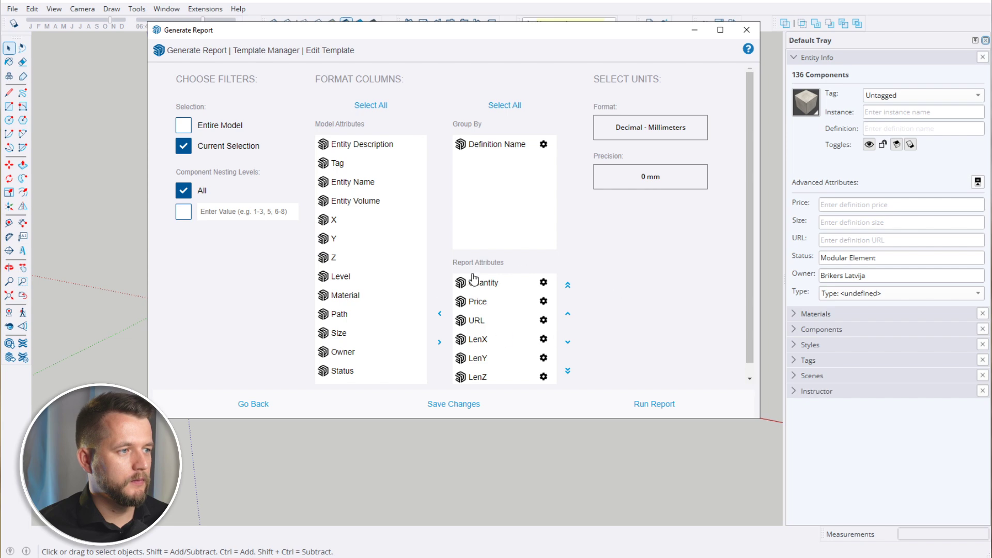
pyautogui.click(455, 403)
pyautogui.click(723, 403)
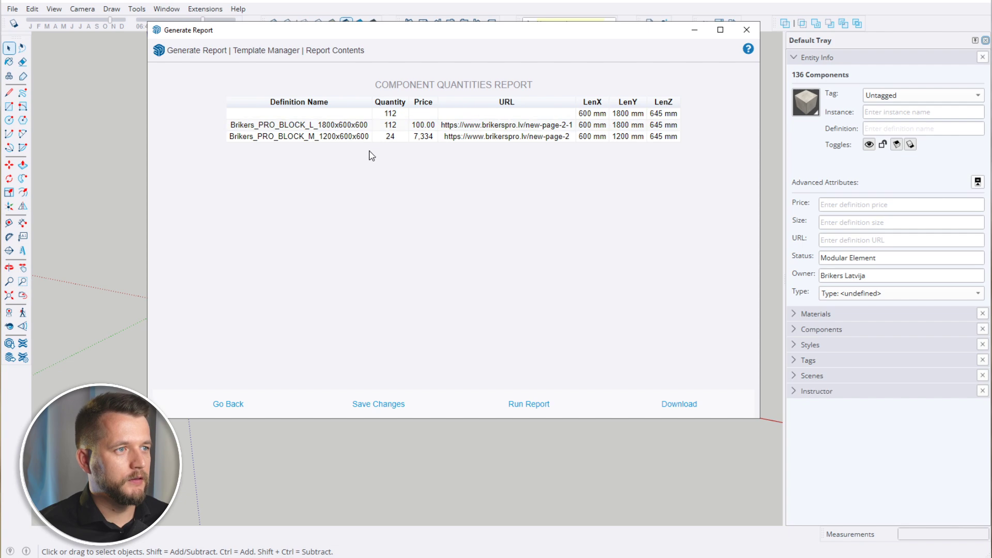
# Restrict the report template's component nesting levels to 1, save the changes and run the report again
pyautogui.click(231, 404)
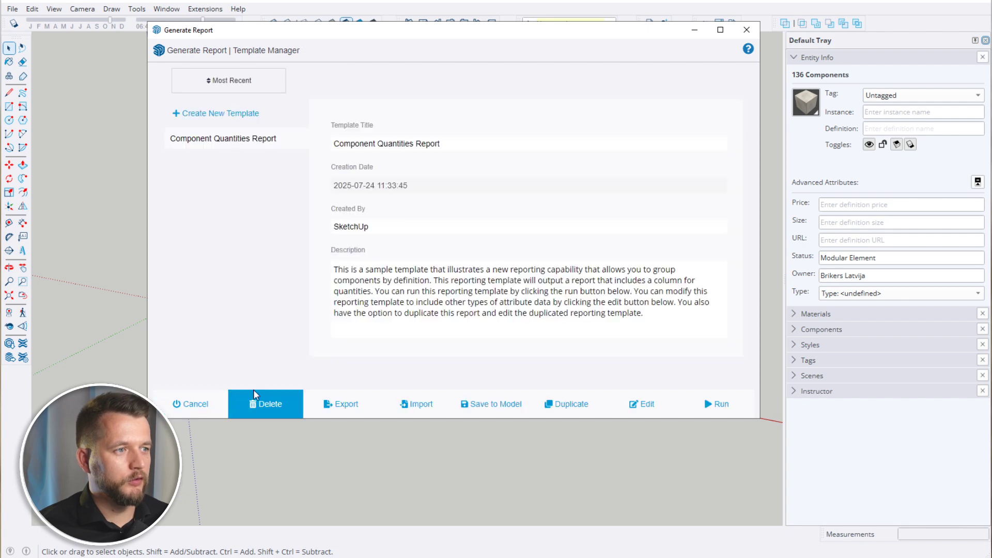
pyautogui.click(630, 403)
pyautogui.click(184, 213)
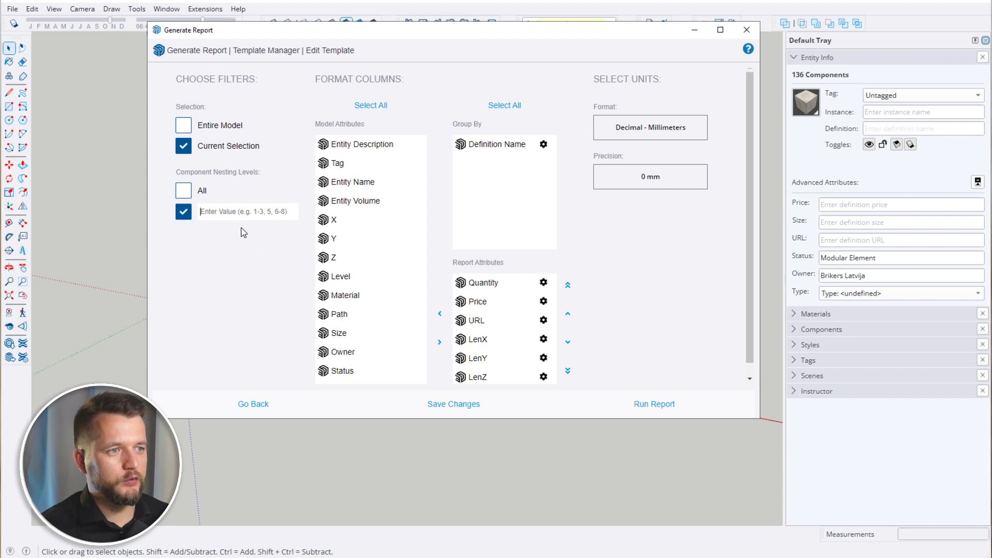
pyautogui.write('1')
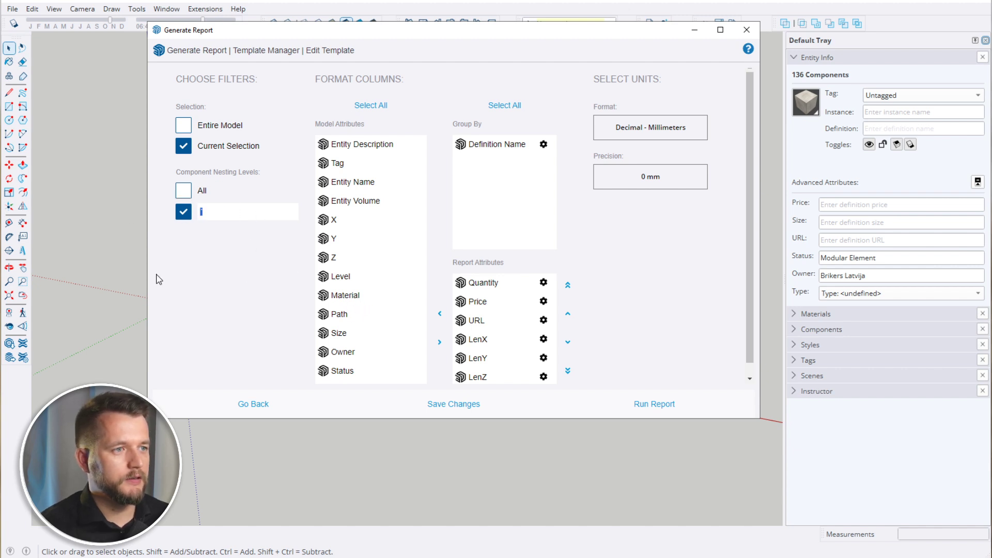
pyautogui.click(491, 404)
pyautogui.click(703, 406)
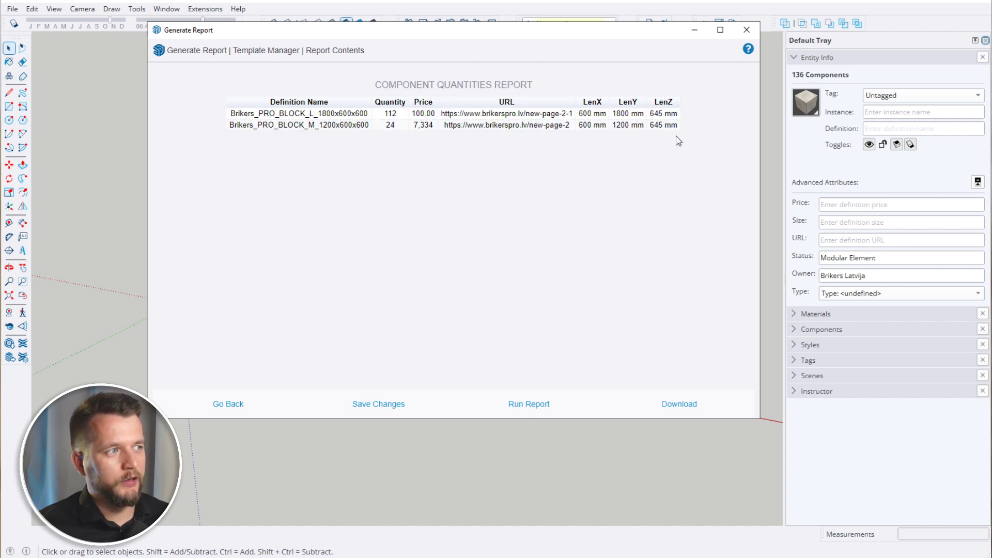
# Examine the quantities, prices, URLs and dimensions of the L and M blocks in the report, and close it
pyautogui.moveTo(676, 129); pyautogui.dragTo(138, 106)
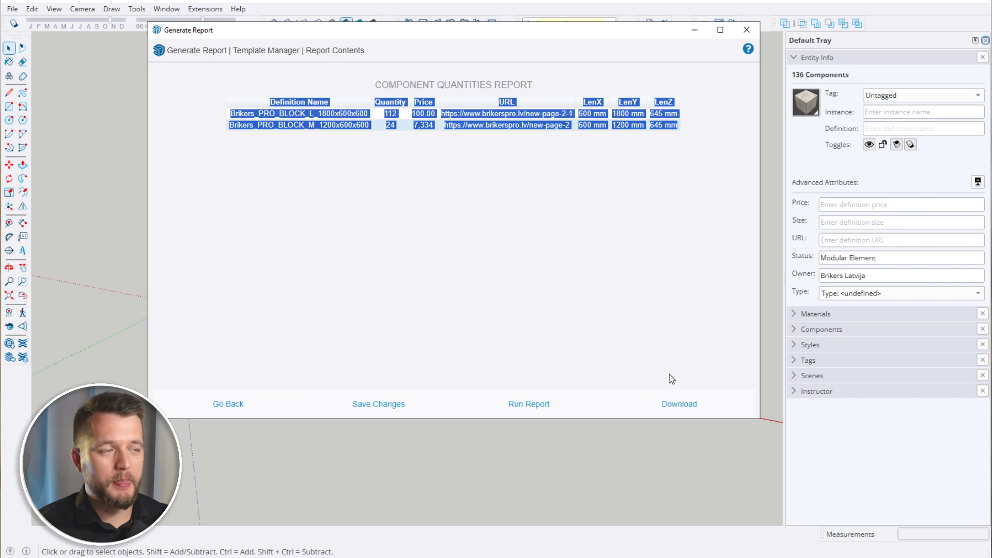
pyautogui.click(547, 316)
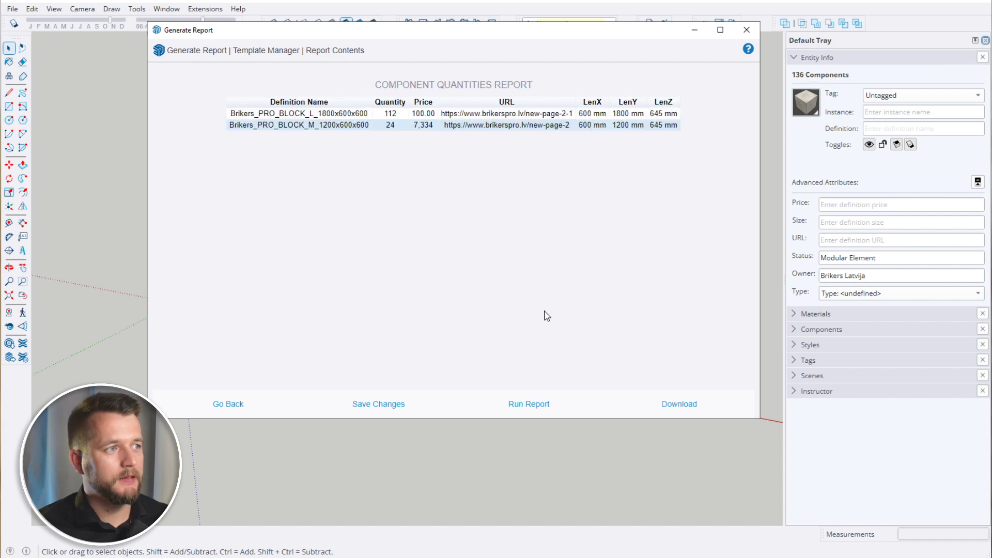
pyautogui.click(746, 29)
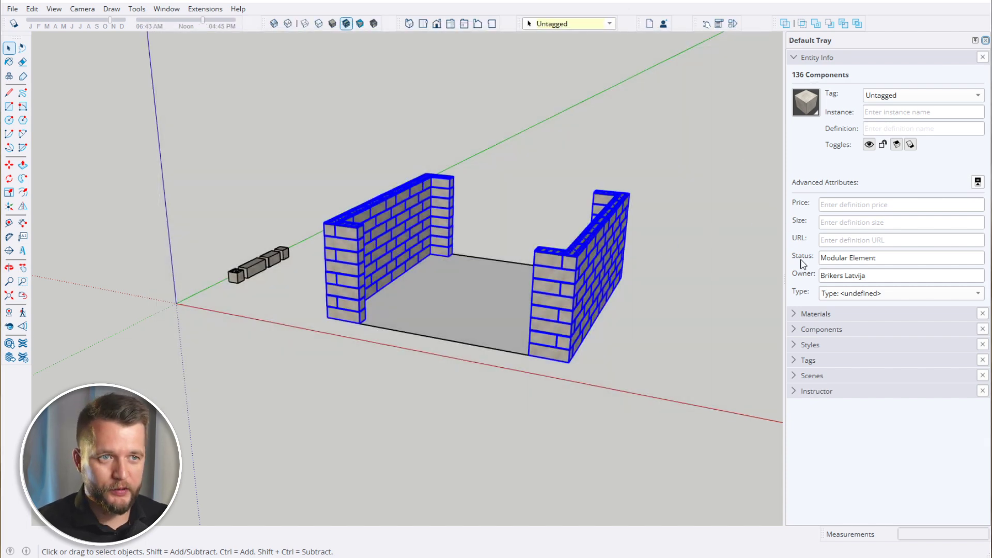
# Check the attributes of an L block in the mirrored wall, clear the selection and collapse the Entity Info section
pyautogui.click(595, 264)
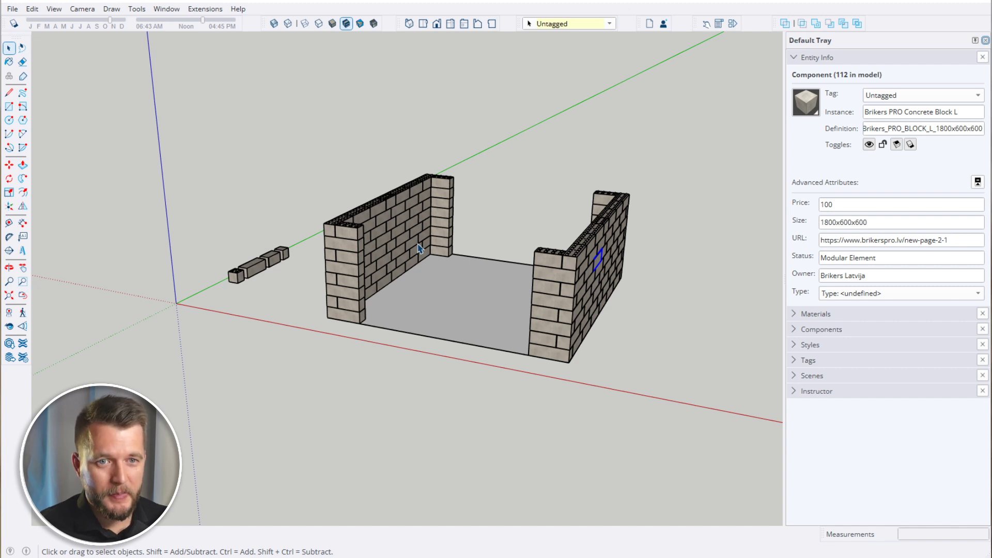
pyautogui.click(467, 368)
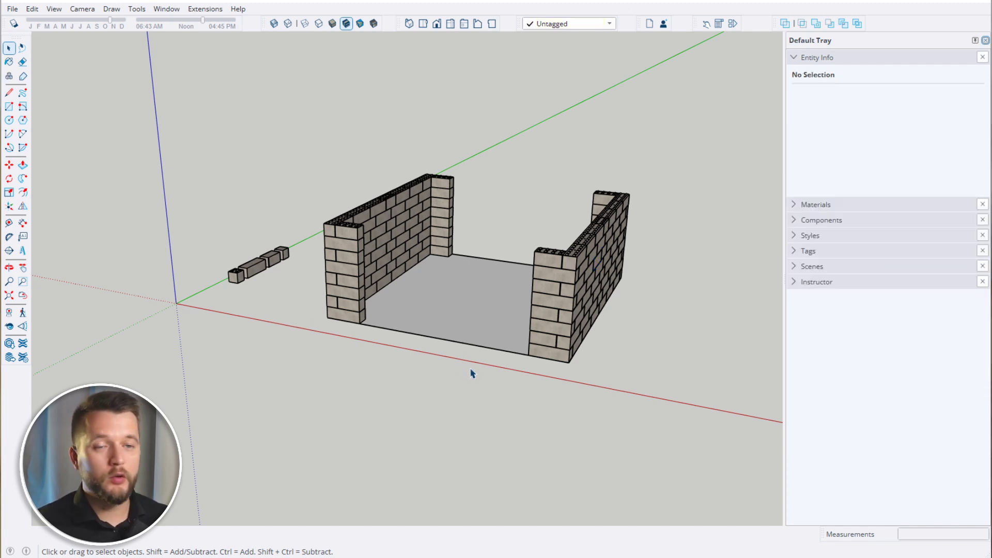
pyautogui.moveTo(470, 371); pyautogui.dragTo(465, 372, button='middle')
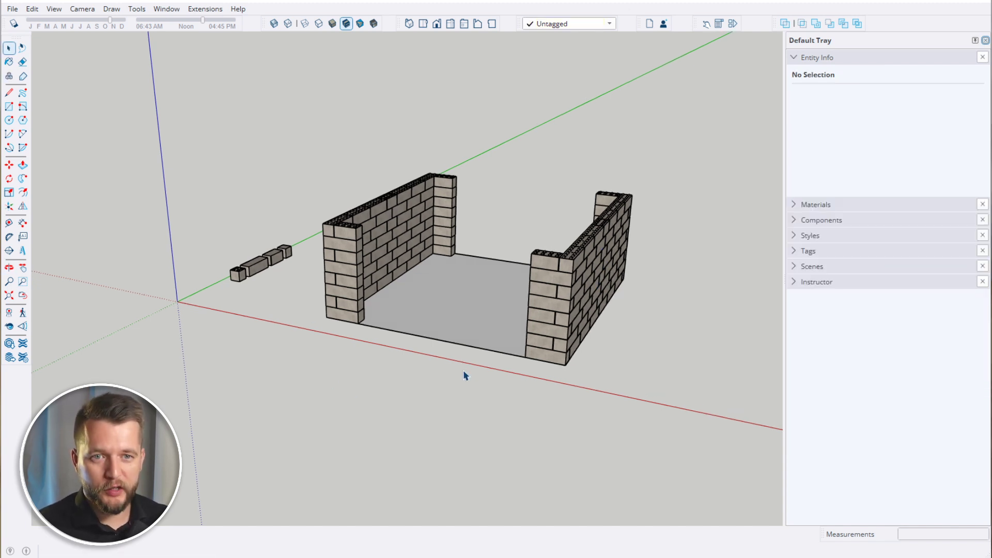
pyautogui.click(870, 59)
pyautogui.scroll(8, 296, 199)
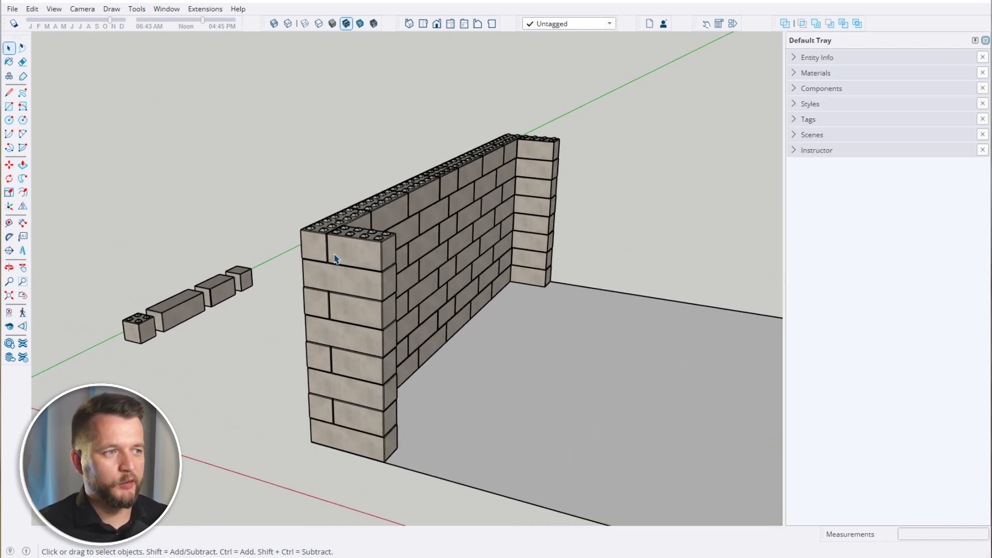
# Publish the L block from the wall's top course to 3D Warehouse as a private model titled "Bloks L"
pyautogui.click(342, 247)
pyautogui.click(373, 206)
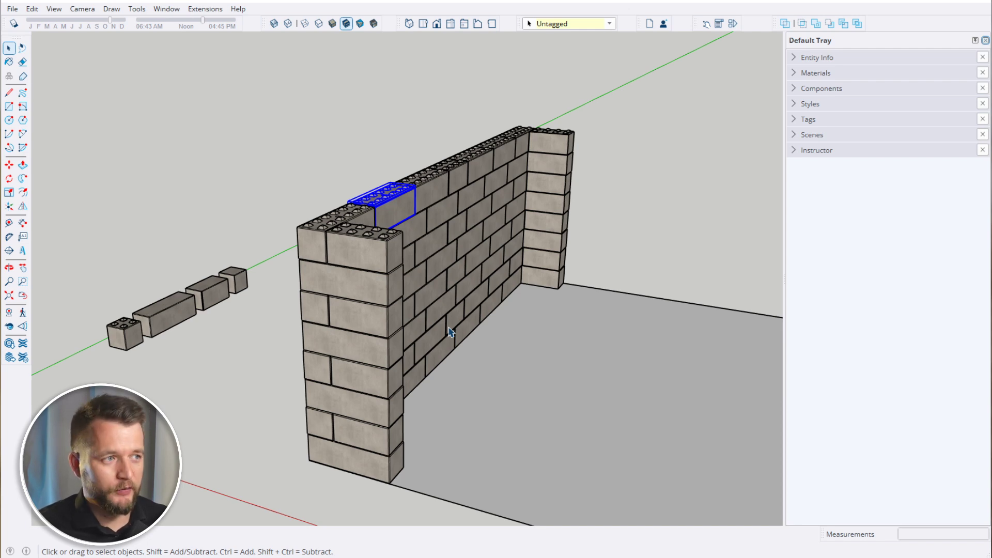
pyautogui.moveTo(565, 343); pyautogui.dragTo(487, 335, button='middle')
pyautogui.scroll(2, 400, 272)
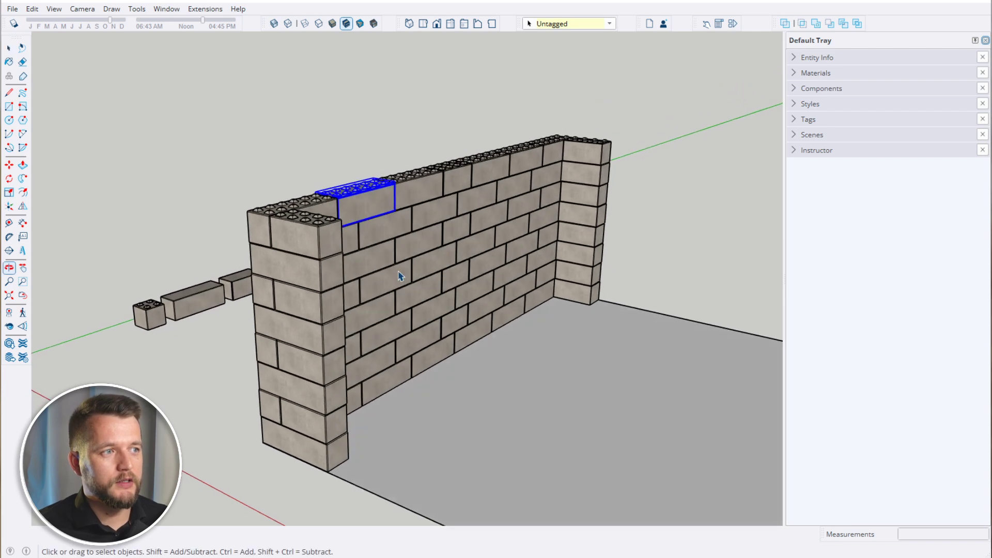
pyautogui.rightClick(367, 191)
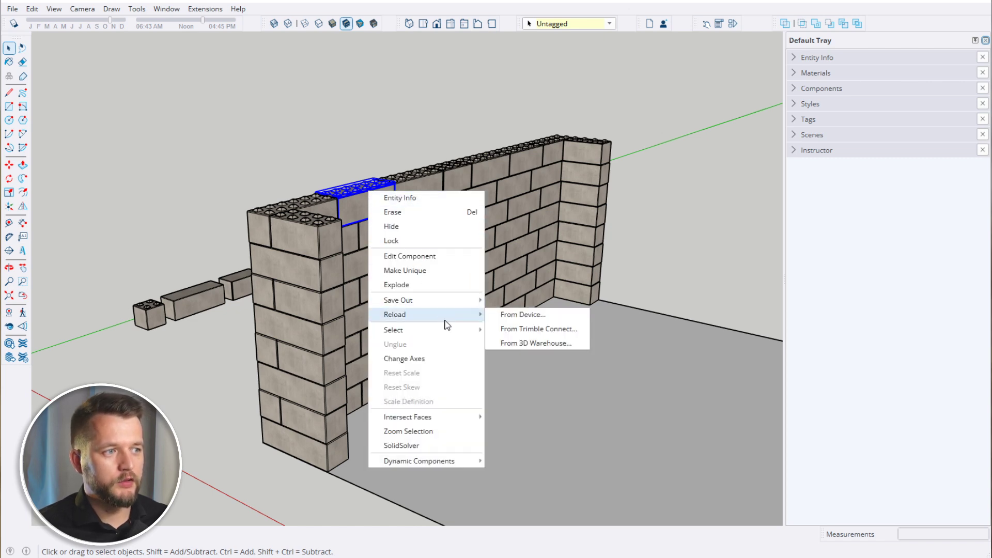
pyautogui.moveTo(458, 308)
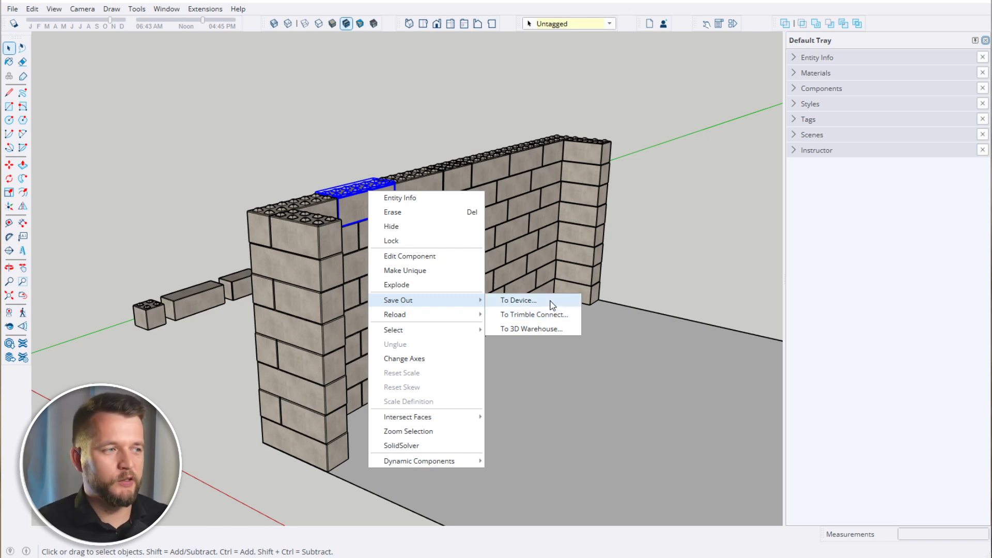
pyautogui.click(545, 329)
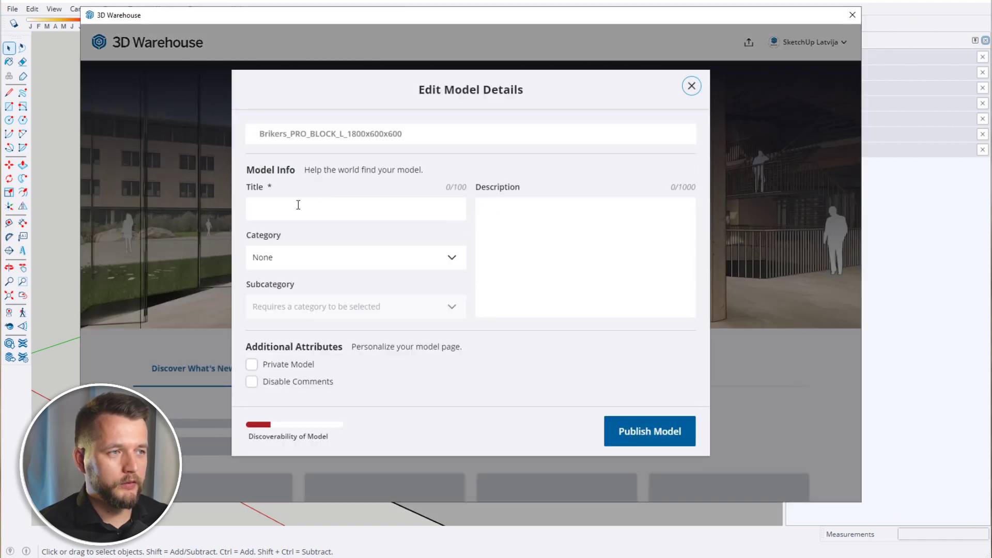
pyautogui.click(298, 204)
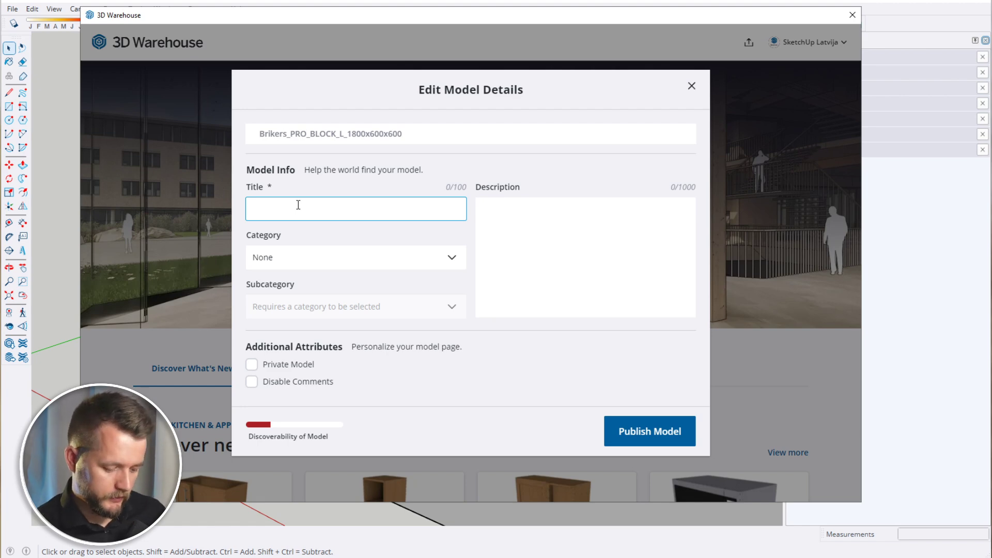
pyautogui.write('Bloks L')
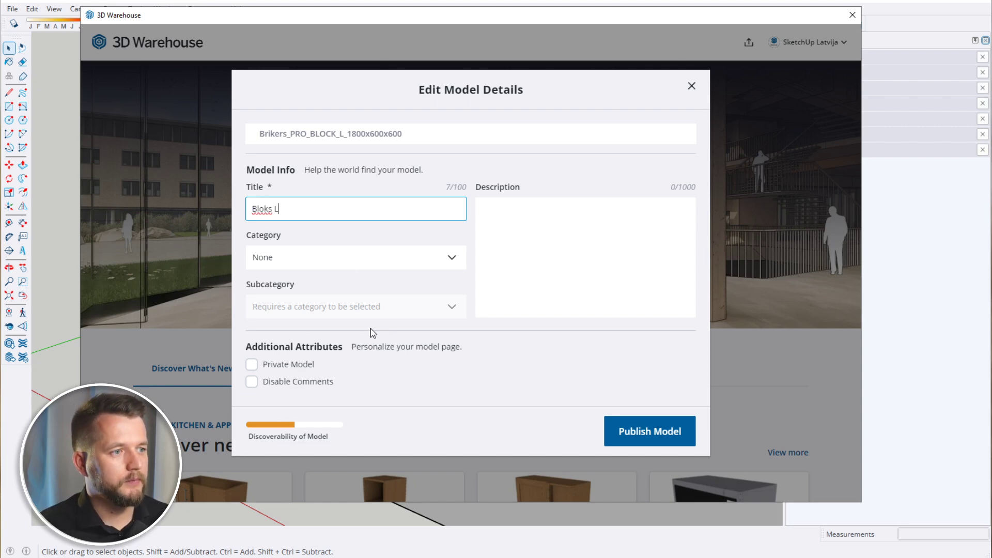
pyautogui.click(271, 364)
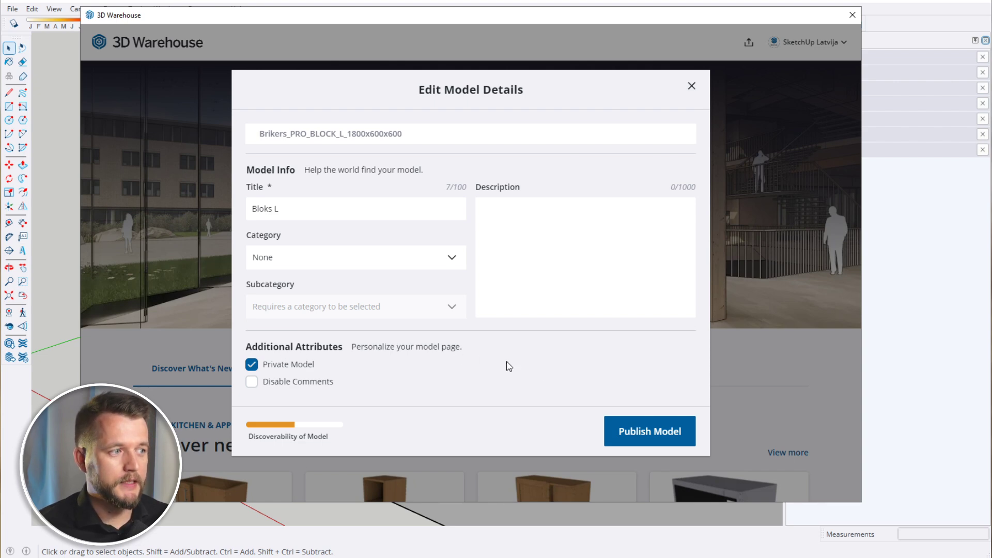
pyautogui.click(650, 431)
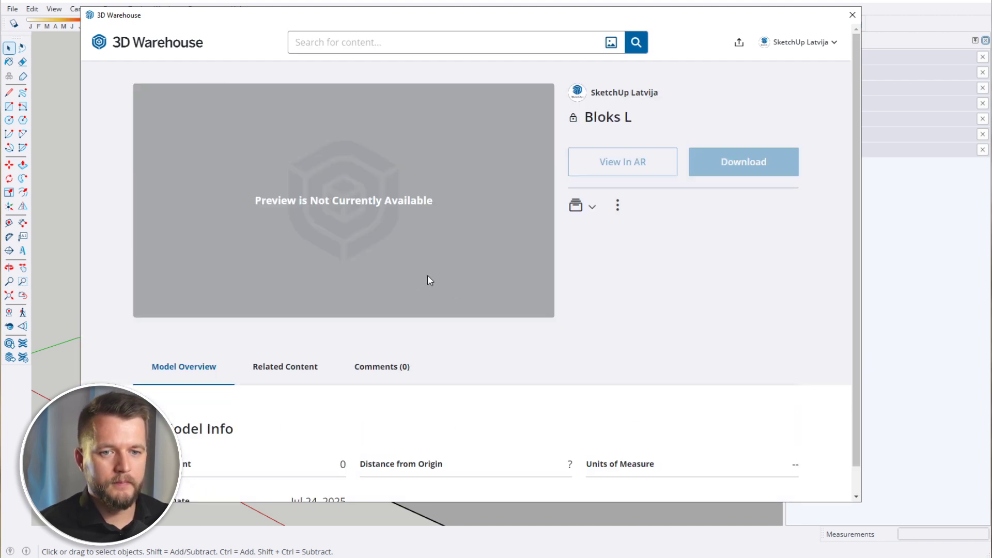
# Add the published Bloks L model to the Arhitektura collection and close 3D Warehouse
pyautogui.click(592, 208)
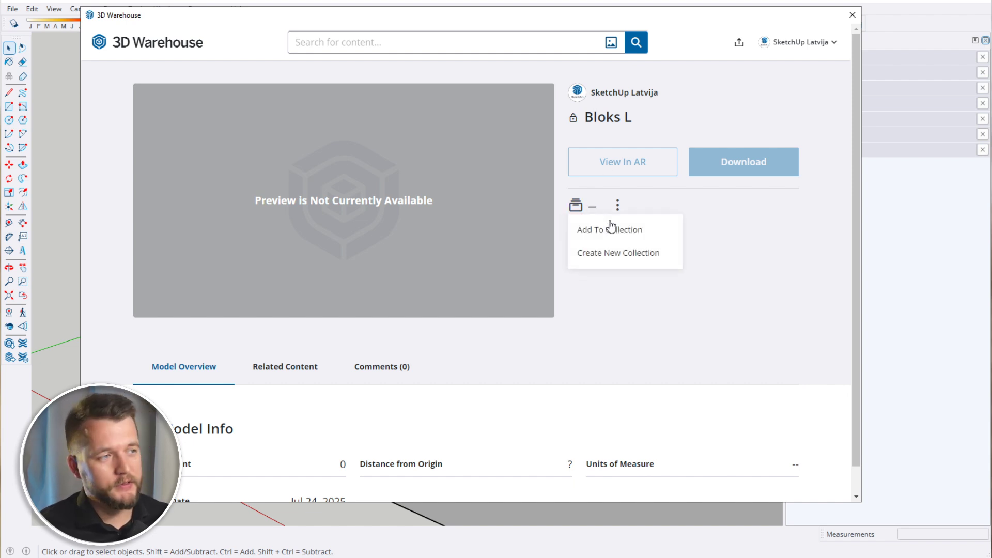
pyautogui.click(648, 236)
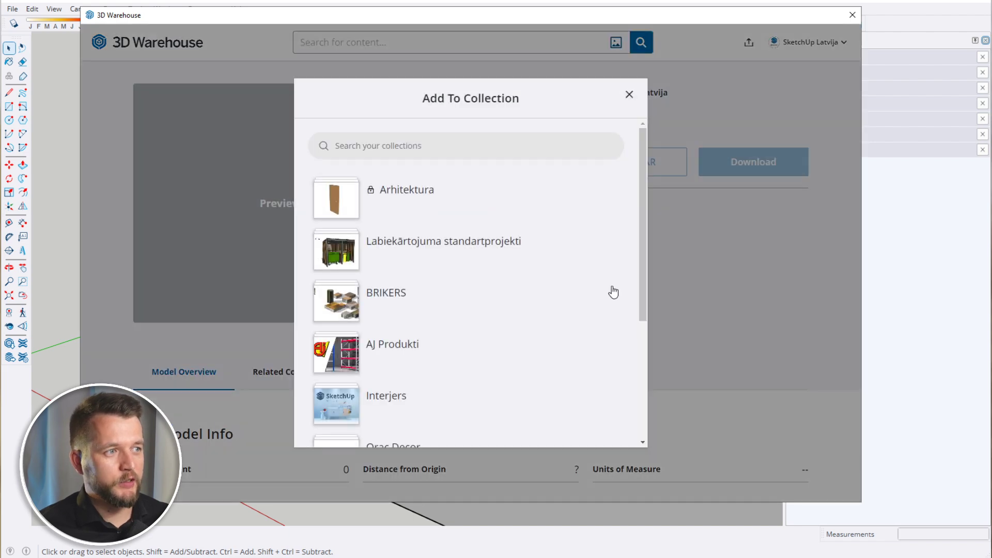
pyautogui.click(330, 200)
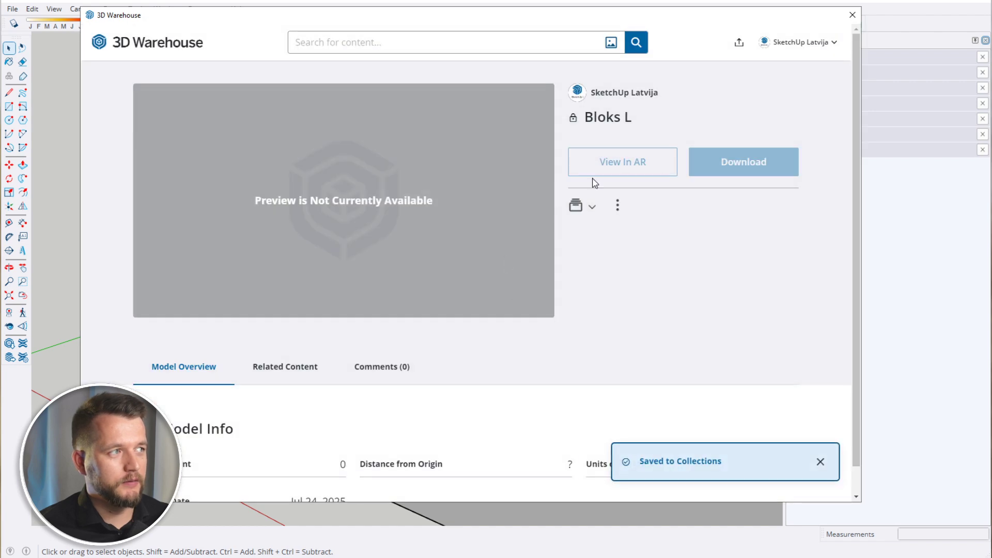
pyautogui.click(852, 14)
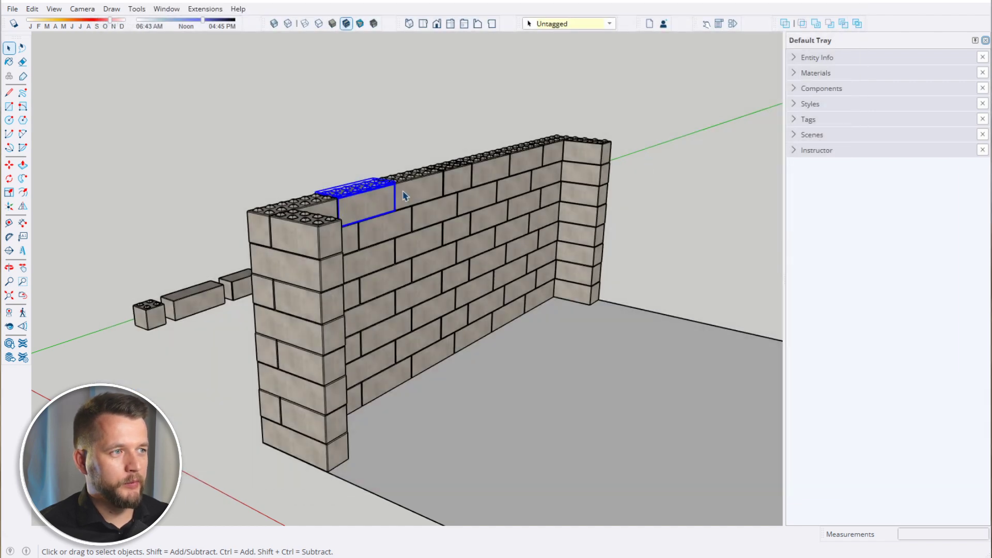
# Publish the M block from the wall's top course to 3D Warehouse as a private model titled "Bloks M"
pyautogui.click(458, 175)
pyautogui.rightClick(460, 170)
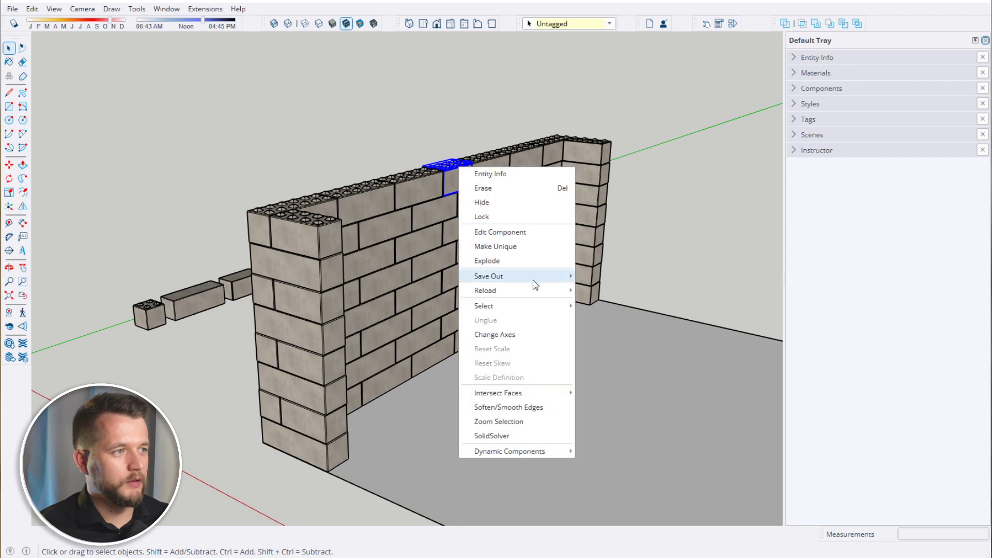
pyautogui.moveTo(552, 278)
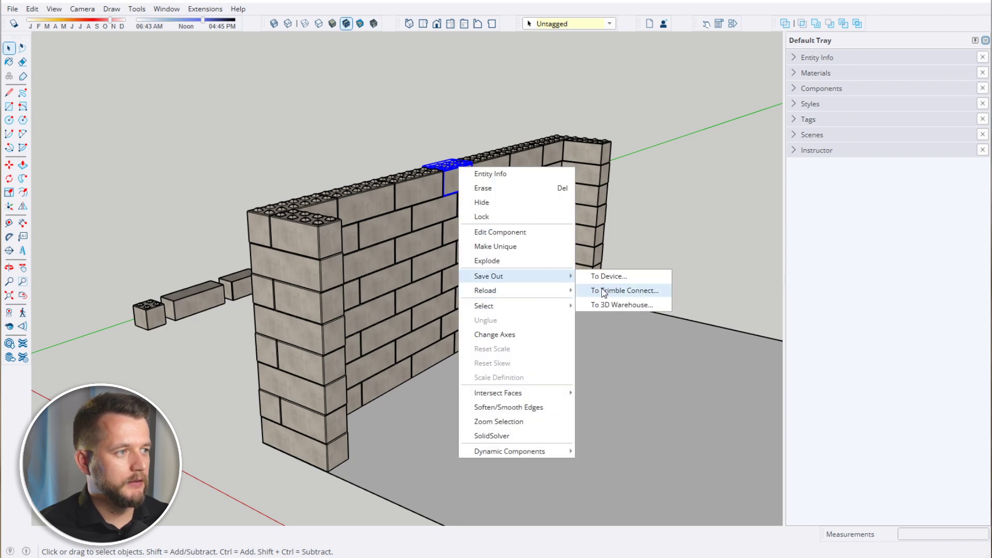
pyautogui.click(607, 305)
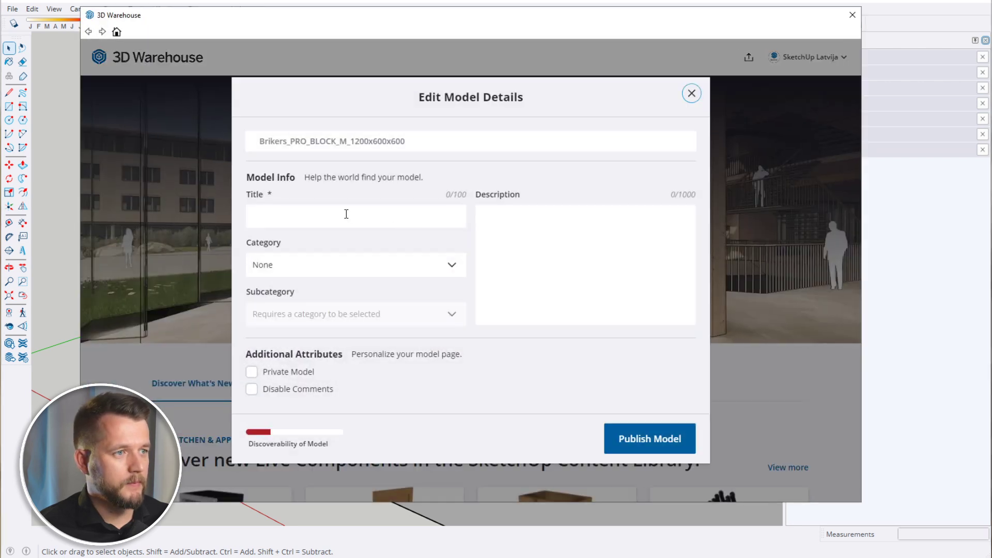
pyautogui.click(349, 210)
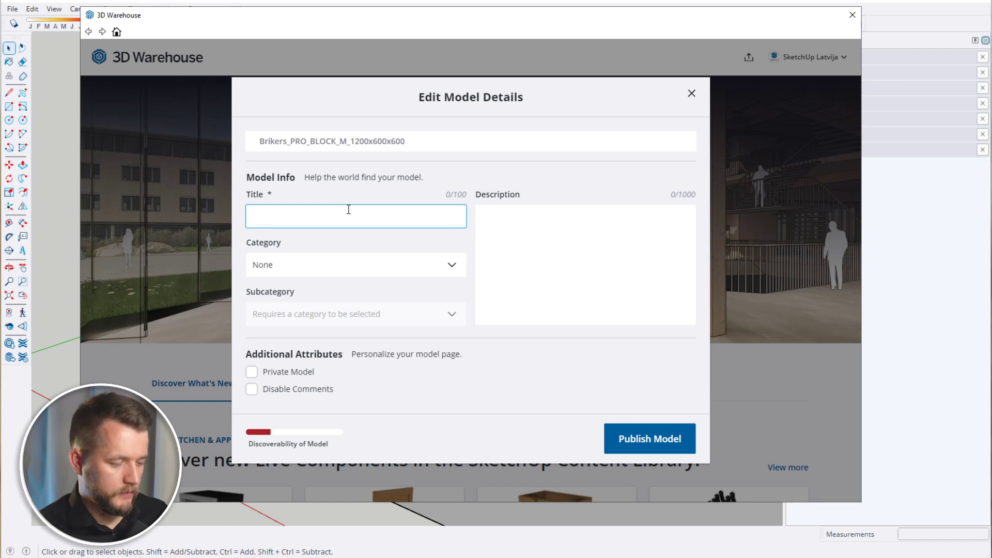
pyautogui.write('Bloks M')
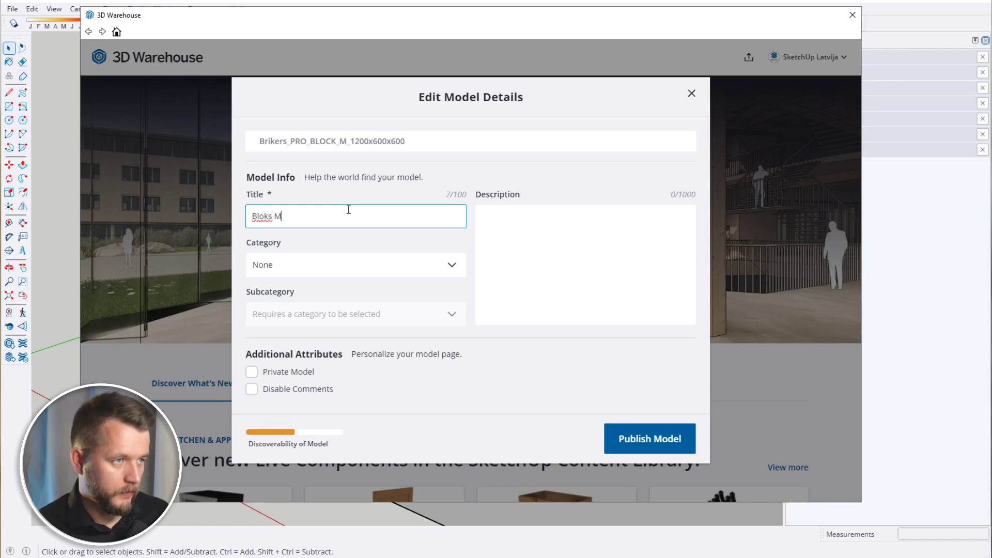
pyautogui.click(252, 372)
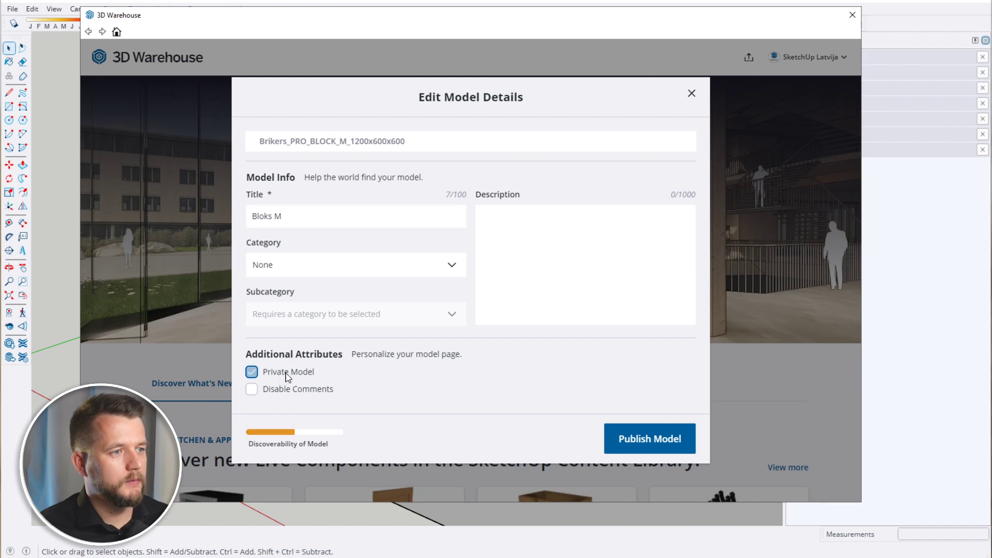
pyautogui.click(649, 438)
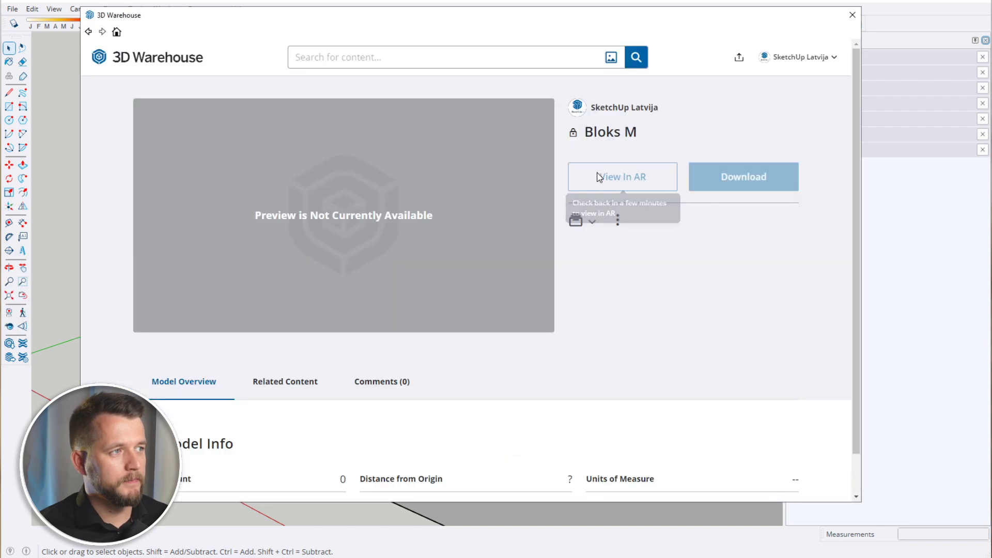
# Add the published Bloks M model to a collection and close 3D Warehouse
pyautogui.click(589, 222)
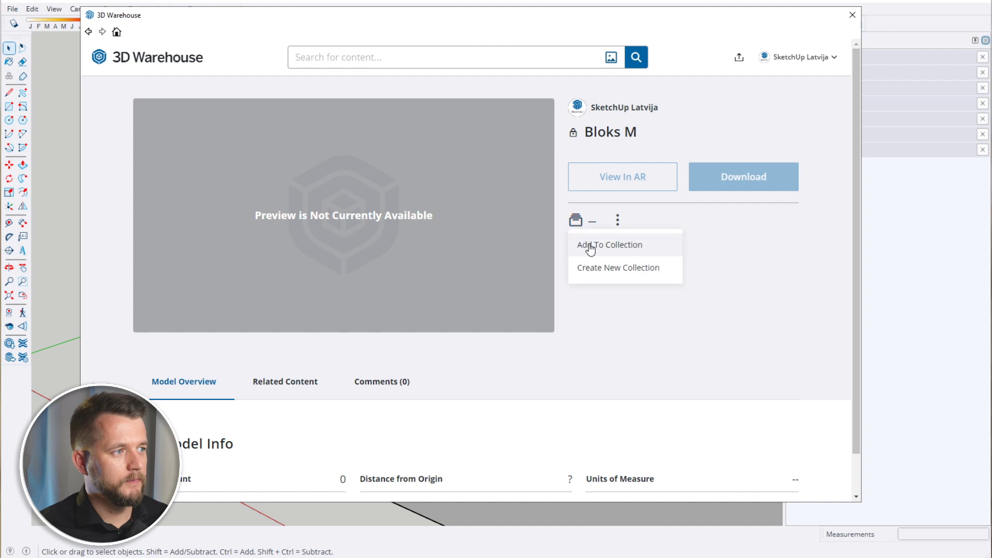
pyautogui.click(605, 246)
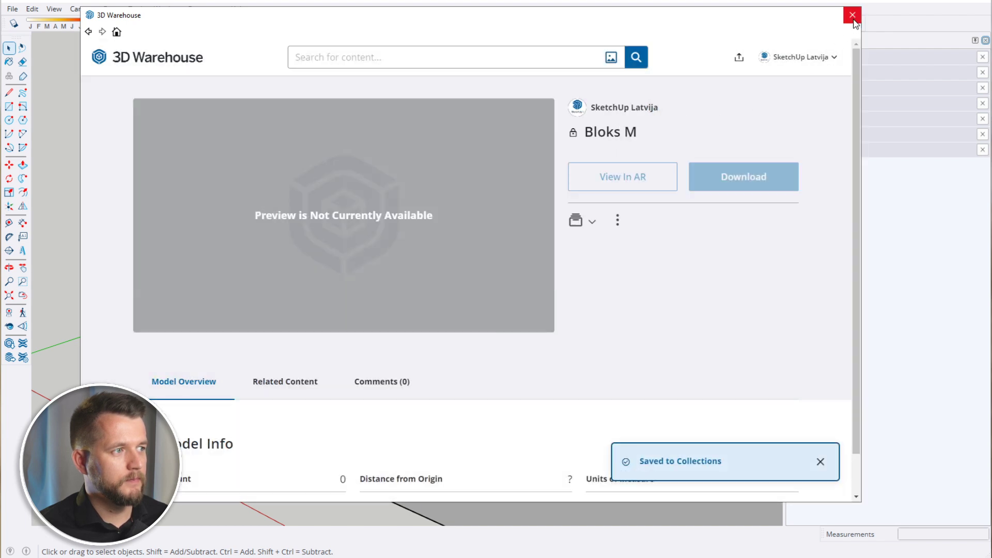
pyautogui.click(852, 15)
pyautogui.click(154, 315)
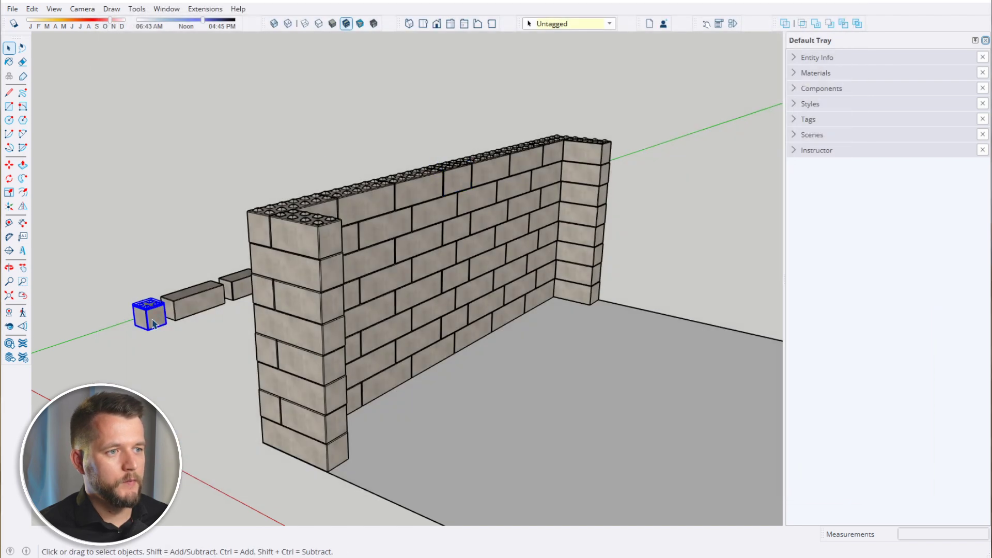
pyautogui.rightClick(152, 319)
pyautogui.moveTo(254, 432)
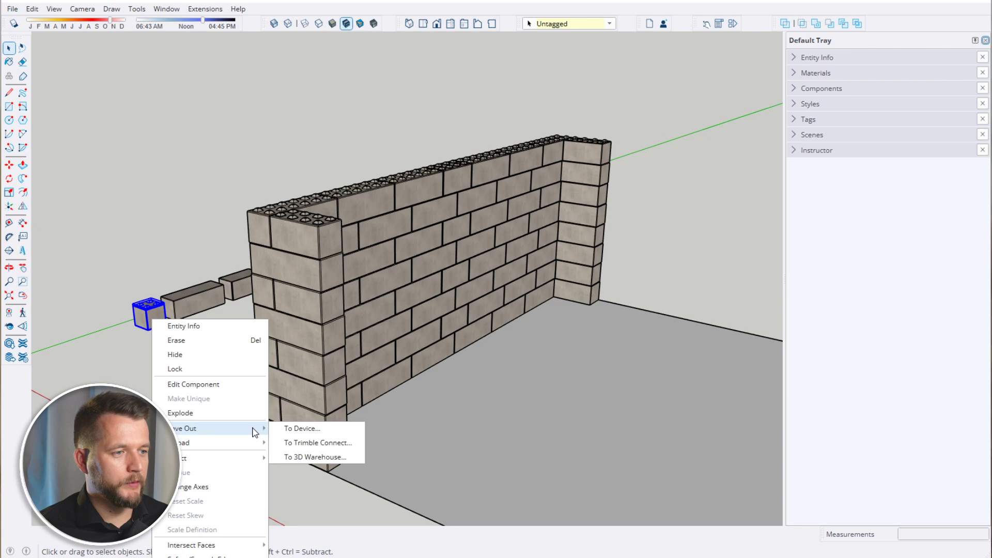
pyautogui.click(300, 429)
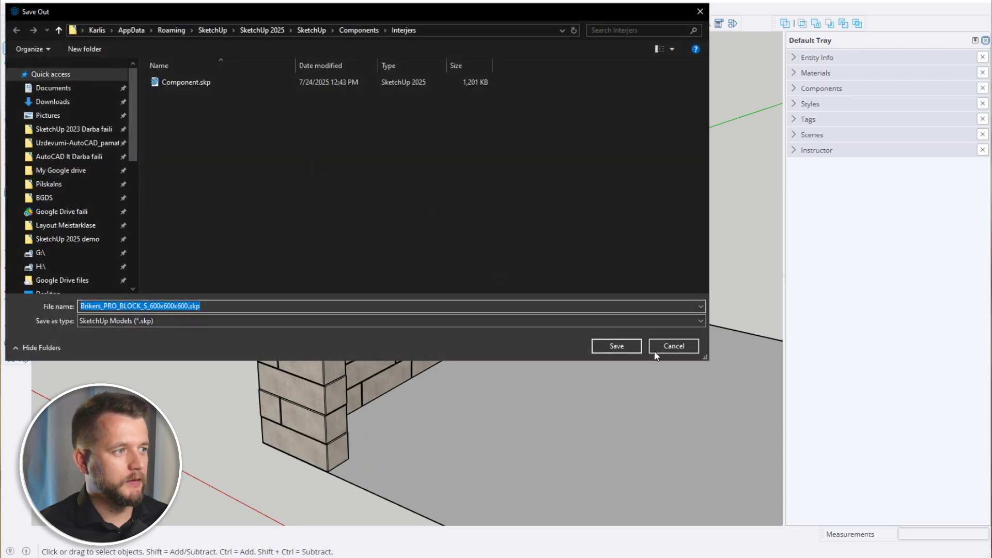
pyautogui.click(655, 350)
# Publish the small S block beside the wall to 3D Warehouse as a private model titled "Bloks S" and add it to a collection
pyautogui.rightClick(154, 313)
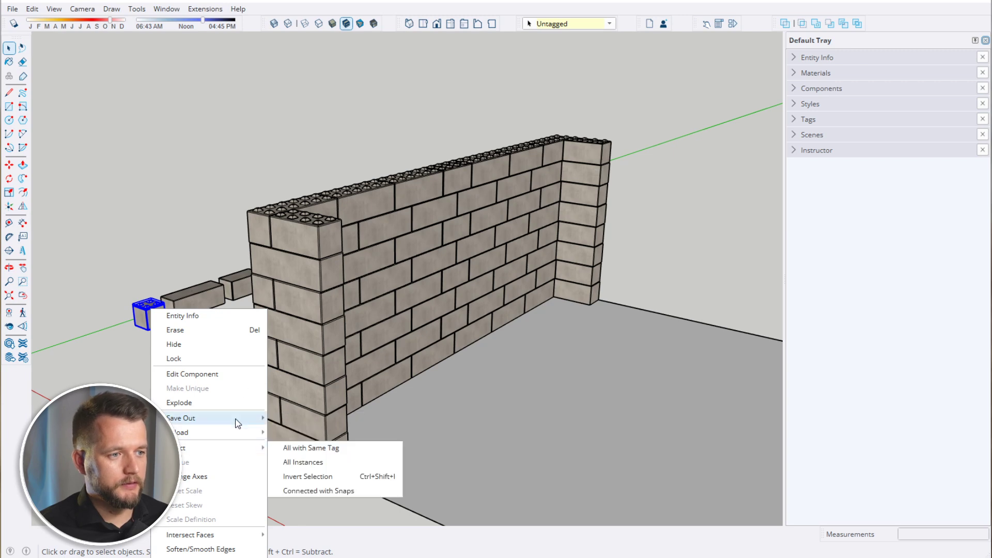
pyautogui.moveTo(237, 423)
pyautogui.click(306, 447)
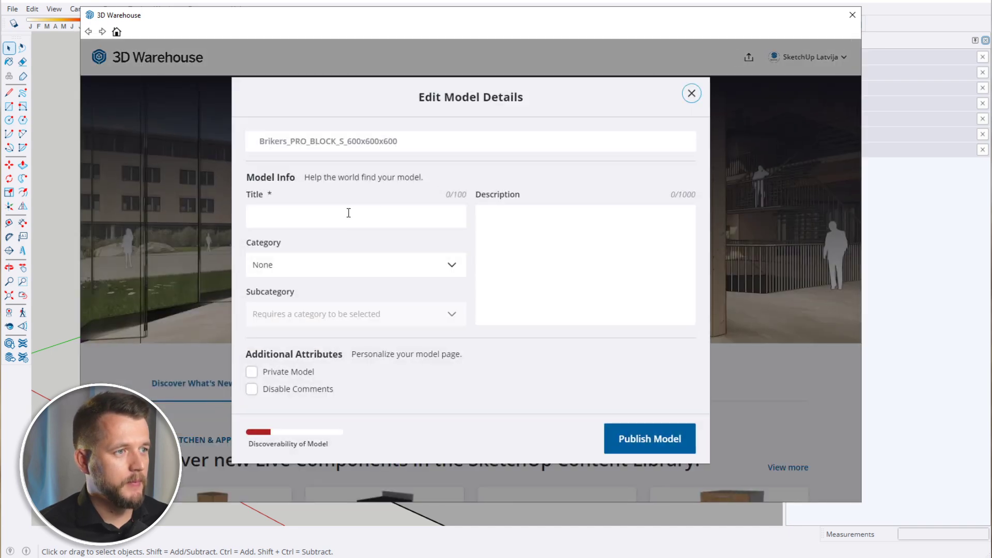
pyautogui.click(339, 215)
pyautogui.write('Bloks S')
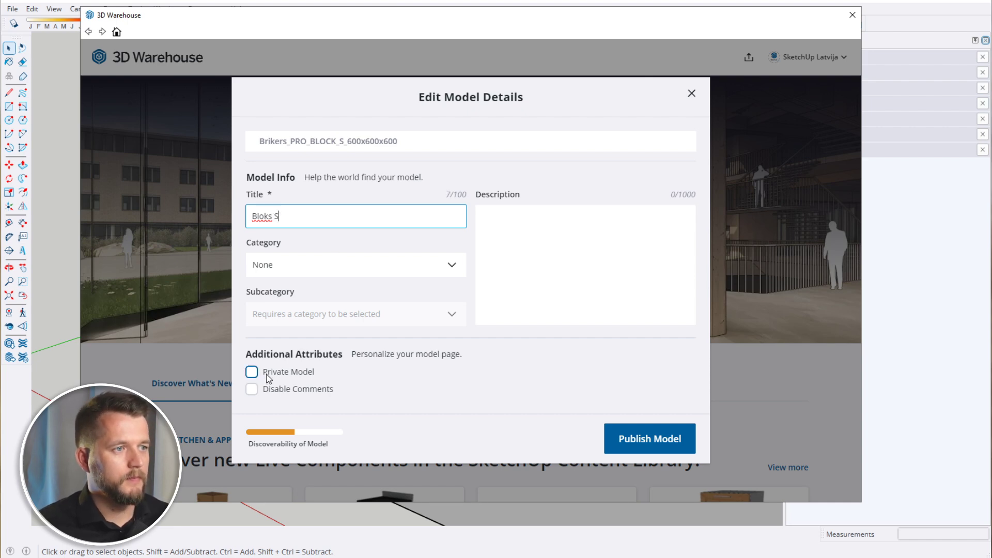
pyautogui.click(268, 377)
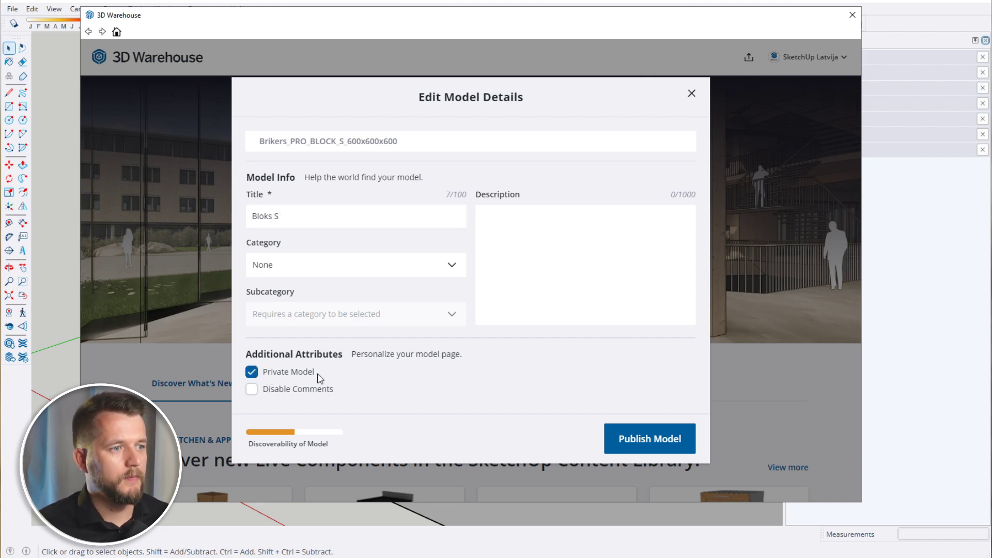
pyautogui.click(674, 441)
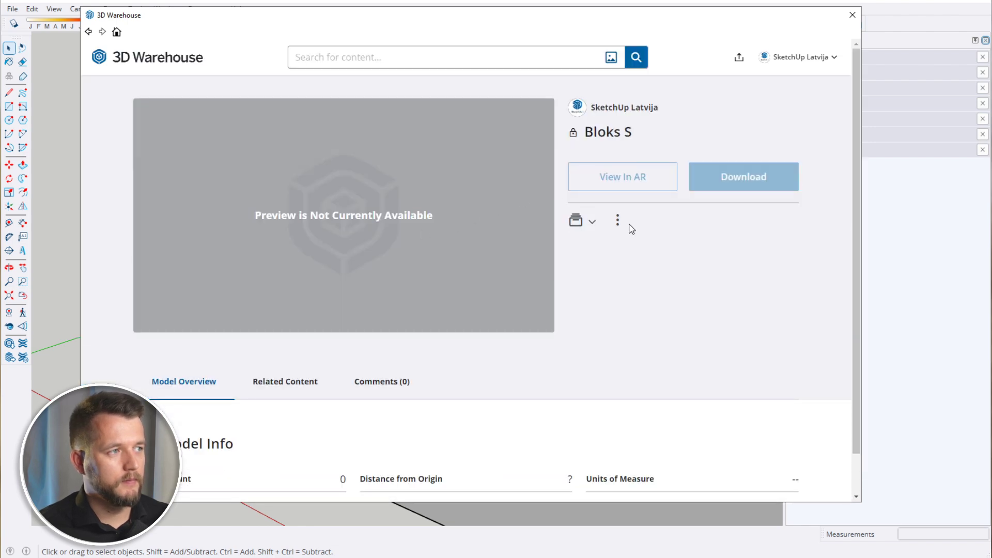
pyautogui.click(593, 222)
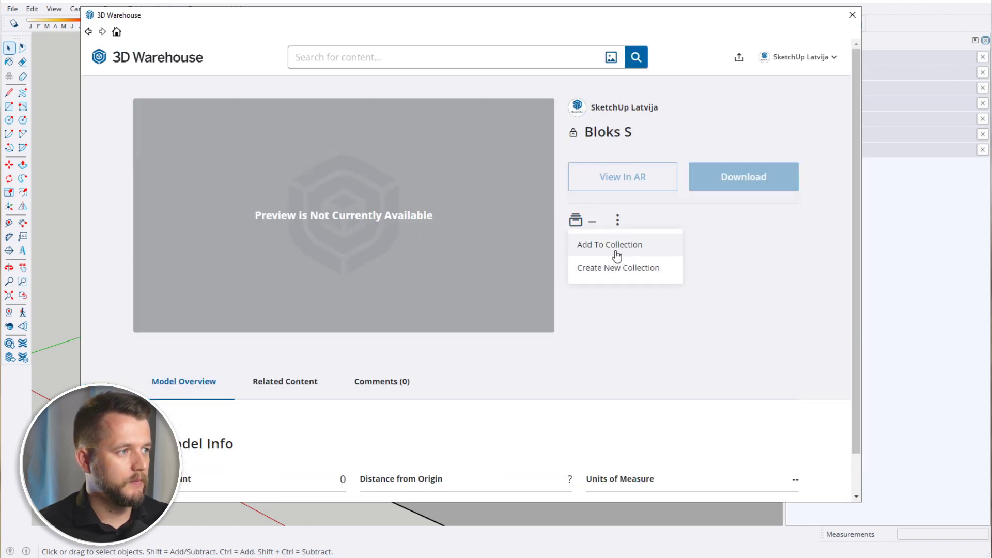
pyautogui.click(615, 247)
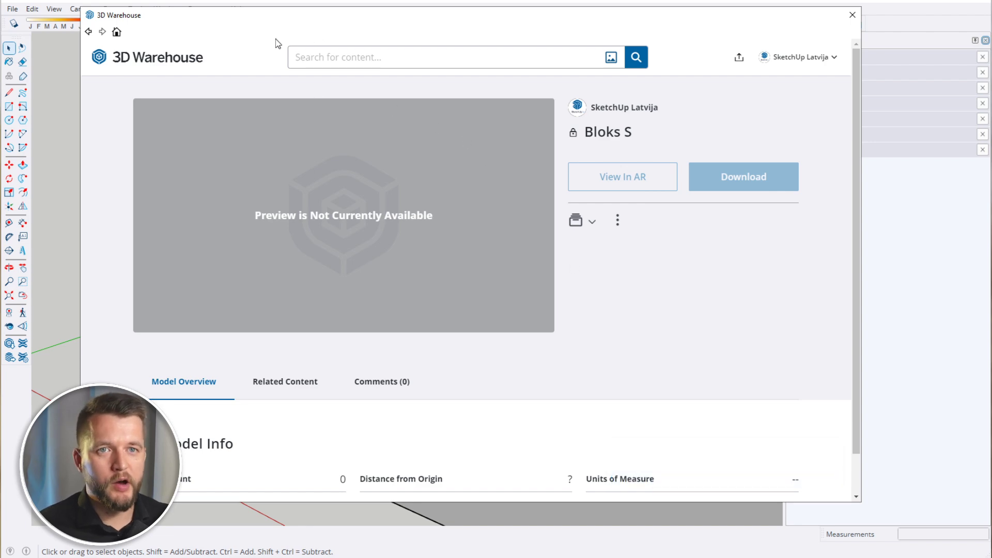
# Return to the 3D Warehouse home page and open the account's My Content page
pyautogui.click(180, 58)
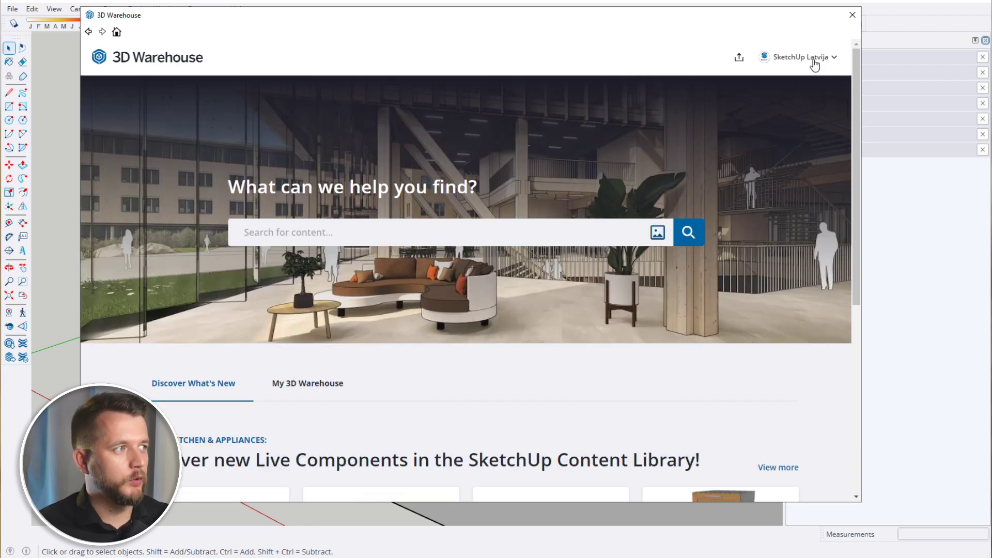
pyautogui.click(815, 60)
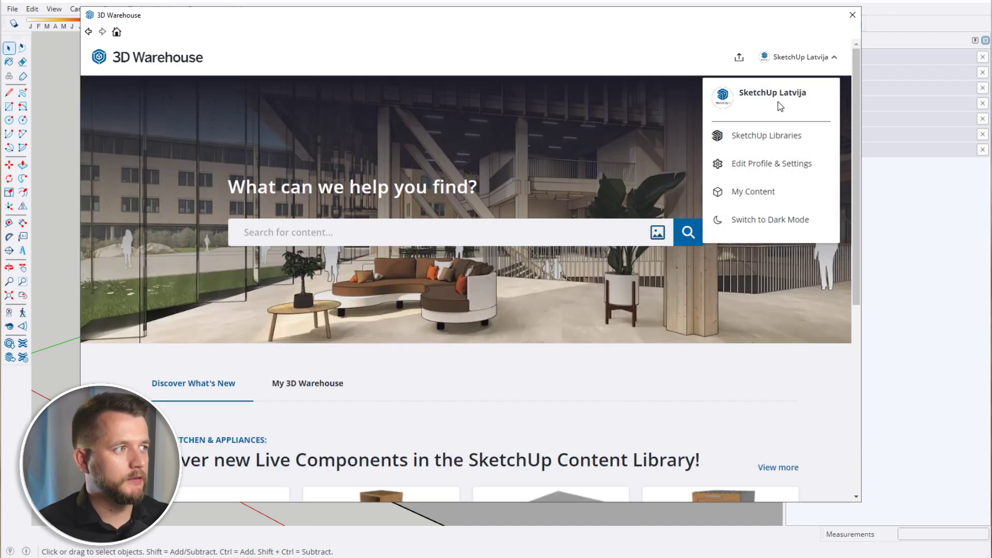
pyautogui.click(743, 194)
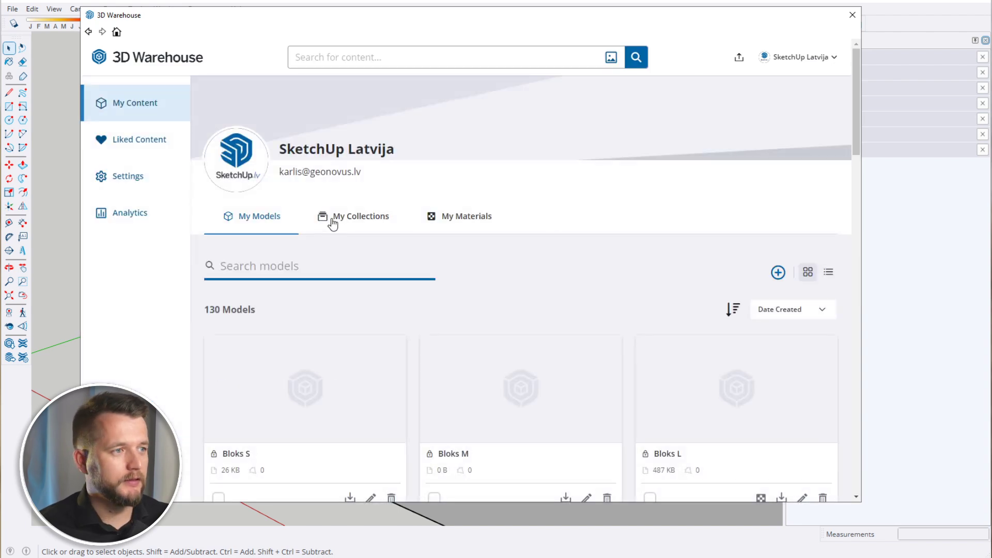
# Open the Arhitektura collection from the account's collections
pyautogui.click(351, 221)
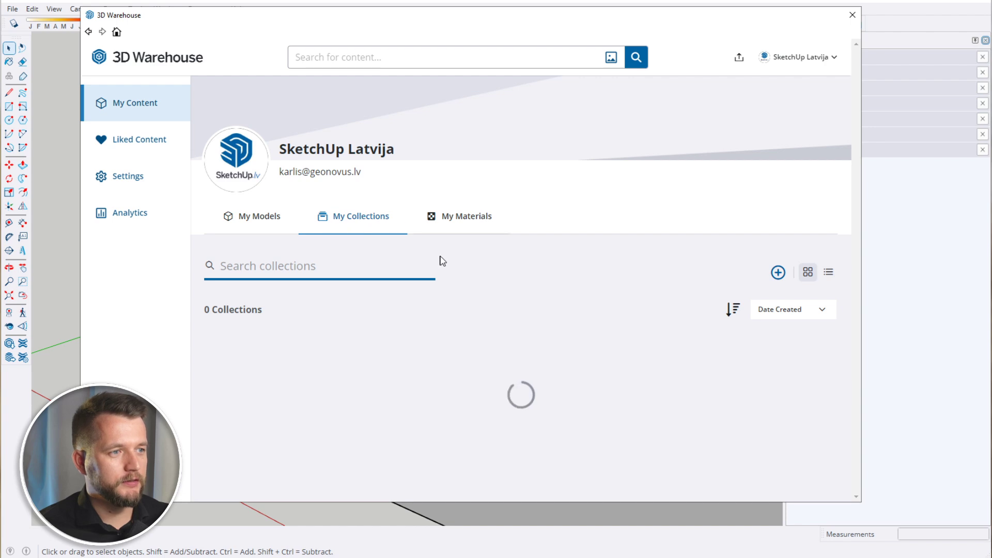
pyautogui.scroll(-2, 413, 282)
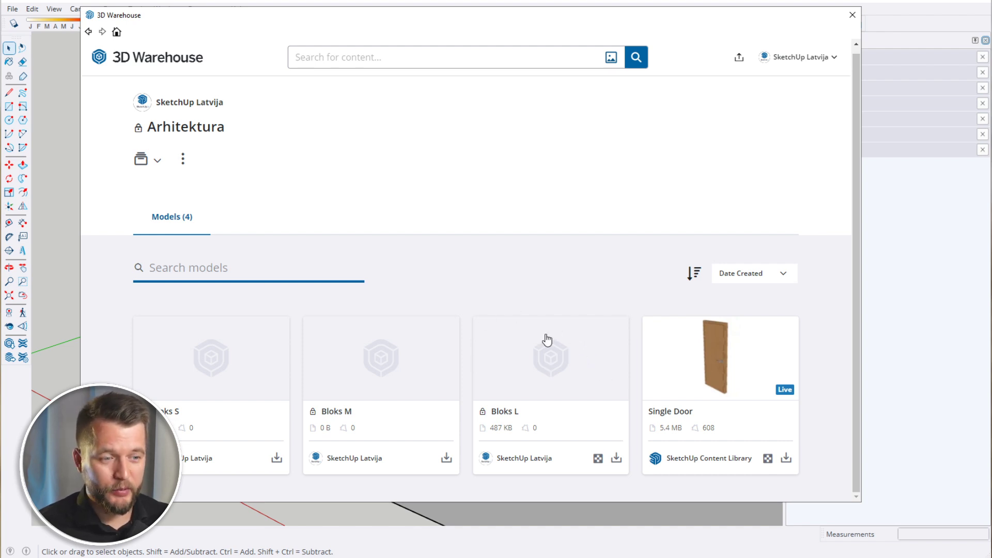
pyautogui.moveTo(768, 462)
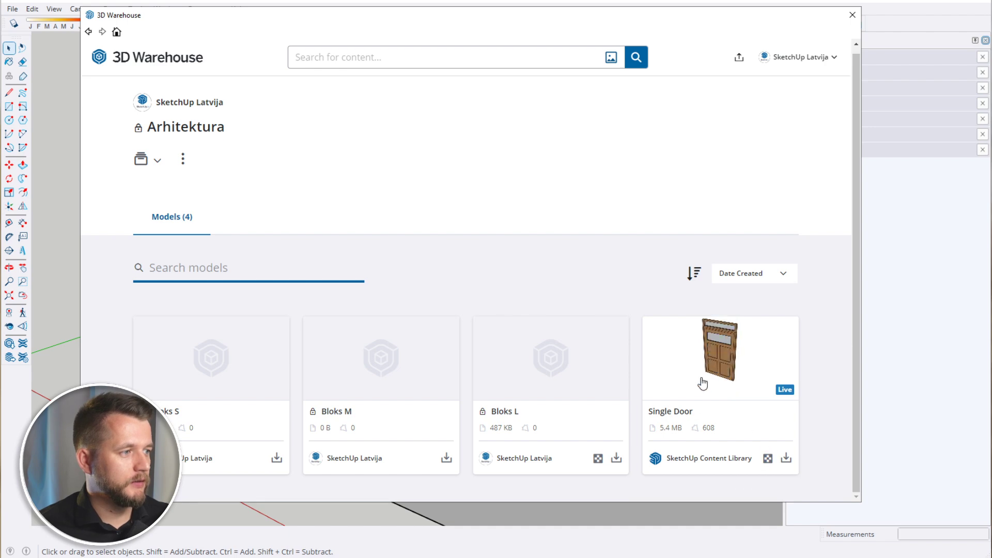
# View the Single Door model's details page, including its model info, and return to the Arhitektura collection
pyautogui.click(666, 368)
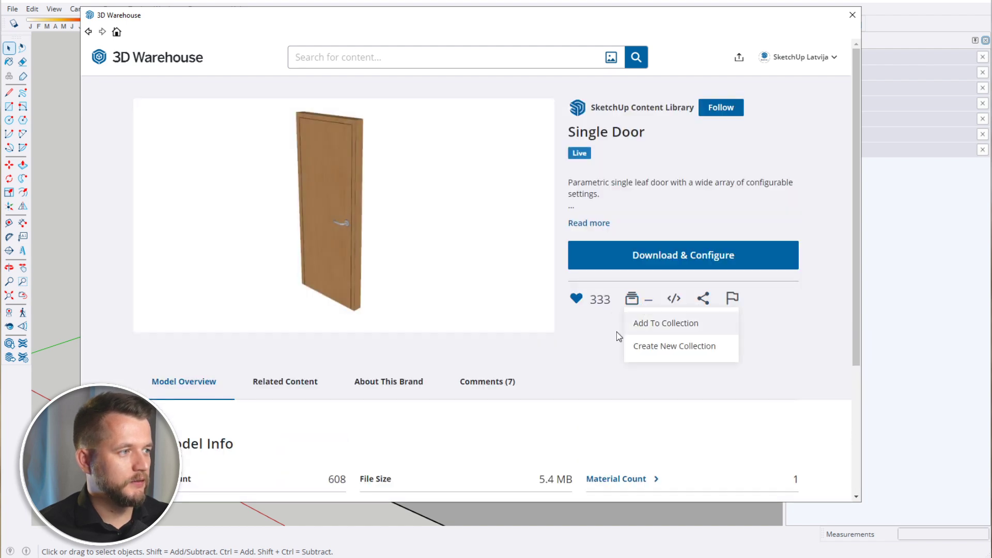
pyautogui.scroll(-3, 461, 252)
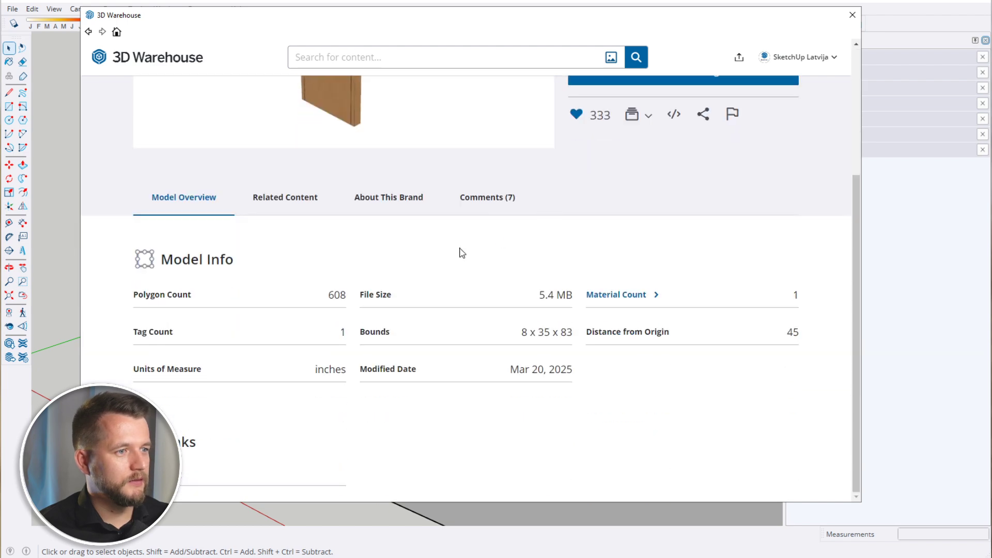
pyautogui.scroll(3, 308, 291)
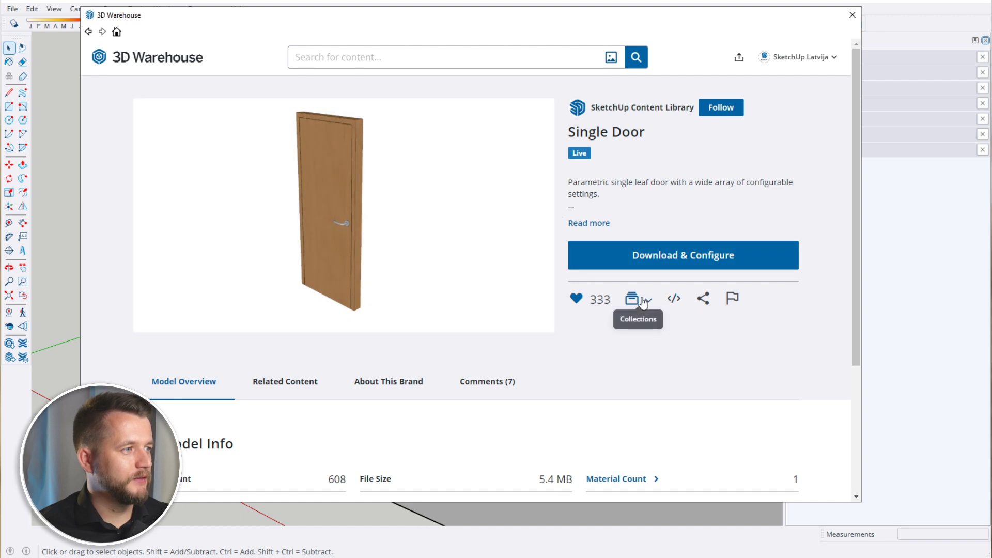
pyautogui.click(88, 31)
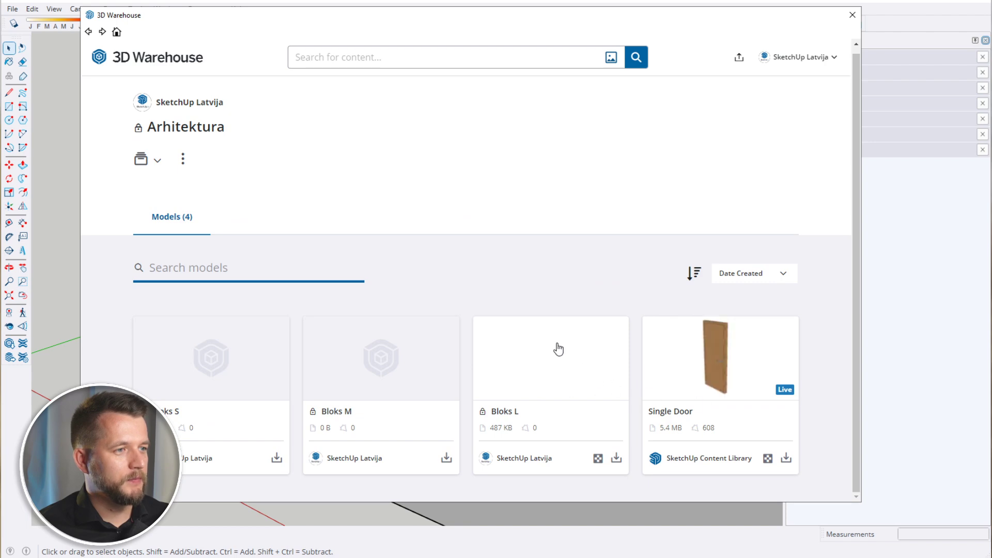
# Open the Arhitektura collection for editing and review its overview fields and privacy setting
pyautogui.click(183, 159)
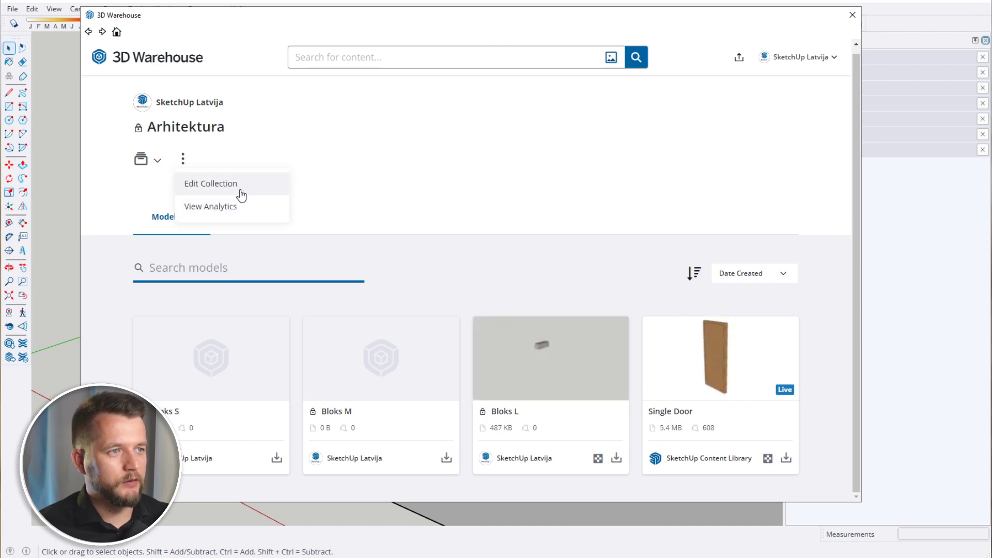
pyautogui.click(240, 196)
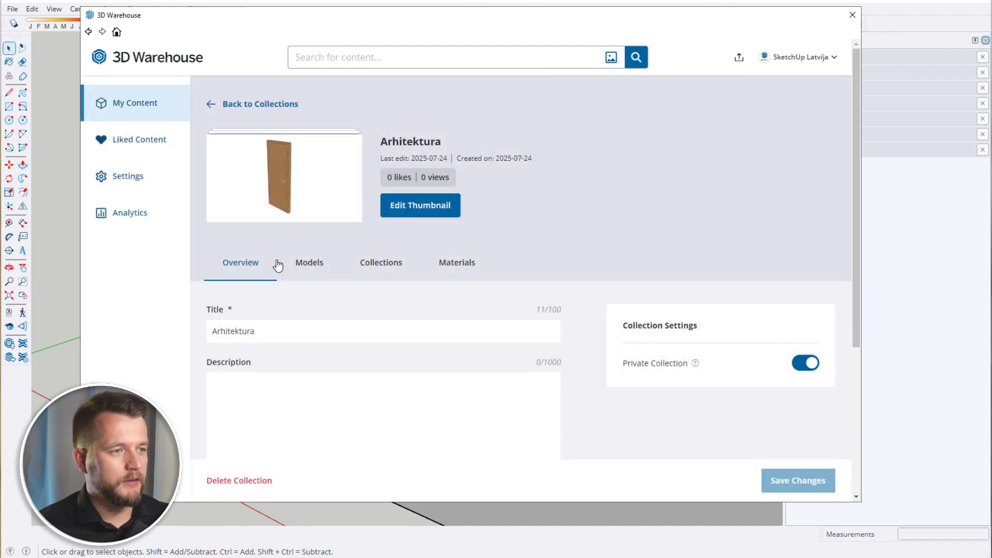
pyautogui.scroll(-2, 290, 369)
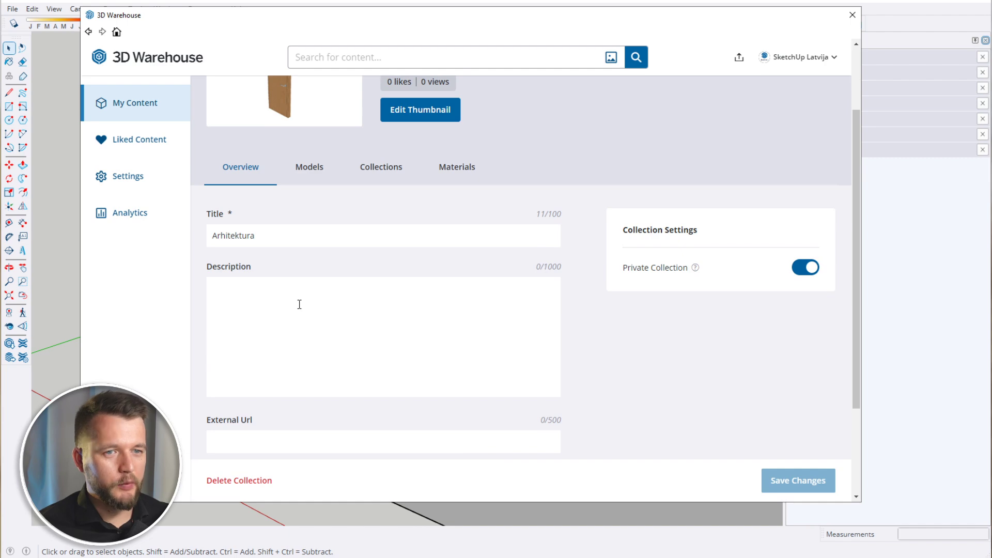
pyautogui.scroll(-2, 318, 307)
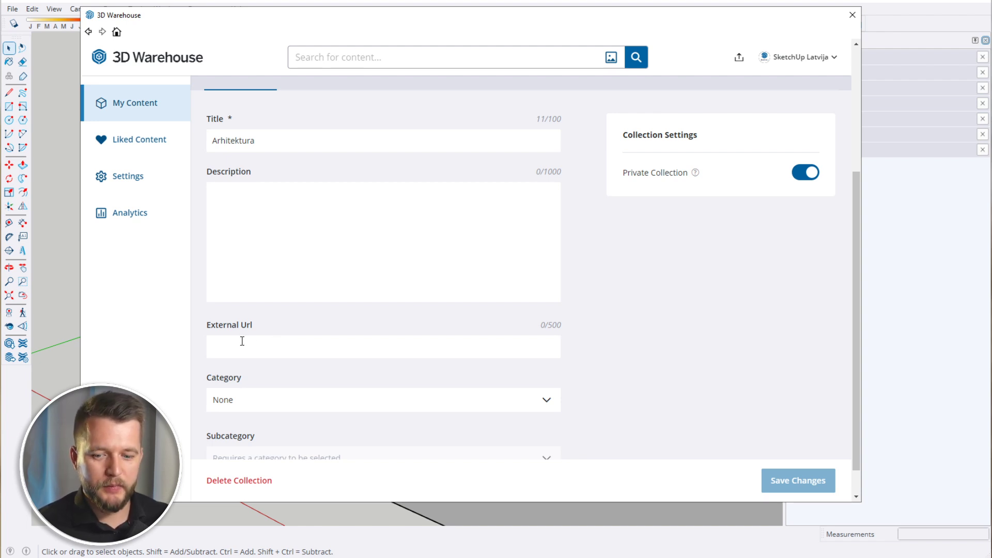
pyautogui.scroll(-1, 254, 349)
pyautogui.scroll(4, 262, 355)
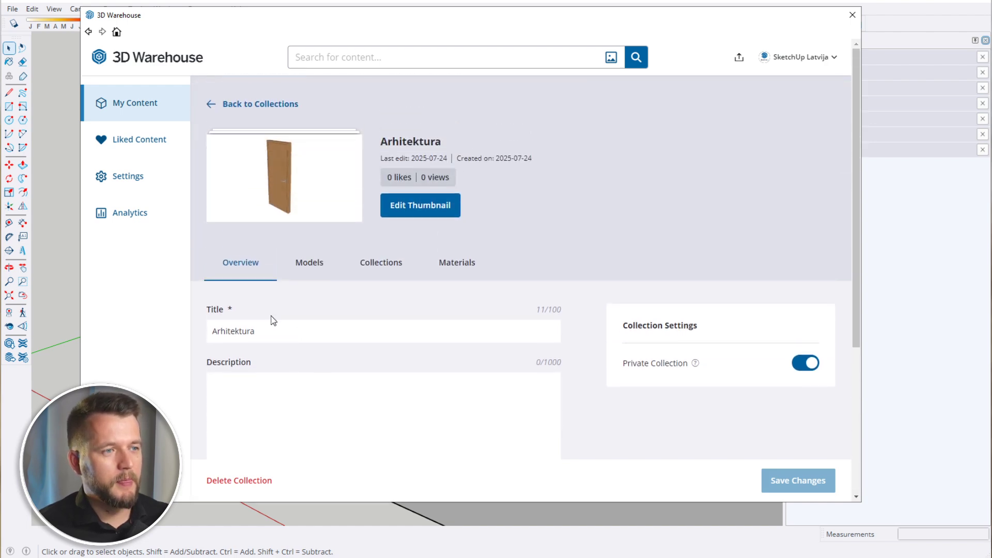
# Remove the Single Door model from the Arhitektura collection's models
pyautogui.click(310, 265)
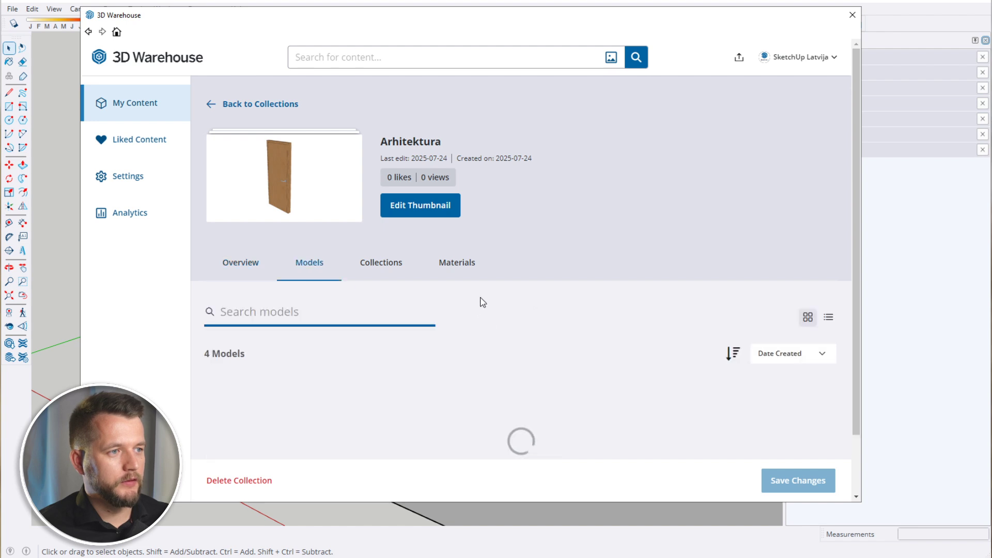
pyautogui.scroll(-5, 464, 318)
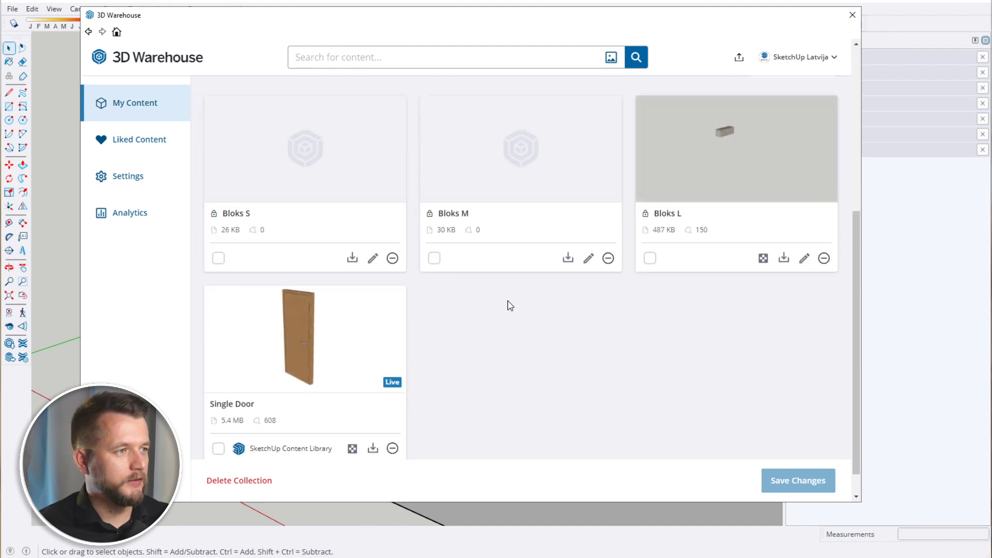
pyautogui.scroll(-1, 398, 416)
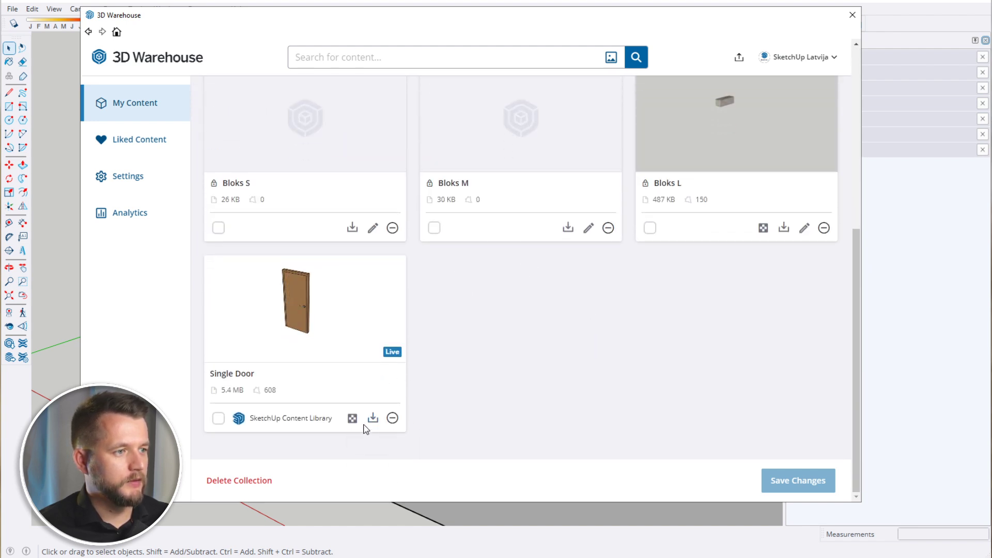
pyautogui.click(218, 418)
pyautogui.scroll(4, 453, 400)
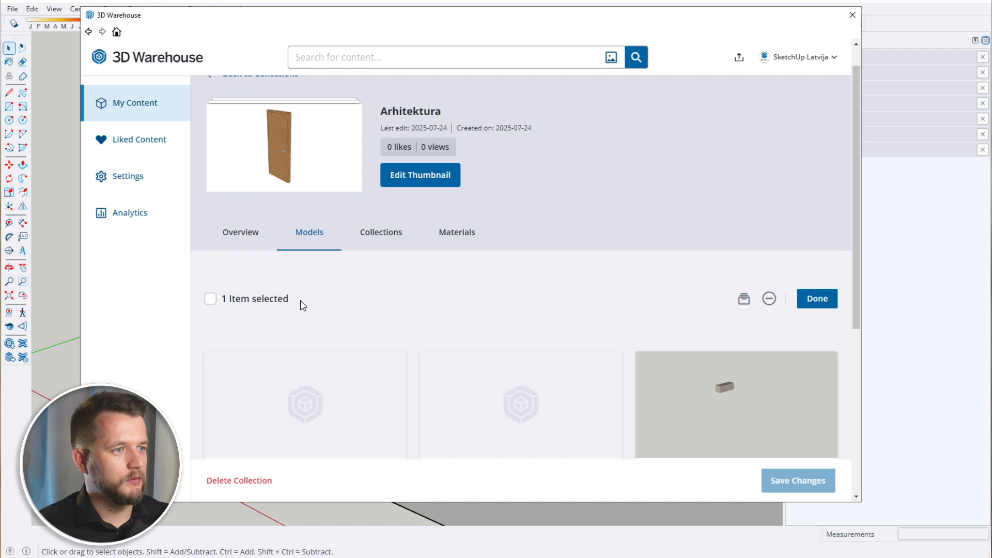
pyautogui.click(768, 299)
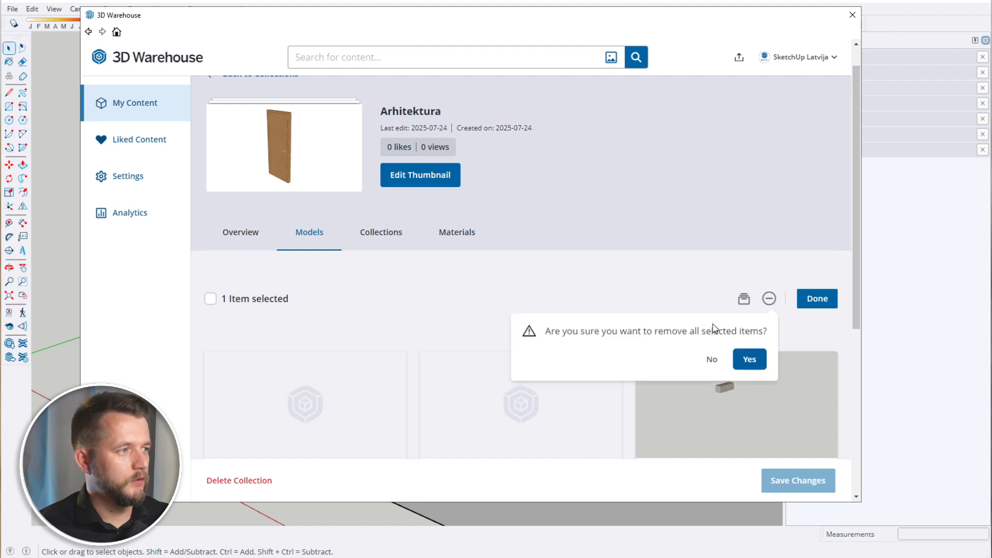
pyautogui.click(749, 361)
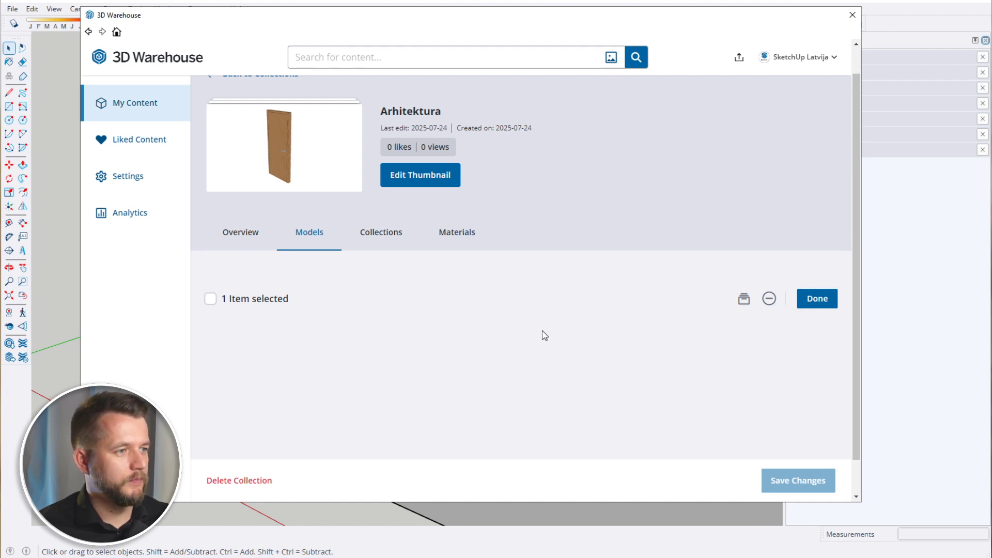
pyautogui.scroll(-2, 493, 326)
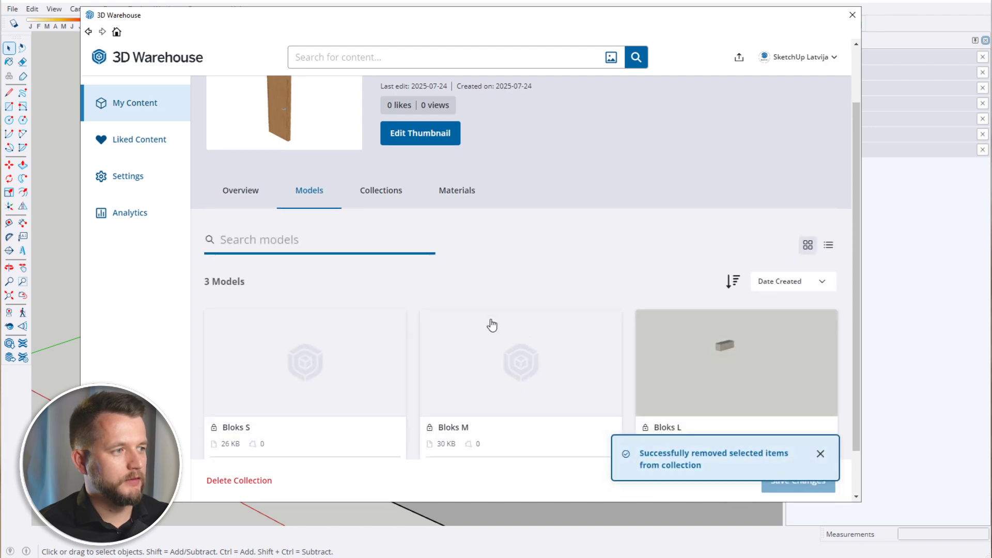
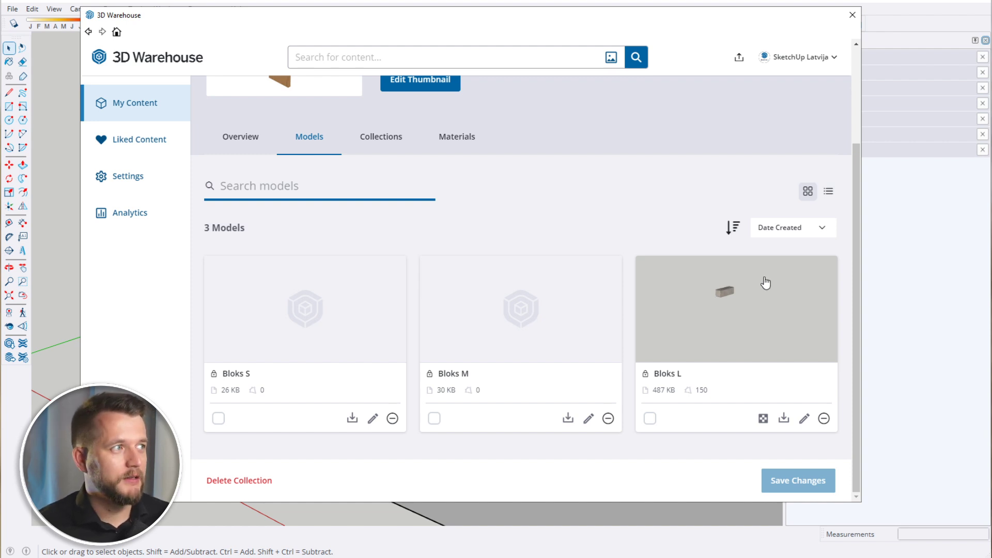
# Close 3D Warehouse and apply the Construction Documentation Style to the block wall model
pyautogui.click(851, 15)
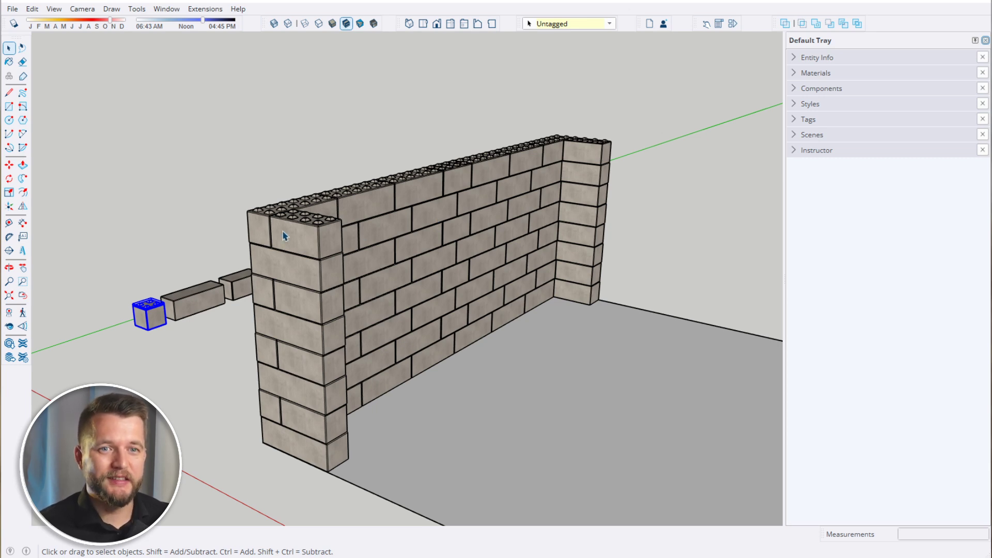
pyautogui.scroll(-3, 449, 224)
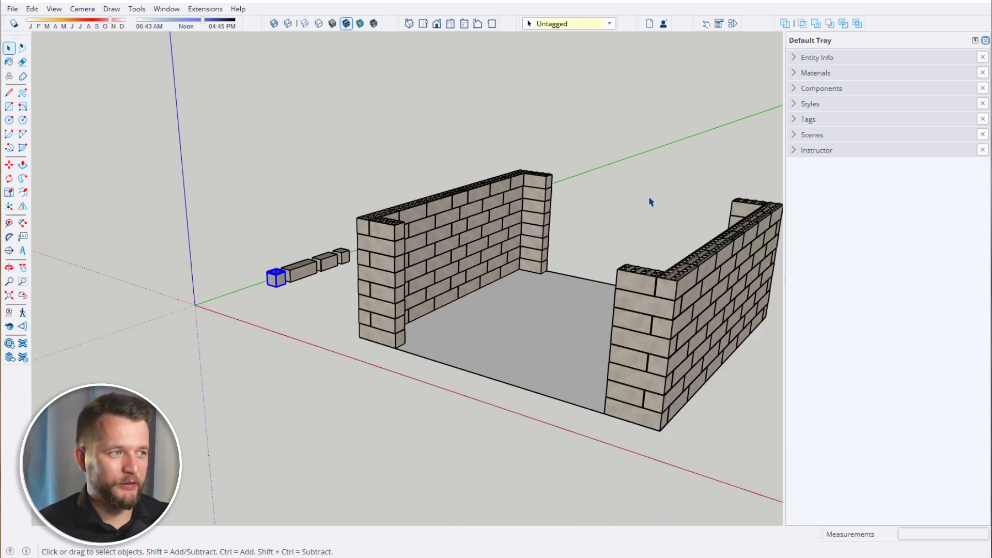
pyautogui.click(845, 106)
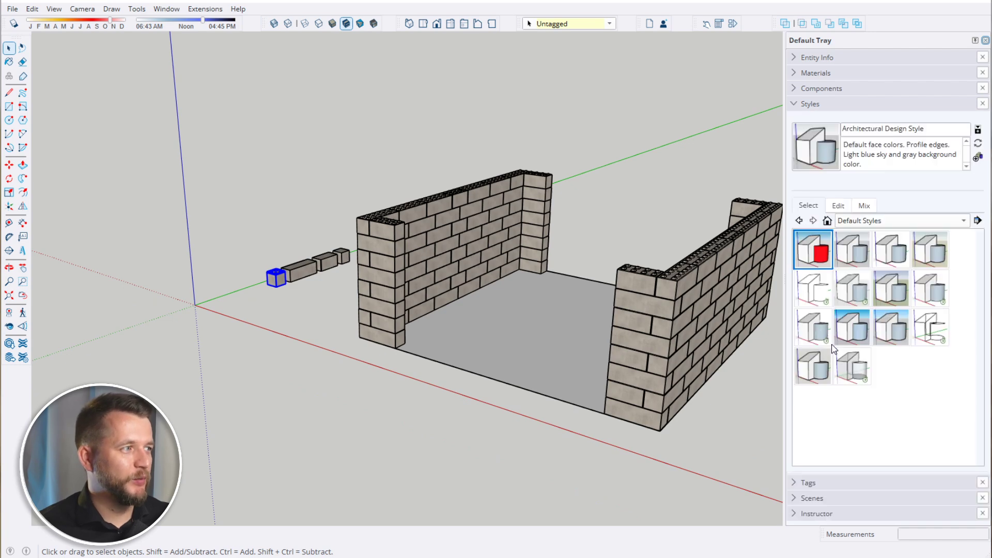
pyautogui.click(890, 249)
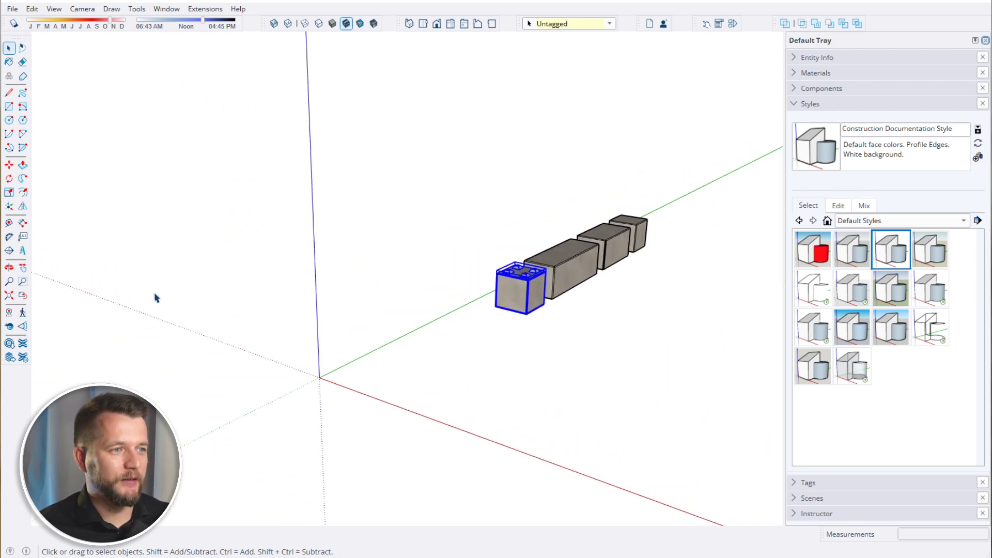
# Draw a freehand rectangle on the ground near the origin, beside the row of blocks, and Push/Pull it up into a box
pyautogui.click(219, 307)
pyautogui.press('r')
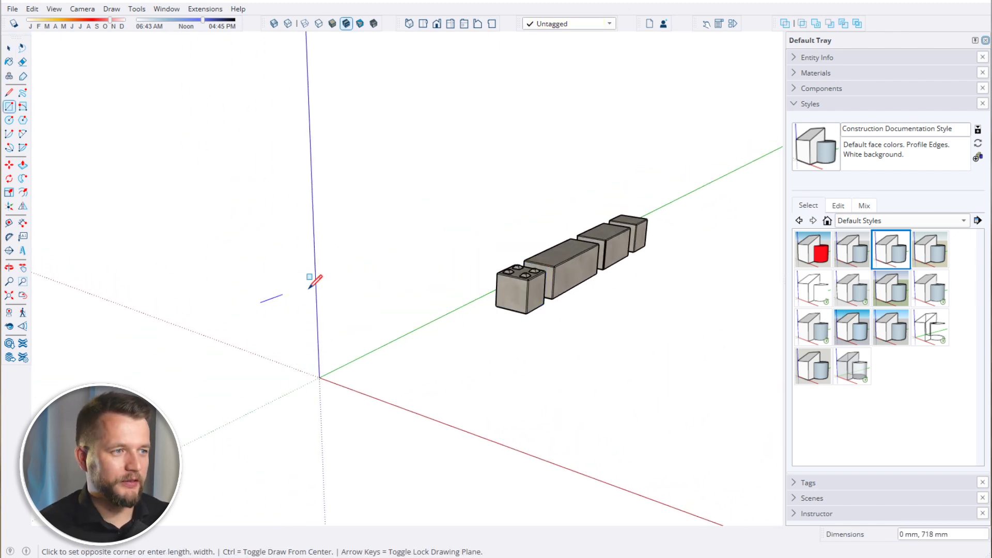
pyautogui.click(260, 301)
pyautogui.click(344, 286)
pyautogui.scroll(3, 310, 305)
pyautogui.press('p')
pyautogui.click(310, 305)
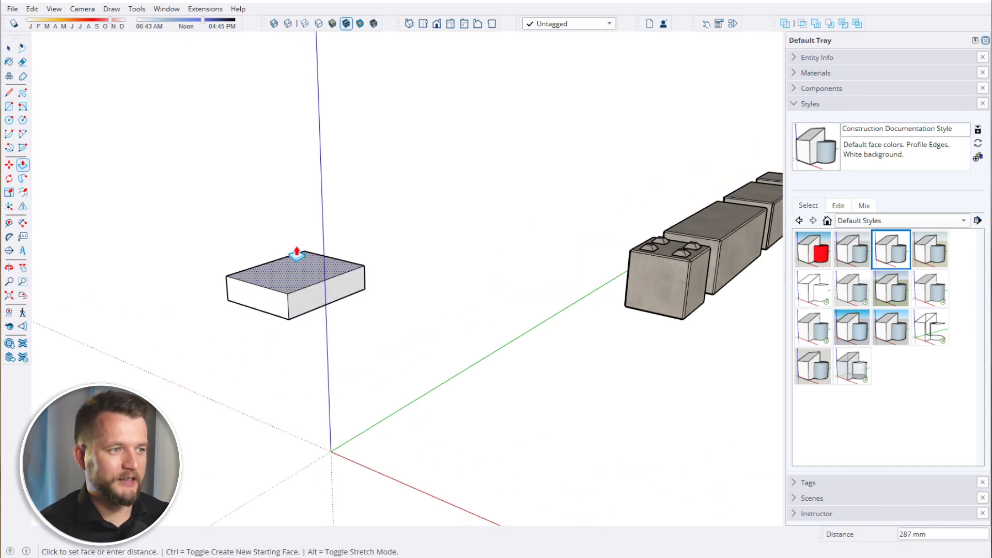
pyautogui.click(181, 240)
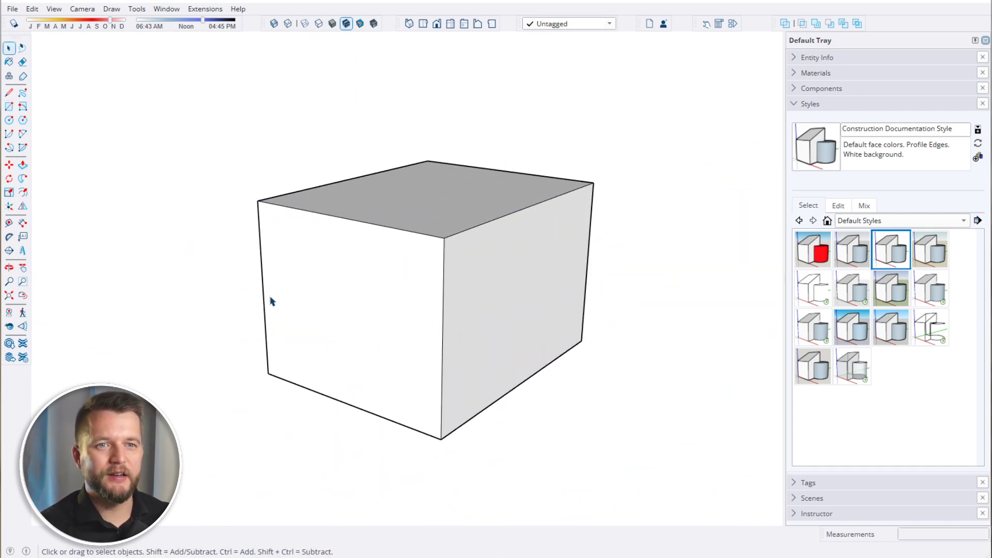
# Make the whole box a component with the definition name "Kaste"
pyautogui.moveTo(270, 299); pyautogui.dragTo(347, 303, button='middle')
pyautogui.scroll(2, 384, 312)
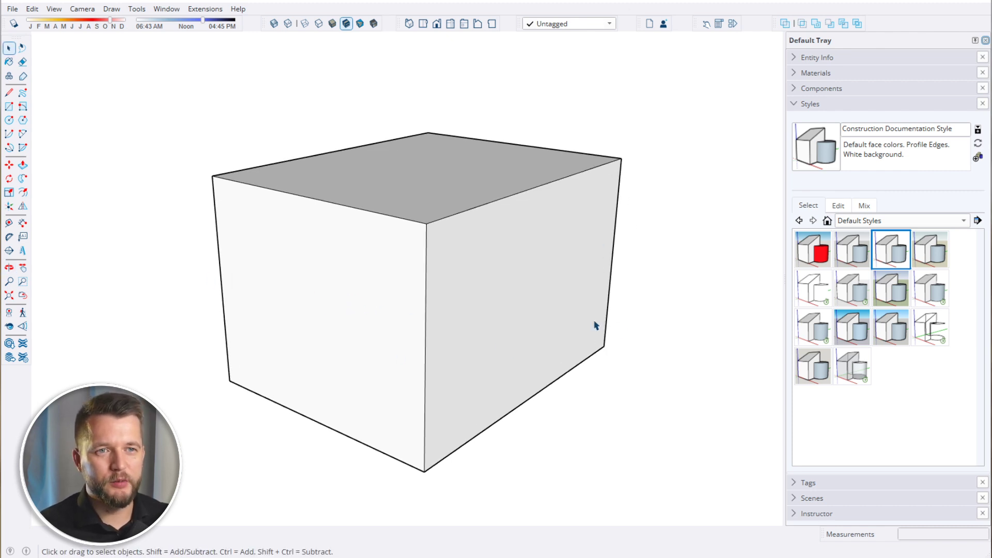
pyautogui.tripleClick(523, 193)
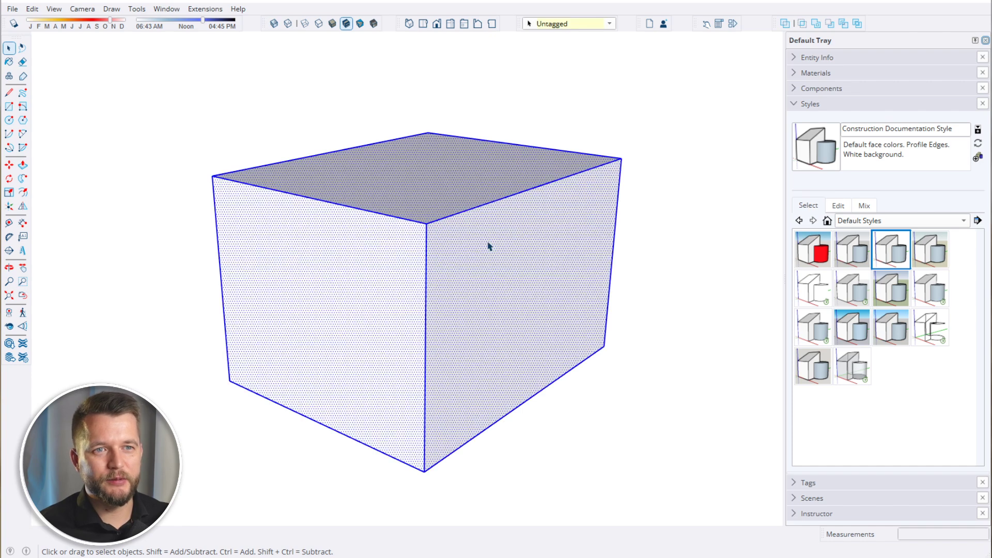
pyautogui.rightClick(481, 216)
pyautogui.click(546, 308)
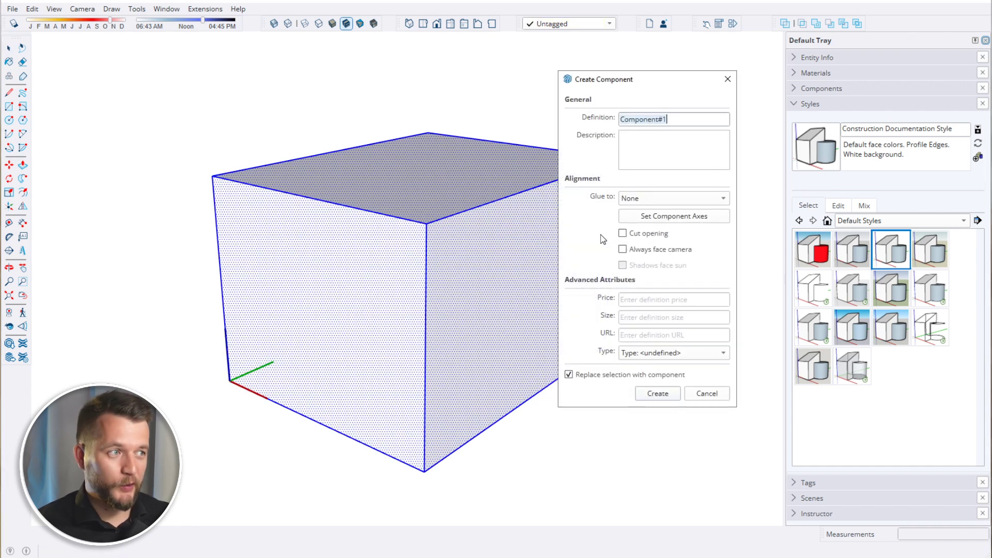
pyautogui.write('Kaste')
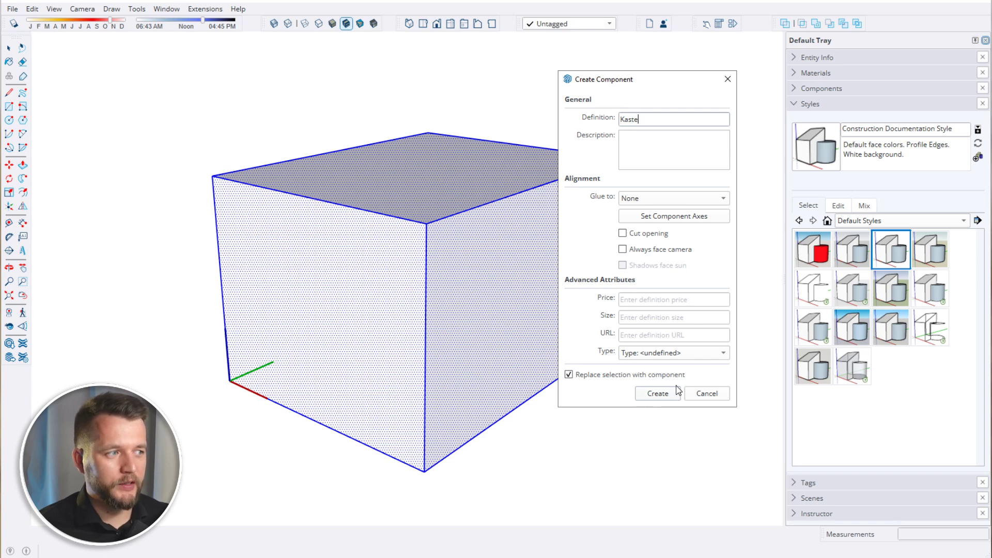
pyautogui.click(655, 393)
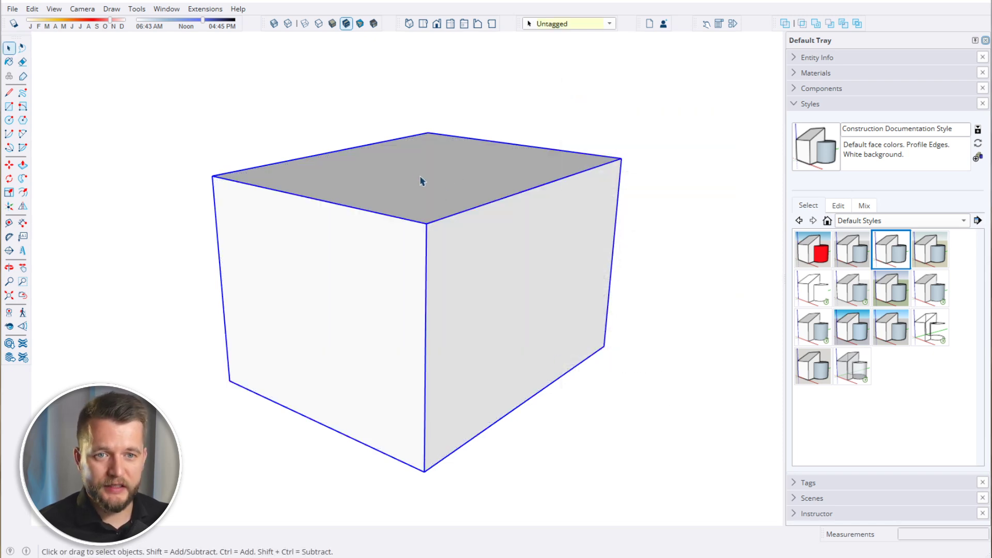
# Add a custom attribute named "Cena" to the Kaste component
pyautogui.click(733, 24)
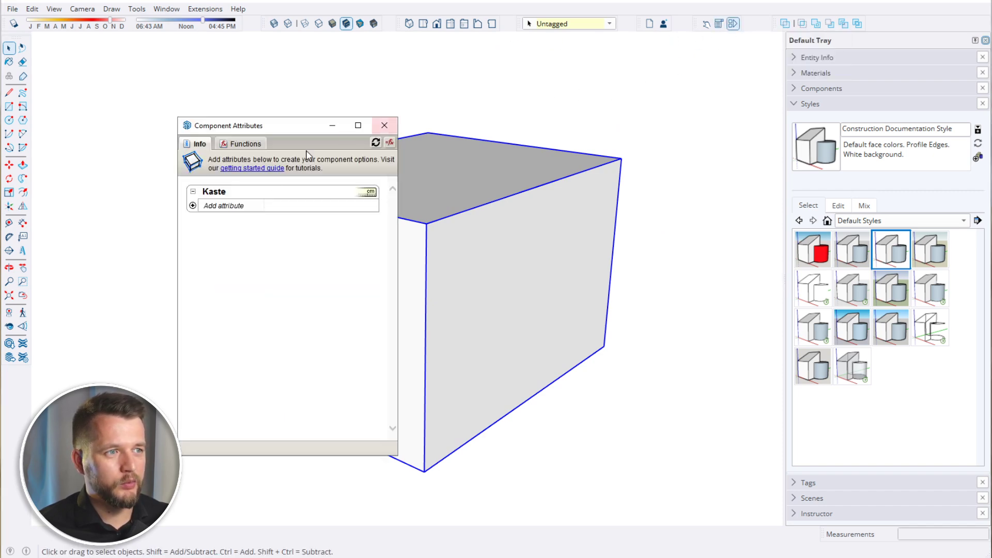
pyautogui.click(232, 207)
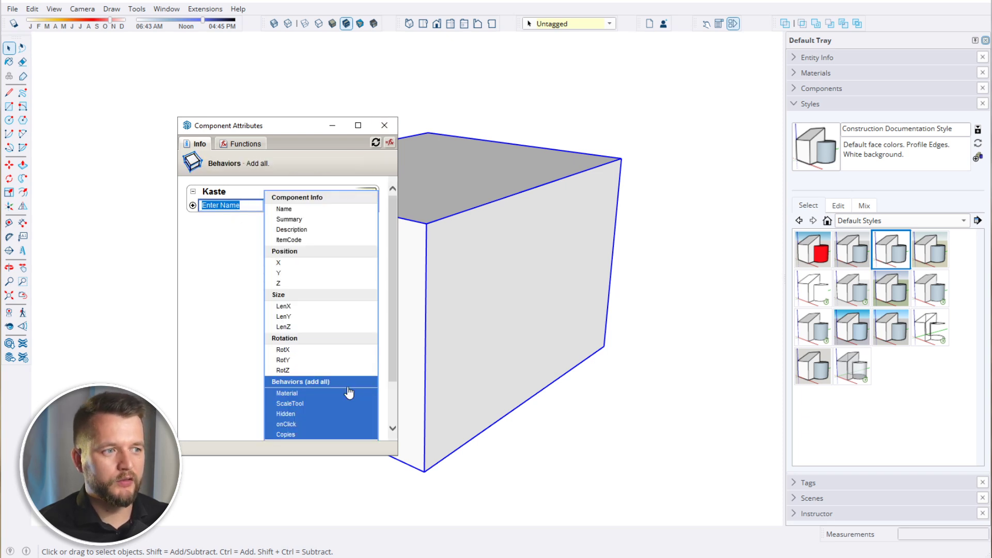
pyautogui.click(231, 206)
pyautogui.doubleClick(230, 206)
pyautogui.hotkey('ctrl', 'a')
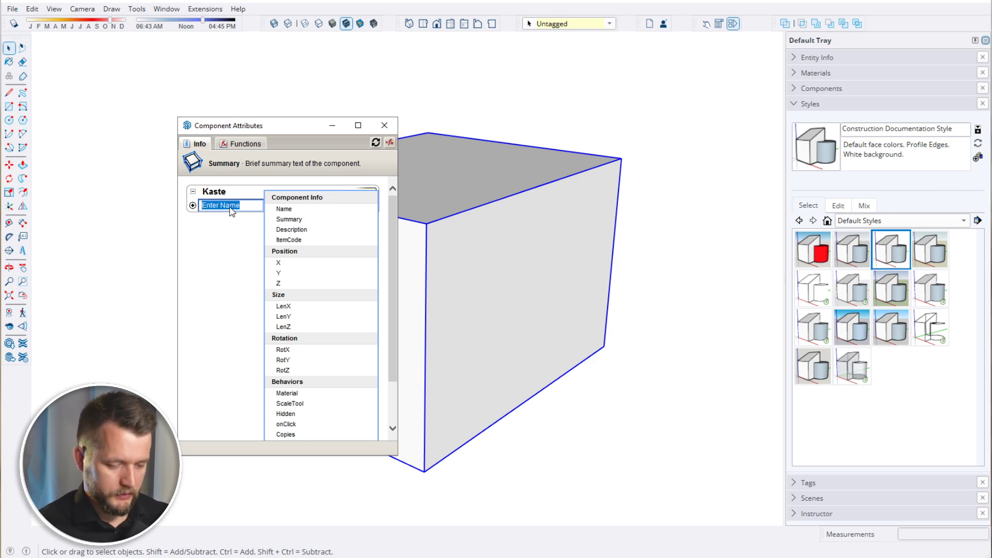
pyautogui.write('Cena')
pyautogui.press('Return')
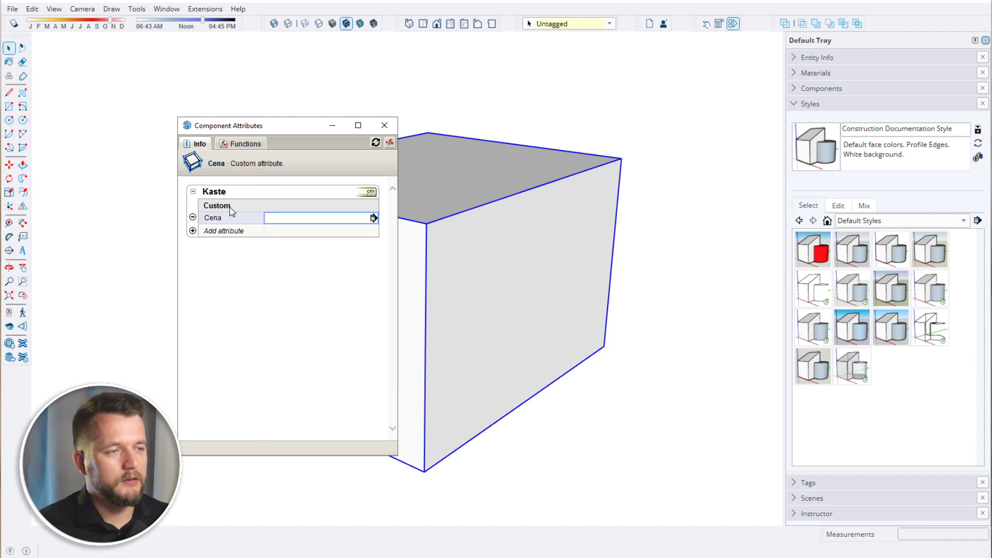
# Set the Kaste component's "Cena" attribute to 300
pyautogui.click(294, 219)
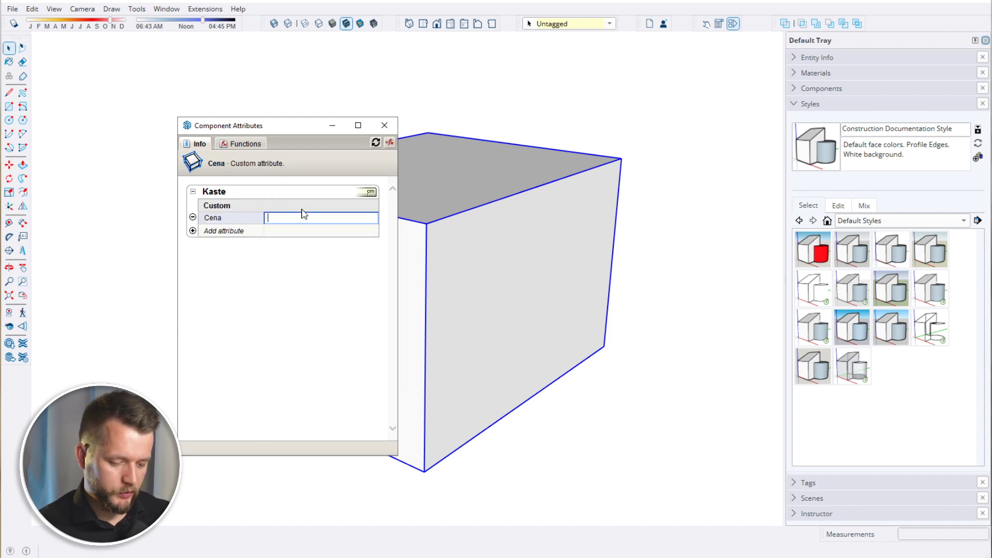
pyautogui.write('300')
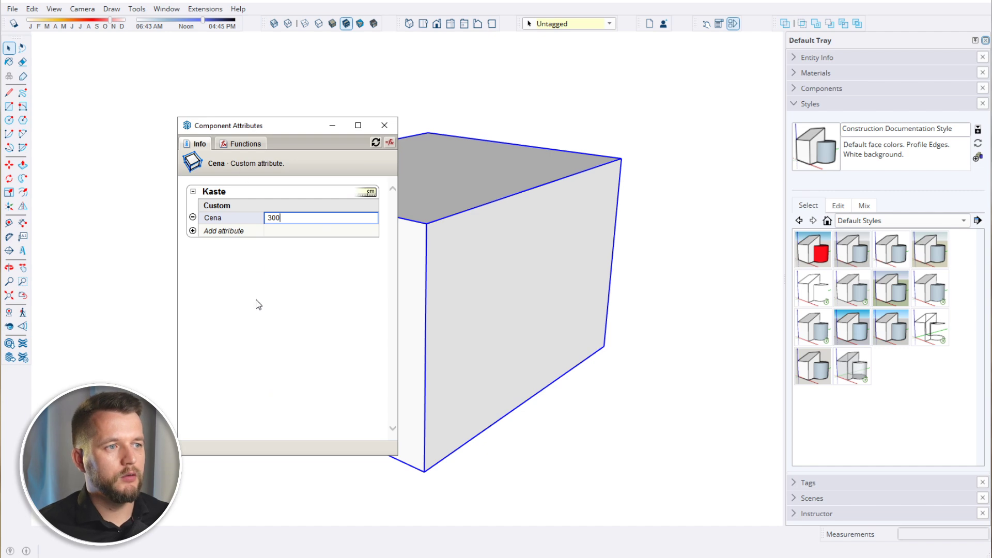
pyautogui.click(278, 293)
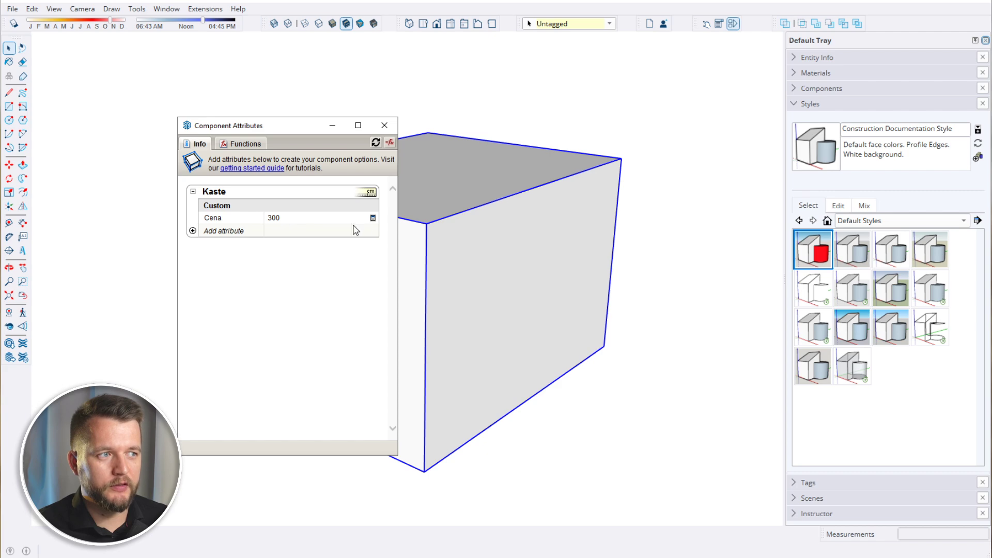
# Set the Cena attribute's display rule to "Users can edit as a textbox", apply it and close the component attributes
pyautogui.click(374, 222)
pyautogui.click(373, 220)
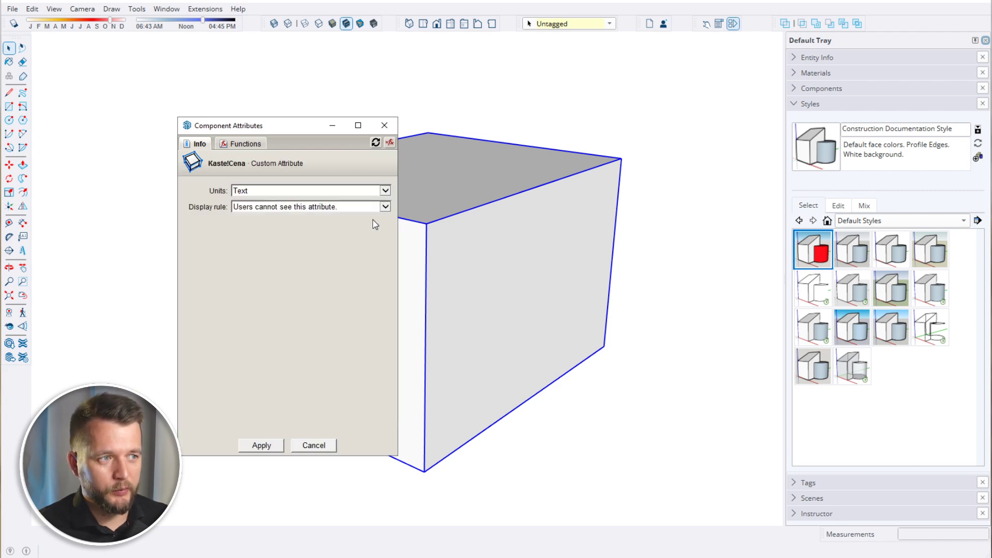
pyautogui.click(374, 207)
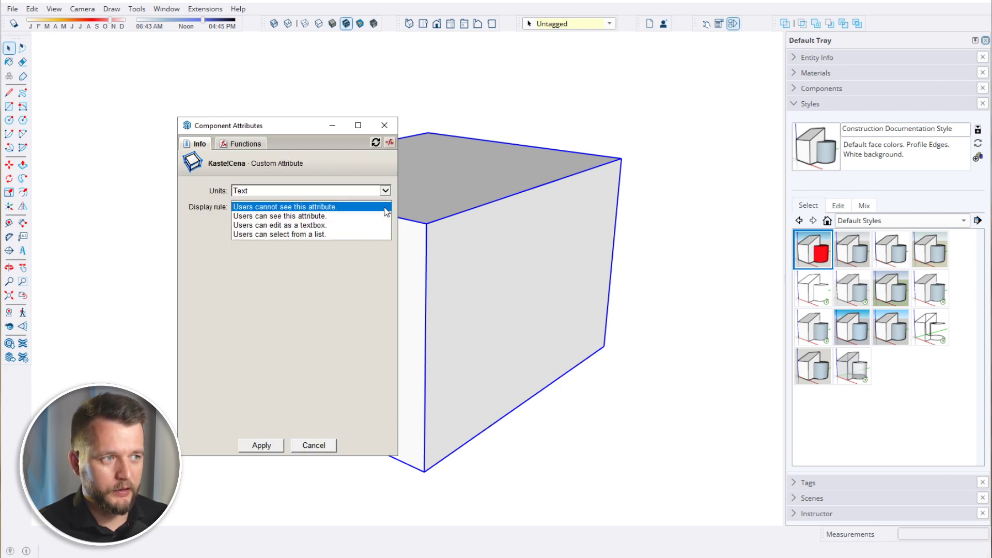
pyautogui.click(329, 225)
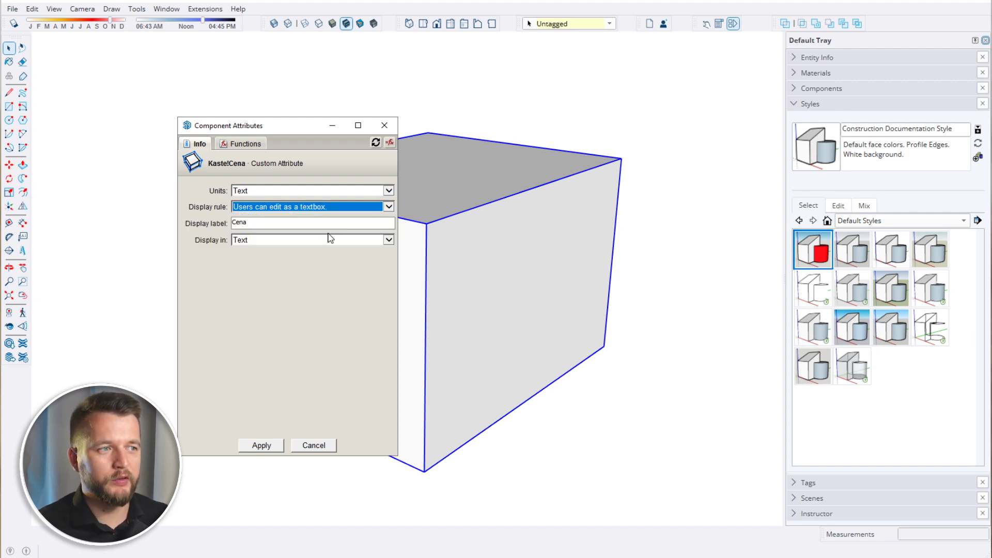
pyautogui.click(262, 445)
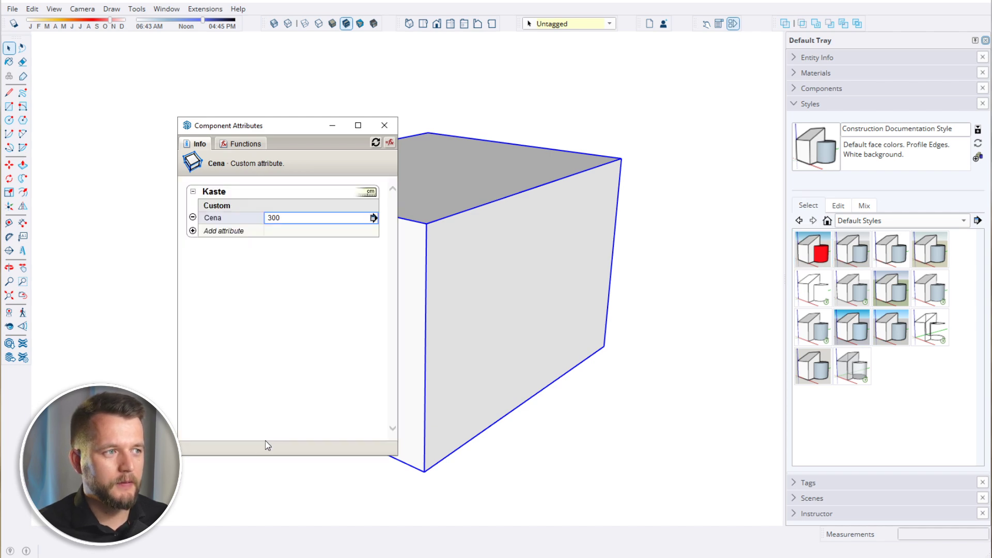
pyautogui.click(384, 125)
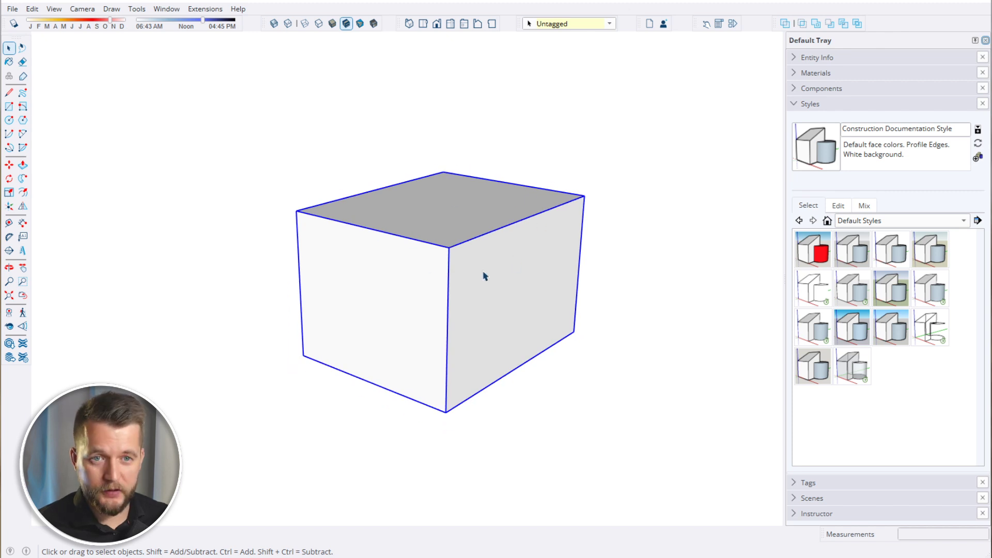
# Examine the Cena field in the Kaste component's options and compare it with the advanced attributes in its entity info
pyautogui.click(718, 24)
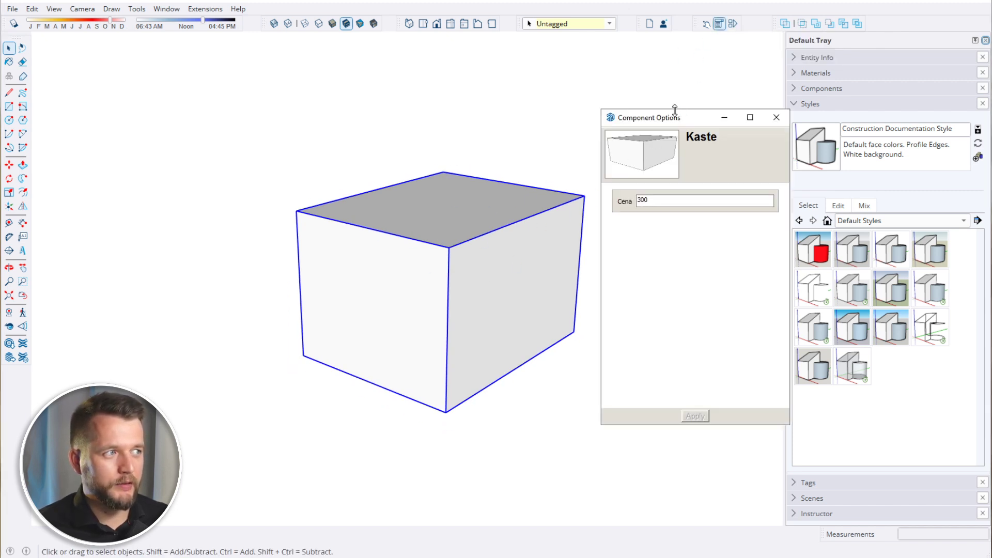
pyautogui.moveTo(658, 120); pyautogui.dragTo(147, 105)
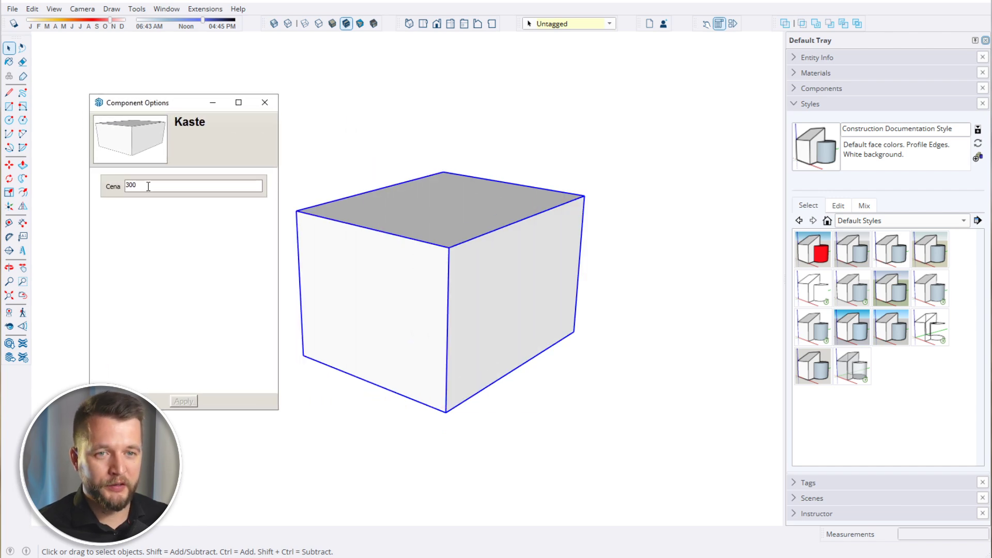
pyautogui.moveTo(150, 186); pyautogui.dragTo(83, 192)
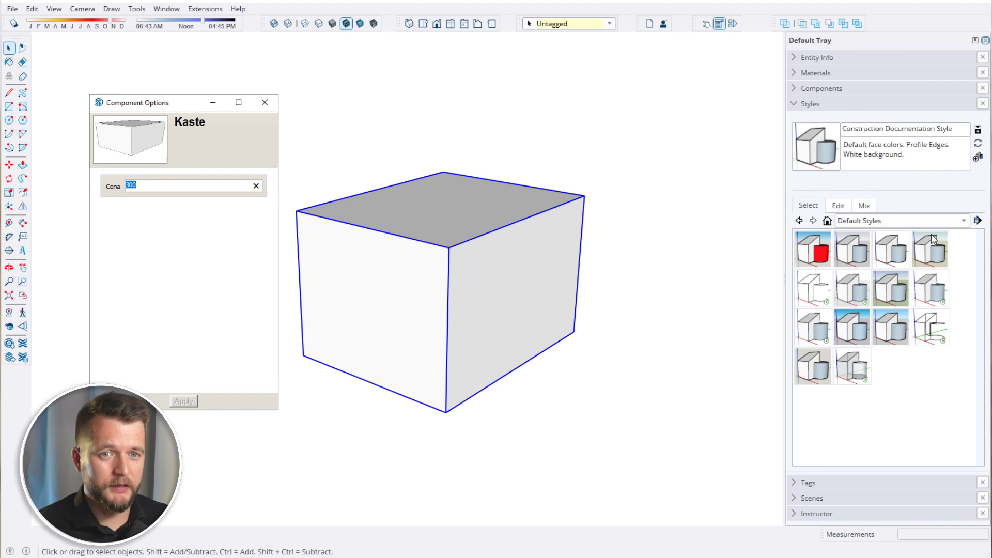
pyautogui.click(833, 111)
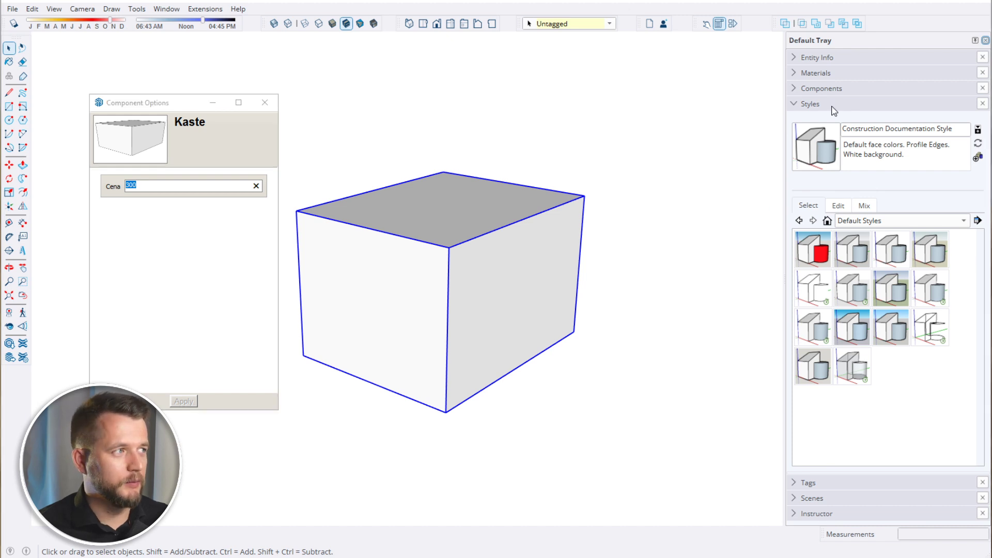
pyautogui.click(822, 60)
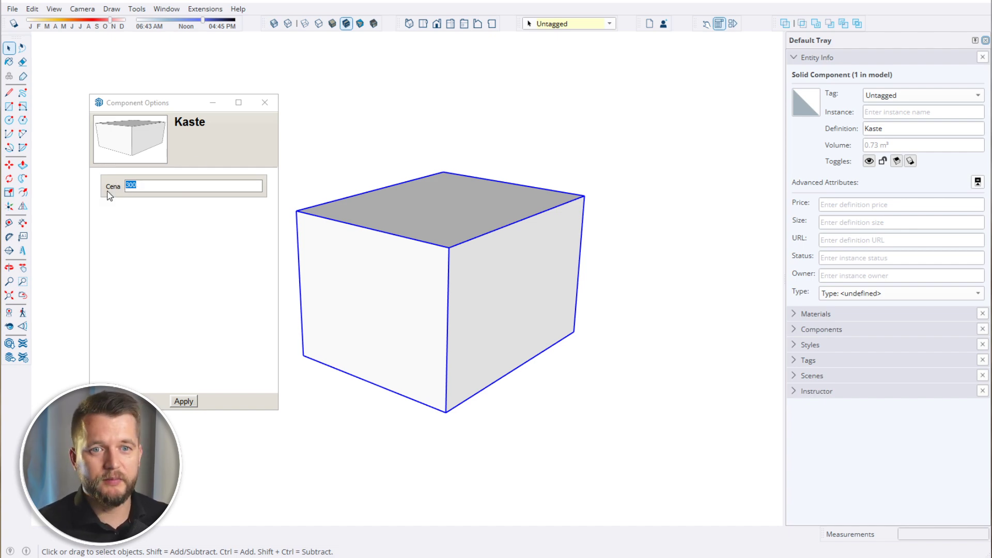
pyautogui.click(265, 102)
# Delete the Kaste box component near the origin from the model
pyautogui.scroll(-1, 263, 216)
pyautogui.scroll(-1, 263, 215)
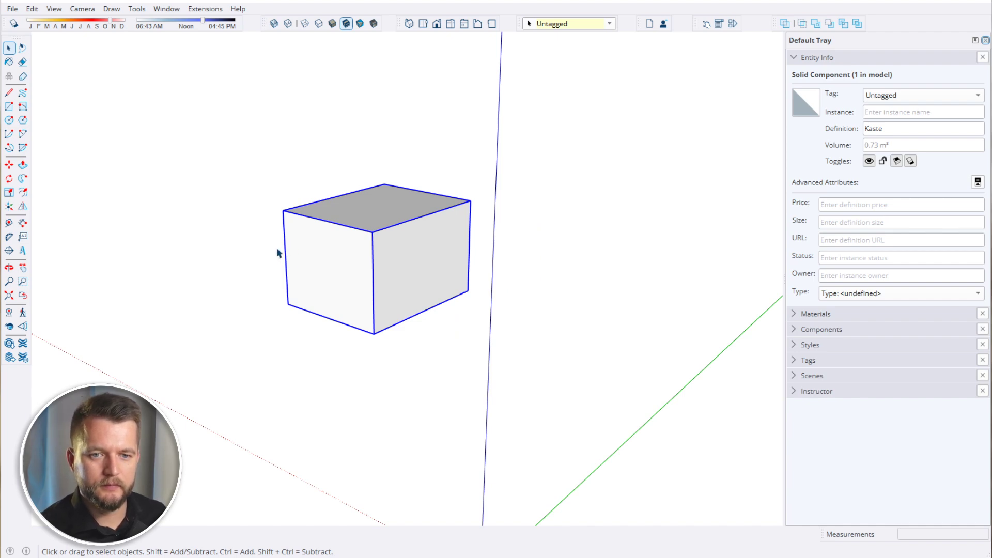
pyautogui.scroll(-3, 292, 308)
pyautogui.scroll(-2, 293, 311)
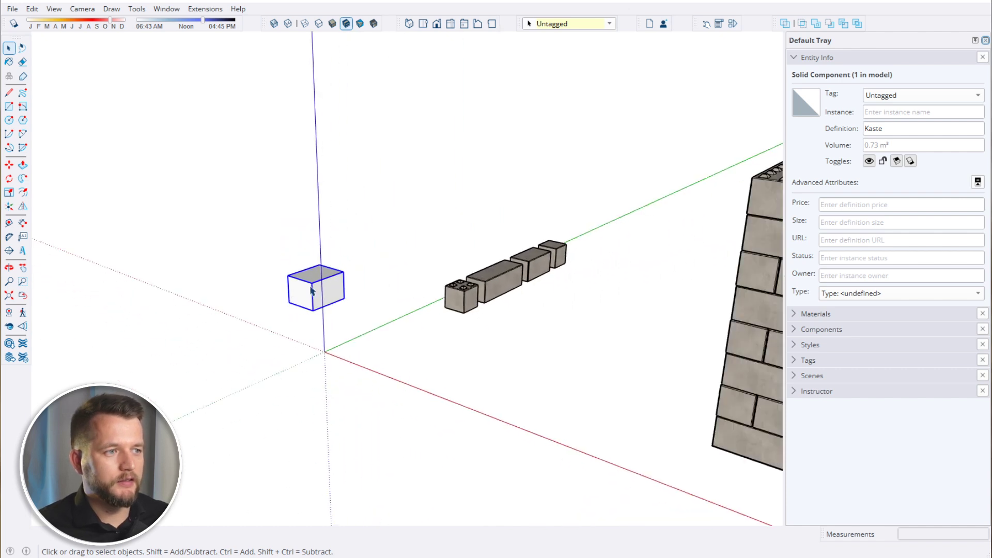
pyautogui.press('Delete')
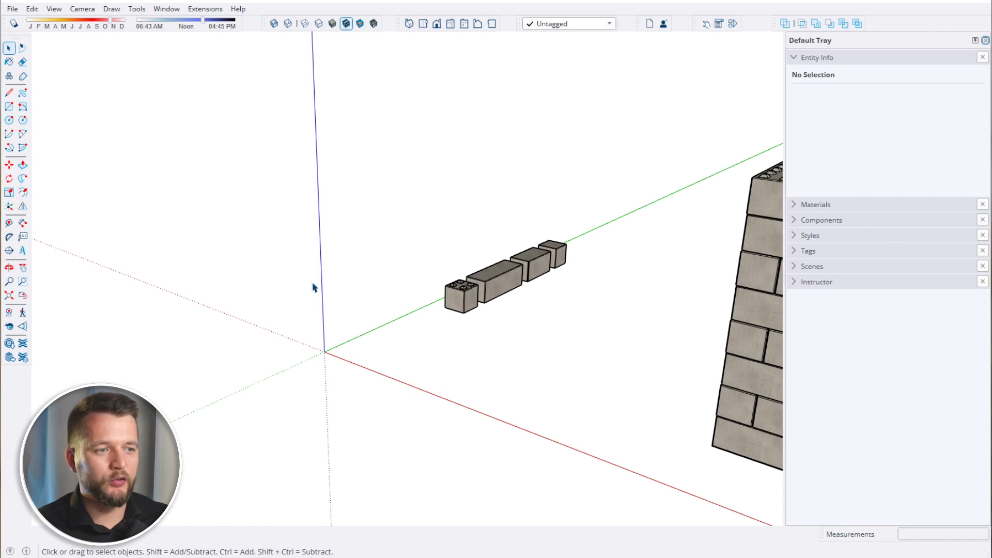
# Open the Arhitektura collection from the account's own collections in 3D Warehouse
pyautogui.scroll(-5, 313, 287)
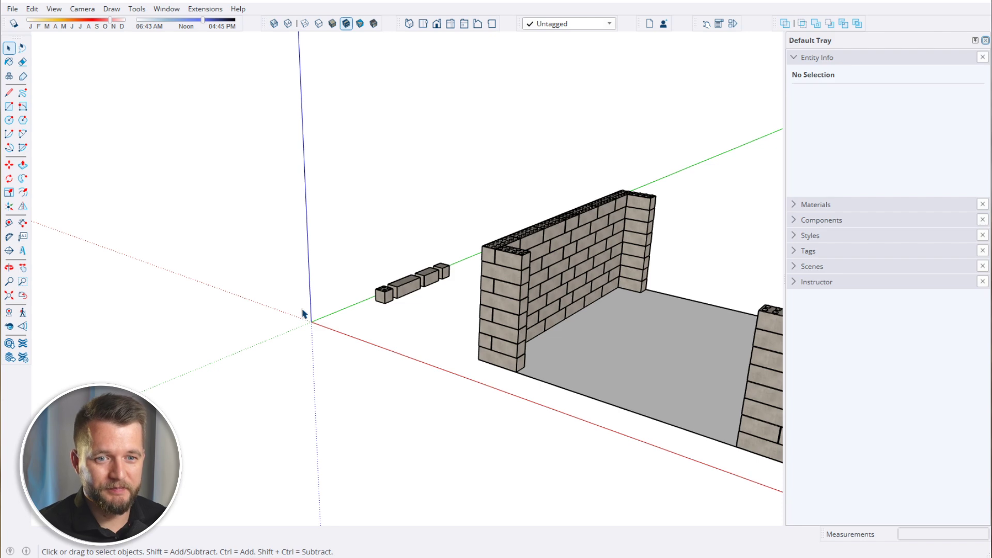
pyautogui.moveTo(176, 263); pyautogui.dragTo(345, 318, button='middle')
pyautogui.scroll(-1, 345, 318)
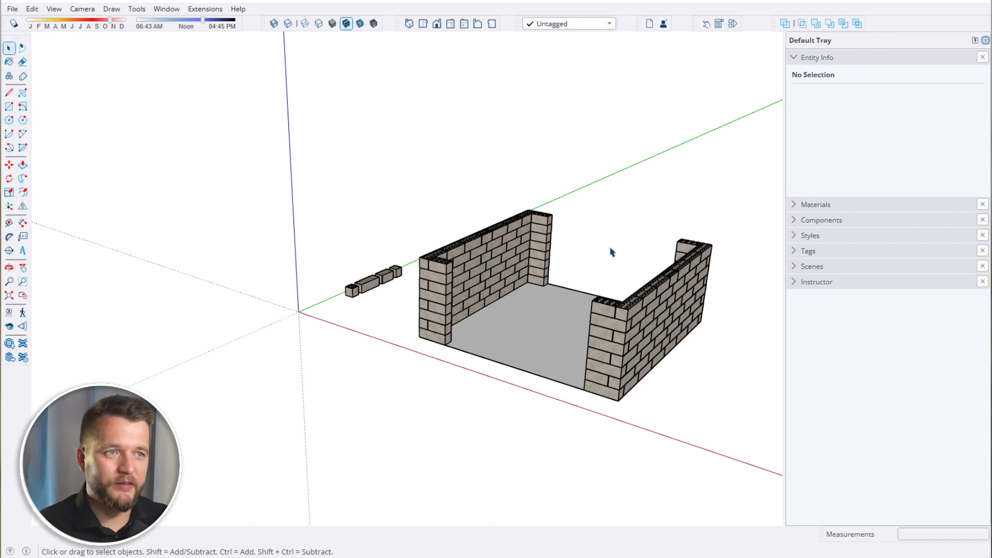
pyautogui.click(166, 9)
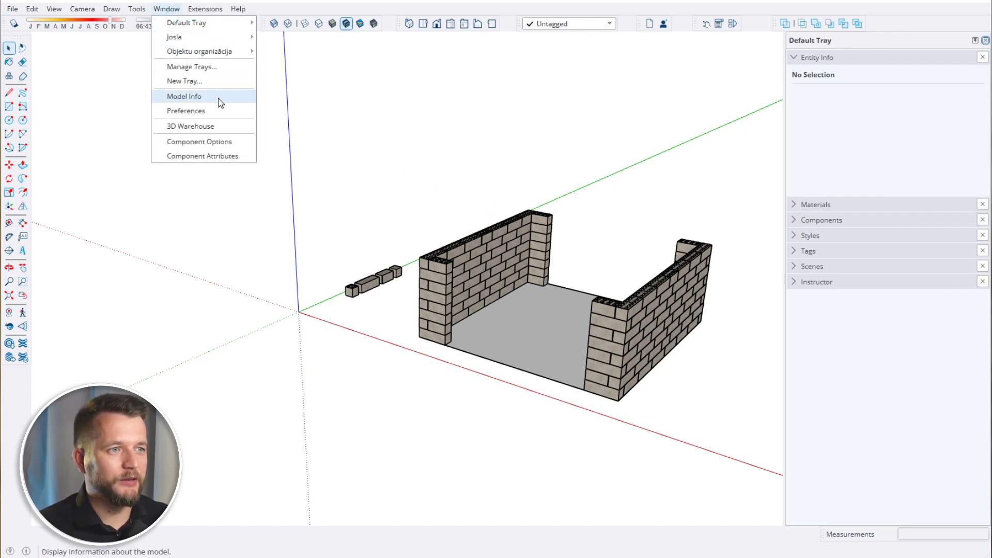
pyautogui.click(199, 126)
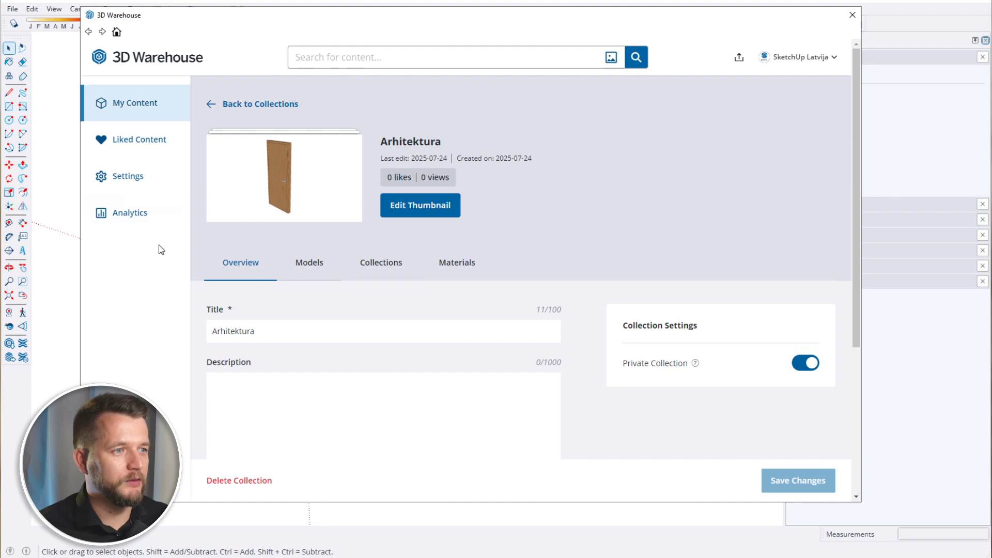
pyautogui.click(113, 103)
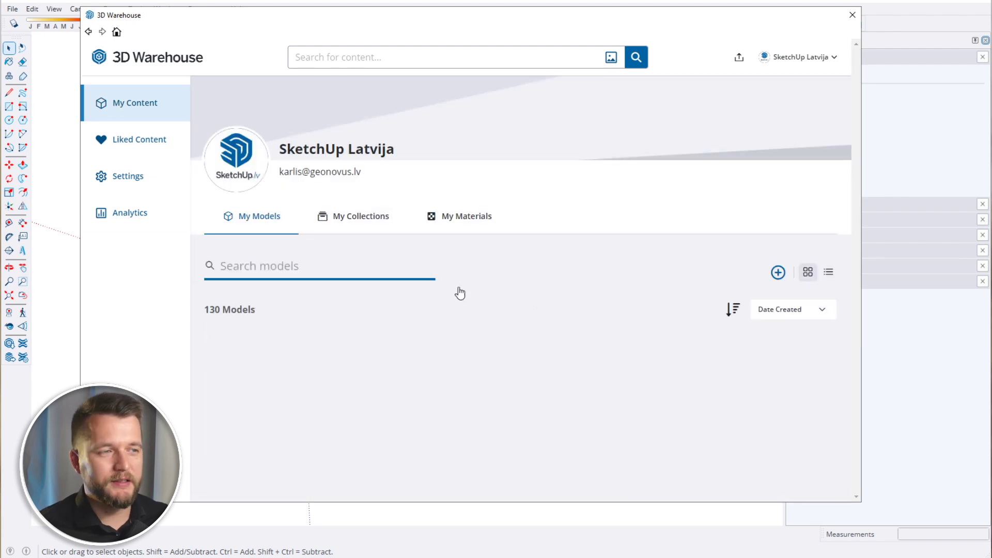
pyautogui.click(365, 222)
pyautogui.scroll(-2, 476, 261)
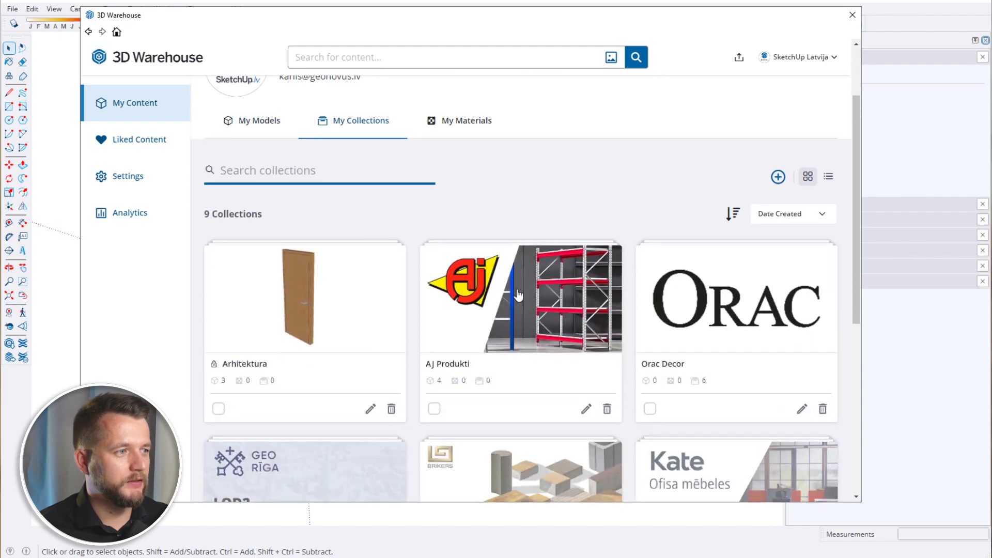
pyautogui.click(314, 278)
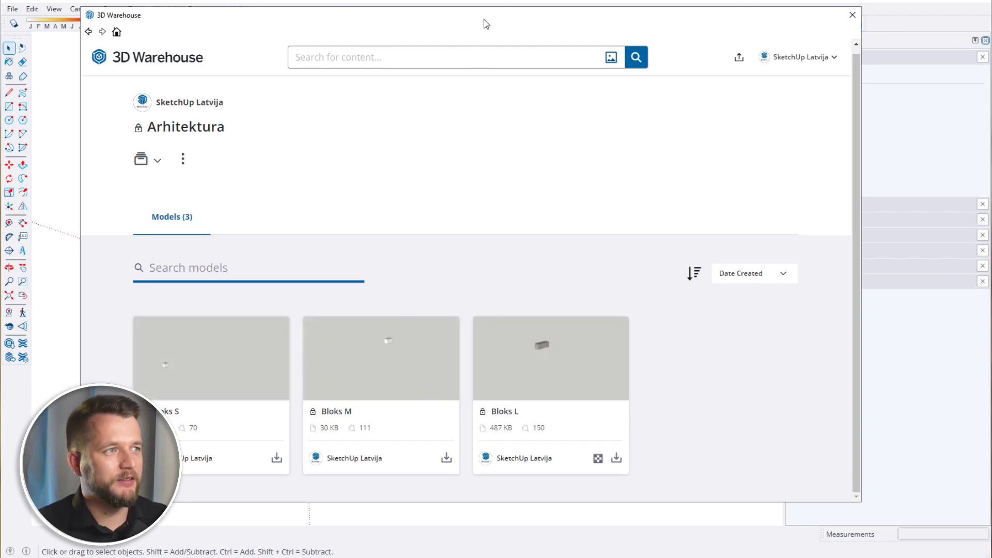
# Load the Bloks L model from the collection directly into the model and place it on the ground near the origin
pyautogui.moveTo(483, 22); pyautogui.dragTo(597, 20)
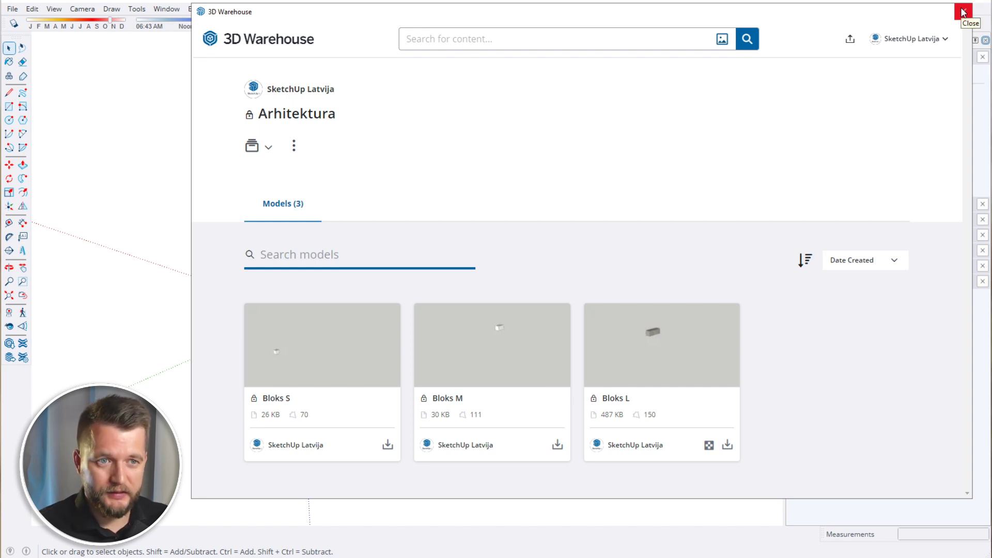
pyautogui.click(727, 445)
pyautogui.click(544, 269)
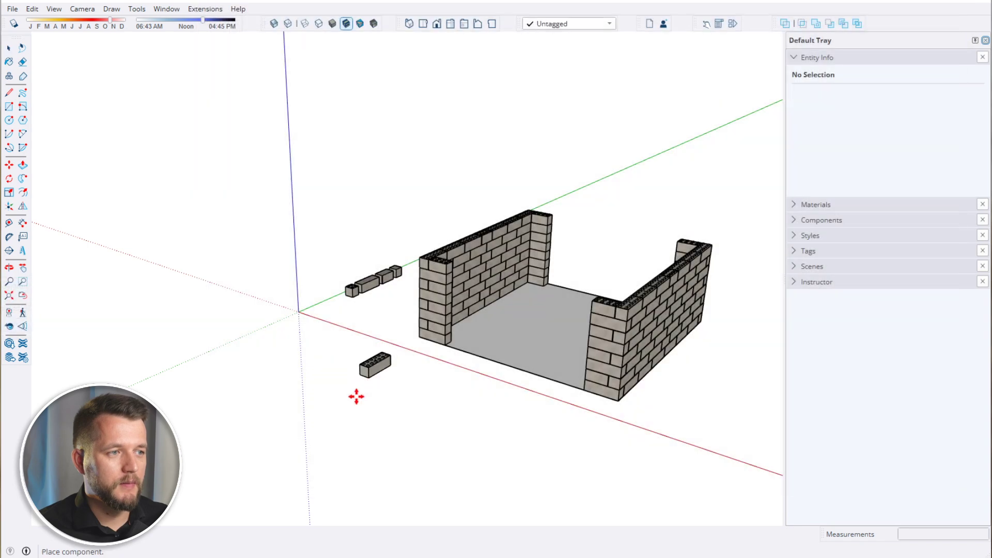
pyautogui.click(290, 390)
pyautogui.scroll(4, 277, 407)
pyautogui.scroll(3, 378, 353)
pyautogui.press('space')
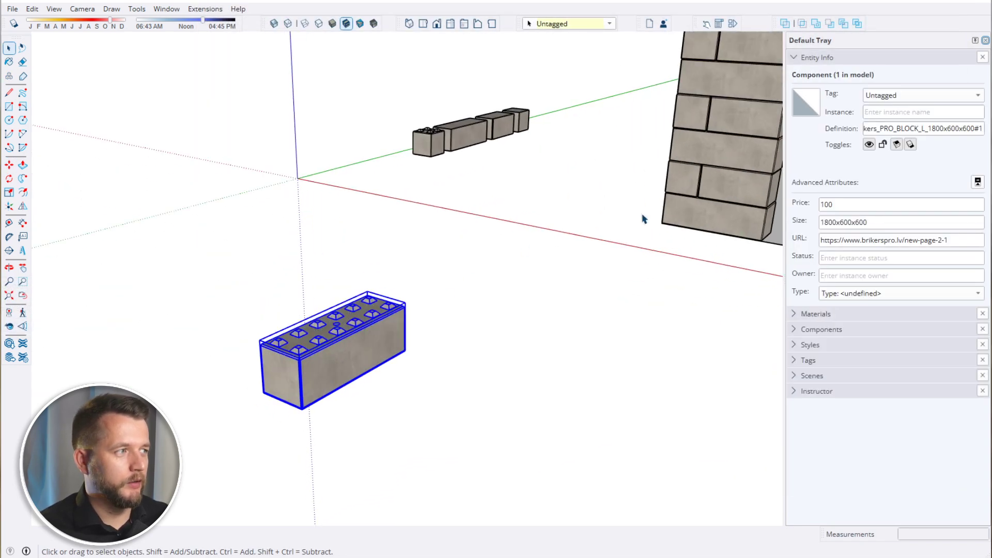
# Set the Price attribute of the placed L block component to 120
pyautogui.click(852, 209)
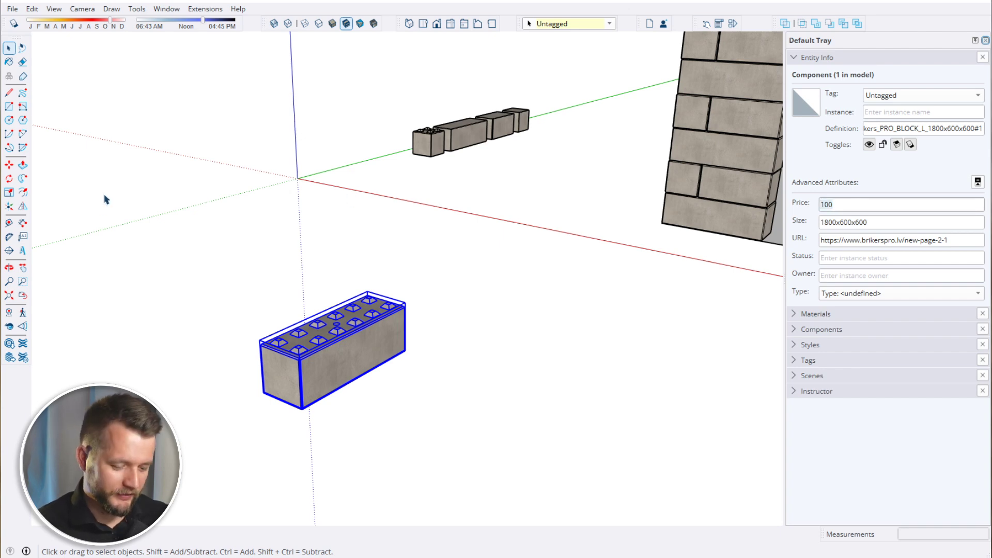
pyautogui.write('12')
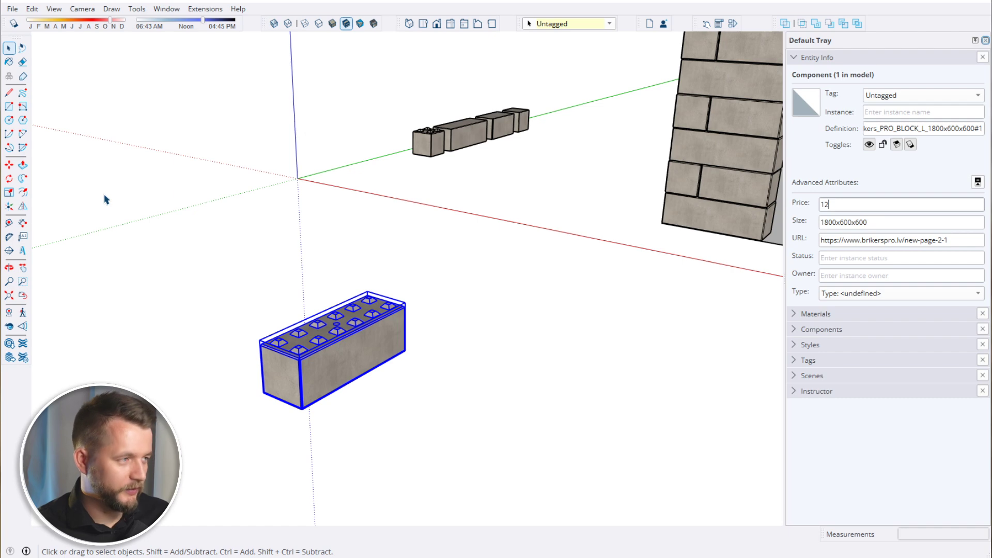
pyautogui.write('0')
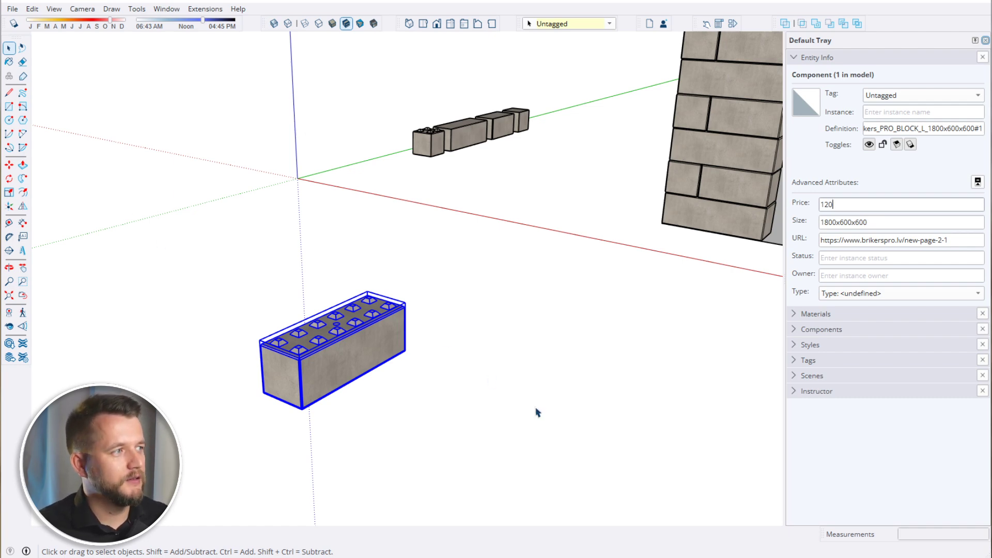
pyautogui.click(537, 410)
# Save the selected L block component out to 3D Warehouse, updating the existing private Bloks L model
pyautogui.click(345, 320)
pyautogui.rightClick(345, 321)
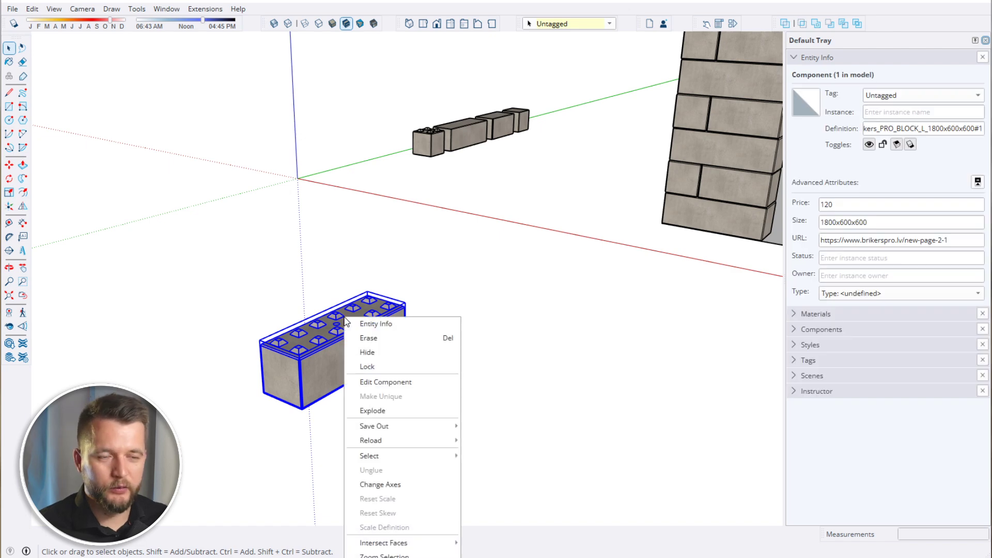
pyautogui.moveTo(435, 439)
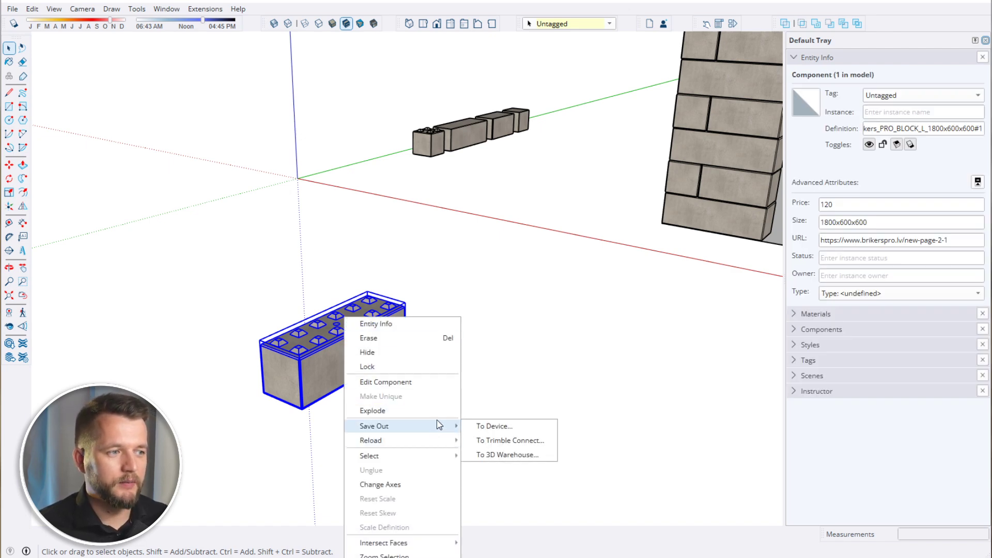
pyautogui.click(507, 455)
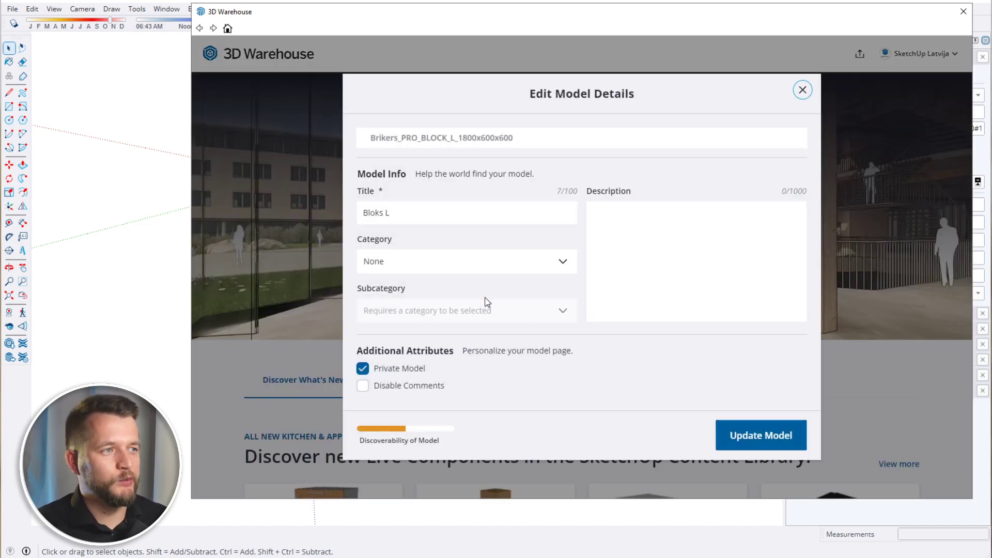
pyautogui.click(768, 448)
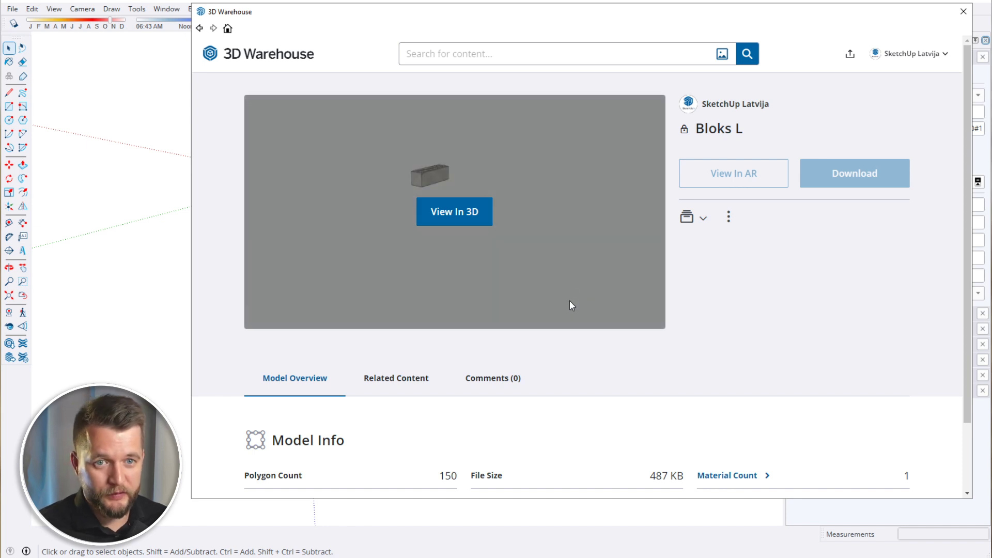
pyautogui.click(521, 197)
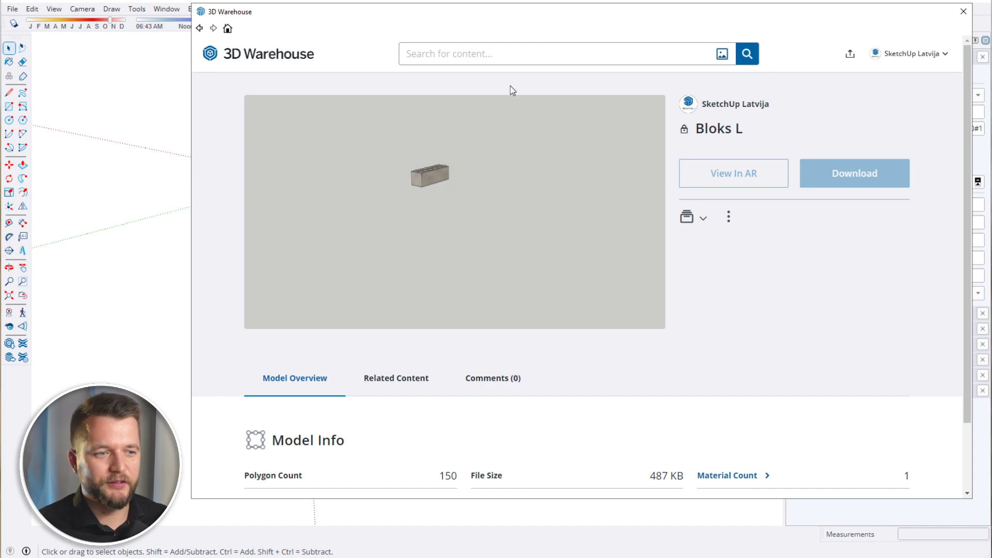
# Examine the account's 3D Warehouse analytics for last month, including total downloads, engagement over time and per-model views and downloads
pyautogui.click(900, 59)
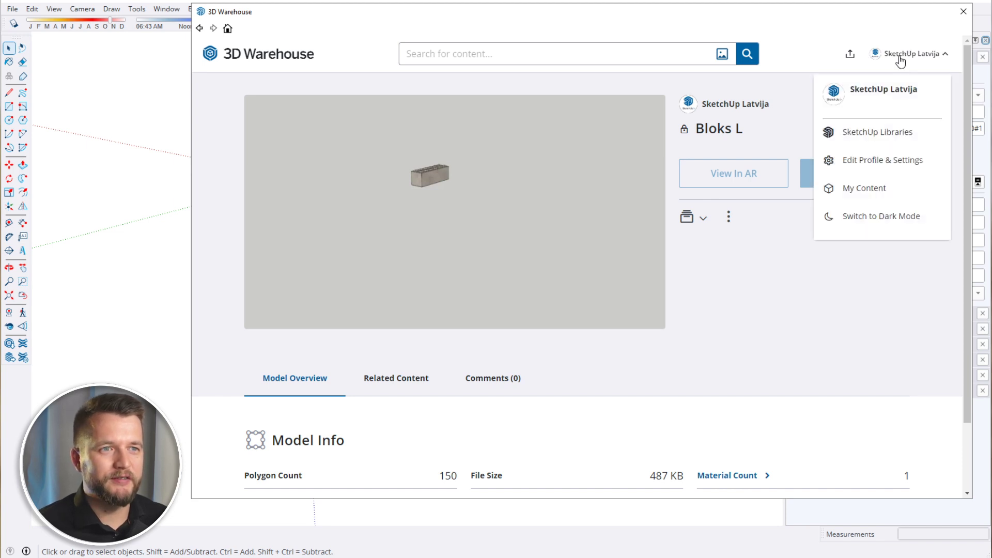
pyautogui.click(857, 187)
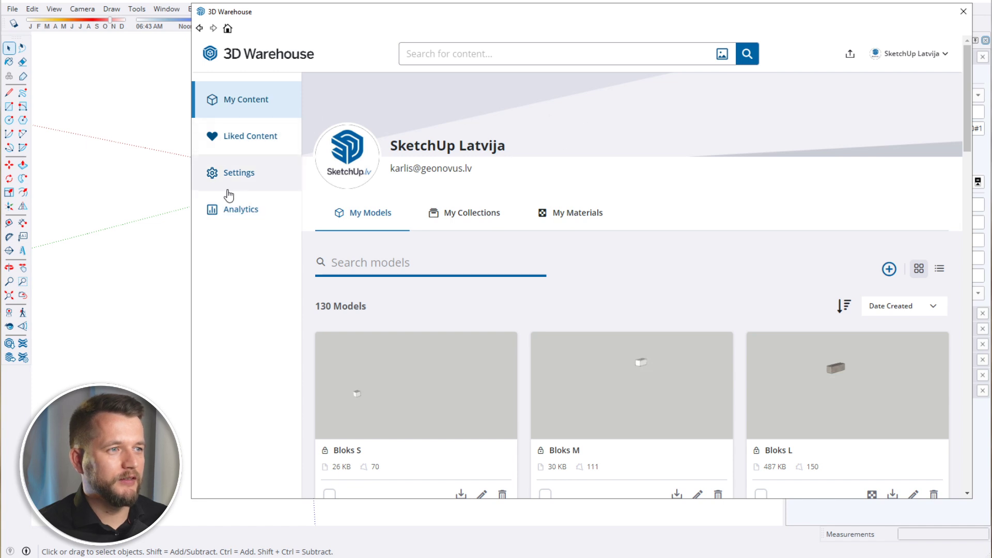
pyautogui.click(242, 220)
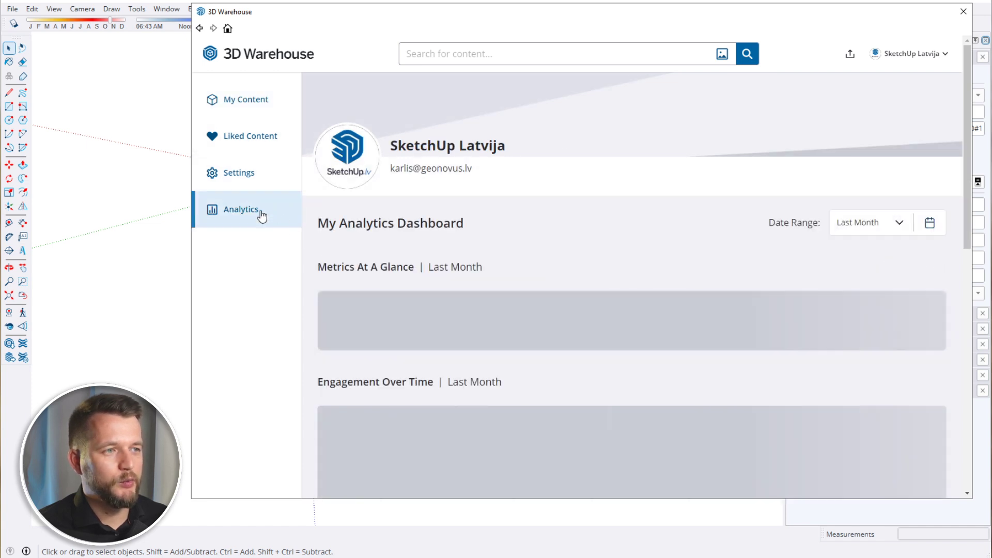
pyautogui.scroll(-3, 283, 217)
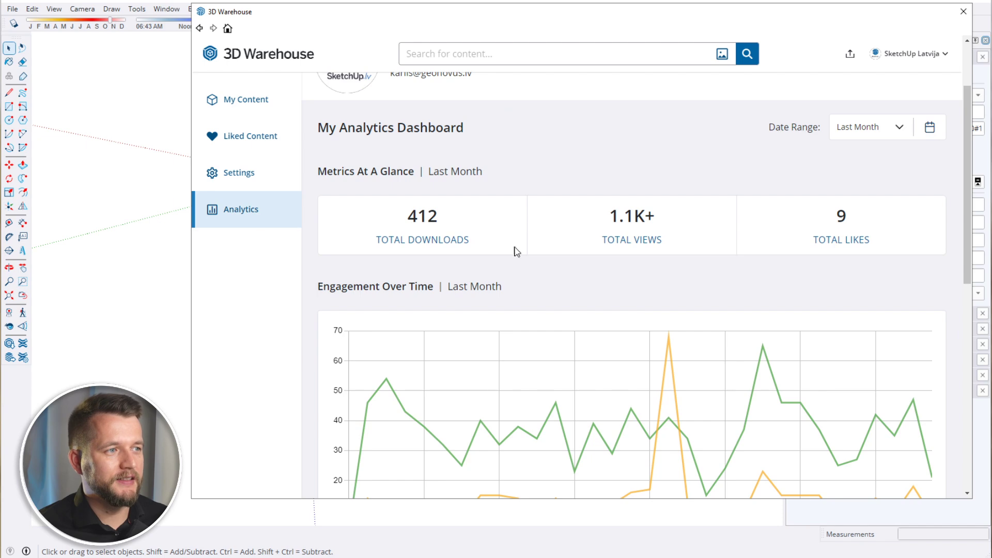
pyautogui.moveTo(385, 241); pyautogui.dragTo(414, 223)
pyautogui.click(448, 218)
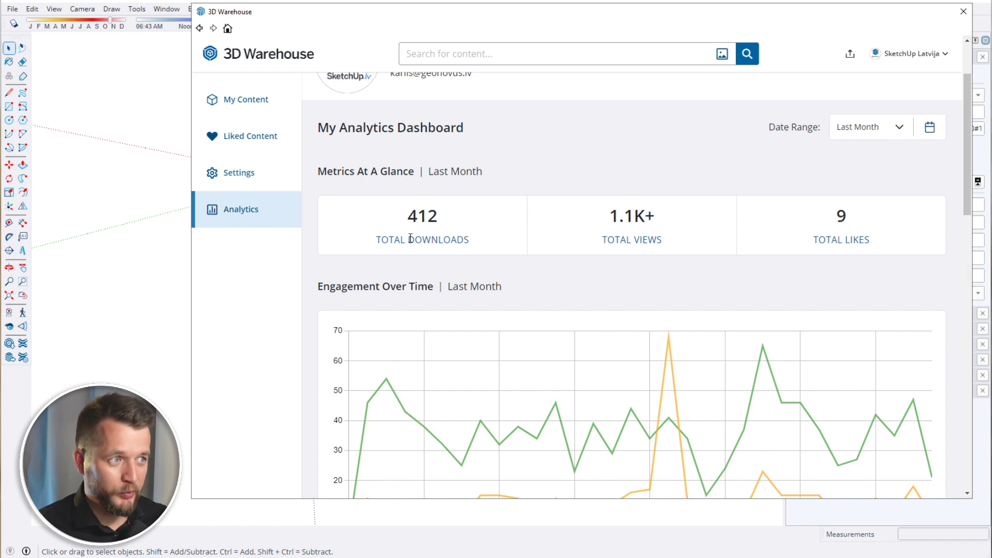
pyautogui.doubleClick(420, 217)
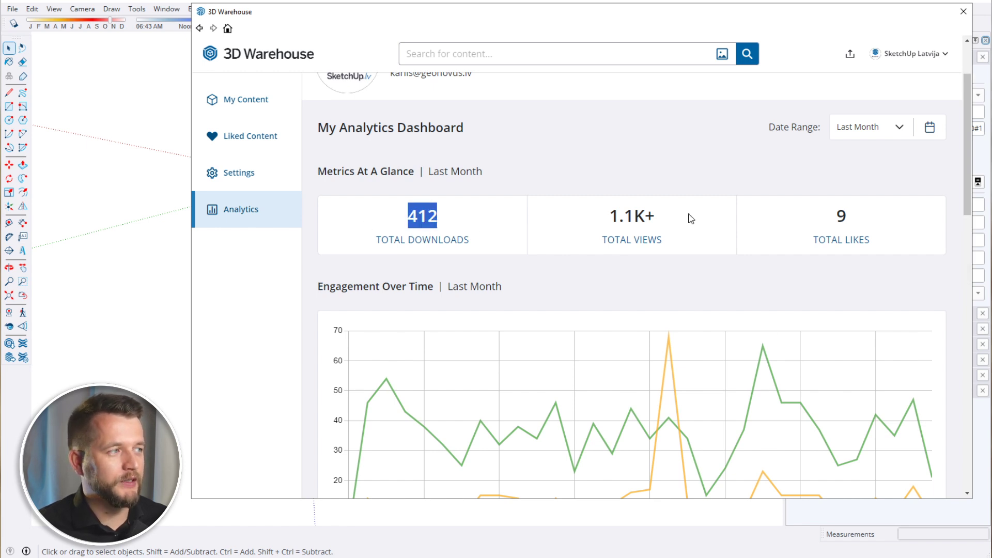
pyautogui.scroll(-2, 682, 230)
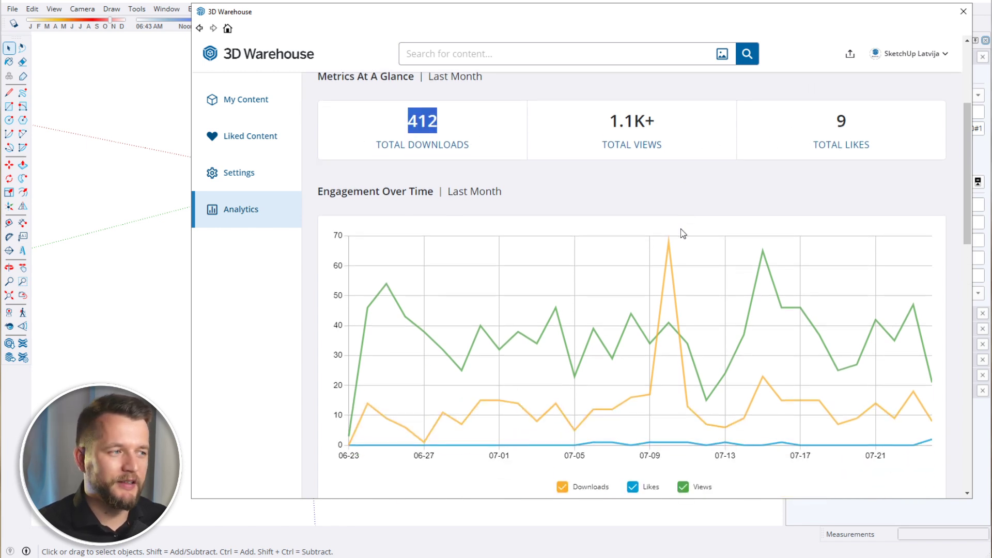
pyautogui.scroll(-2, 820, 305)
pyautogui.scroll(-6, 668, 269)
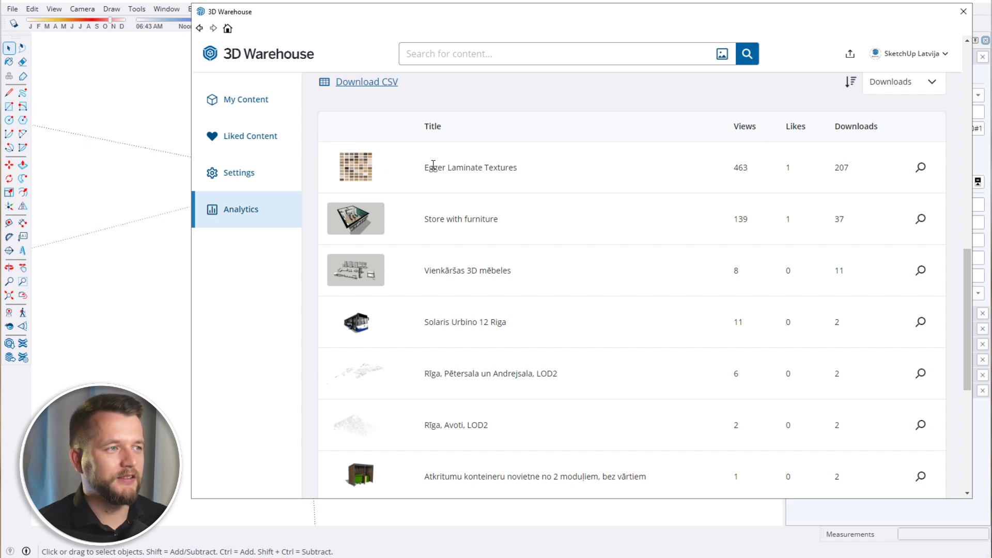
pyautogui.doubleClick(739, 167)
pyautogui.doubleClick(841, 168)
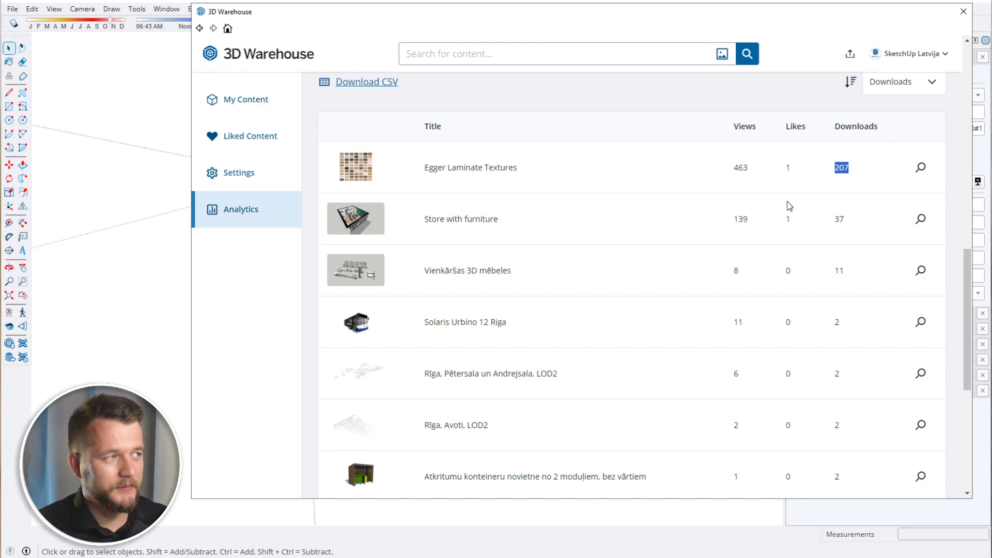
pyautogui.click(963, 13)
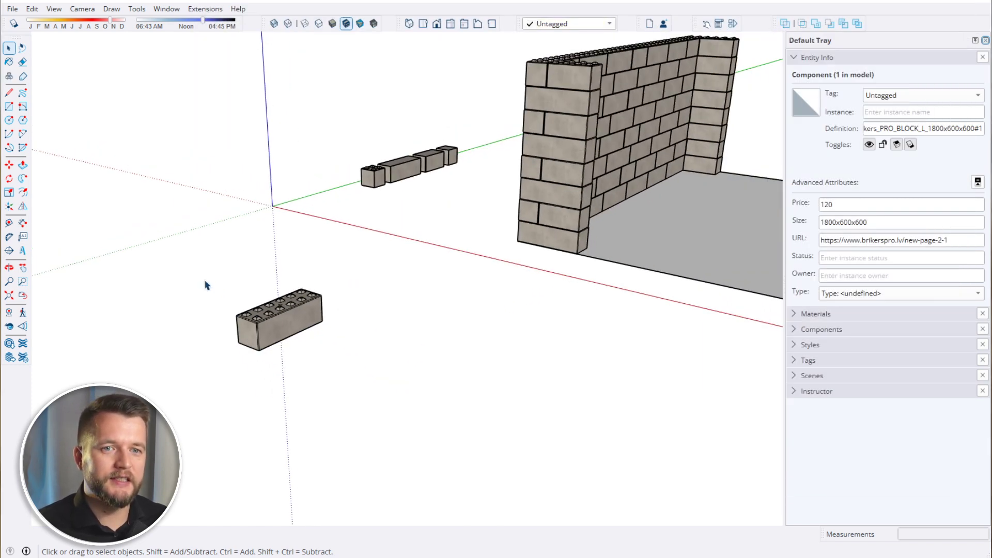
# Browse the account's 3D Warehouse collections among the component sources and open the Arhitektura collection
pyautogui.click(205, 285)
pyautogui.scroll(-4, 191, 281)
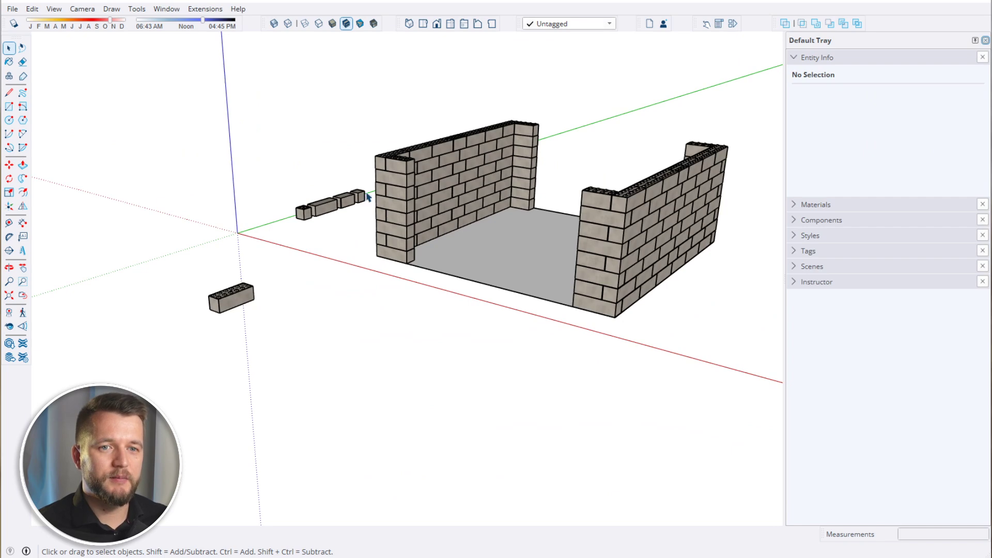
pyautogui.scroll(1, 134, 205)
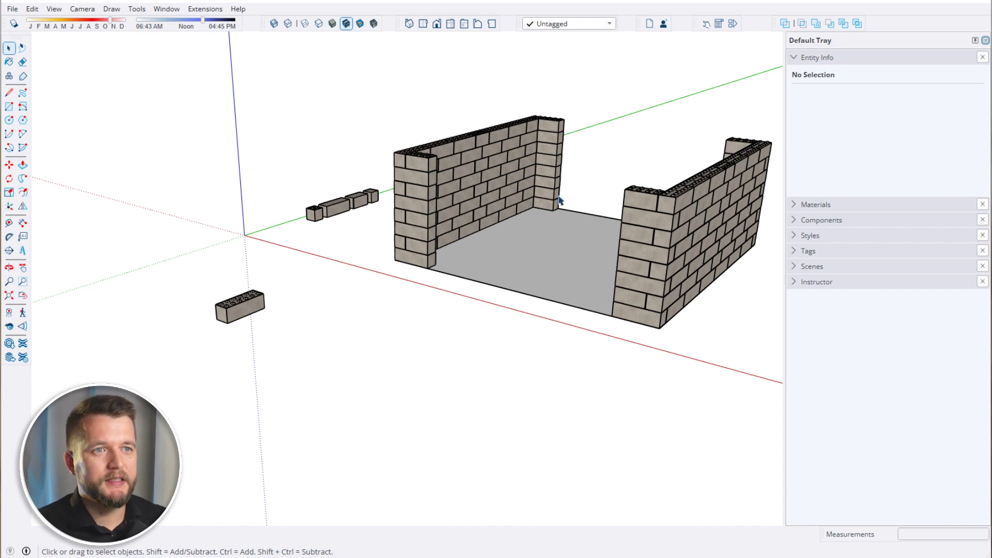
pyautogui.click(833, 58)
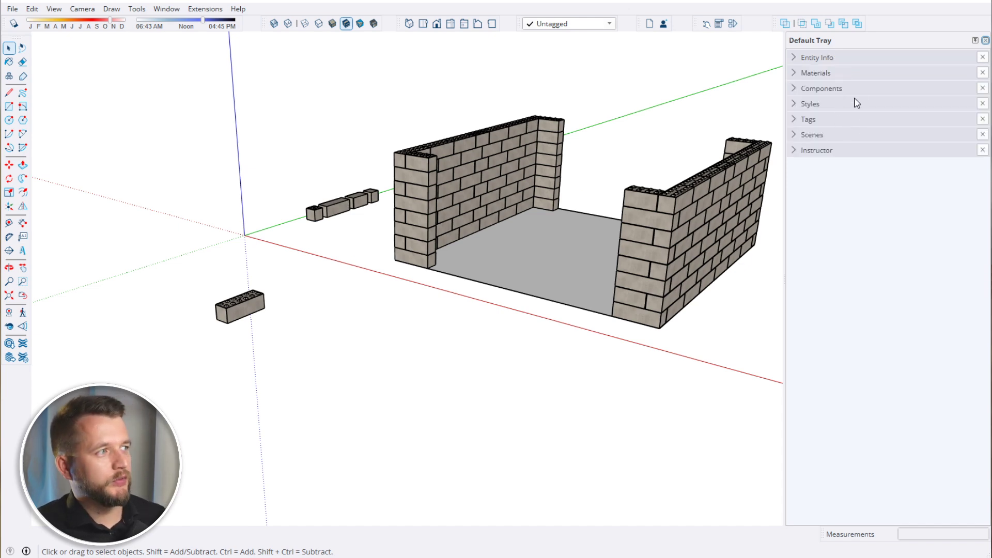
pyautogui.click(858, 88)
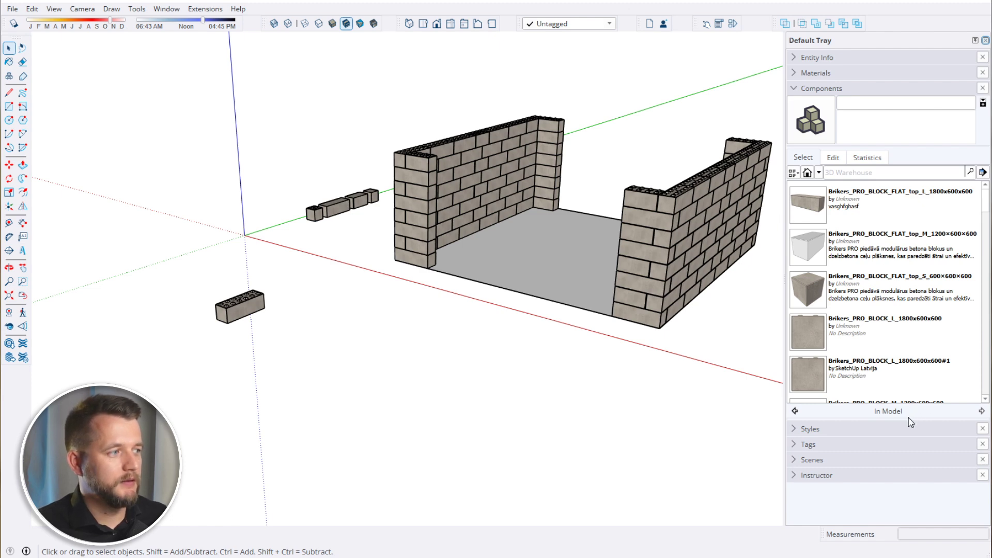
pyautogui.moveTo(912, 419); pyautogui.dragTo(894, 486)
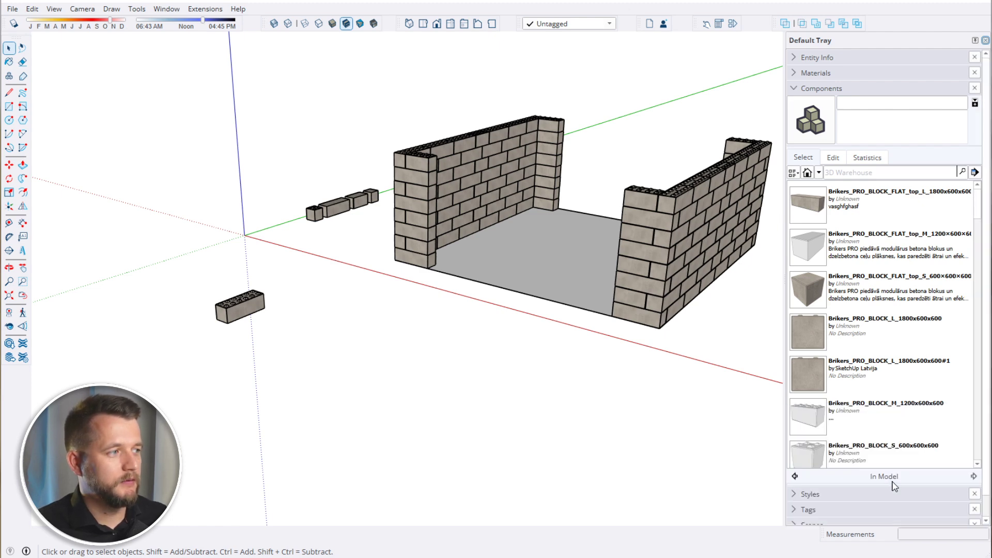
pyautogui.click(807, 173)
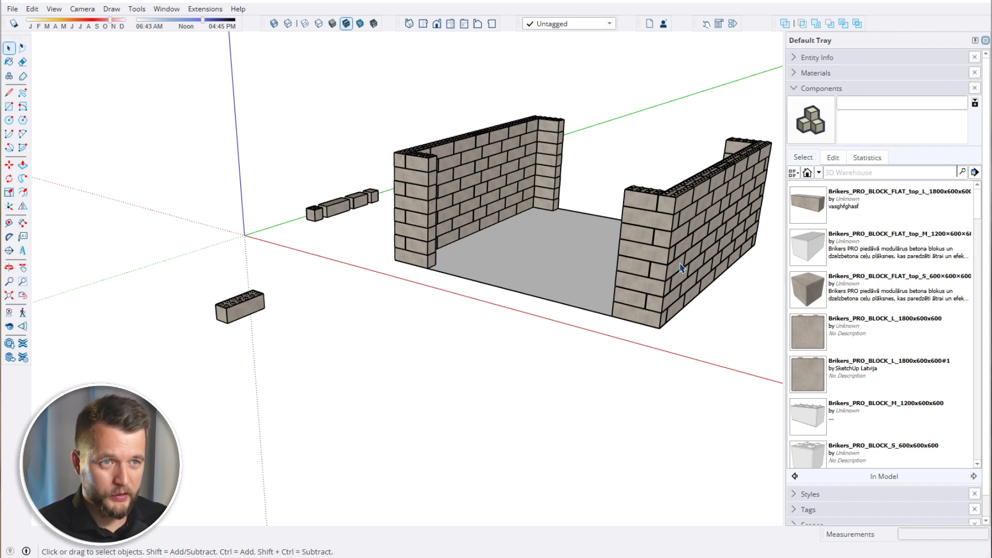
pyautogui.click(818, 172)
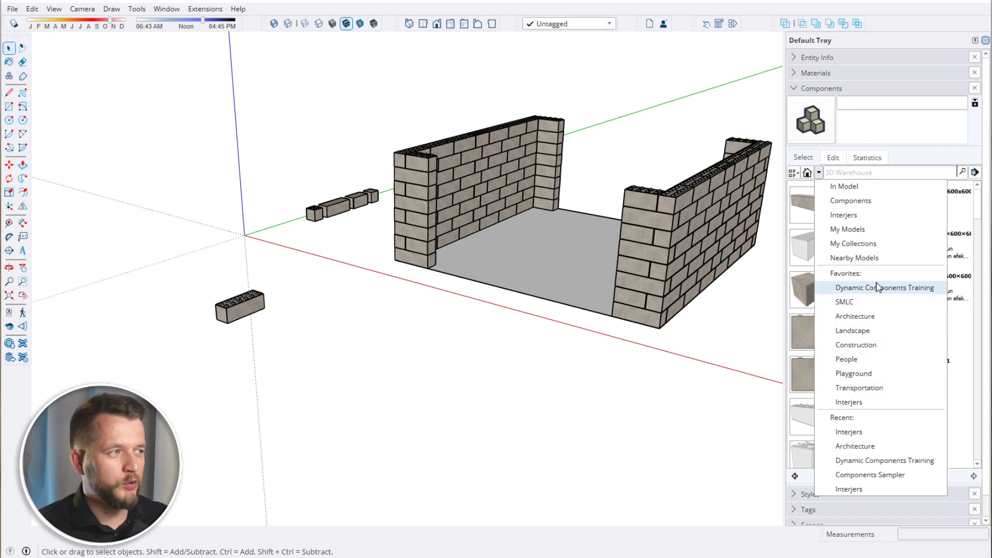
pyautogui.click(882, 251)
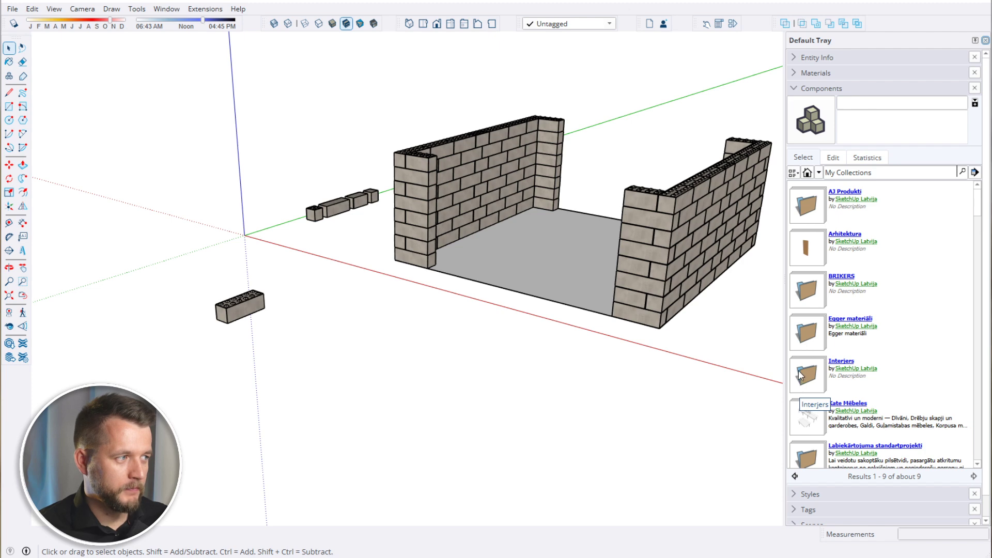
pyautogui.click(809, 245)
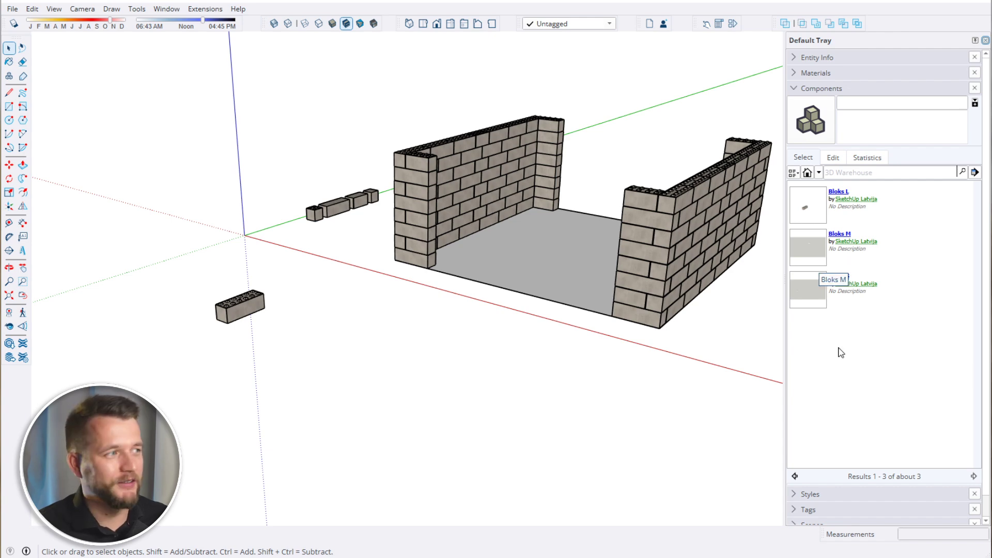
# Place the Bloks S model from the Arhitektura collection on the ground beside the L block near the origin
pyautogui.click(810, 287)
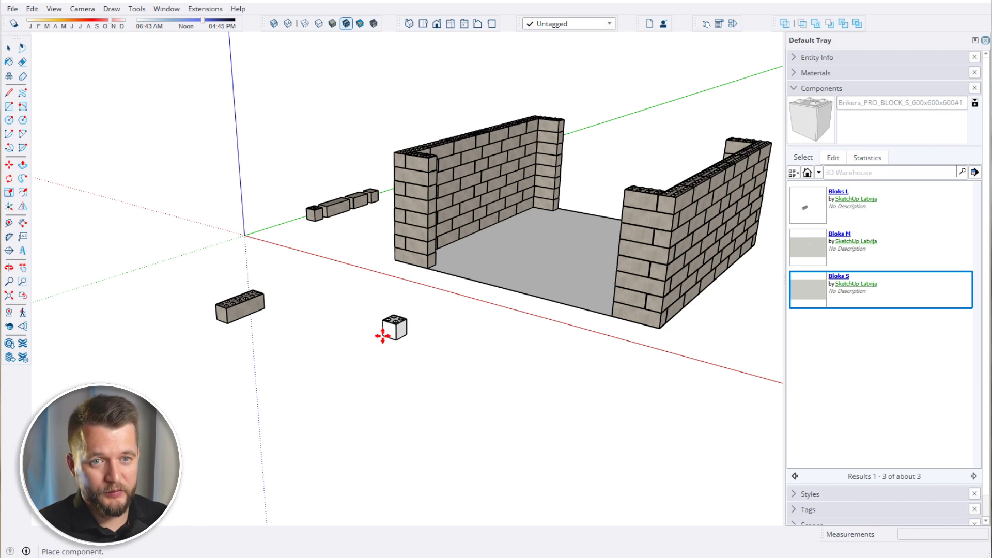
pyautogui.click(320, 314)
pyautogui.press('space')
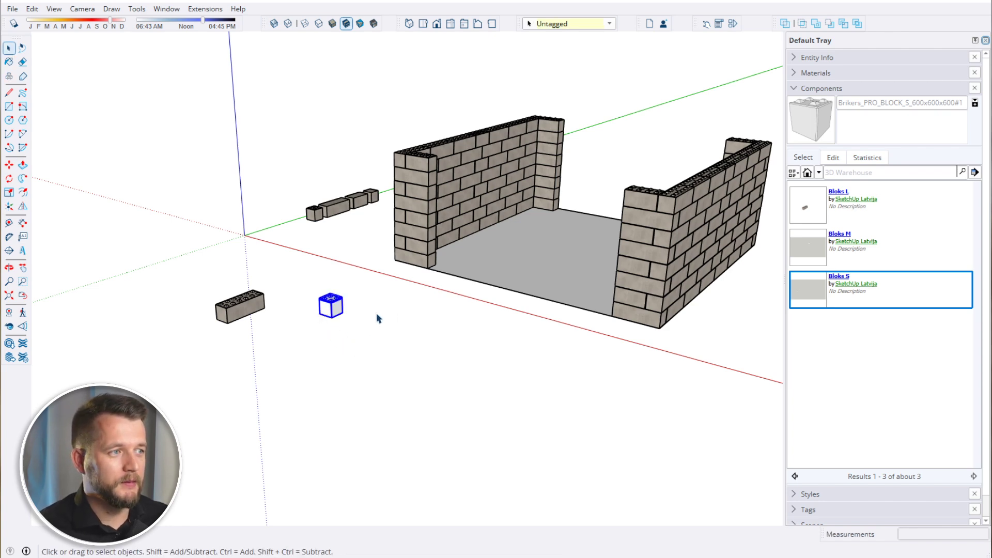
# Delete the newly placed S block from the model
pyautogui.click(466, 368)
pyautogui.scroll(-3, 467, 367)
pyautogui.click(376, 323)
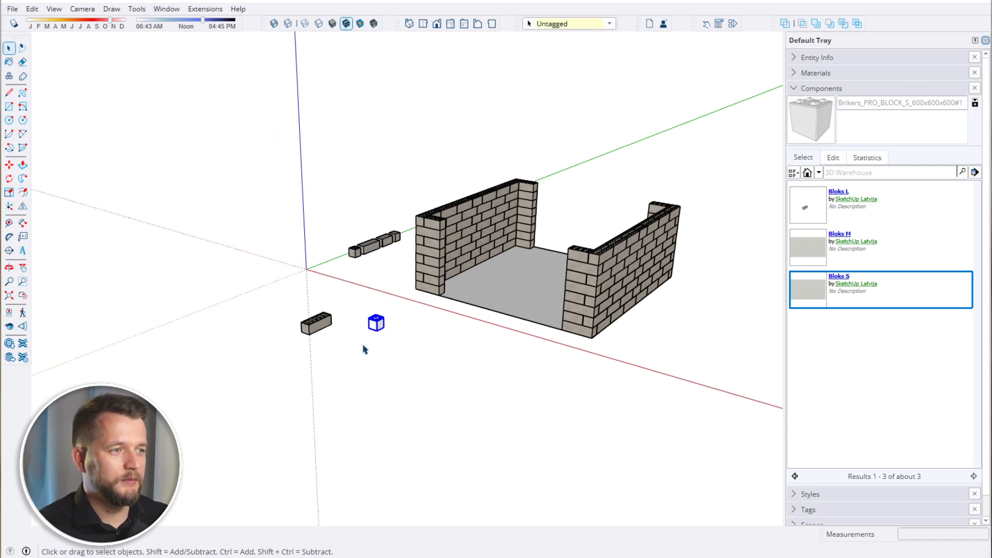
pyautogui.press('Delete')
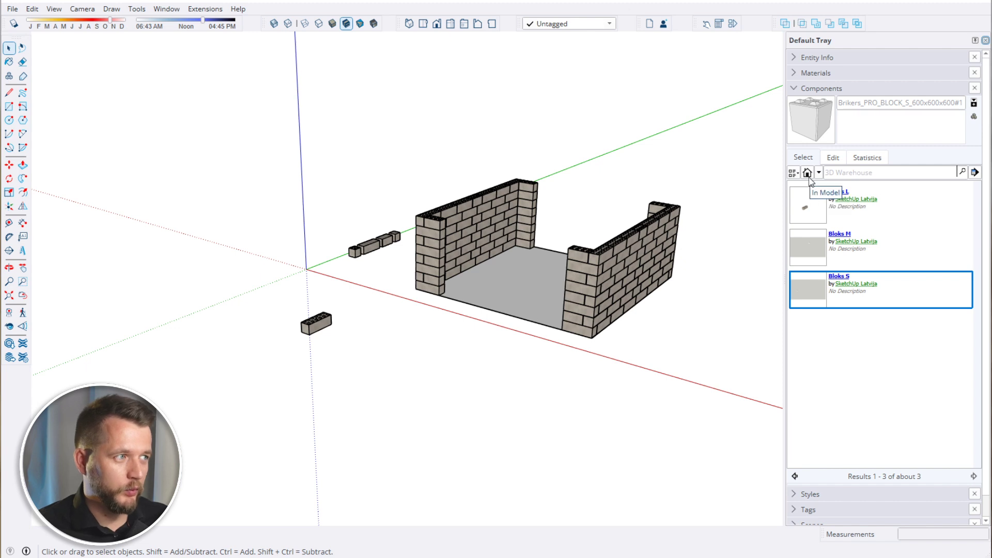
# Delete the separate L block near the origin and purge the unused component definitions from the model
pyautogui.click(808, 178)
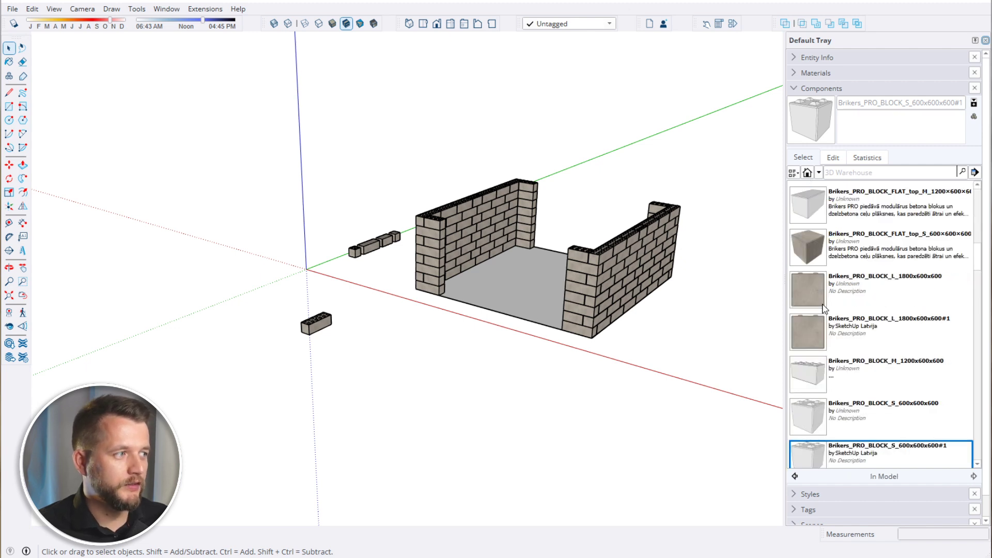
pyautogui.moveTo(349, 315); pyautogui.dragTo(279, 347)
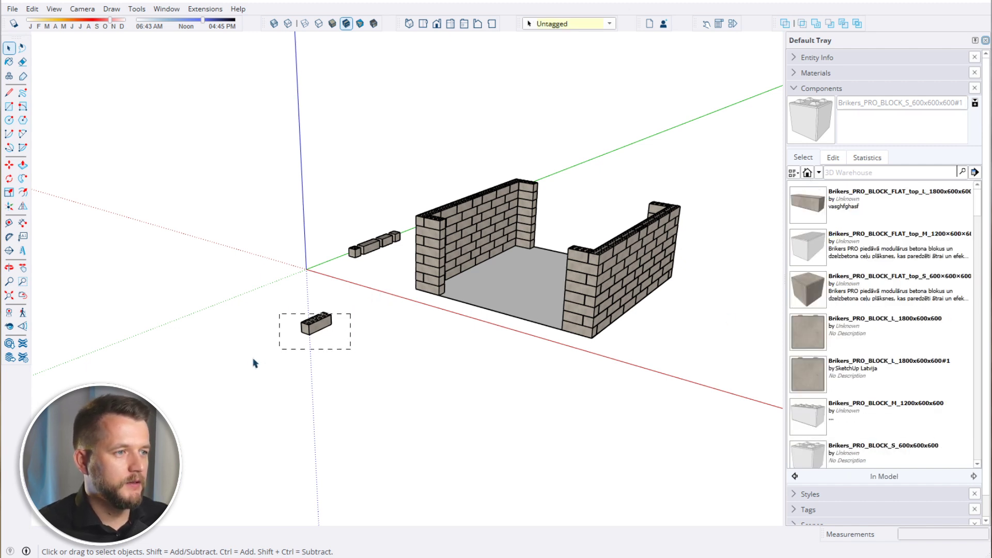
pyautogui.moveTo(340, 364); pyautogui.dragTo(393, 364, button='middle')
pyautogui.press('Delete')
pyautogui.click(974, 172)
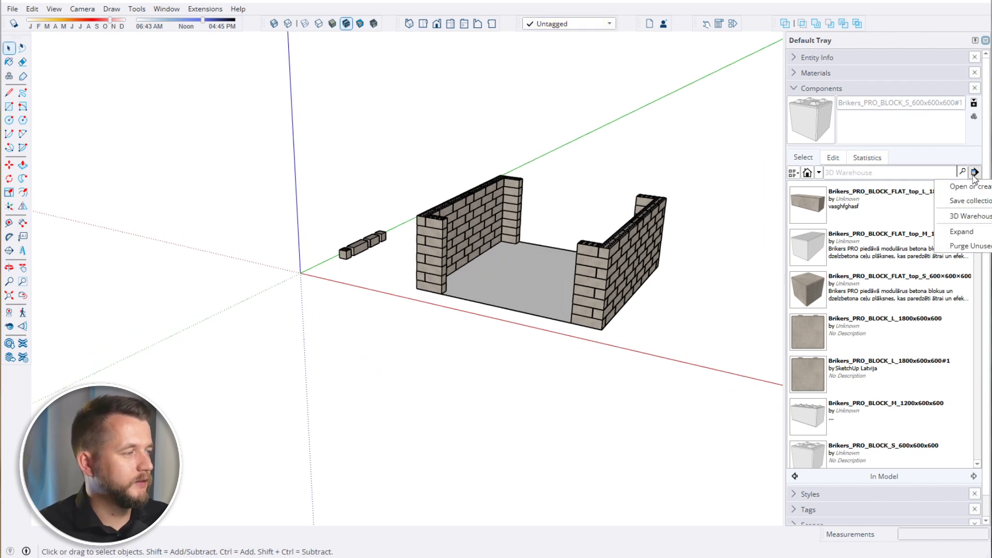
pyautogui.click(967, 248)
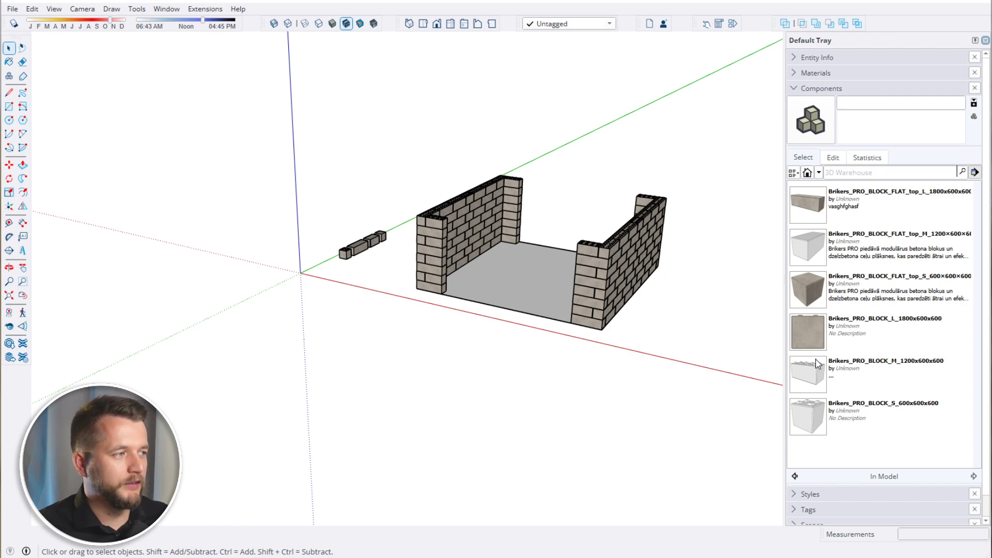
# Create a folder named Bloki inside the SketchUp 2025 Components folder and open it as a local component collection
pyautogui.moveTo(574, 344); pyautogui.dragTo(562, 364, button='middle')
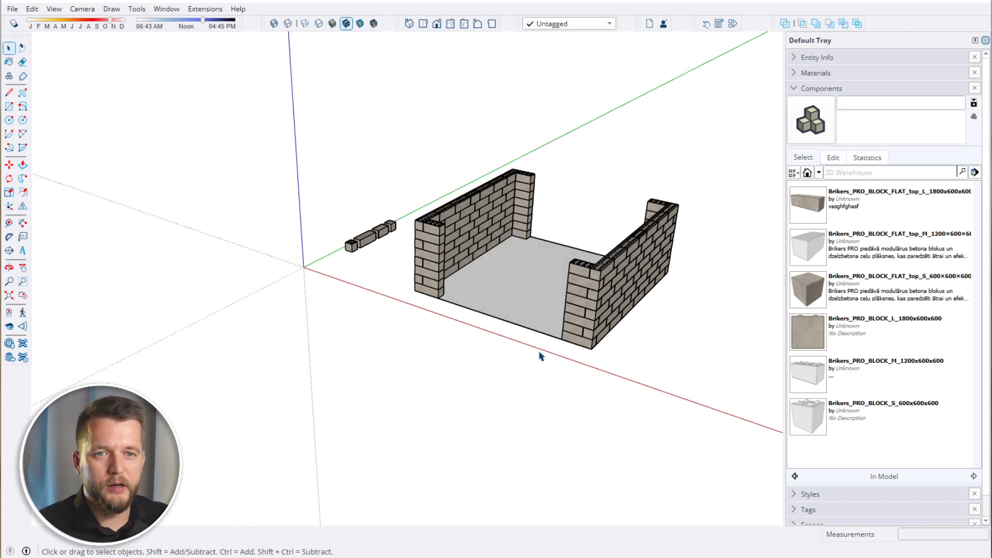
pyautogui.click(974, 173)
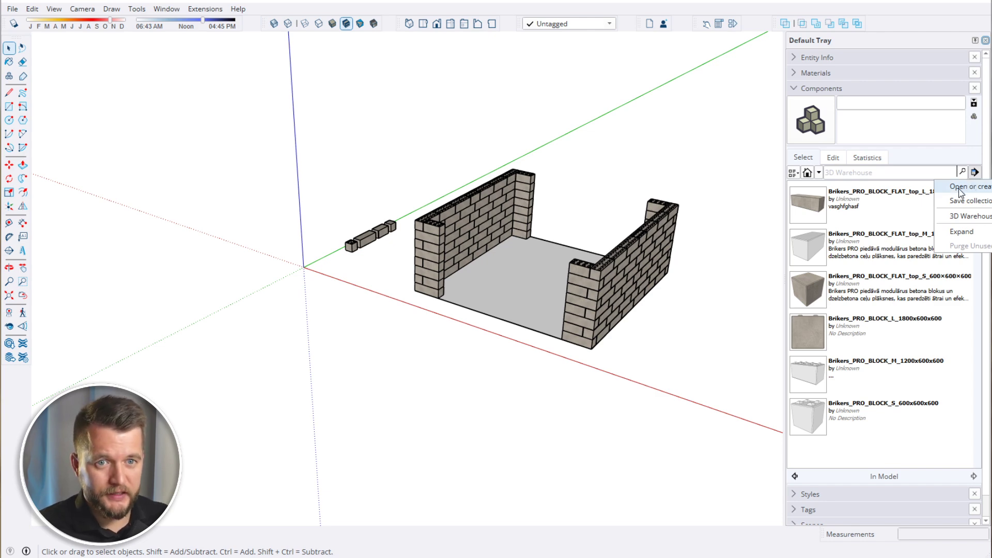
pyautogui.click(960, 187)
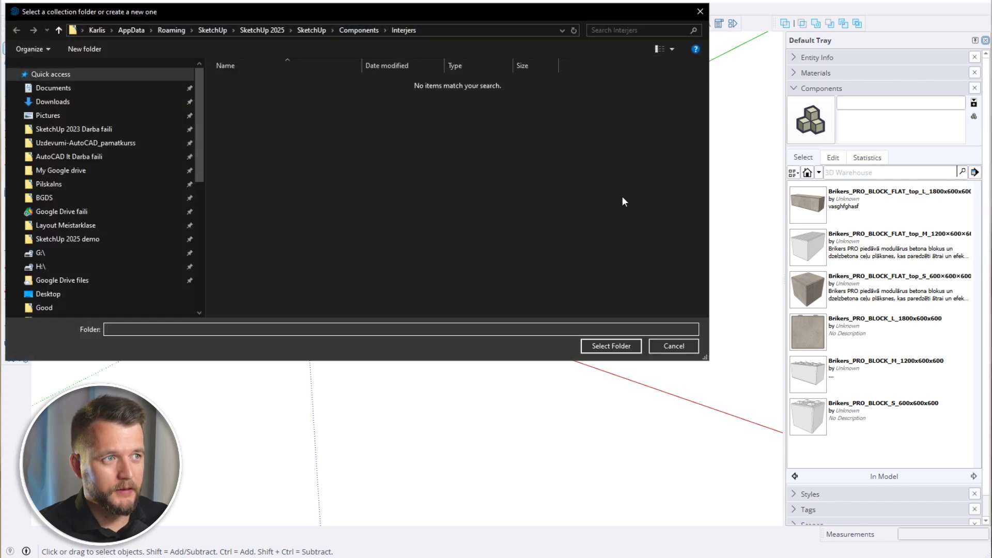
pyautogui.click(357, 29)
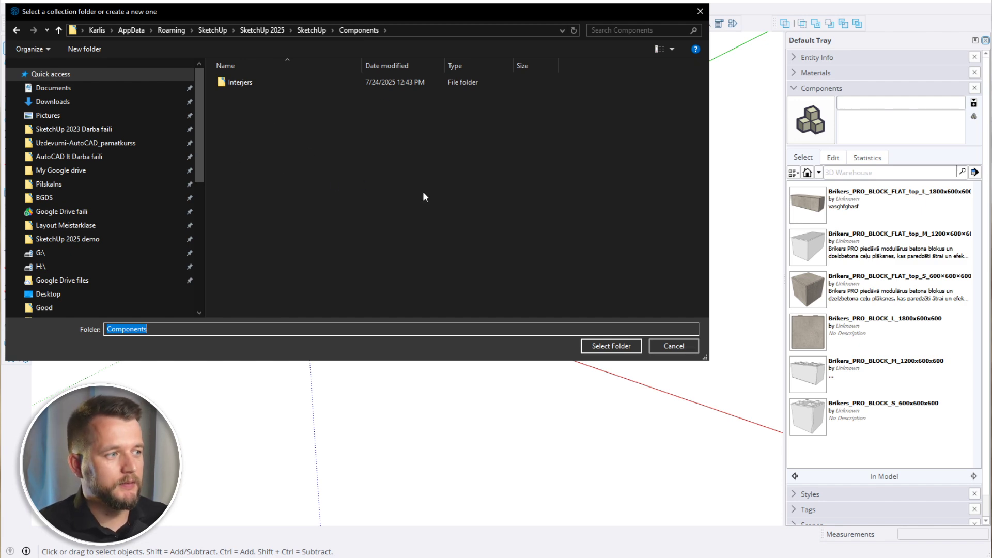
pyautogui.rightClick(371, 174)
pyautogui.moveTo(463, 309)
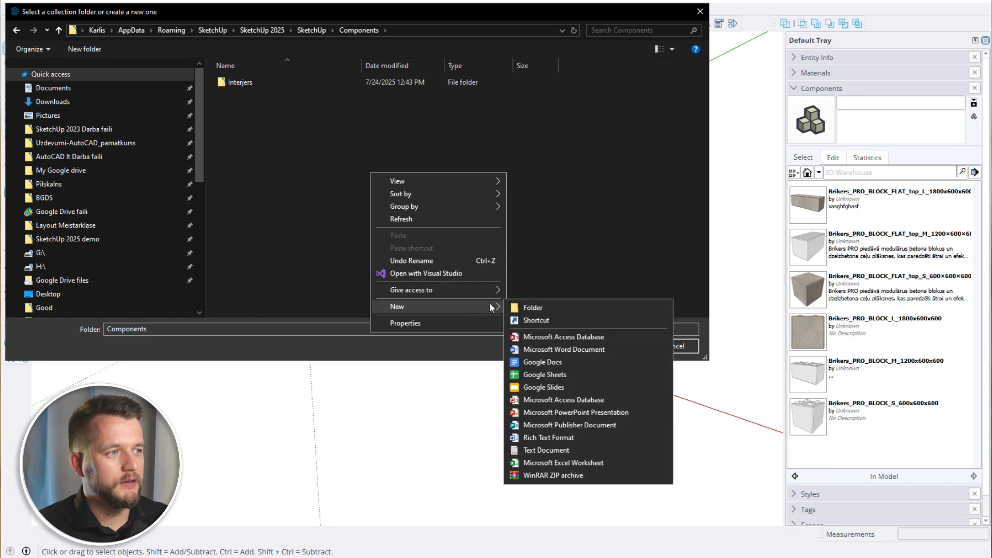
pyautogui.click(538, 306)
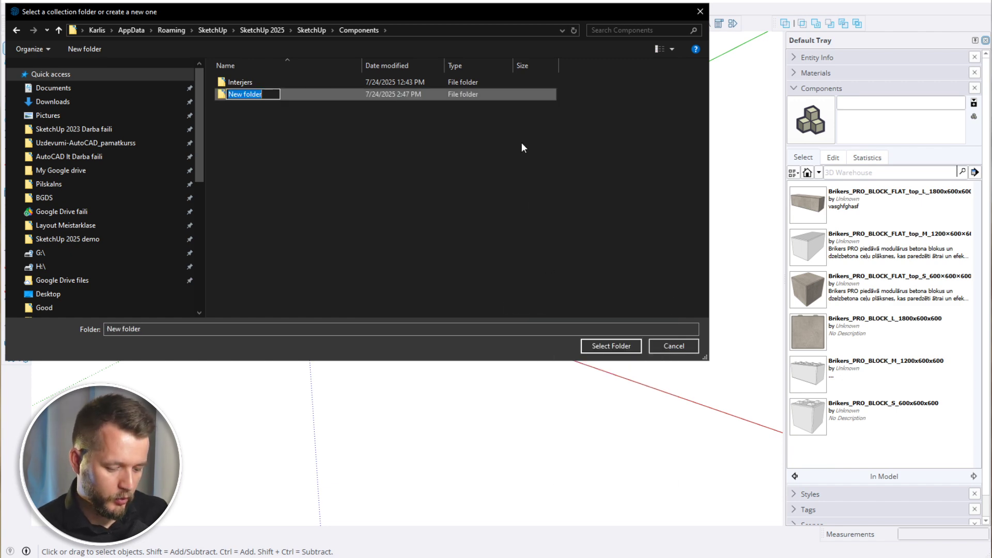
pyautogui.write('Bloki')
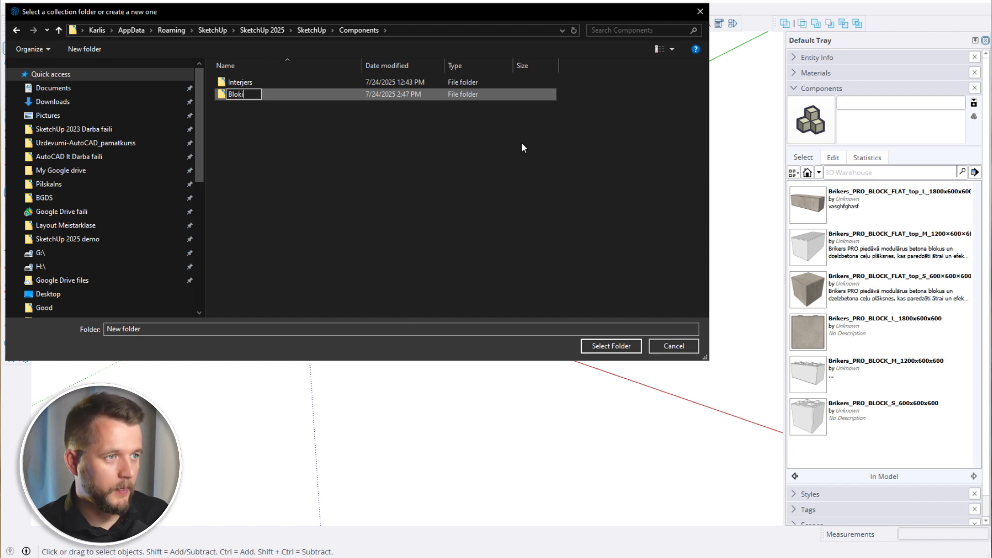
pyautogui.press('Return')
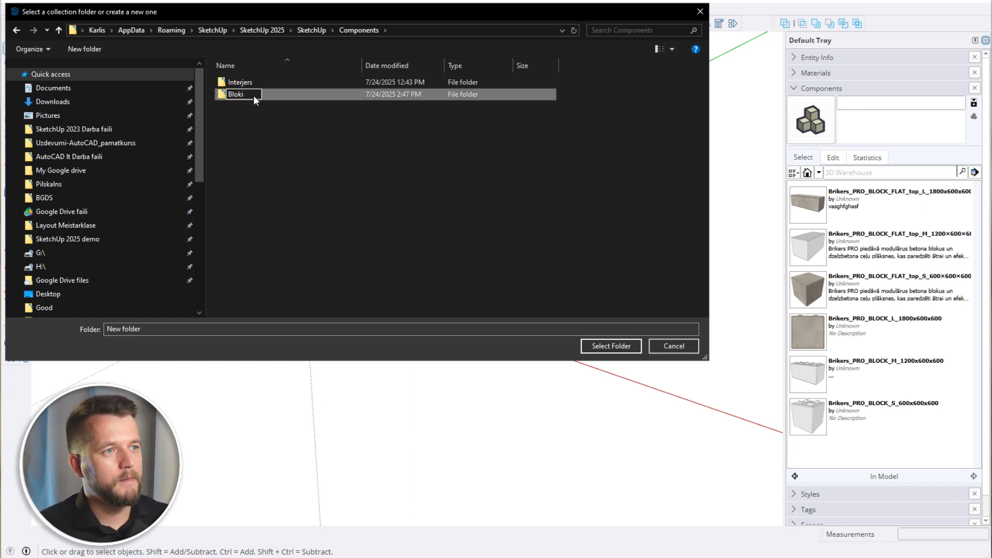
pyautogui.doubleClick(270, 80)
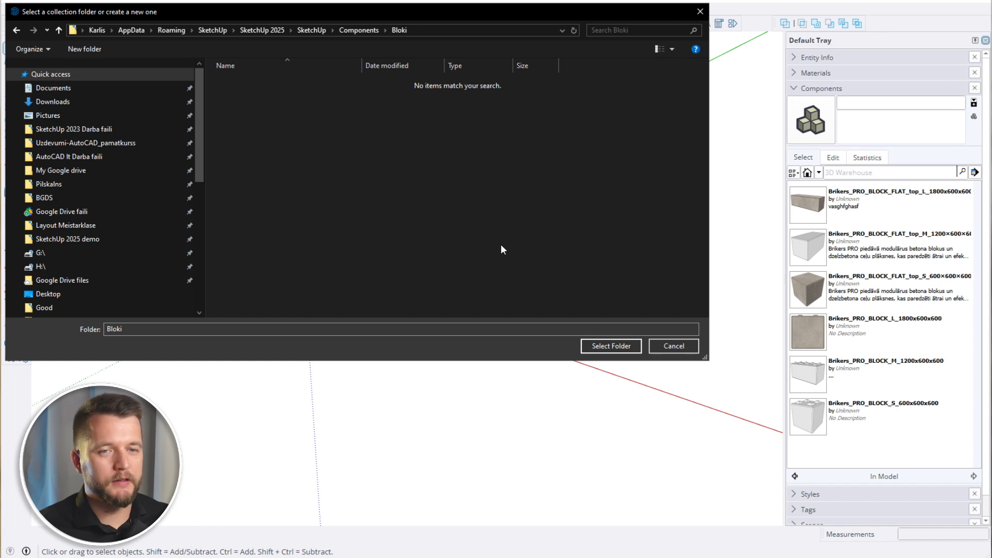
pyautogui.click(592, 347)
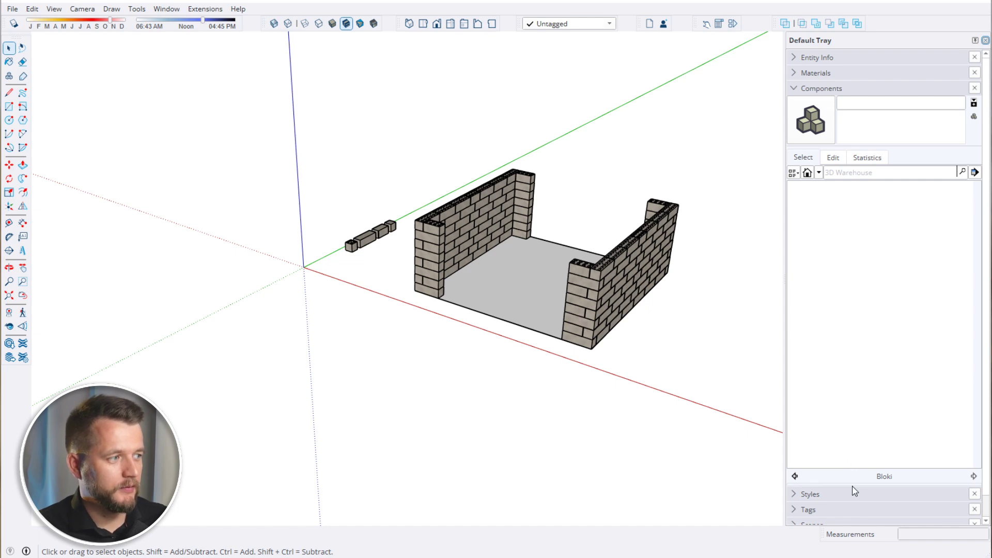
# Show a secondary component selection pane listing the In Model components below the Bloki collection, resizing the lists to fit both
pyautogui.moveTo(850, 486); pyautogui.dragTo(851, 295)
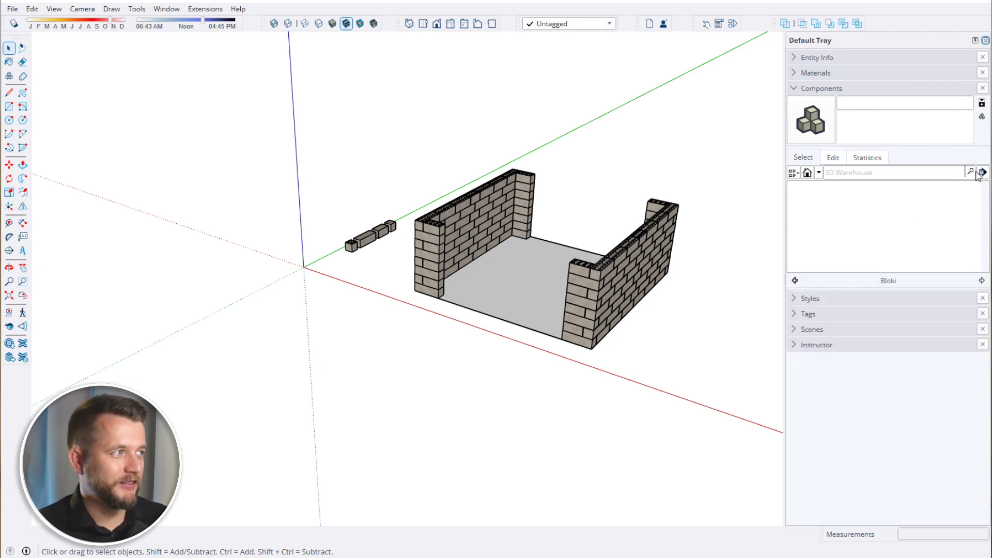
pyautogui.click(981, 104)
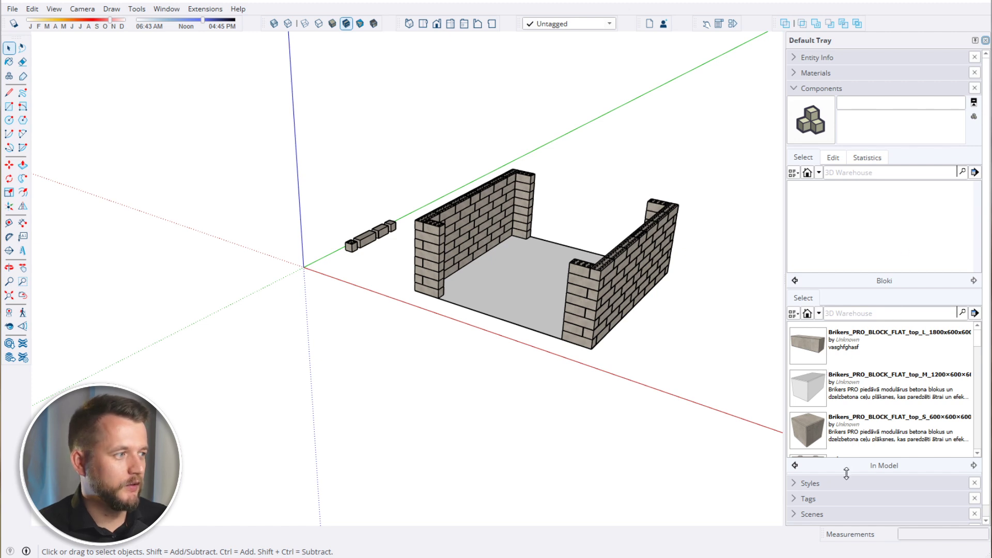
pyautogui.moveTo(849, 473); pyautogui.dragTo(850, 505)
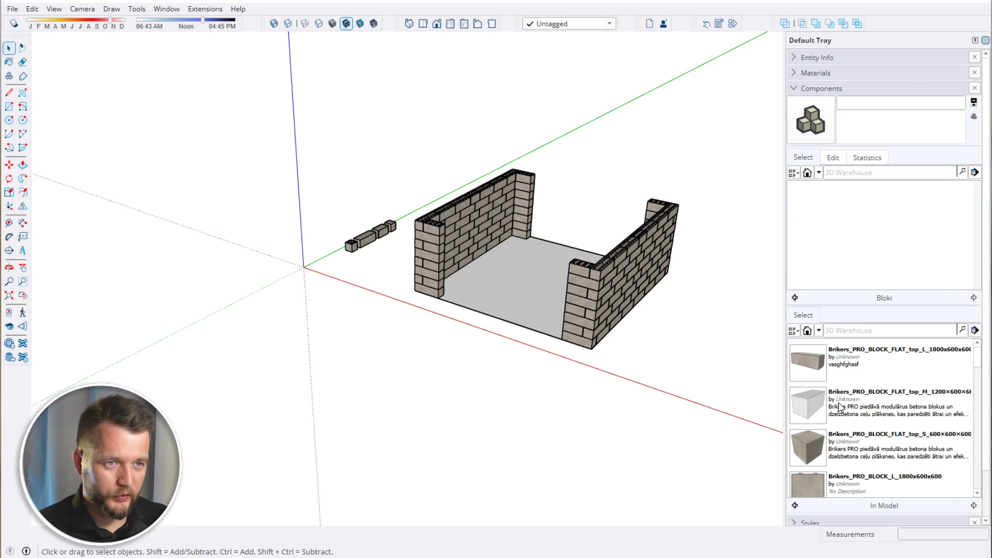
# Switch the component view to List and copy Brikers_PRO_BLOCK_FLAT_top_L_1800x600x600 and Brikers_PRO_BLOCK_L_1800x600x600 from In Model into the Bloki collection
pyautogui.click(794, 331)
pyautogui.click(809, 387)
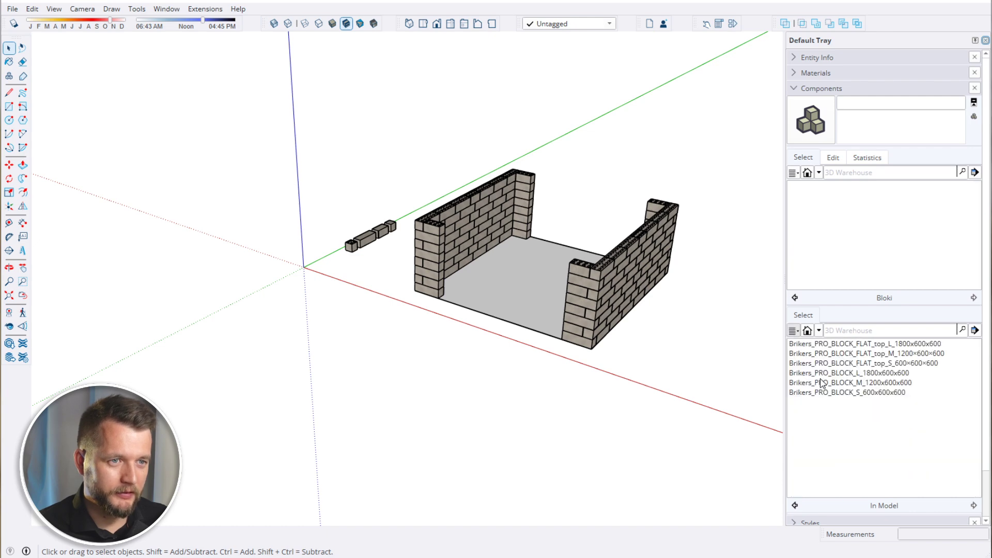
pyautogui.moveTo(892, 434); pyautogui.dragTo(846, 350)
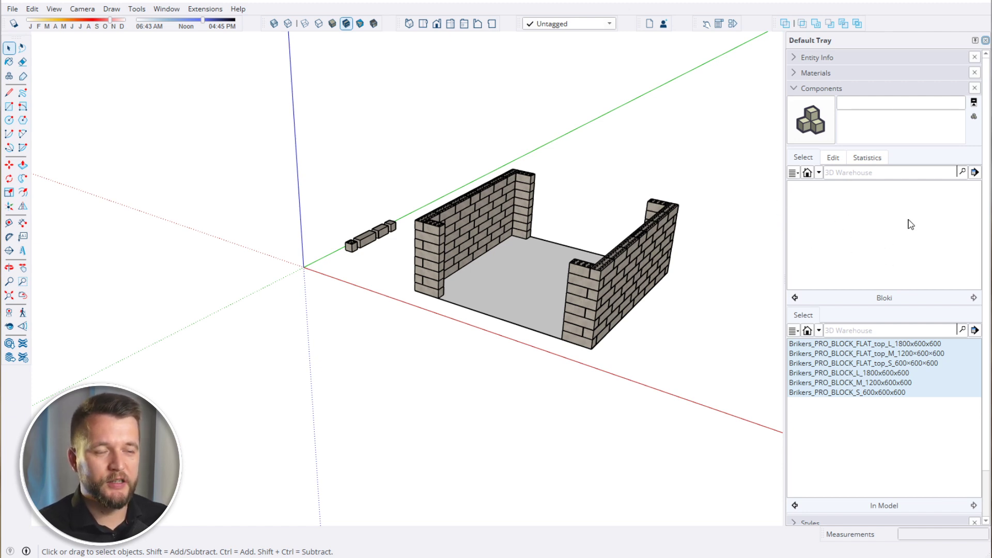
pyautogui.click(837, 345)
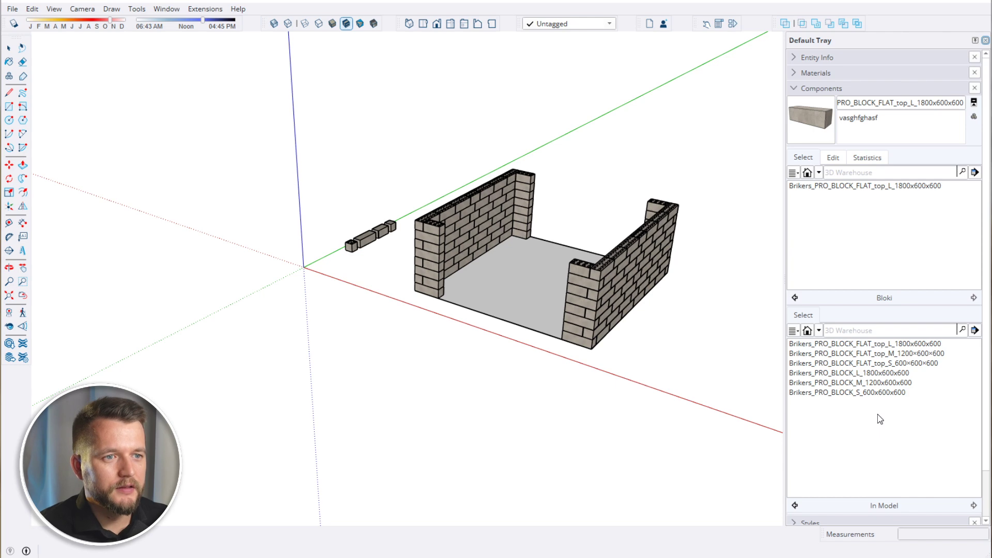
pyautogui.moveTo(878, 416); pyautogui.dragTo(860, 245)
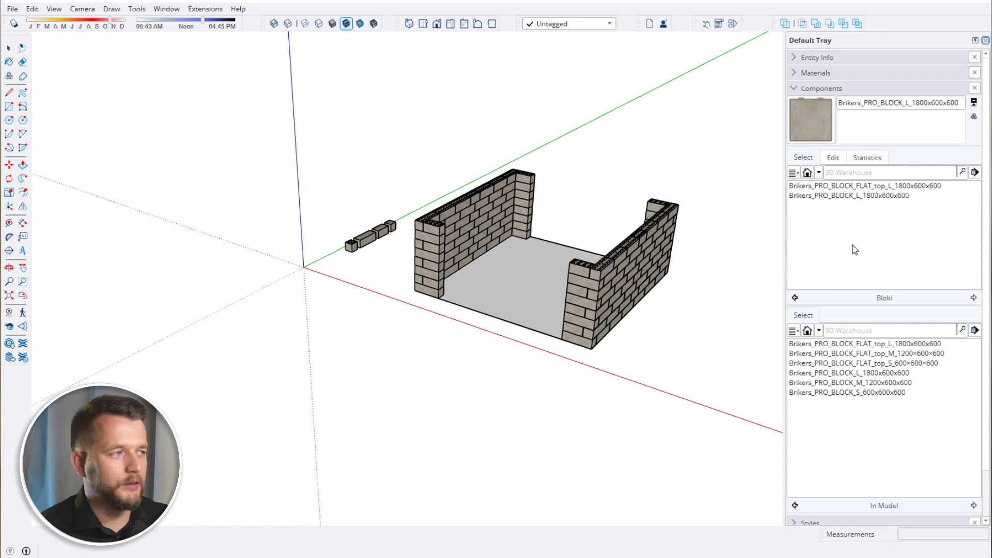
# Return the component view to Details and copy Brikers_PRO_BLOCK_FLAT_top_M_1200×600×600 and Brikers_PRO_BLOCK_FLAT_top_S_600×600×600 into the Bloki collection
pyautogui.click(793, 330)
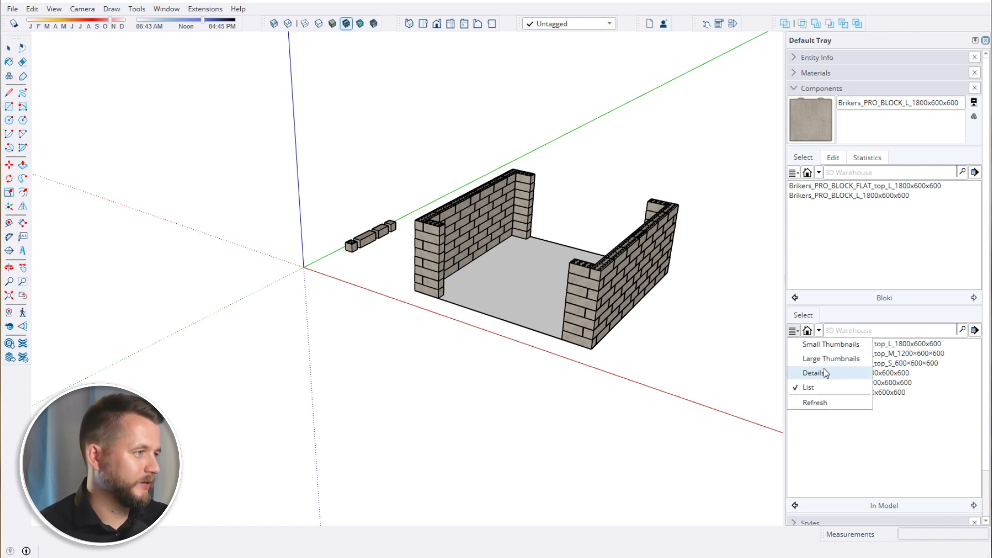
pyautogui.click(823, 374)
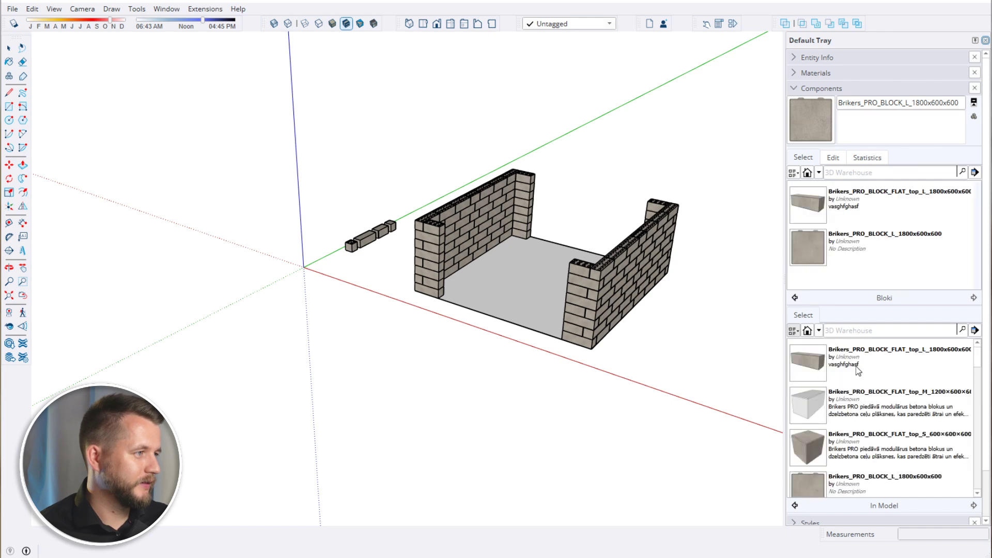
pyautogui.click(857, 370)
pyautogui.click(859, 437)
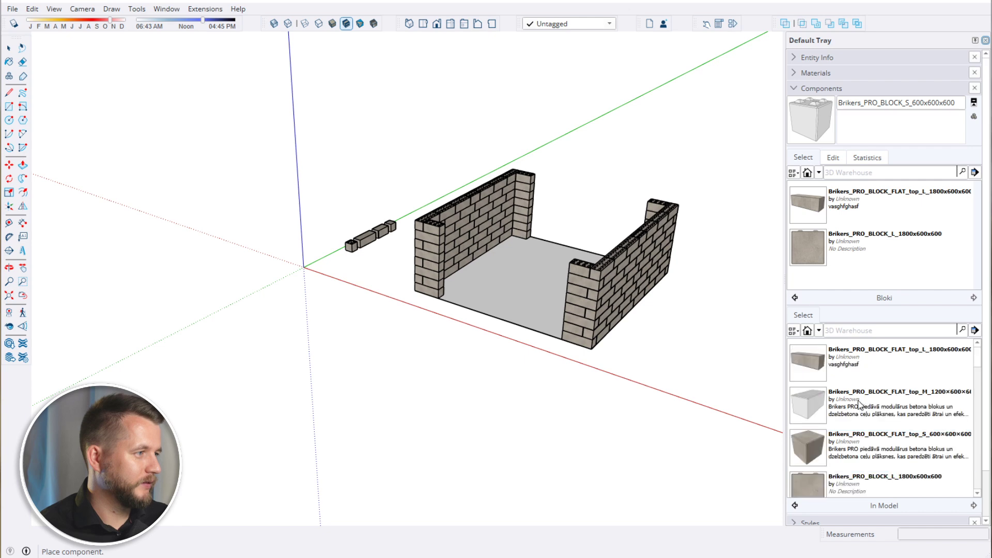
pyautogui.click(820, 364)
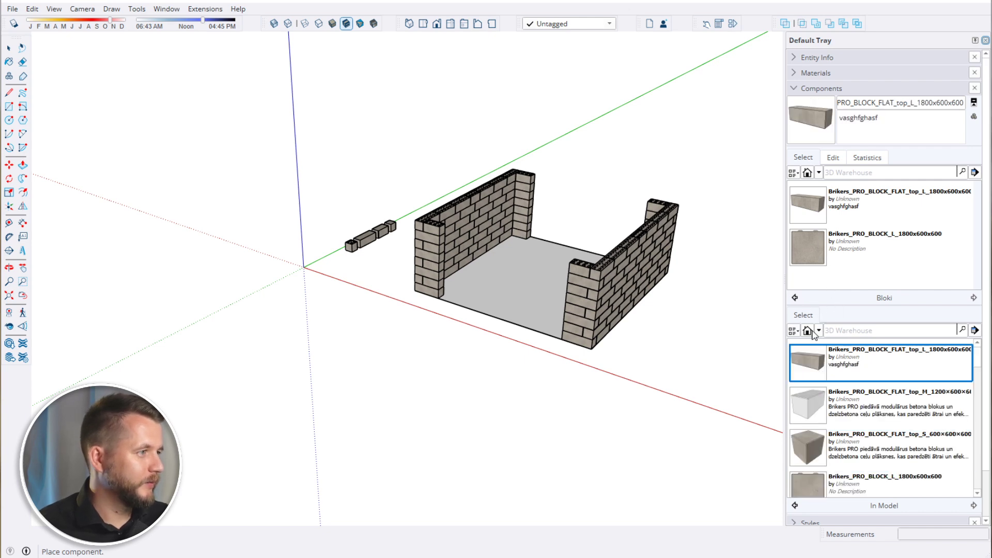
pyautogui.click(820, 420)
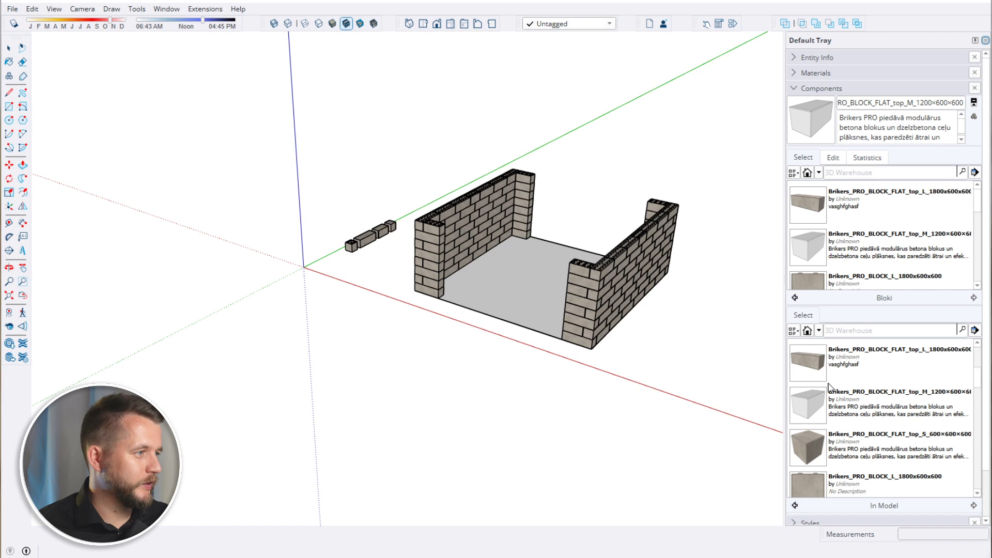
pyautogui.click(805, 454)
pyautogui.scroll(-1, 860, 248)
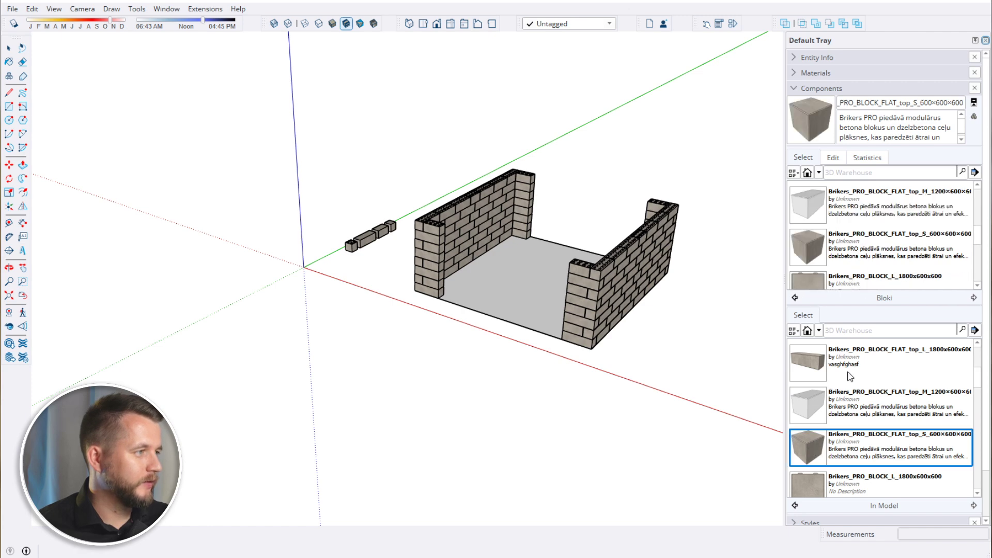
# Copy Brikers_PRO_BLOCK_M_1200x600x600 and Brikers_PRO_BLOCK_S_600x600x600 into the Bloki collection, declining to overwrite any existing file
pyautogui.scroll(-2, 831, 421)
pyautogui.click(817, 448)
pyautogui.scroll(1, 860, 246)
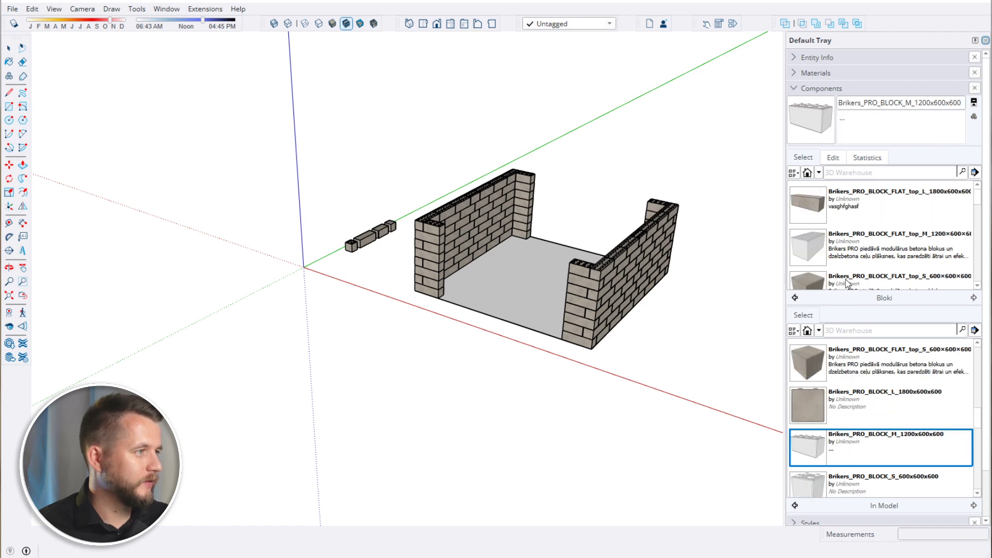
pyautogui.scroll(-2, 848, 432)
pyautogui.click(815, 409)
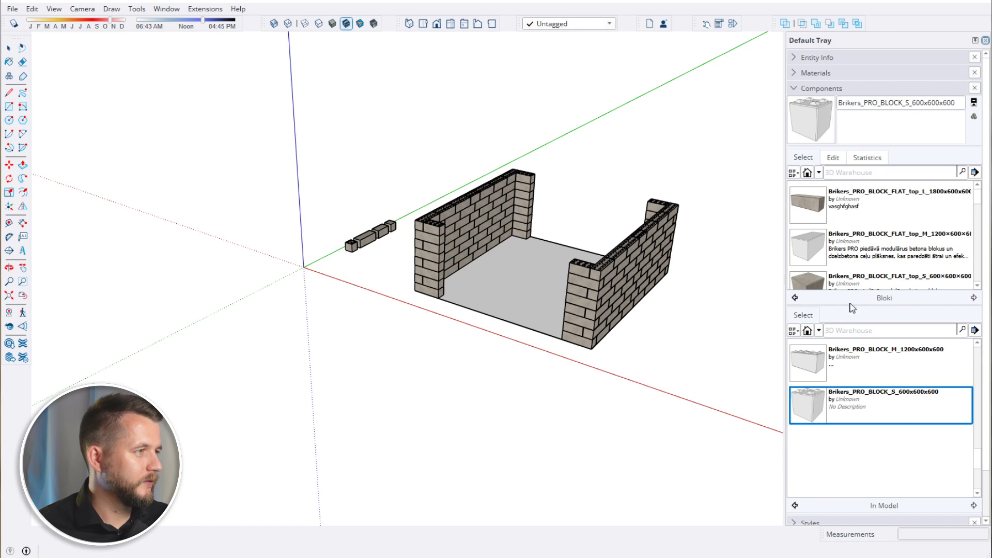
pyautogui.click(816, 370)
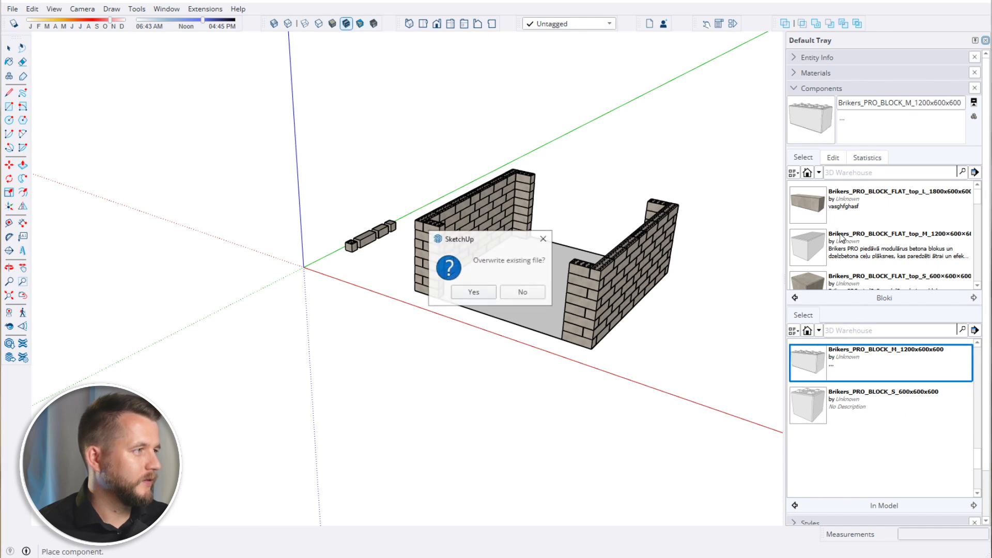
pyautogui.click(519, 292)
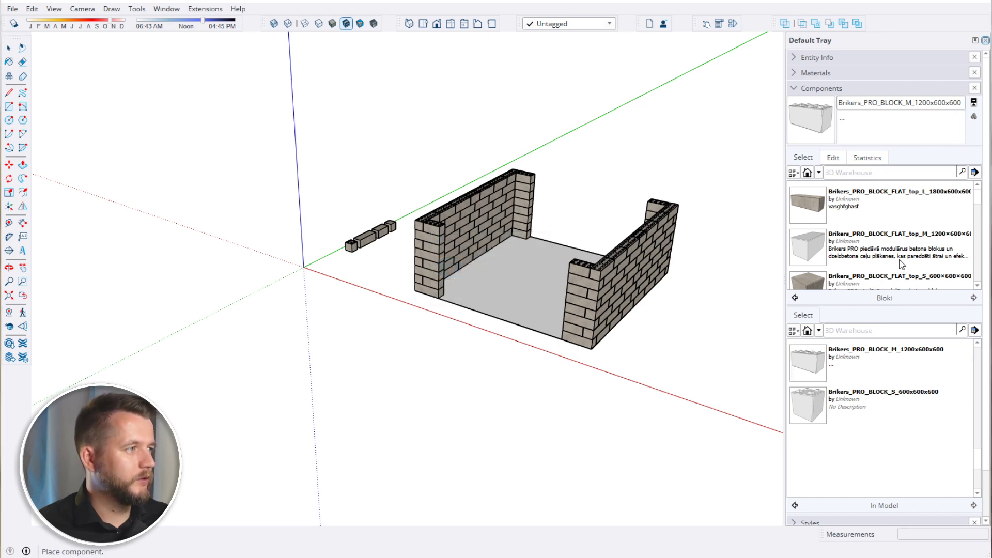
pyautogui.moveTo(693, 278); pyautogui.dragTo(680, 280, button='middle')
pyautogui.press('space')
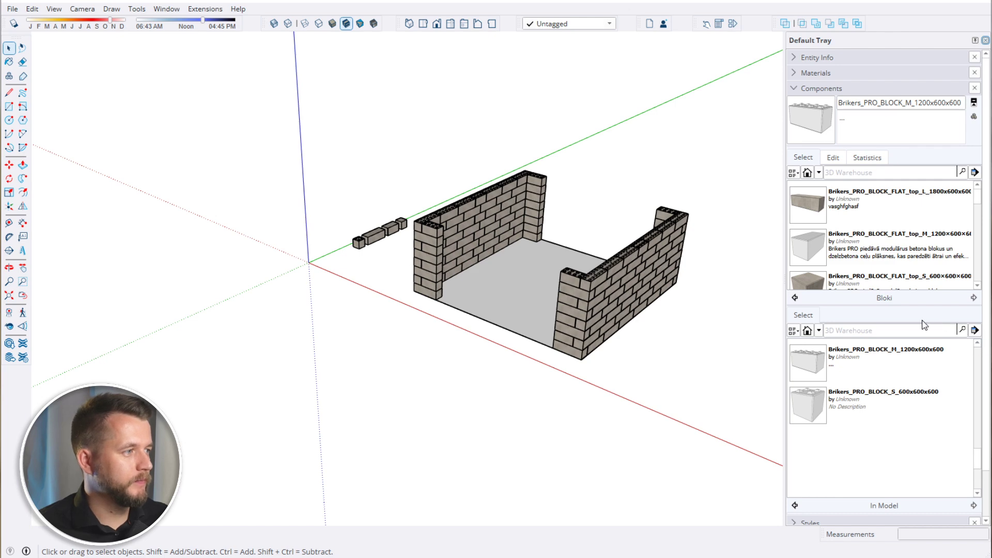
# Hide the secondary selection pane, enlarge the Bloki list, and add the Bloki collection to the favorites
pyautogui.click(974, 102)
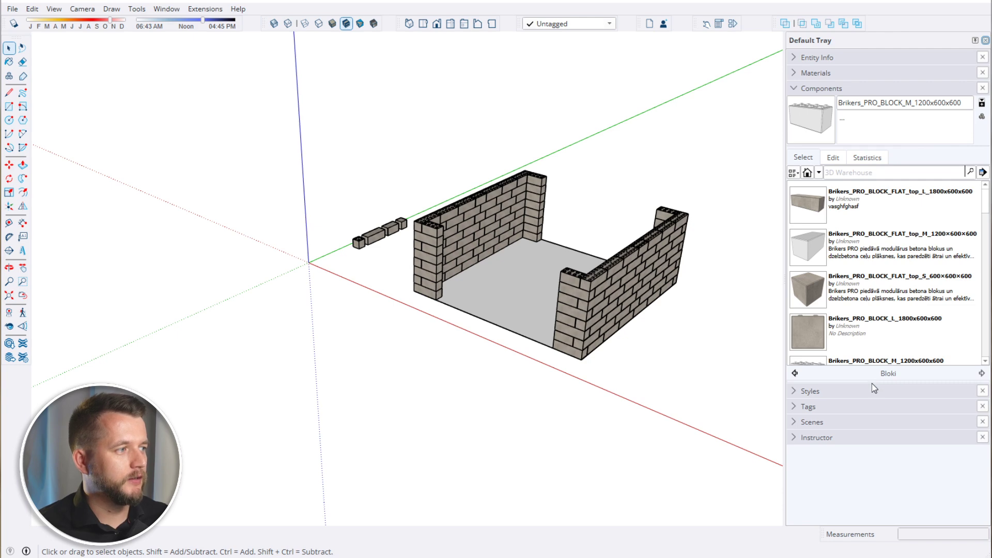
pyautogui.moveTo(874, 381); pyautogui.dragTo(873, 429)
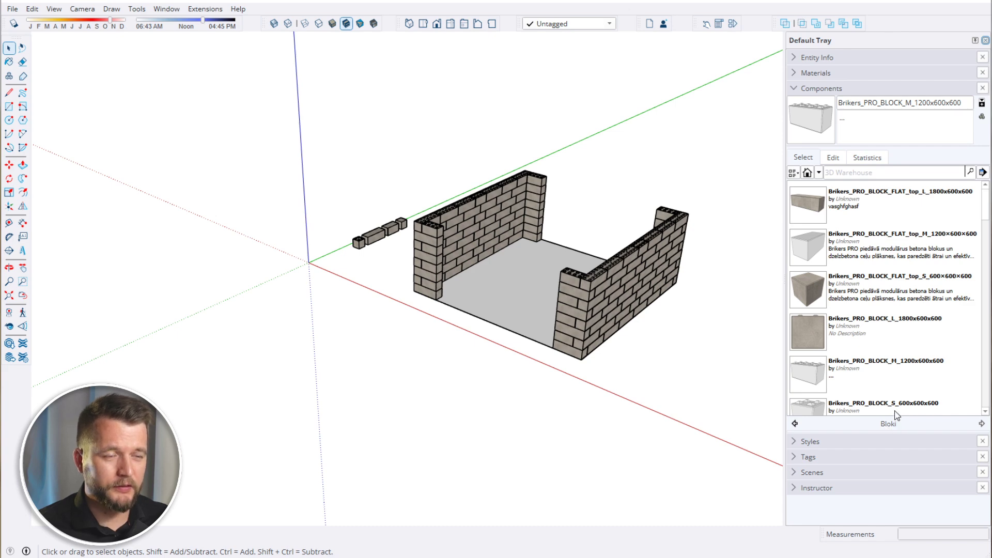
pyautogui.click(983, 173)
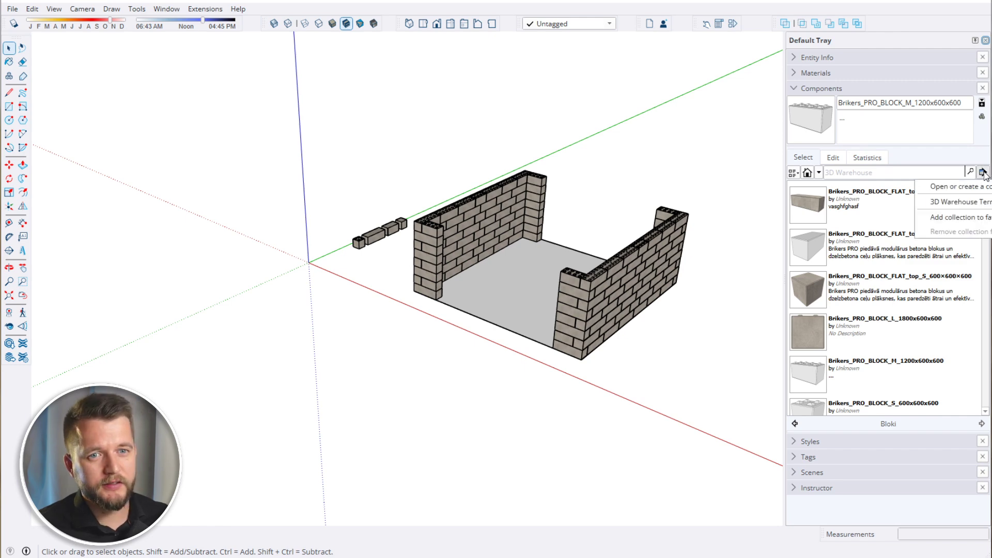
pyautogui.click(933, 221)
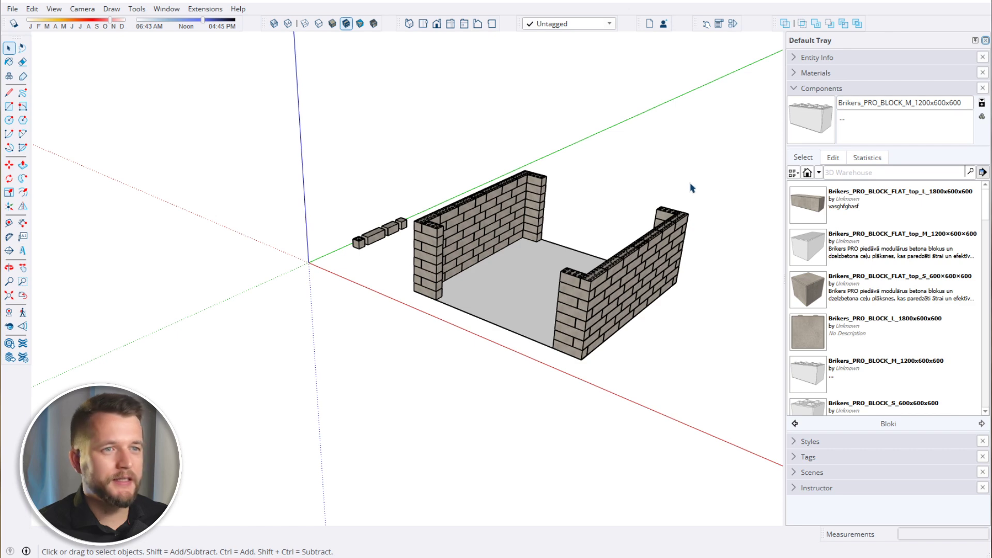
# Open the favorited Bloki collection and place one Brikers_PRO_BLOCK_L_1800x600x600 on the ground in front of the block walls
pyautogui.click(820, 173)
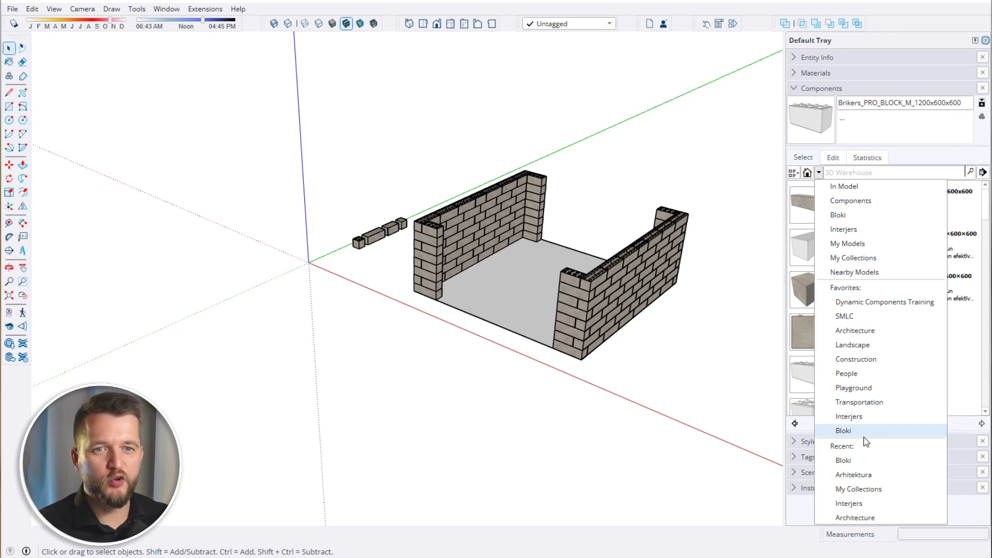
pyautogui.click(843, 430)
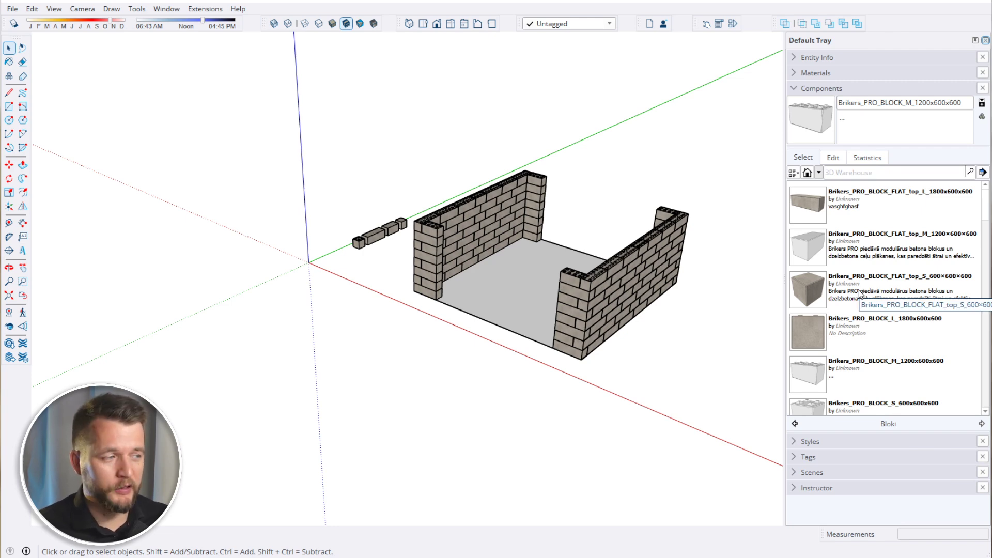
pyautogui.click(801, 345)
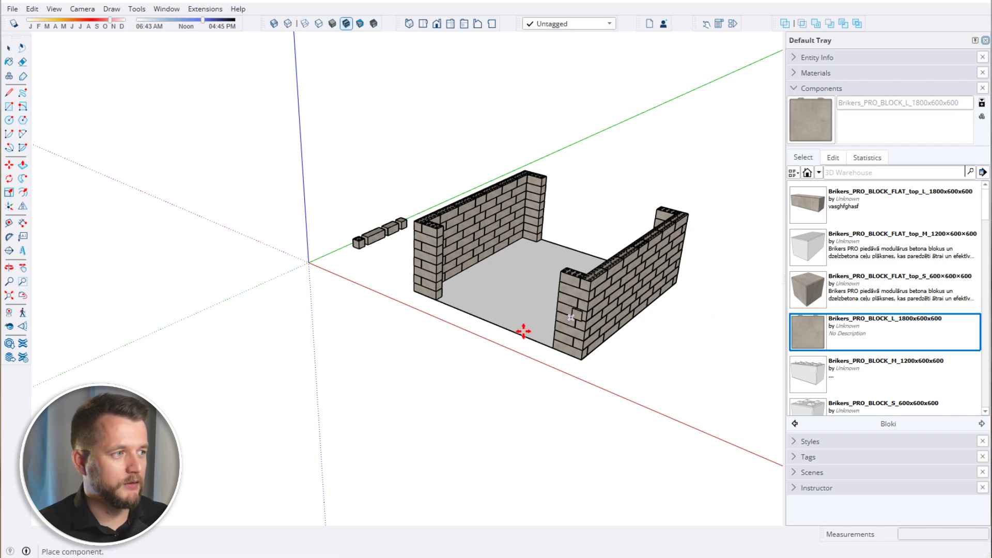
pyautogui.click(413, 356)
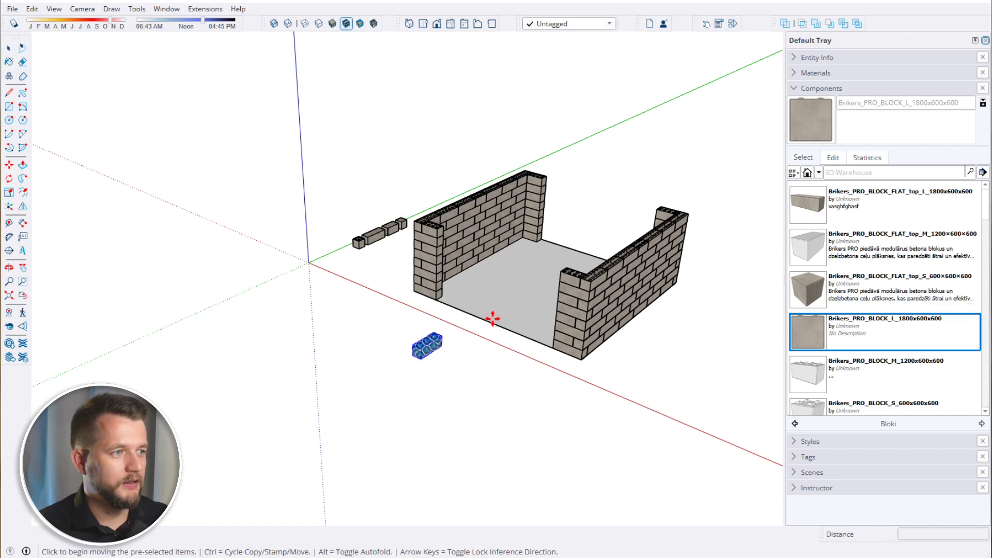
pyautogui.moveTo(542, 374); pyautogui.dragTo(520, 383, button='middle')
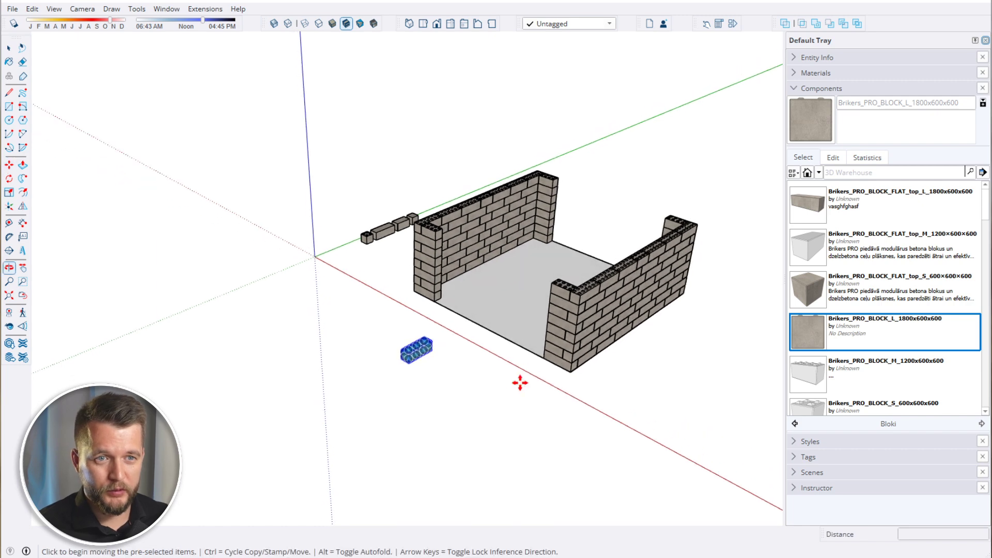
pyautogui.press('space')
pyautogui.click(477, 398)
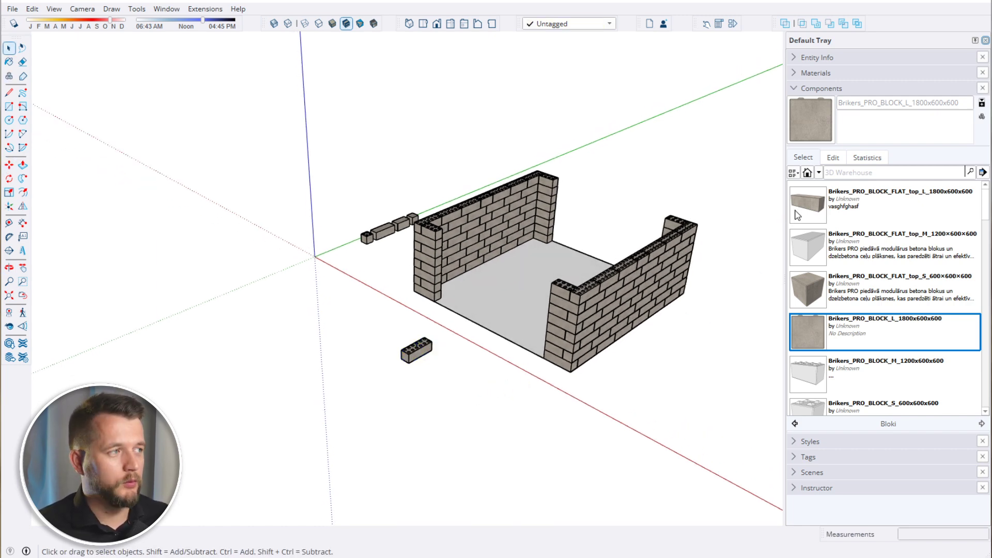
# Remove the Dynamic Components Training and SMLC collections from the component favorites
pyautogui.click(819, 172)
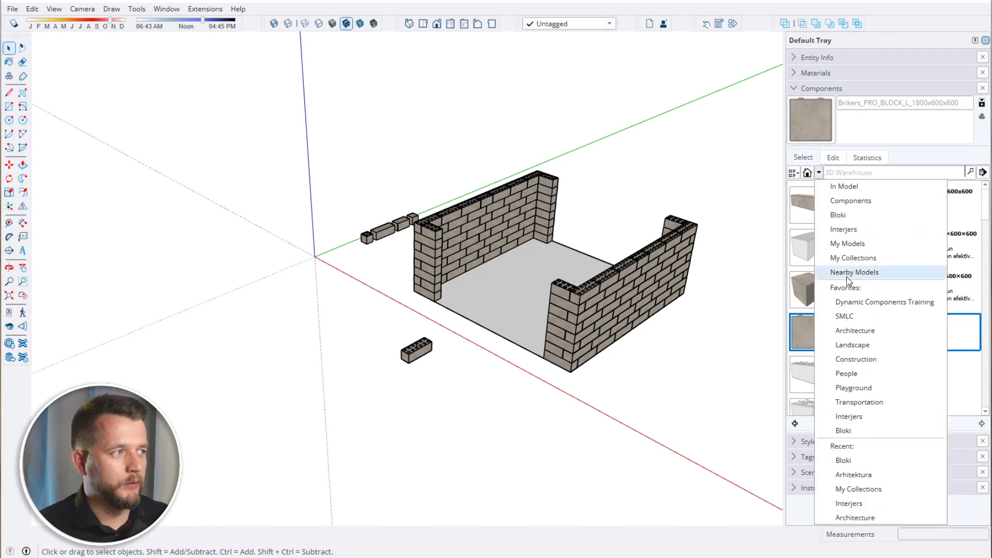
pyautogui.click(864, 305)
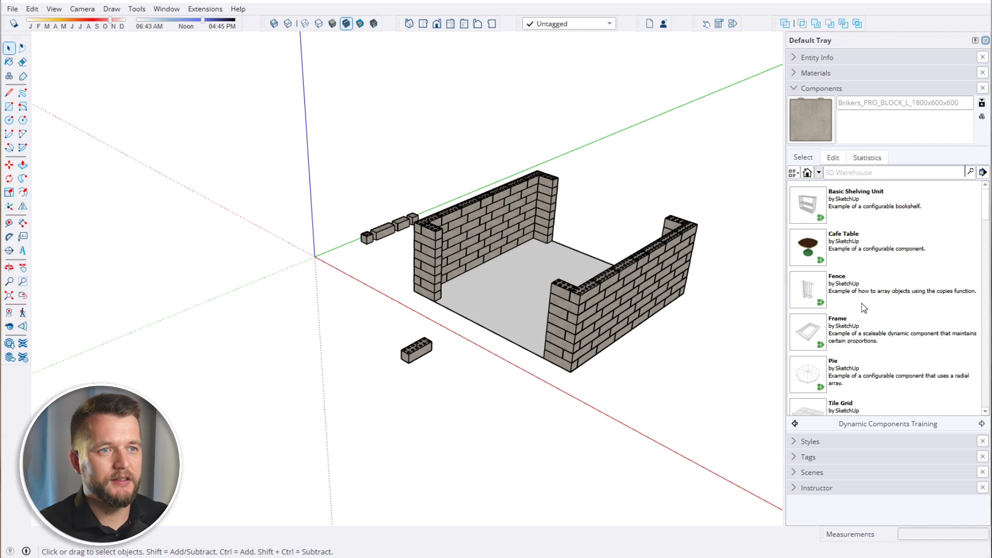
pyautogui.click(981, 173)
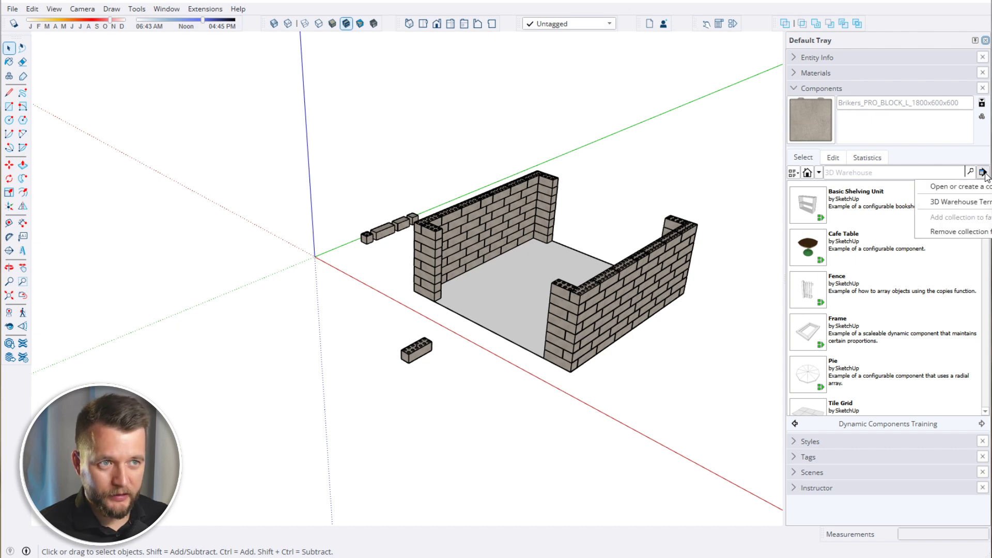
pyautogui.click(939, 233)
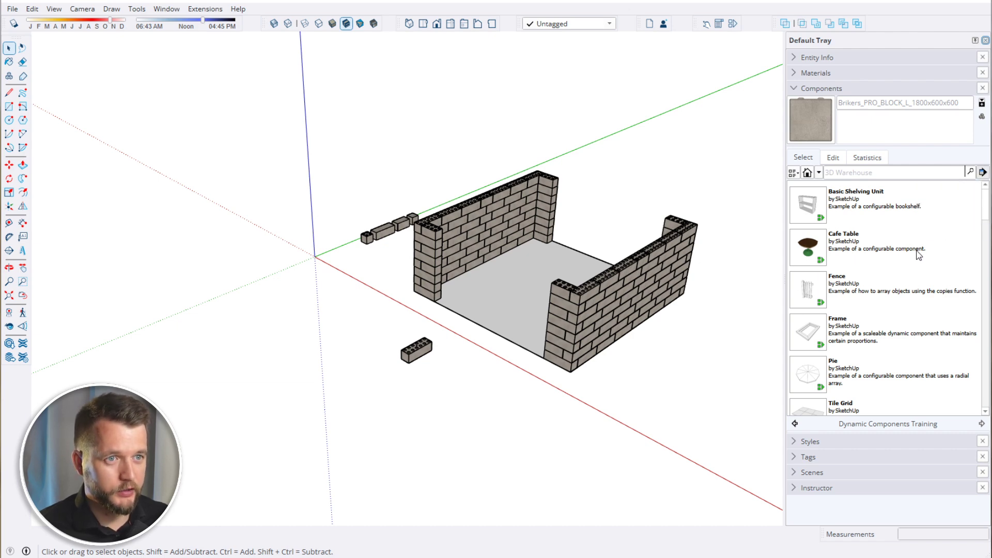
pyautogui.click(819, 173)
pyautogui.click(869, 304)
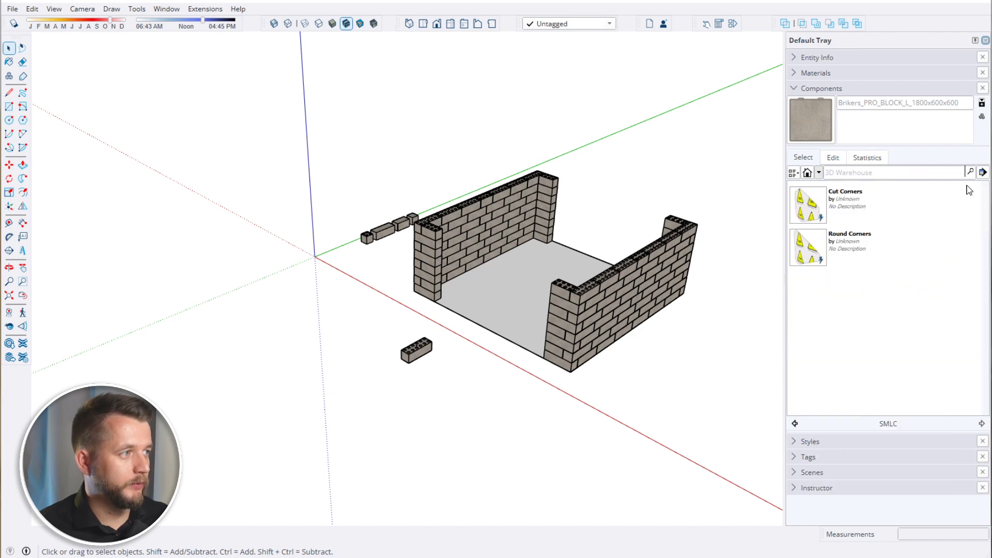
pyautogui.click(983, 173)
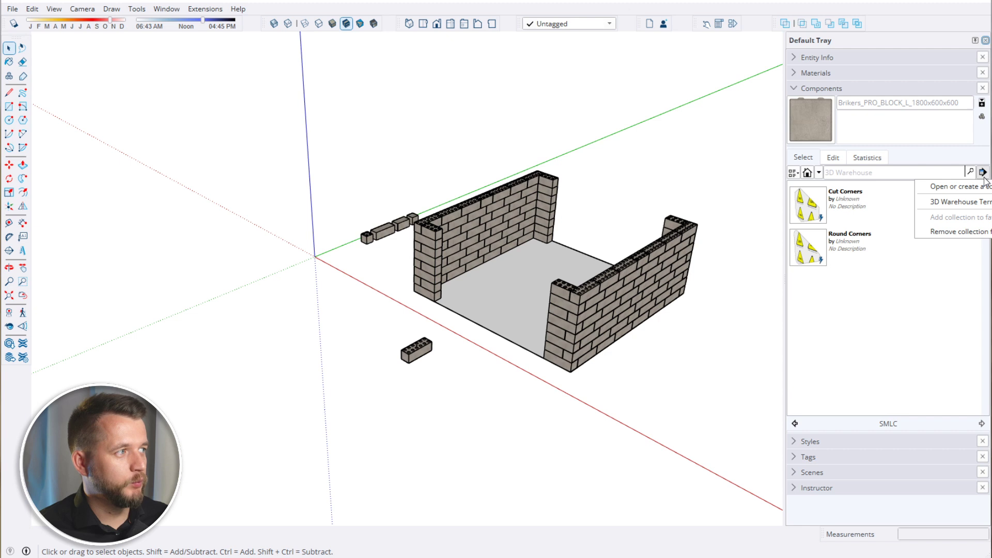
pyautogui.click(956, 231)
# View the favorited Interjers collection and return to the favorited Bloki collection
pyautogui.click(819, 174)
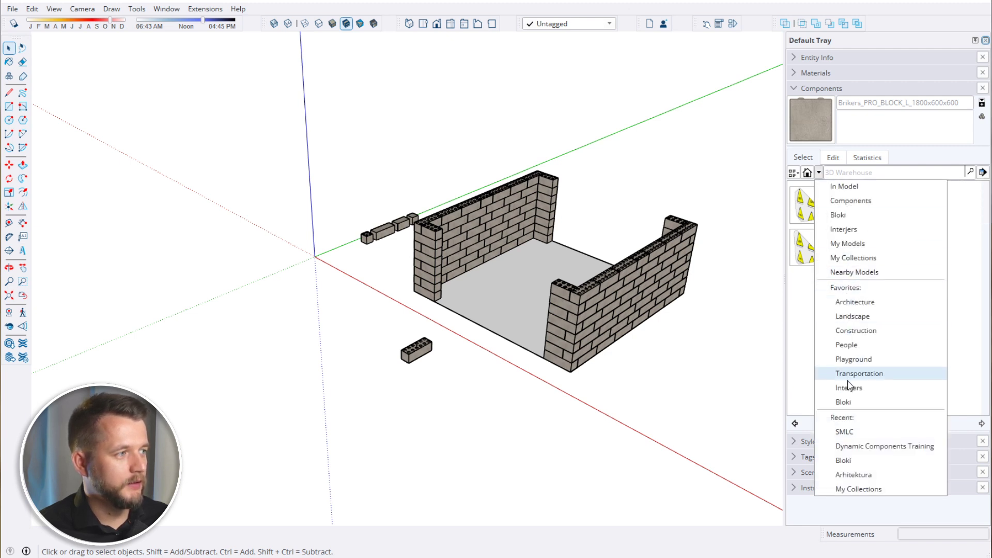
pyautogui.click(858, 402)
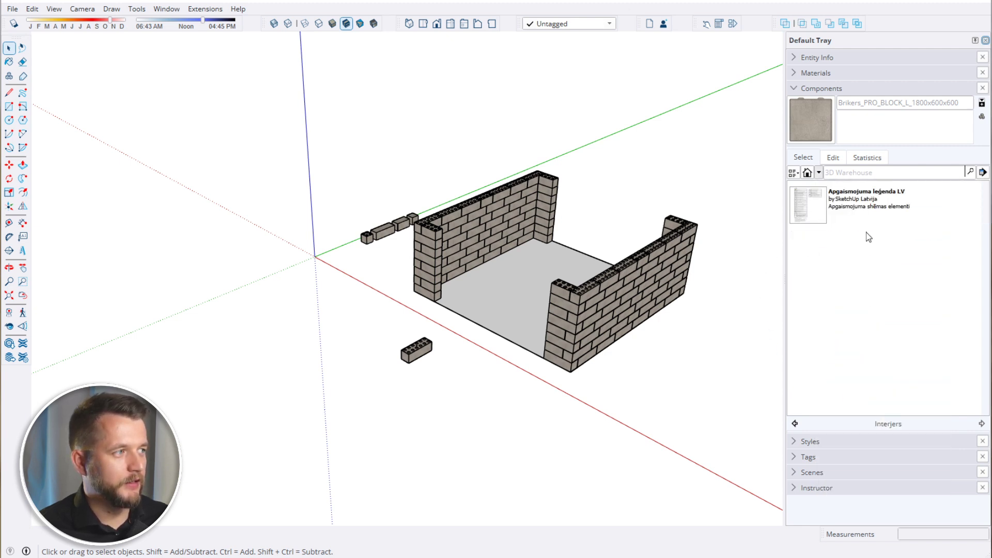
pyautogui.click(819, 173)
pyautogui.click(845, 401)
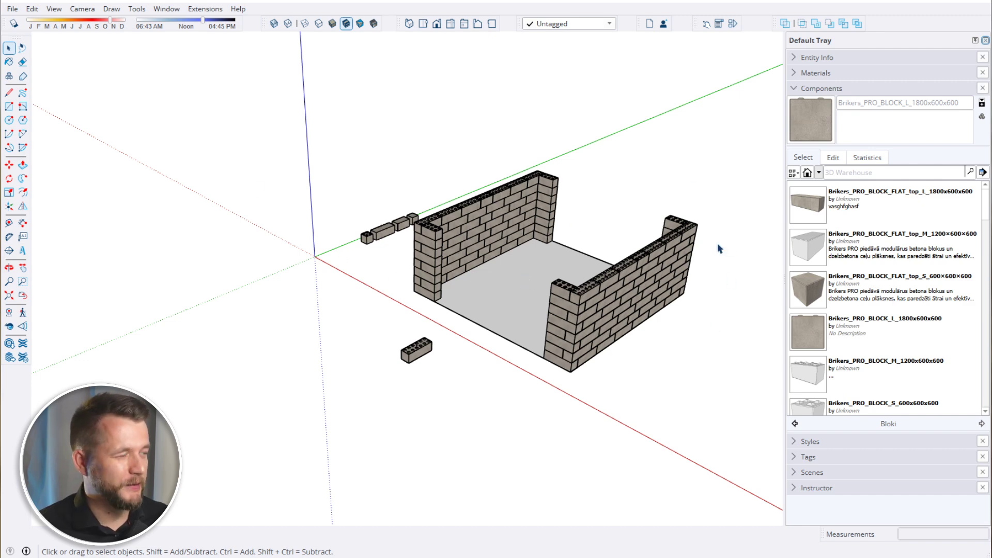
pyautogui.scroll(-3, 403, 274)
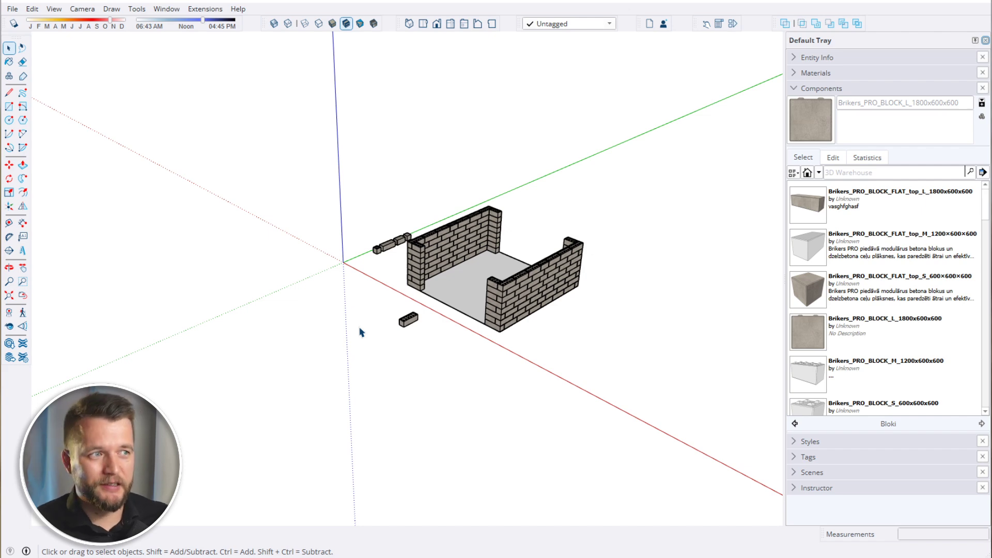
pyautogui.moveTo(477, 194); pyautogui.dragTo(599, 382)
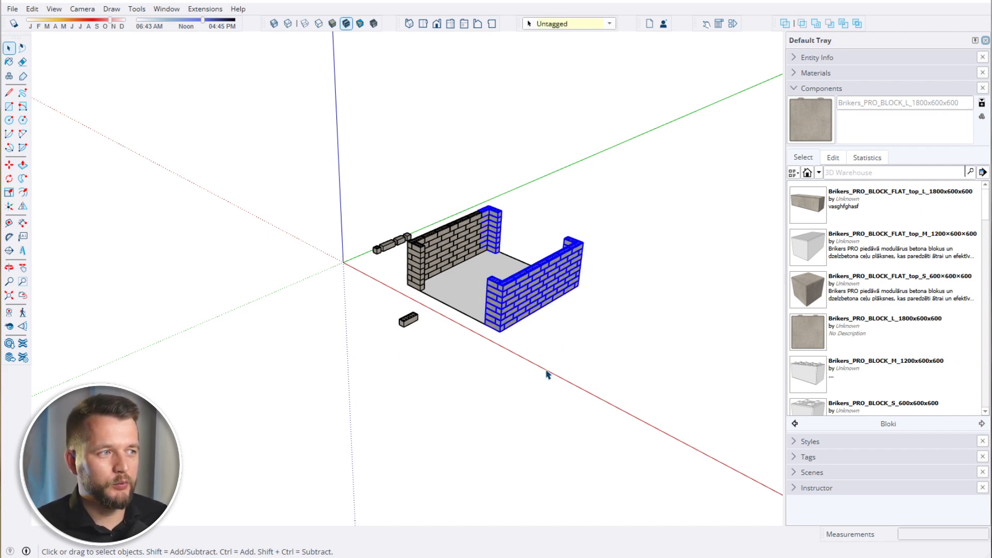
pyautogui.moveTo(547, 375); pyautogui.dragTo(511, 301, button='middle')
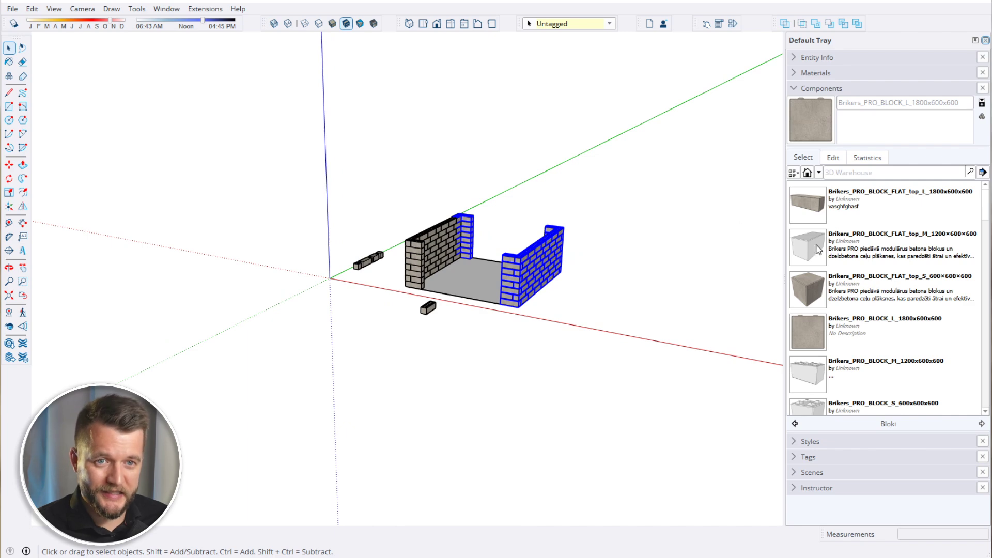
pyautogui.moveTo(122, 89); pyautogui.dragTo(298, 301)
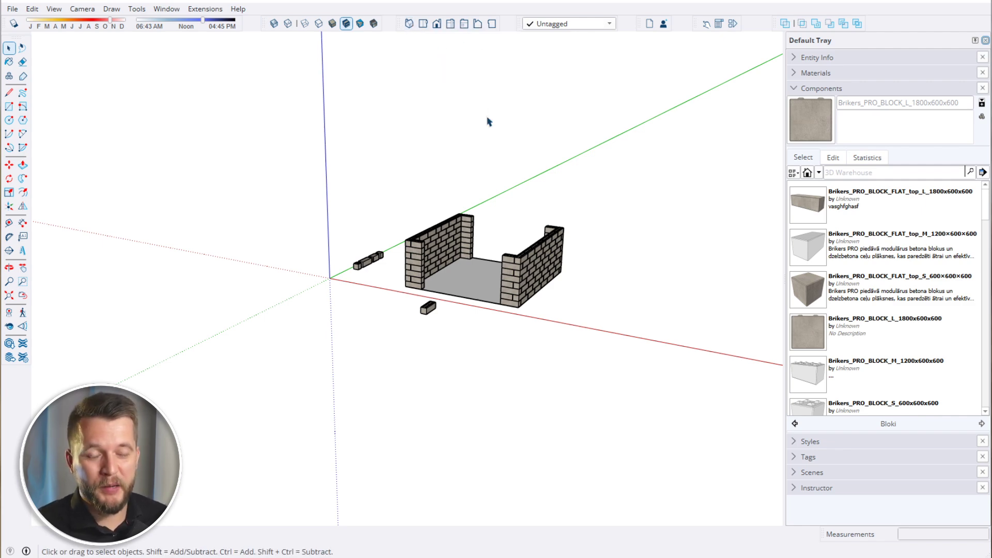
# Open the Extension Warehouse and search all categories for "library"
pyautogui.click(161, 11)
pyautogui.click(225, 23)
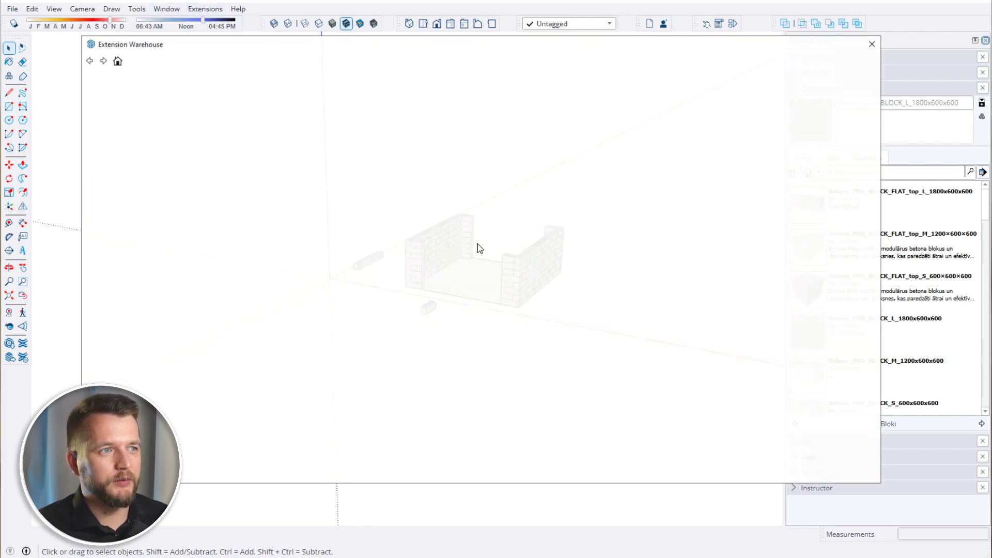
pyautogui.scroll(-6, 320, 238)
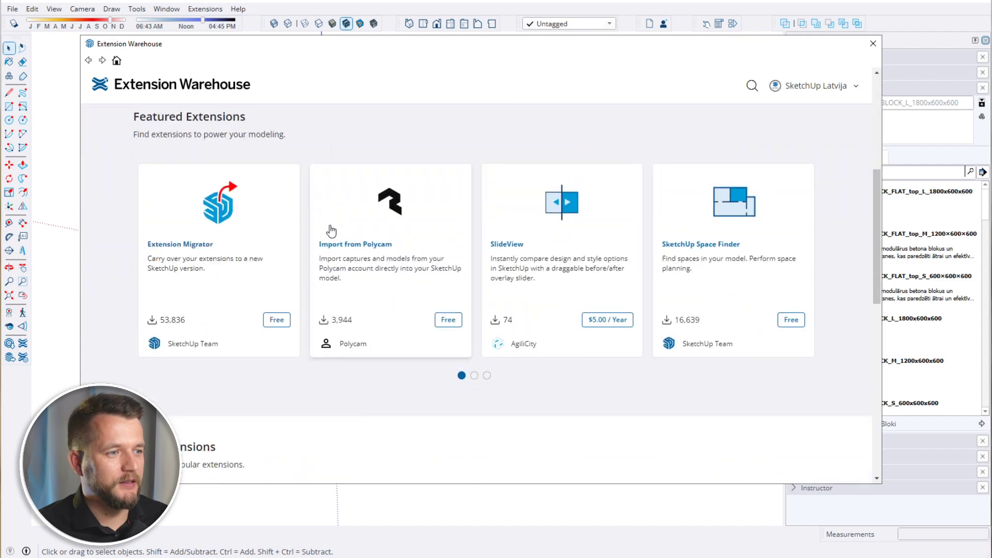
pyautogui.scroll(4, 421, 190)
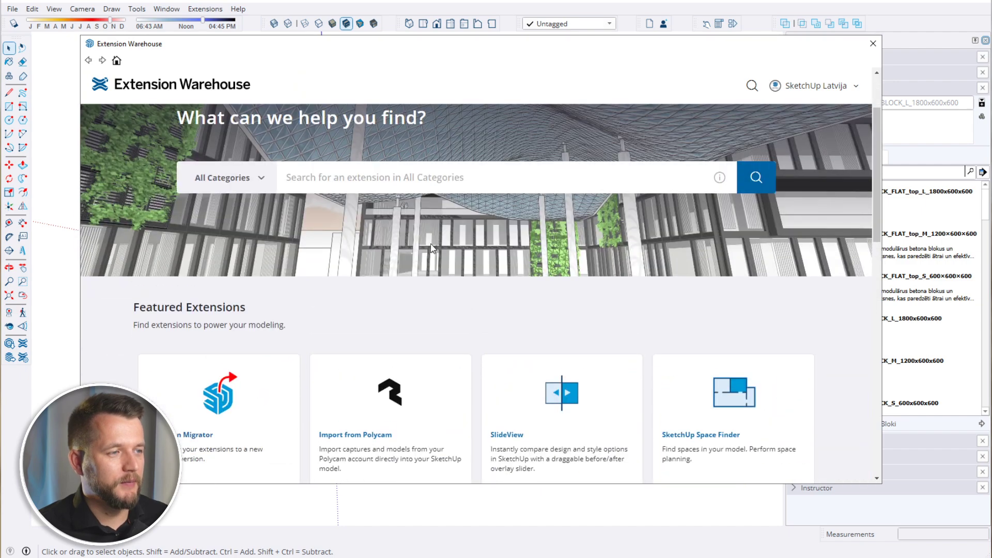
pyautogui.click(418, 164)
pyautogui.write('library')
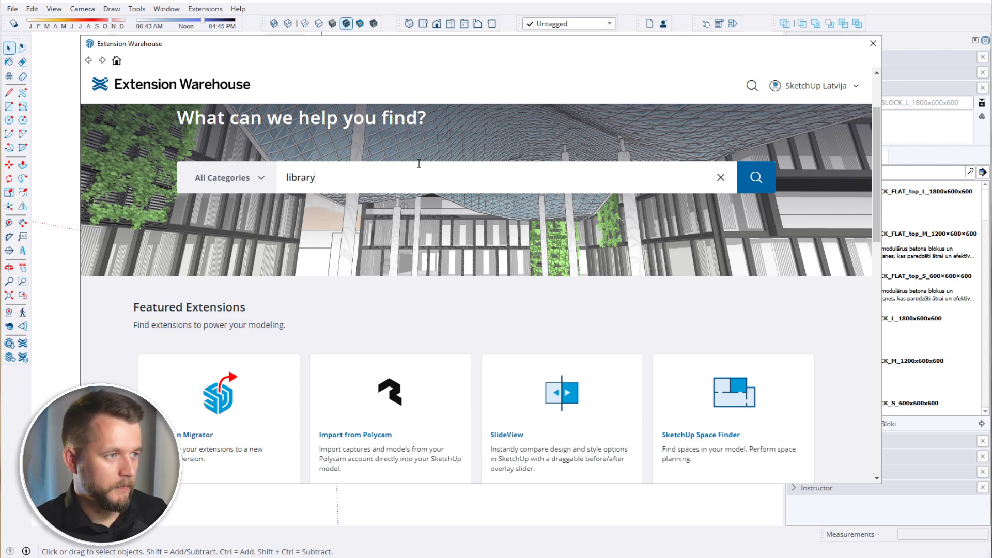
pyautogui.press('Return')
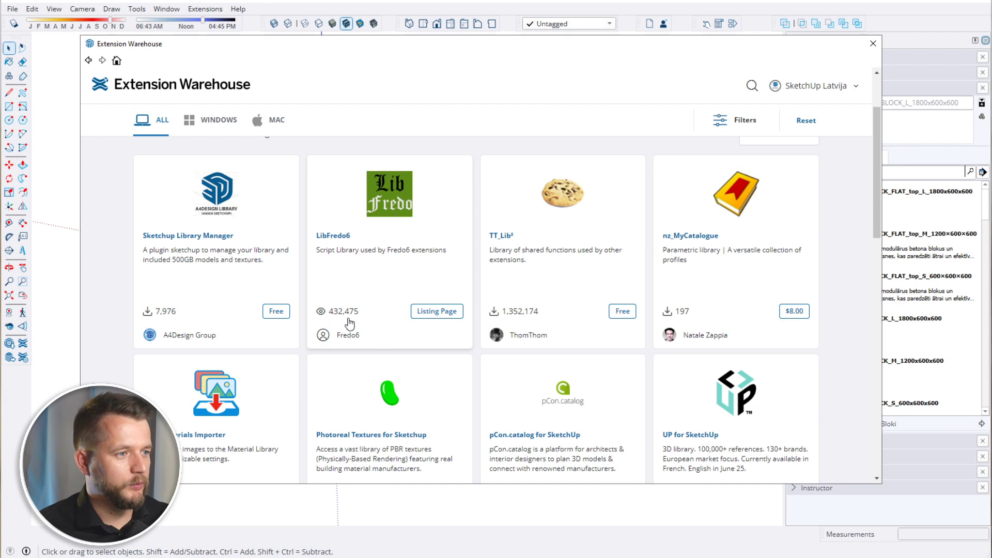
# Browse the library extensions, open the 3D Bazaar page and examine its description and extension overview
pyautogui.scroll(-3, 340, 323)
pyautogui.scroll(-3, 379, 328)
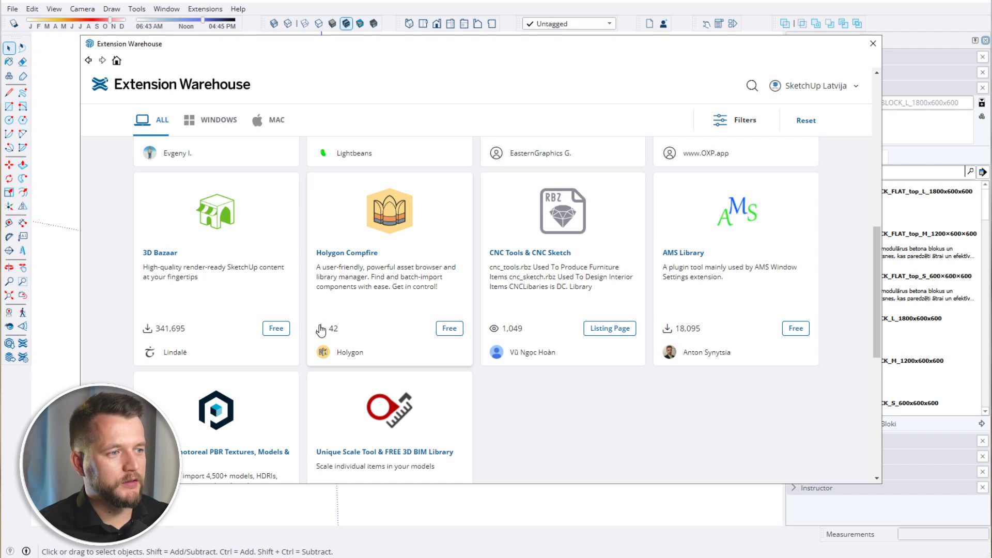
pyautogui.click(208, 213)
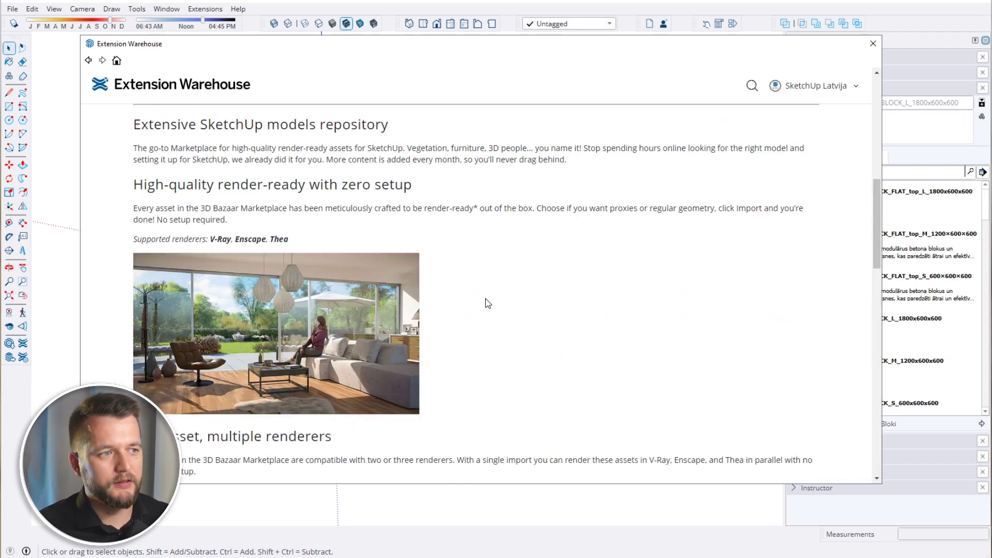
pyautogui.scroll(-6, 487, 289)
pyautogui.scroll(-13, 485, 274)
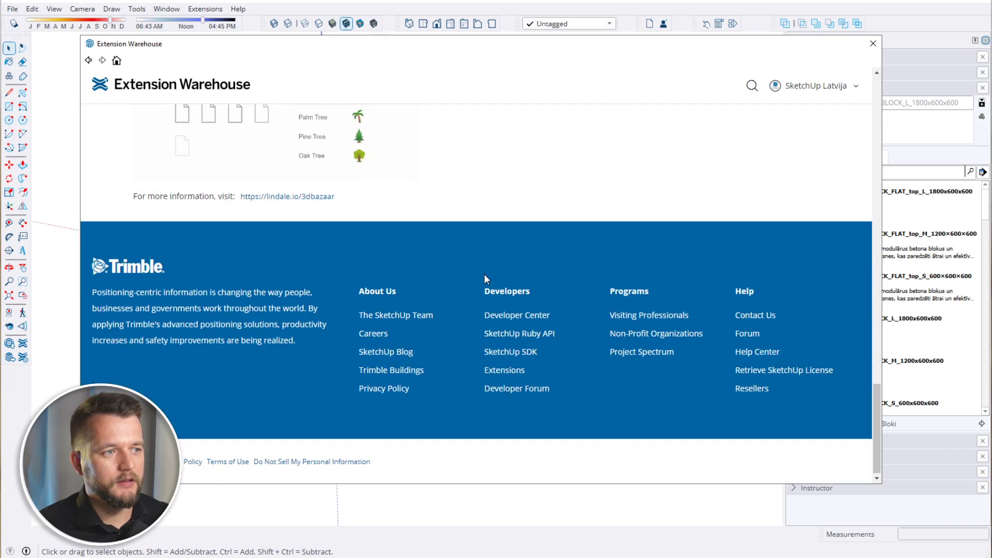
pyautogui.scroll(4, 417, 298)
pyautogui.scroll(8, 444, 310)
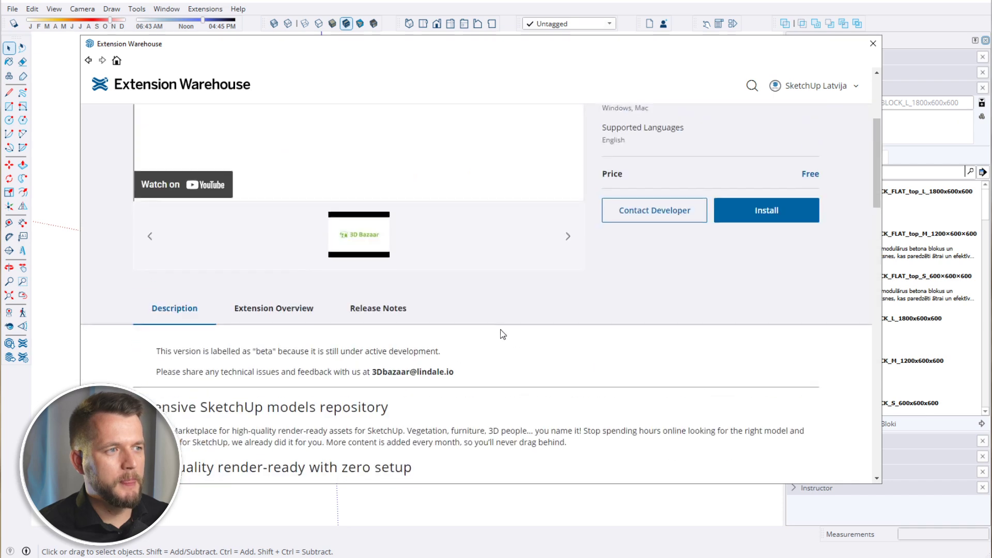
pyautogui.click(272, 311)
pyautogui.scroll(3, 403, 310)
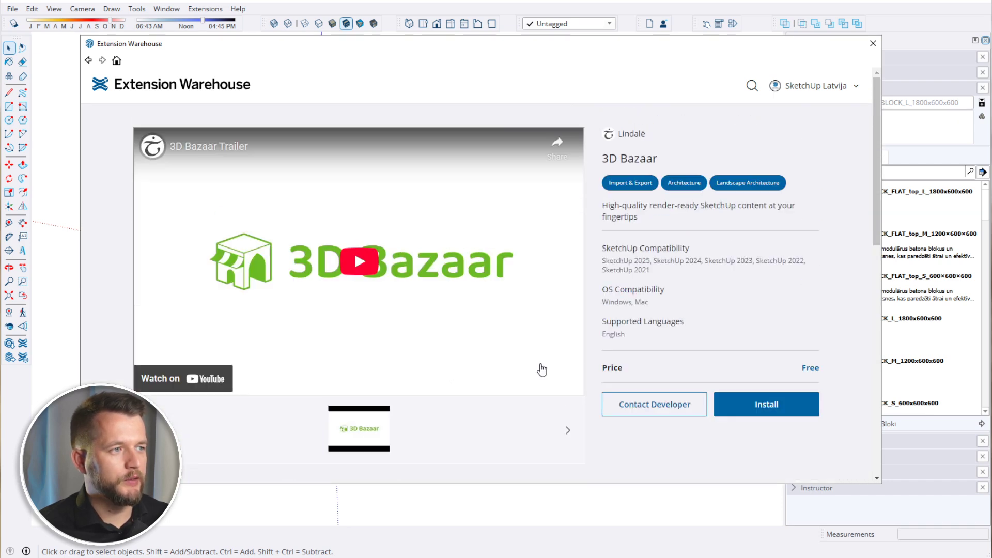
# Preview the 3D Bazaar trailer at 0:23 and 0:39, dismiss its suggested videos and close the Extension Warehouse
pyautogui.click(359, 261)
pyautogui.click(254, 370)
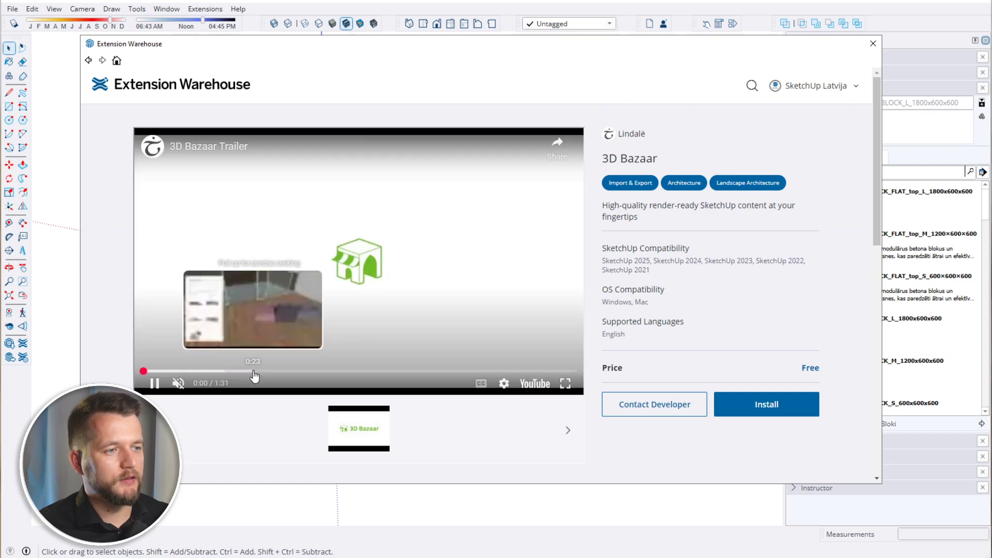
pyautogui.click(154, 383)
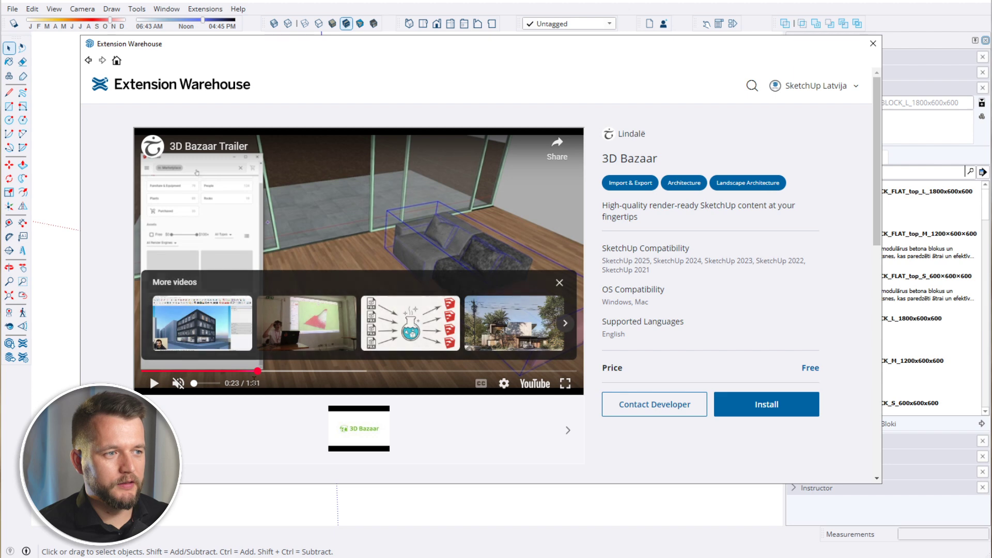
pyautogui.click(333, 371)
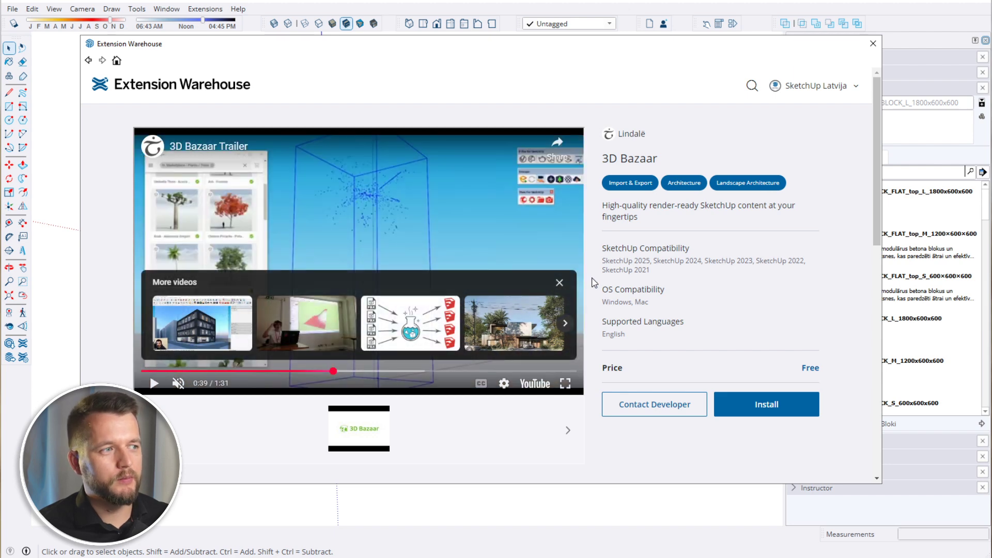
pyautogui.click(559, 283)
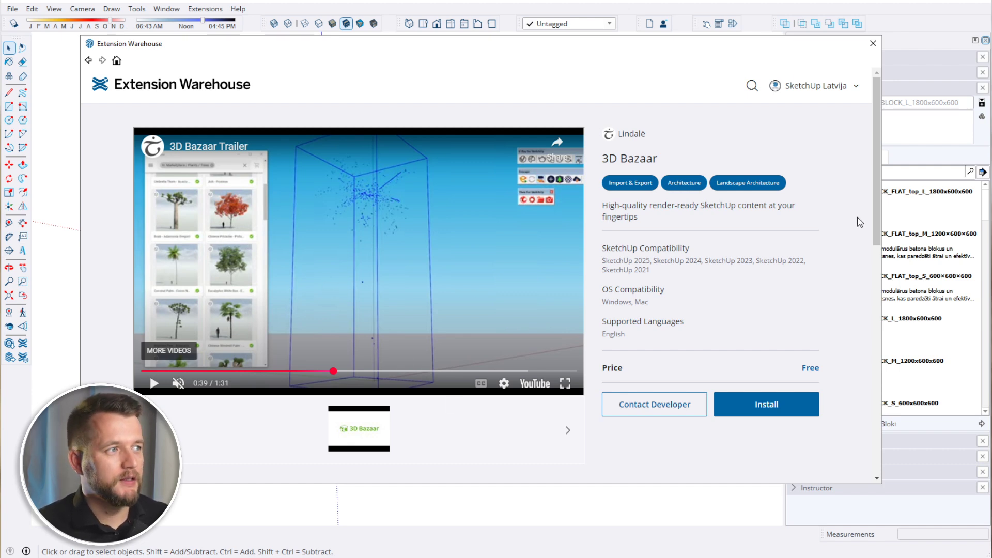
pyautogui.click(873, 44)
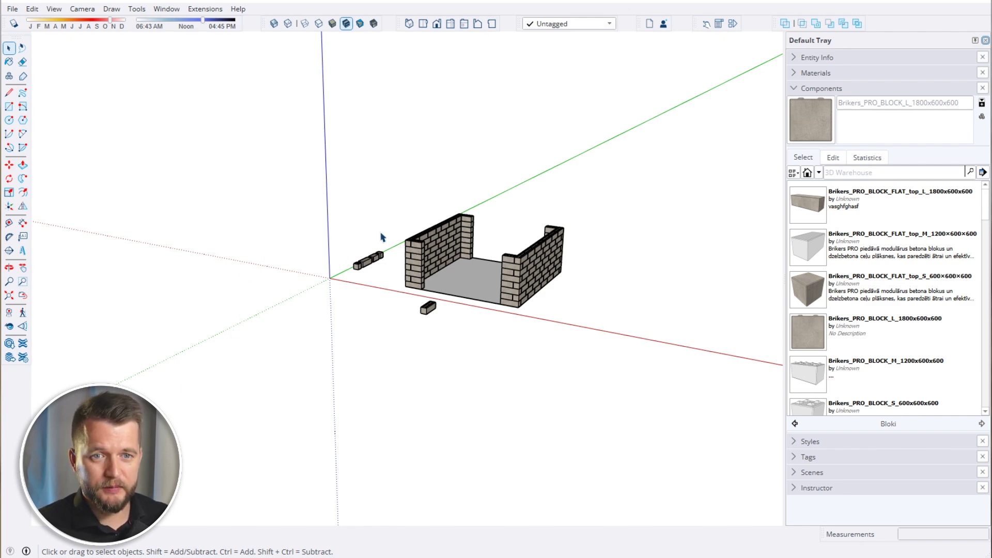
pyautogui.scroll(6, 465, 263)
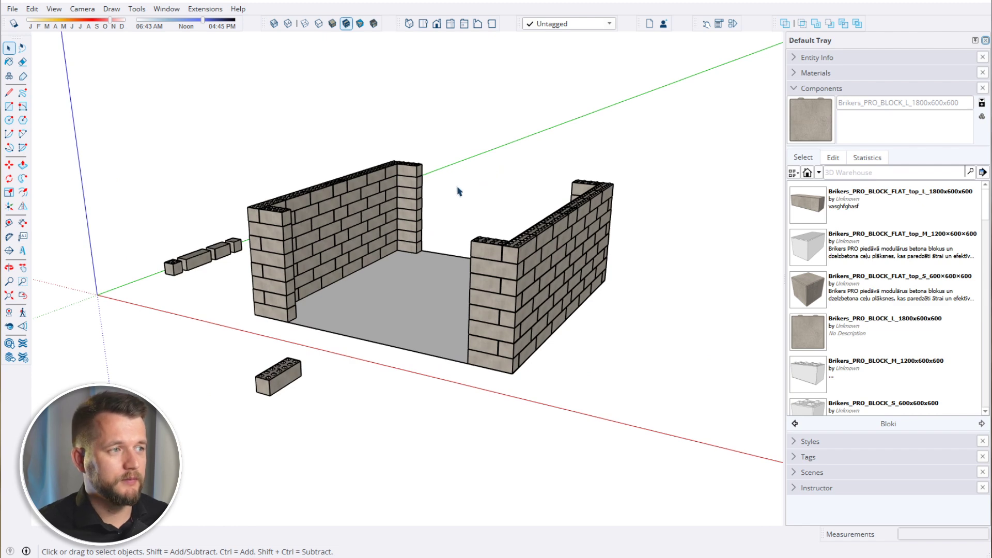
# Open the 3D Warehouse, go to its home page and search for "blum"
pyautogui.click(166, 8)
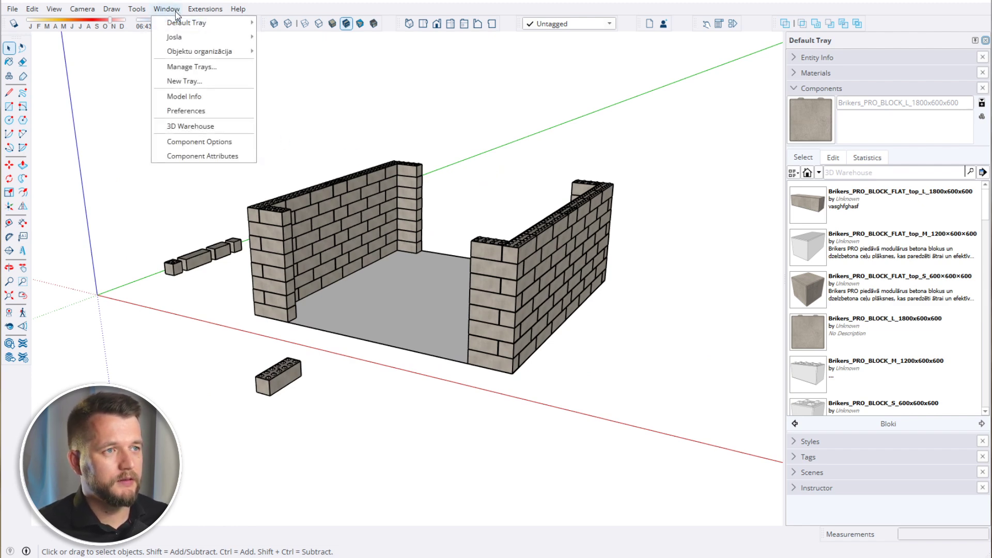
pyautogui.click(227, 131)
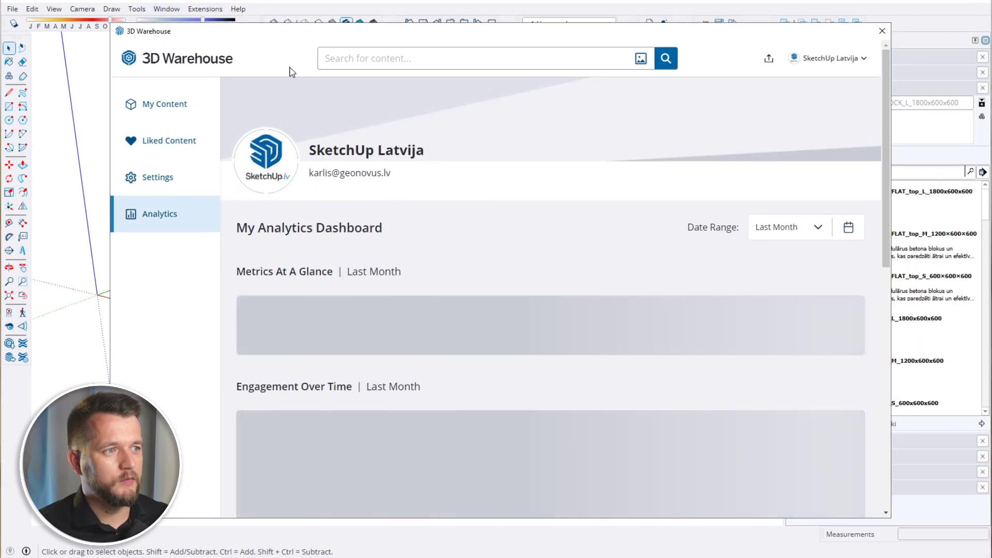
pyautogui.click(184, 60)
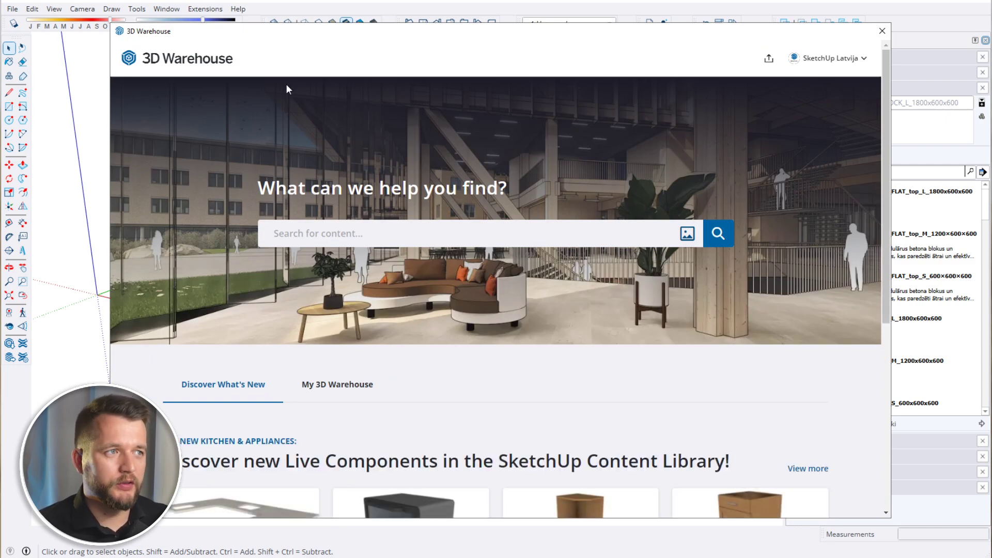
pyautogui.moveTo(313, 41); pyautogui.dragTo(298, 28)
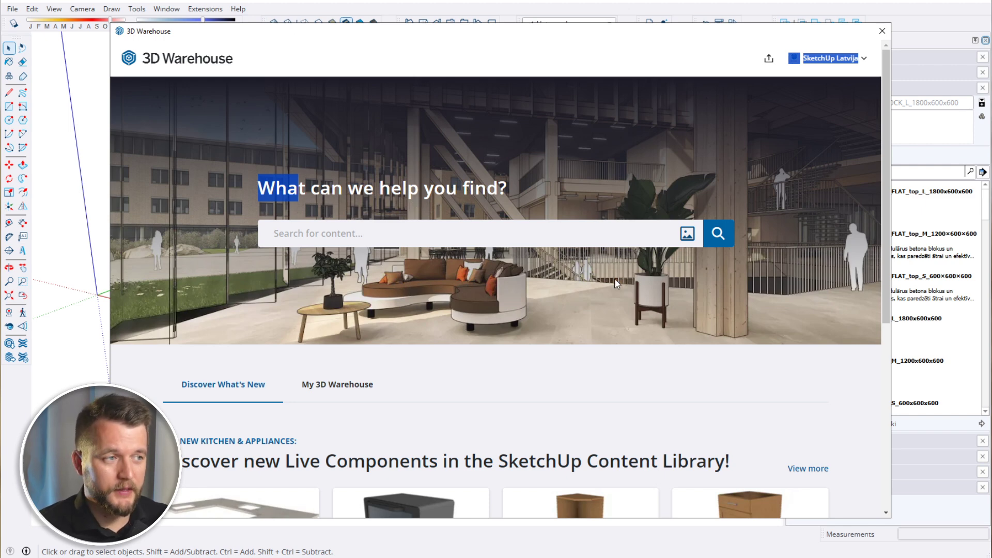
pyautogui.click(444, 231)
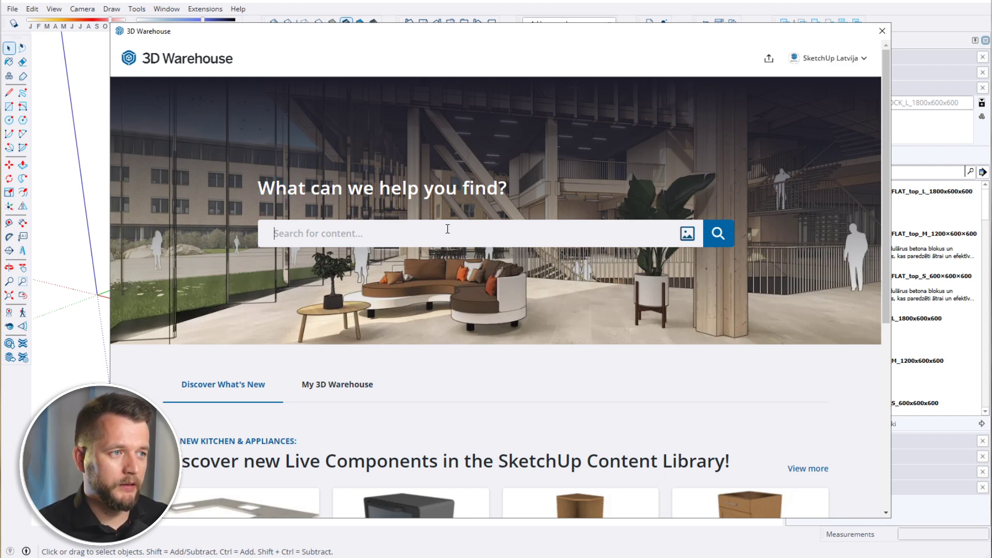
pyautogui.write('blum')
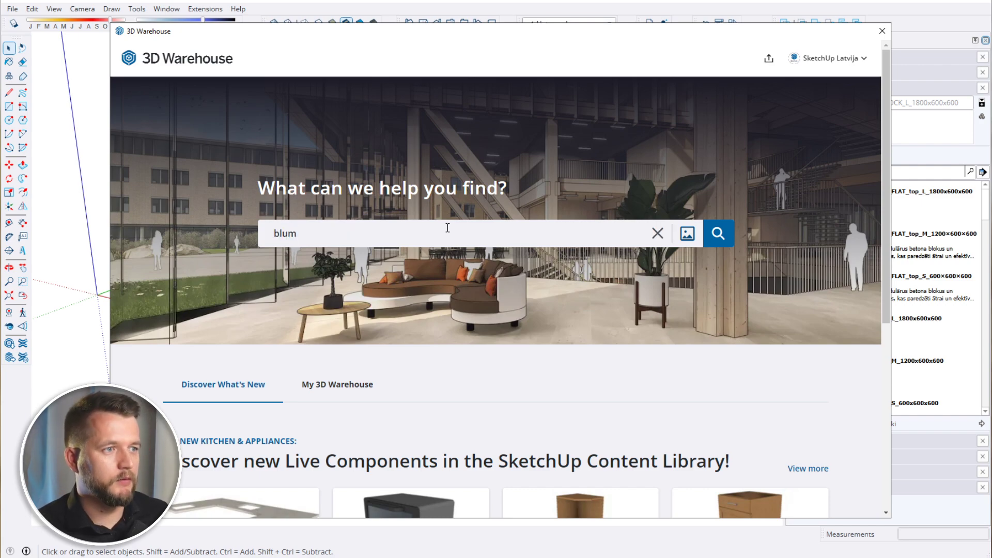
pyautogui.press('Return')
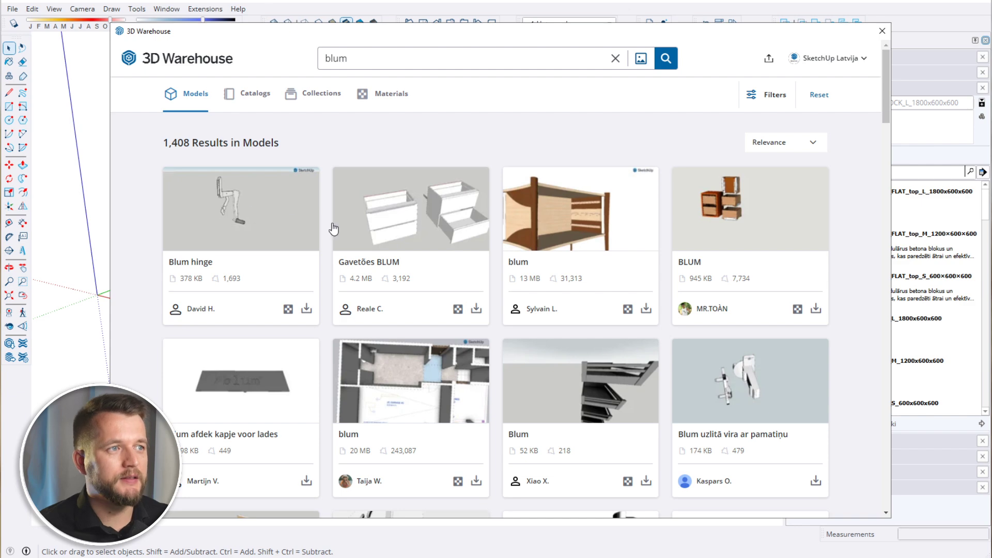
# Switch the "blum" search results to collections and look through the listed collections
pyautogui.click(314, 95)
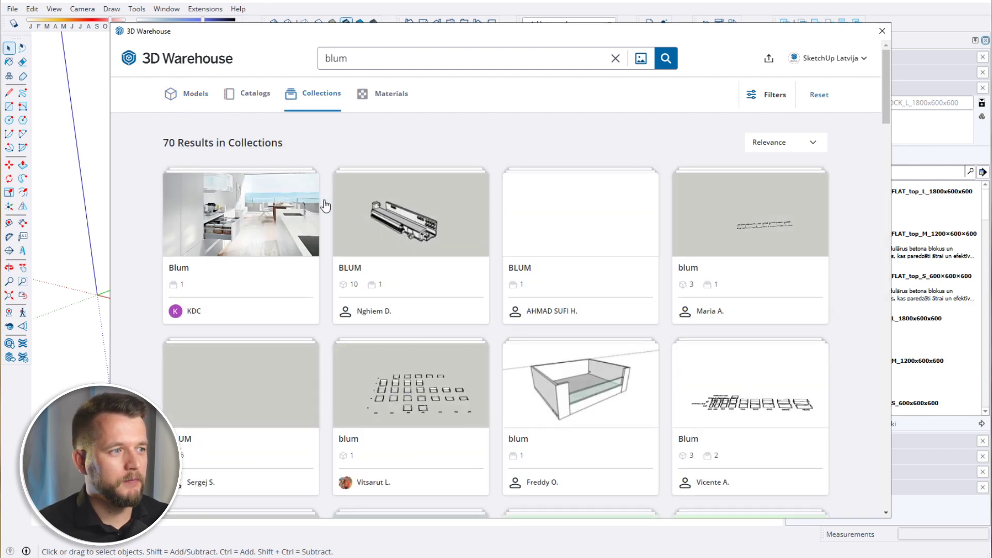
pyautogui.scroll(-5, 467, 277)
pyautogui.scroll(-5, 439, 275)
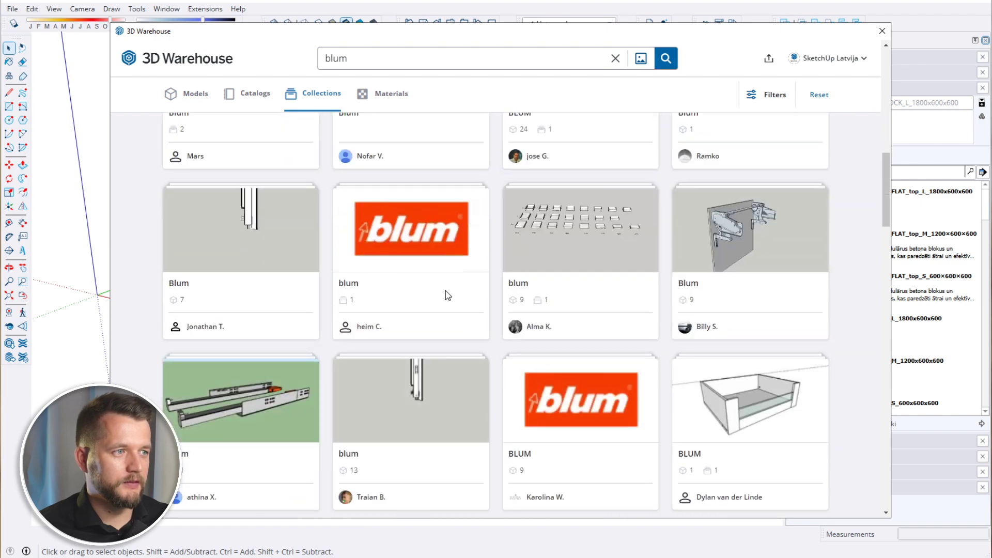
pyautogui.scroll(-6, 445, 292)
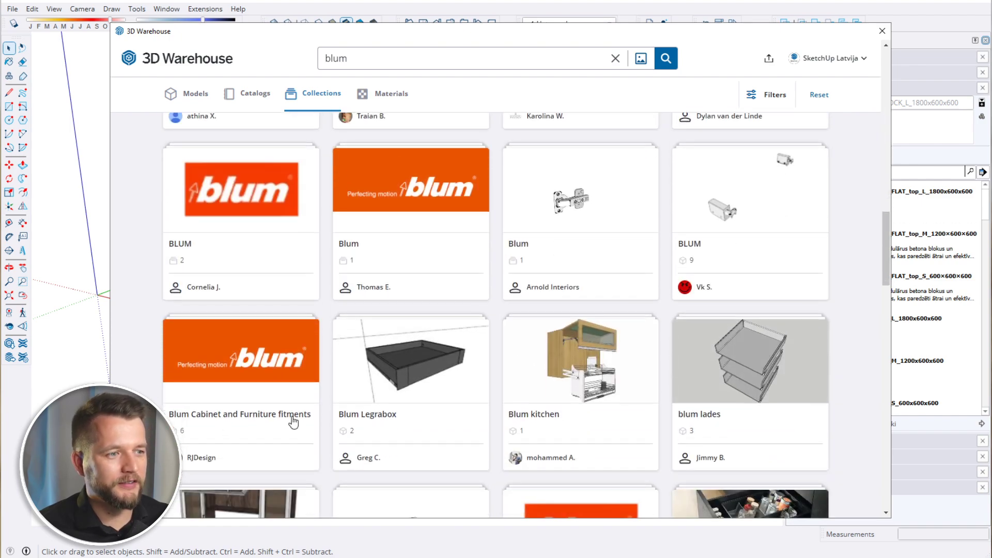
pyautogui.scroll(15, 397, 377)
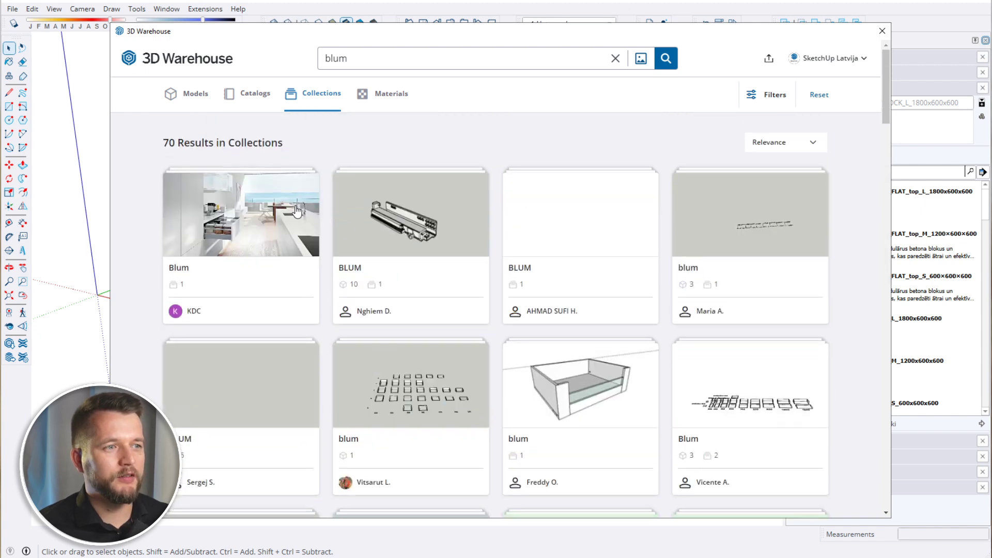
# List the Blum catalogs, open the Zone modules catalog and examine its description, catalog sections and brand information
pyautogui.click(256, 108)
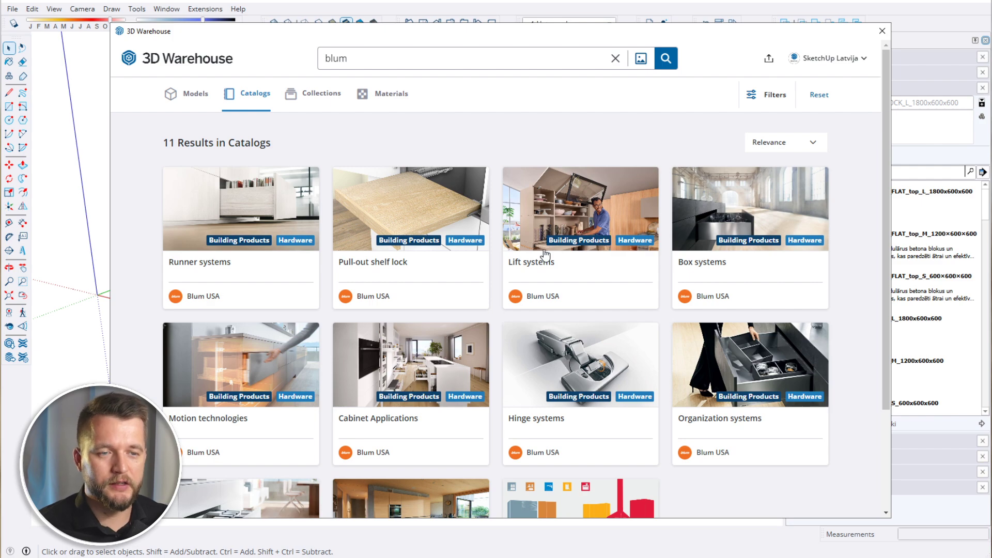
pyautogui.scroll(-2, 509, 253)
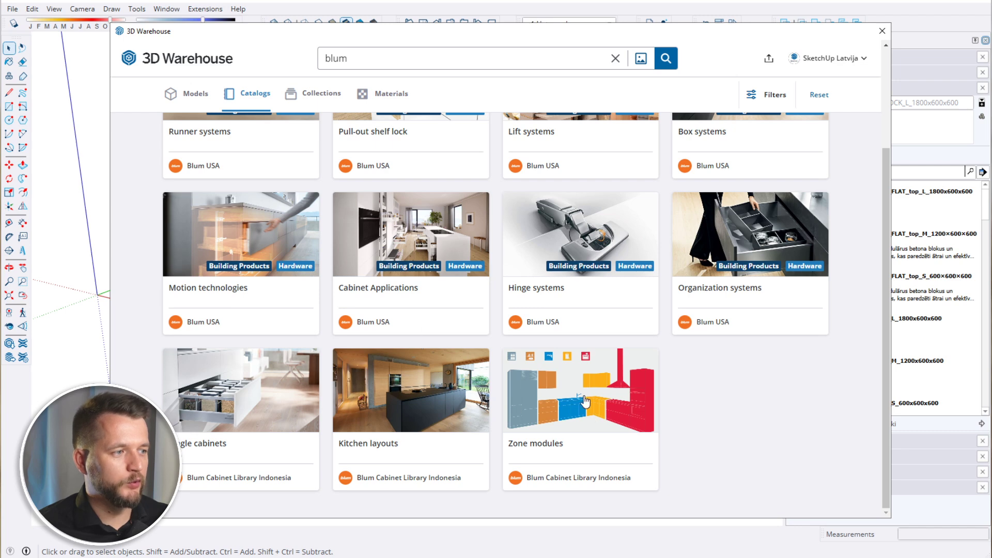
pyautogui.click(584, 402)
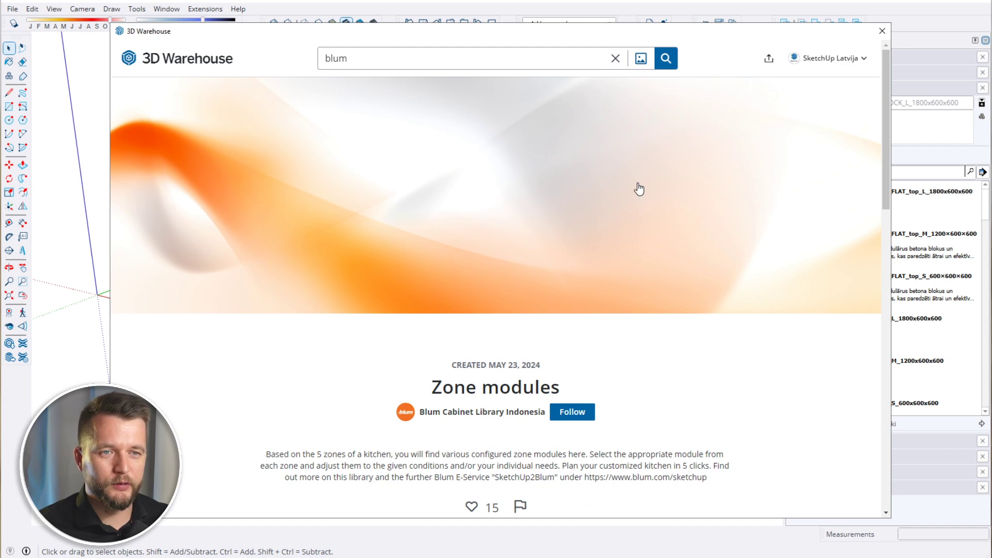
pyautogui.scroll(-3, 478, 288)
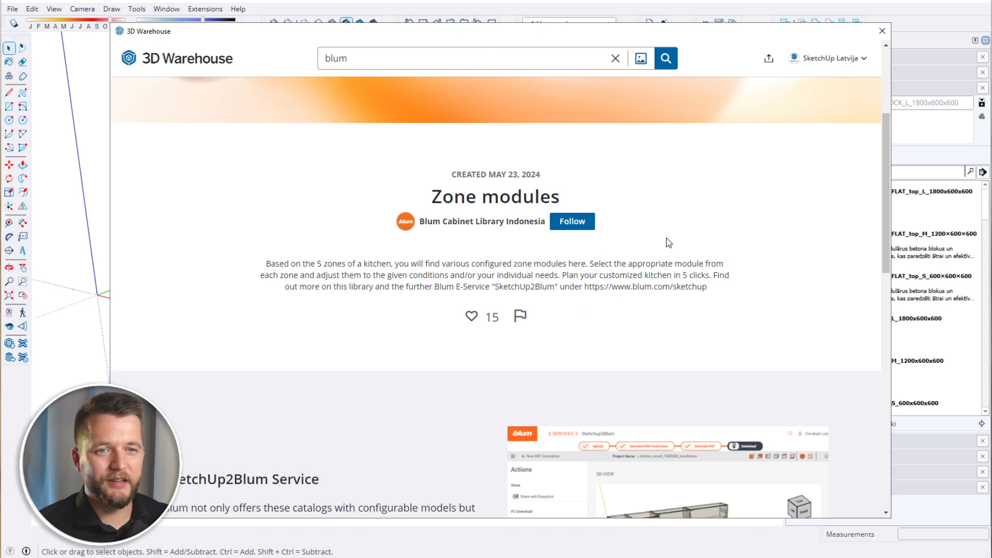
pyautogui.scroll(-10, 668, 242)
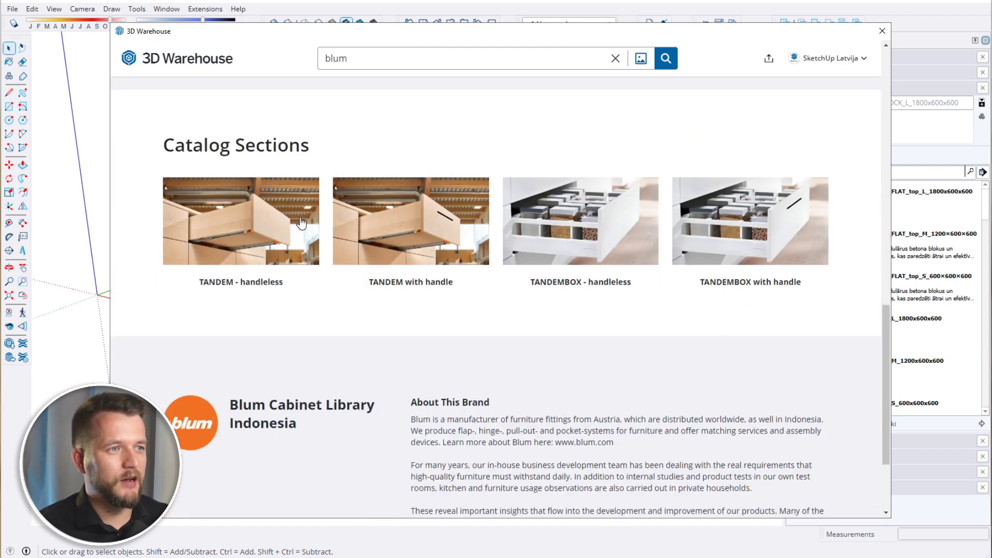
pyautogui.scroll(-2, 472, 312)
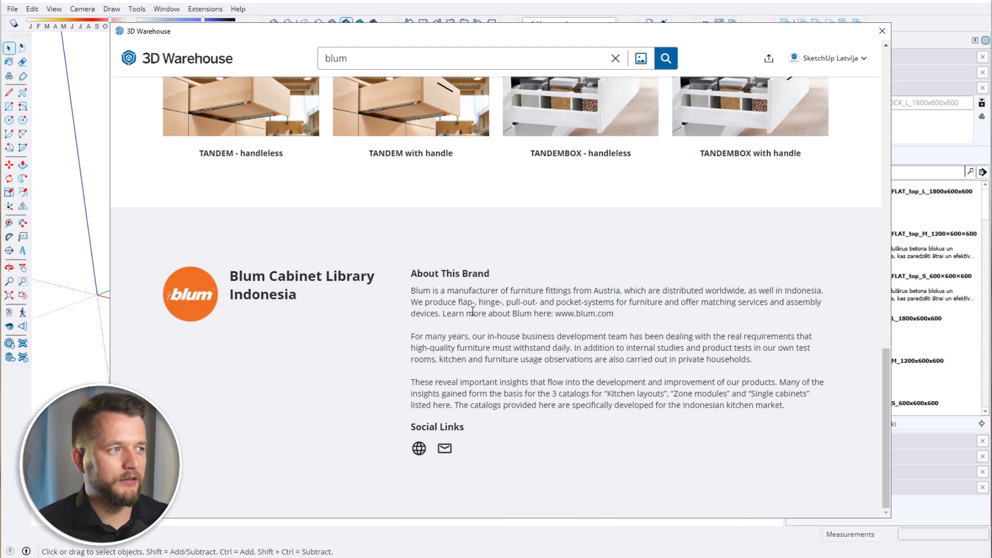
# Open the TANDEM - handleless section of the Zone modules catalog and browse its cabinet models
pyautogui.scroll(3, 472, 312)
pyautogui.click(336, 273)
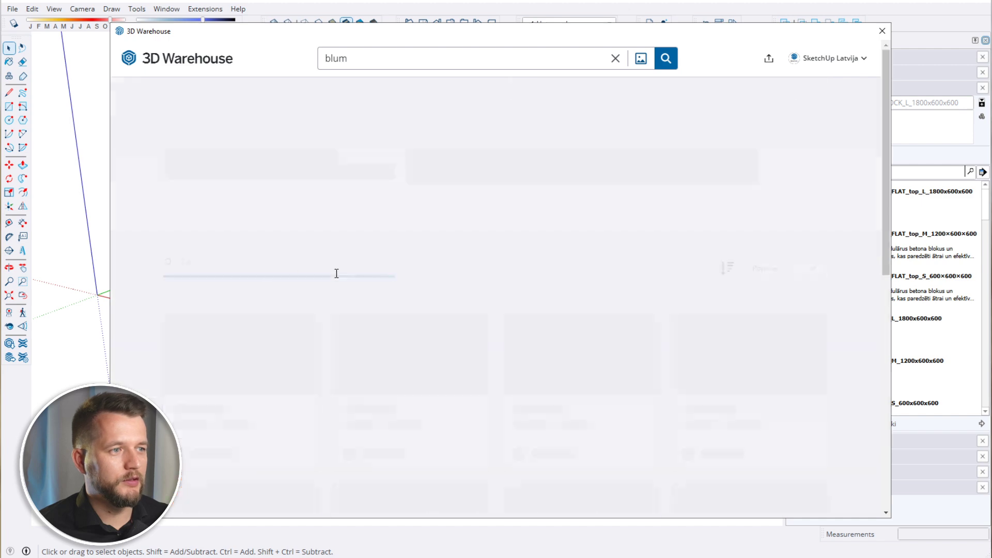
pyautogui.scroll(-3, 574, 279)
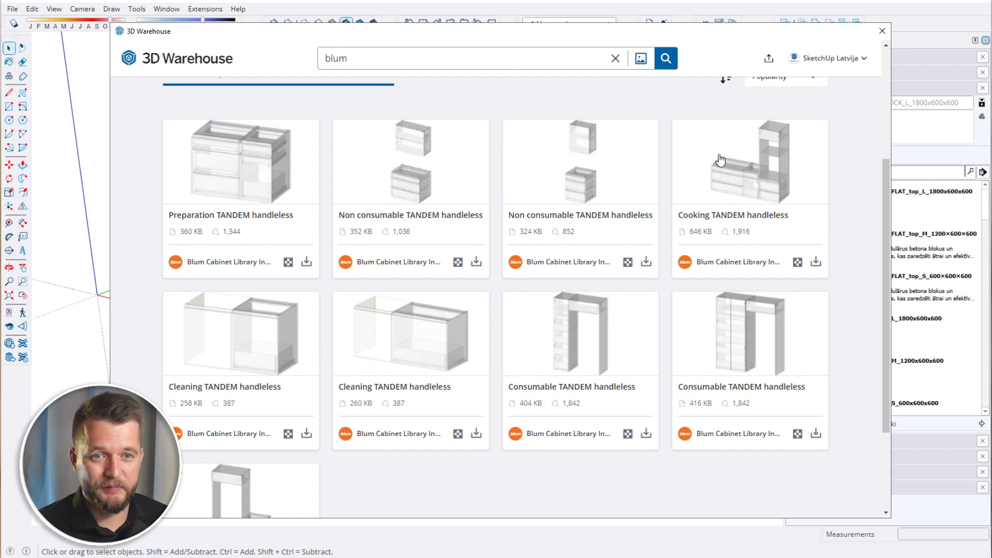
# Check the account menu options, dismiss them and return to the 3D Warehouse home page
pyautogui.click(853, 60)
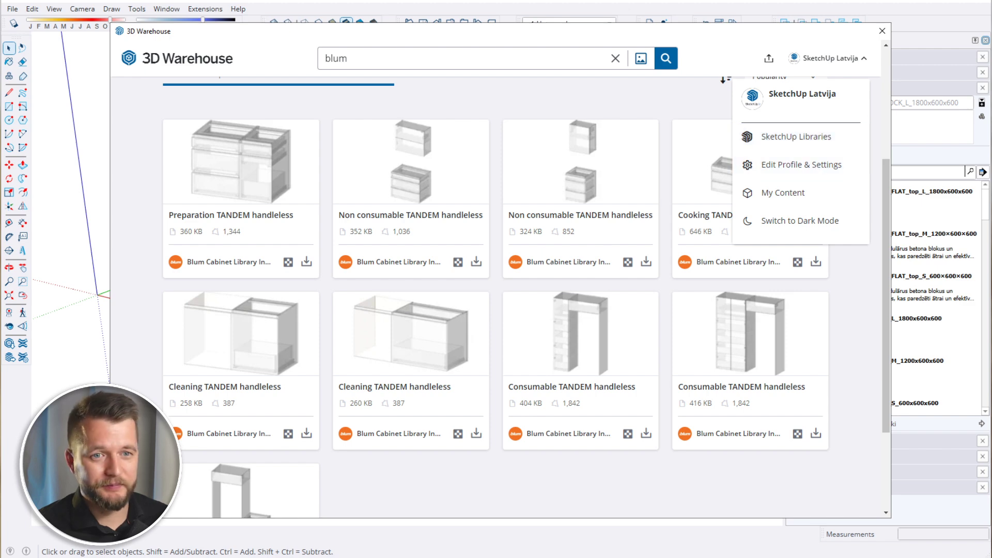
pyautogui.click(393, 505)
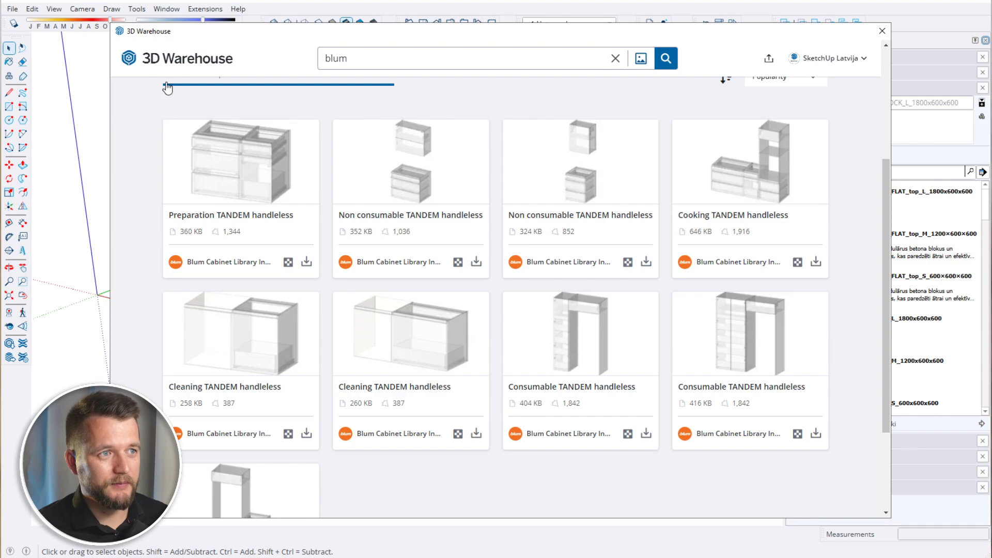
pyautogui.click(147, 61)
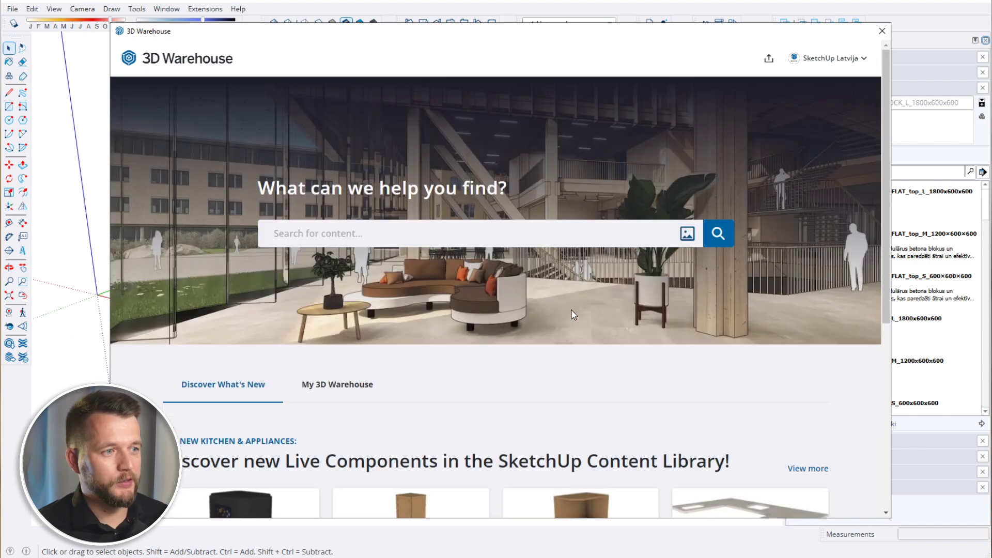